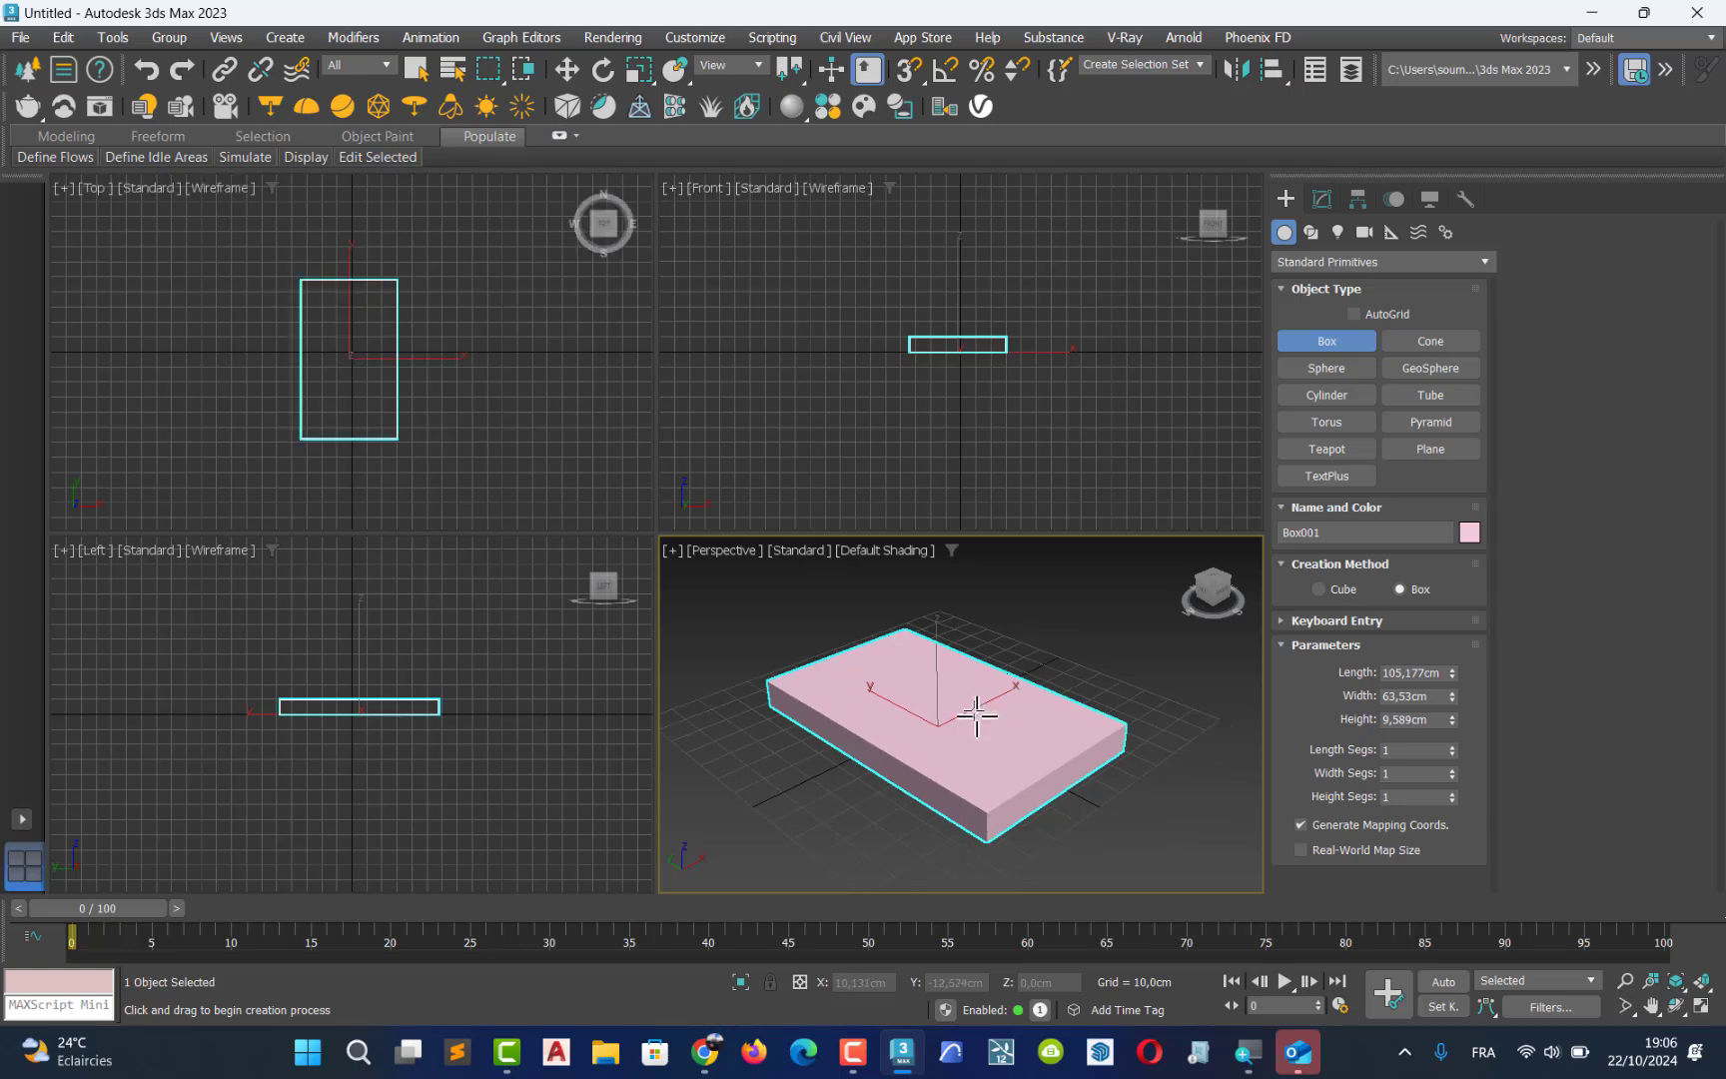
Maximize the perspective view and set the box's length to 120 cm in its modify parameters
key("alt+w")
middle_click_drag(719, 621, 699, 587)
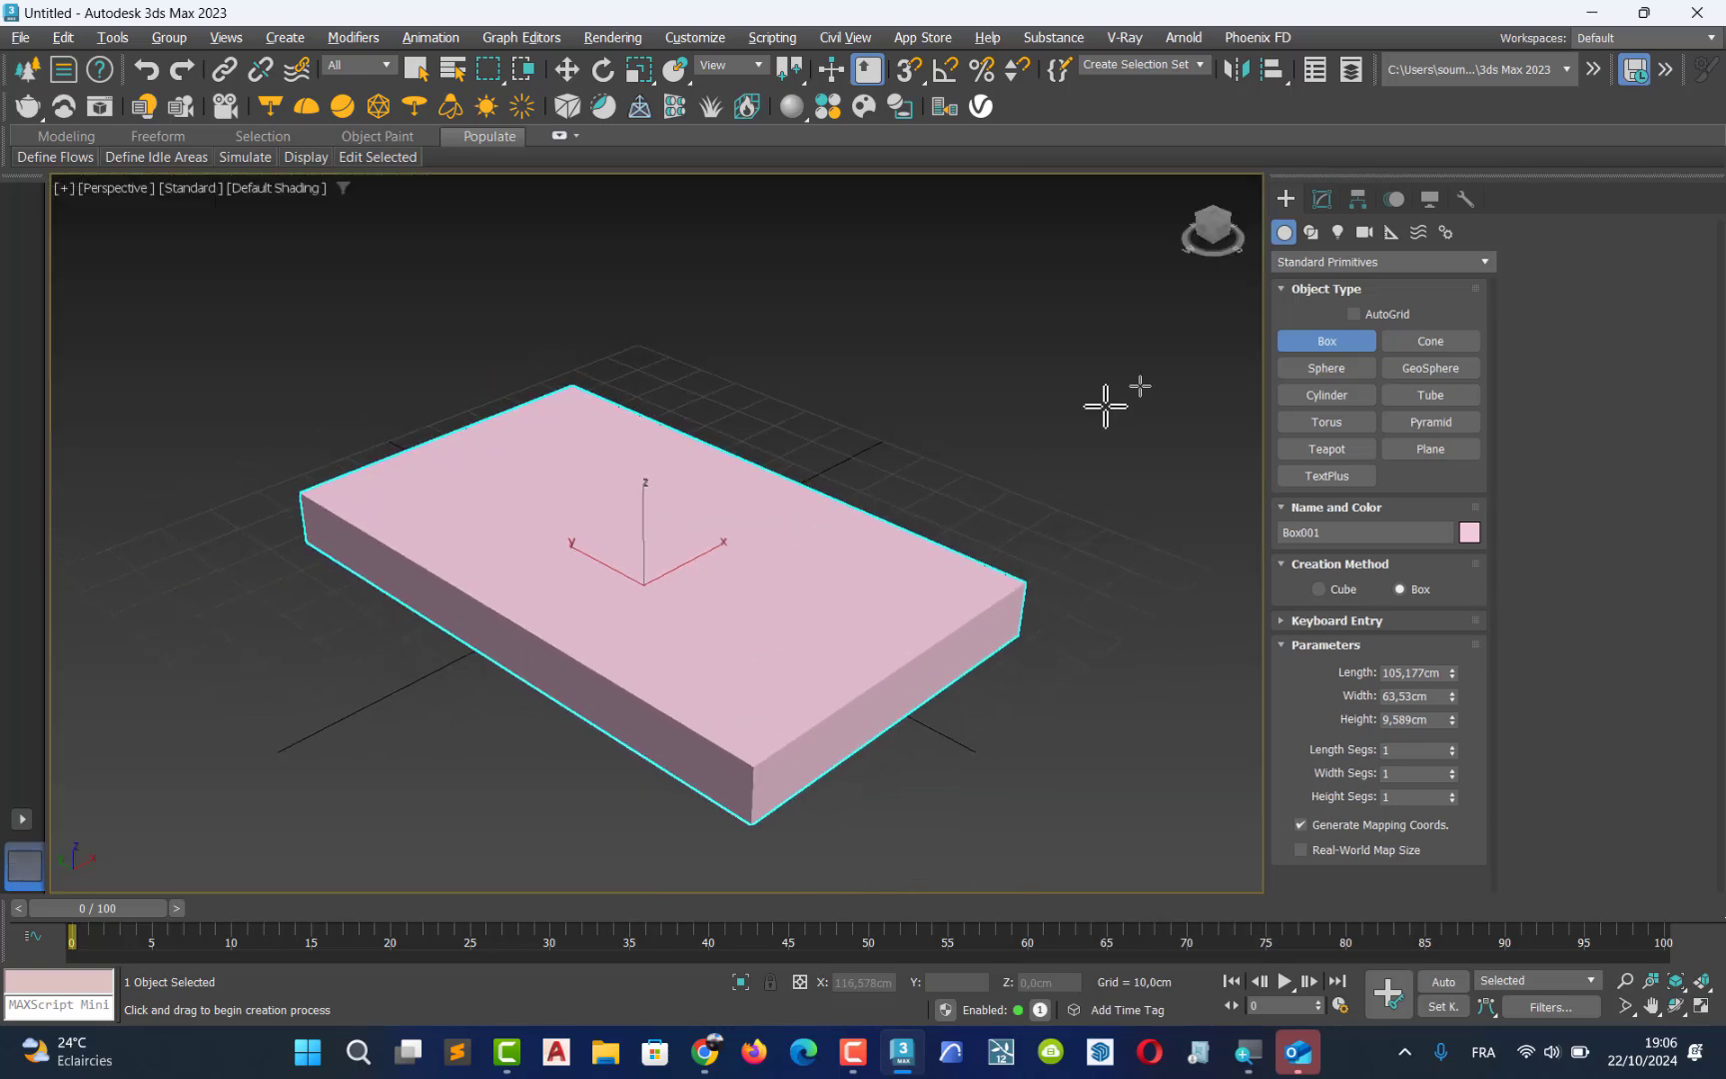
left_click(1318, 197)
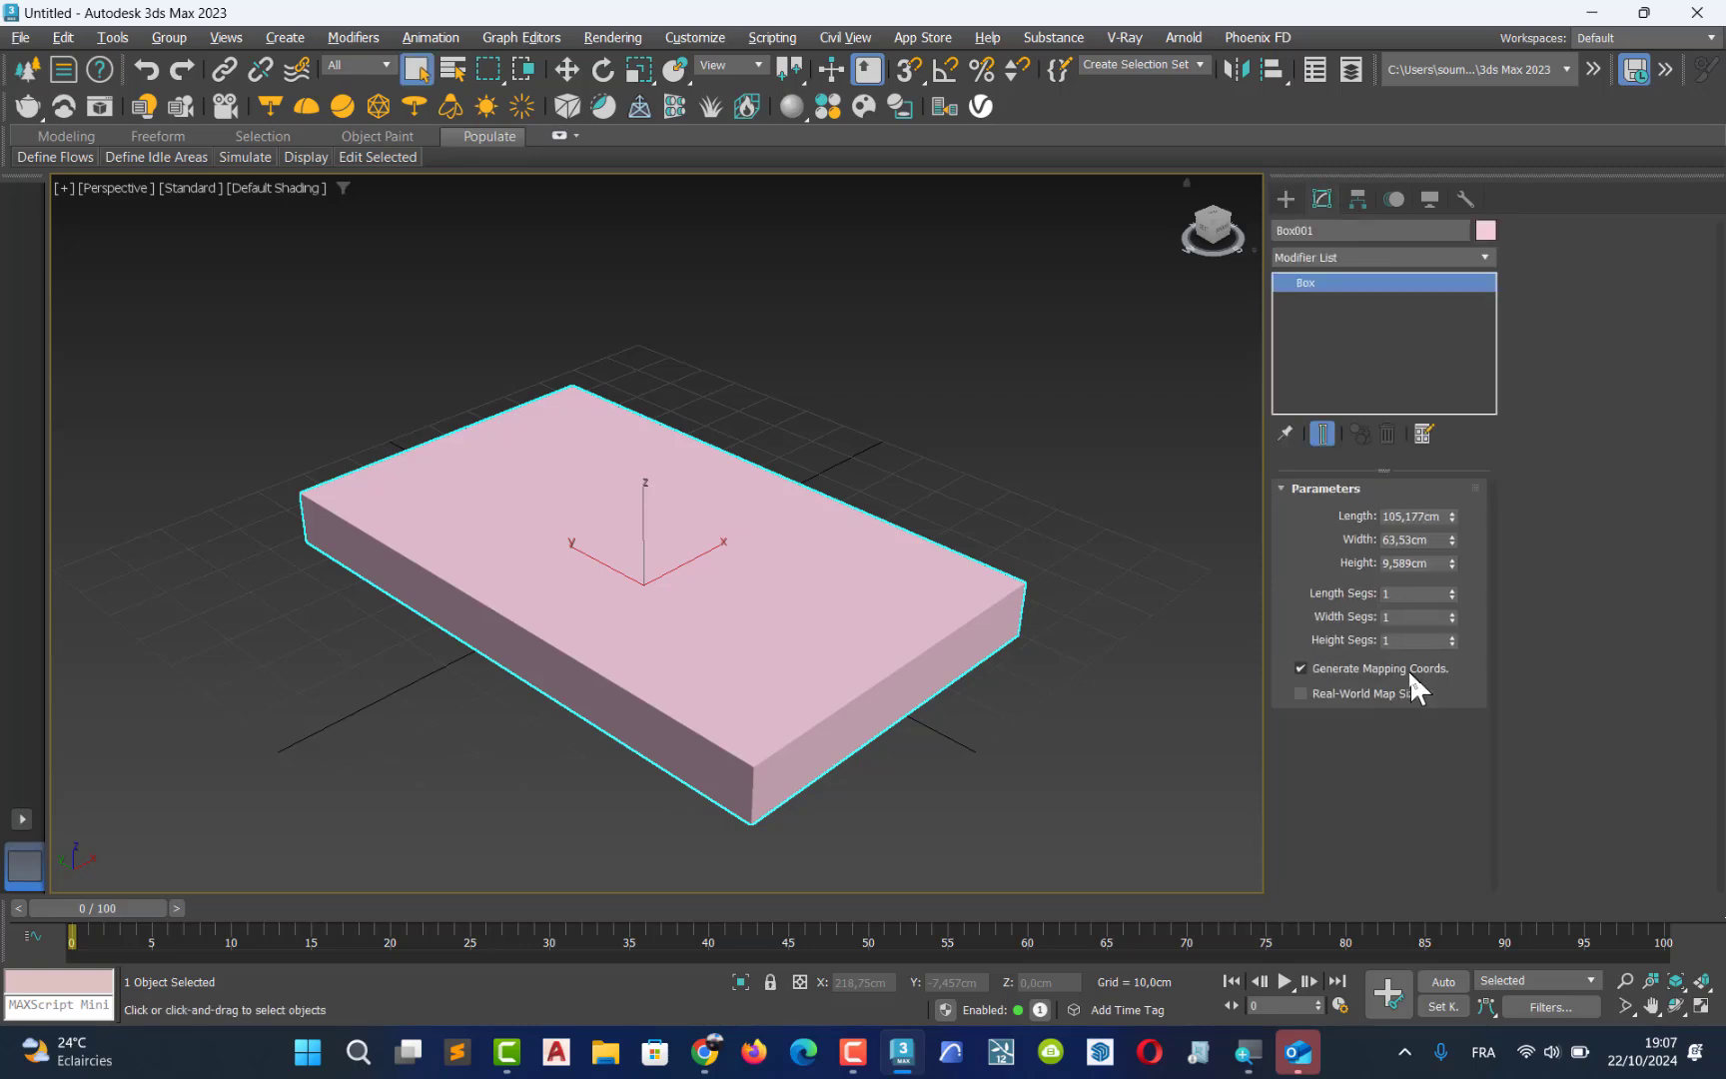
double_click(1405, 517)
mouse_move(1451, 517)
left_mouse_down()
mouse_move(1434, 474)
mouse_move(1440, 509)
left_mouse_up()
double_click(1409, 517)
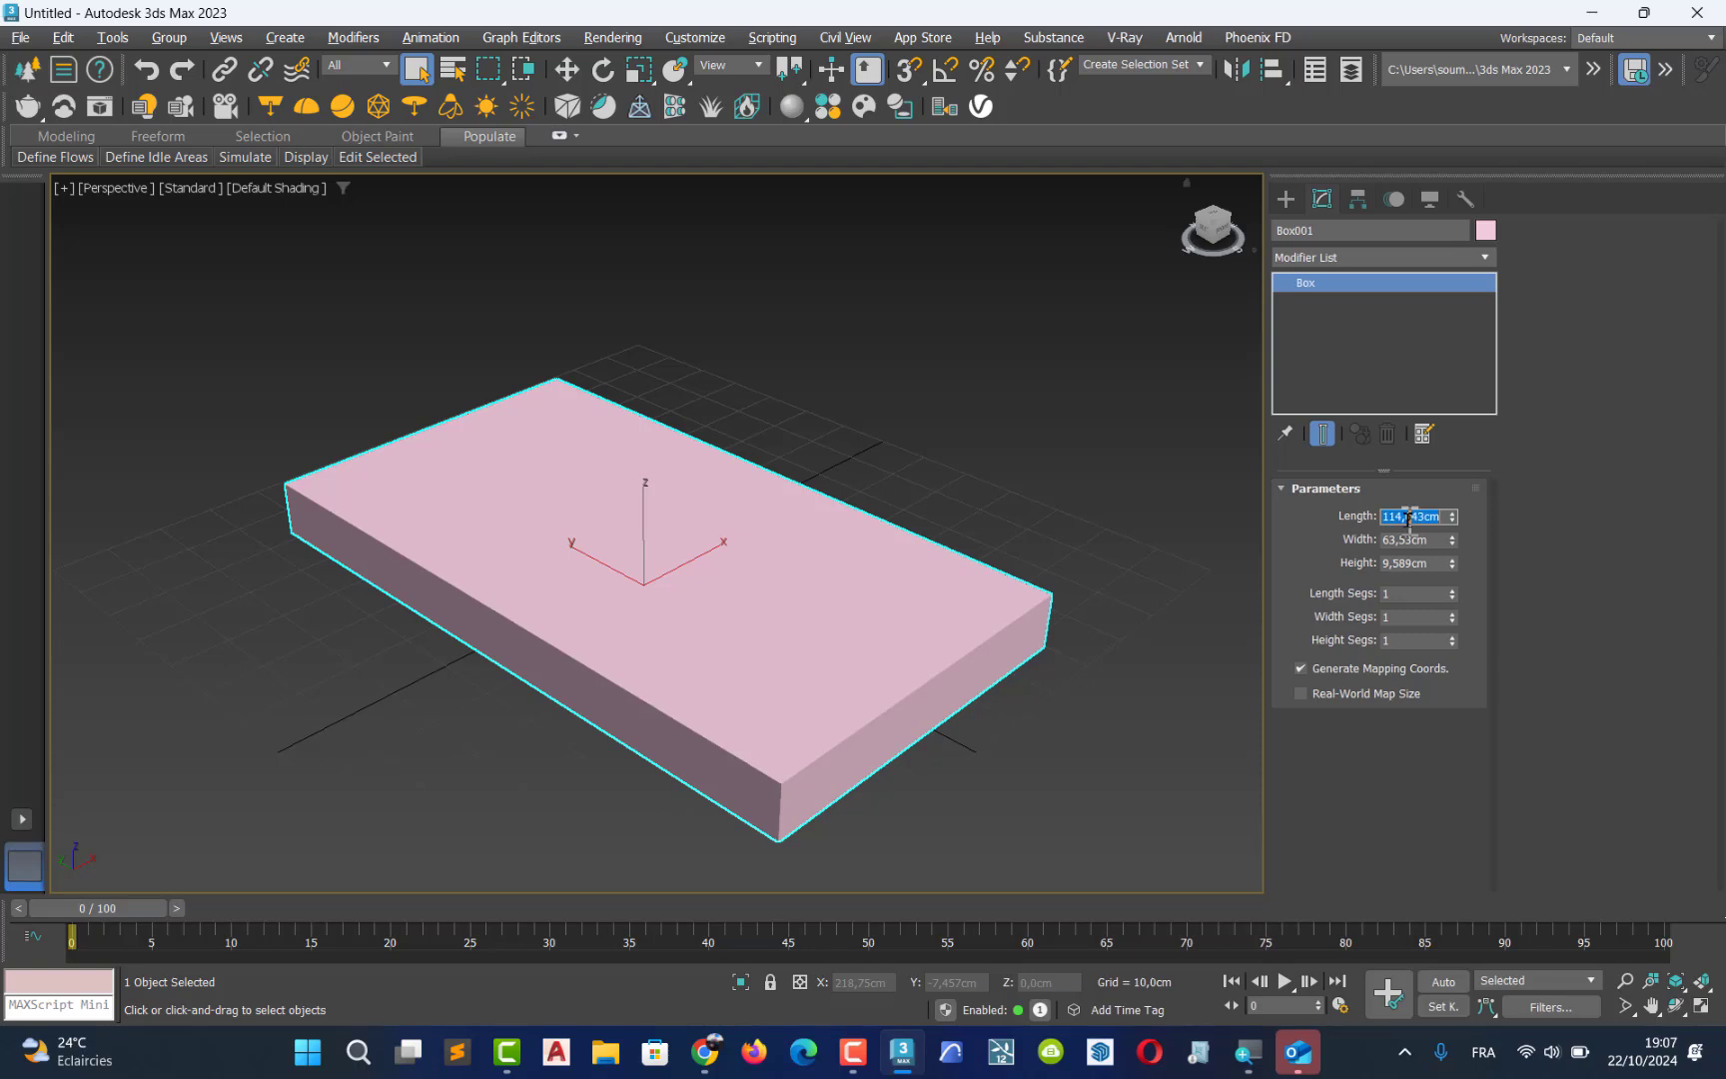
type("120")
left_click(1417, 539)
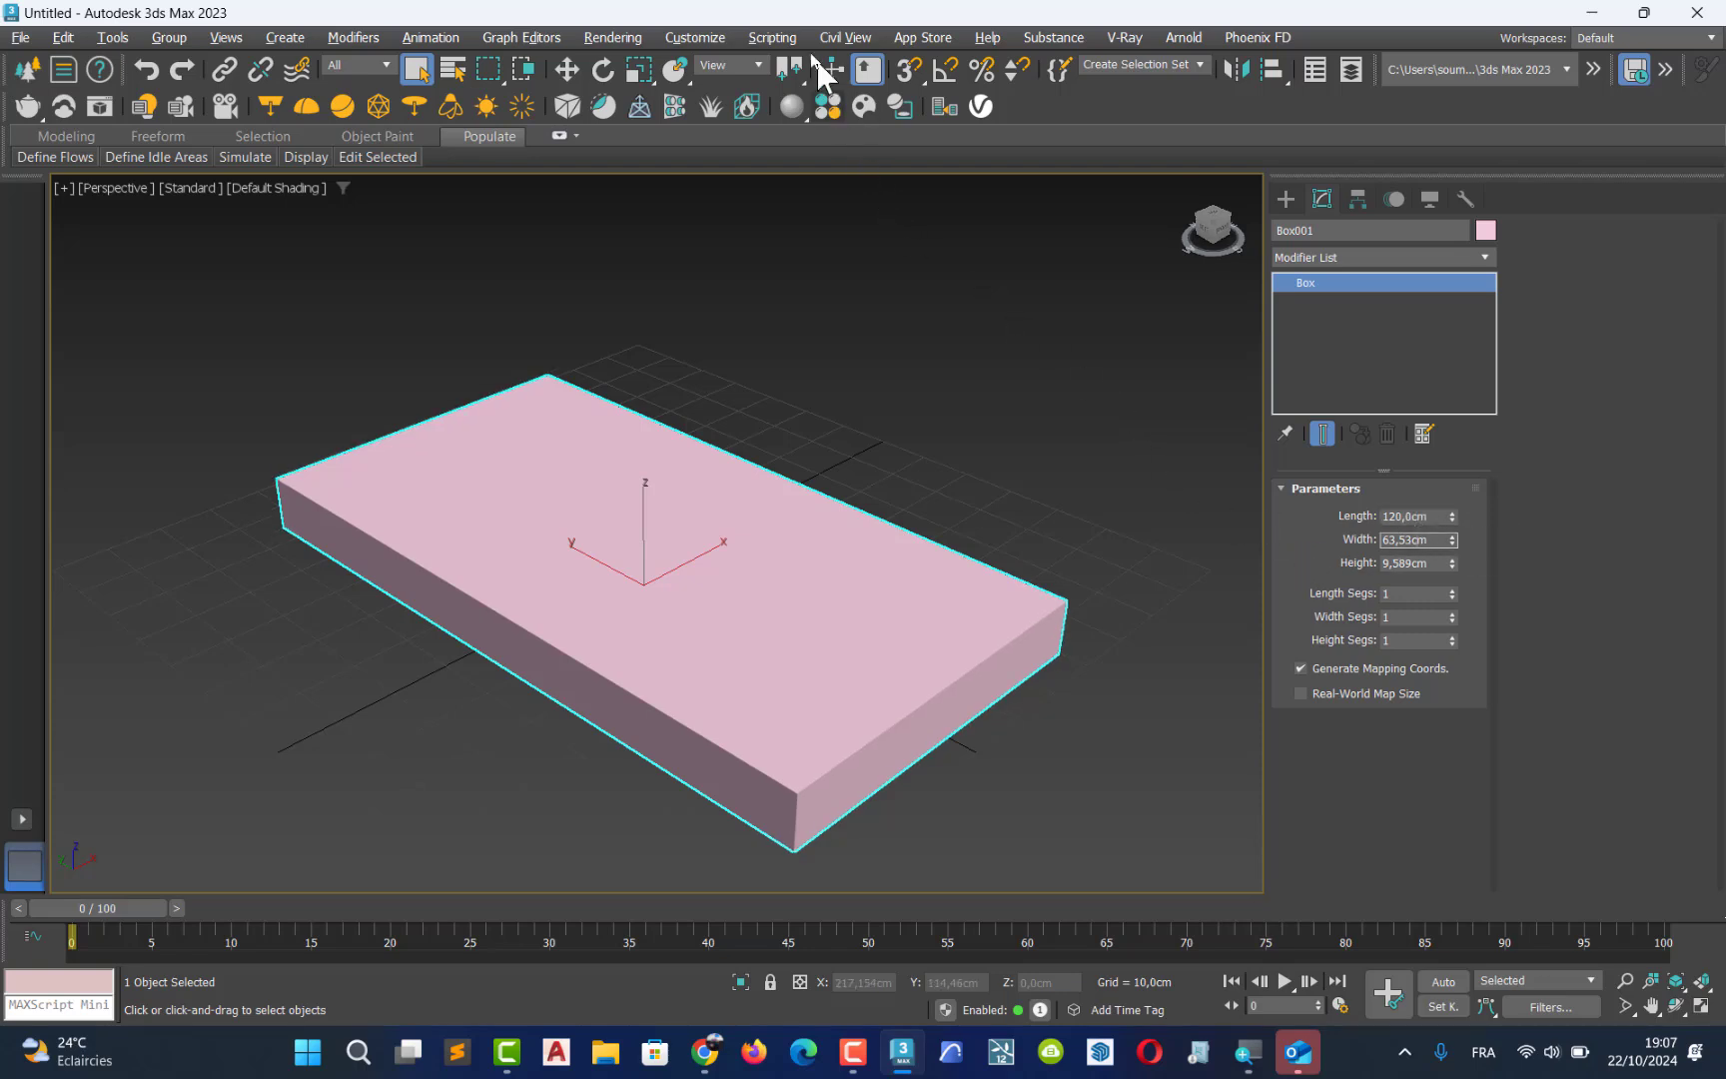
Check the metric options for the display unit scale in the units setup and cancel the dialog
left_click(683, 40)
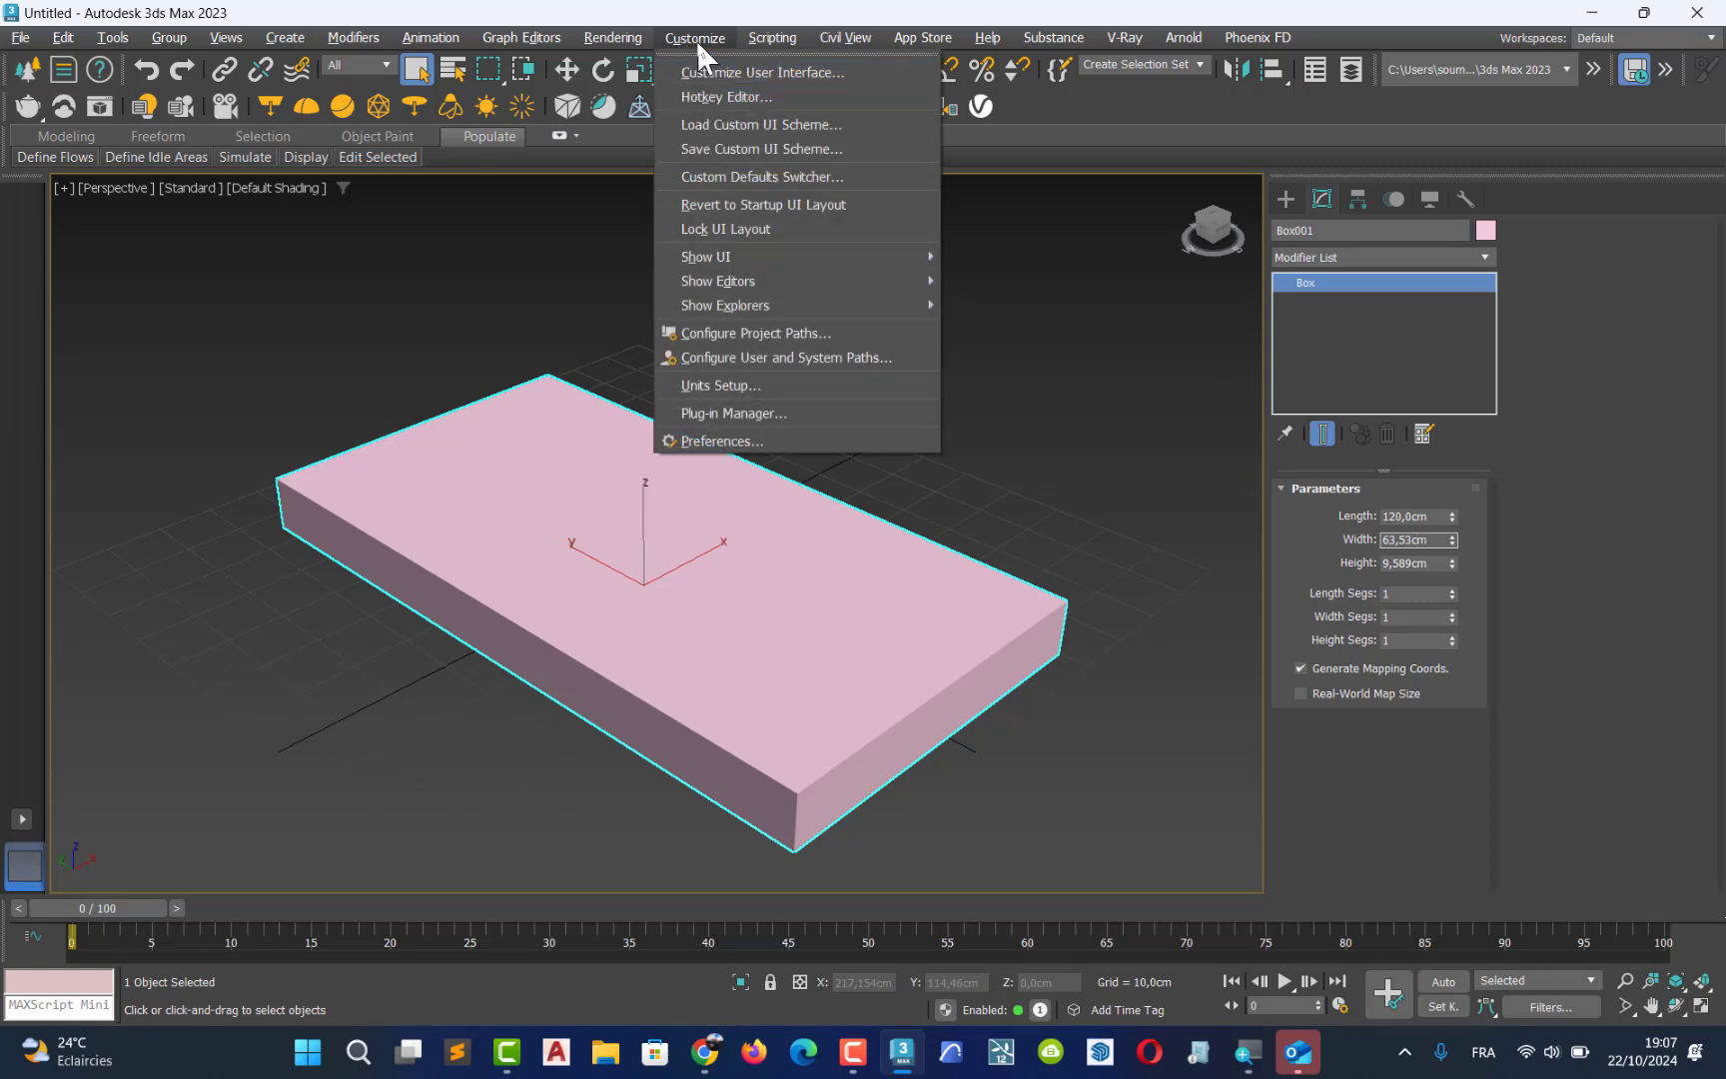
left_click(815, 386)
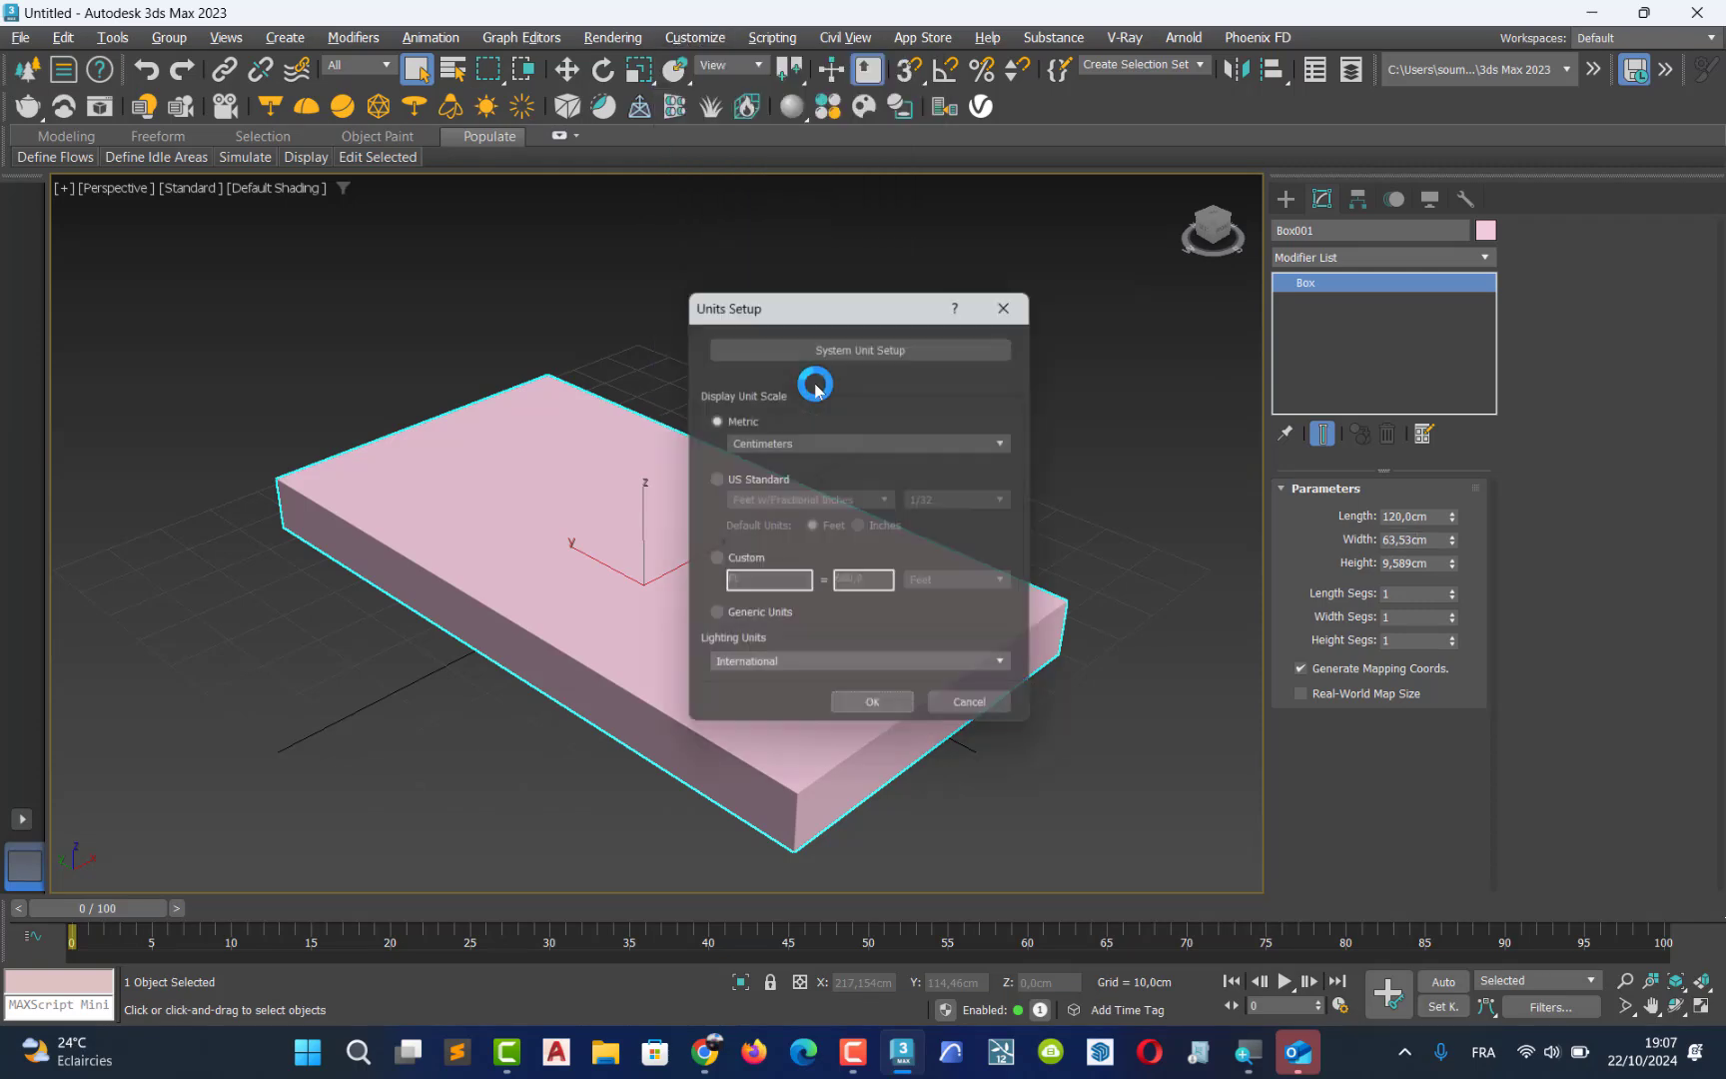
left_click(751, 441)
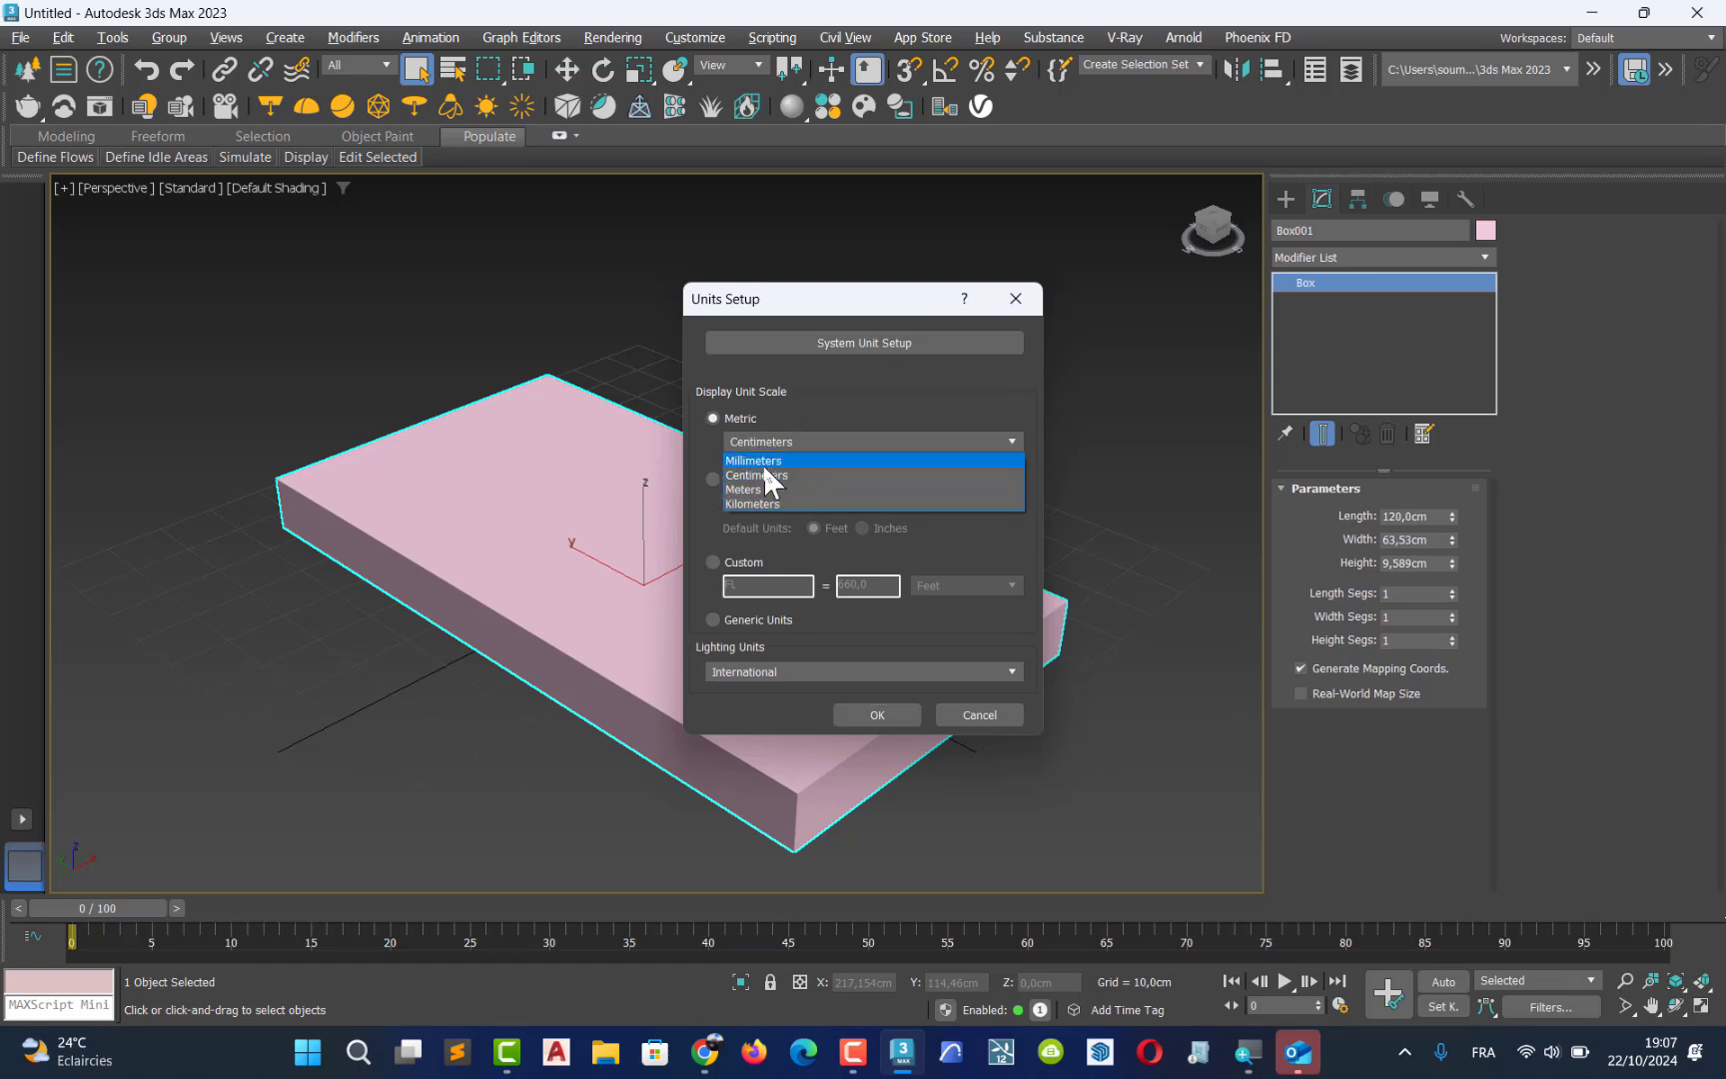
left_click(966, 716)
left_click(966, 716)
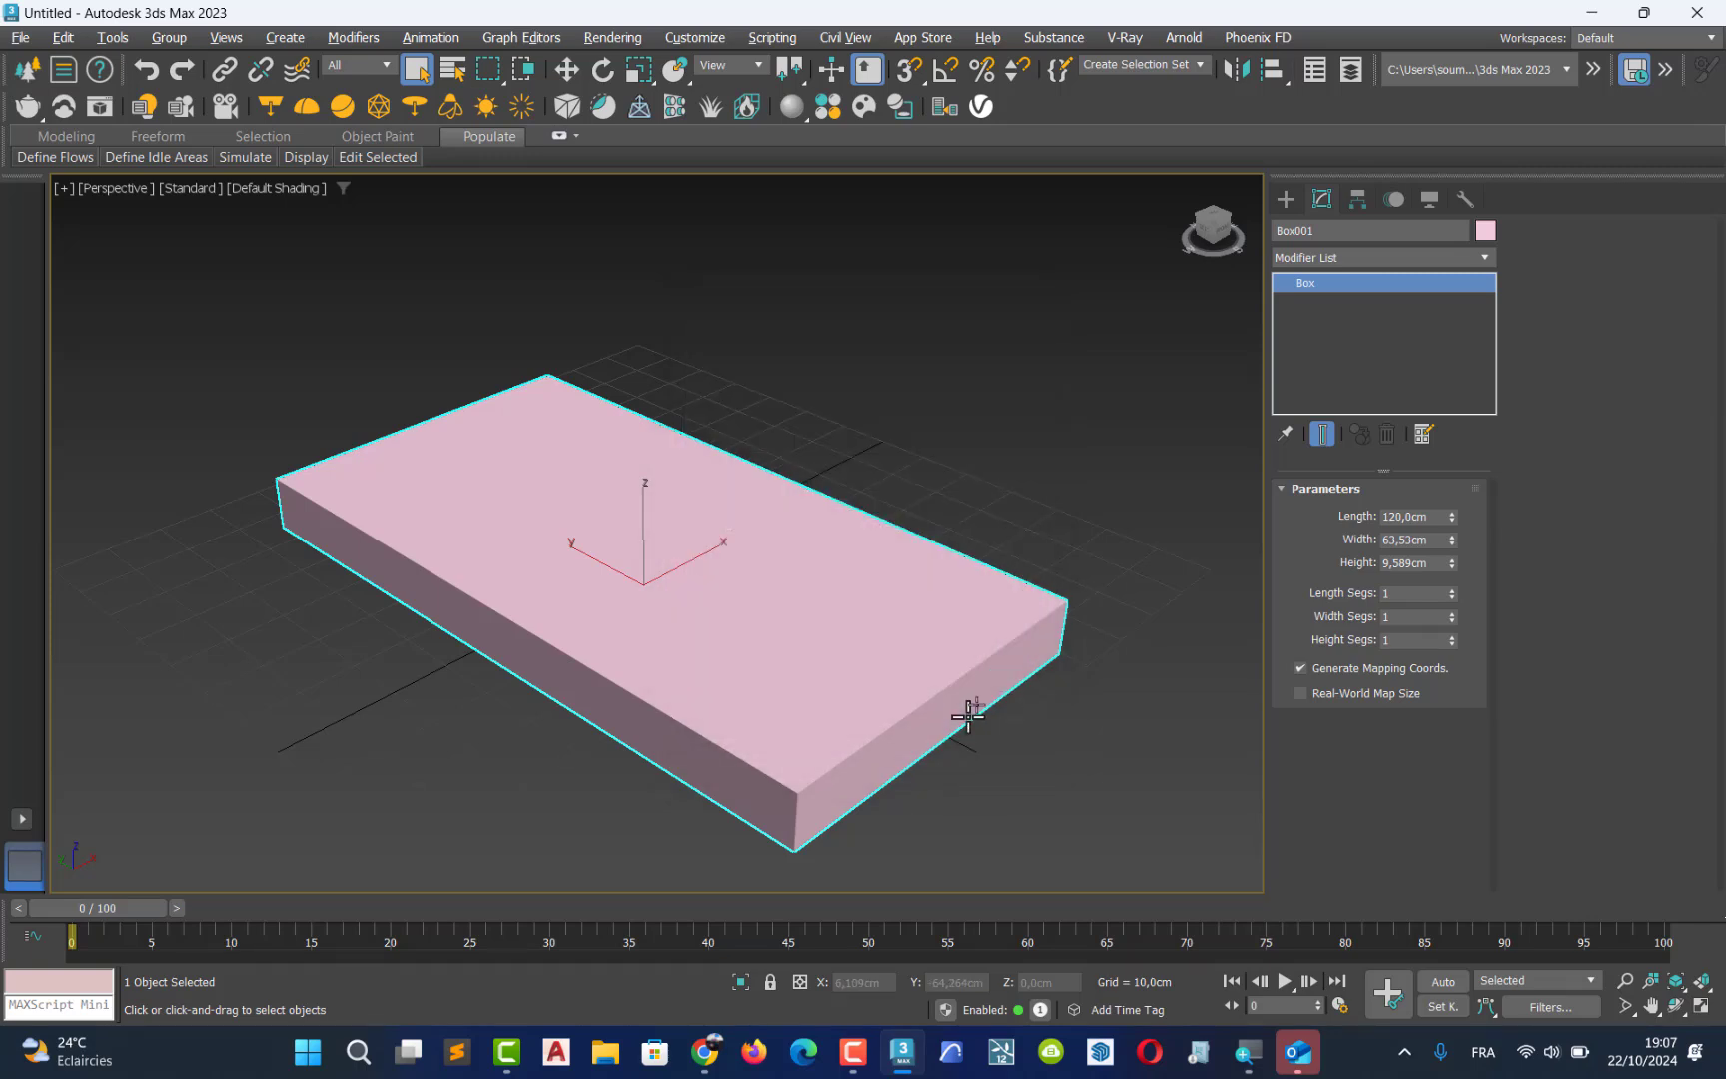
Set the box's width to 60 cm and its height to 3 cm
double_click(1433, 540)
type("60")
double_click(1442, 561)
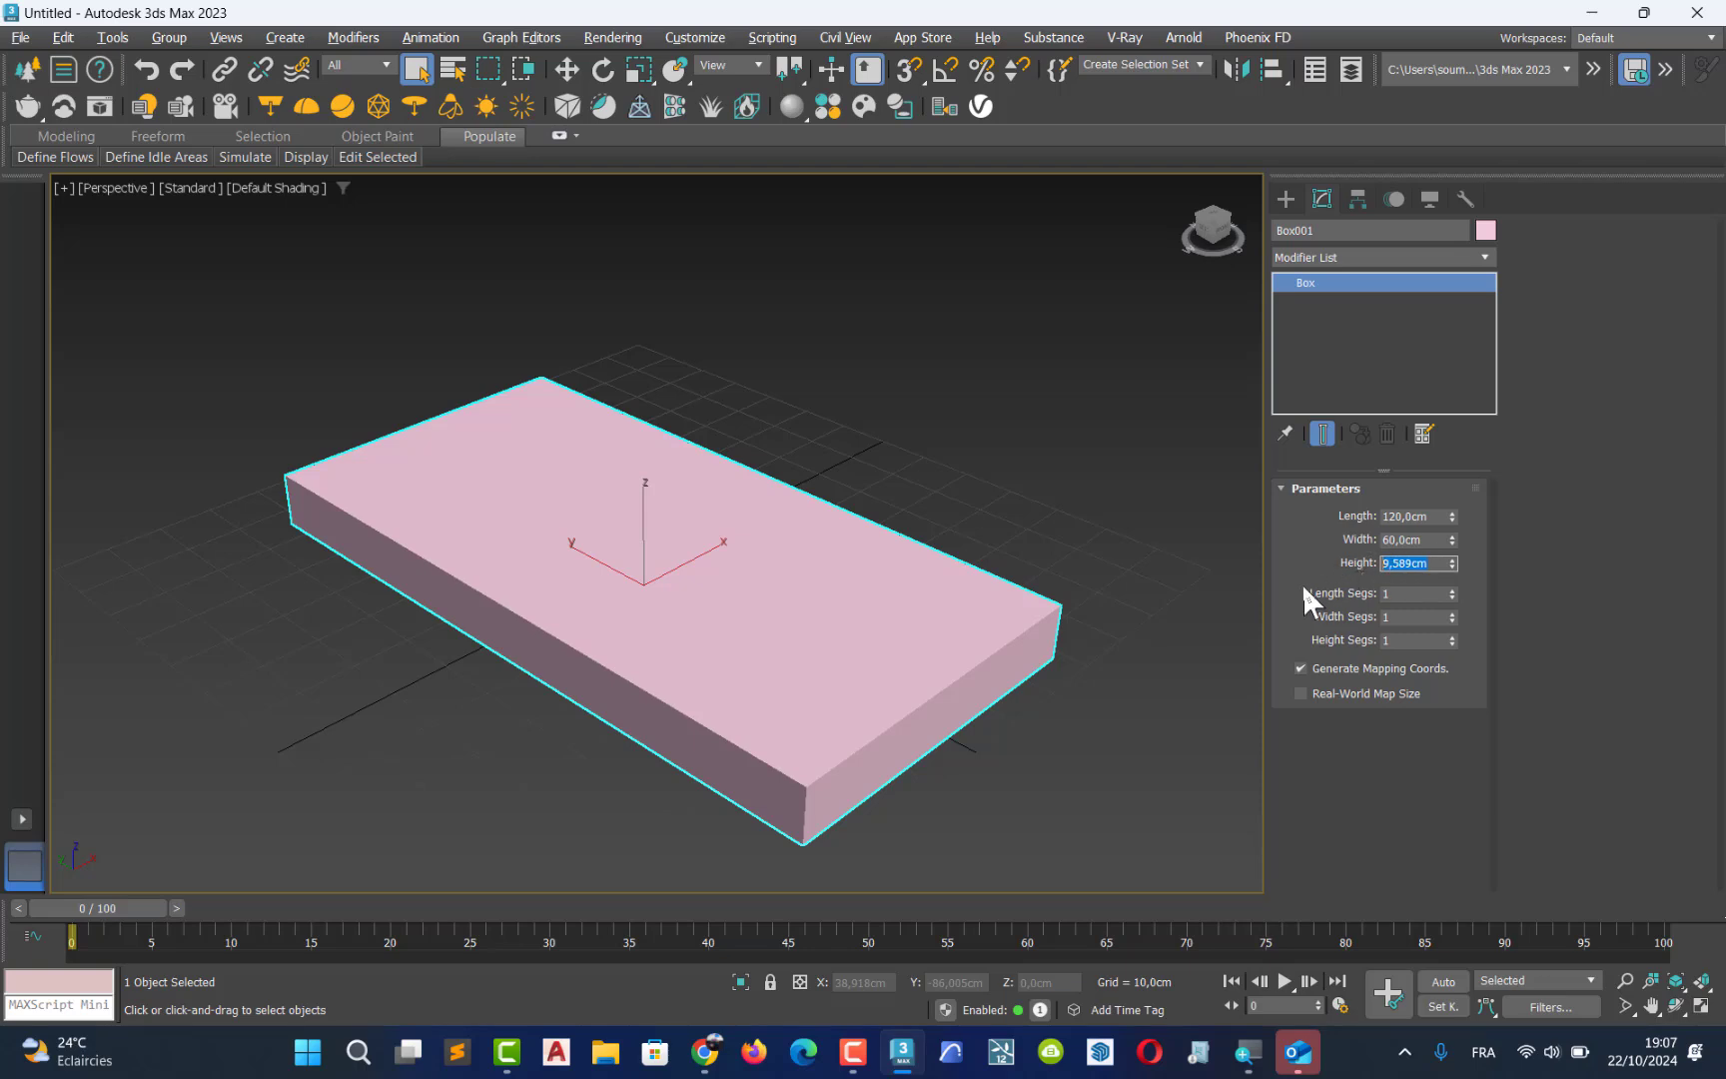
type("1")
key("BackSpace")
type("3,0cm")
key("Return")
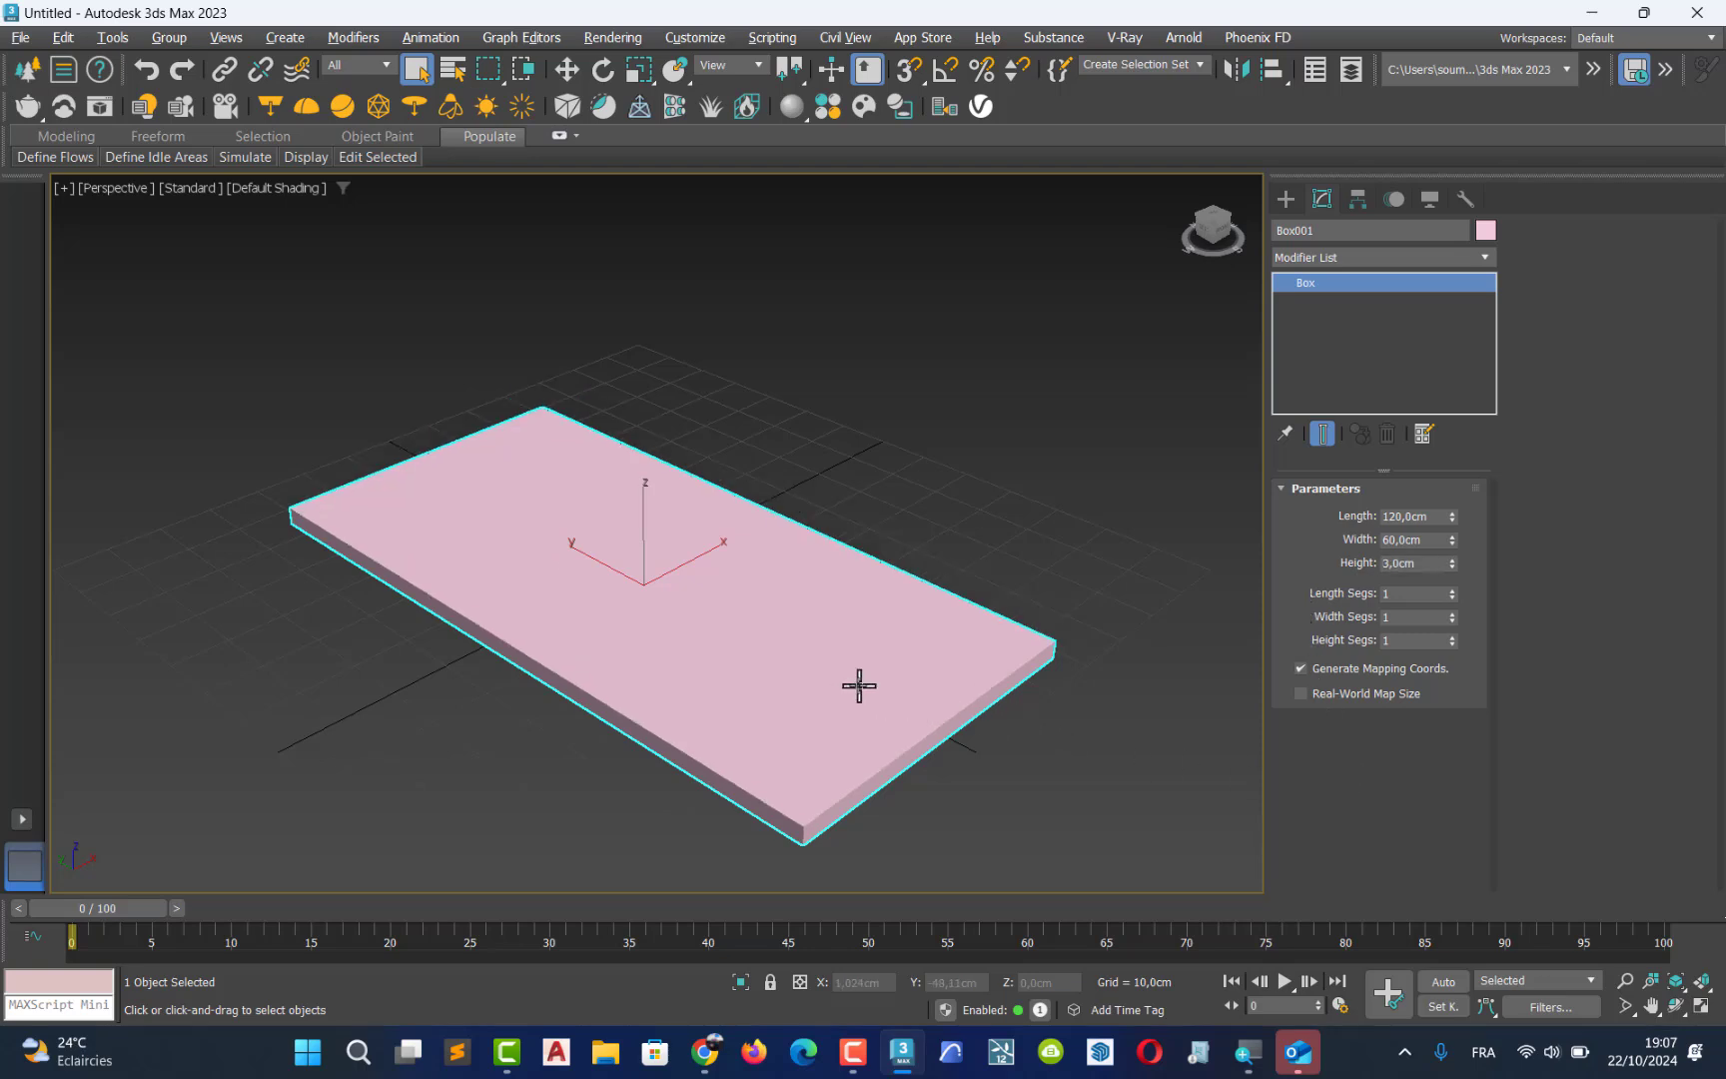
Move the box to the origin by resetting its X and Y positions to 0 cm
left_click(567, 69)
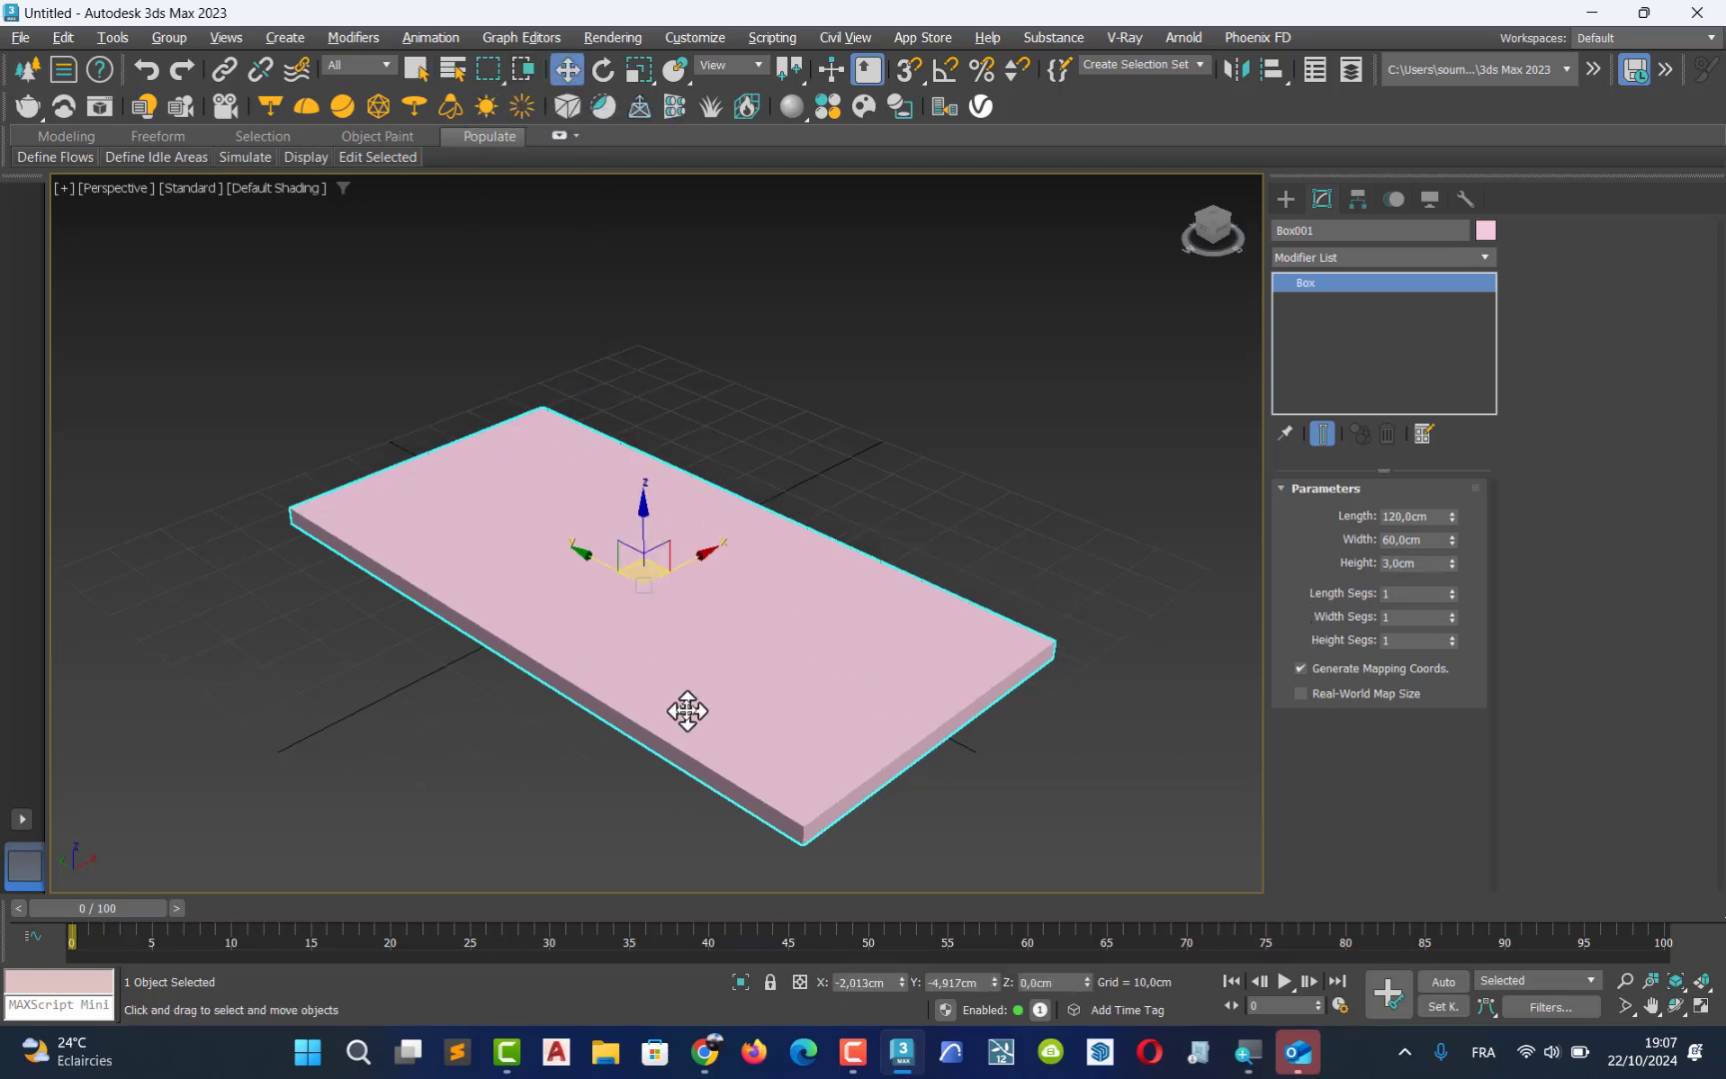
right_click(902, 982)
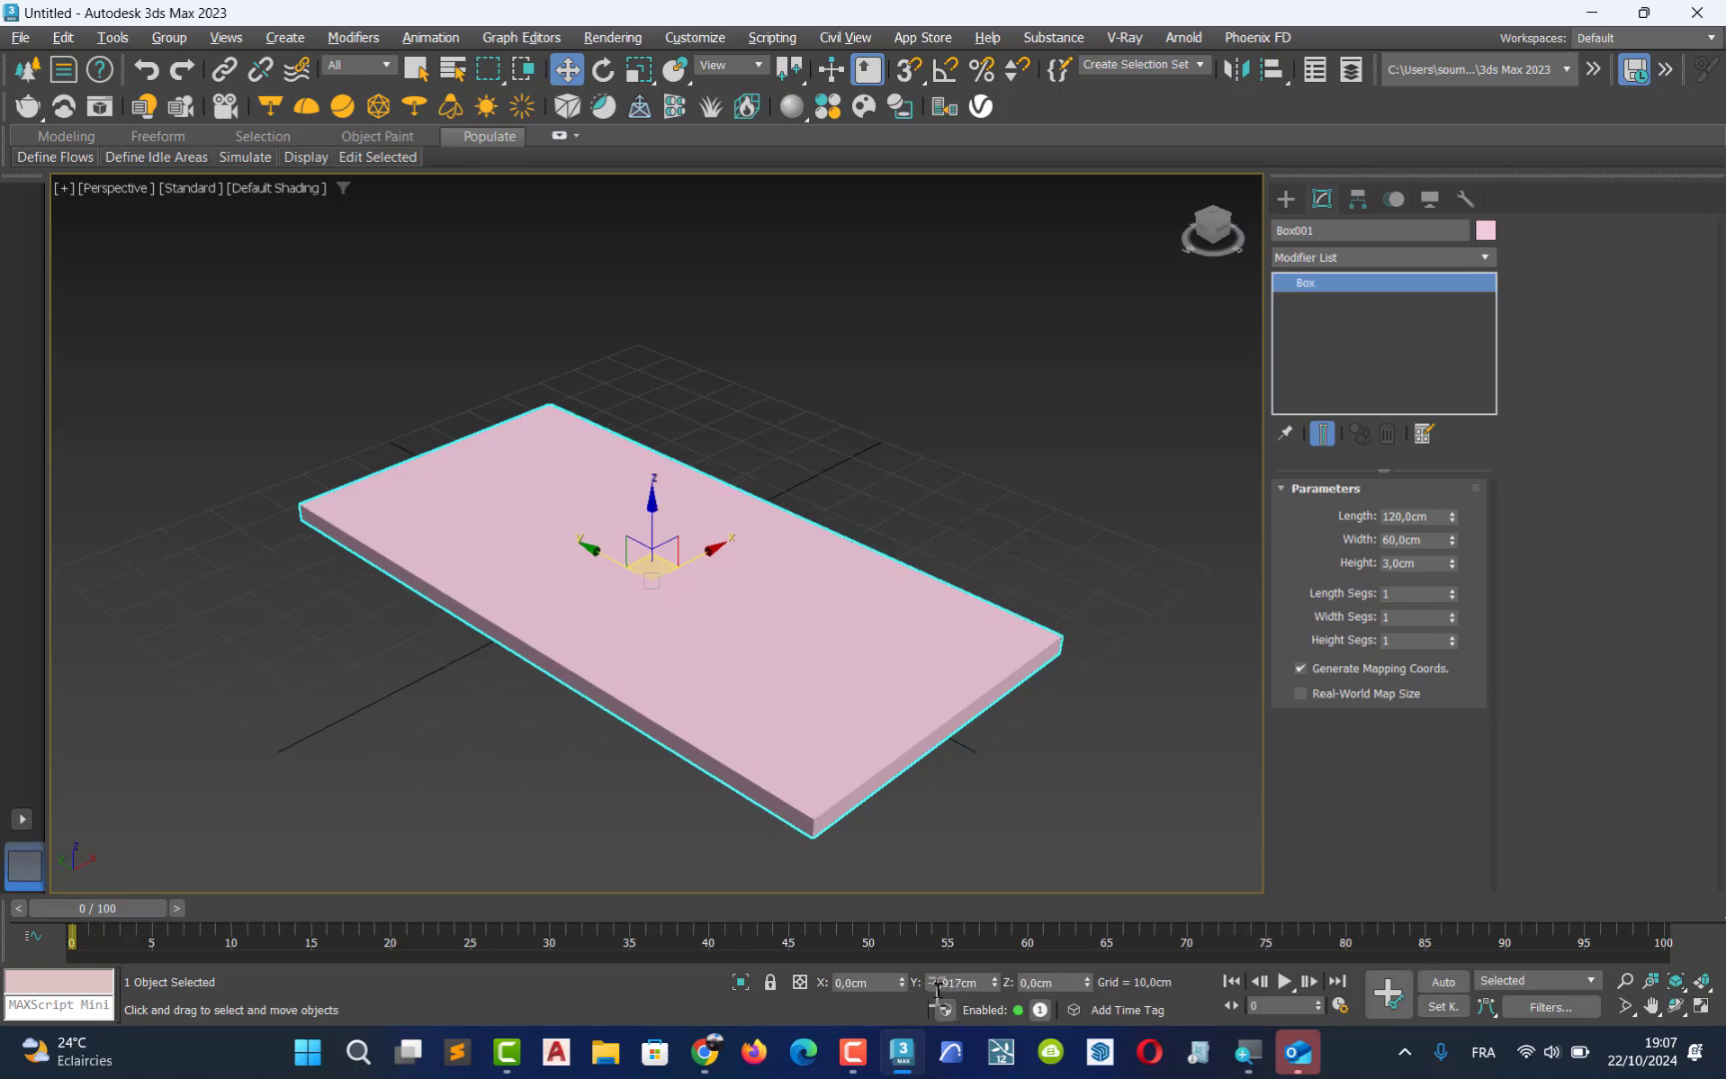
right_click(995, 982)
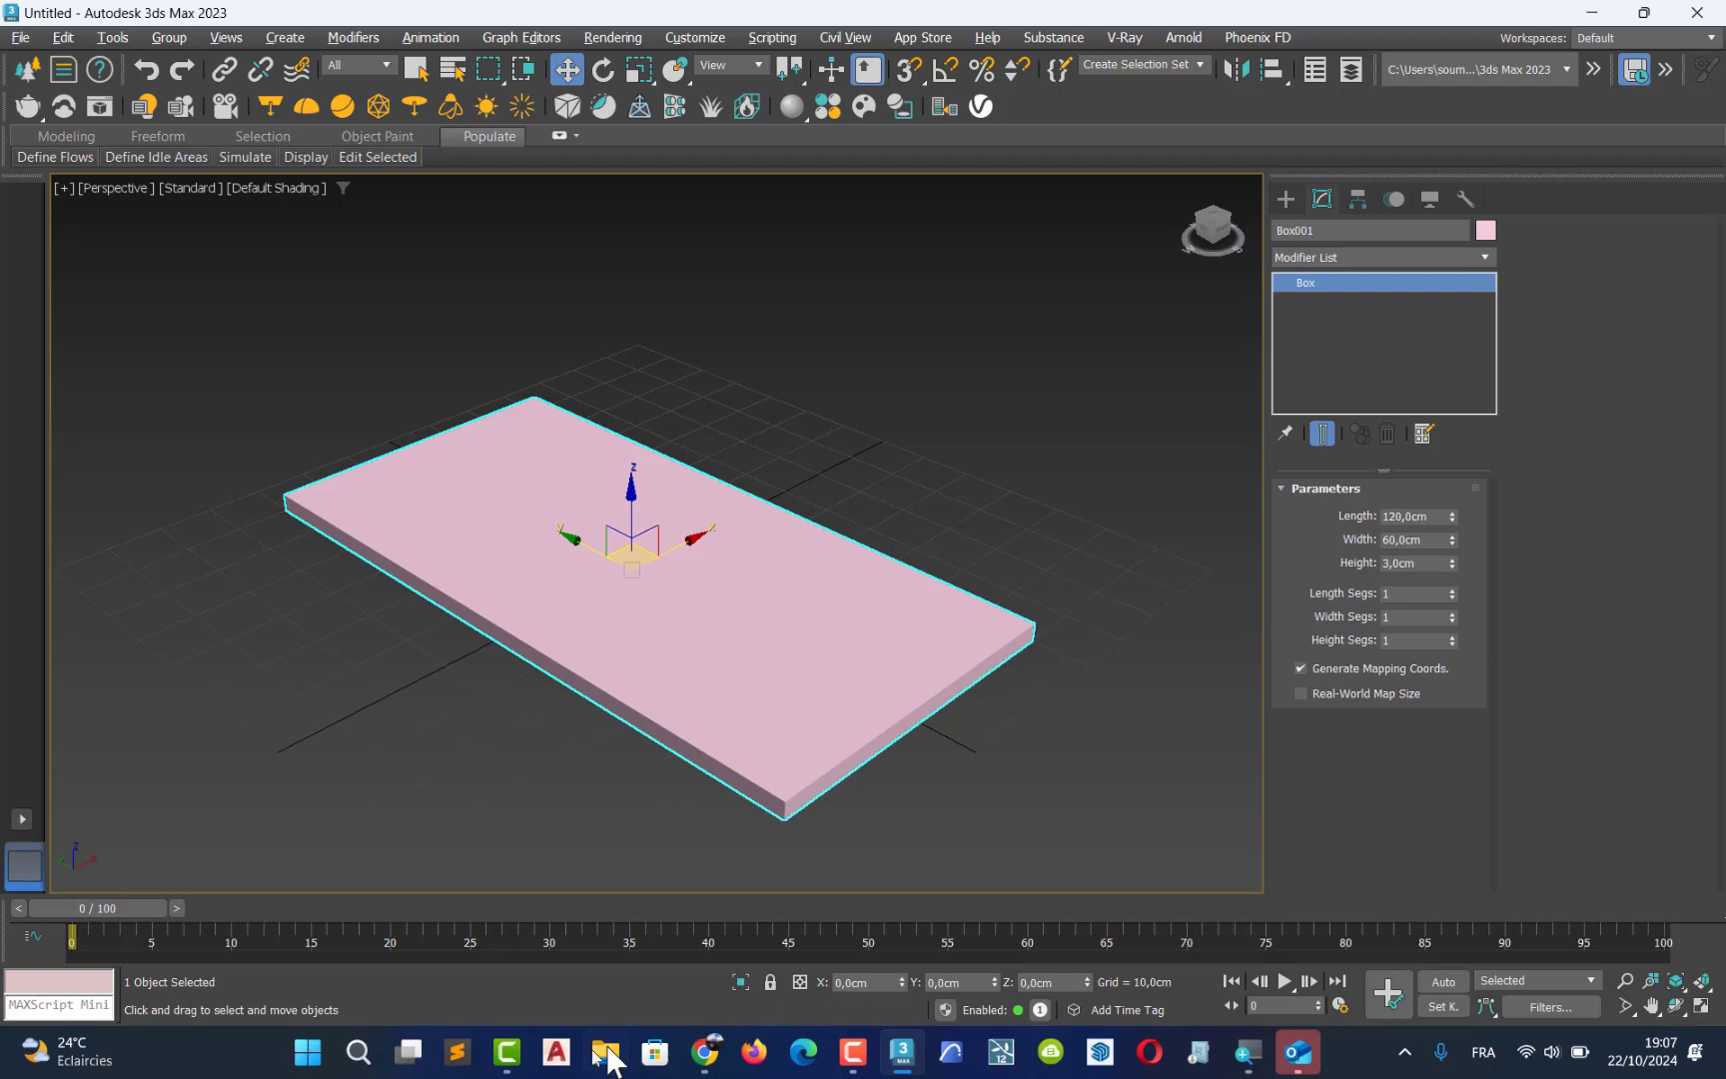
left_click(505, 1067)
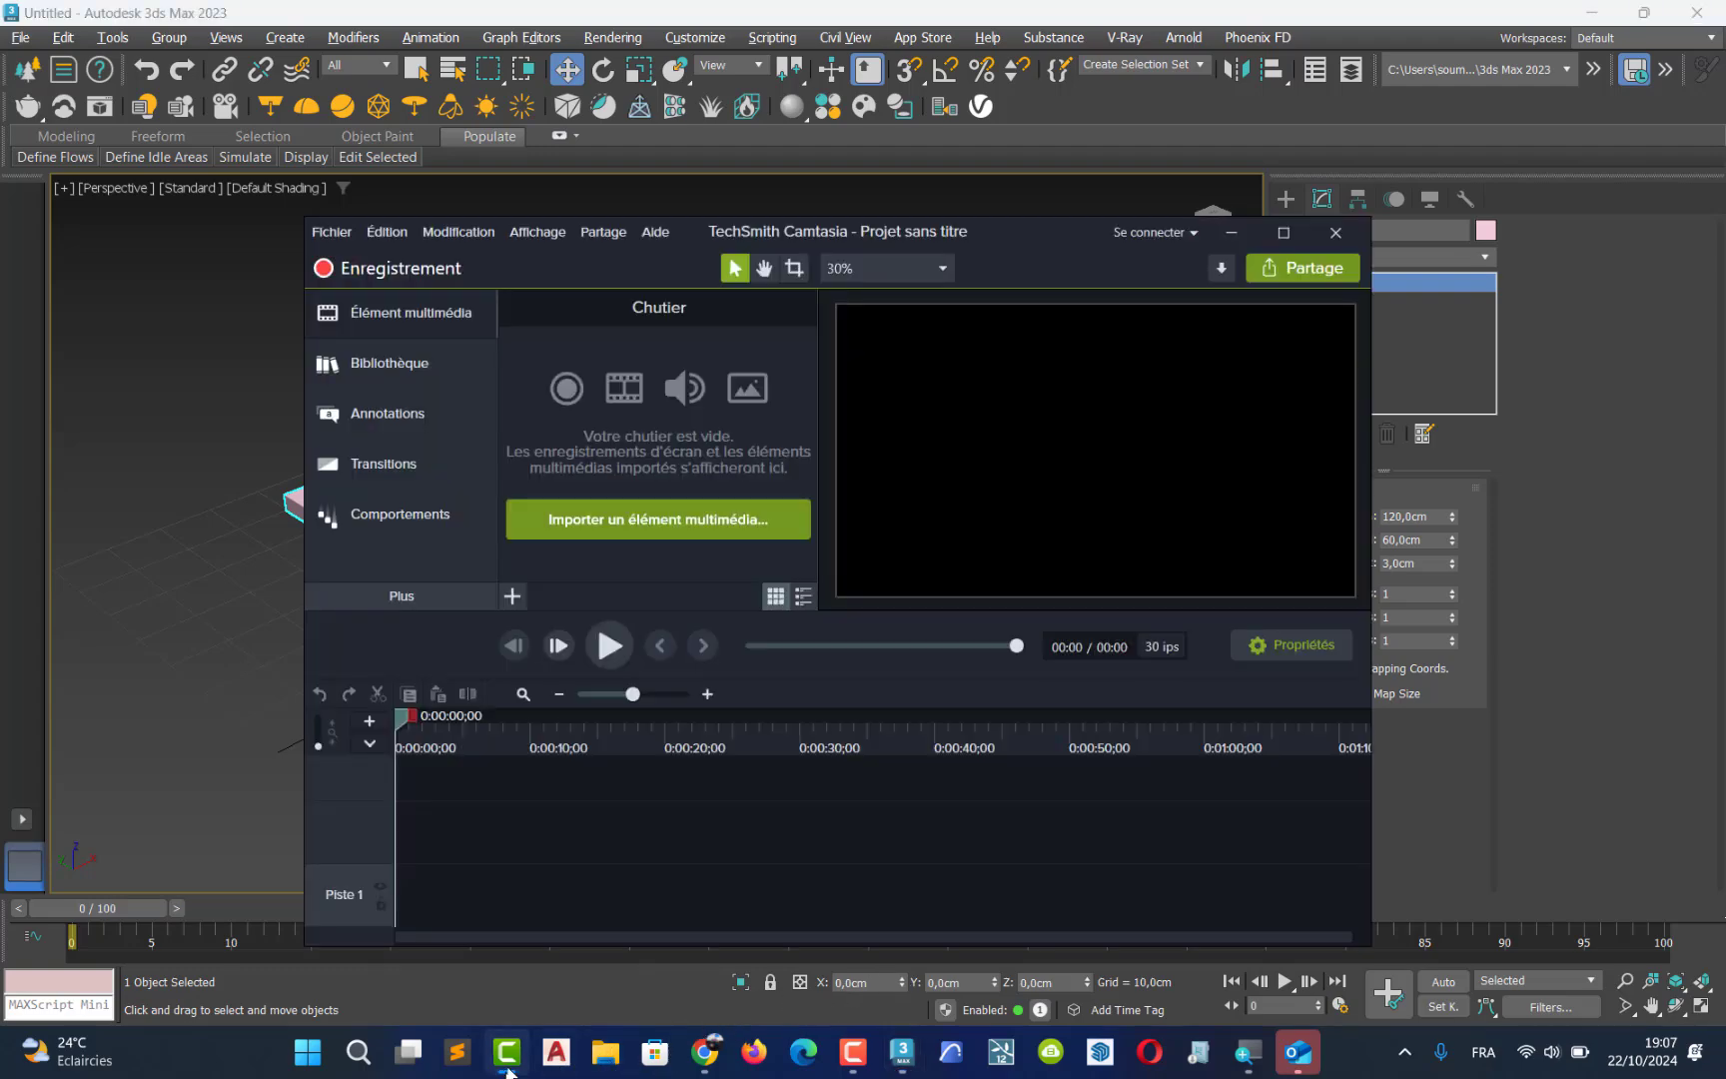
left_click(1232, 231)
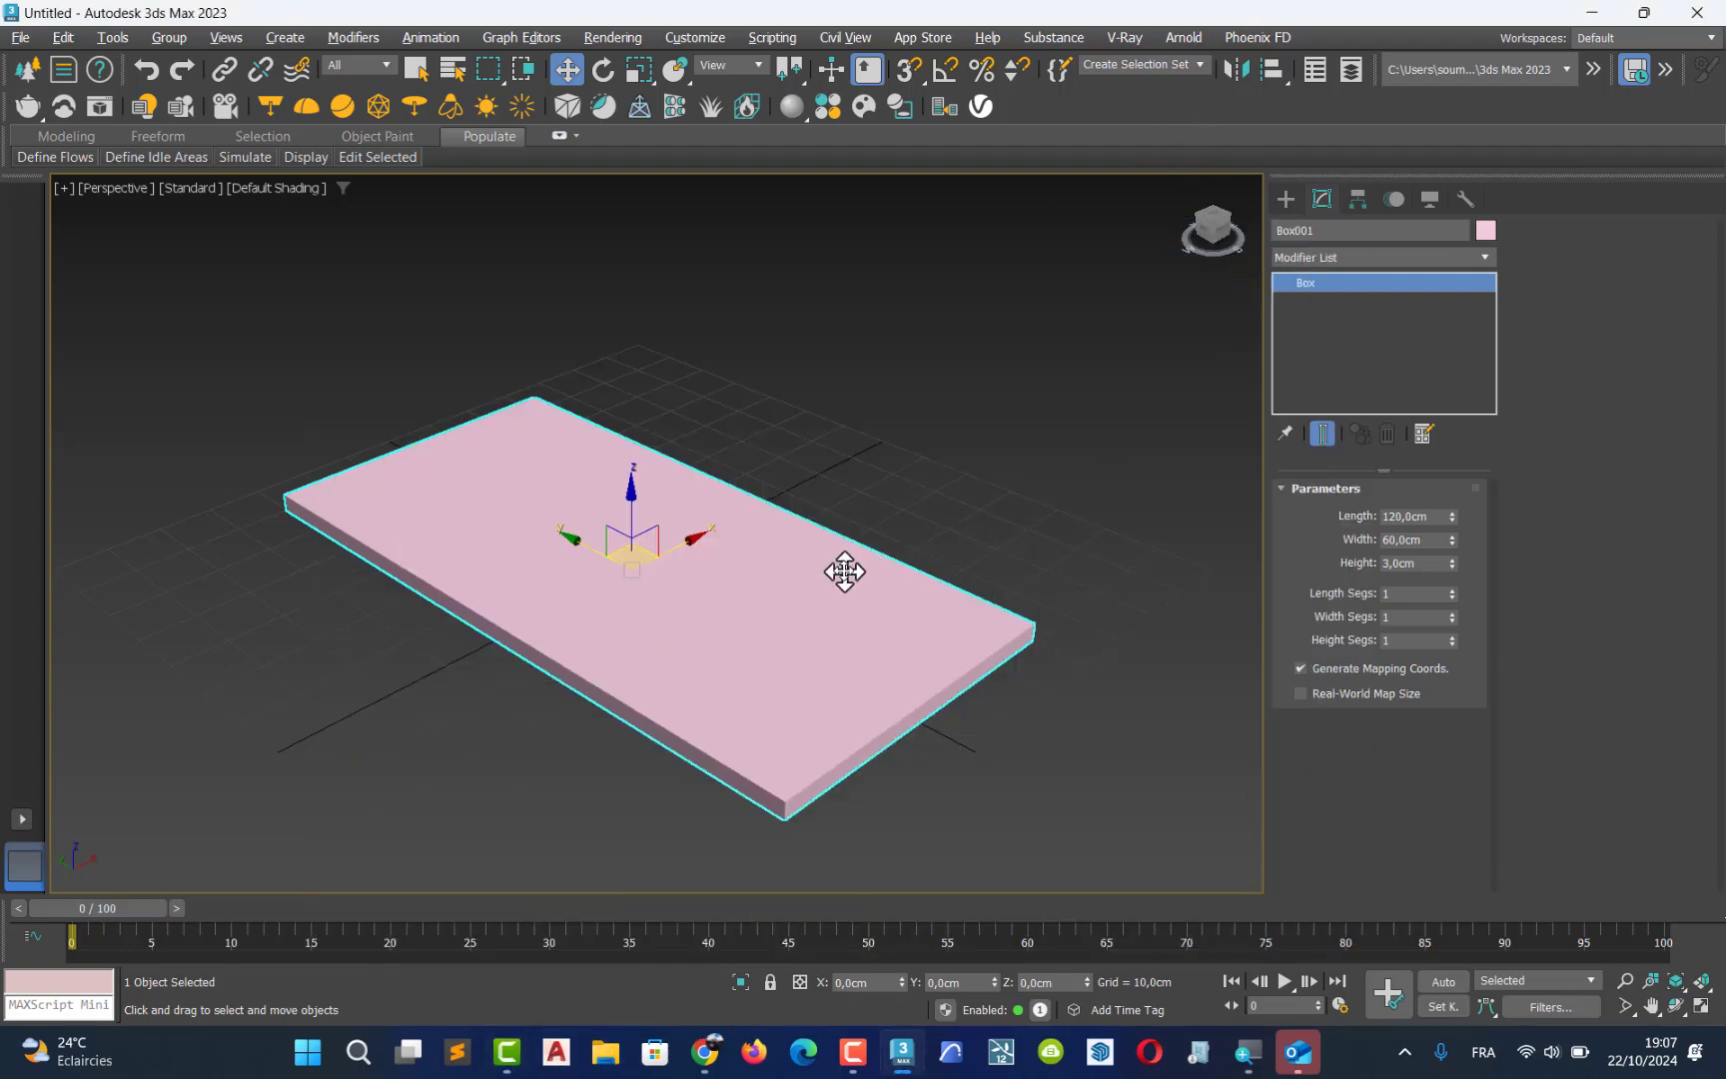
middle_click_drag(844, 571, 796, 581)
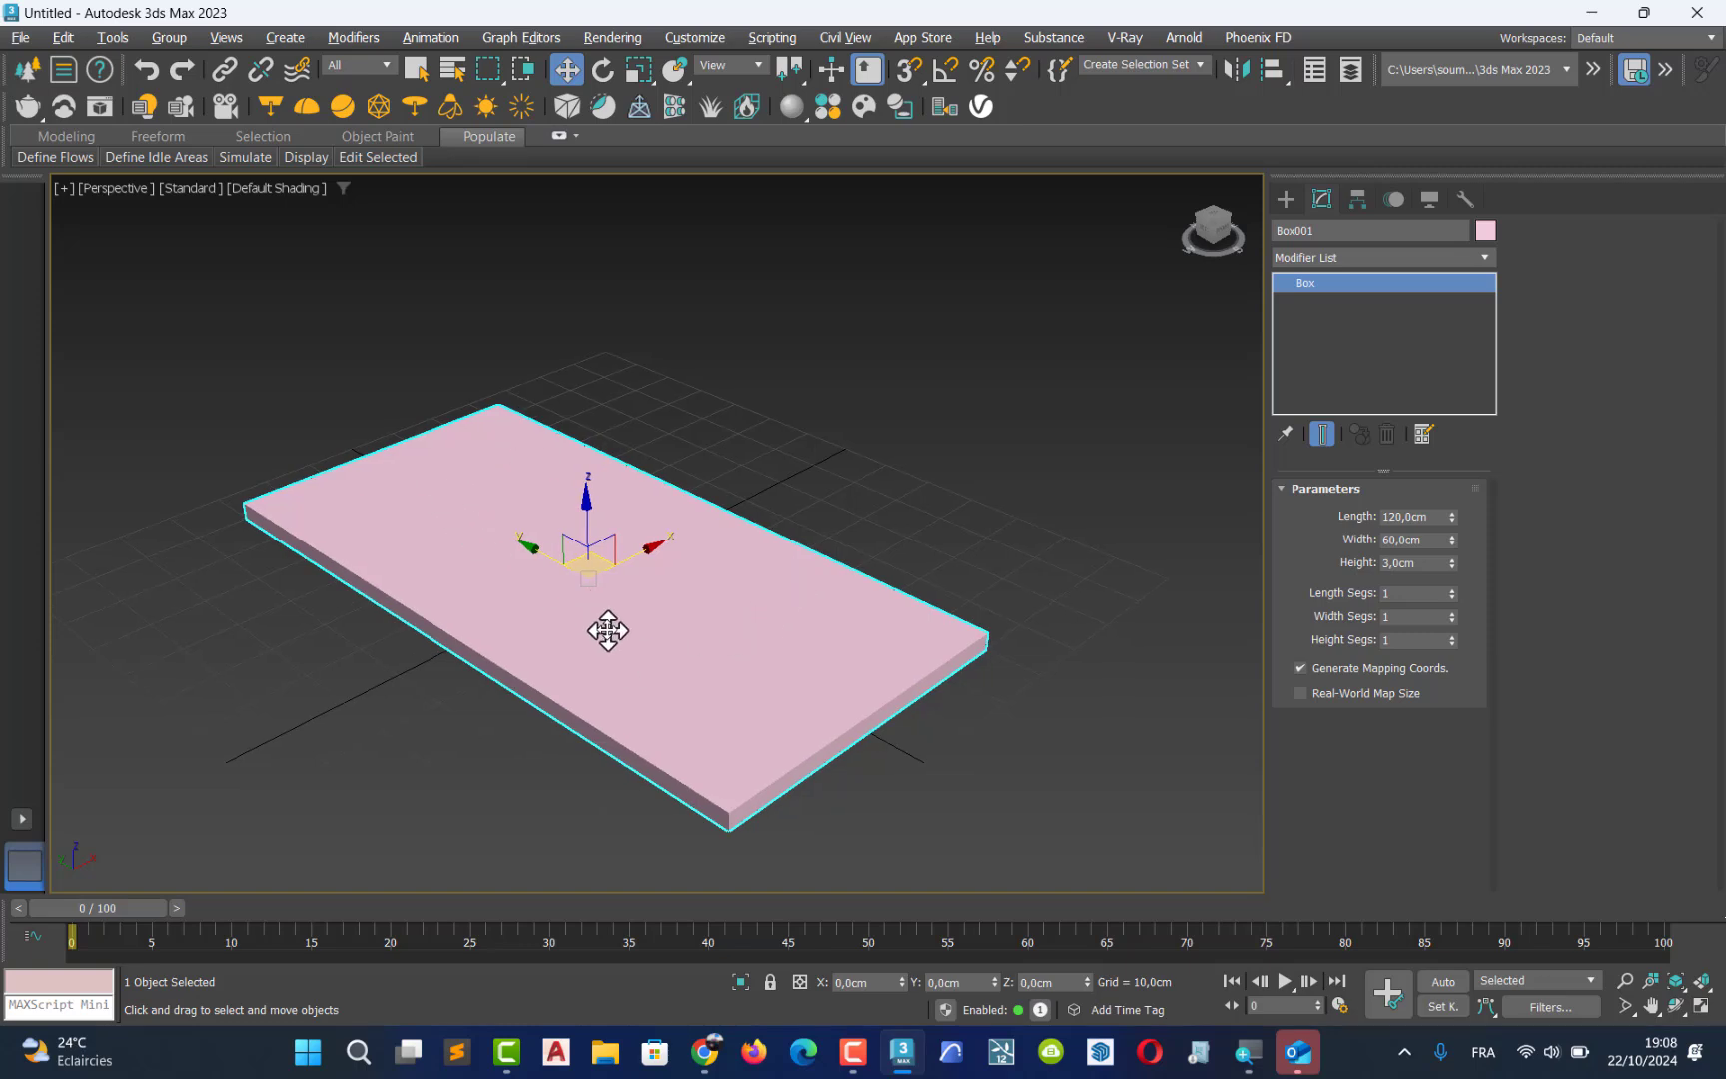
middle_click_drag(607, 631, 578, 641)
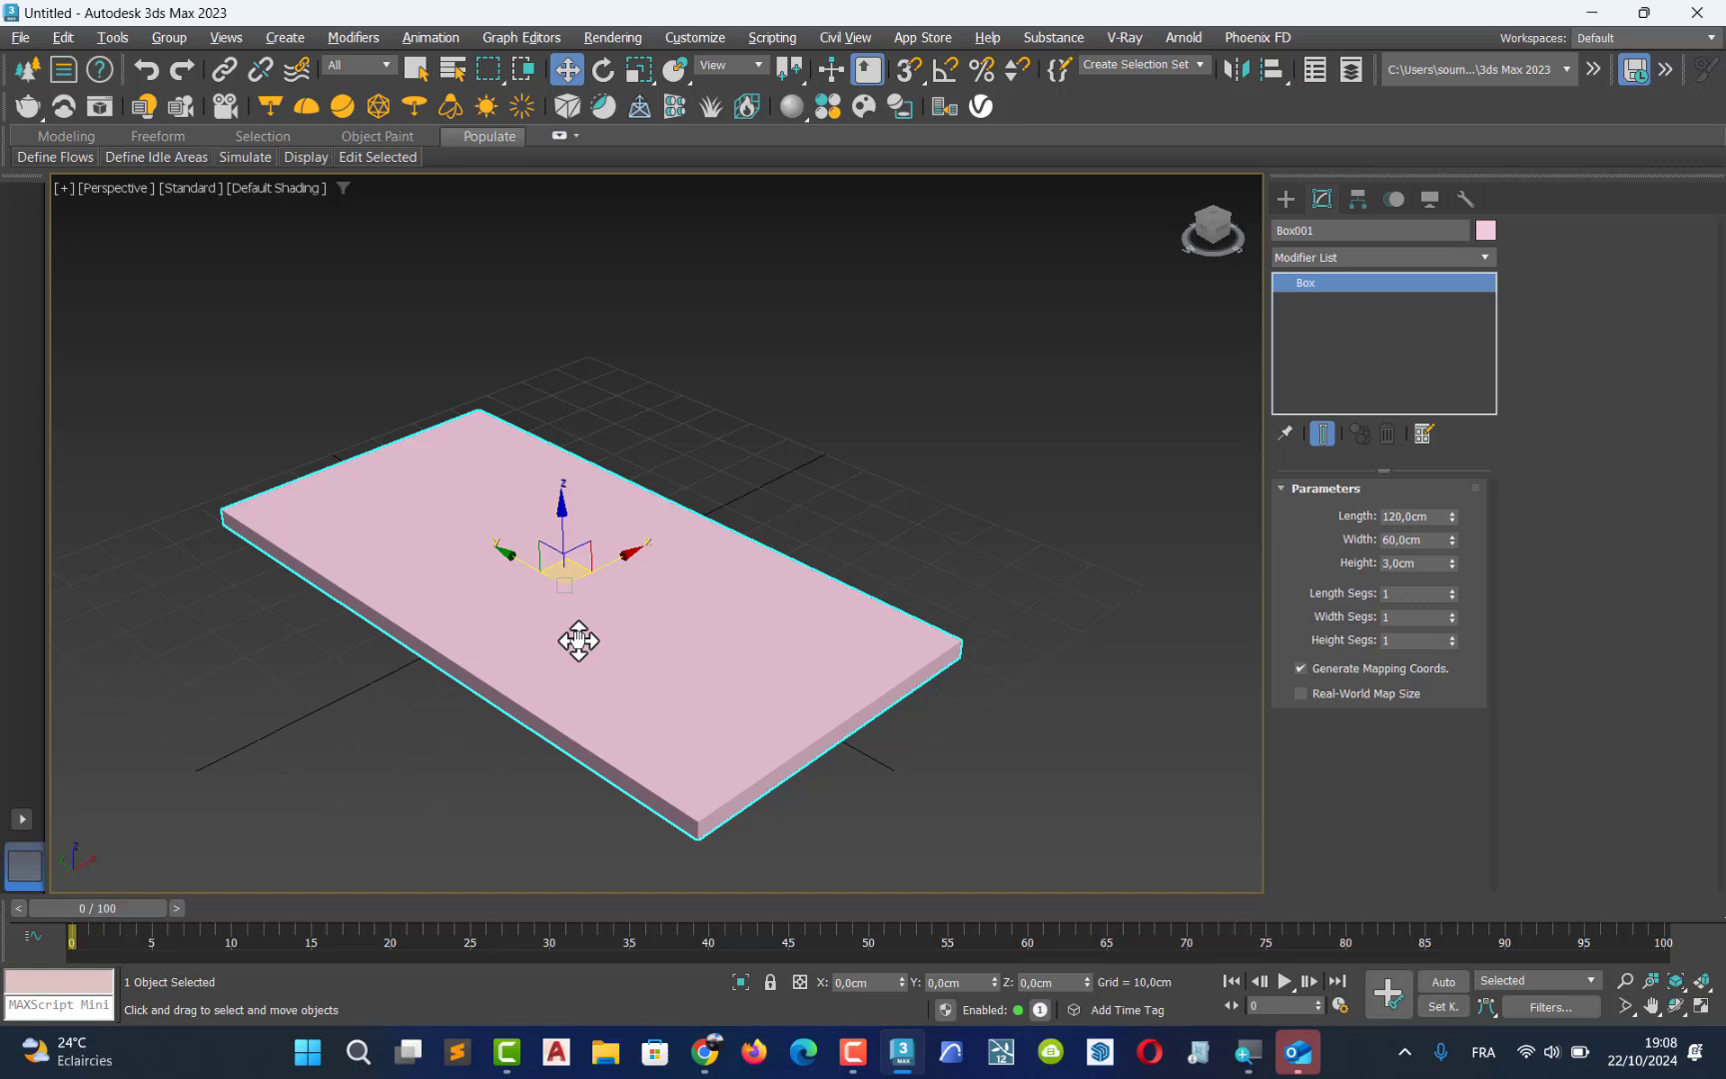
Show edged faces in the perspective view and divide the box into 20 length segments and 10 width segments
left_click(254, 191)
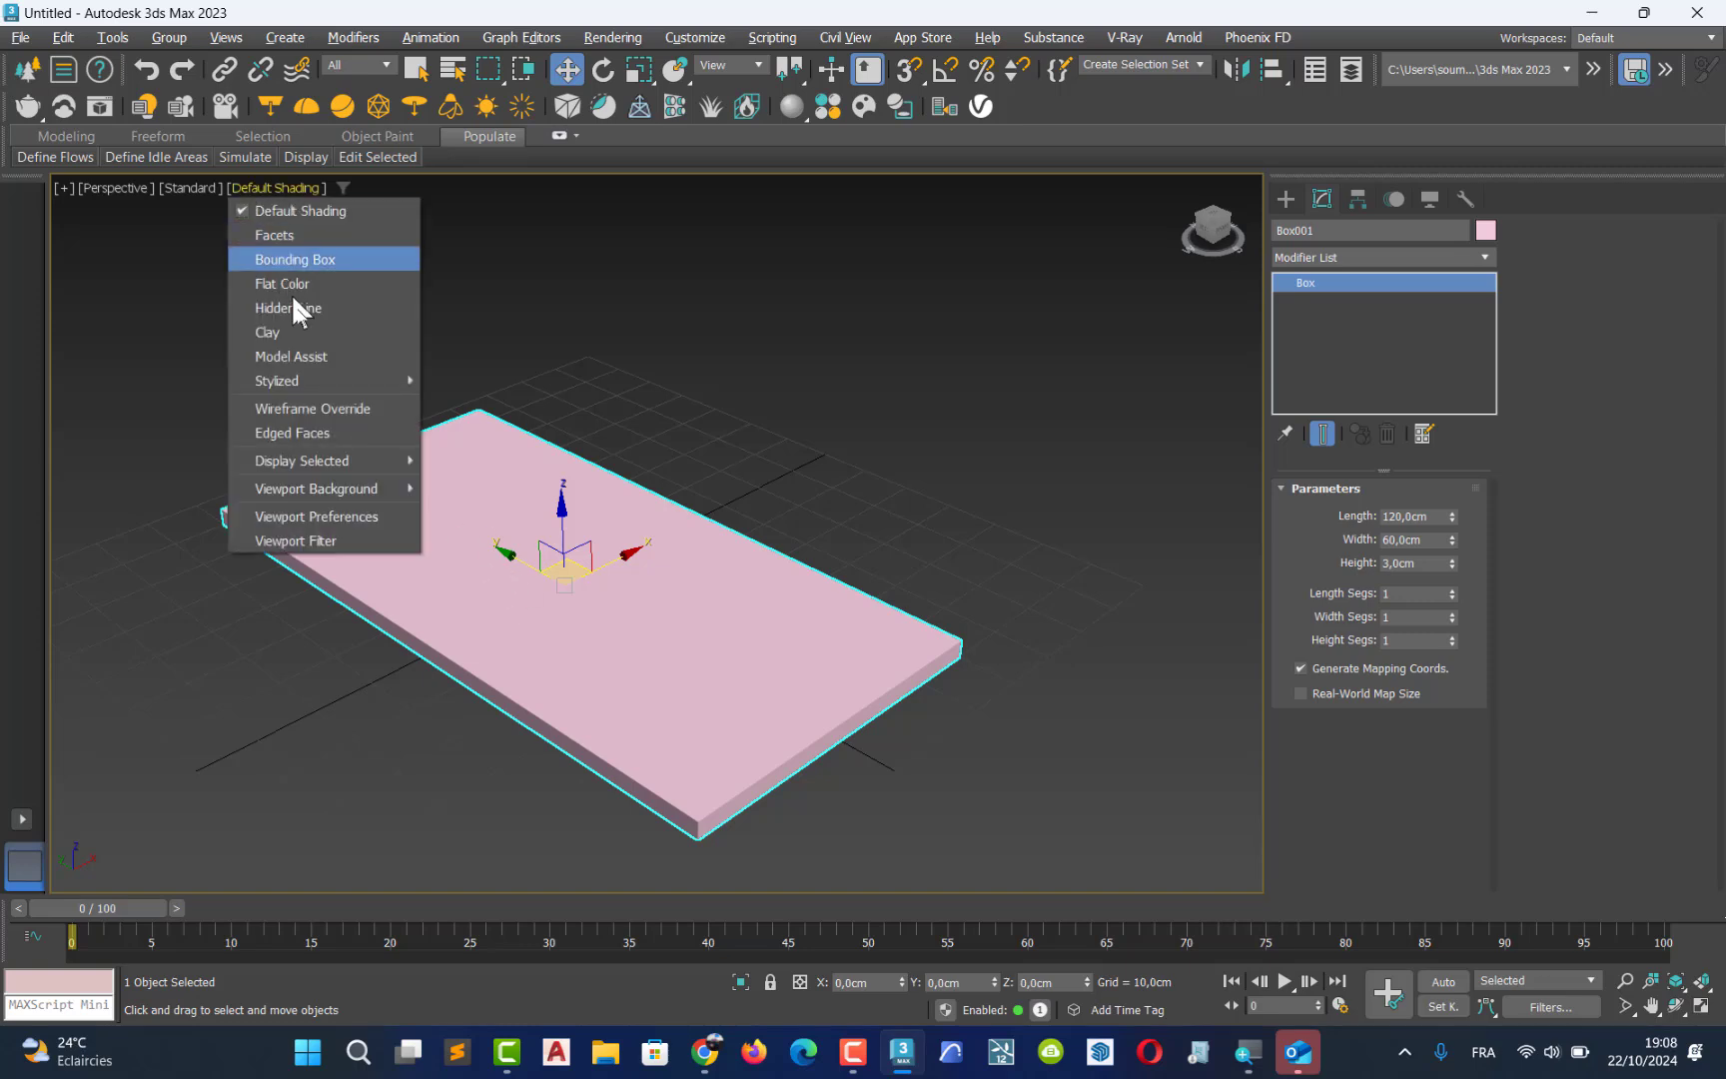
left_click(356, 437)
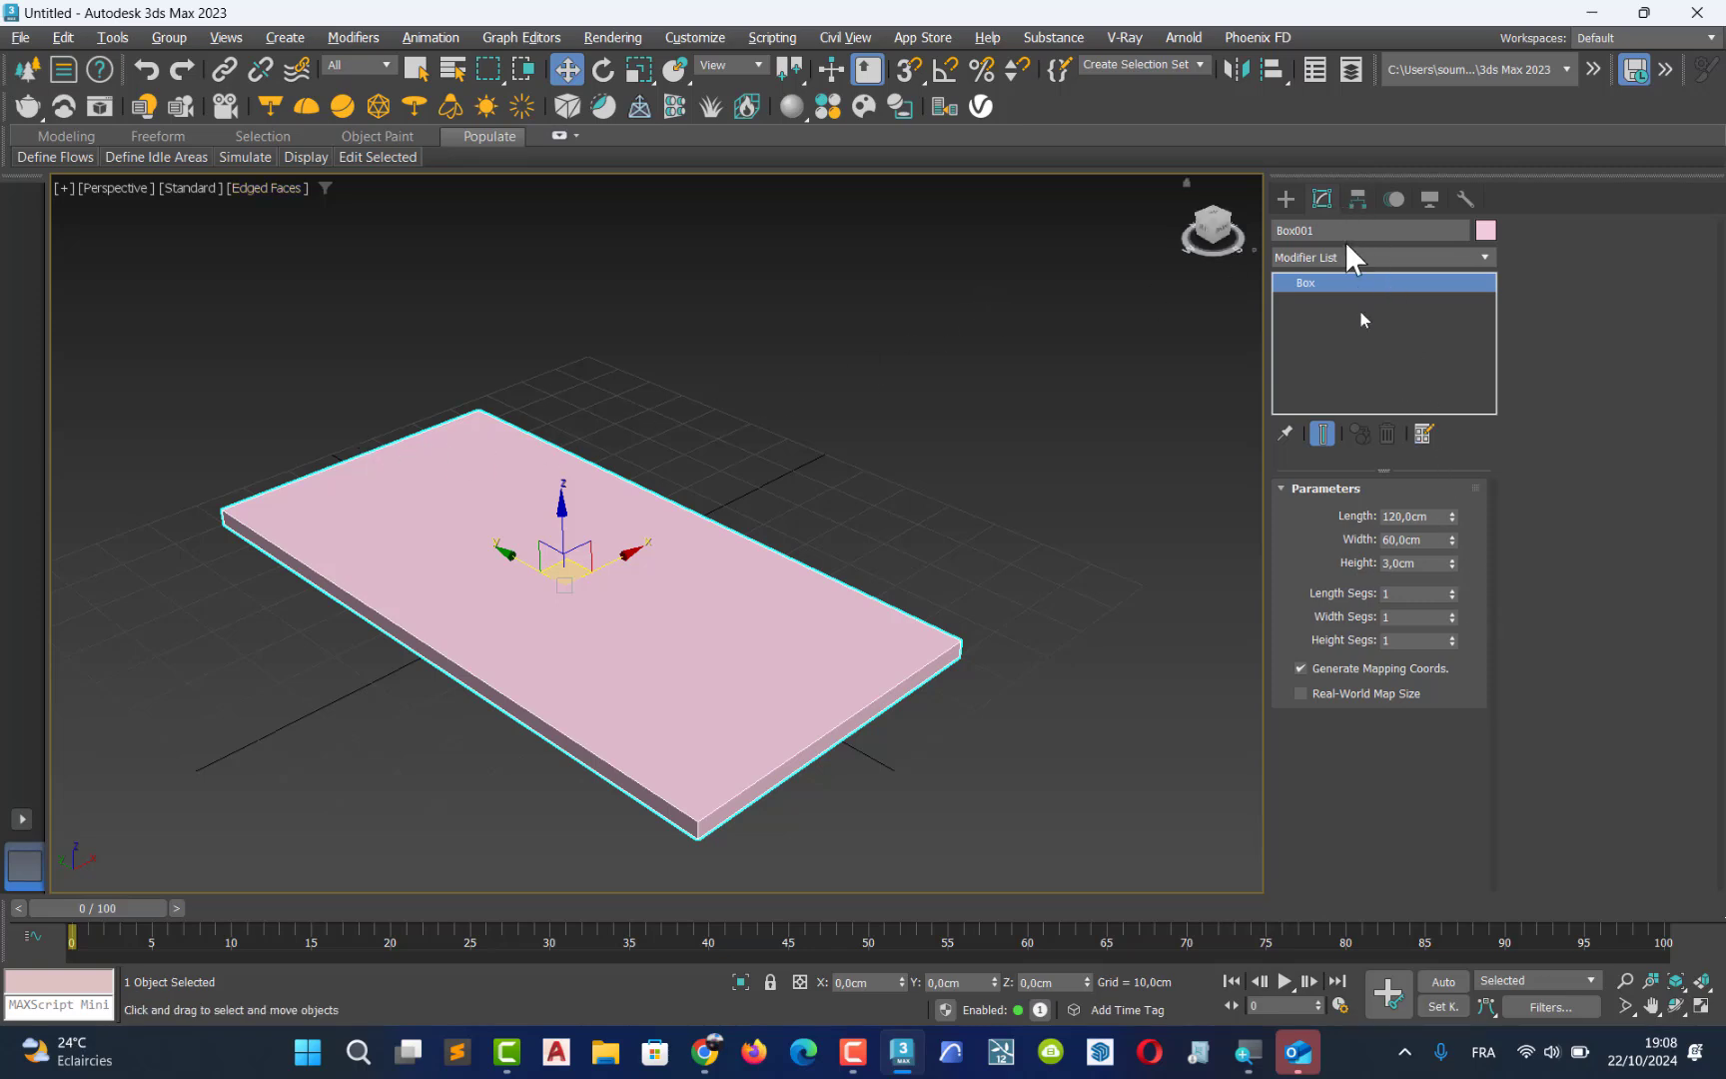
left_click(1452, 589)
type("20")
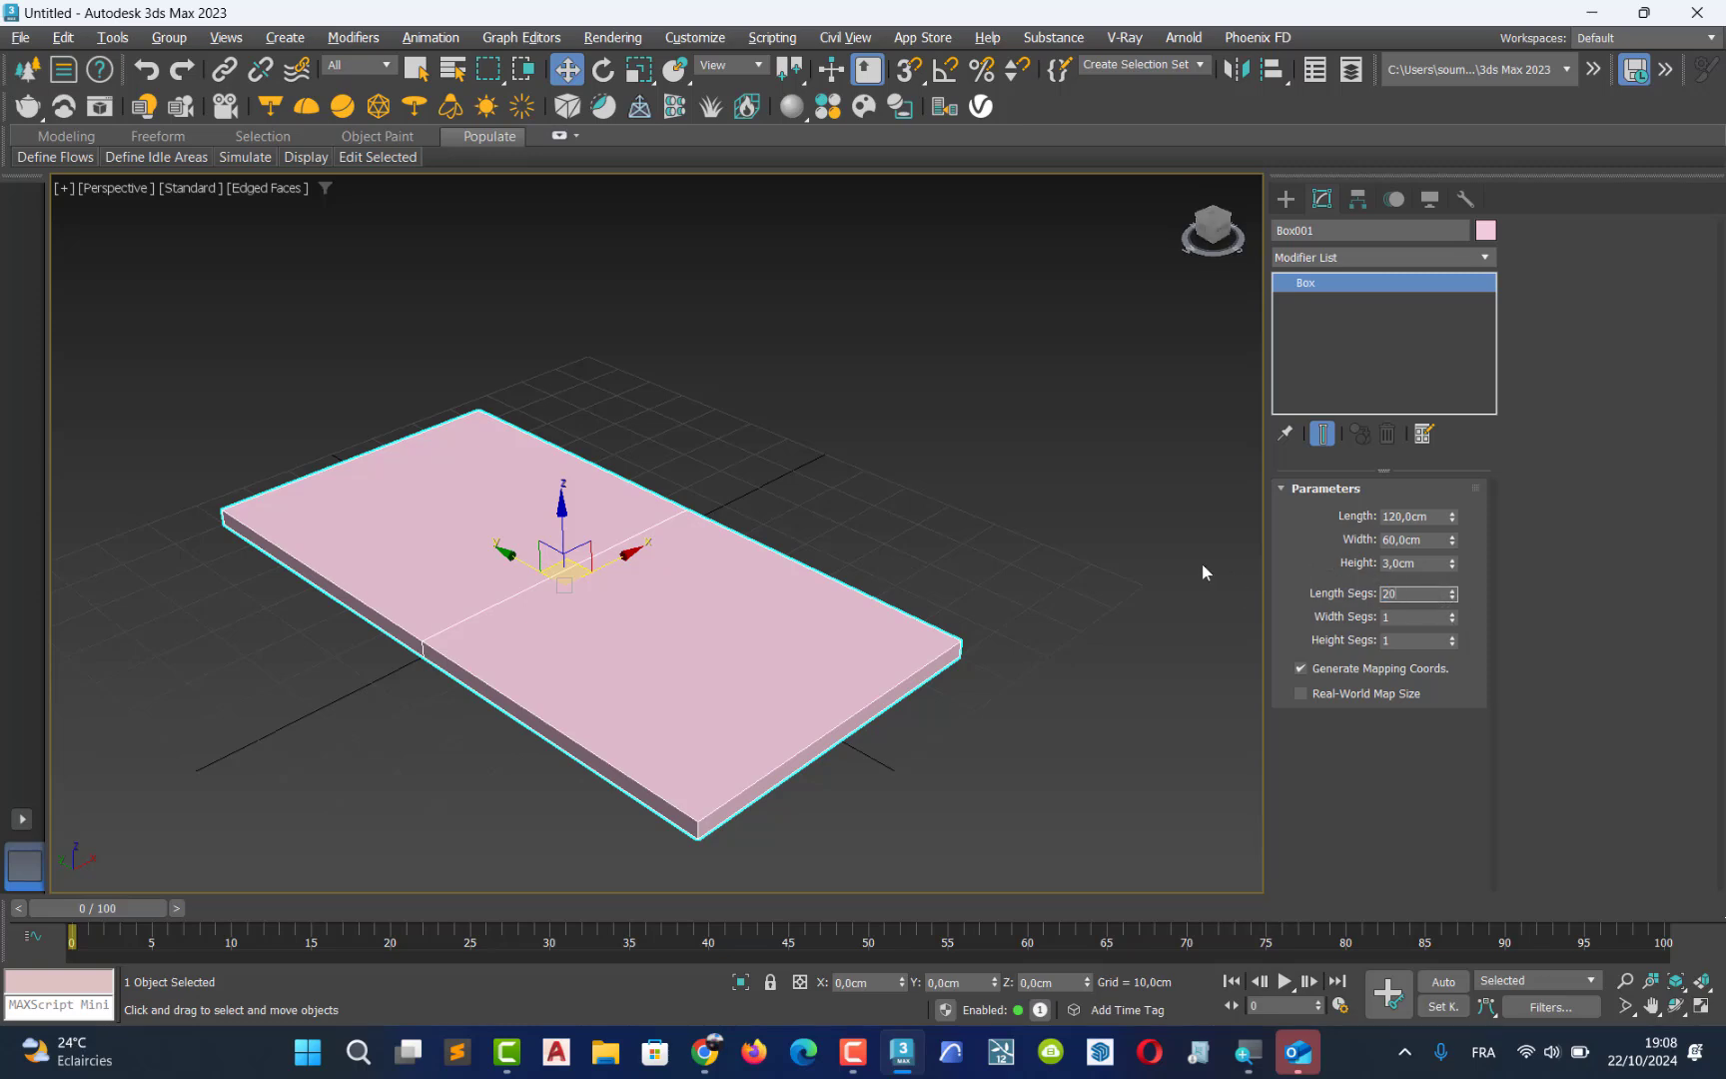
key("Tab")
key("Return")
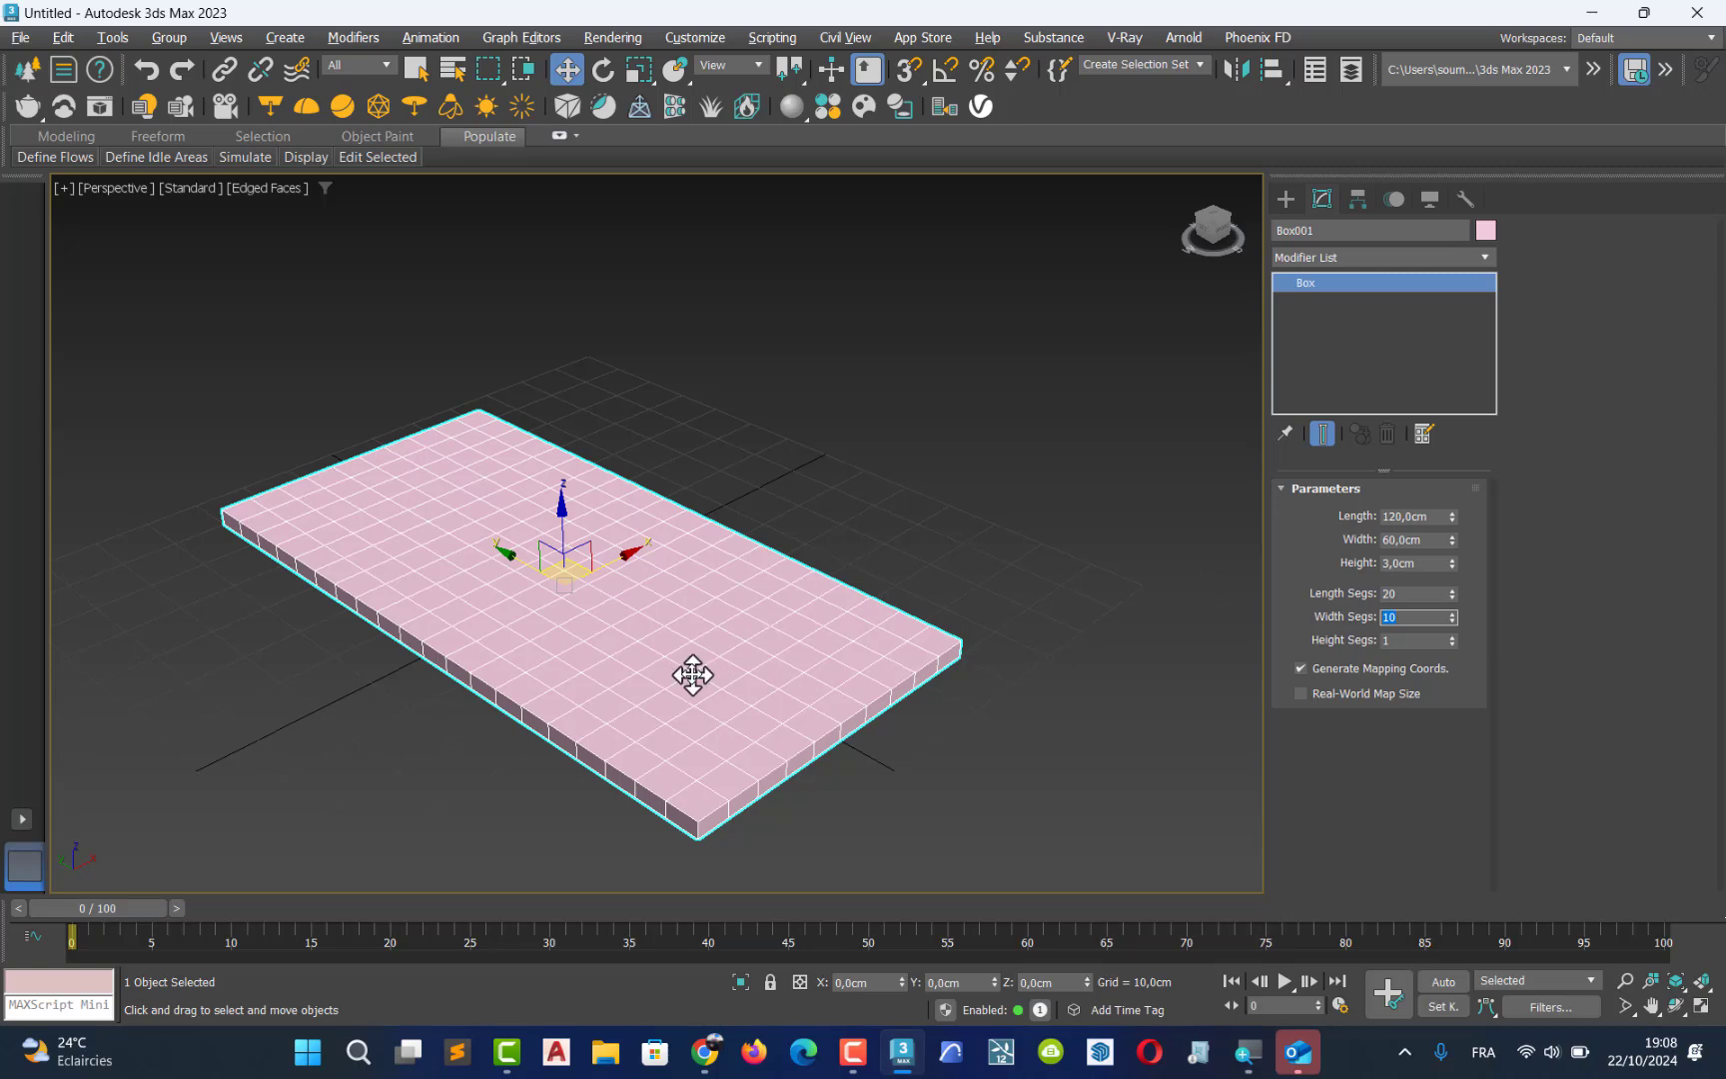
Apply an Edit Poly modifier to the segmented box
middle_click_drag(693, 675, 686, 643)
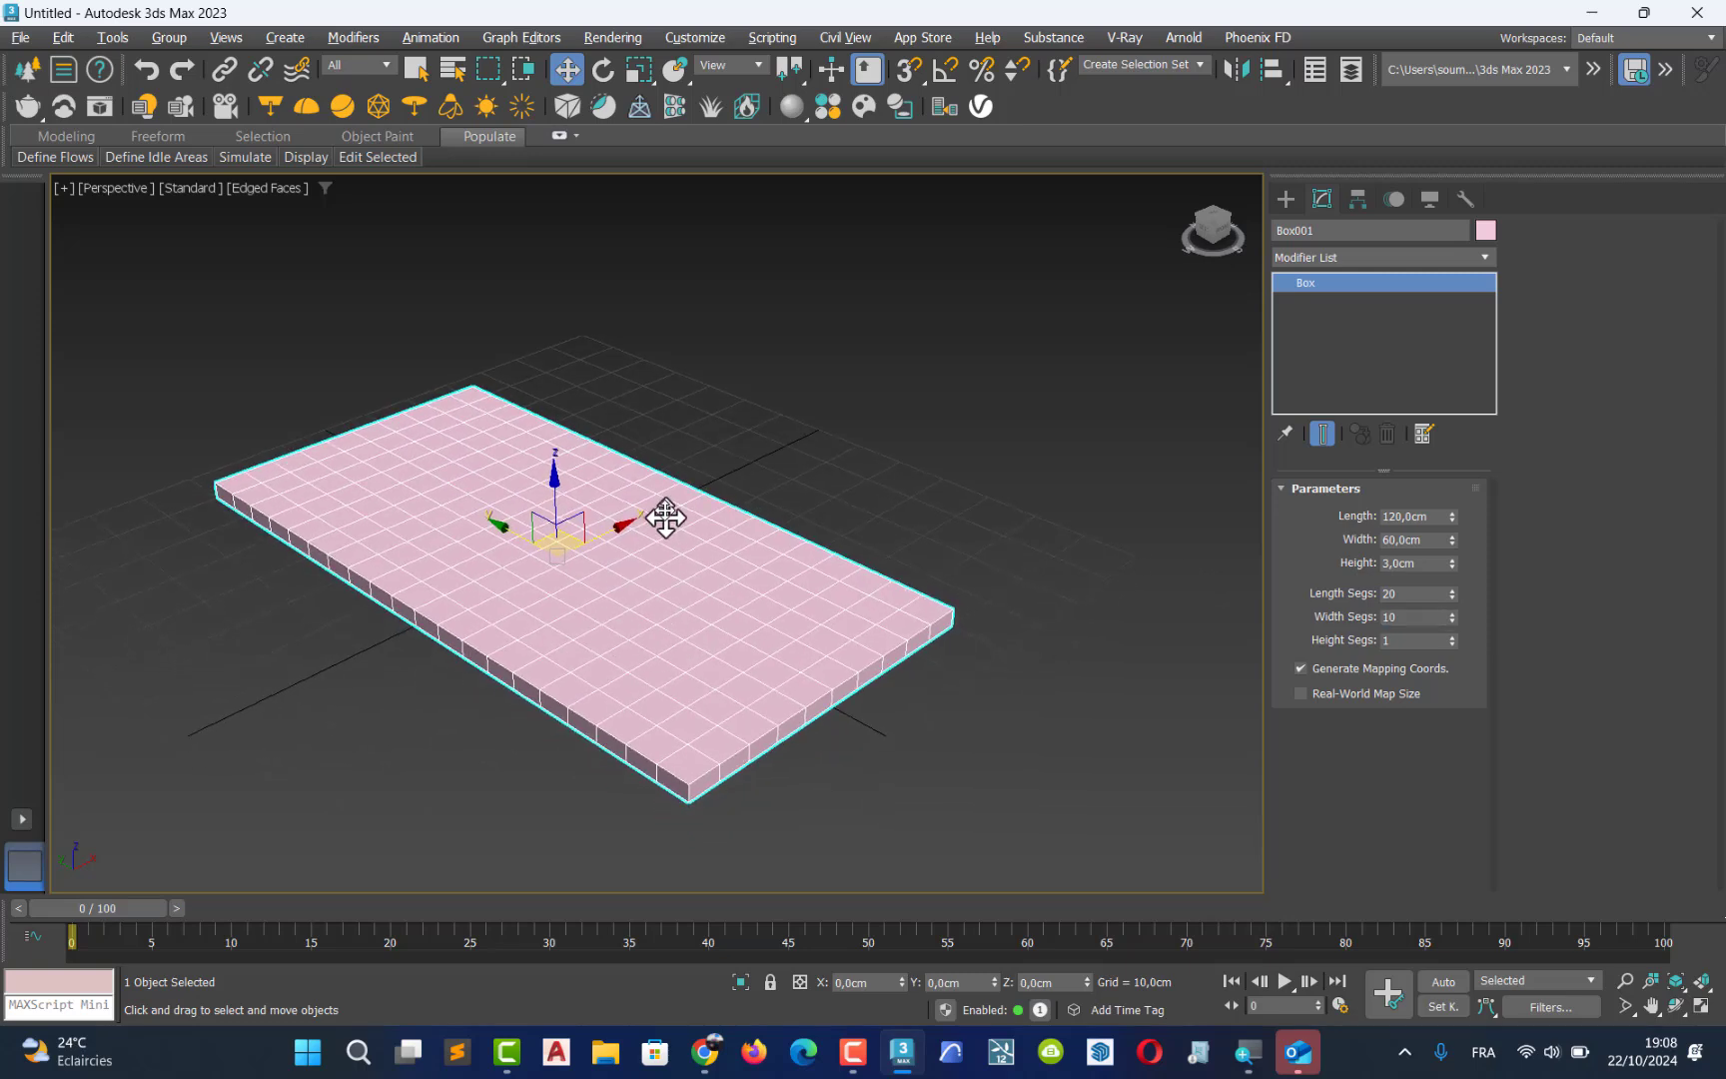
left_click(1488, 256)
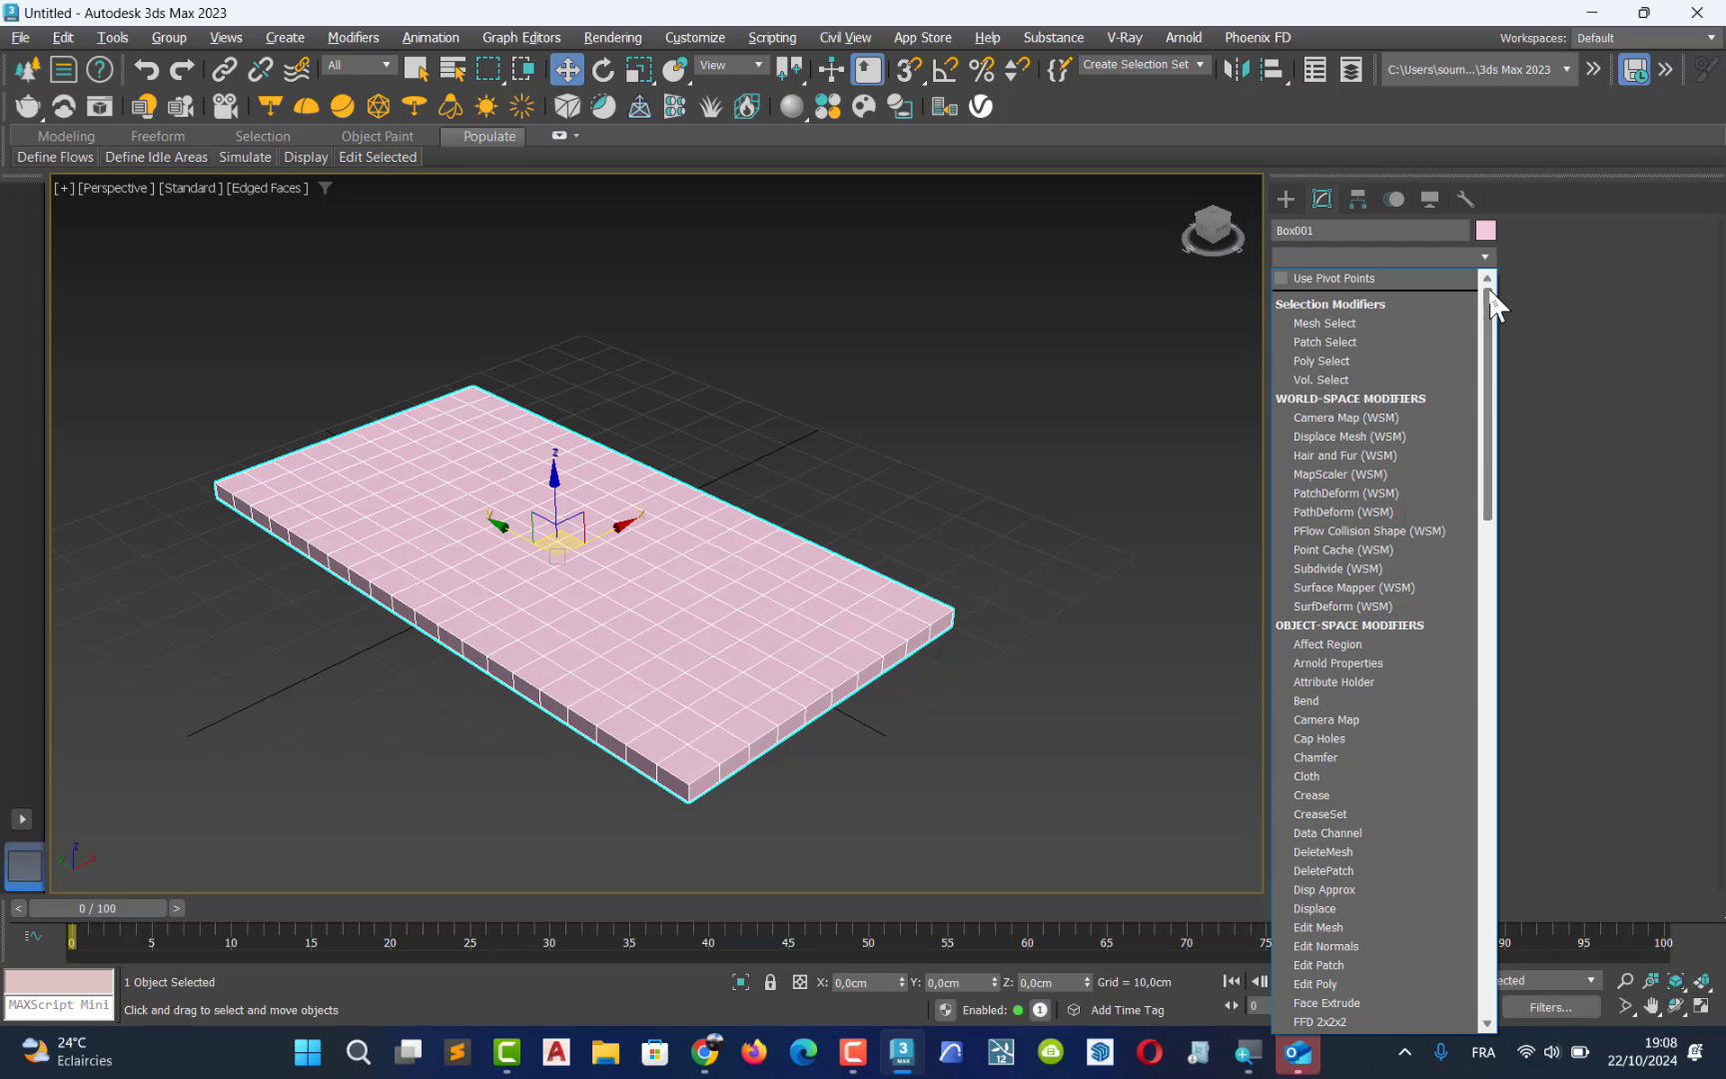
key("e")
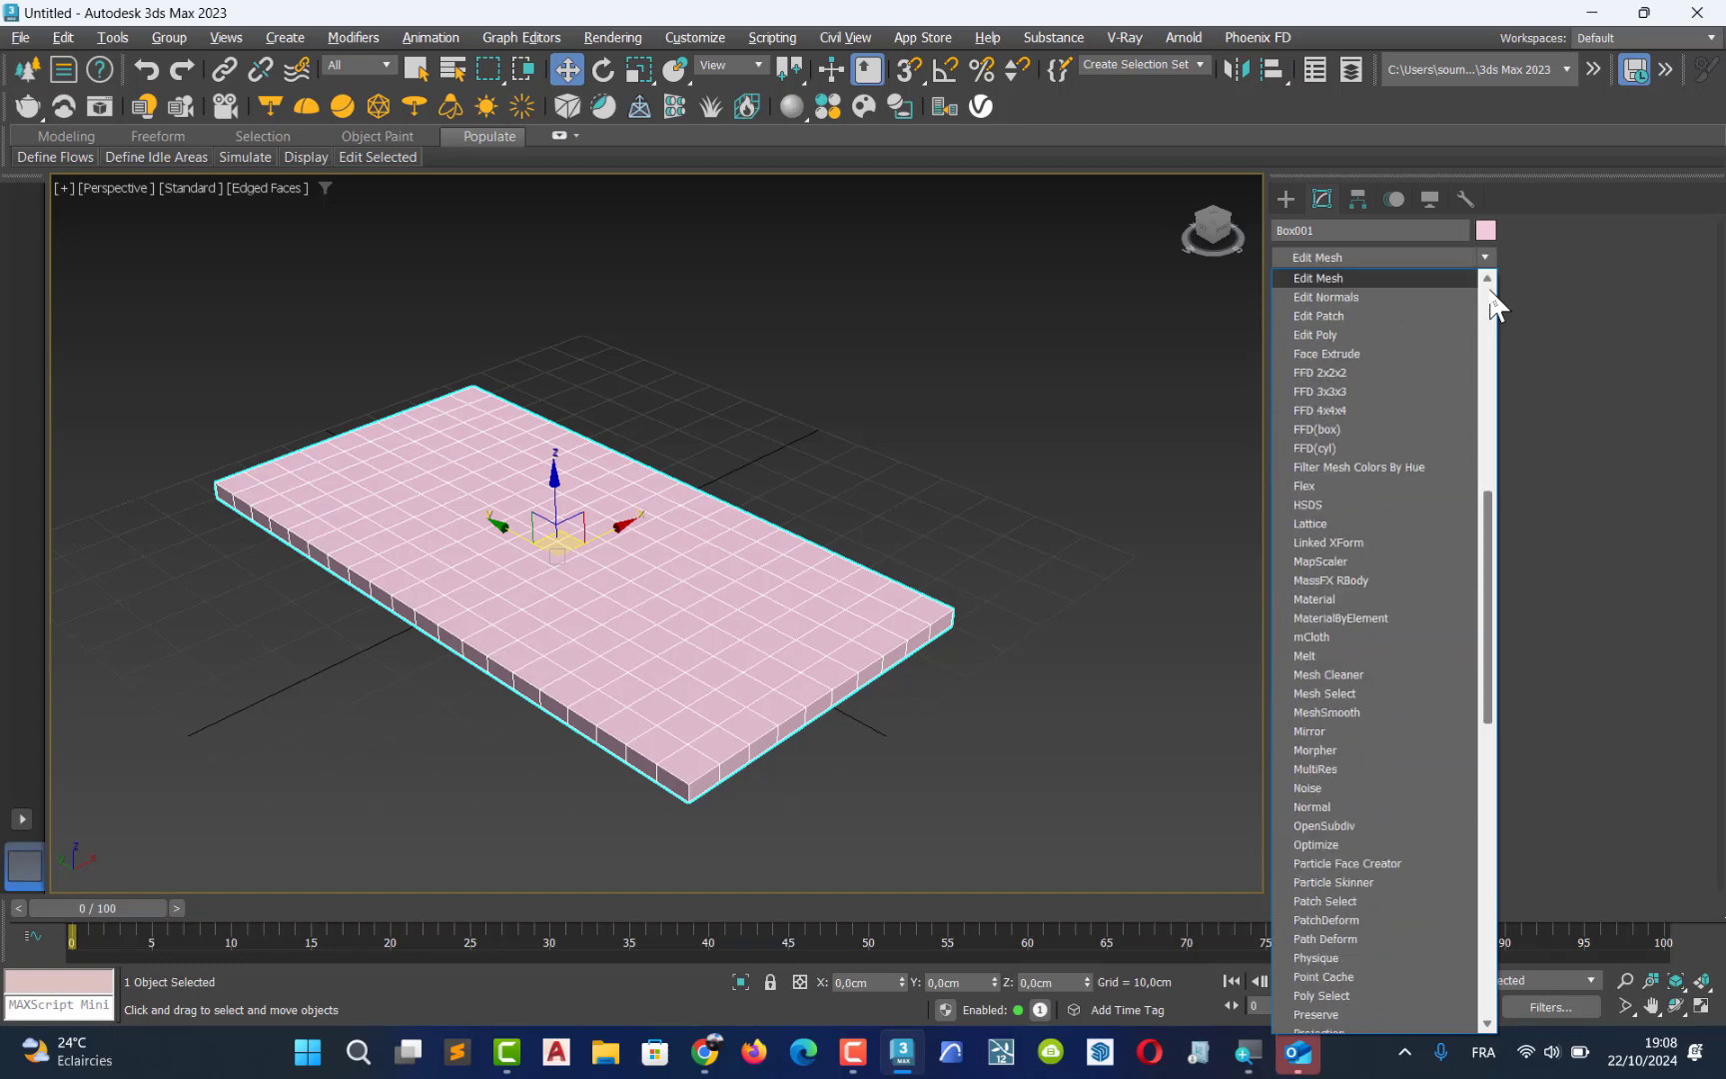
left_click(1327, 338)
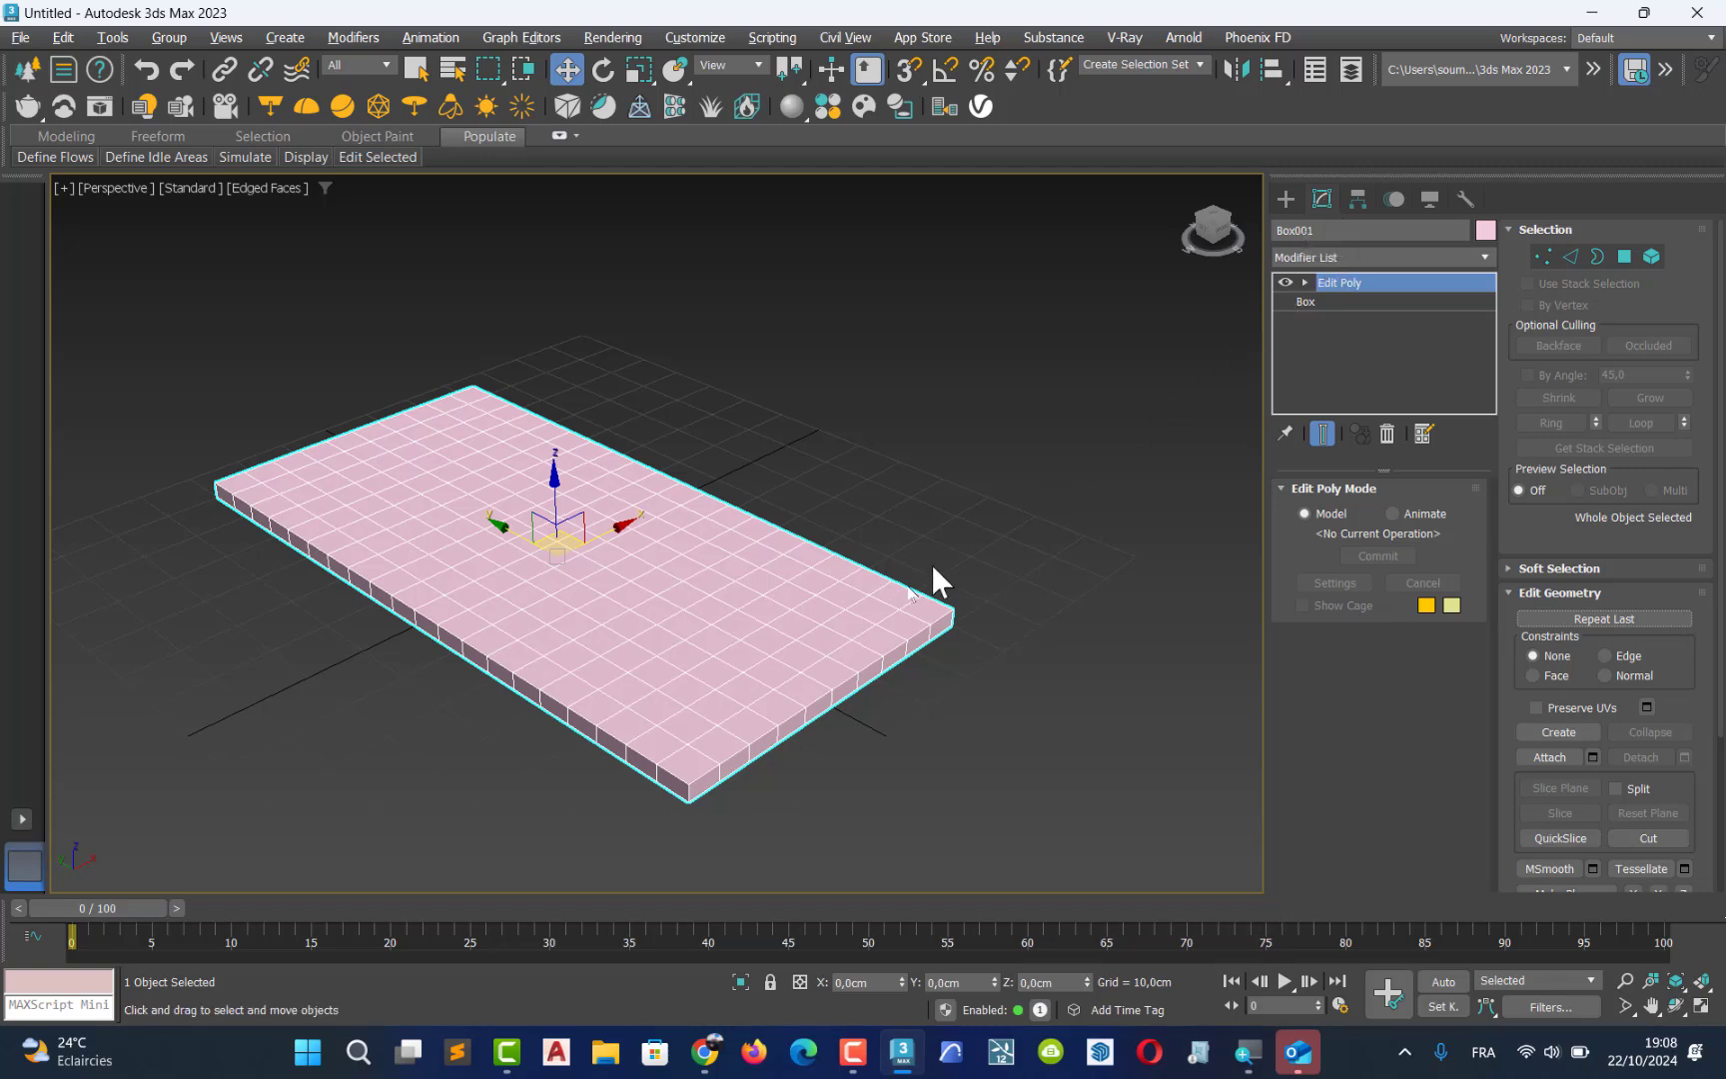
Try changing the length at the base Box level beneath the Edit Poly modifier, cancel it and return to Edit Poly
left_click(1304, 302)
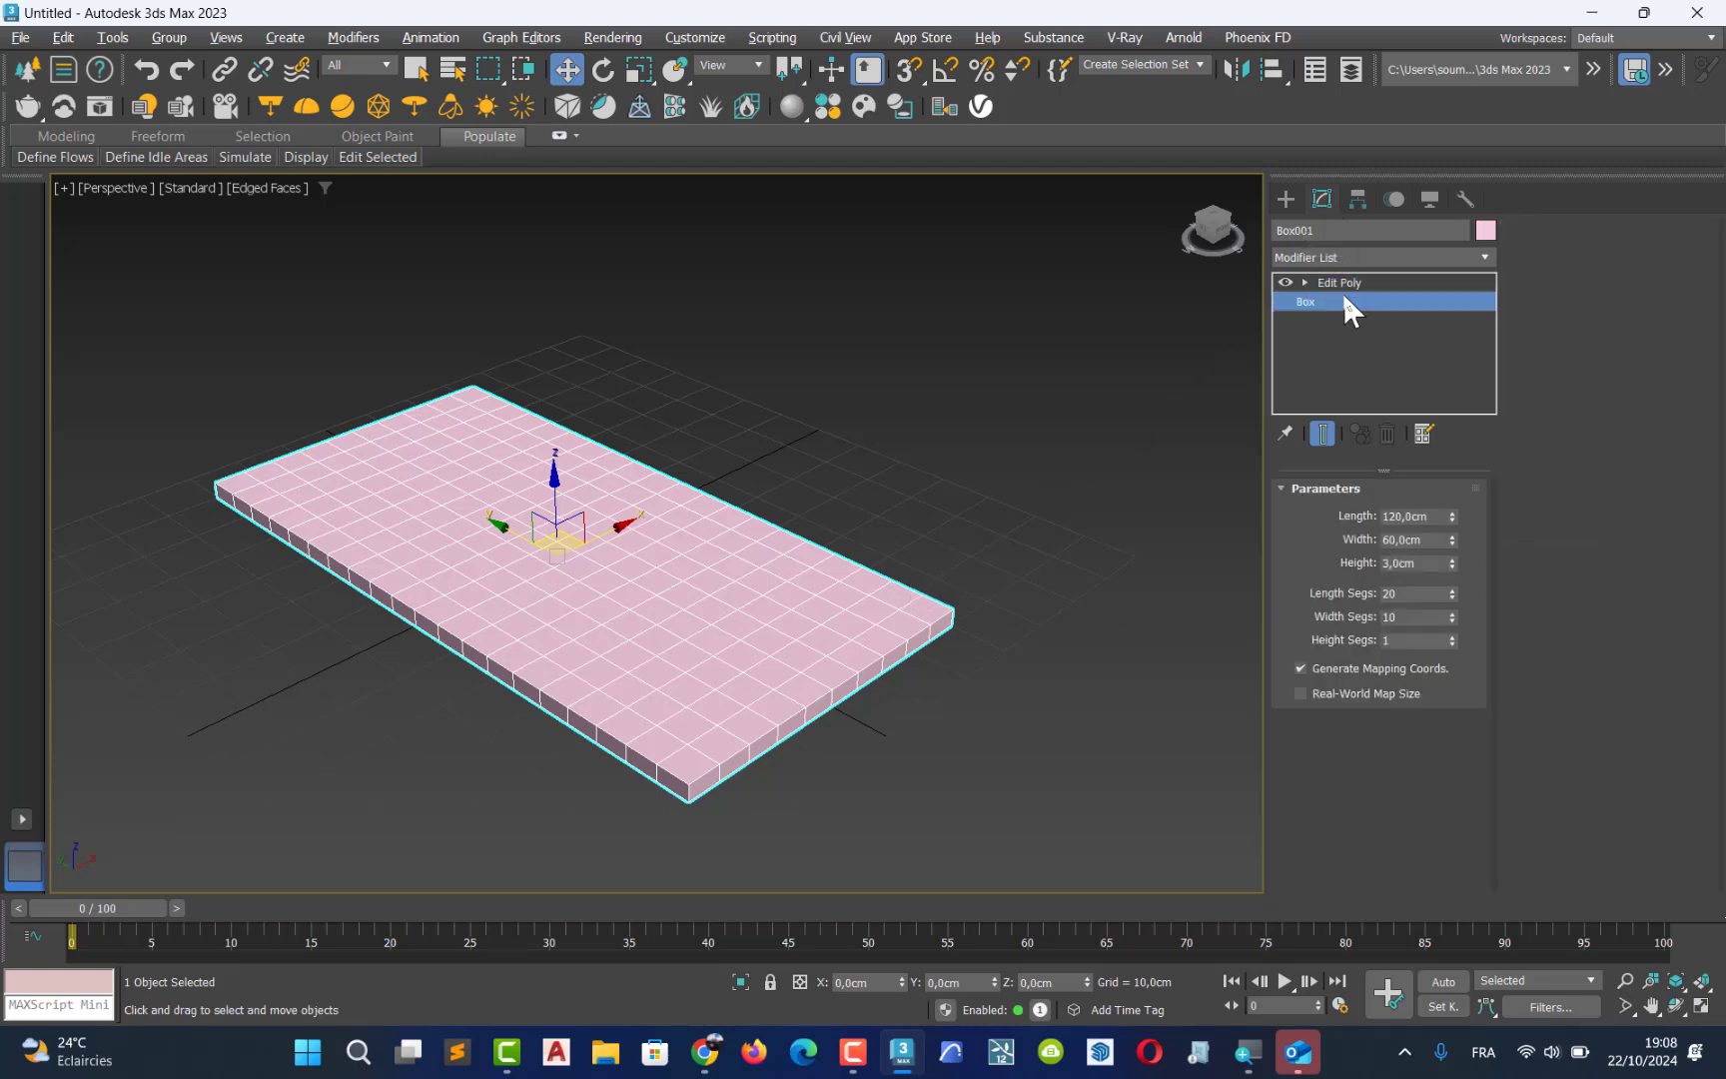
left_click(1351, 281)
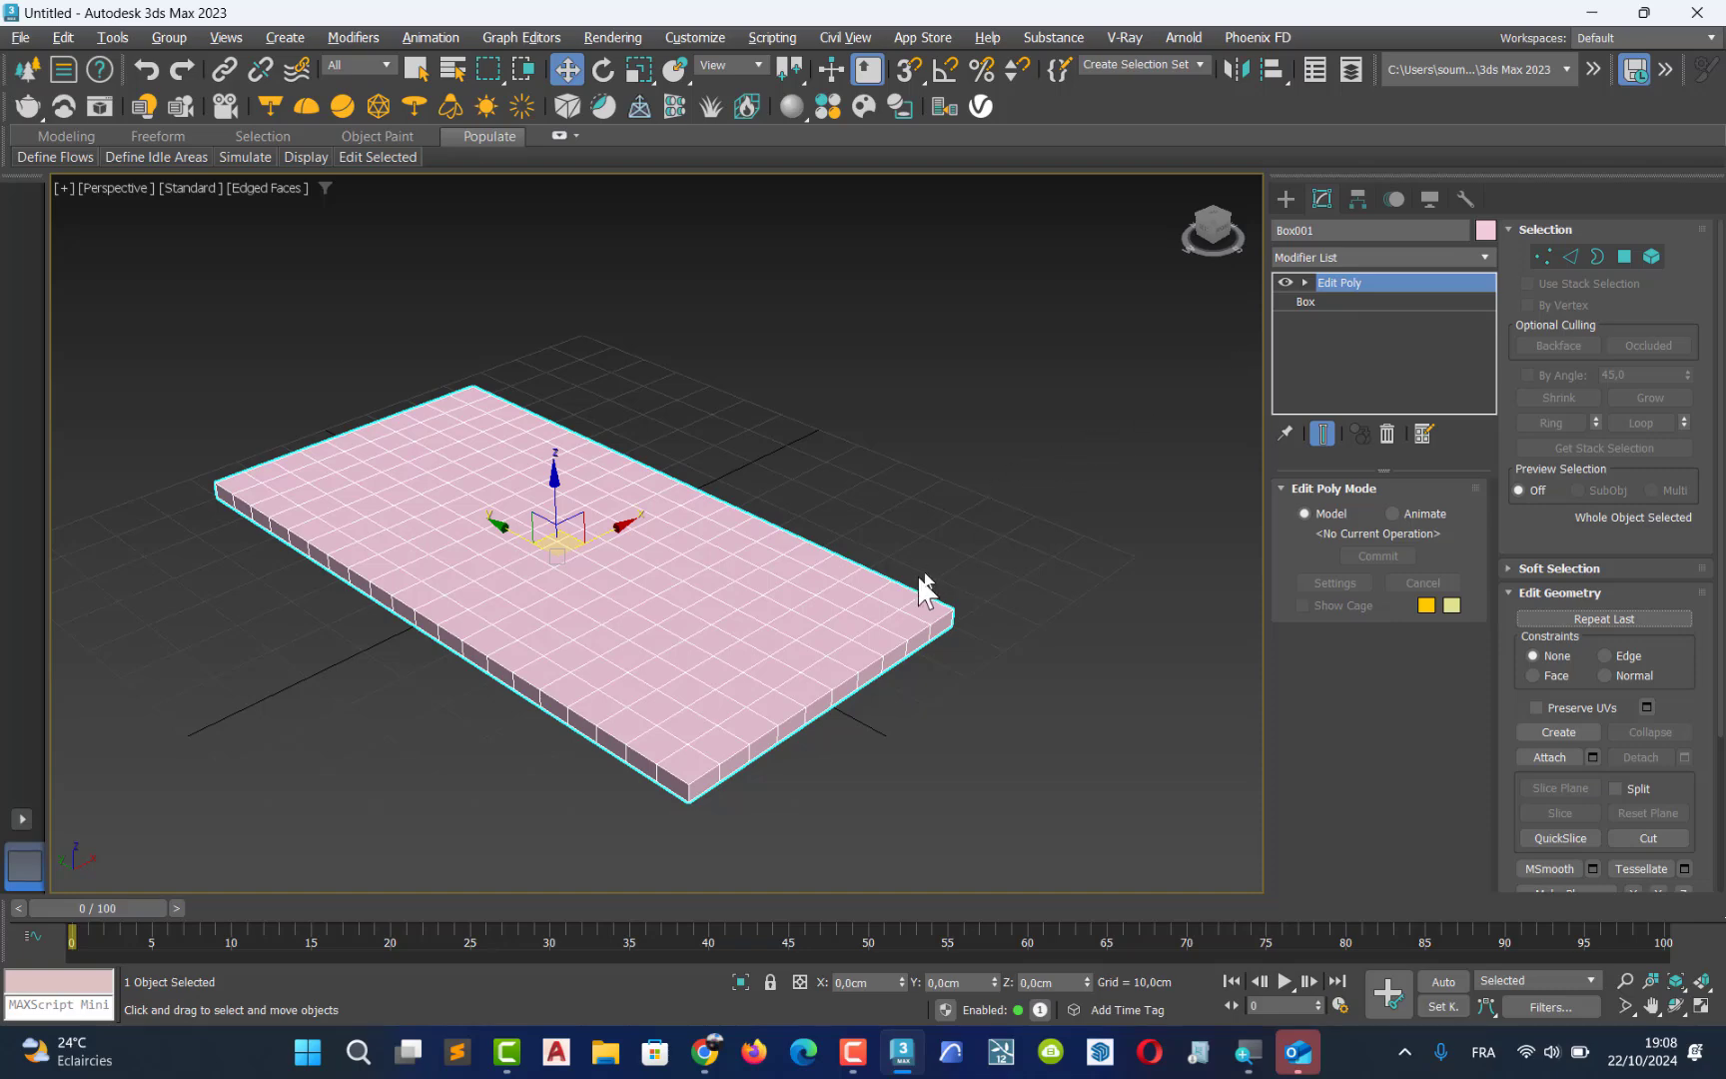
left_click(1313, 300)
left_click_drag(1448, 513, 1444, 461)
right_click(1430, 449)
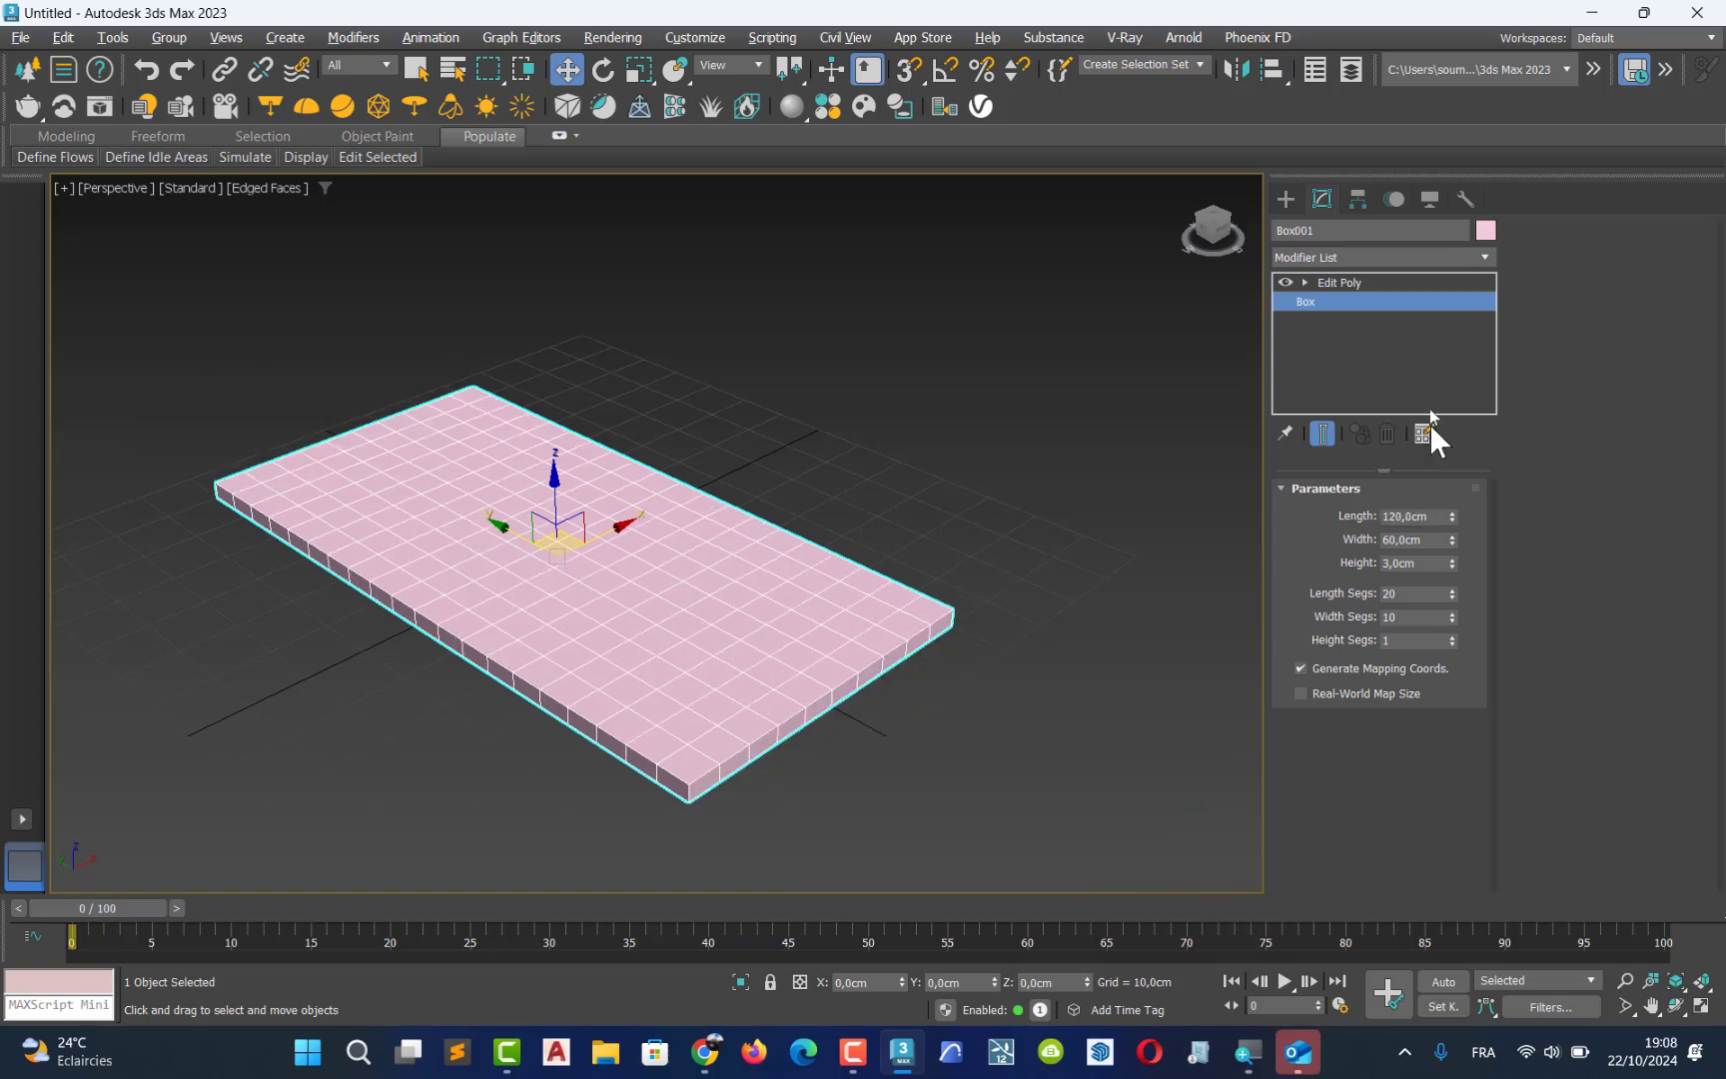
left_click(1346, 282)
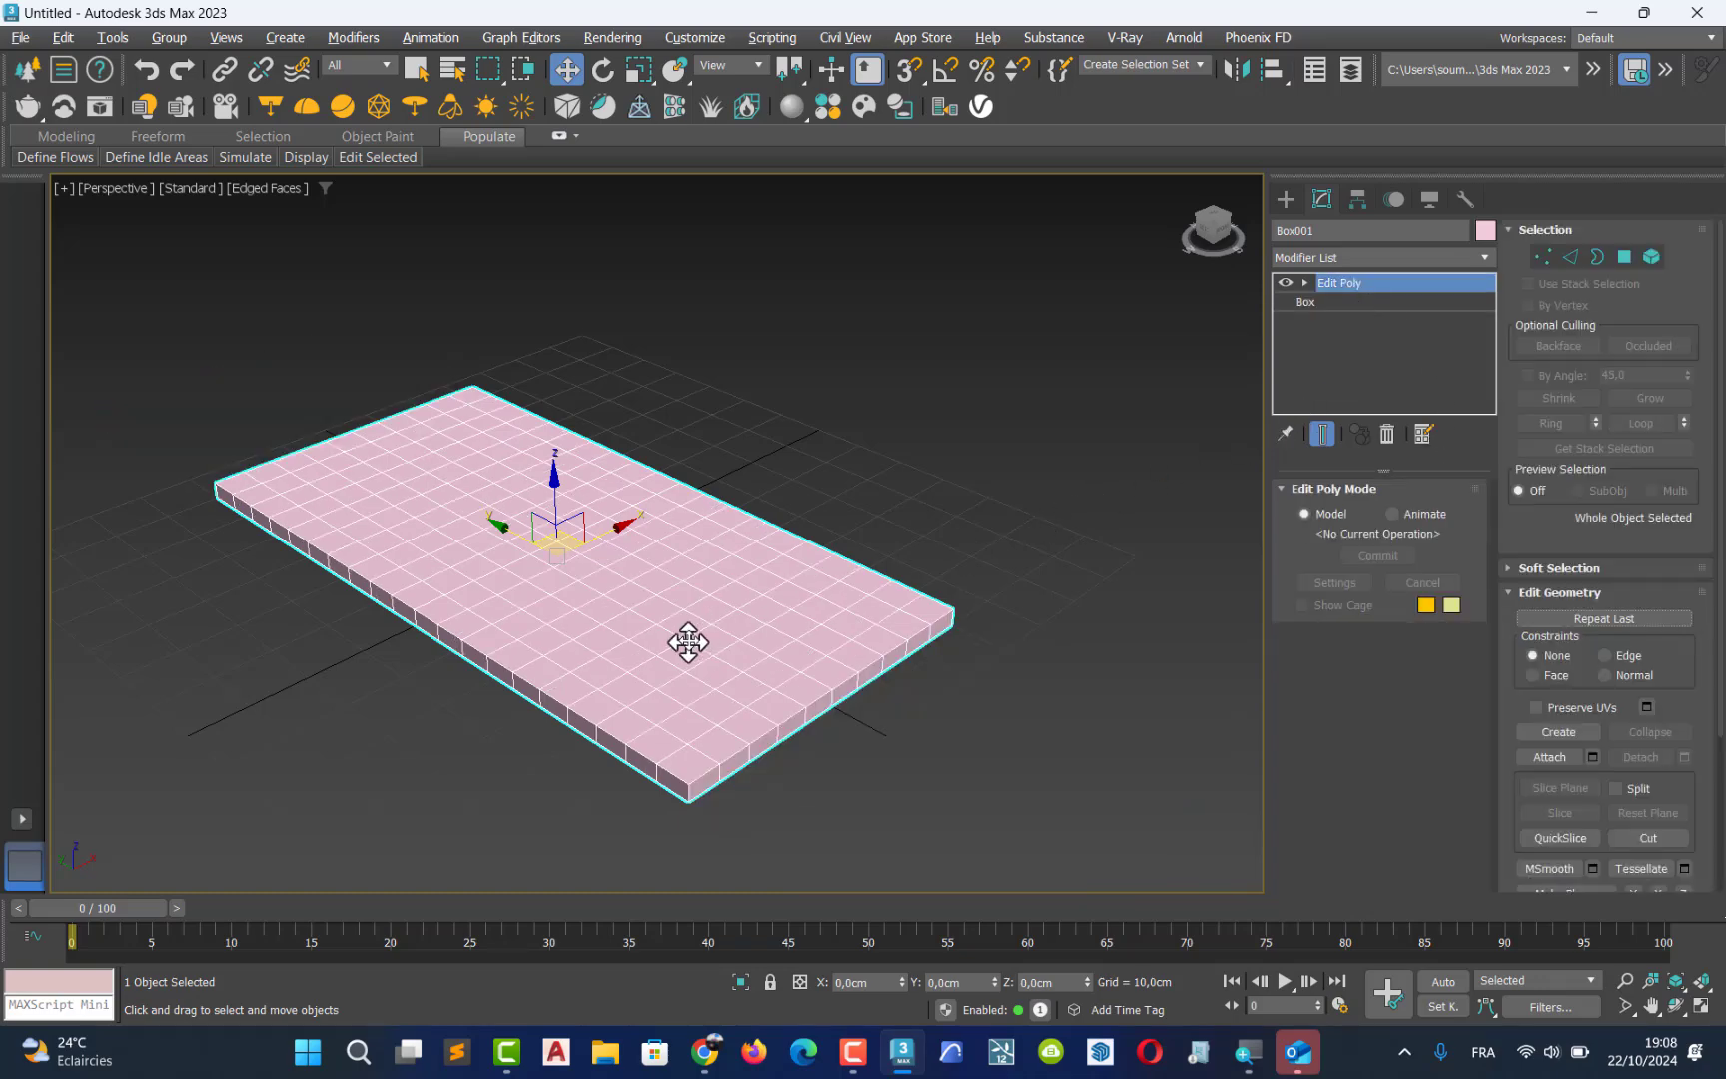
Enter polygon sub-object mode and select the four corner polygons on the tabletop's underside
middle_click_drag(686, 640, 780, 449)
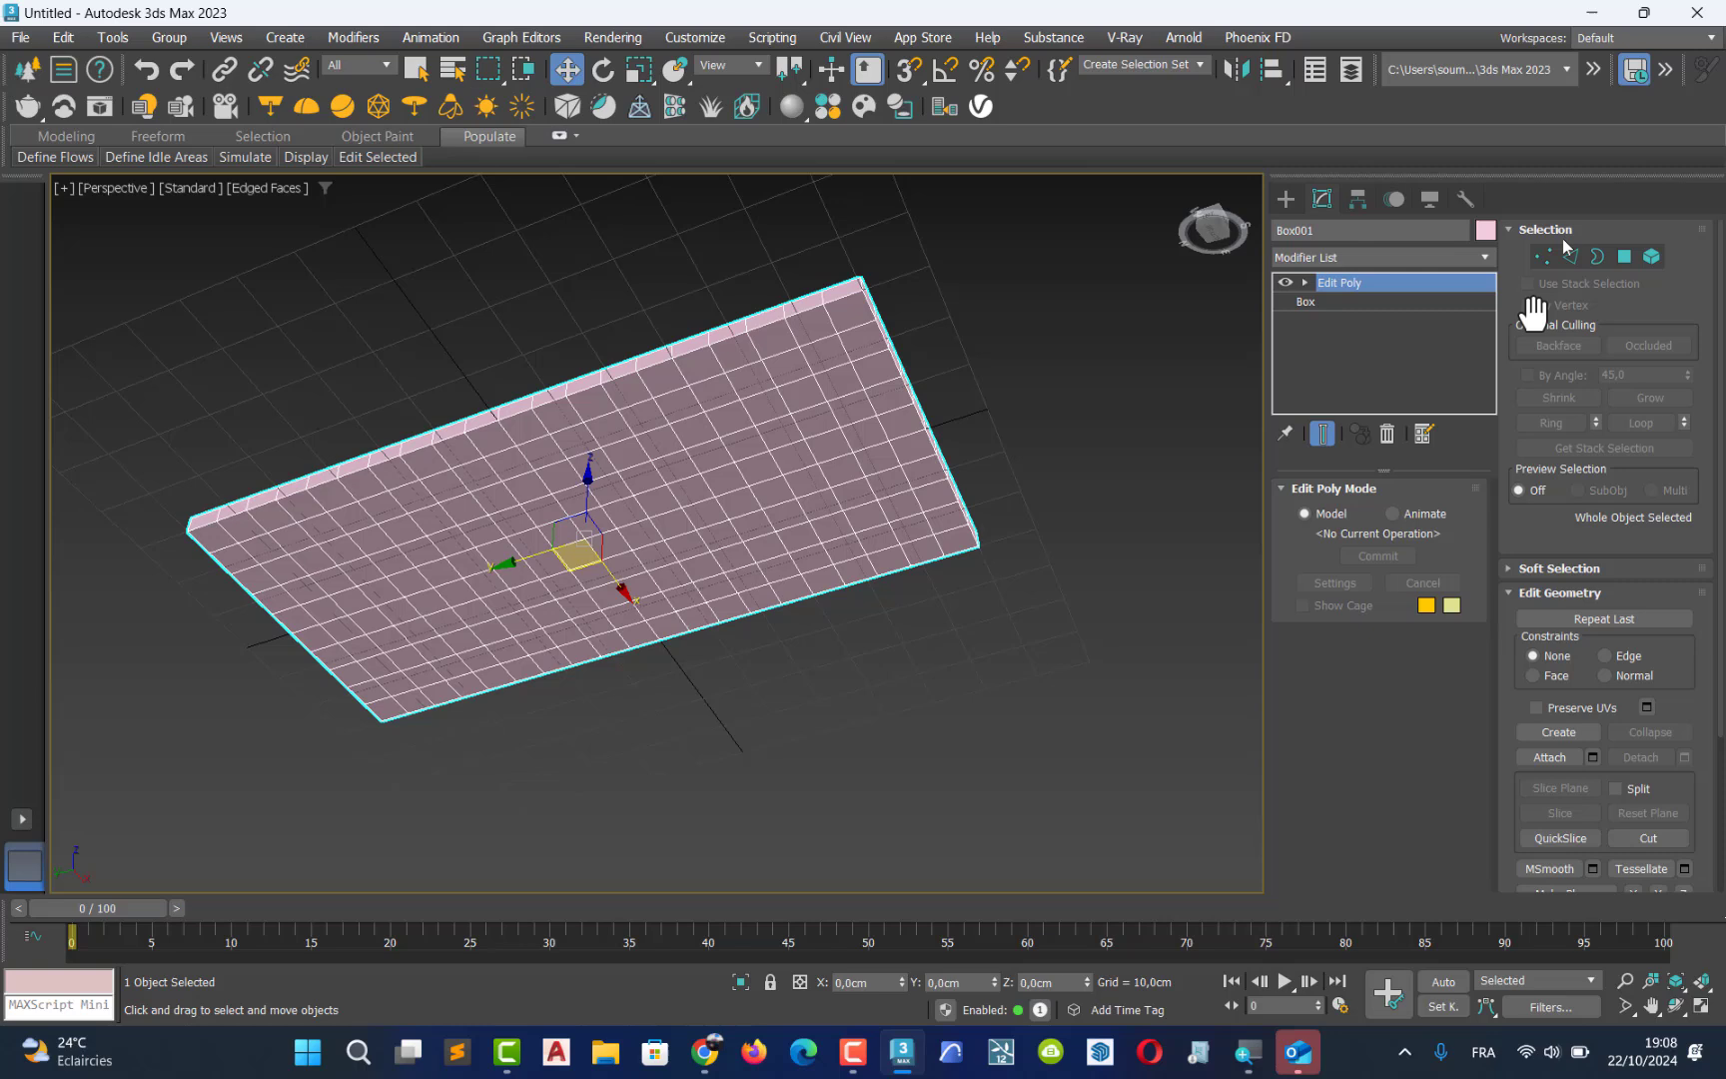
left_click(1624, 257)
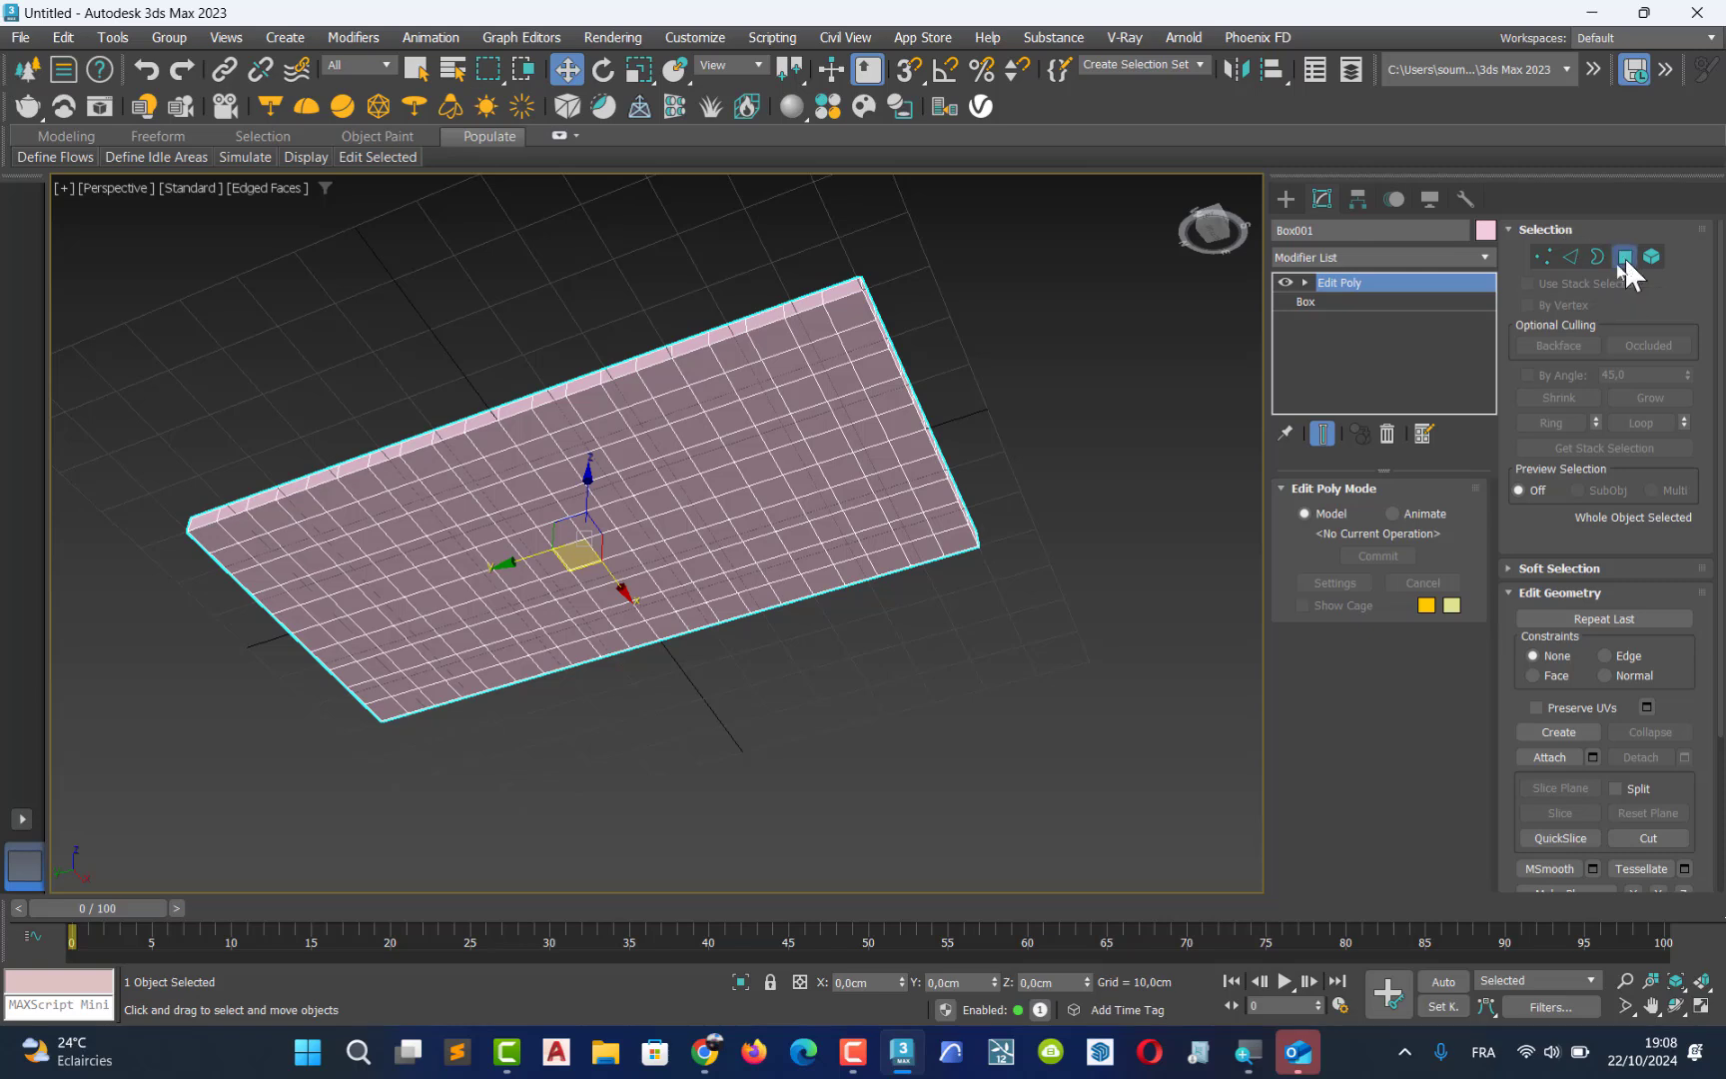
left_click(851, 320)
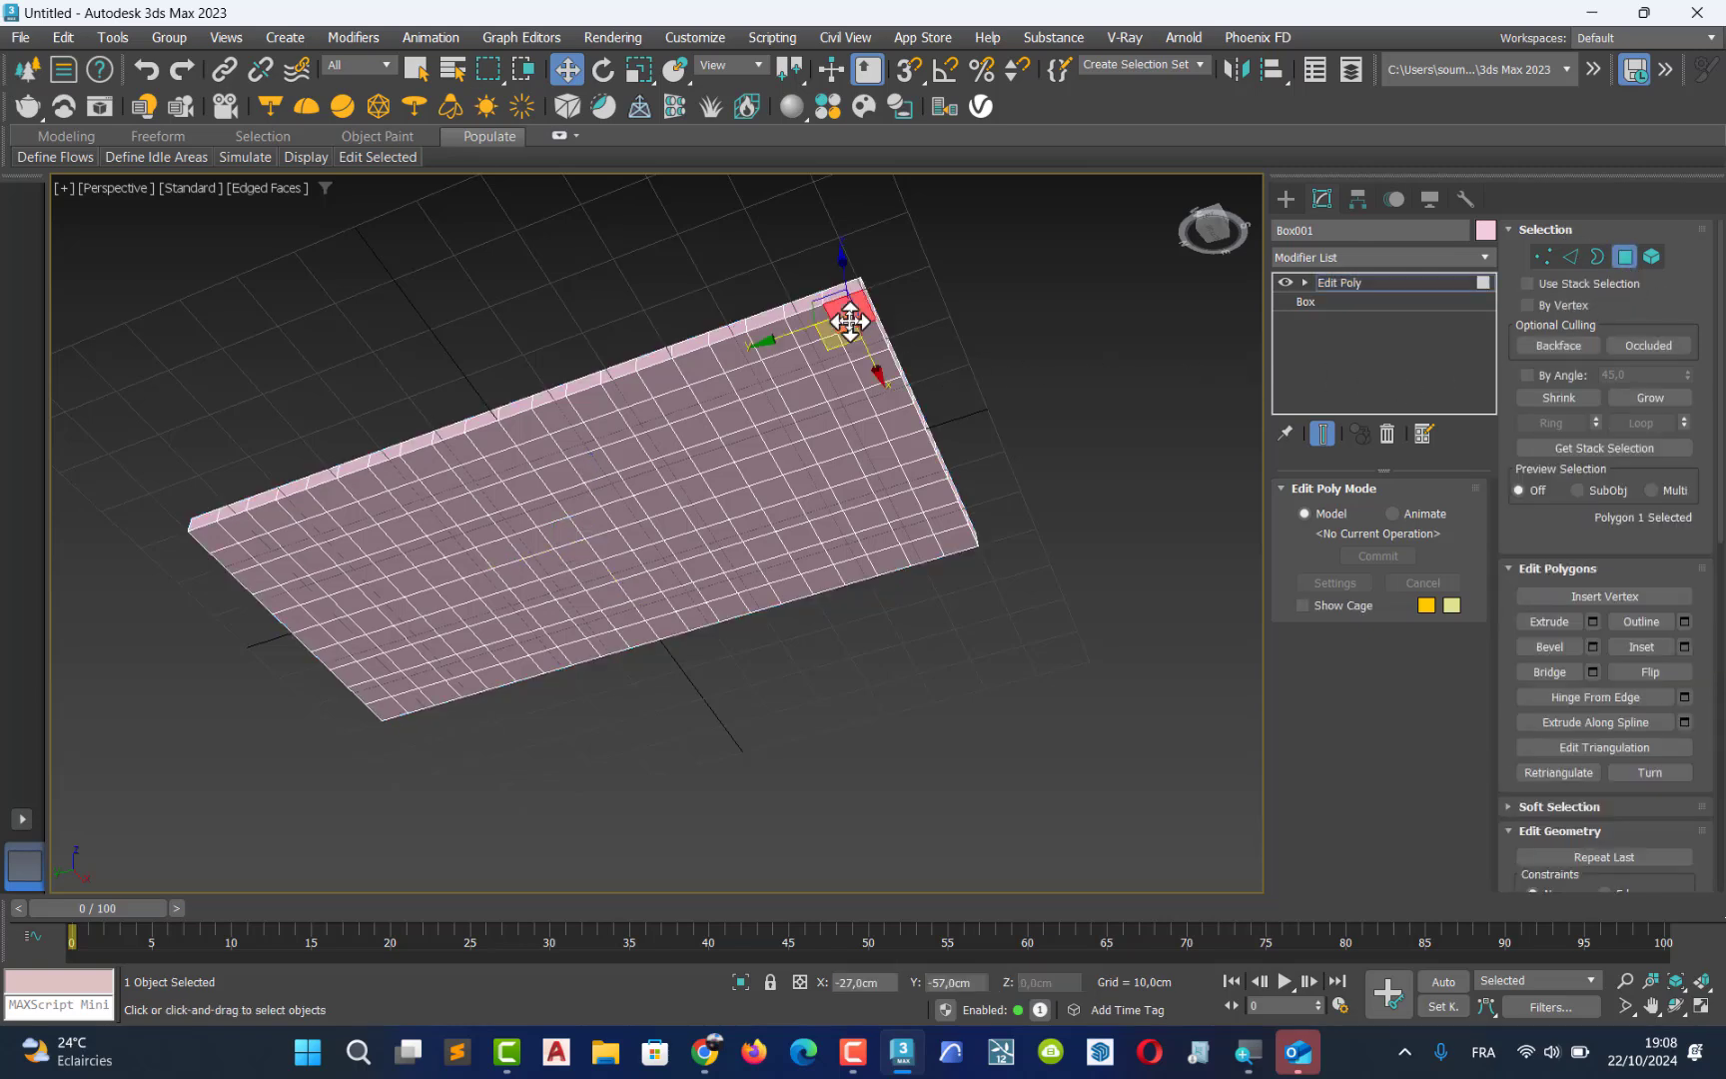
left_click(203, 541)
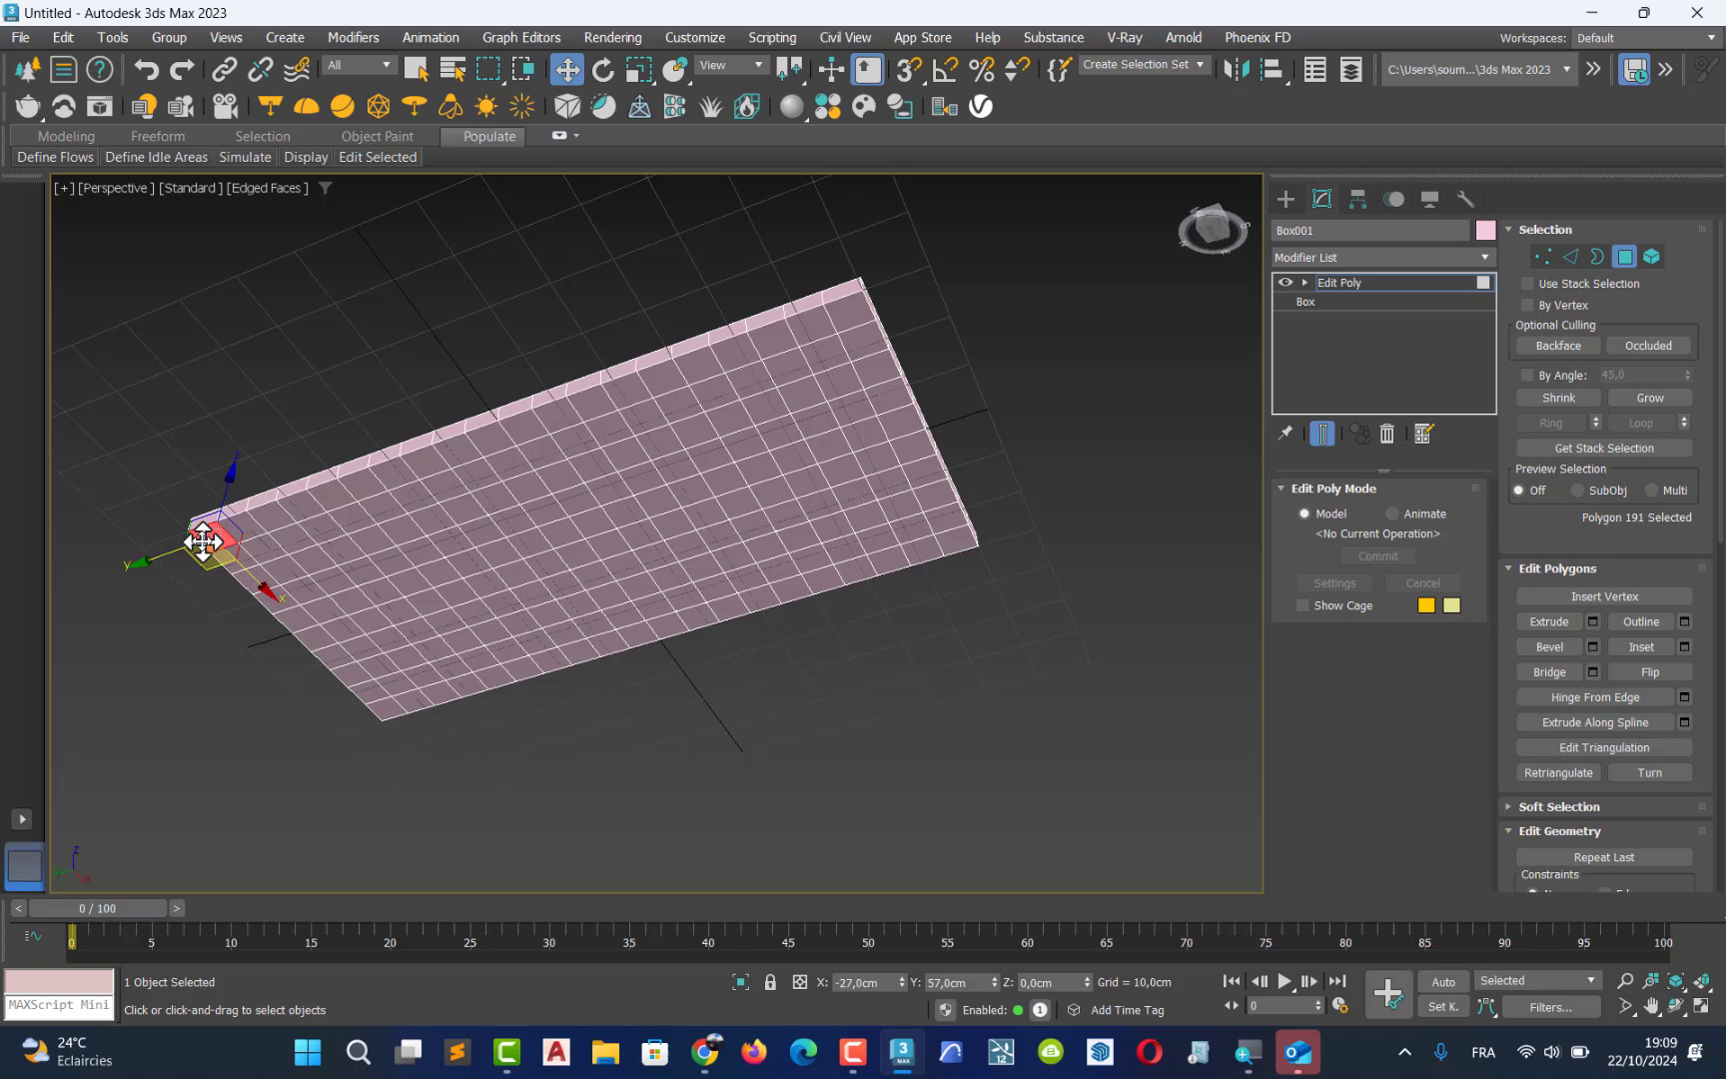
left_click(845, 311, "ctrl")
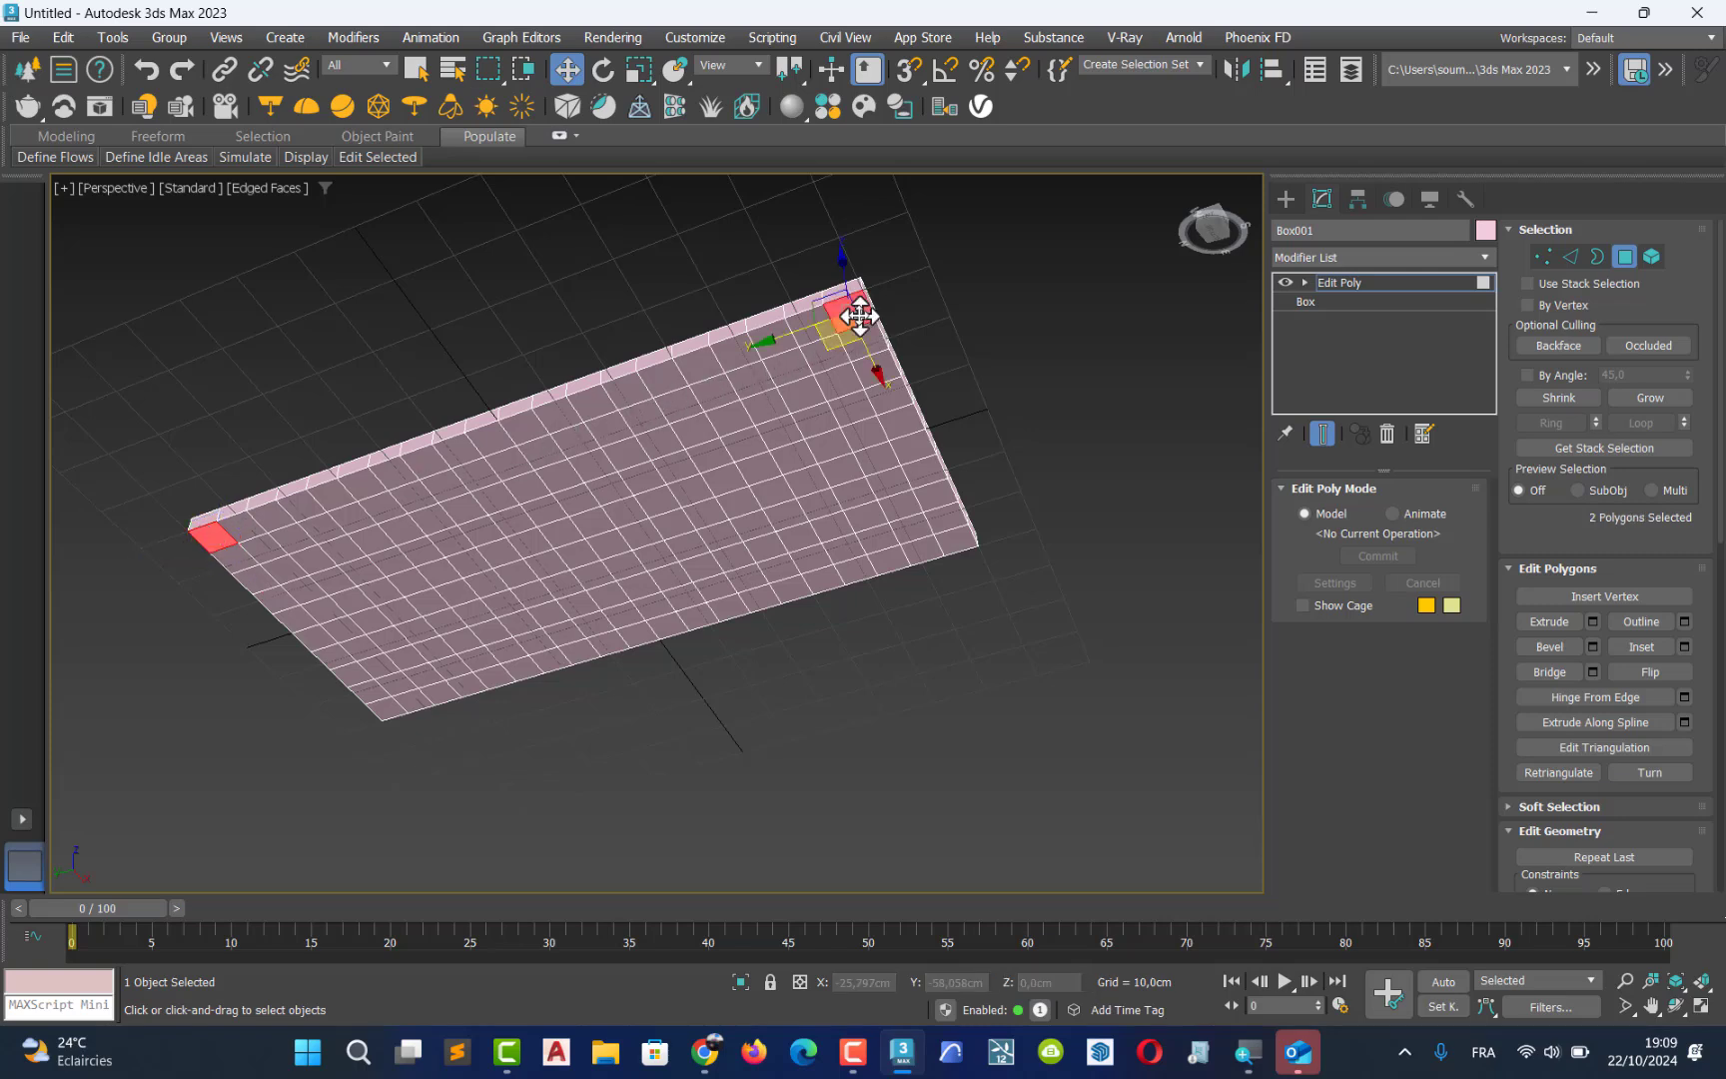
left_click(954, 540, "ctrl")
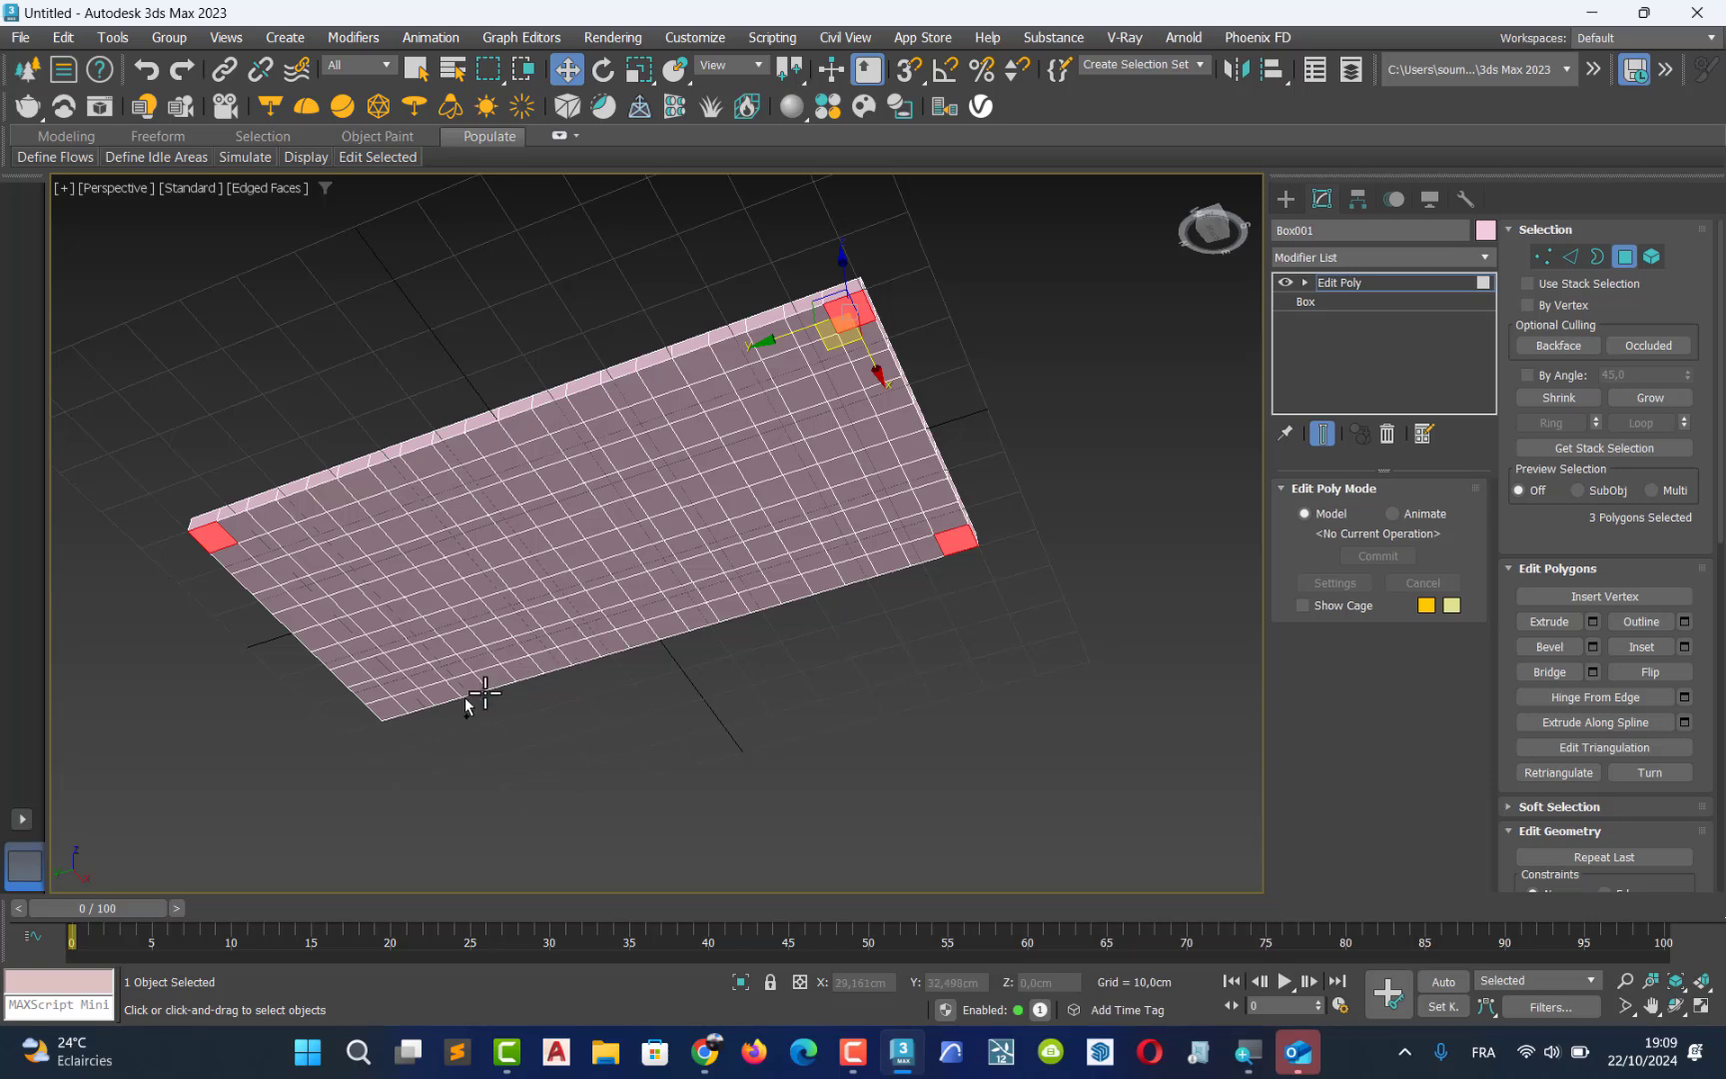
left_click(386, 715, "ctrl")
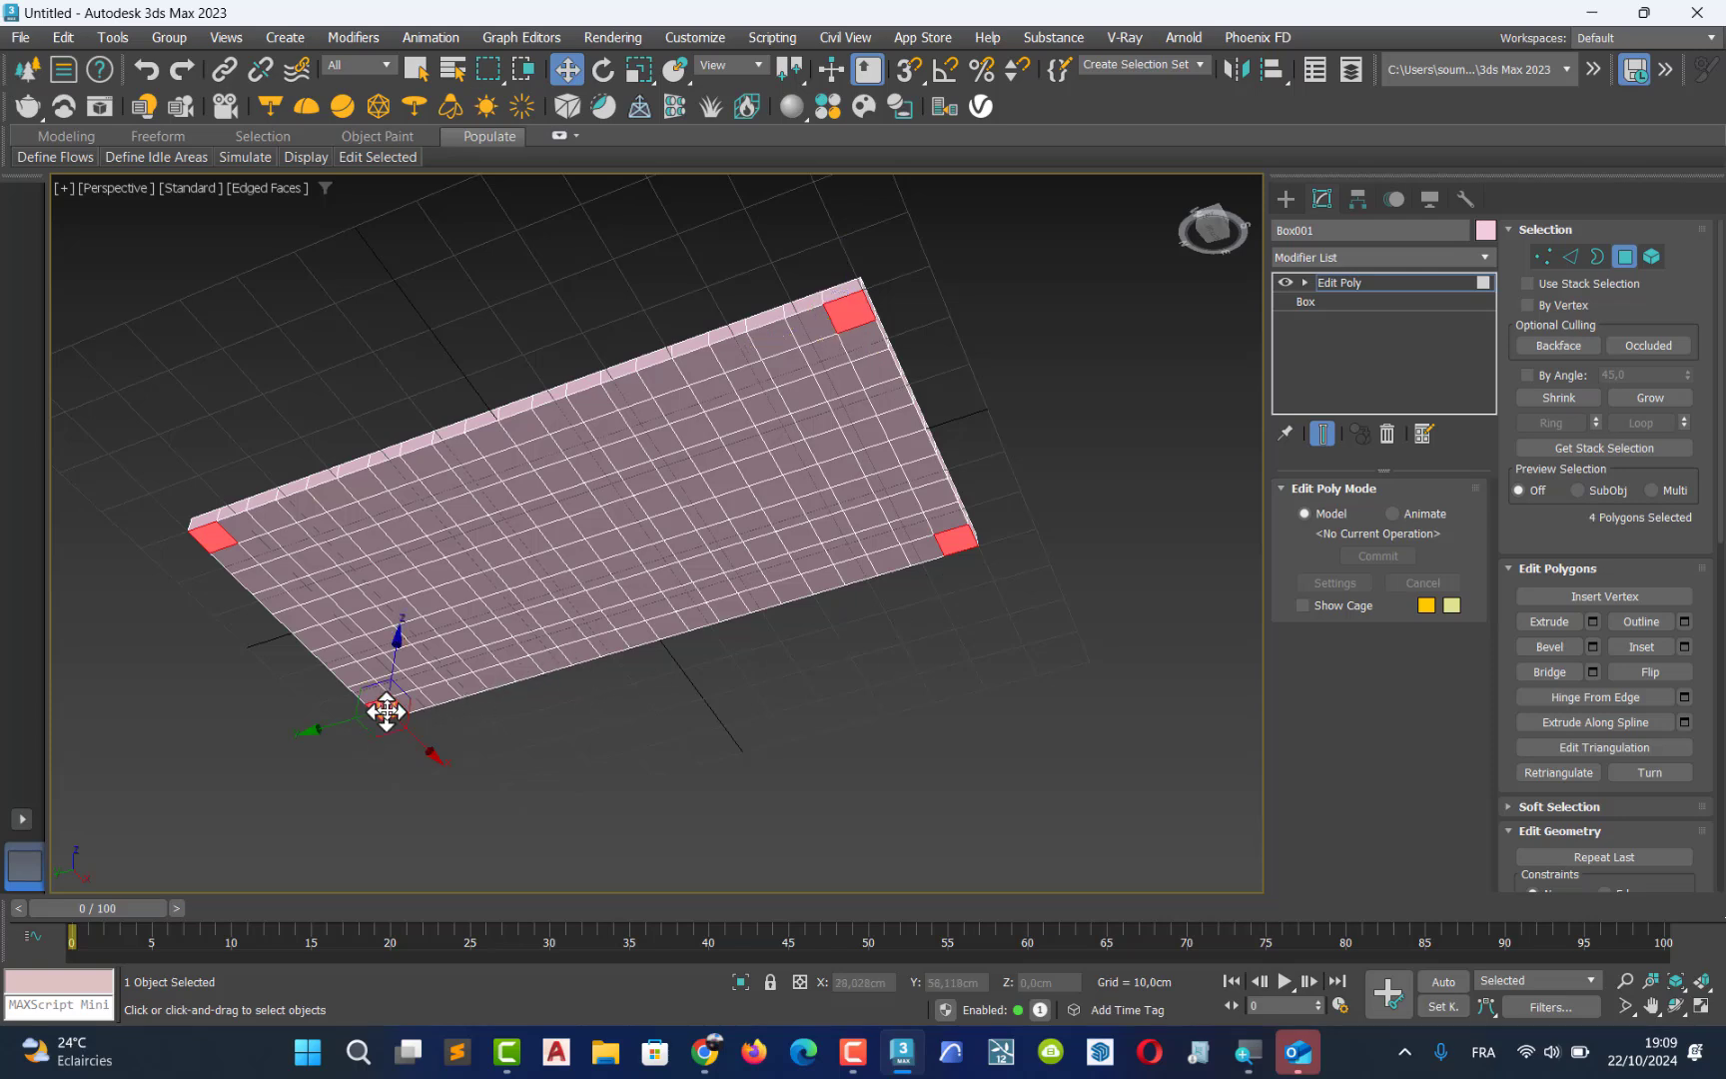
left_click(542, 568, "ctrl")
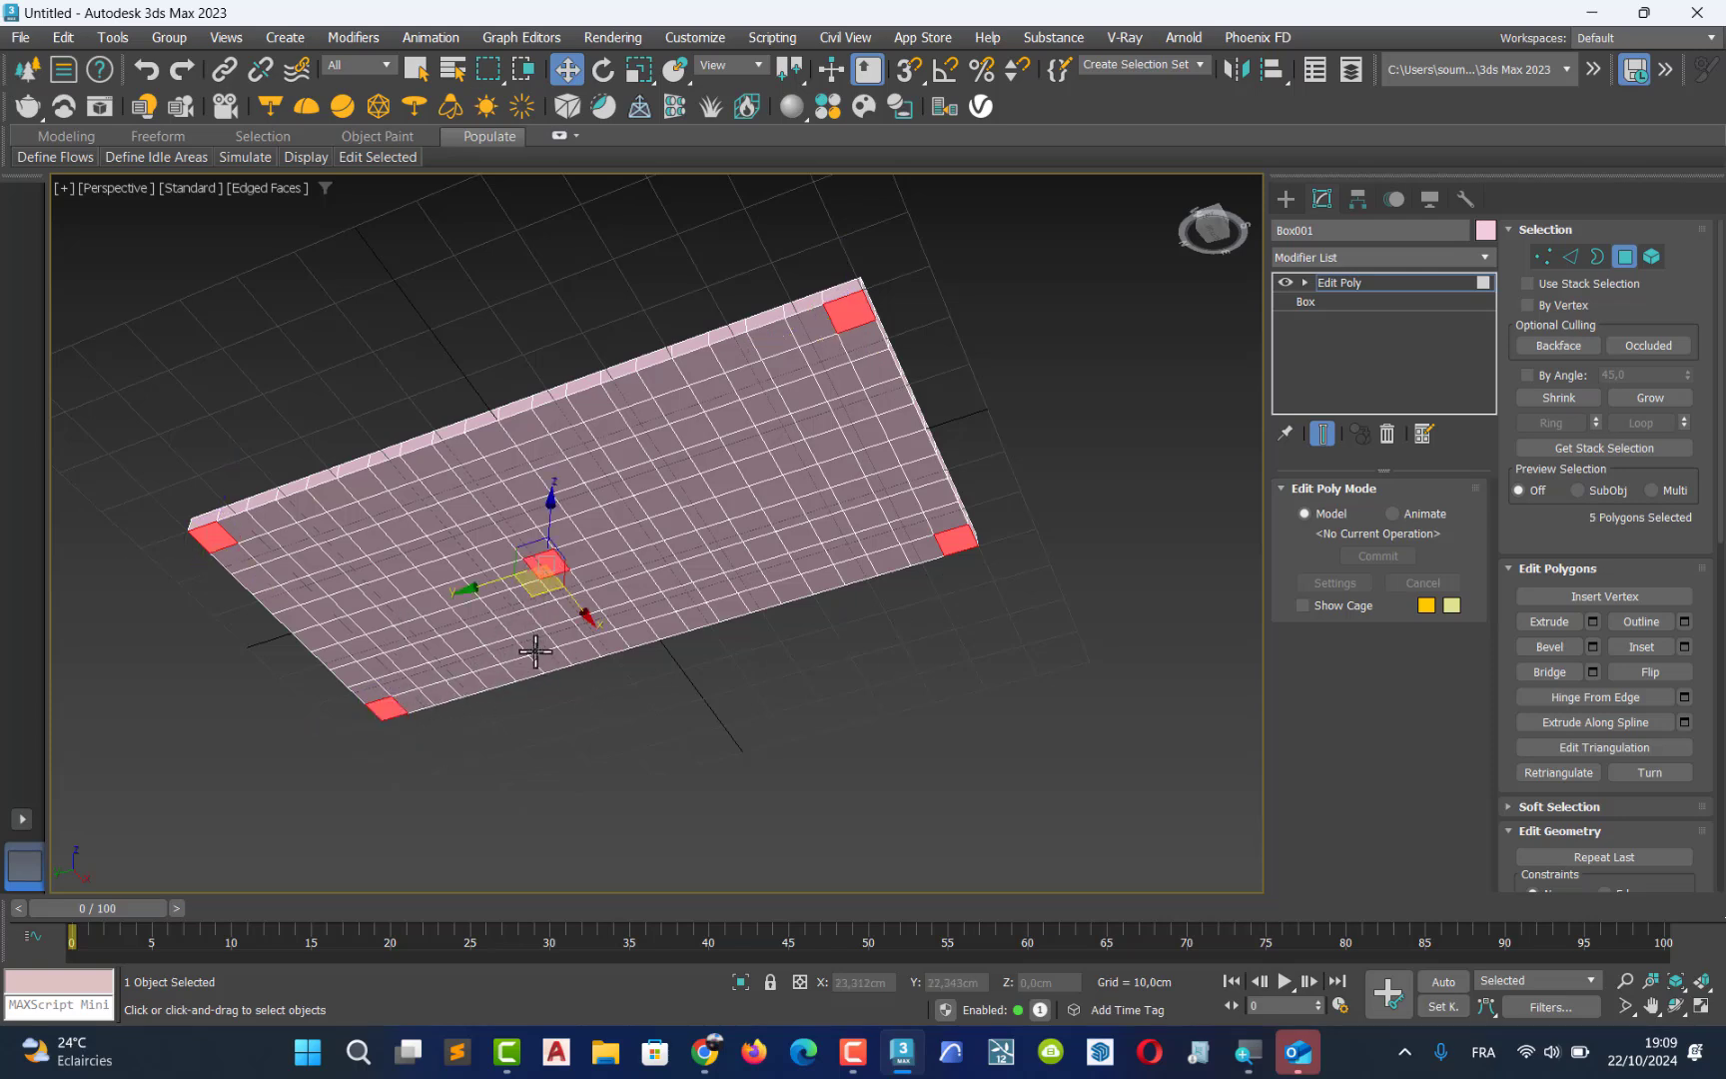
left_click(542, 568, "alt")
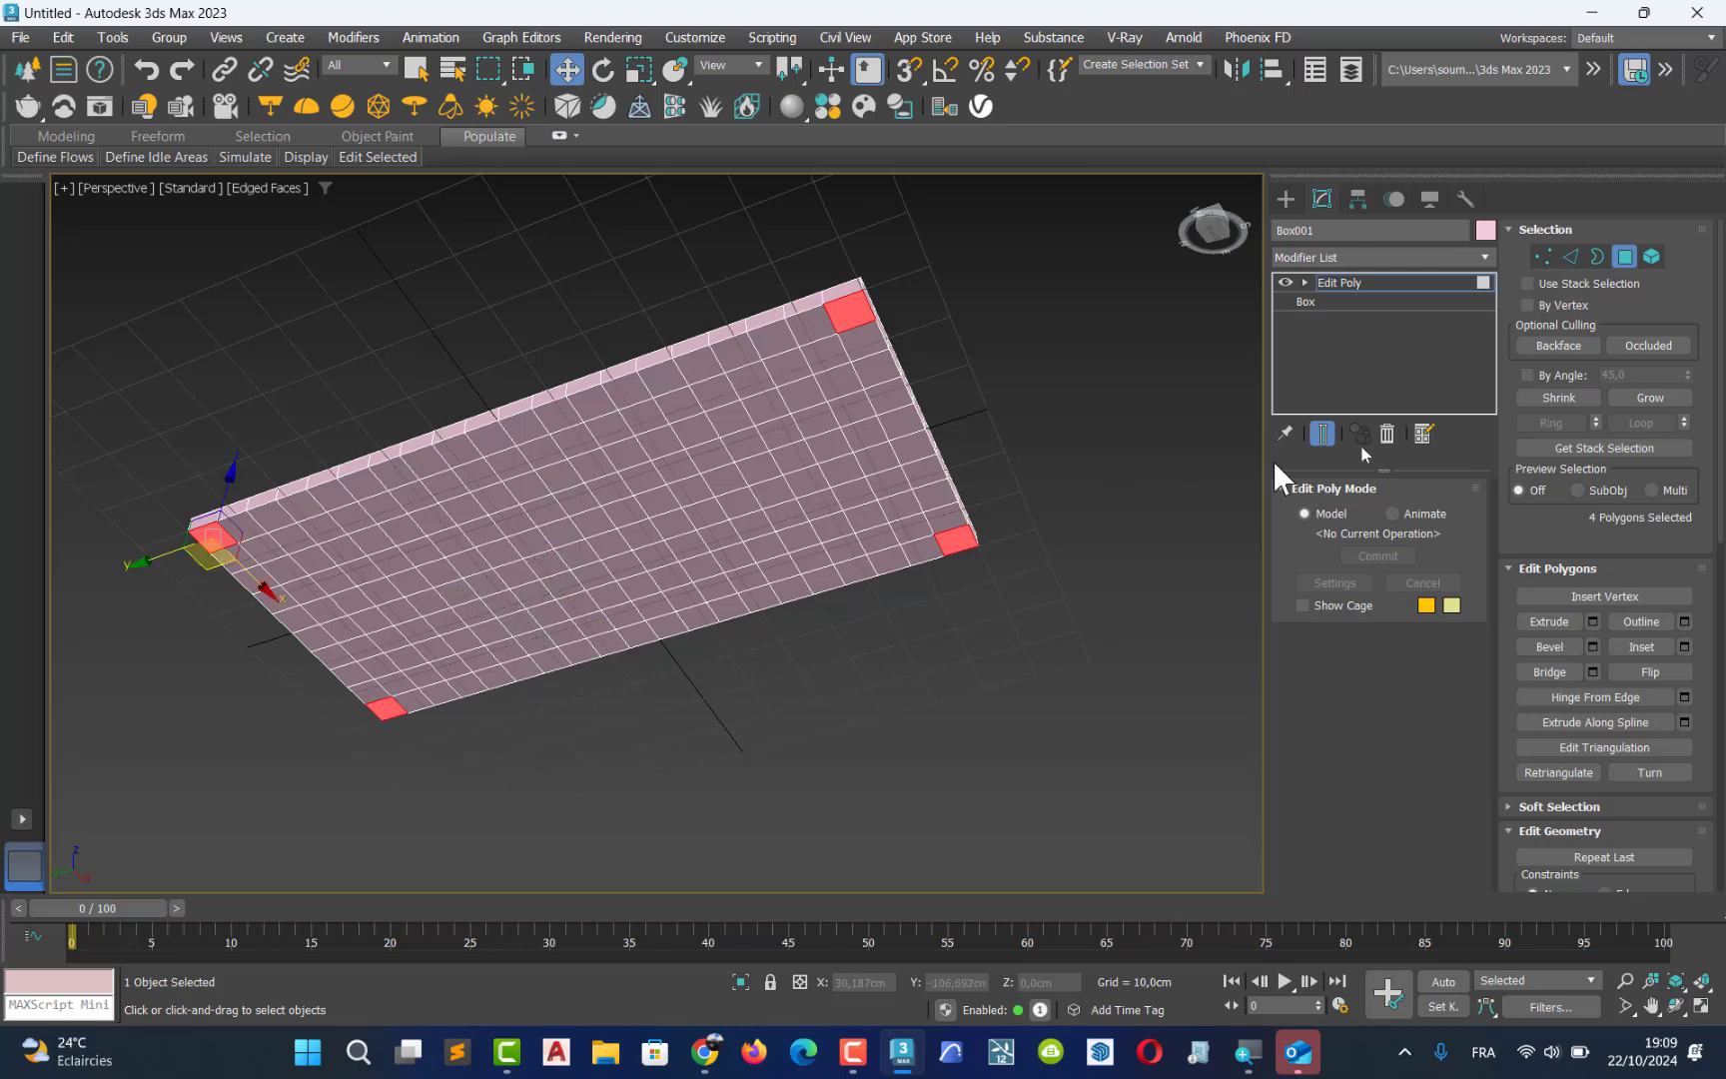
Extrude the four selected corner polygons 80 cm to form the table legs and leave polygon editing
left_click(1592, 621)
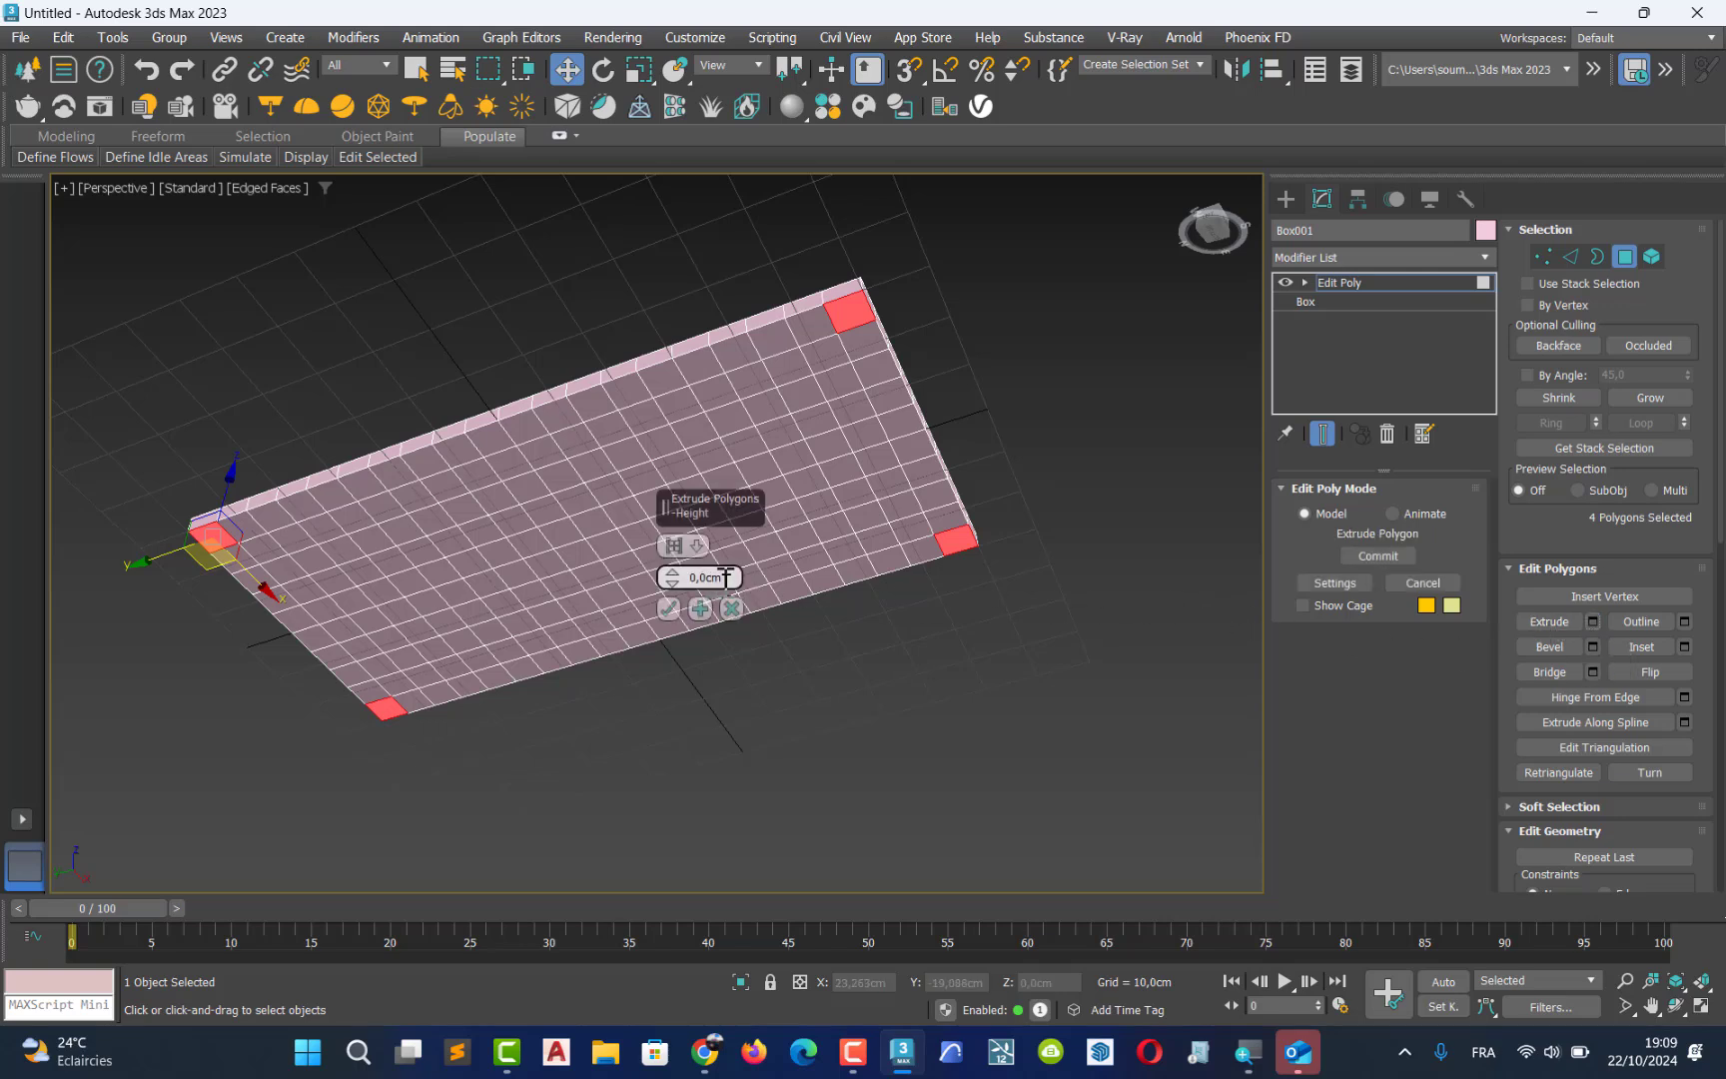
left_click_drag(730, 577, 670, 578)
type("80")
left_click(668, 608)
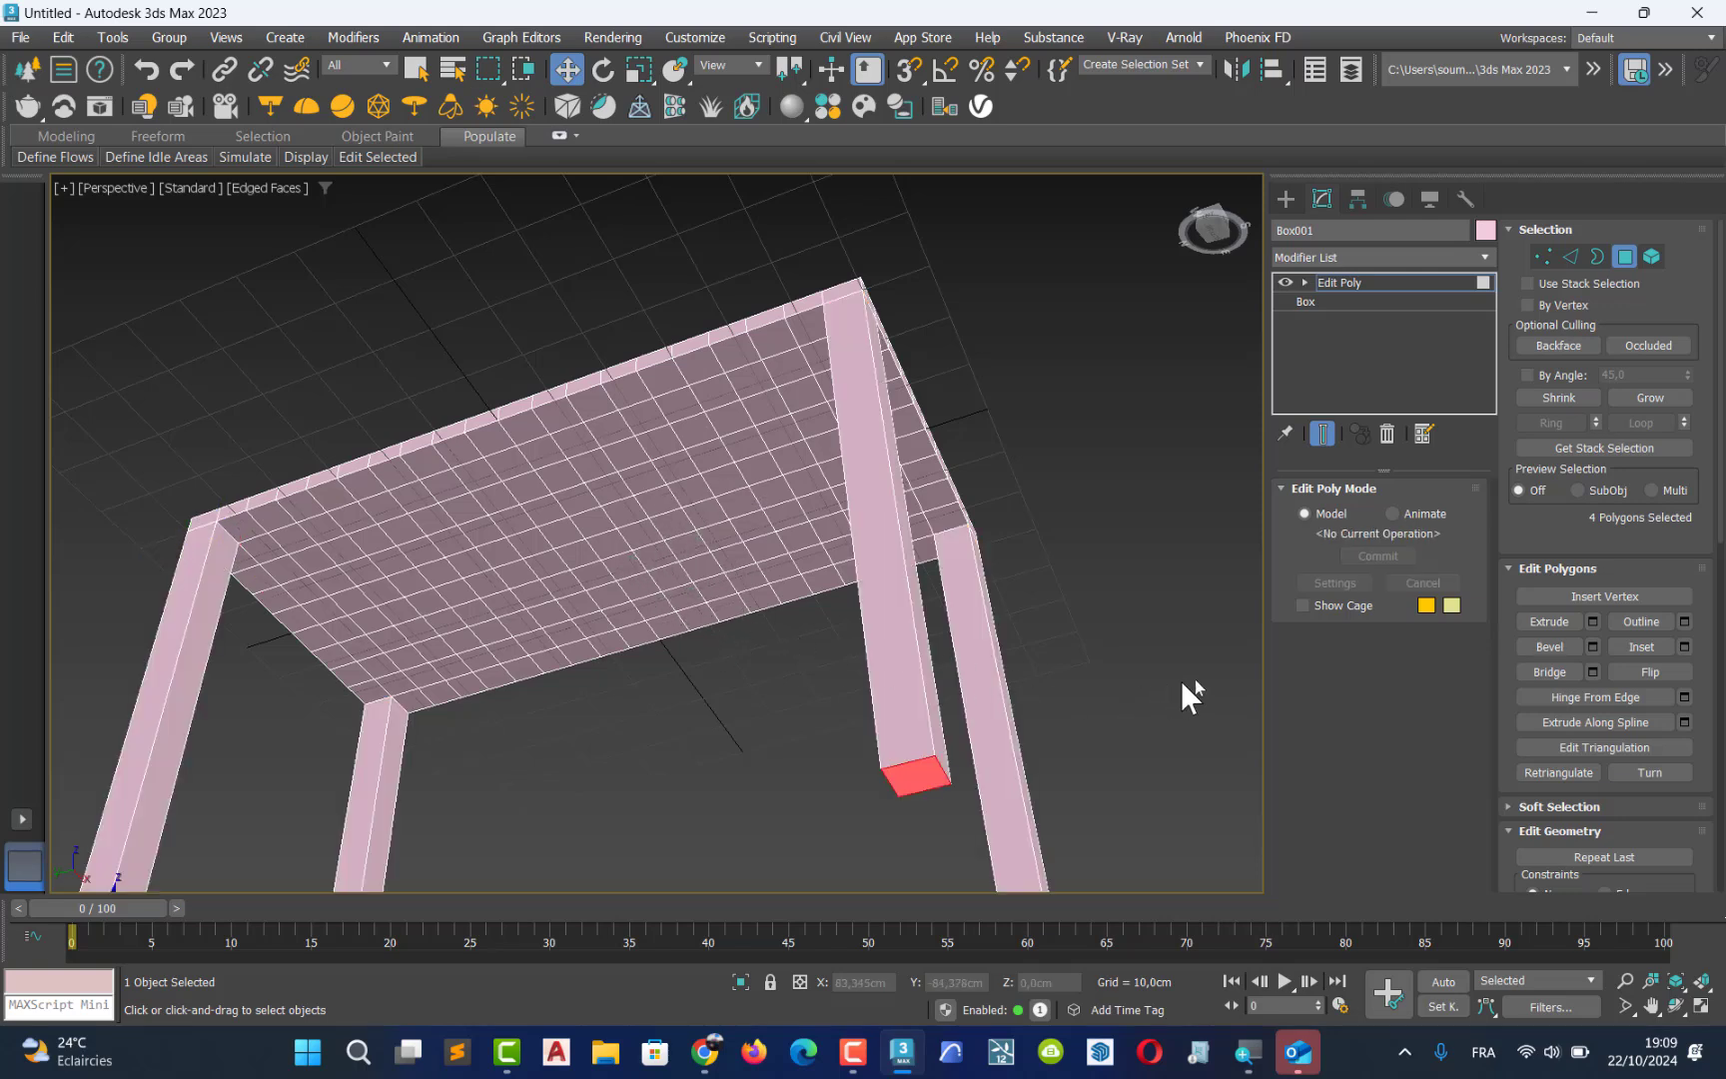
left_click(1626, 257)
Examine the finished table from above, in the four-viewport layout, in the Left view and again in perspective
middle_click_drag(810, 425, 570, 463)
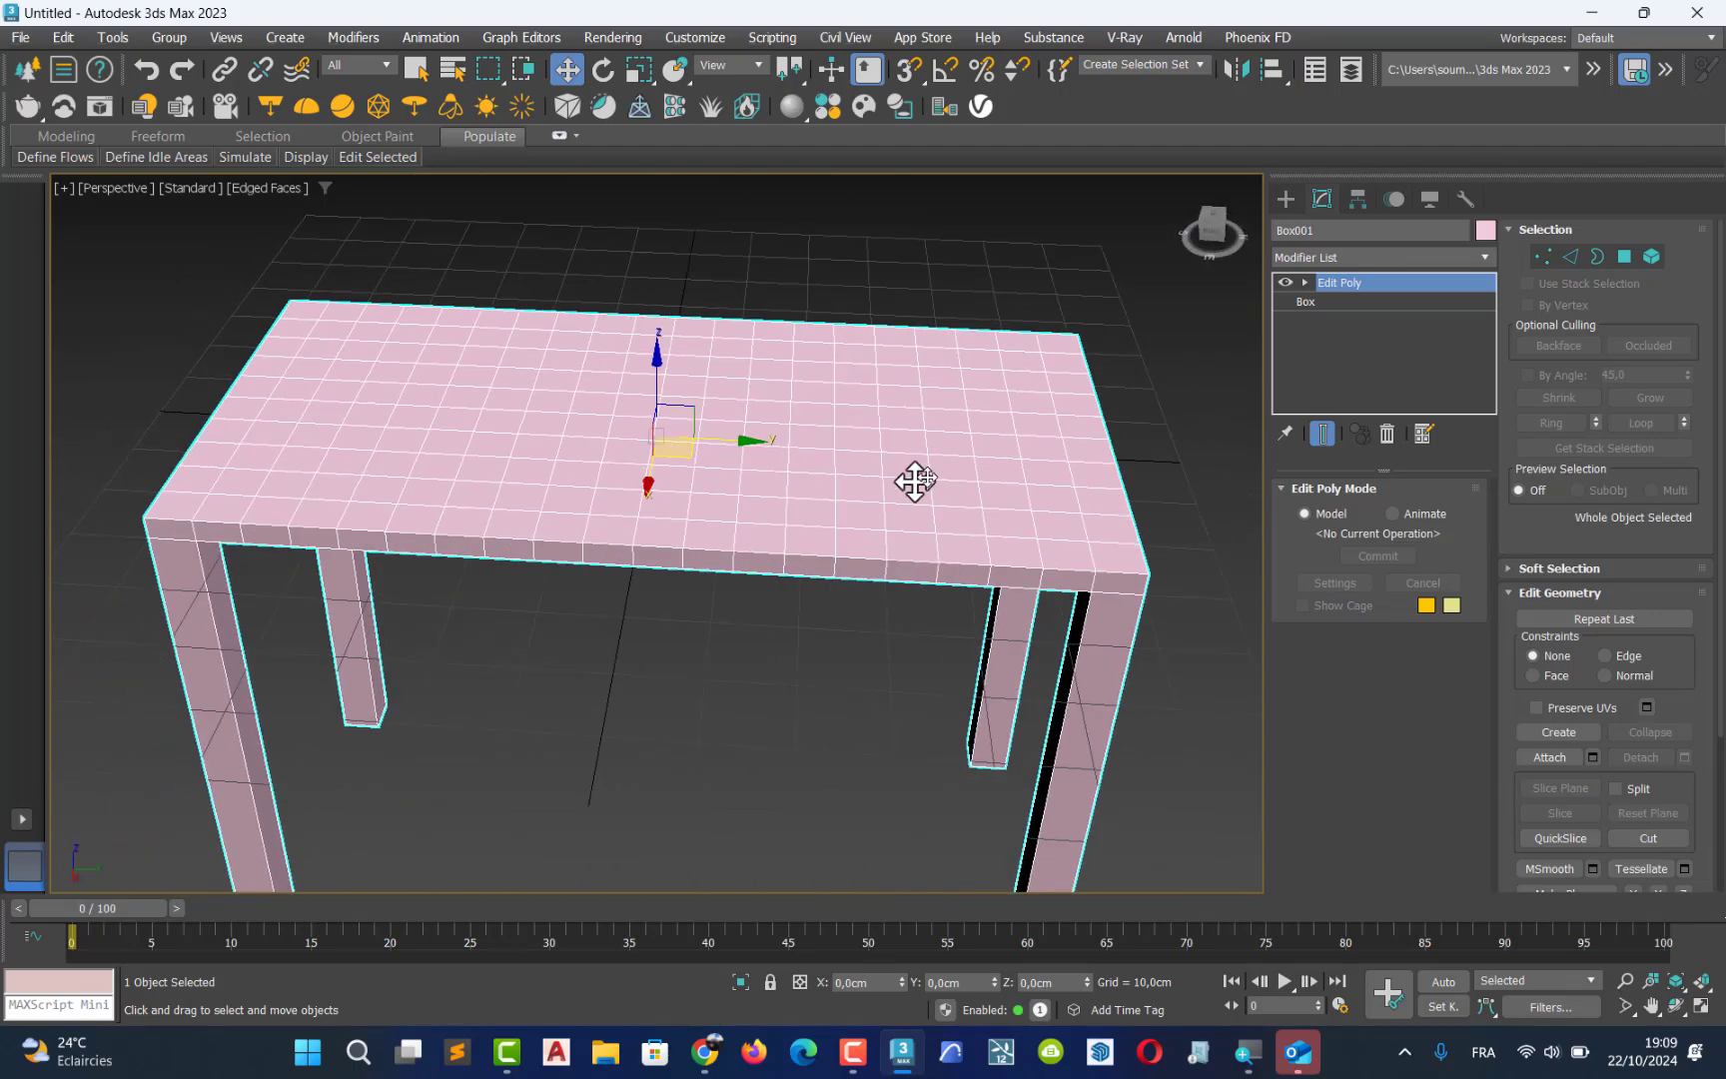
middle_click_drag(781, 470, 774, 509)
key("alt+w")
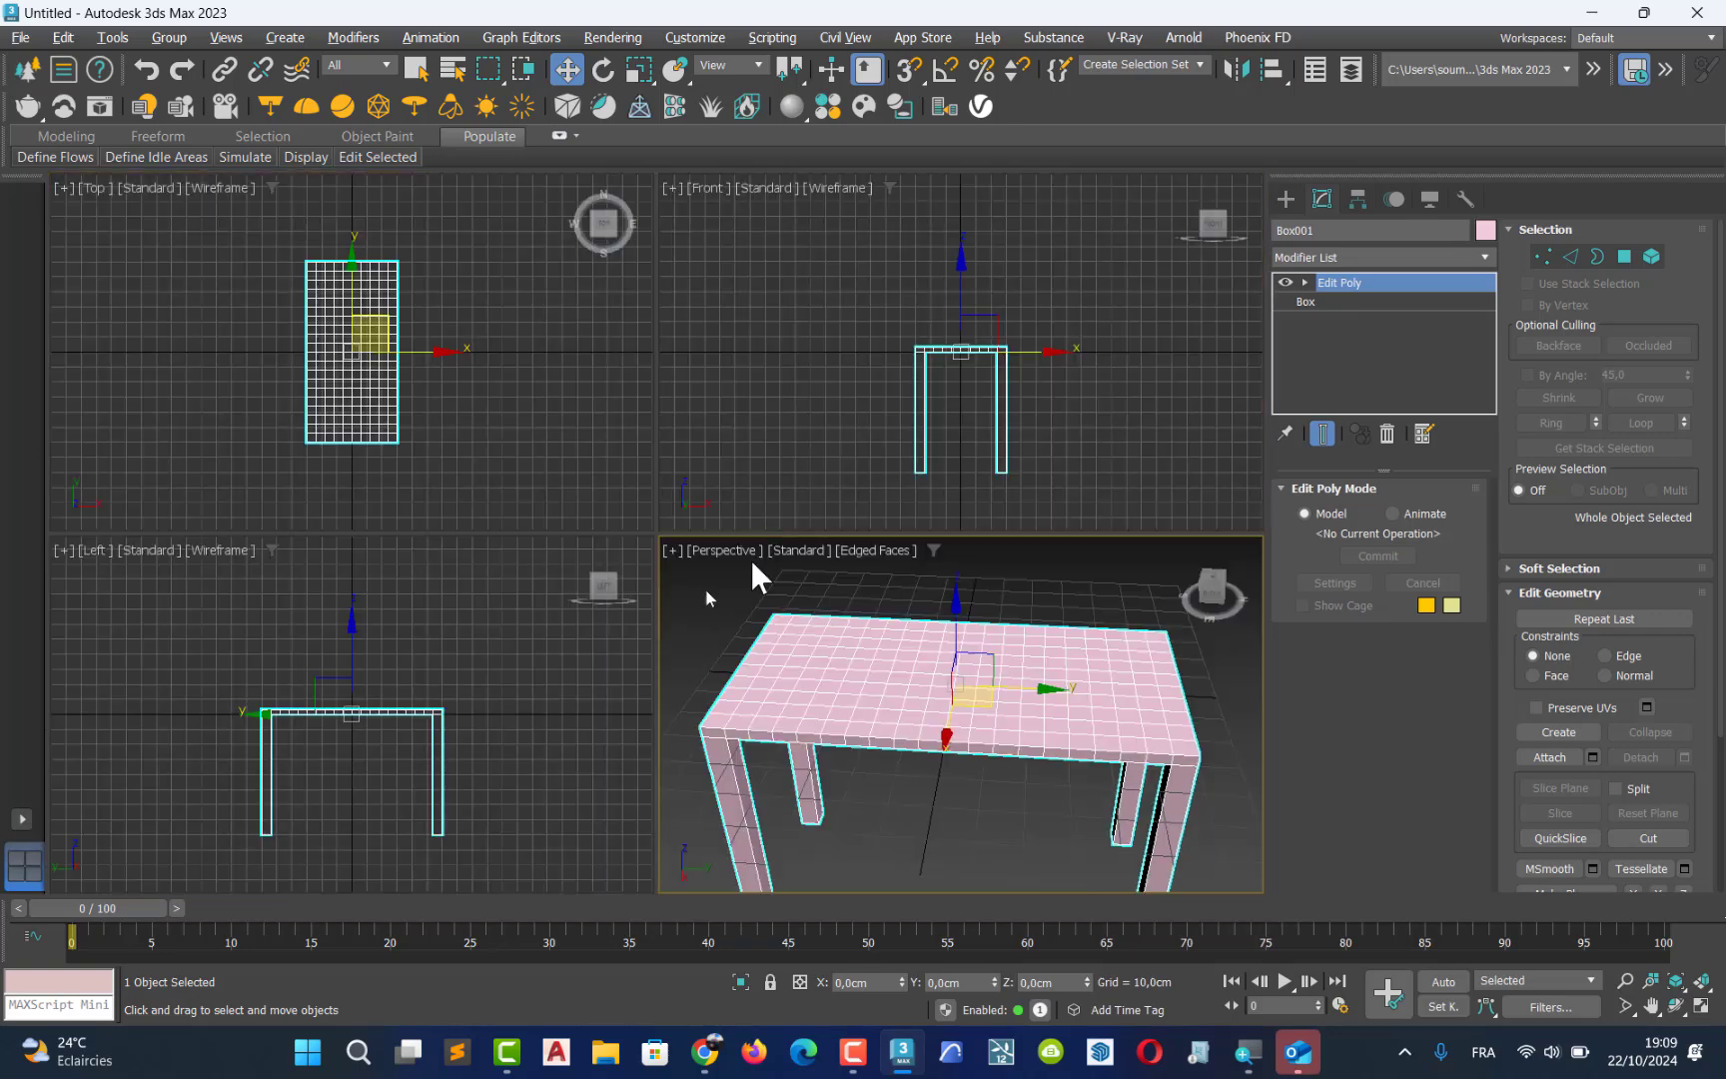
right_click(329, 674)
key("alt+w")
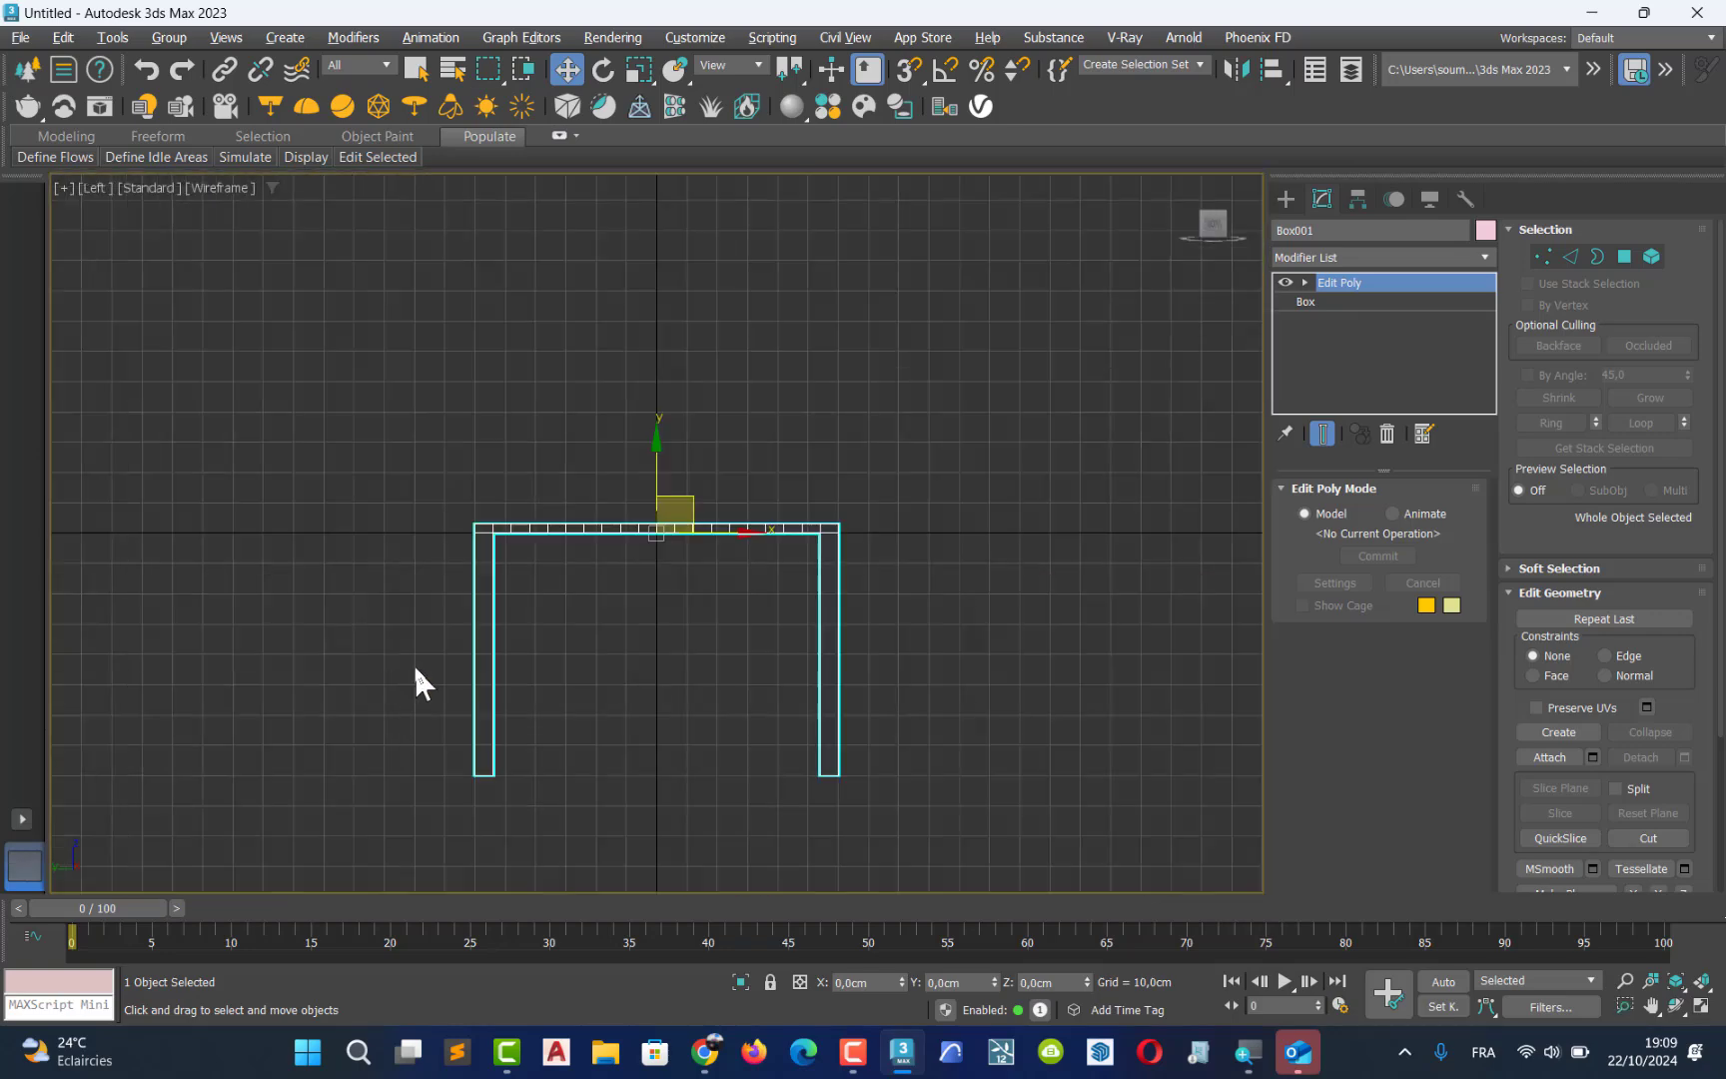
key("alt+w")
right_click(899, 653)
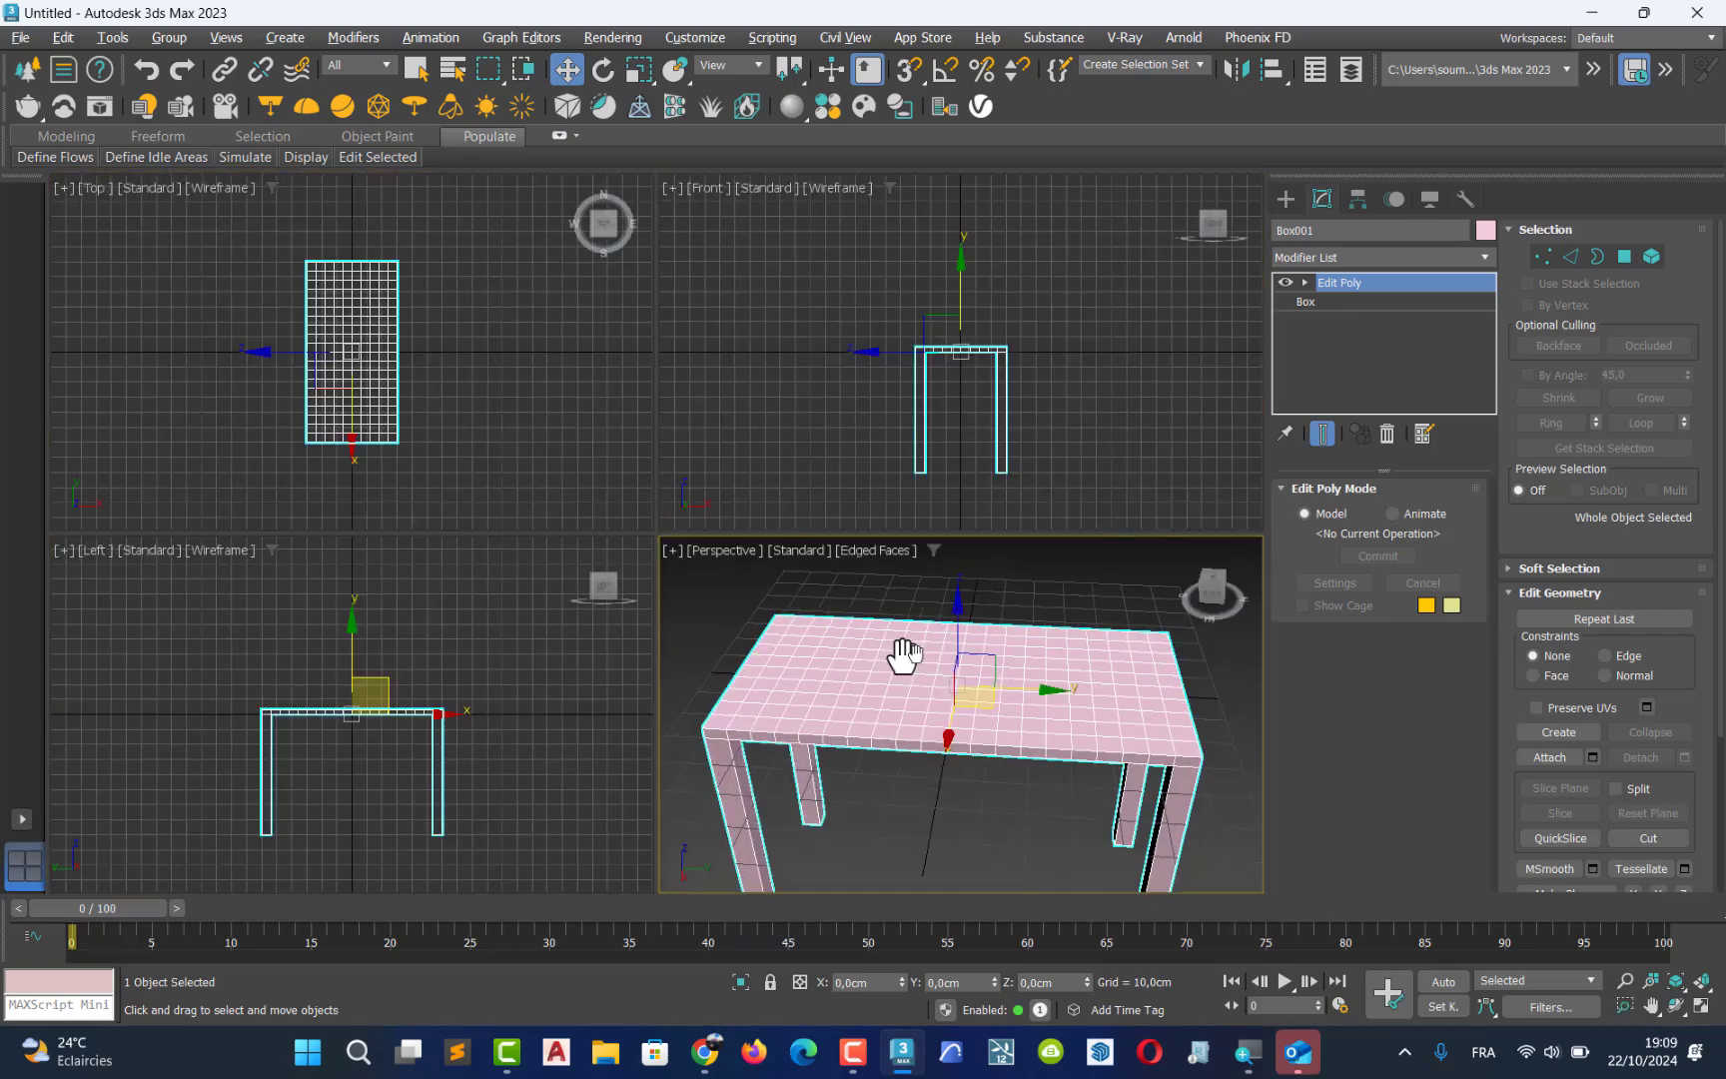
key("alt+w")
middle_click_drag(782, 636, 704, 640, "alt")
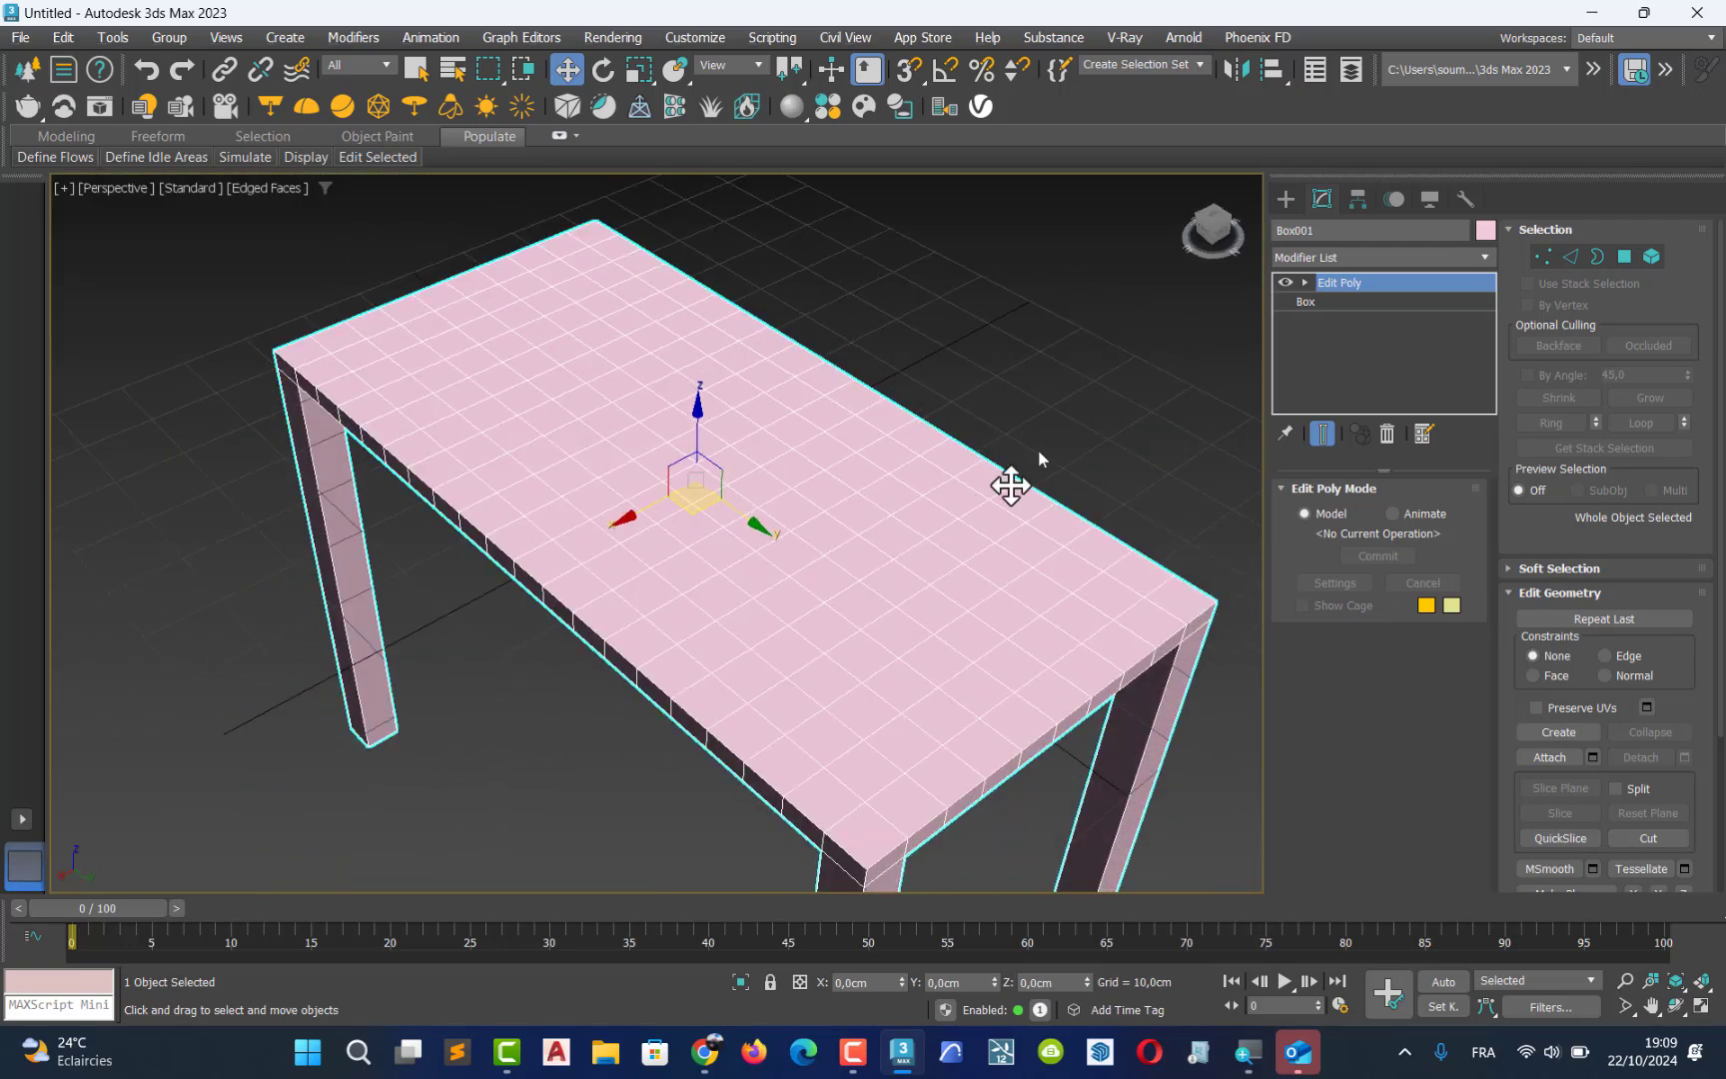
Draw a box about 9.4 x 15.7 x 11.4 cm over the tabletop's middle without AutoGrid and check its placement from below
left_click(1286, 199)
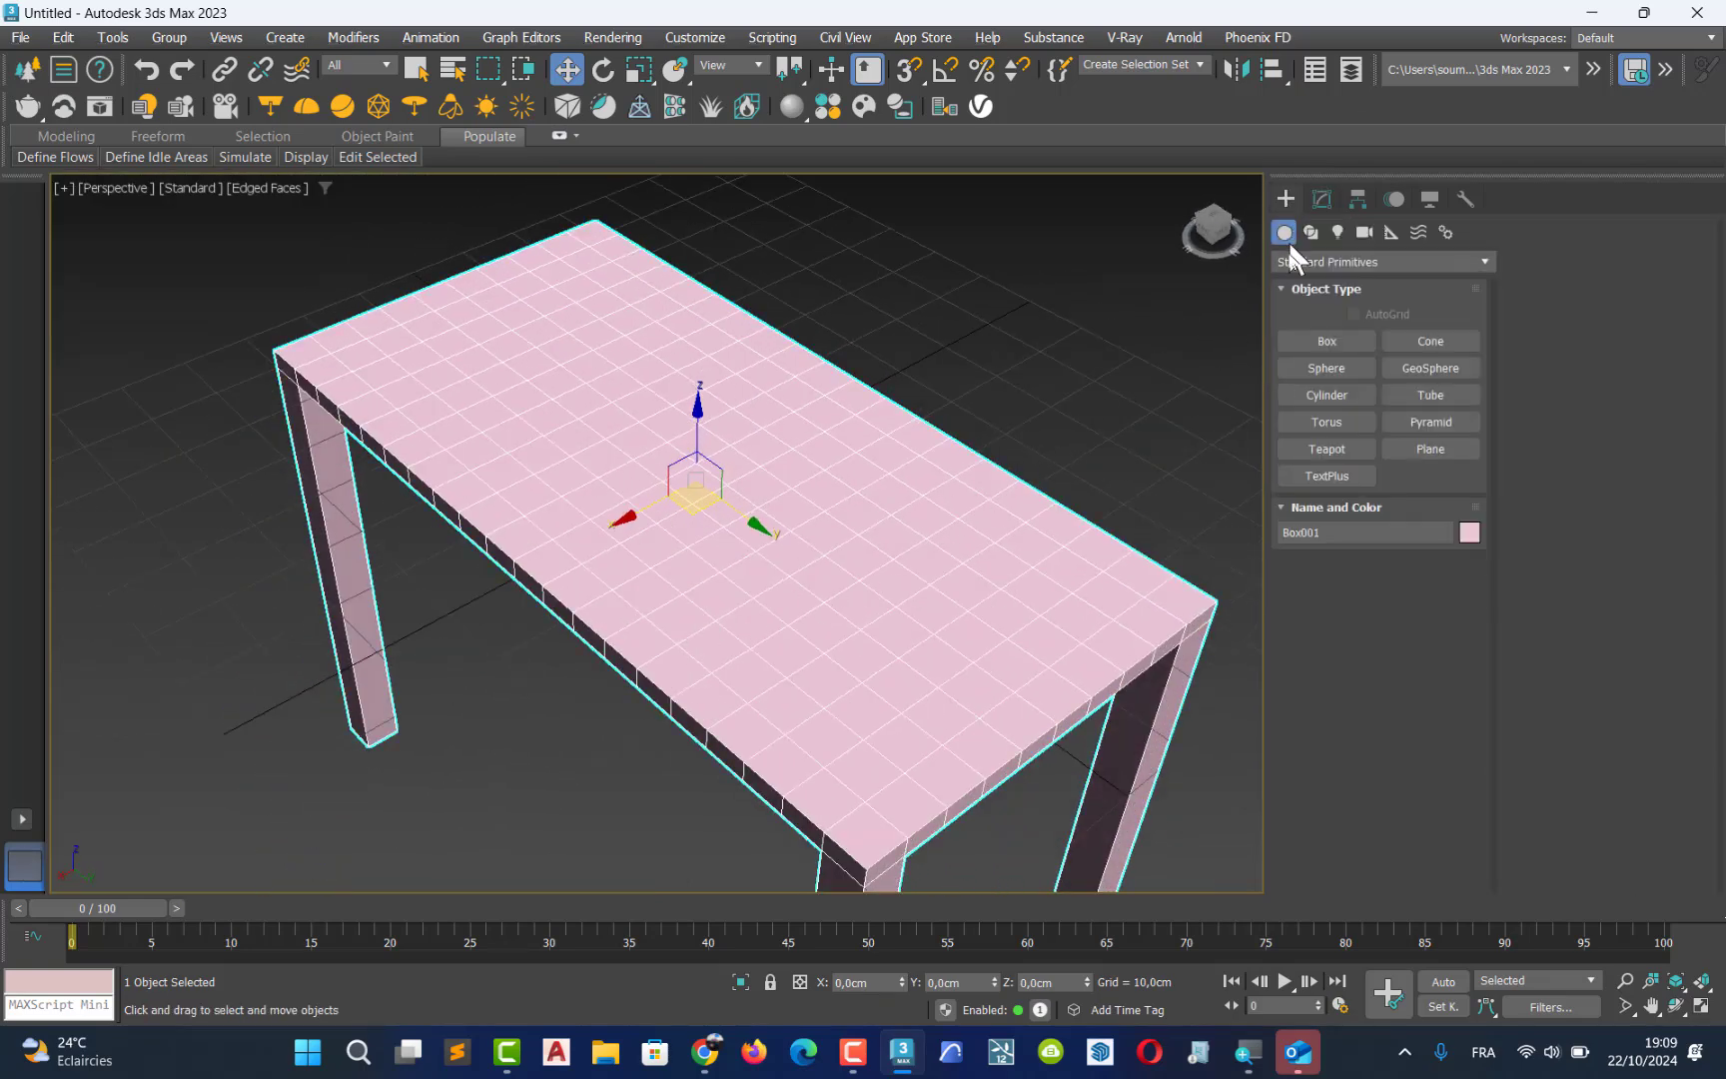
left_click(1313, 340)
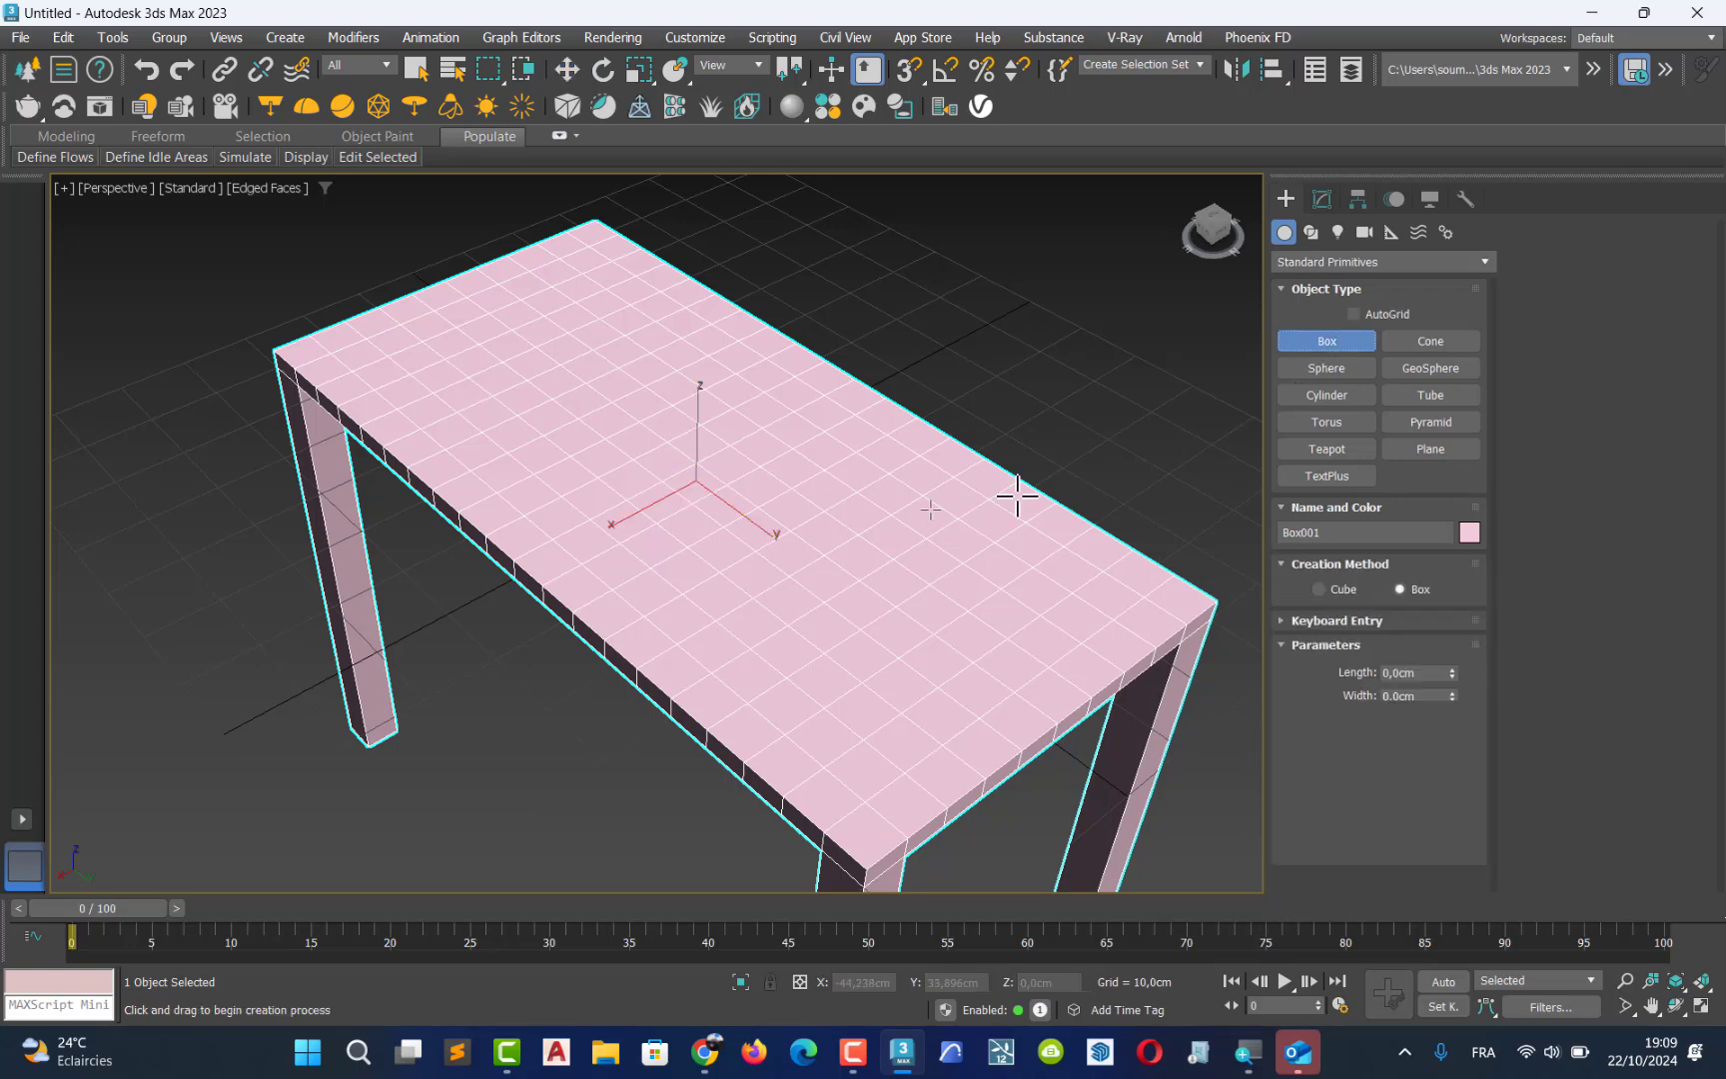
left_click_drag(754, 462, 713, 540)
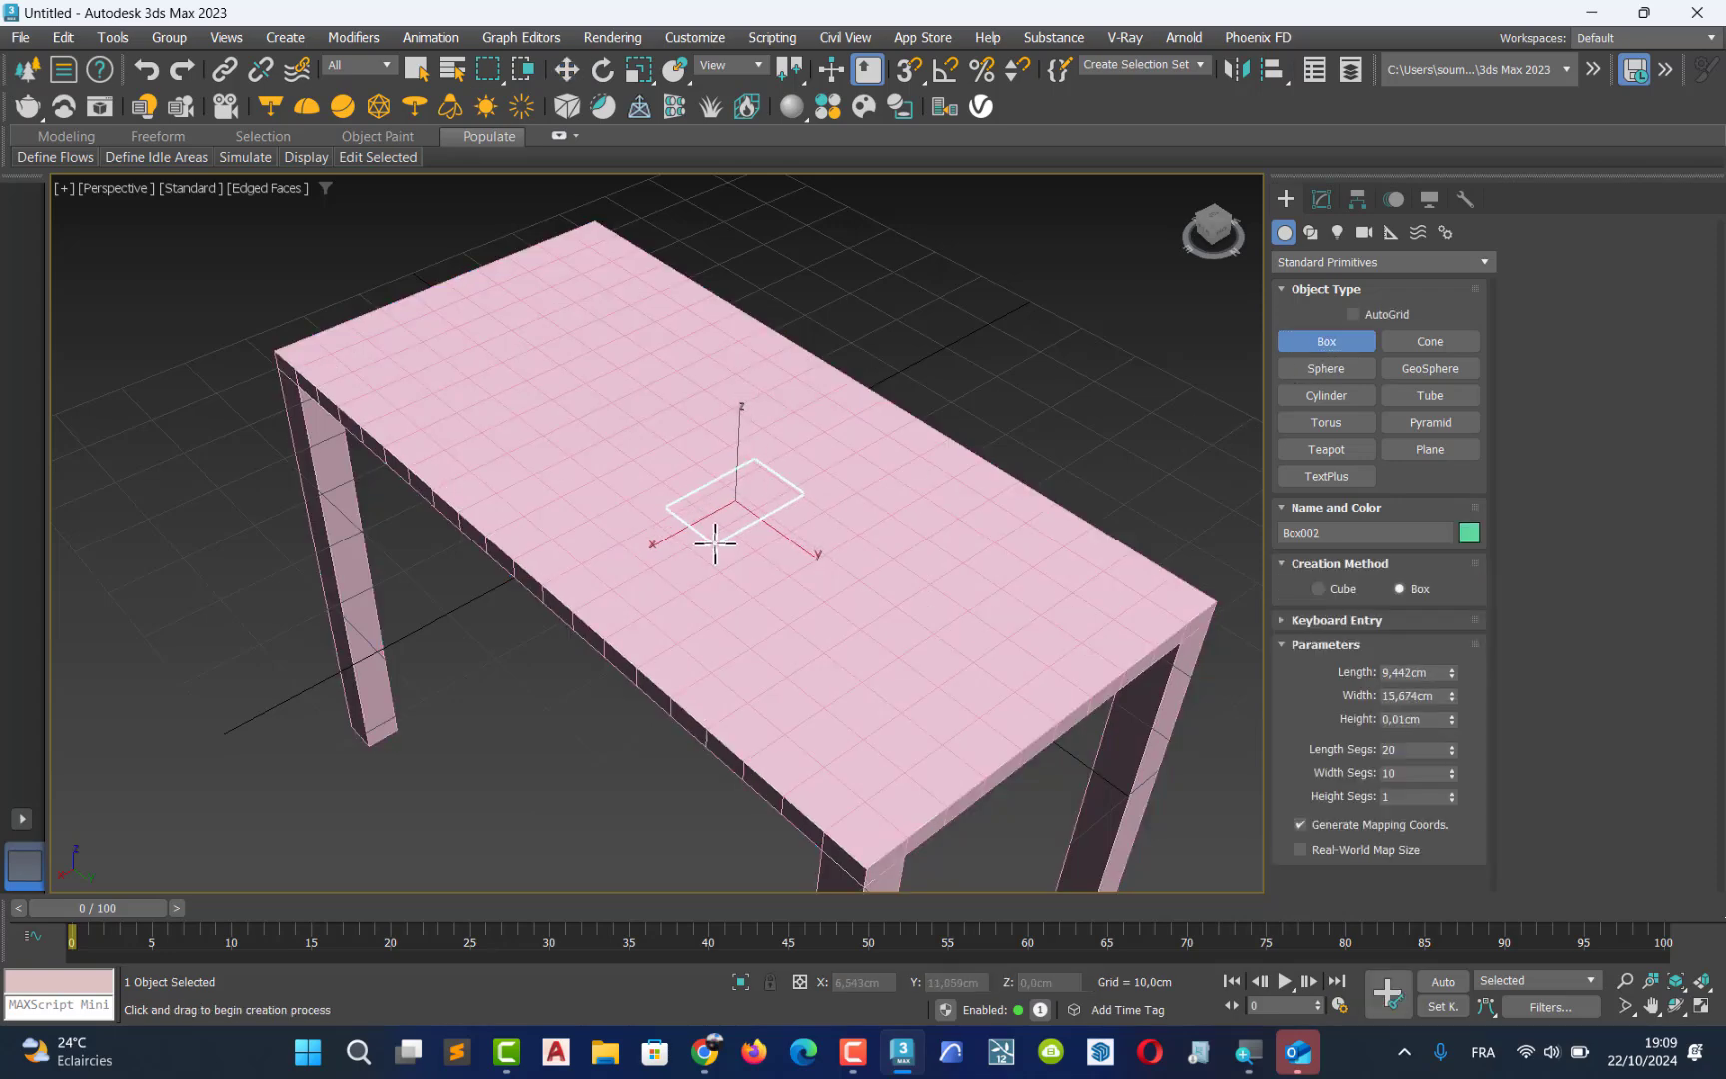
left_click(719, 468)
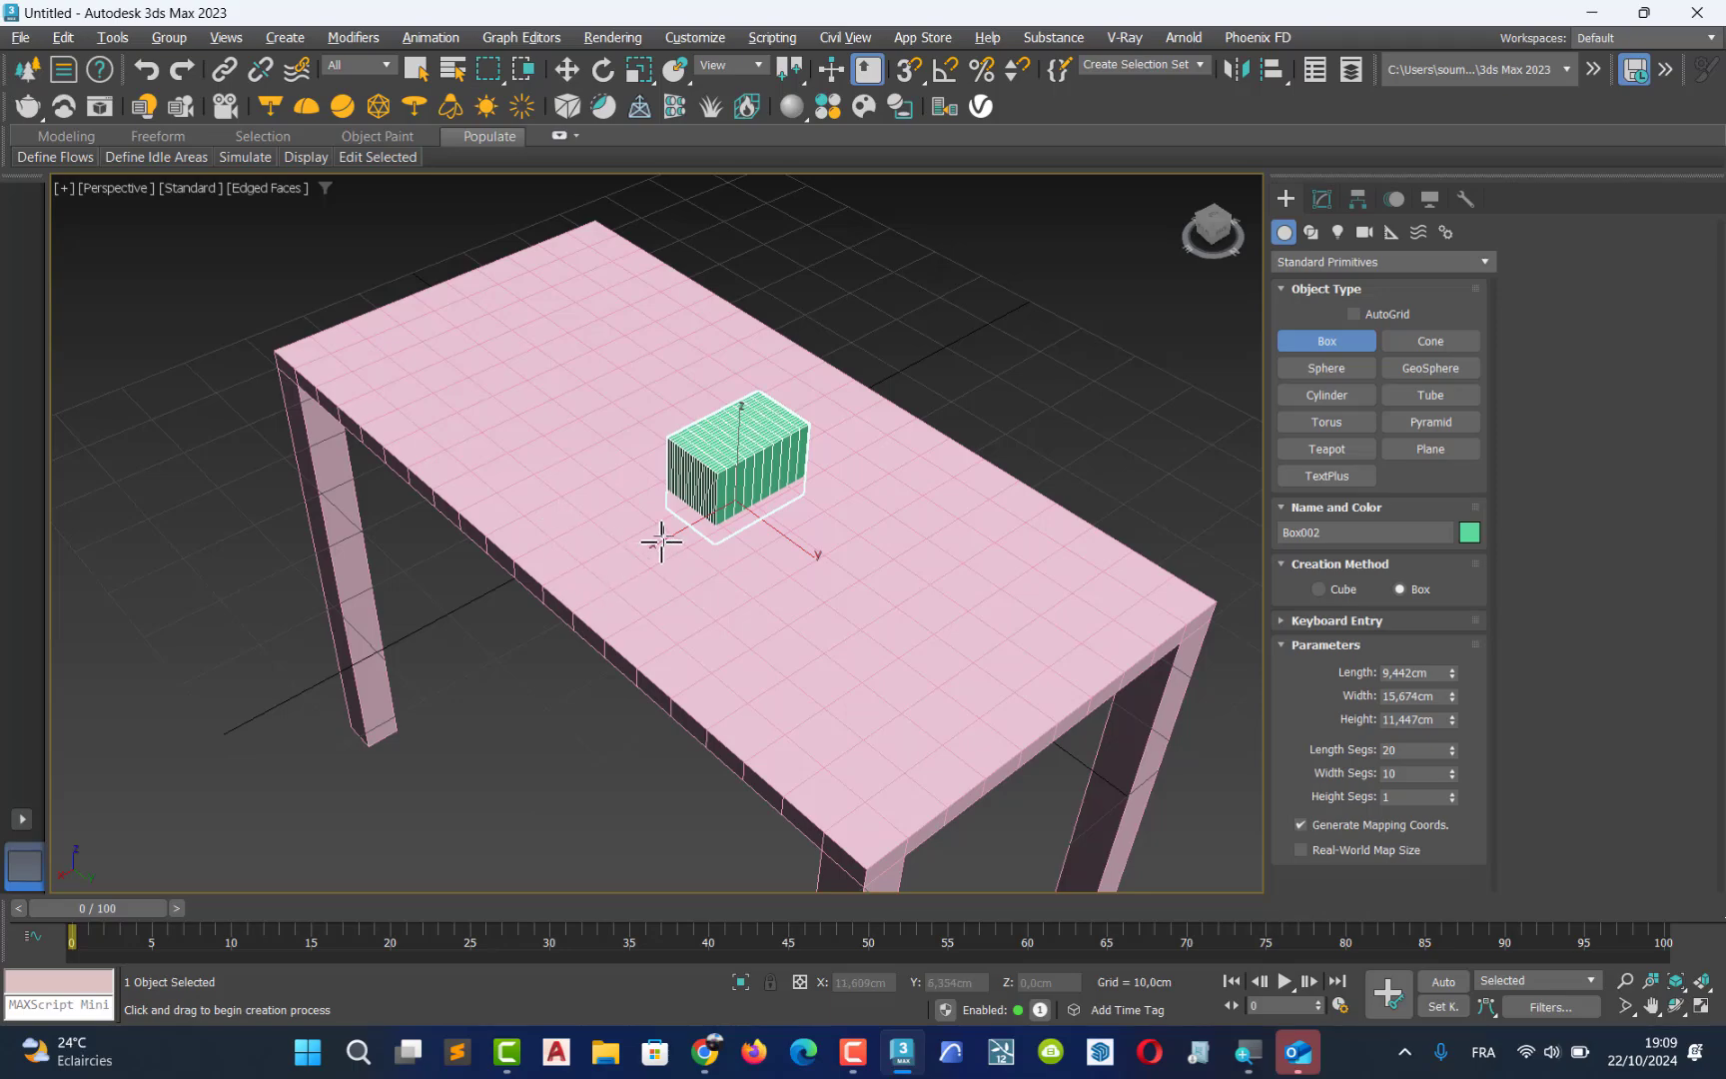
middle_click_drag(663, 539, 734, 361, "alt")
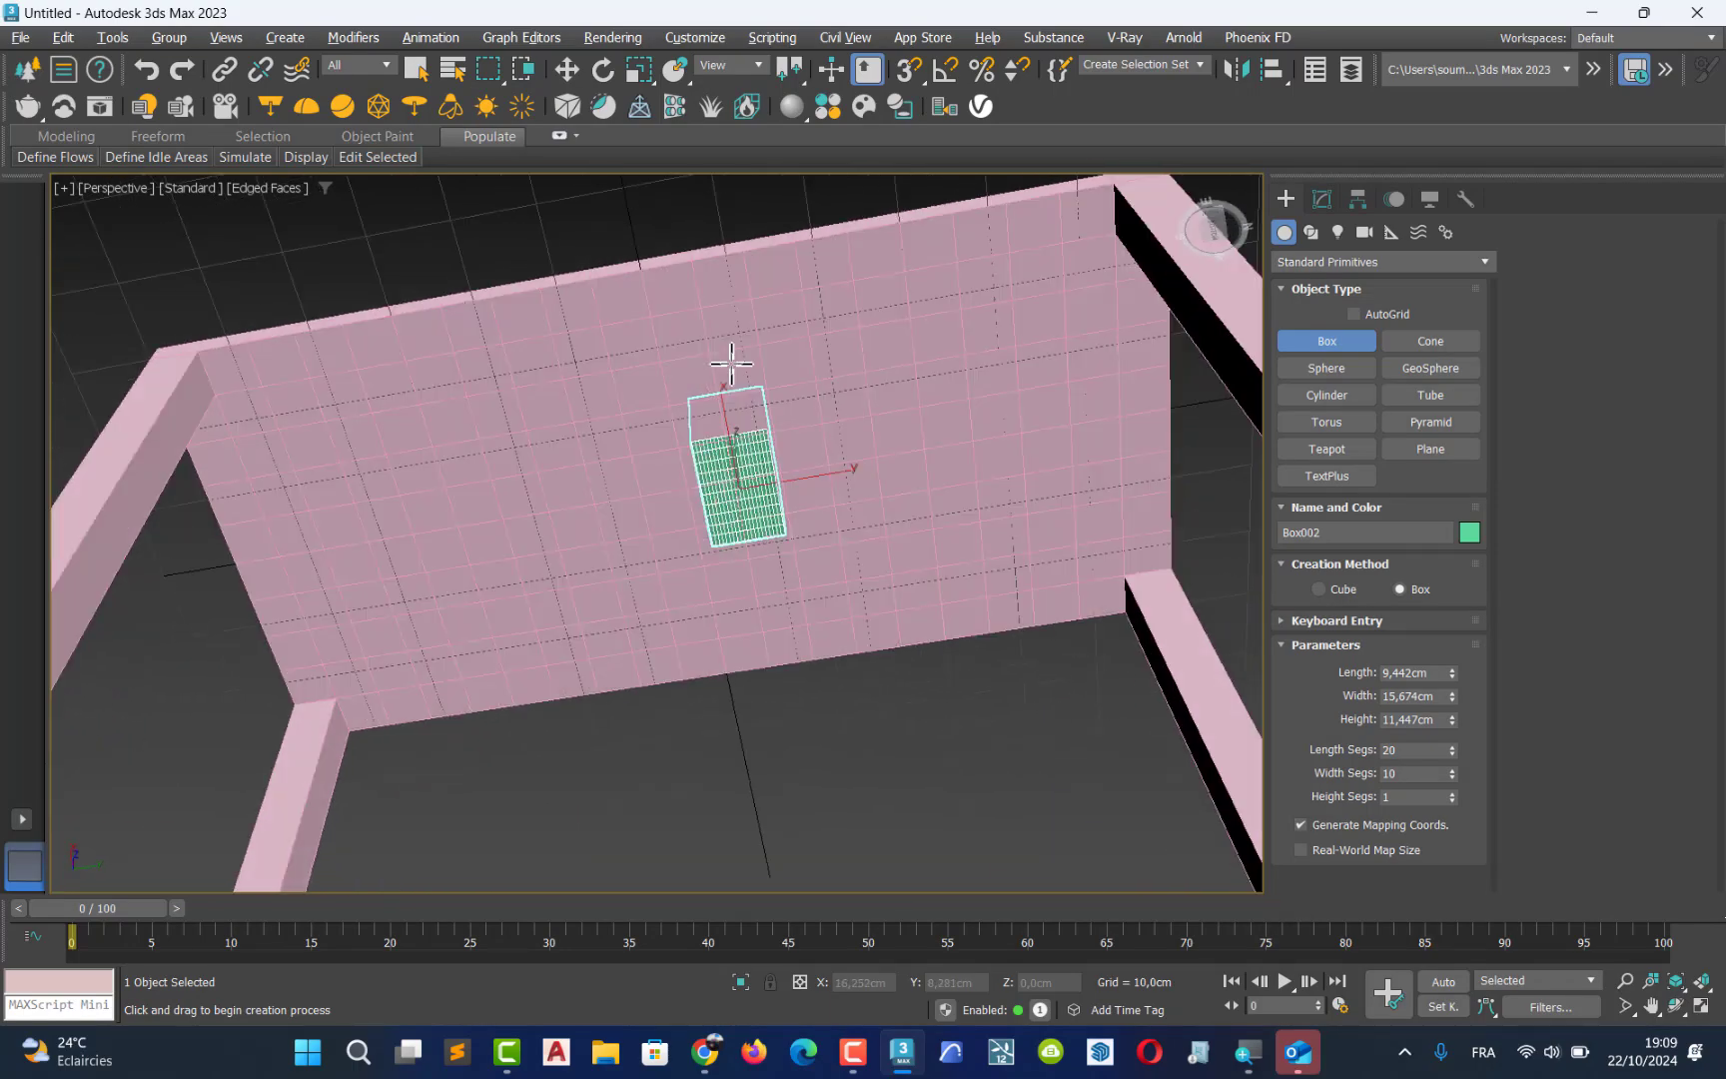
scroll(726, 538, "up", 5)
scroll(726, 538, "up", 2)
scroll(718, 517, "down", 10)
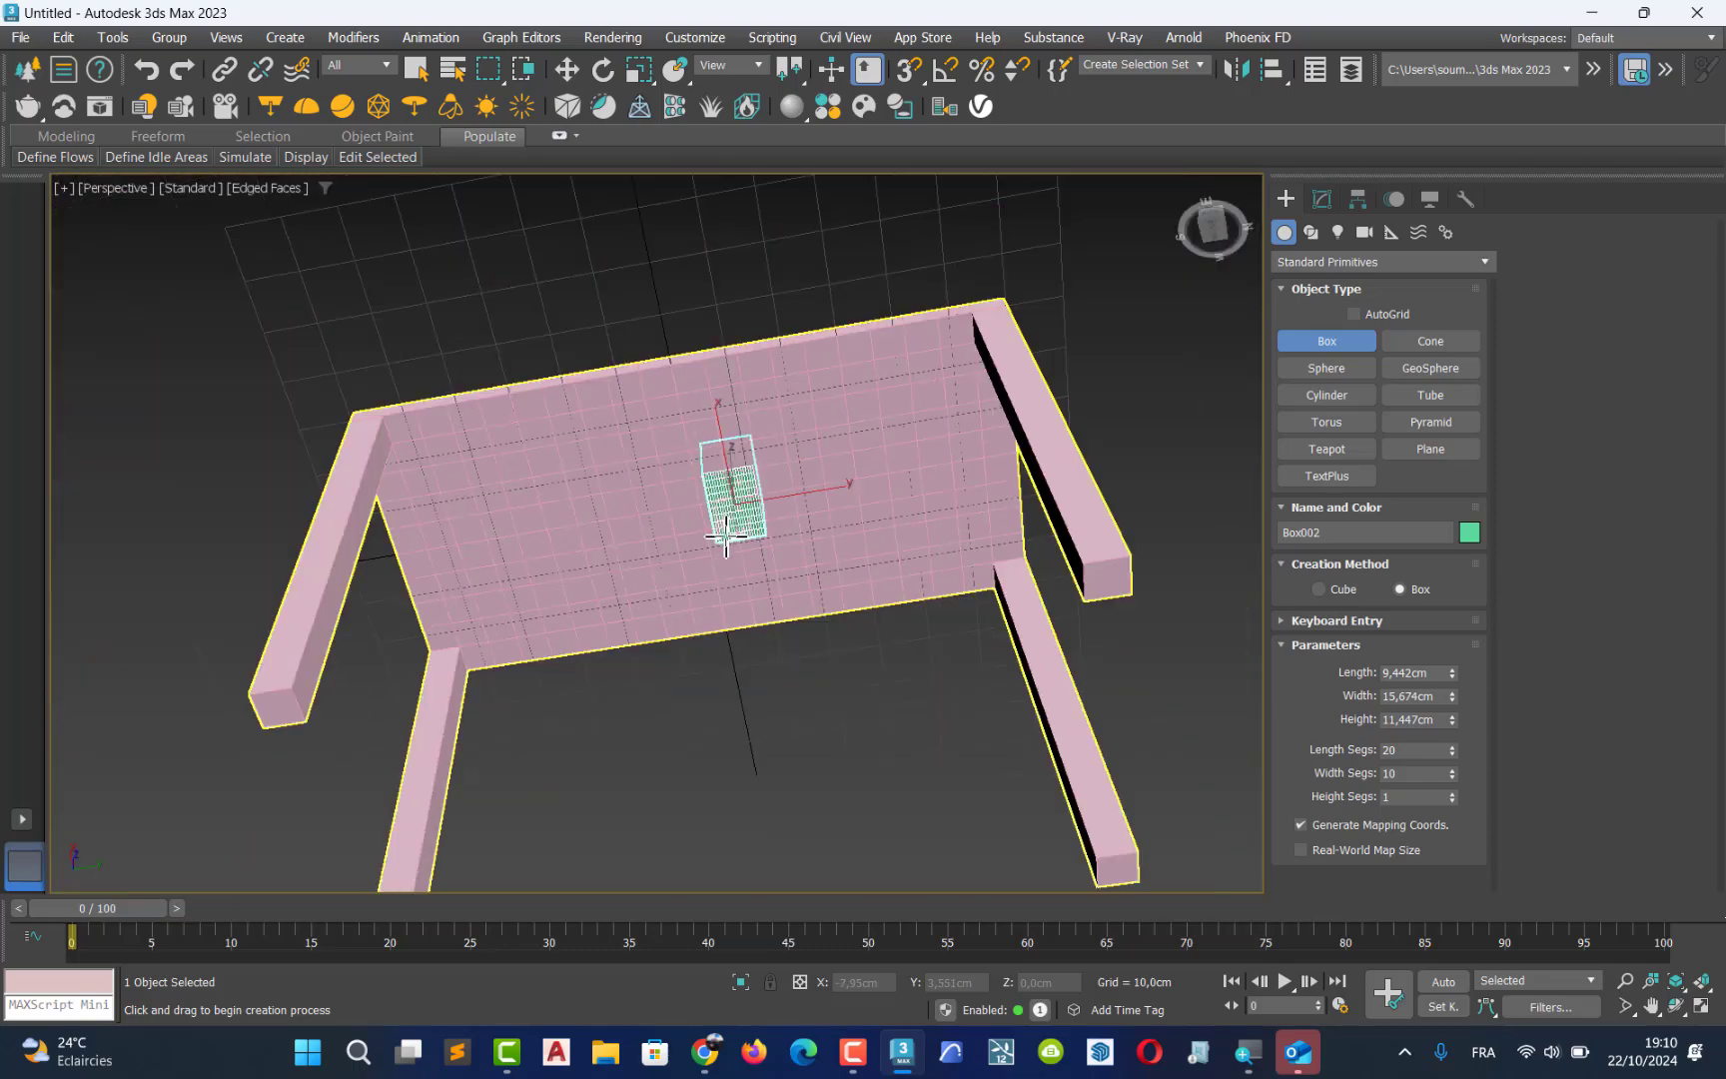
middle_click_drag(710, 497, 706, 566, "alt")
Draw a second box about 18.9 x 52.5 x 25.5 cm behind the table, and undo both test boxes
left_click_drag(708, 388, 668, 467)
left_click(664, 378)
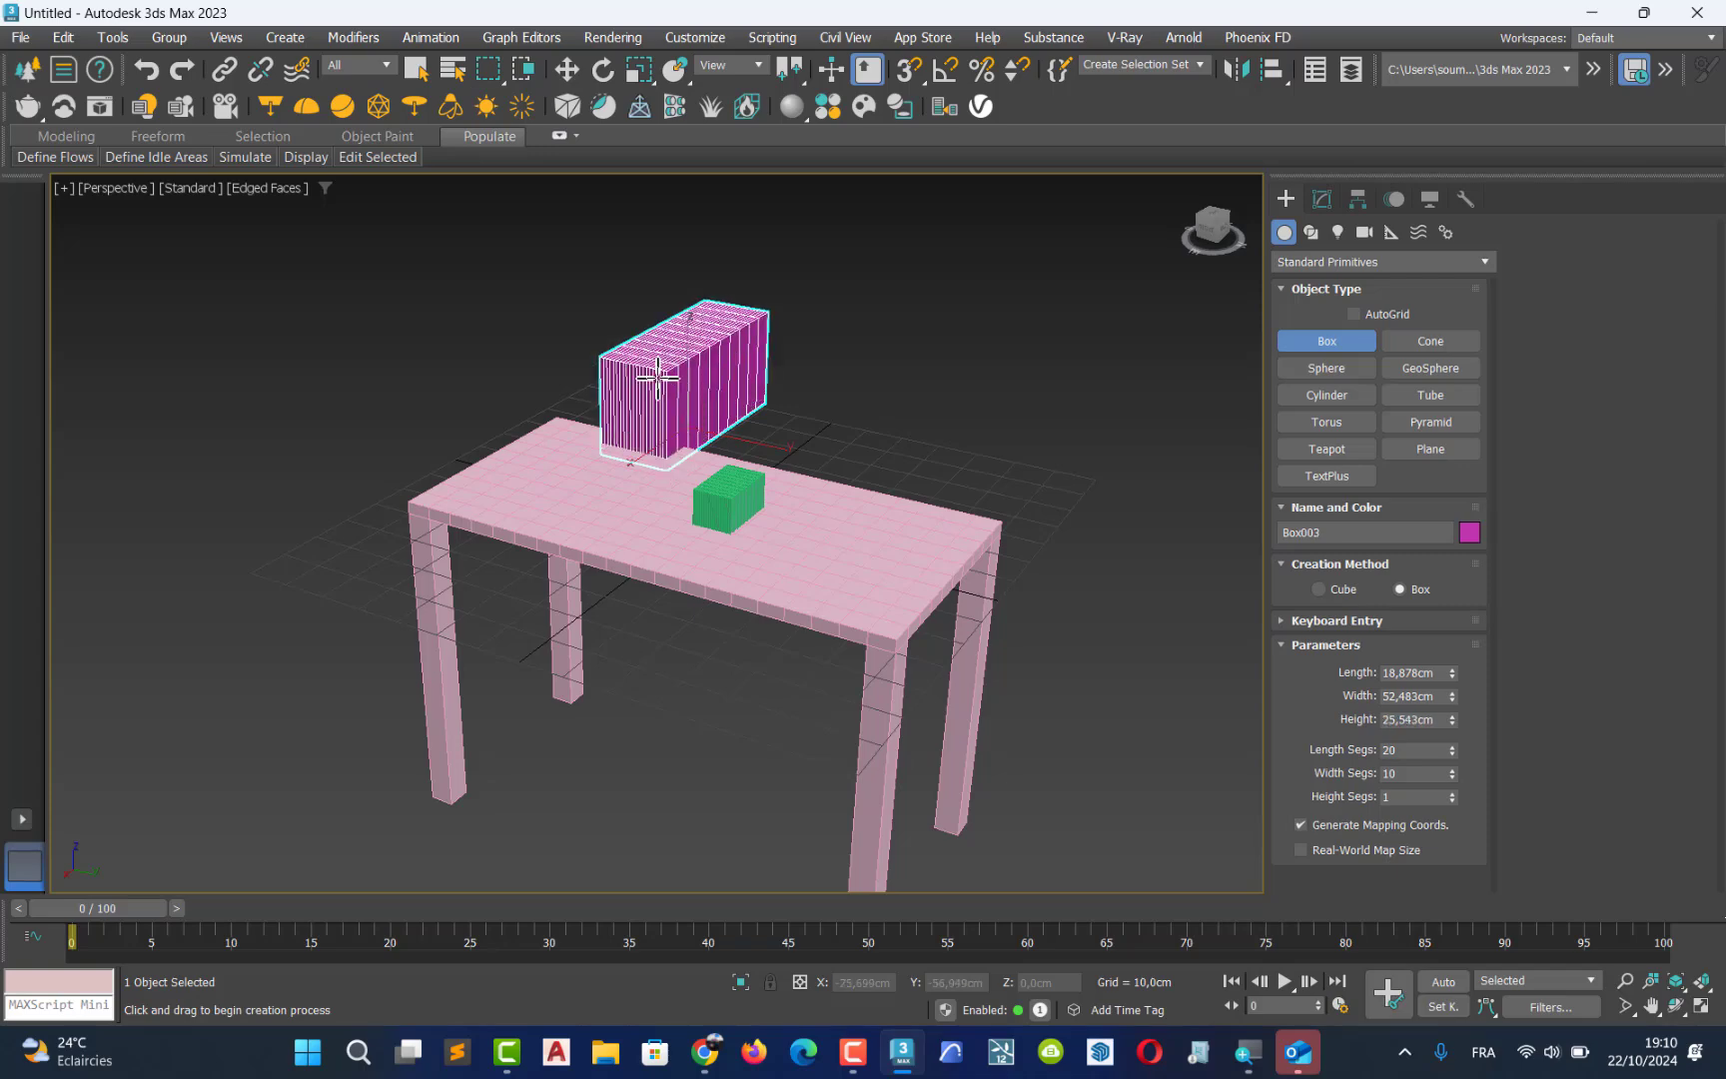
middle_click_drag(691, 498, 594, 516, "alt")
key("ctrl+z")
key("ctrl+z")
Enable AutoGrid and draw a box about 4.2 x 9.9 x 11 cm standing on the tabletop
scroll(609, 525, "up", 5)
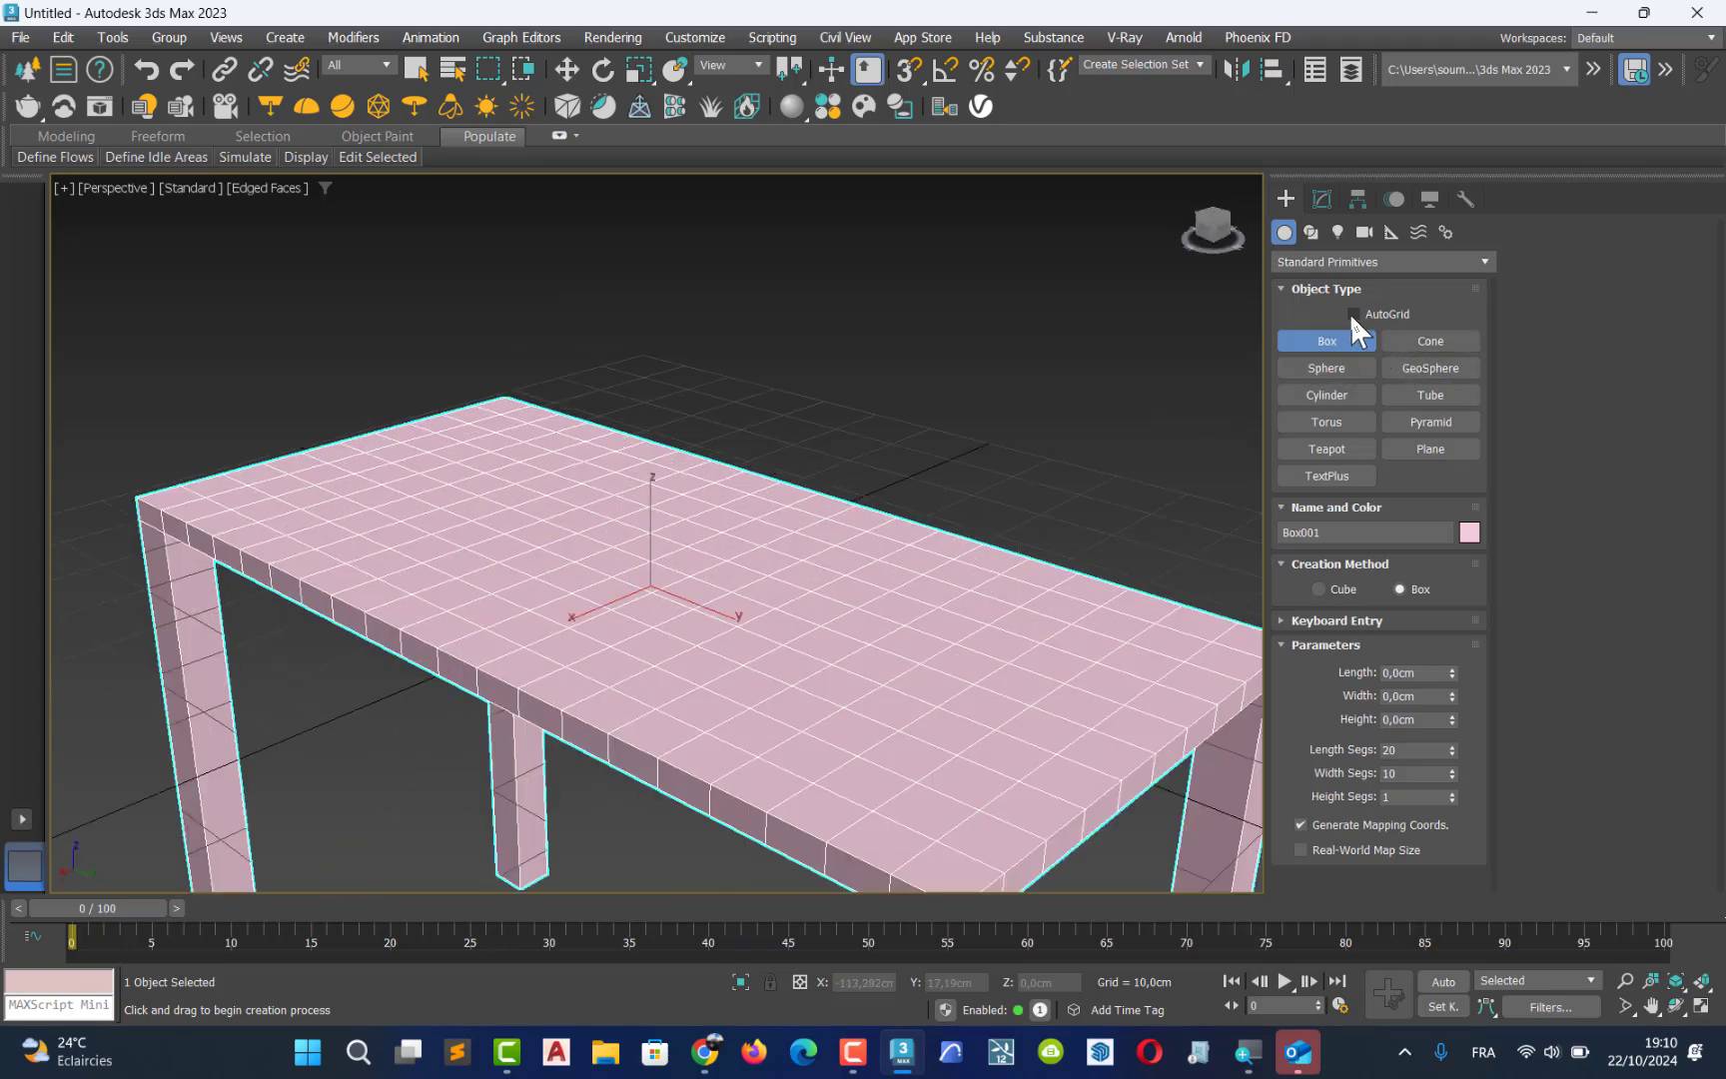
left_click(1352, 314)
left_click_drag(837, 566, 790, 600)
left_click(821, 540)
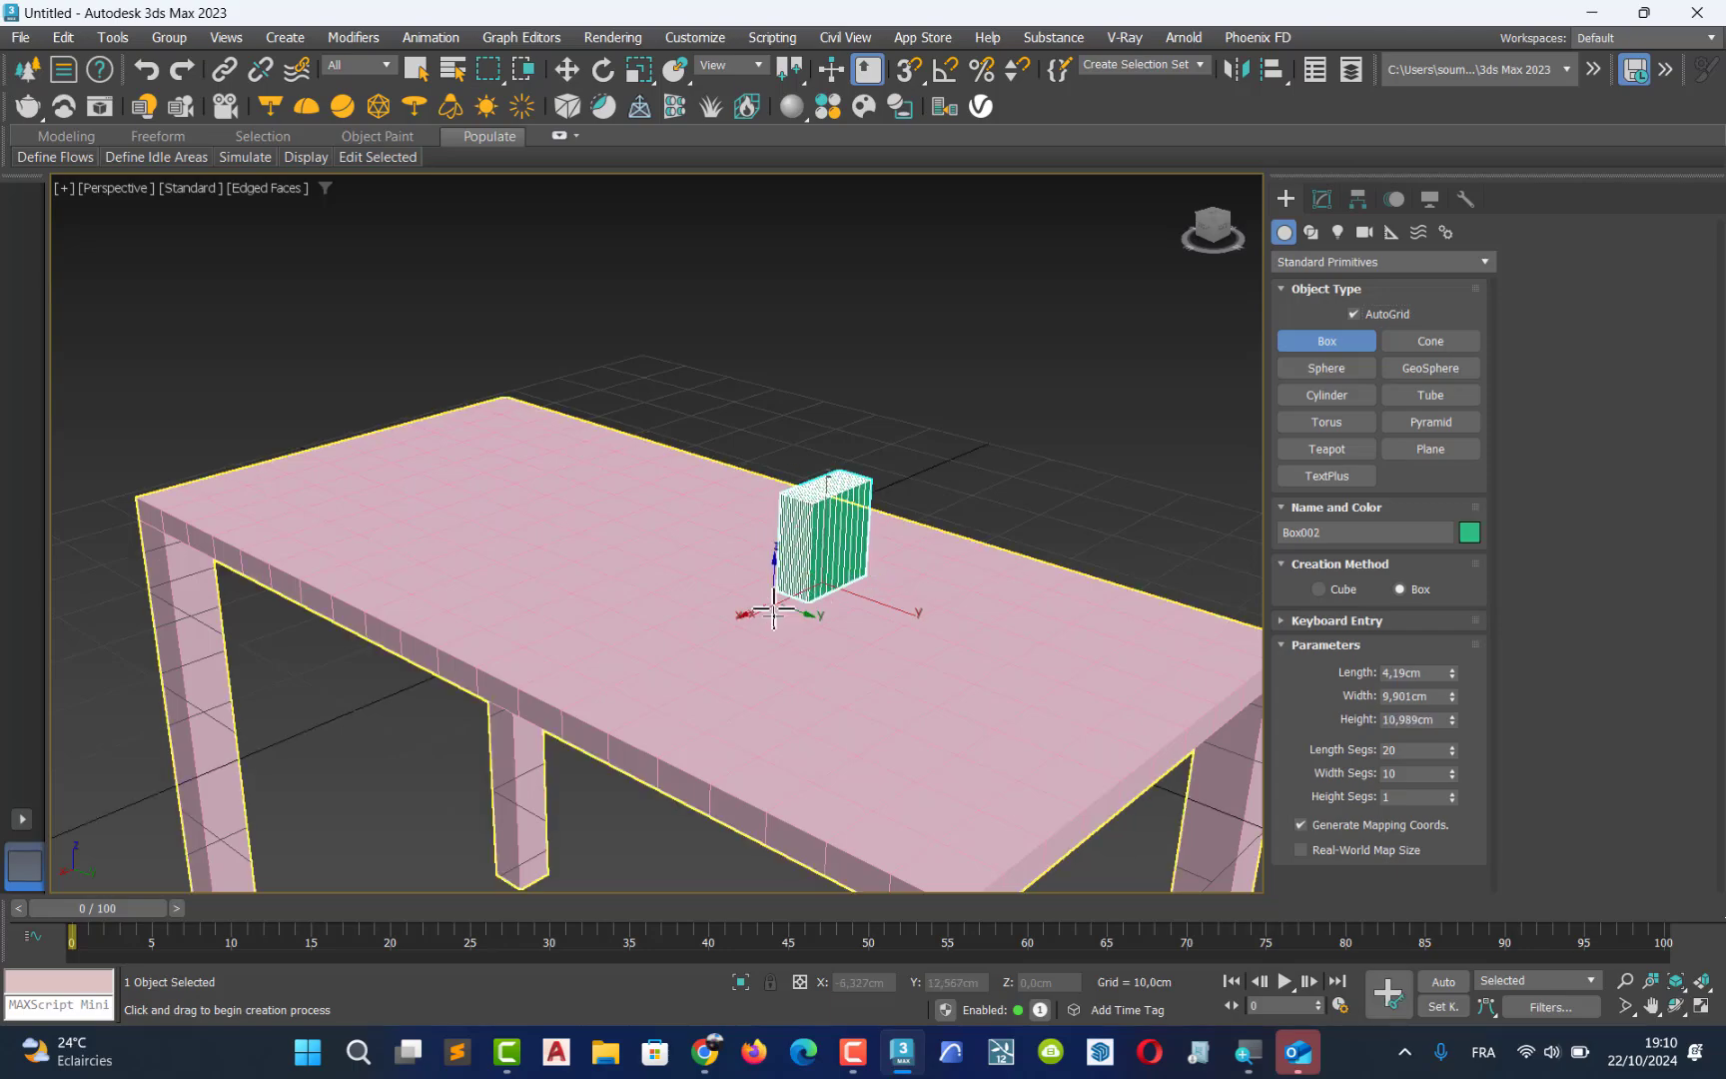
middle_click_drag(770, 662, 831, 599)
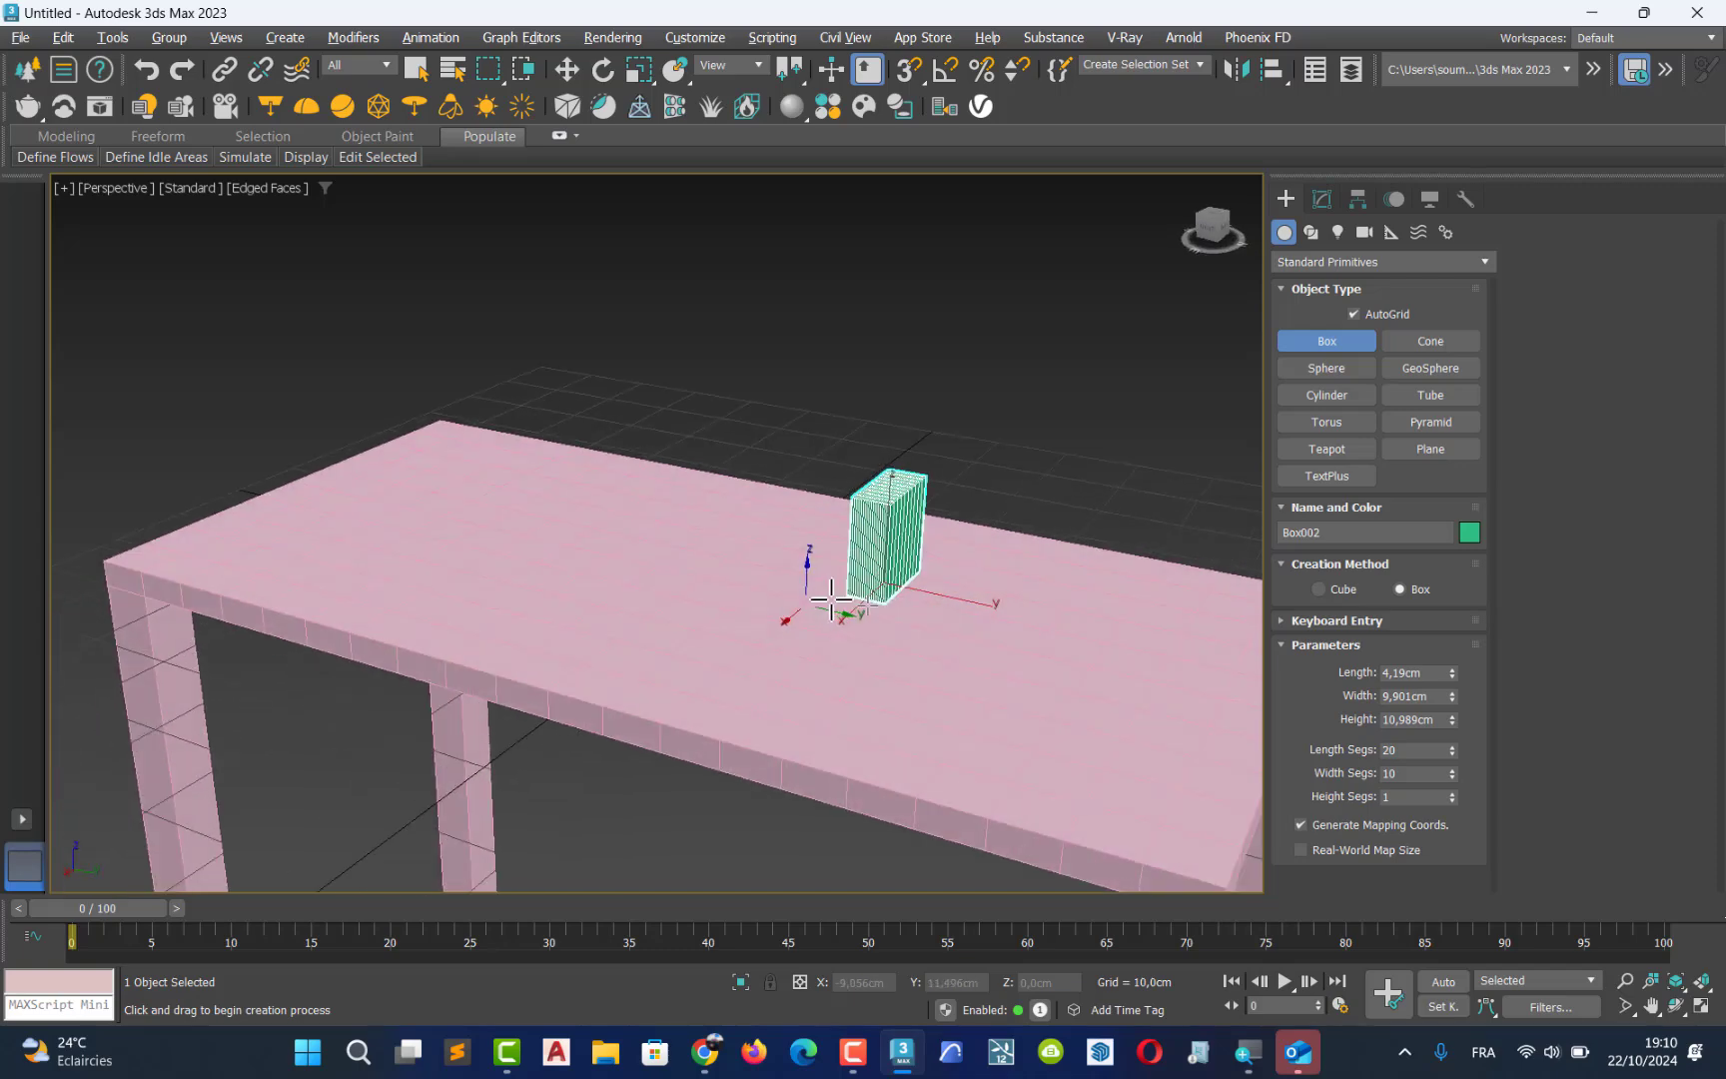
Place a teapot with a radius of about 12.7 cm on the tabletop and several small teapots on its surface
left_click(1355, 449)
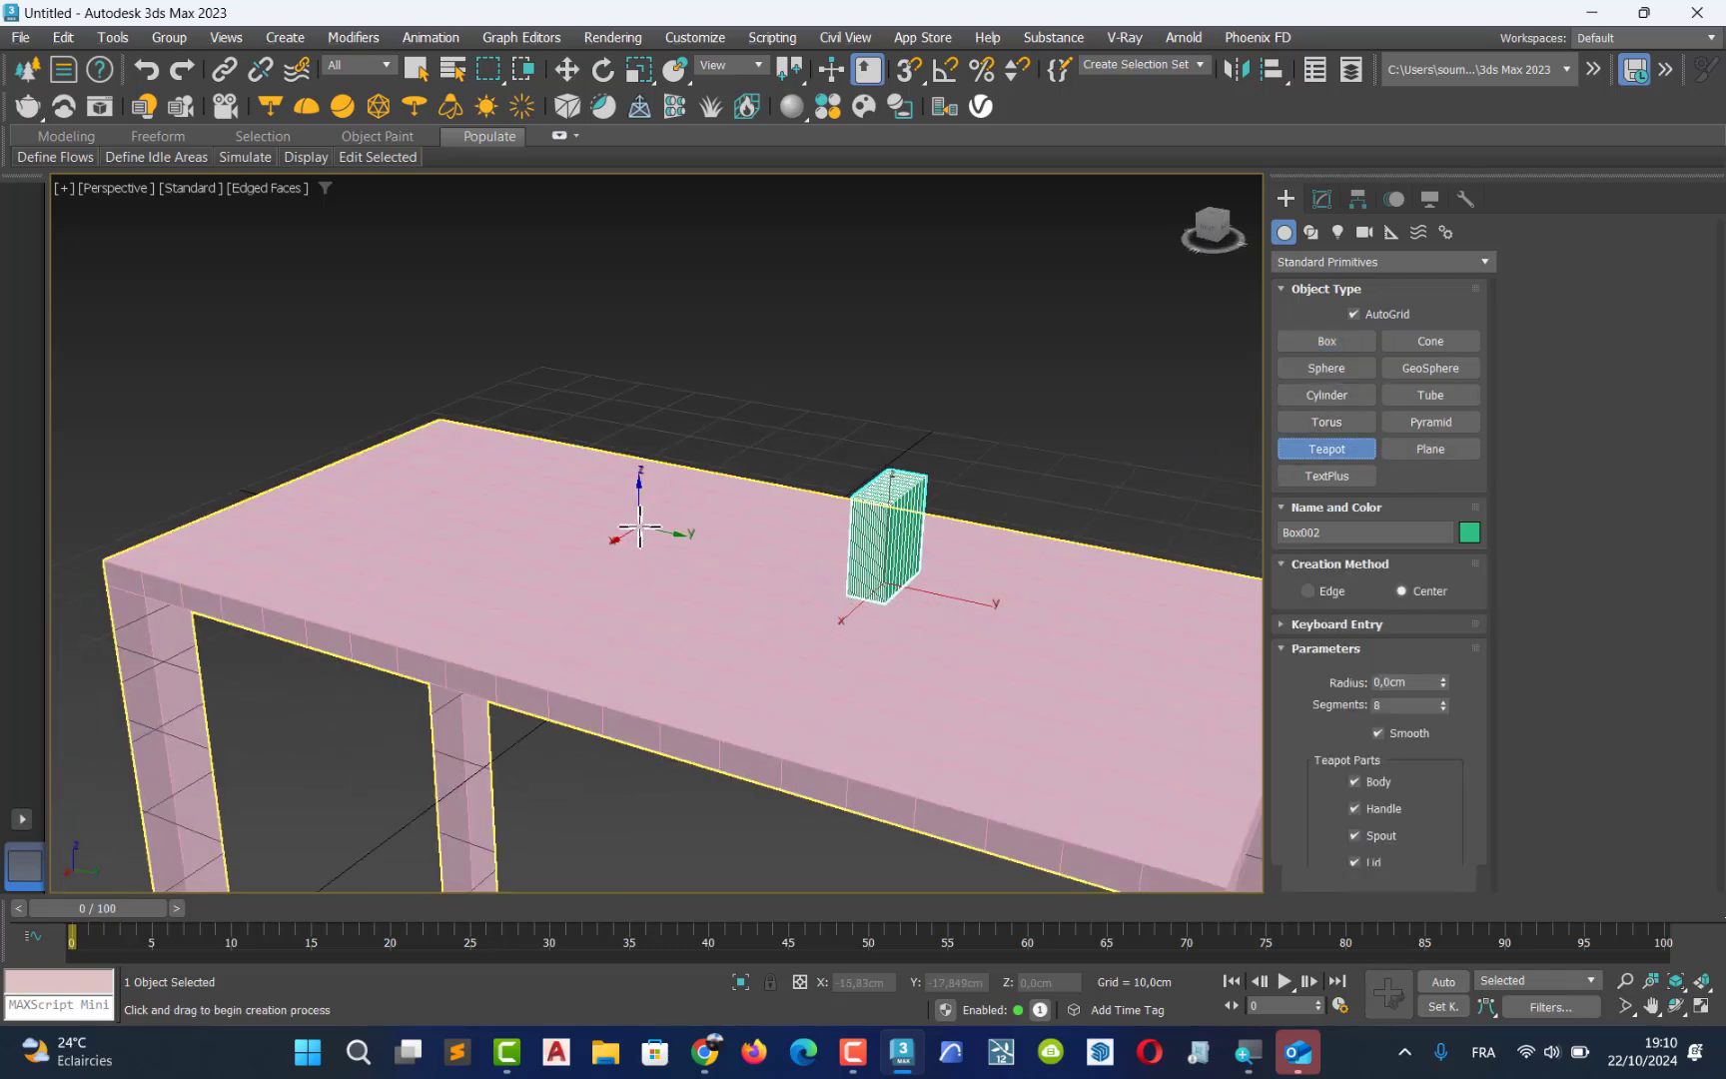
left_click_drag(637, 535, 625, 568)
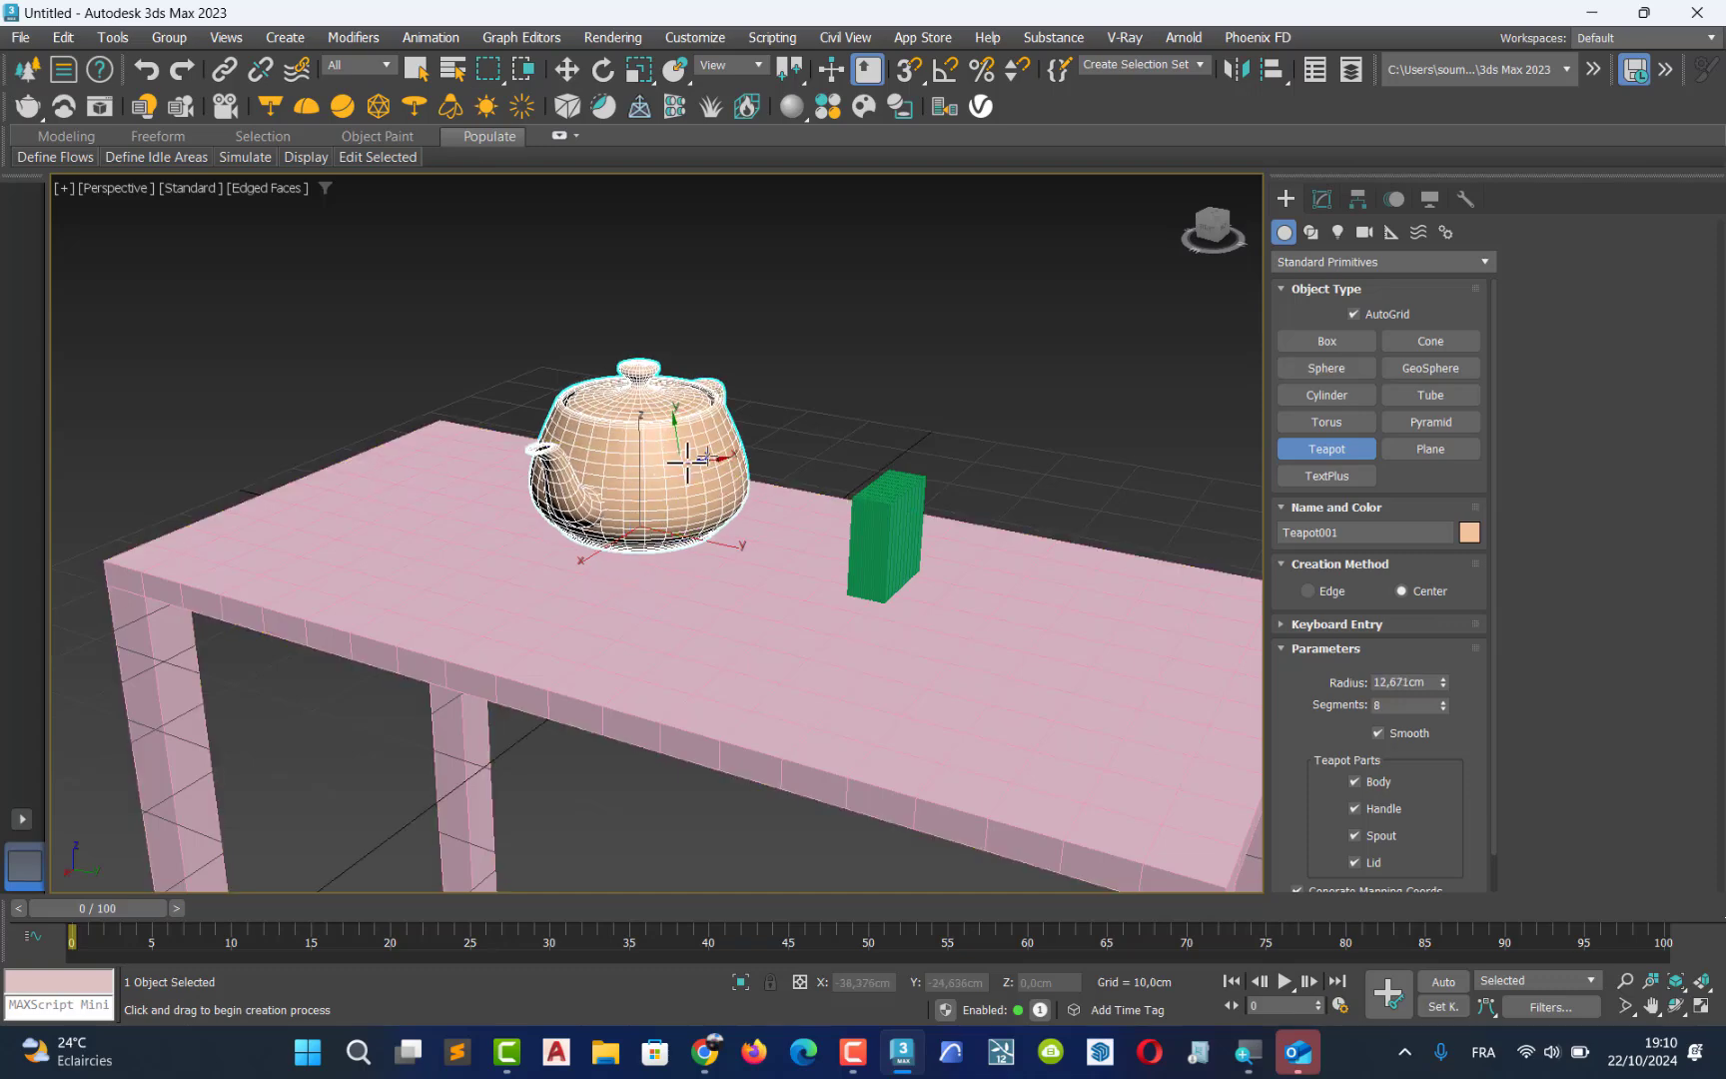
scroll(714, 451, "up", 3)
left_click_drag(725, 445, 621, 502)
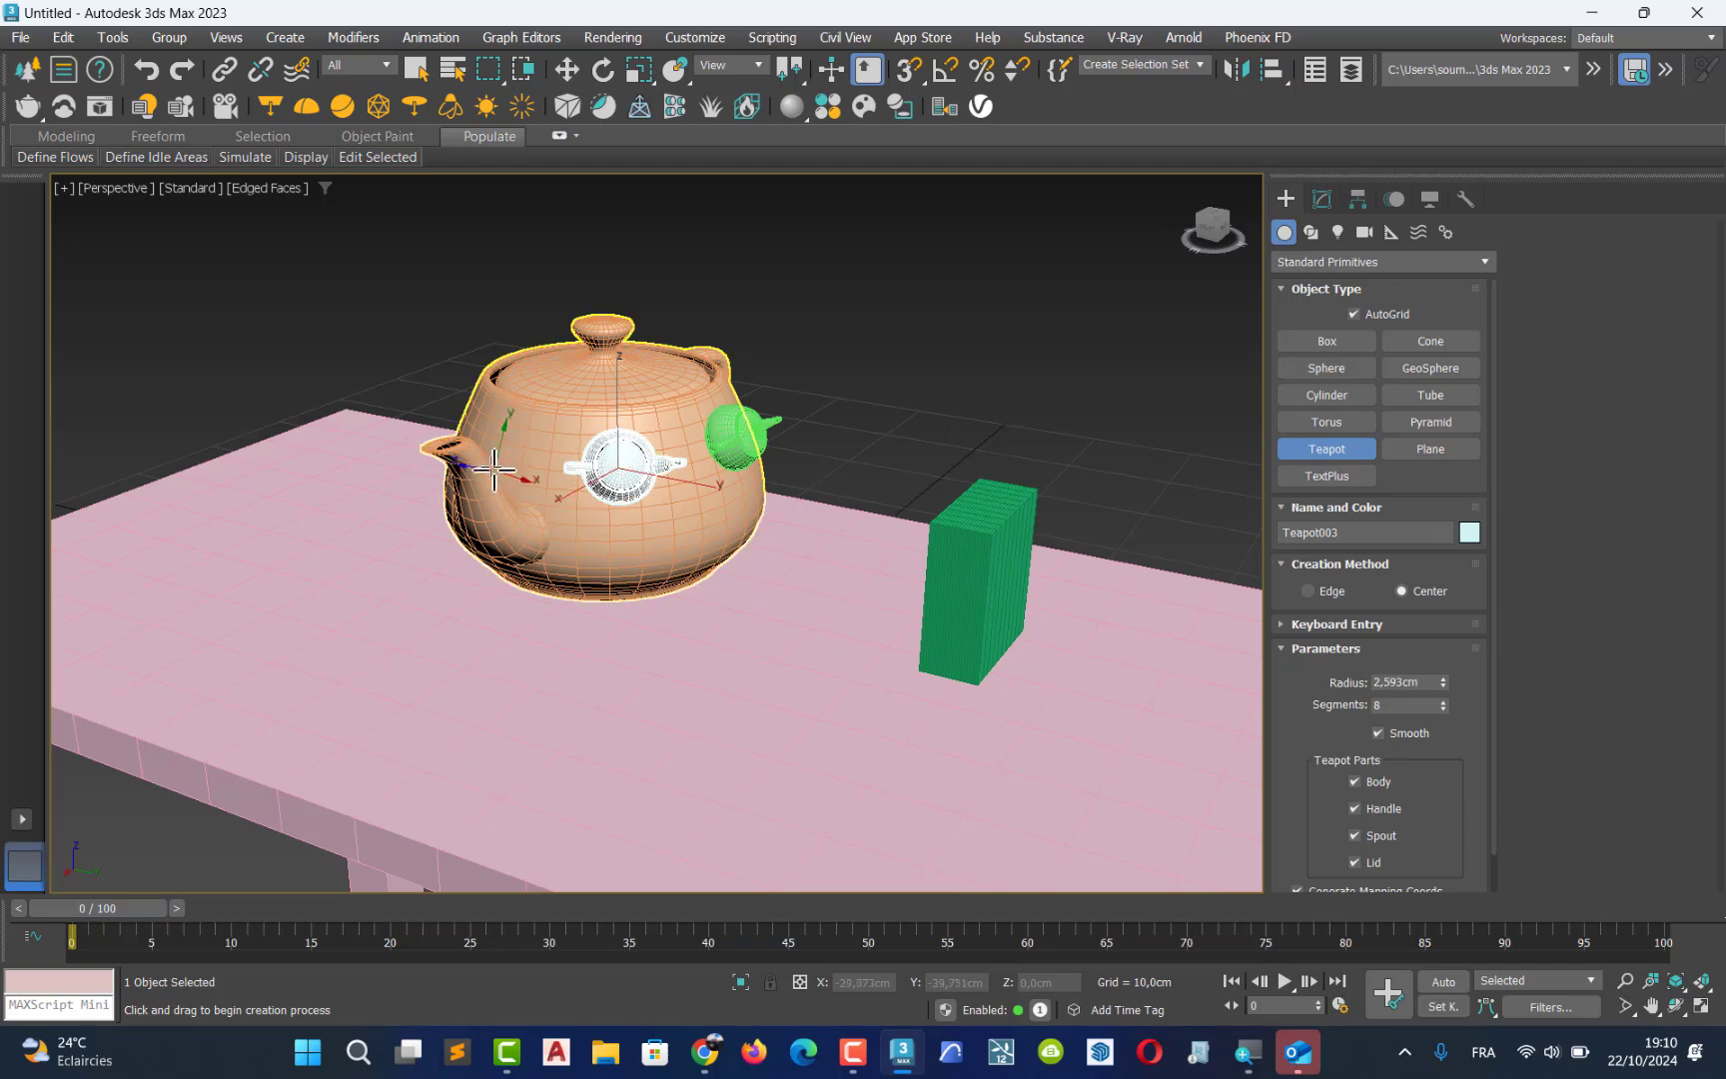
left_click_drag(507, 432, 513, 452)
left_click_drag(622, 390, 621, 398)
middle_click_drag(622, 398, 453, 469, "alt")
Undo all the teapots and the box on the tabletop, back to the bare table
key("ctrl+z")
key("ctrl+z")
key("ctrl+z")
key("ctrl+z")
key("ctrl+z")
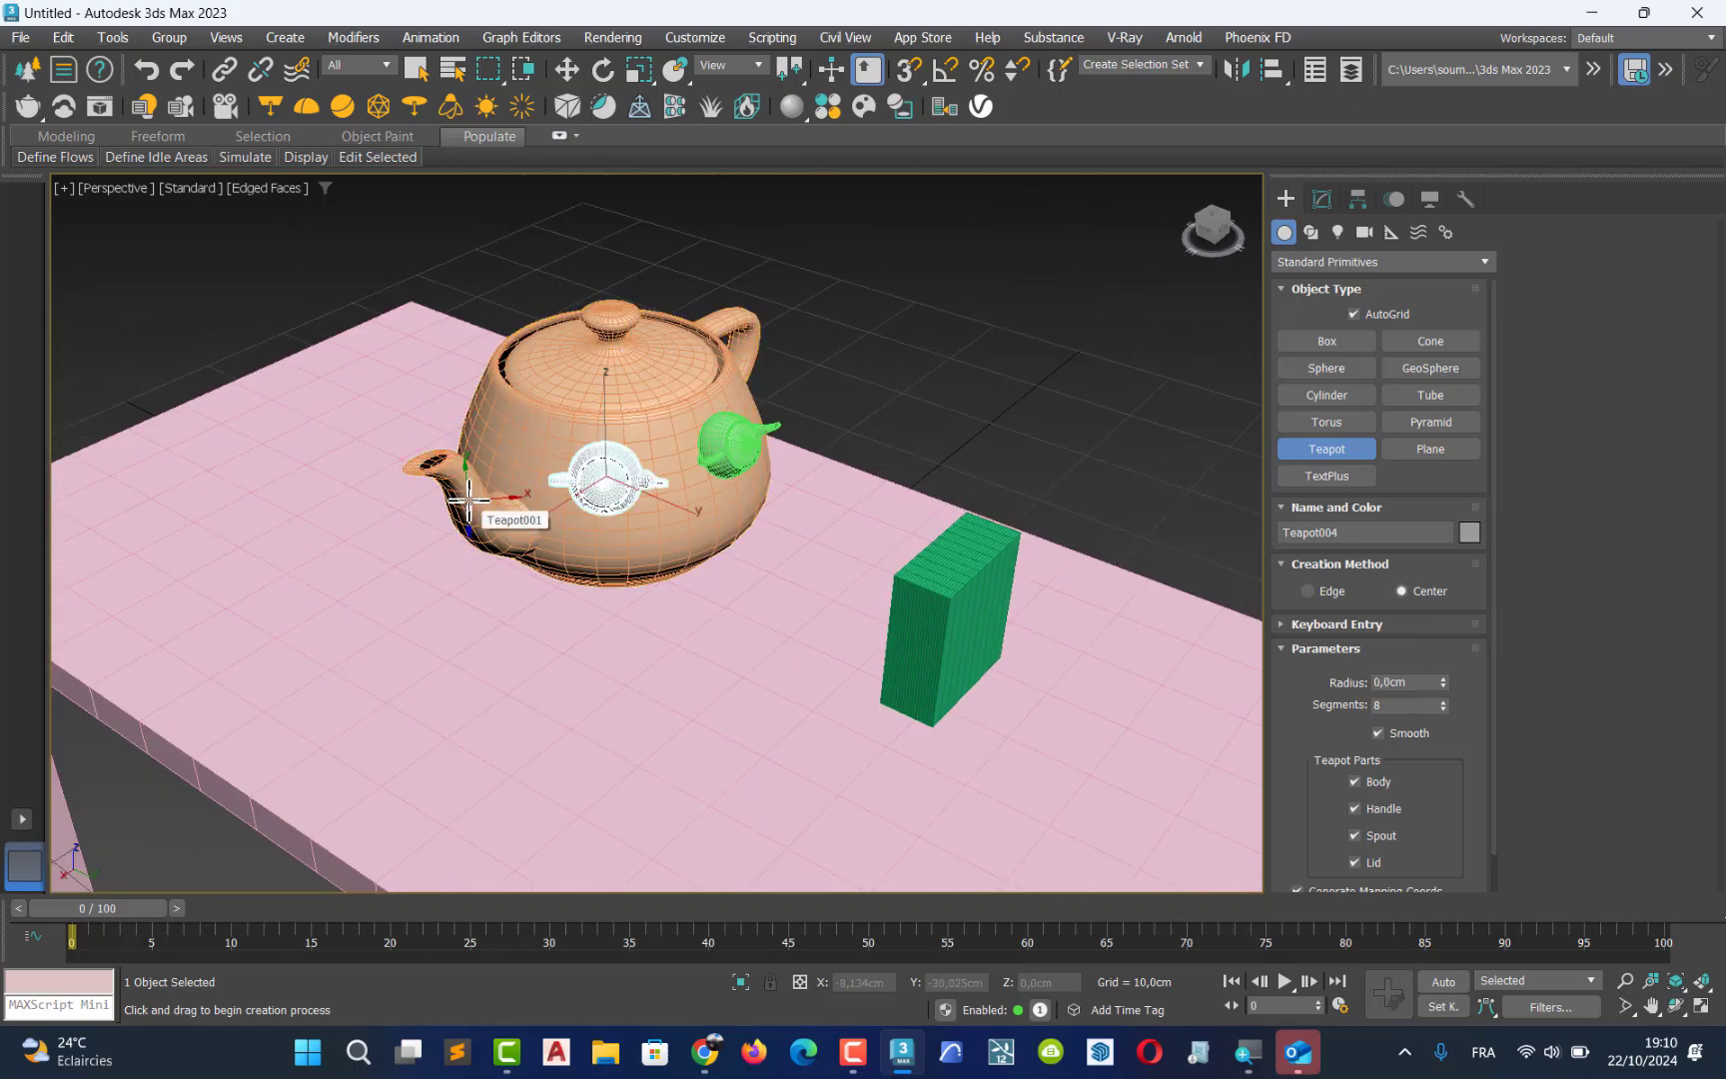
key("ctrl+z")
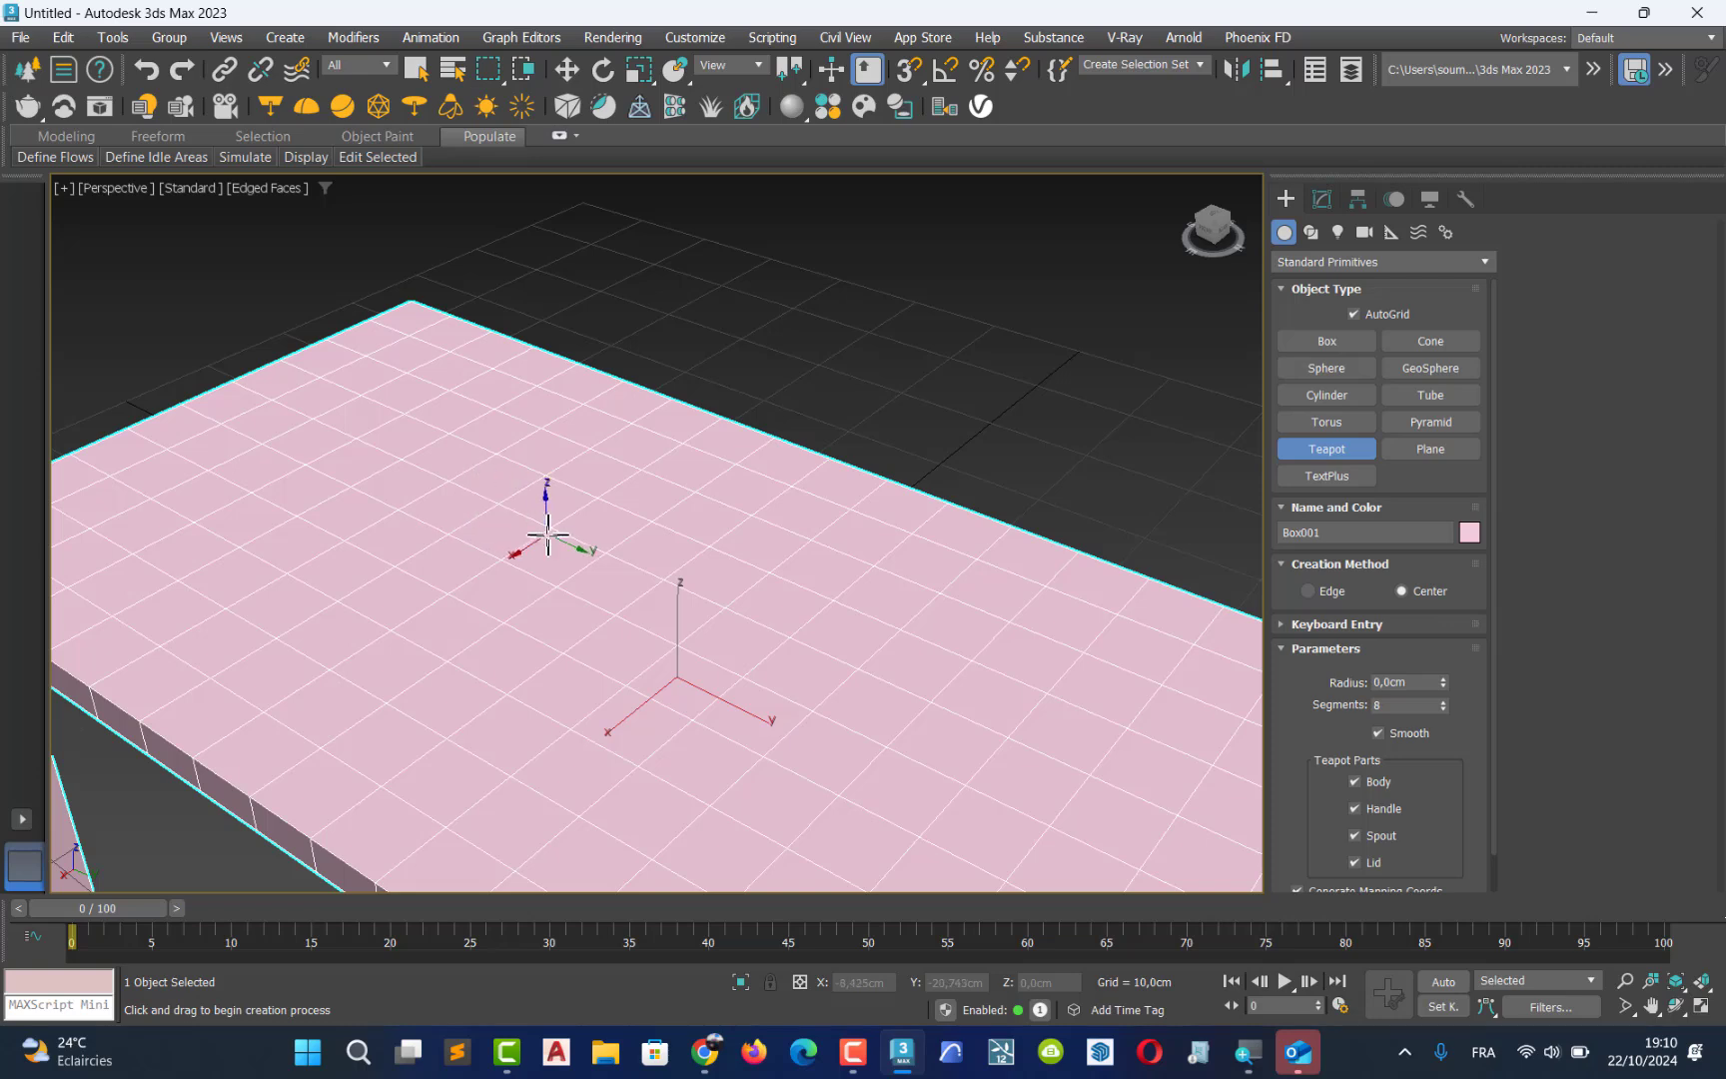
Create a cone on the tabletop with a base radius of about 4.7 cm, top radius 0 and height about 17.5 cm
middle_click_drag(545, 520, 482, 521)
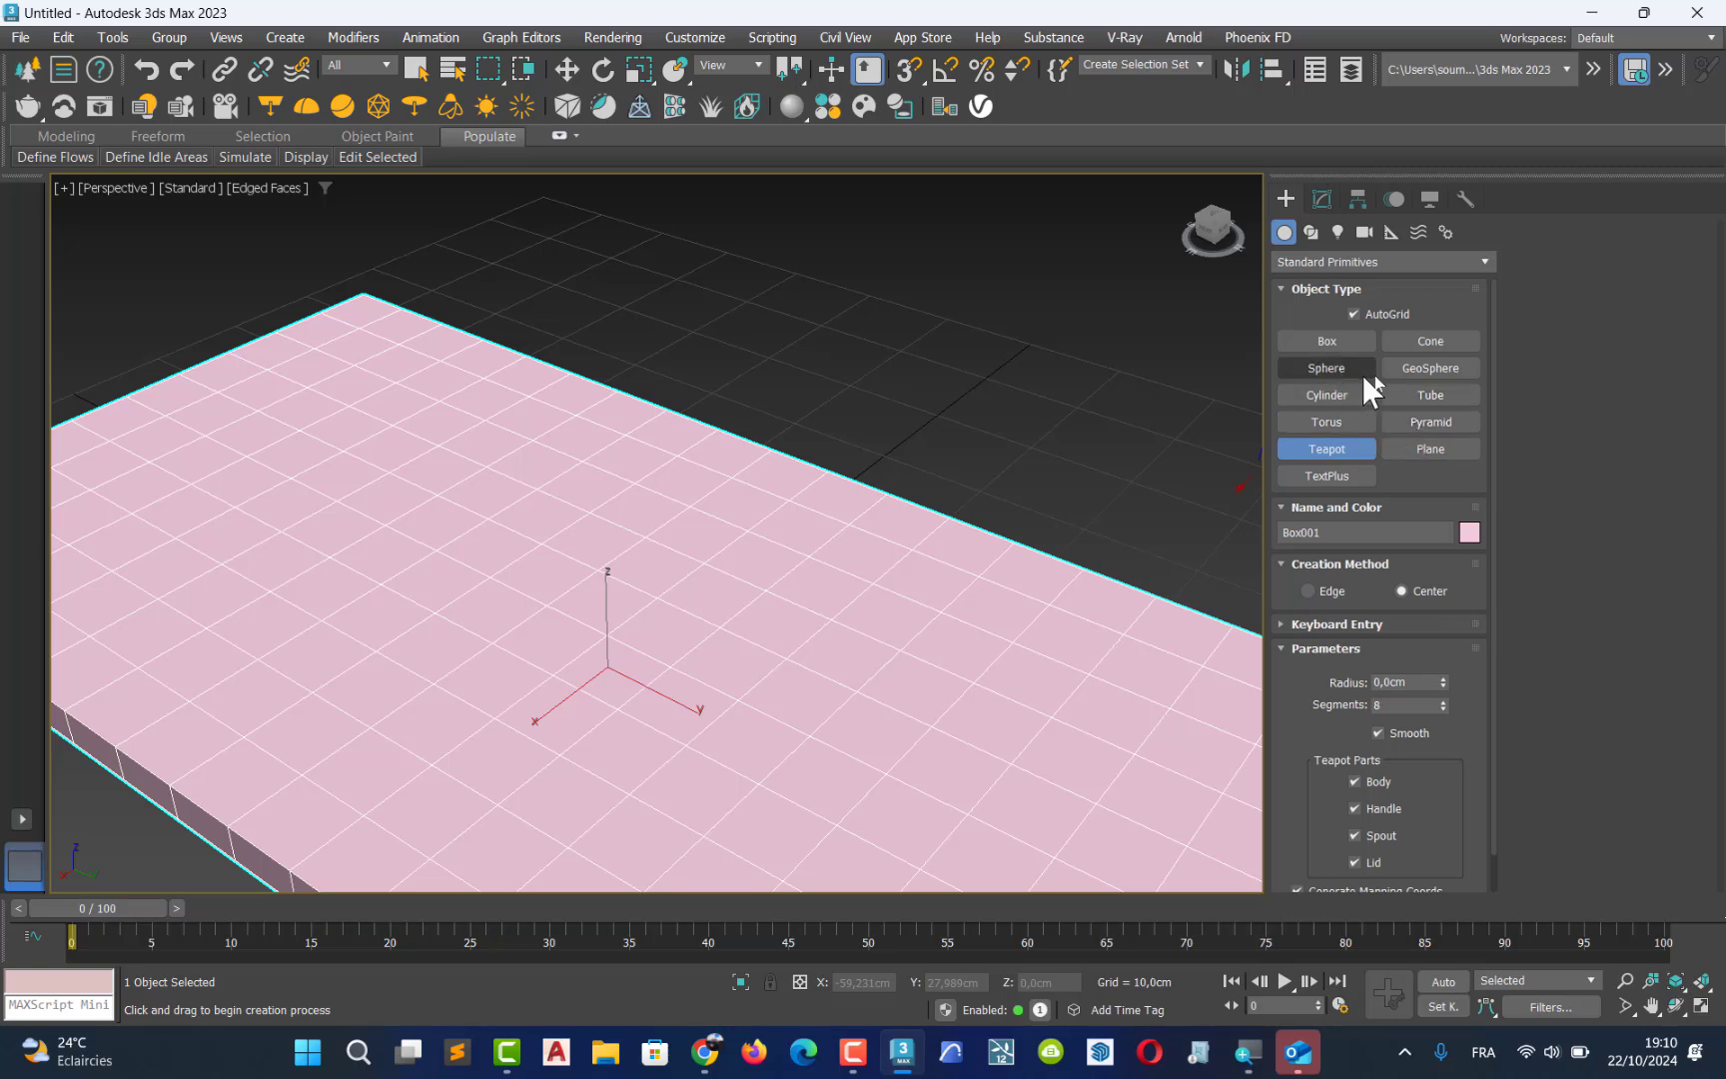
left_click(1426, 423)
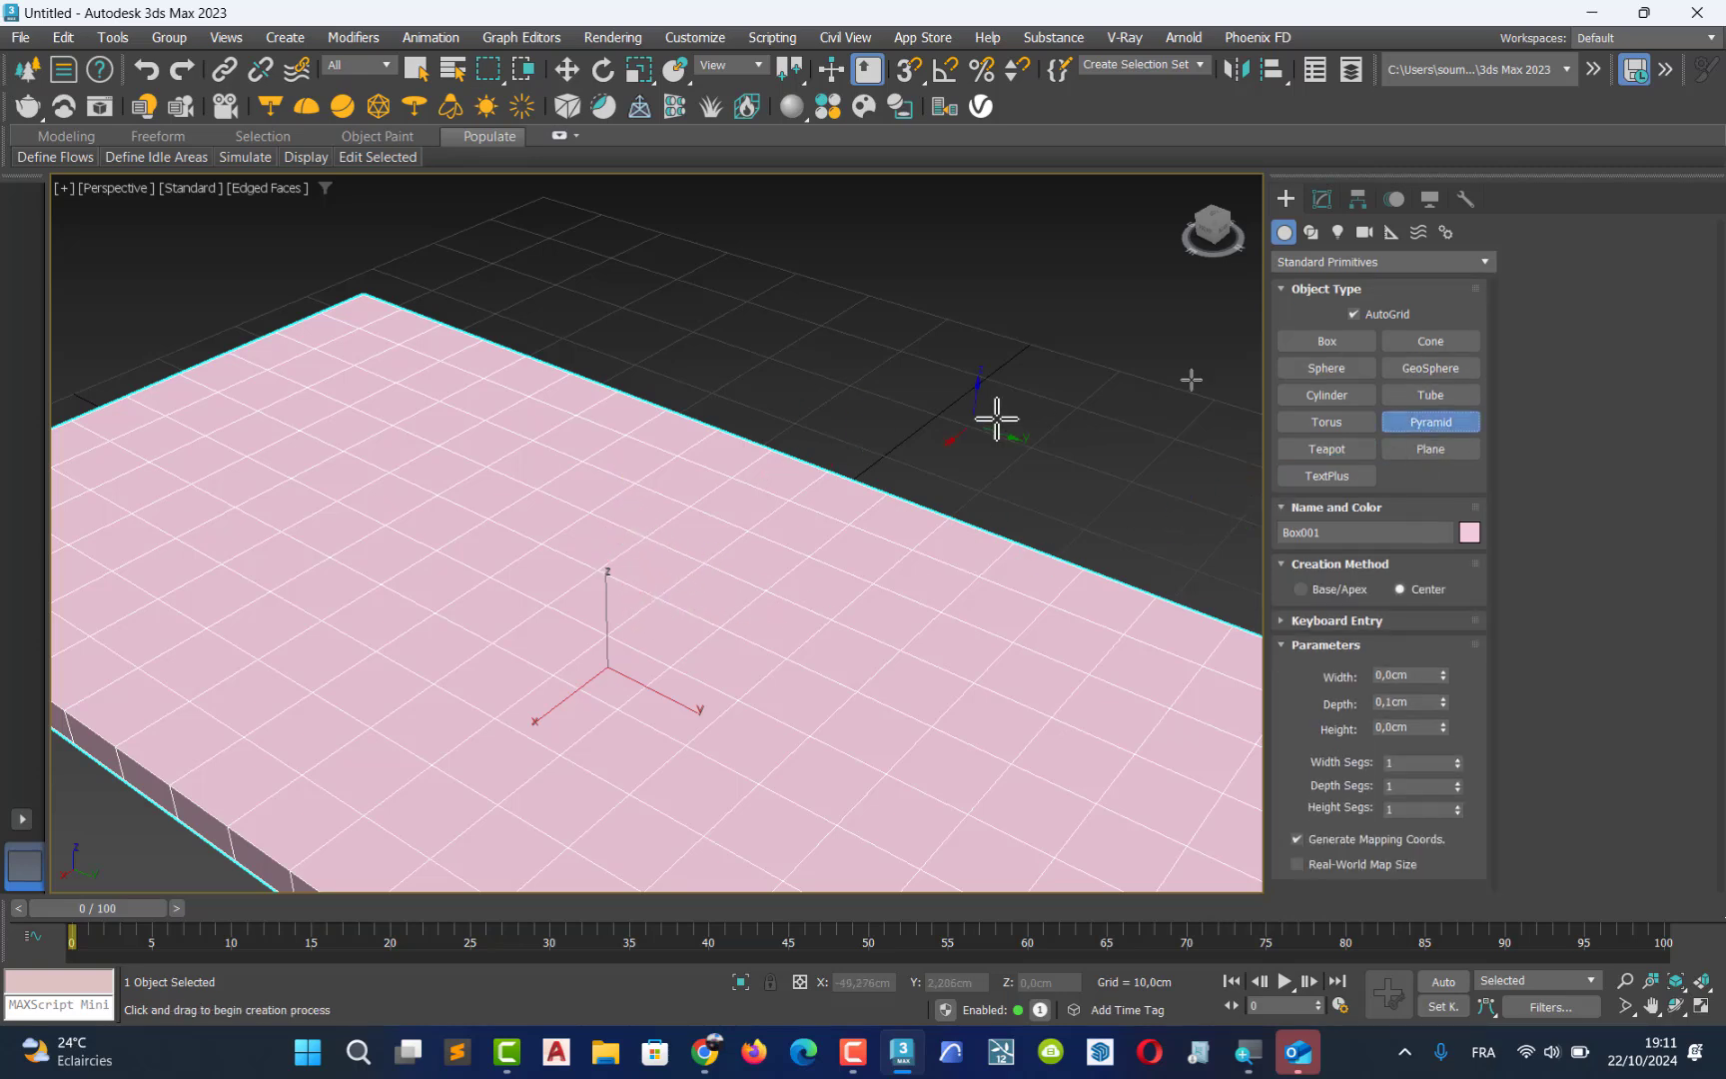
left_click(1444, 338)
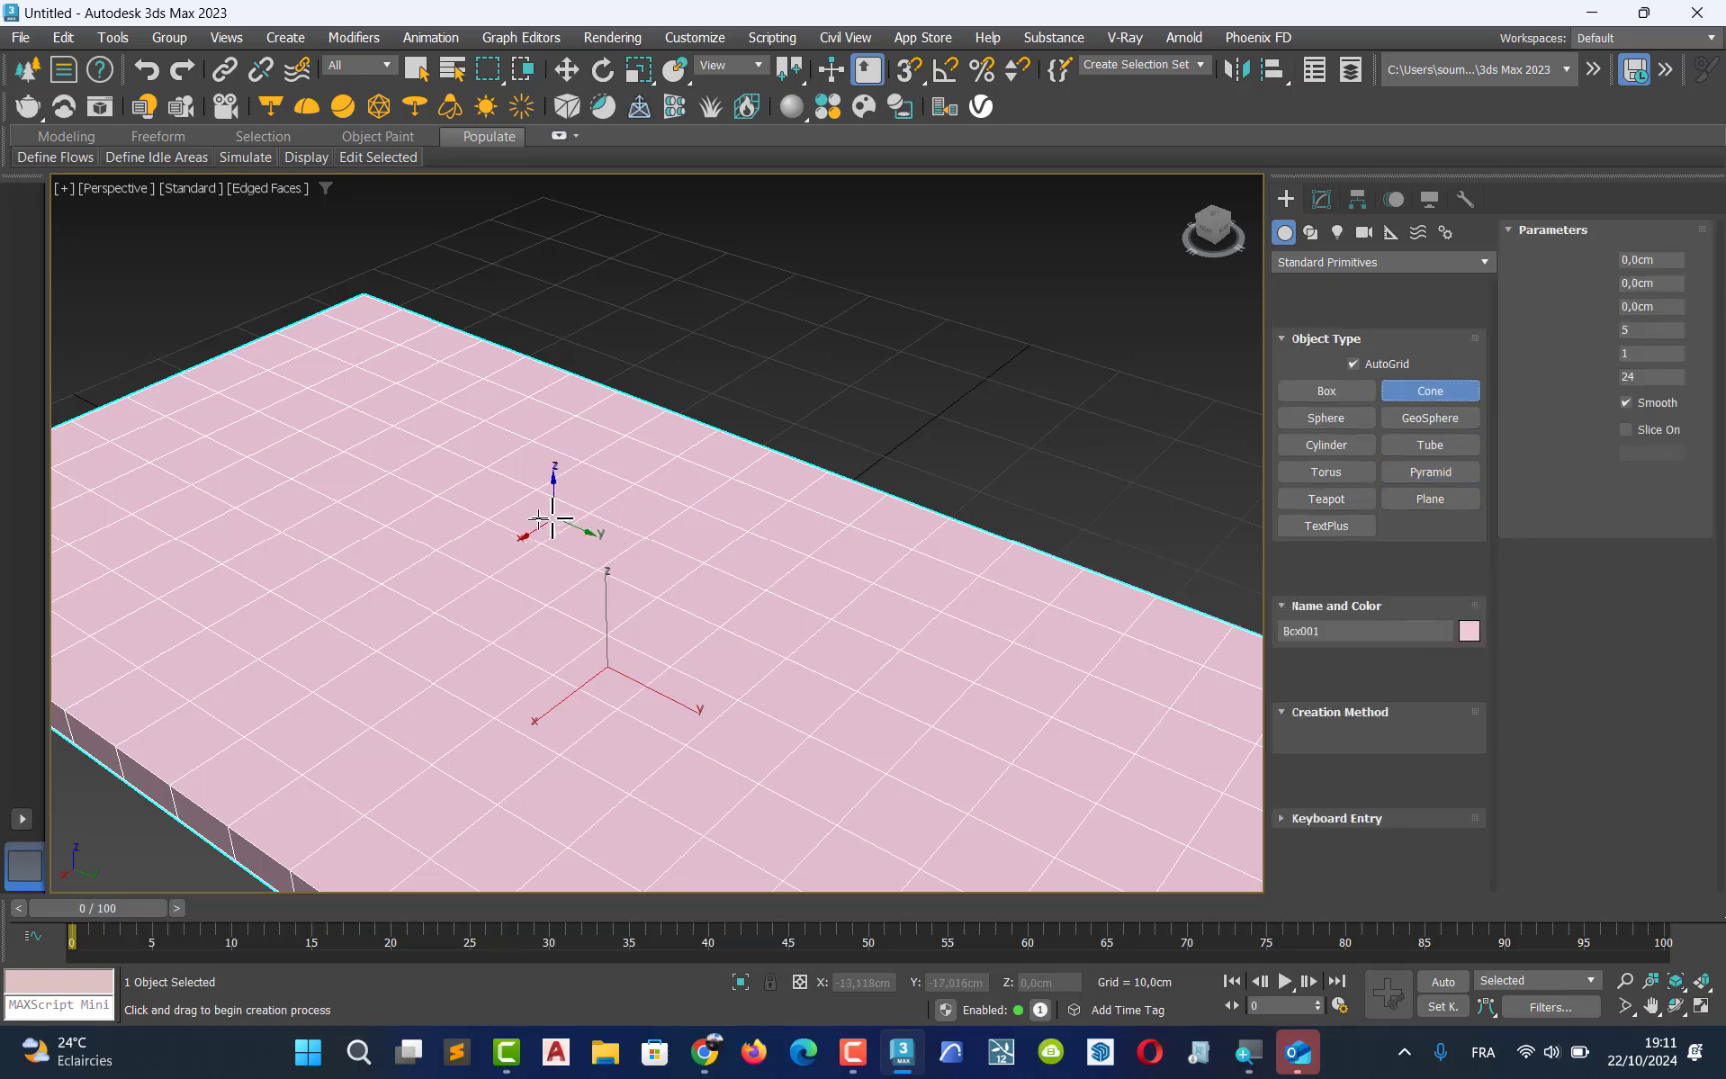
left_click_drag(503, 522, 495, 553)
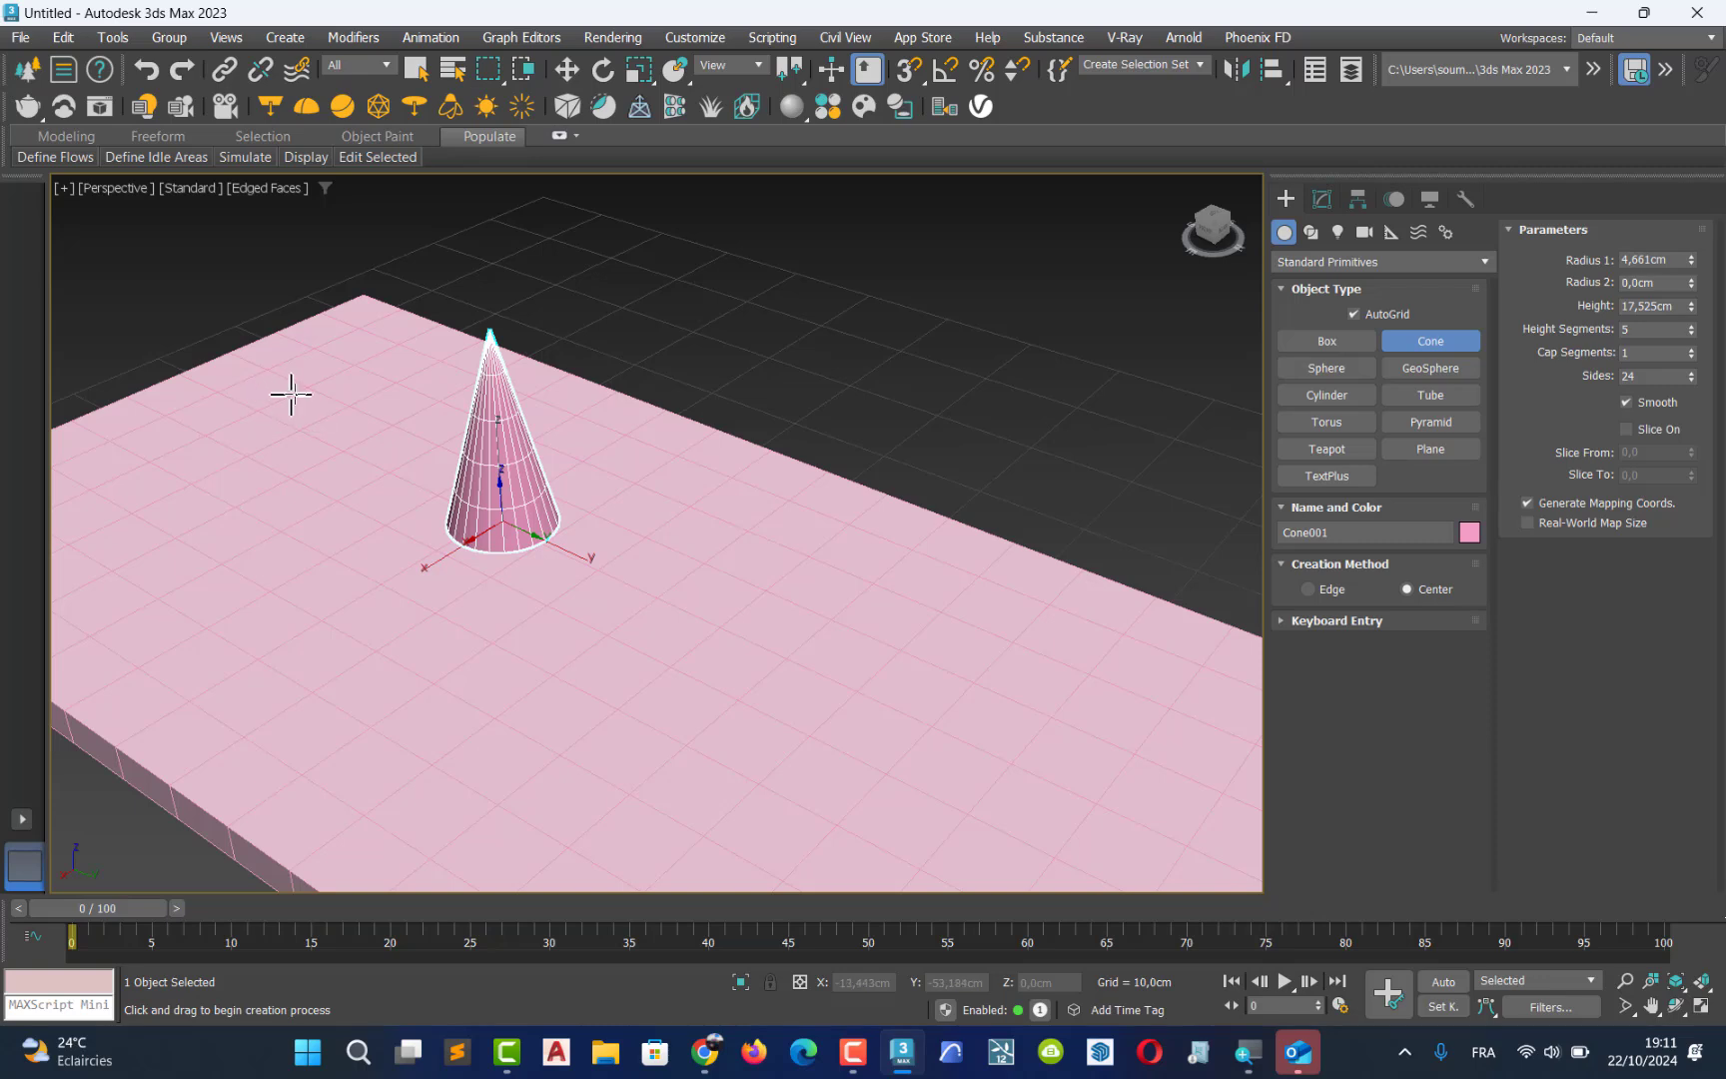
Finish the cone with a top radius of about 1.2 cm and set its base radius to 6 cm
left_click(365, 380)
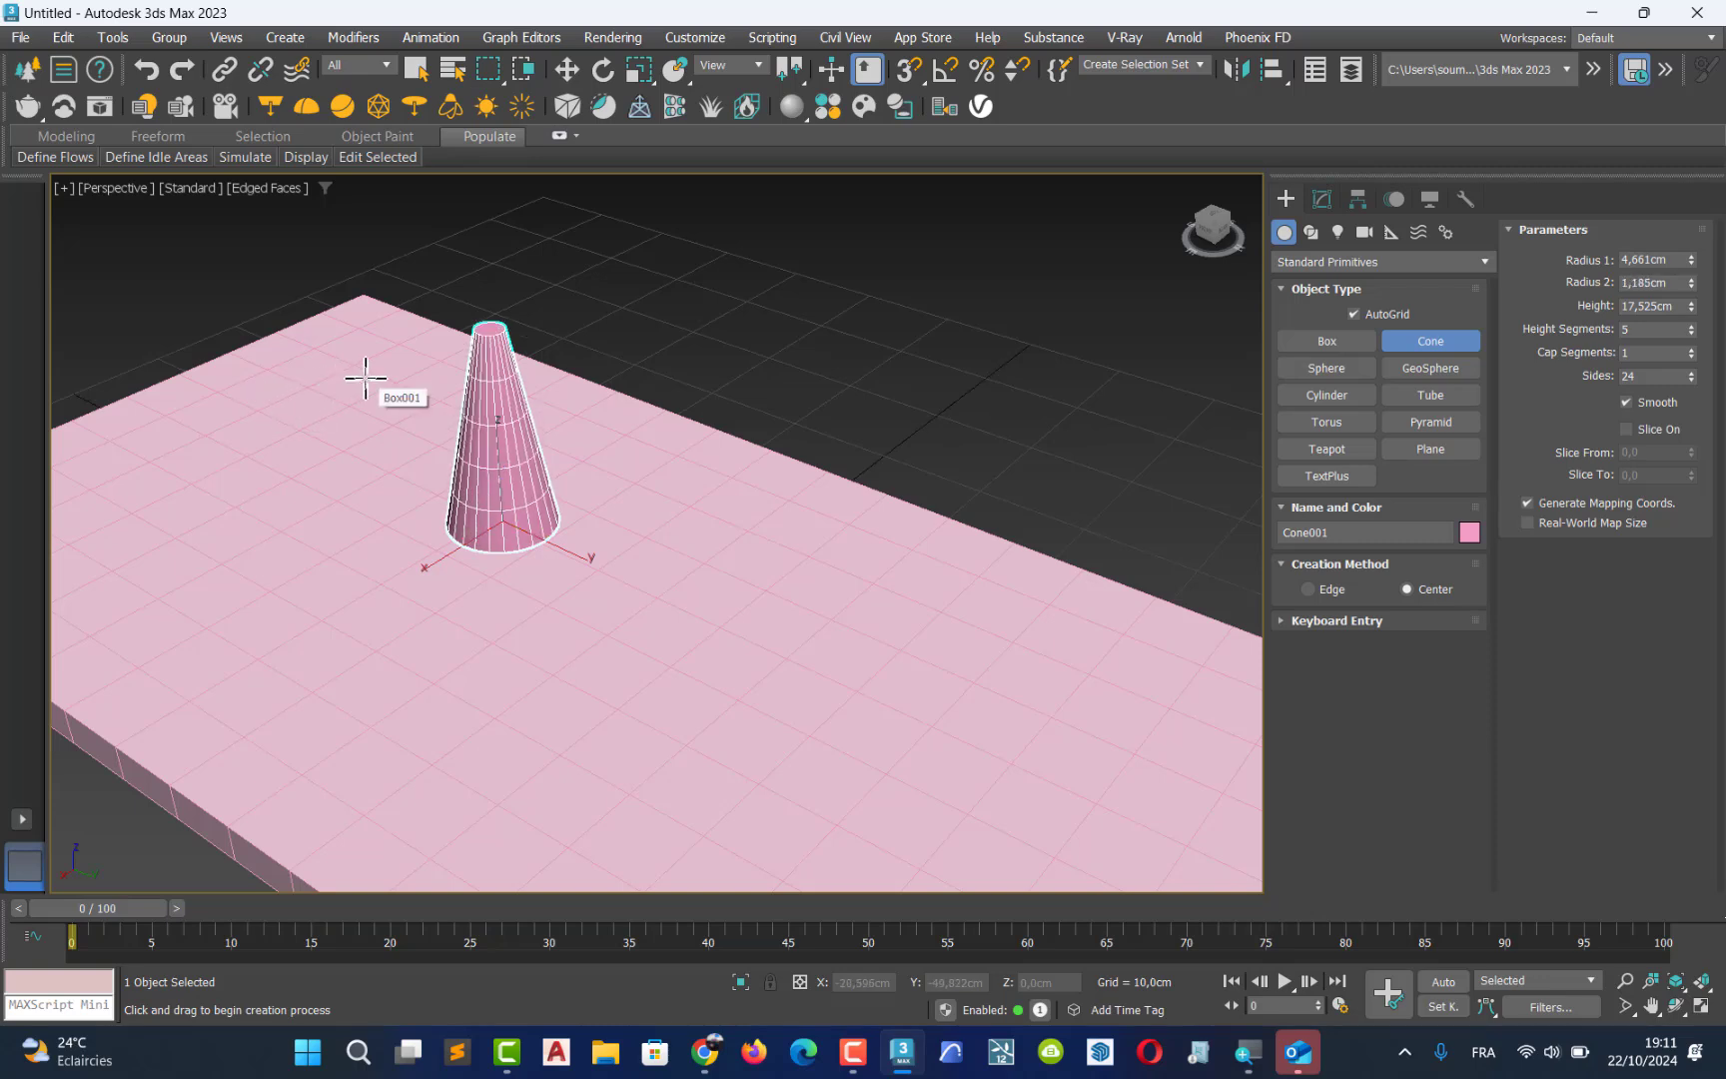
middle_click_drag(499, 455, 481, 493)
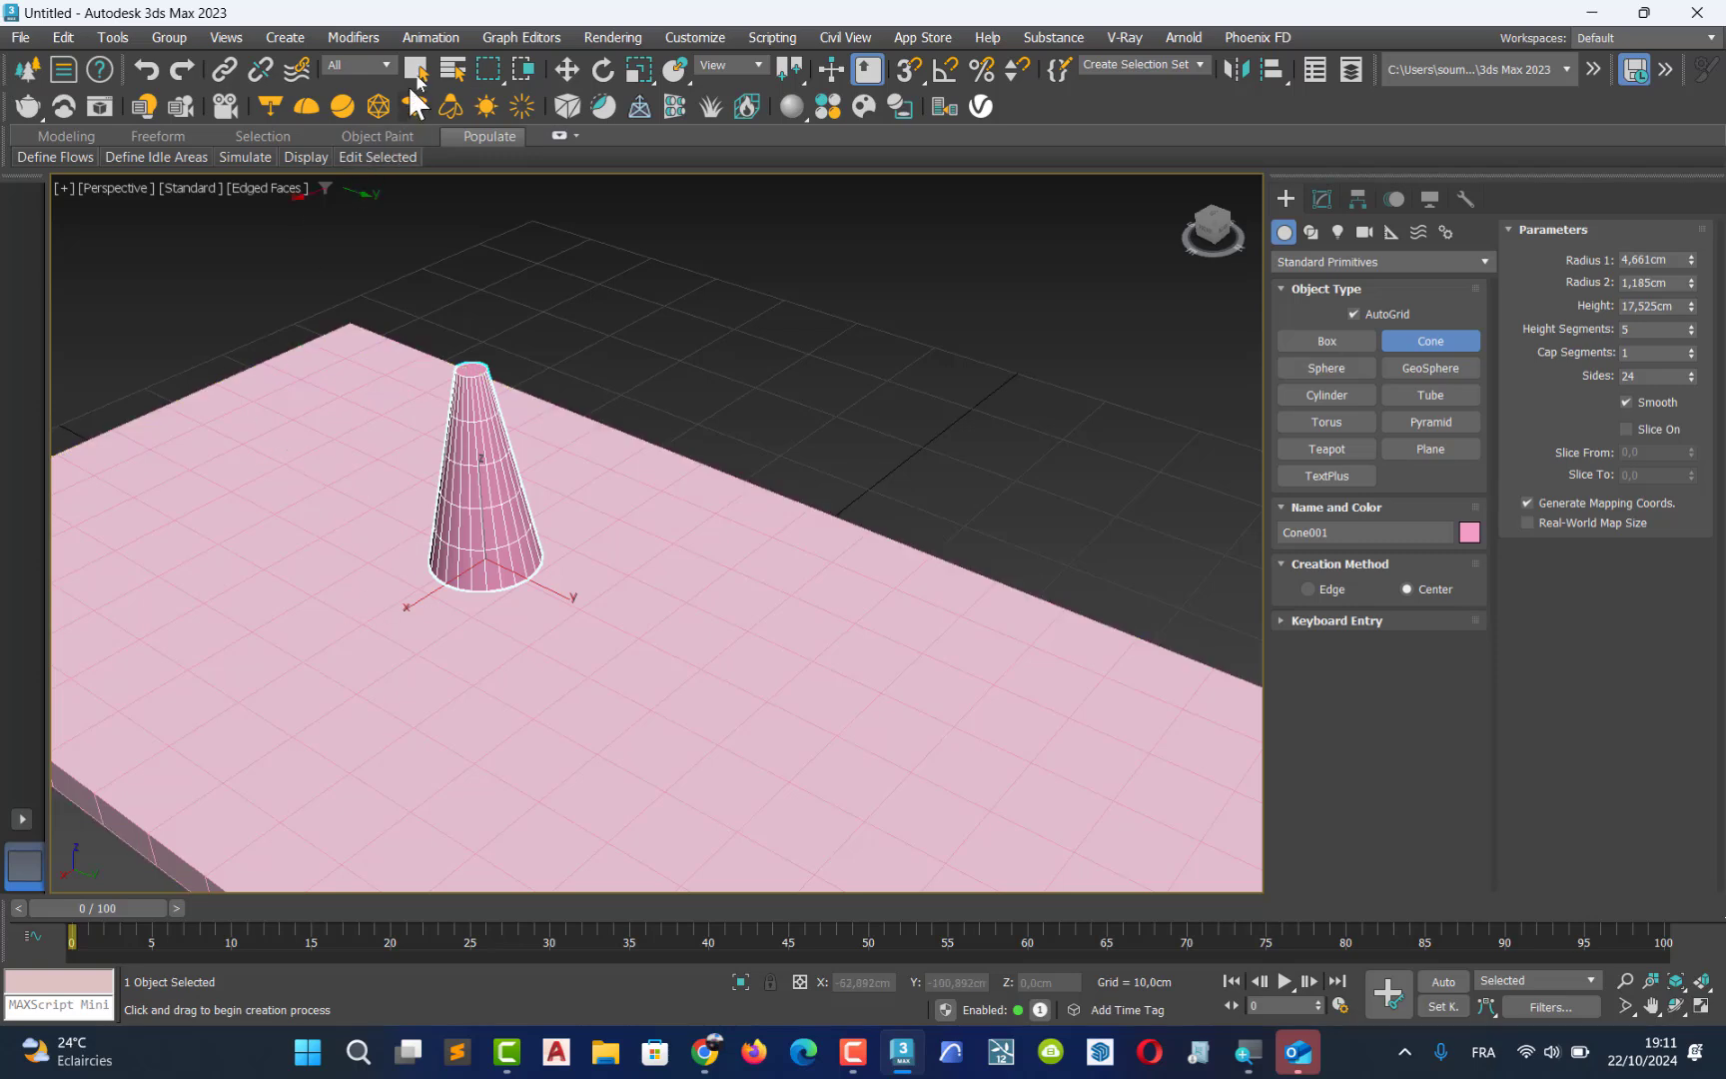
left_click(575, 72)
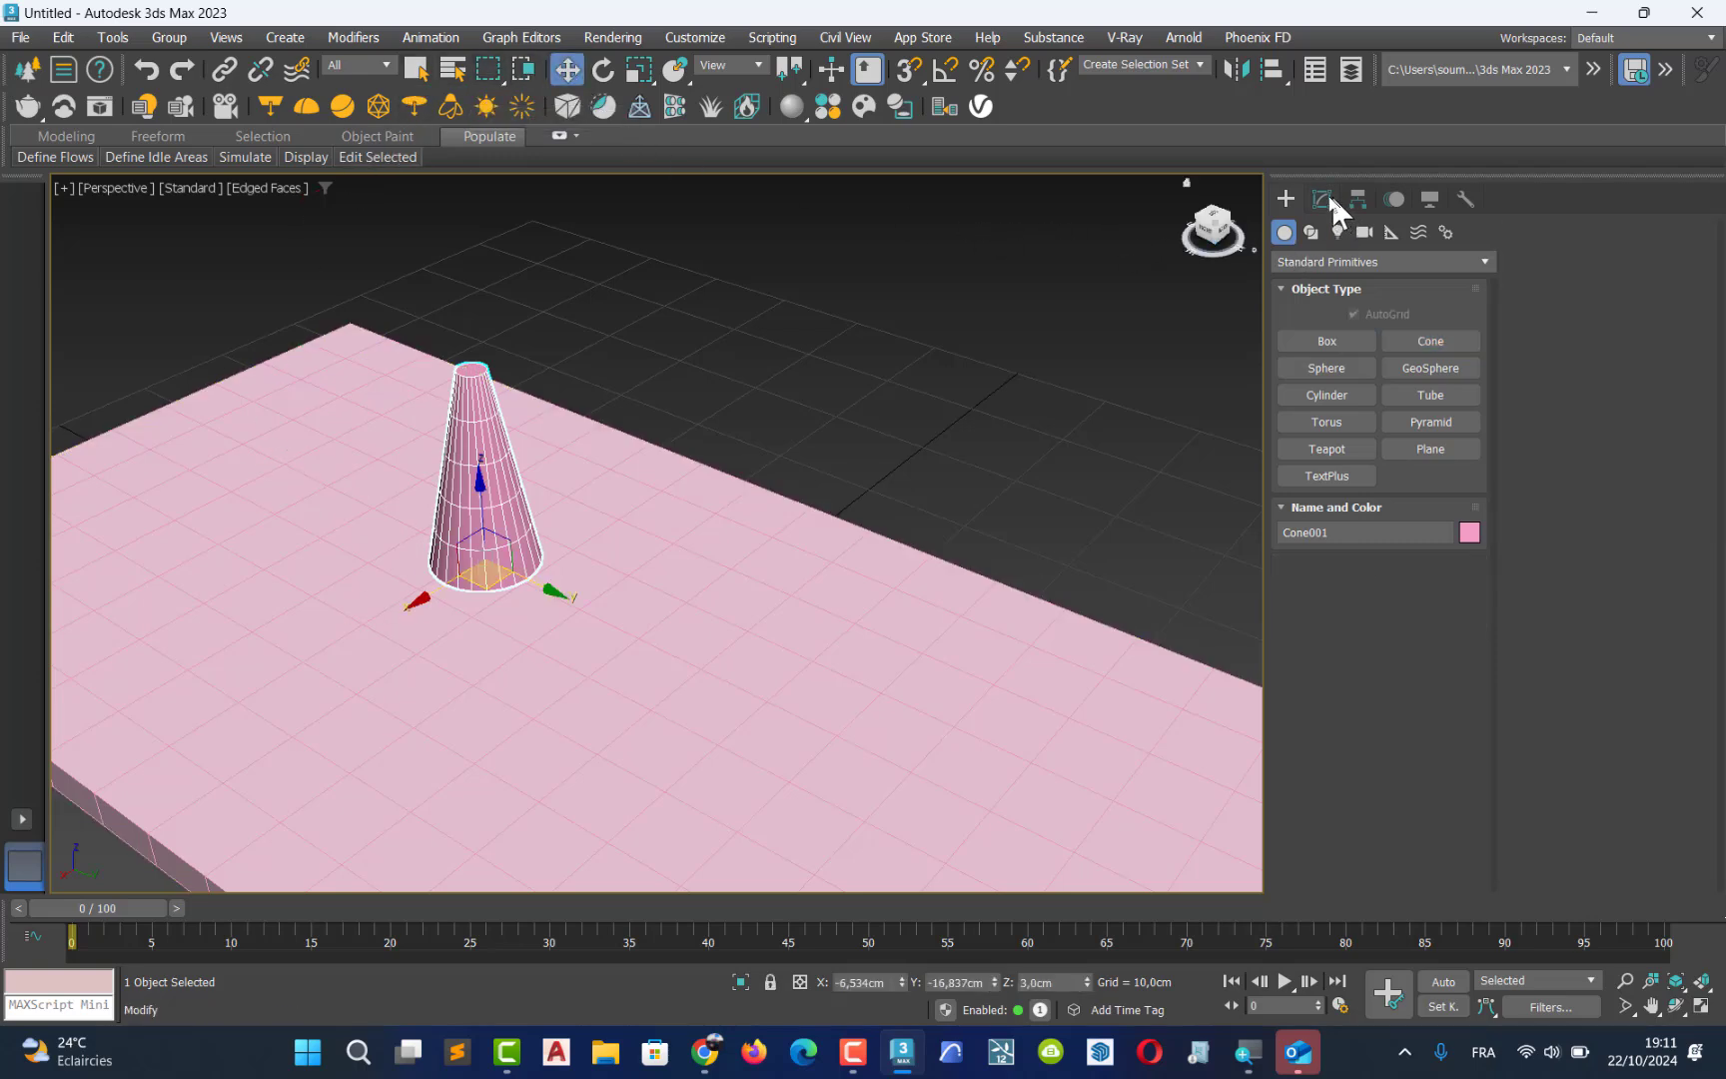
left_click(1322, 199)
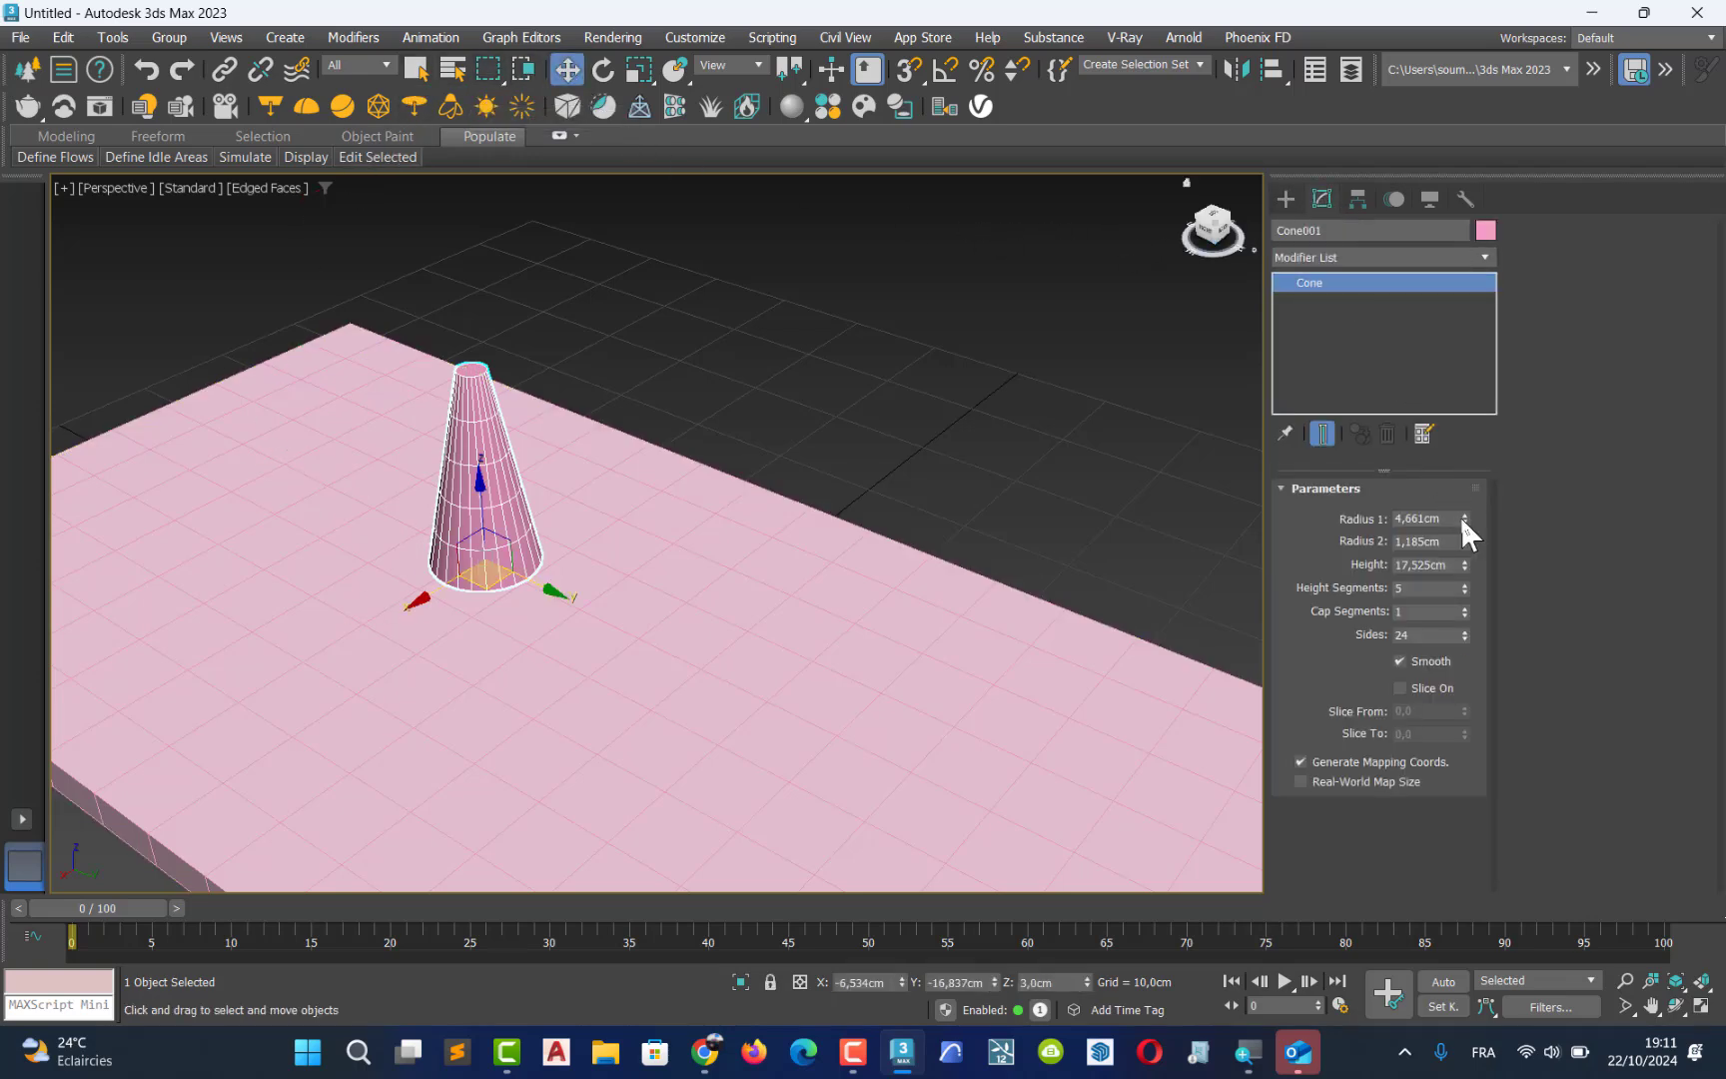
mouse_move(1458, 515)
left_mouse_down()
mouse_move(1457, 476)
mouse_move(1454, 508)
mouse_move(1425, 516)
left_mouse_up()
type("6")
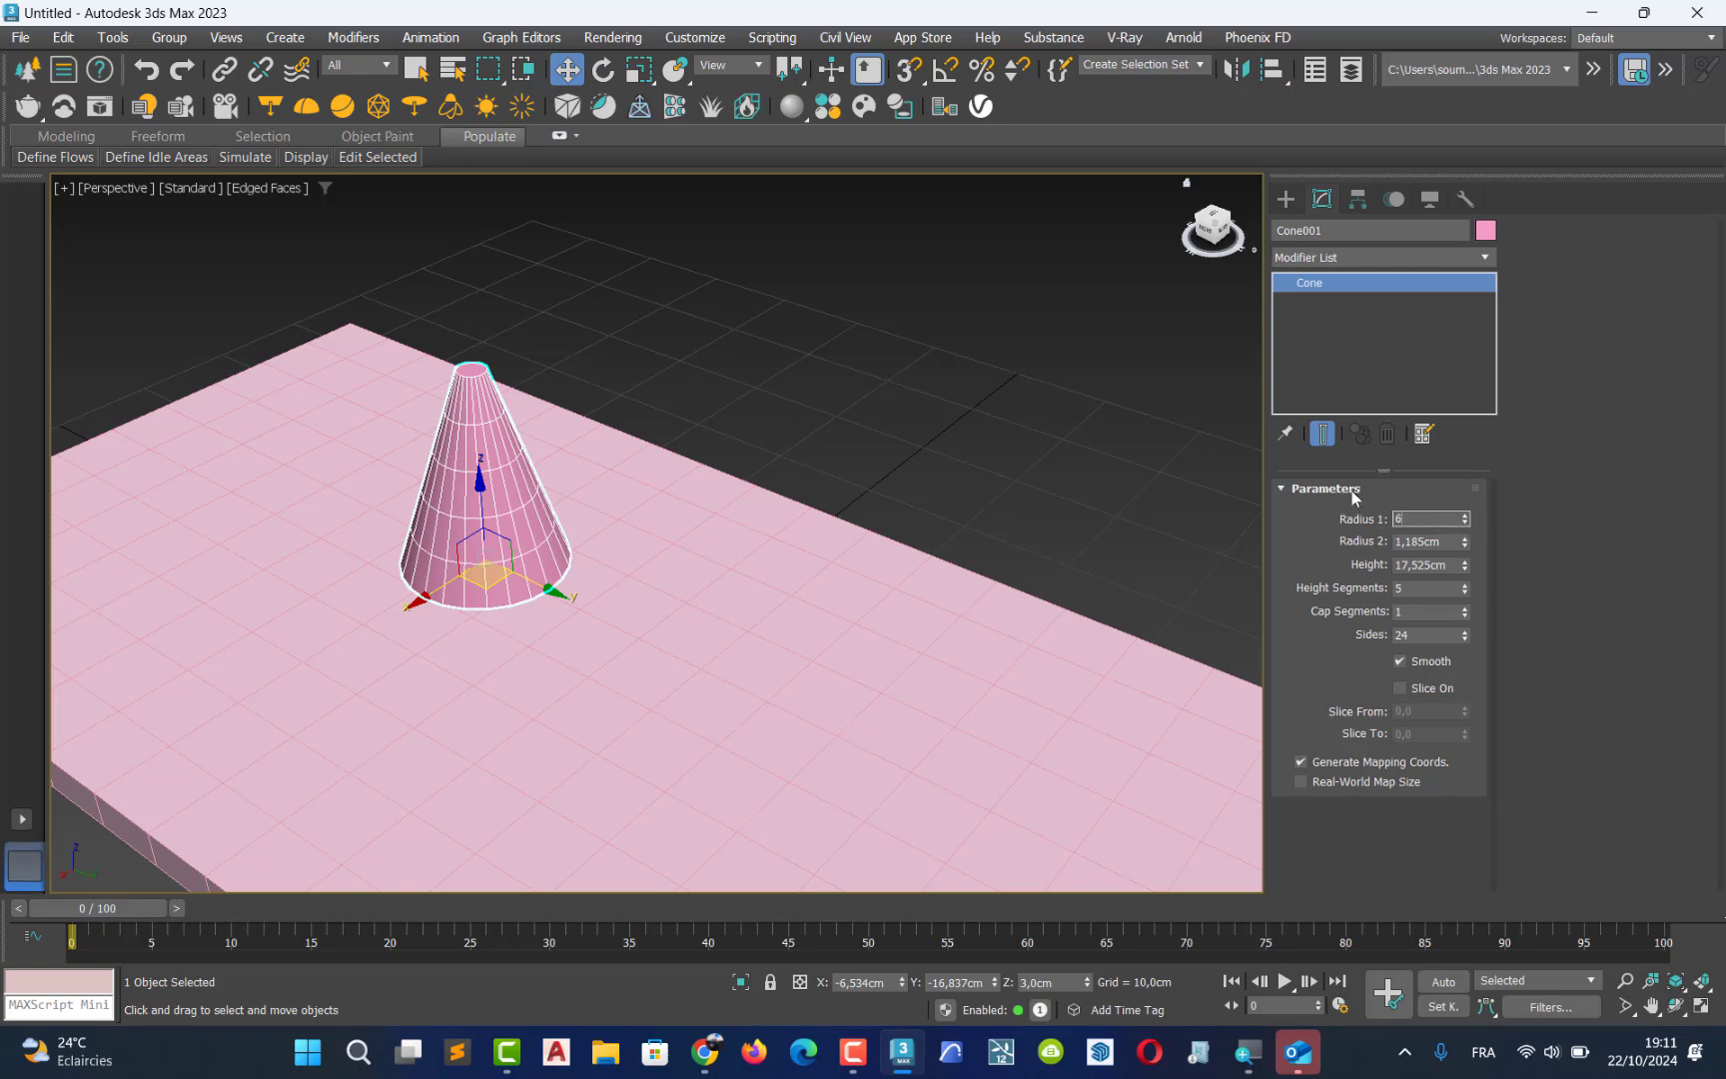
key("Return")
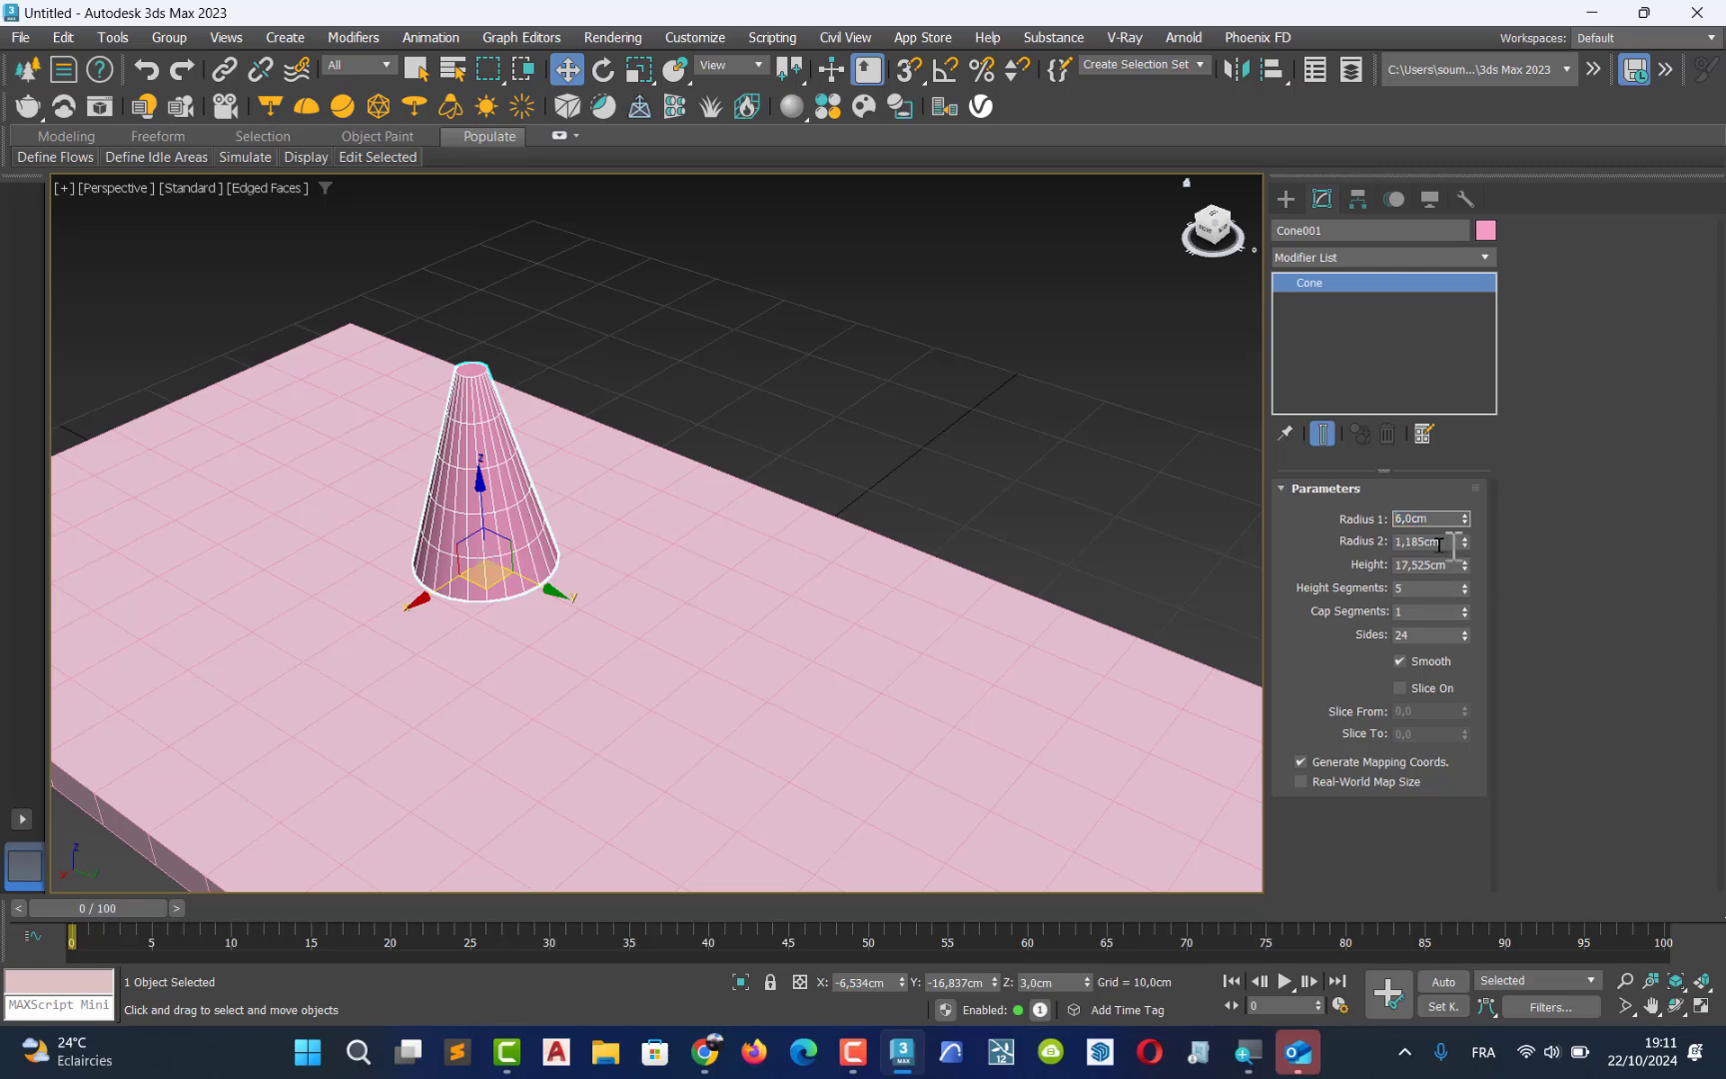
Try top radii of 2 cm and 1 cm on the cone and settle on 0 cm for a pointed tip
key("Tab")
type("2")
key("Return")
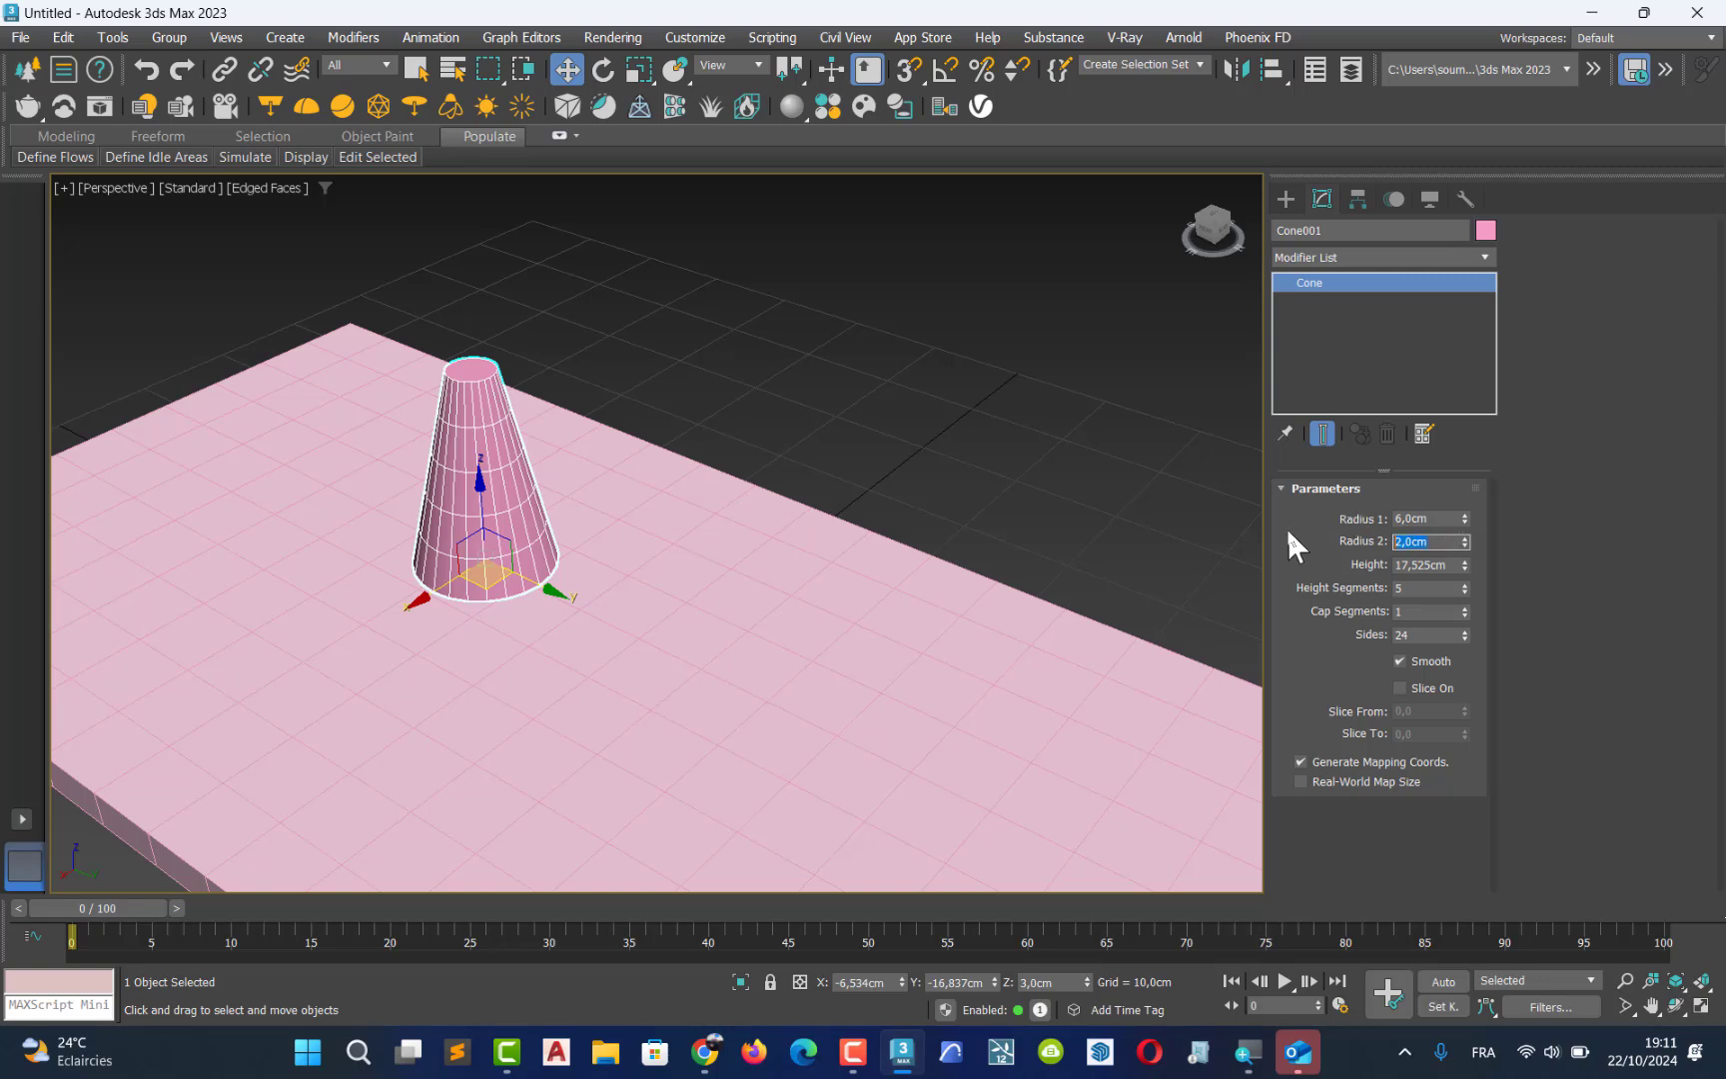
type("1")
key("Return")
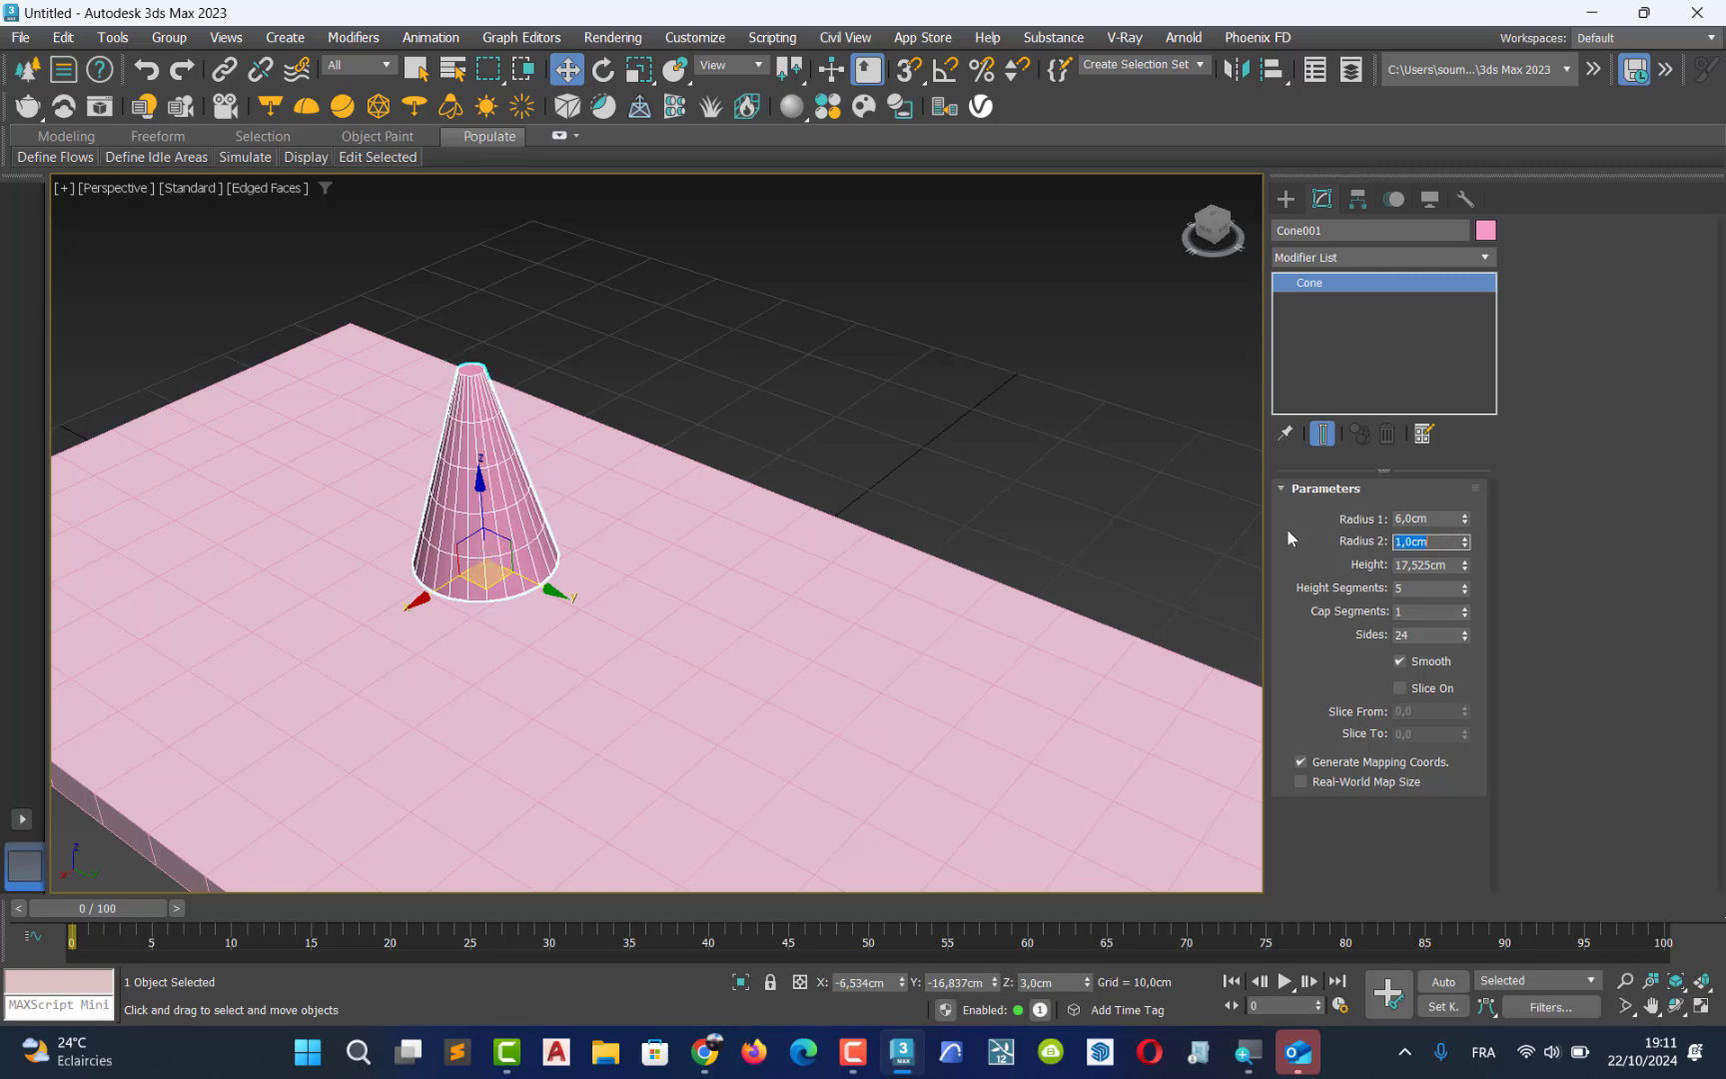
type("0")
key("Return")
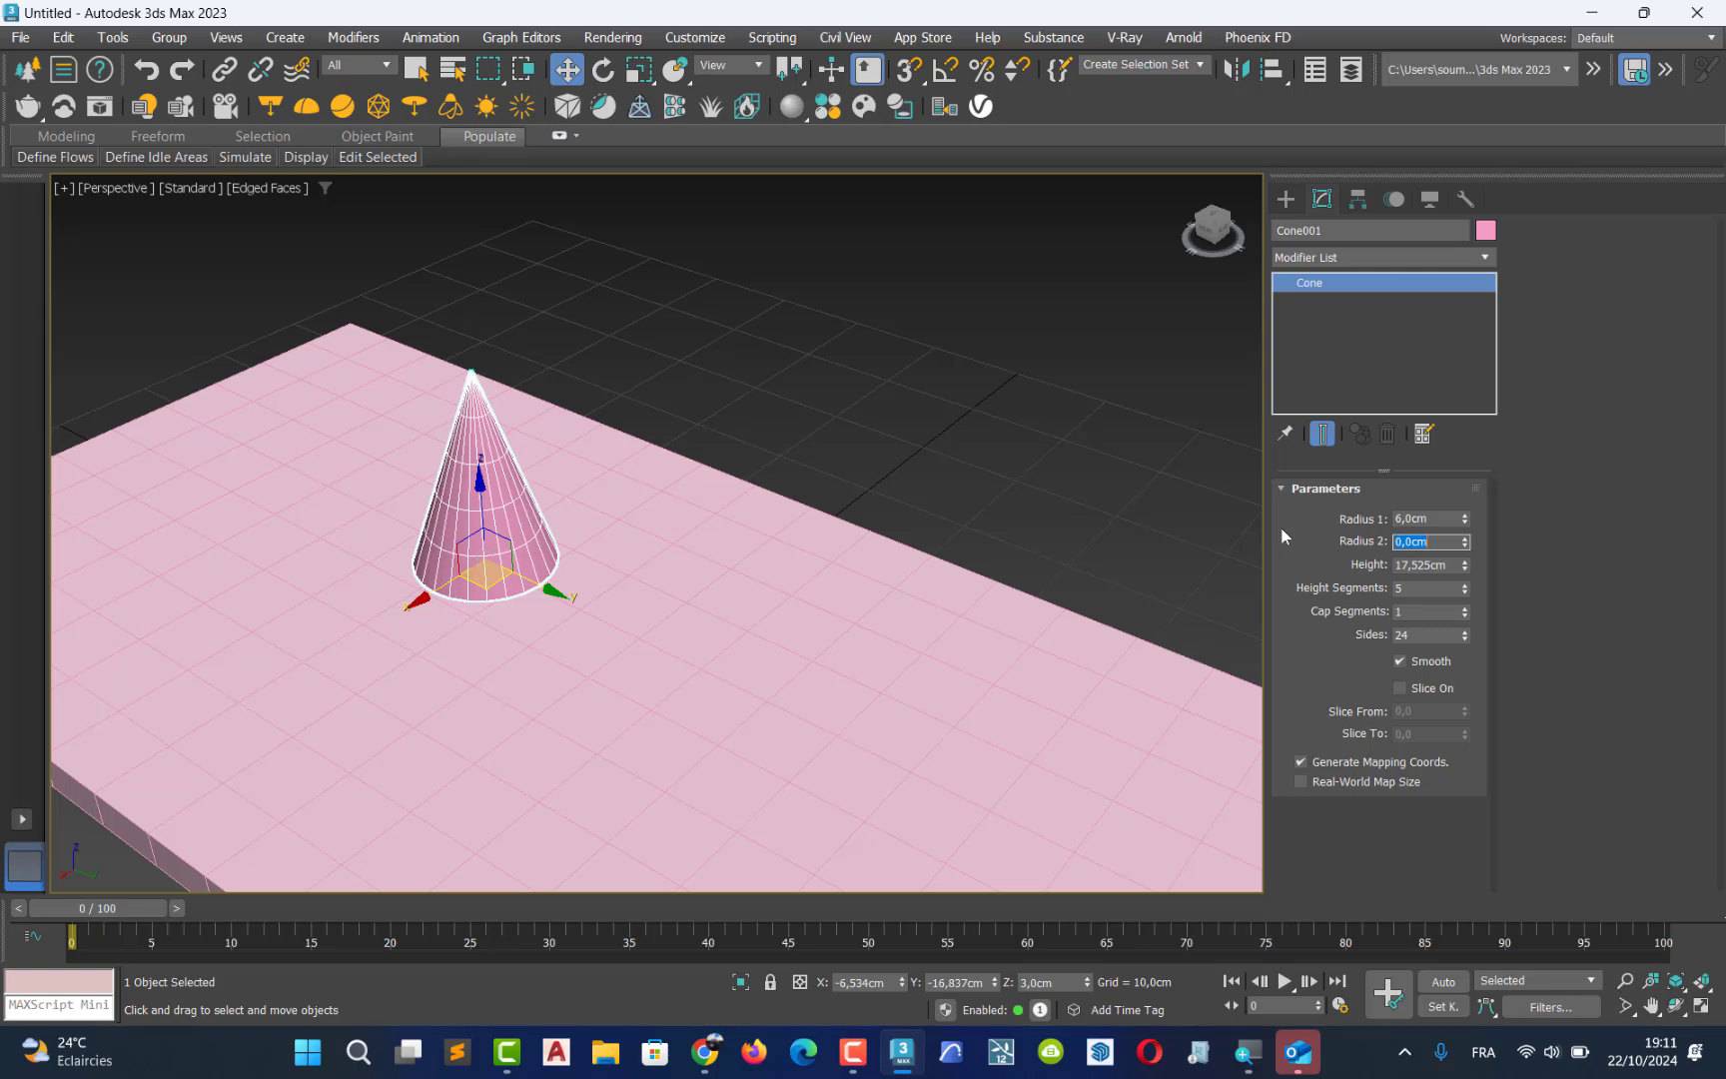
Rotate the cone about the X axis so that it points downward, with the exact X rotation set to 180 degrees
middle_click_drag(625, 501, 636, 544)
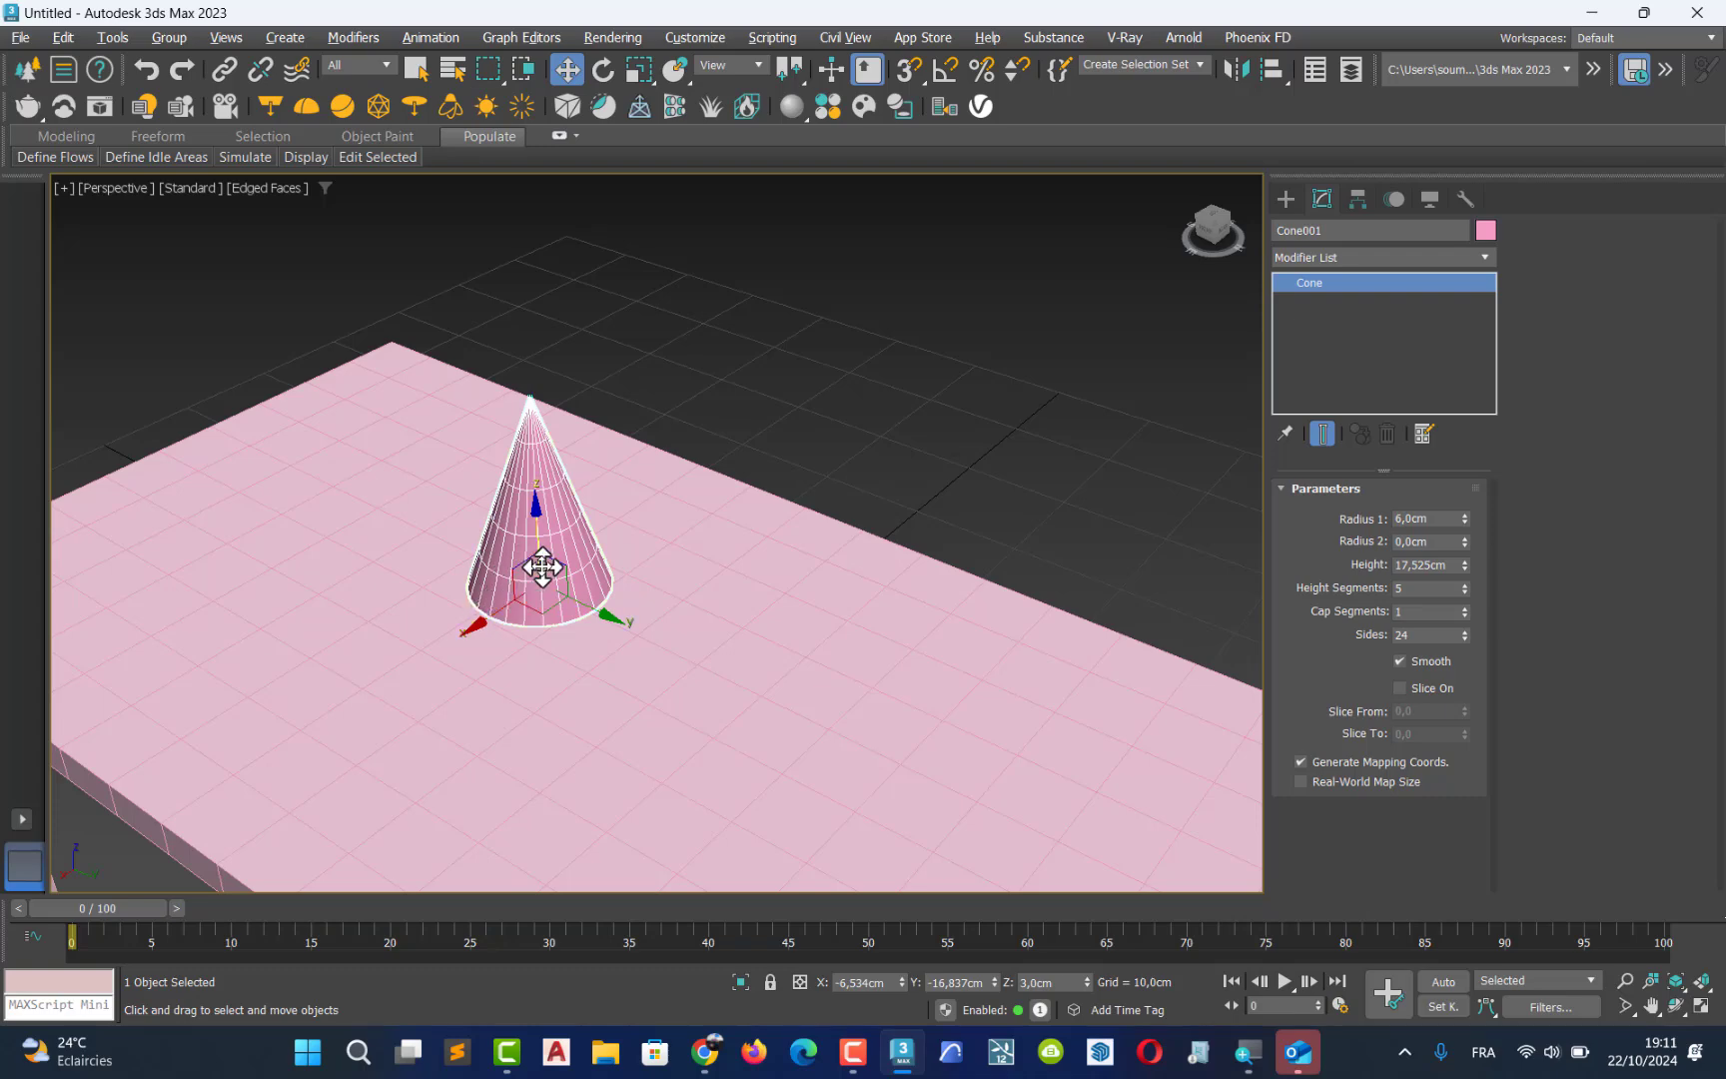
middle_click_drag(552, 543, 604, 540, "alt")
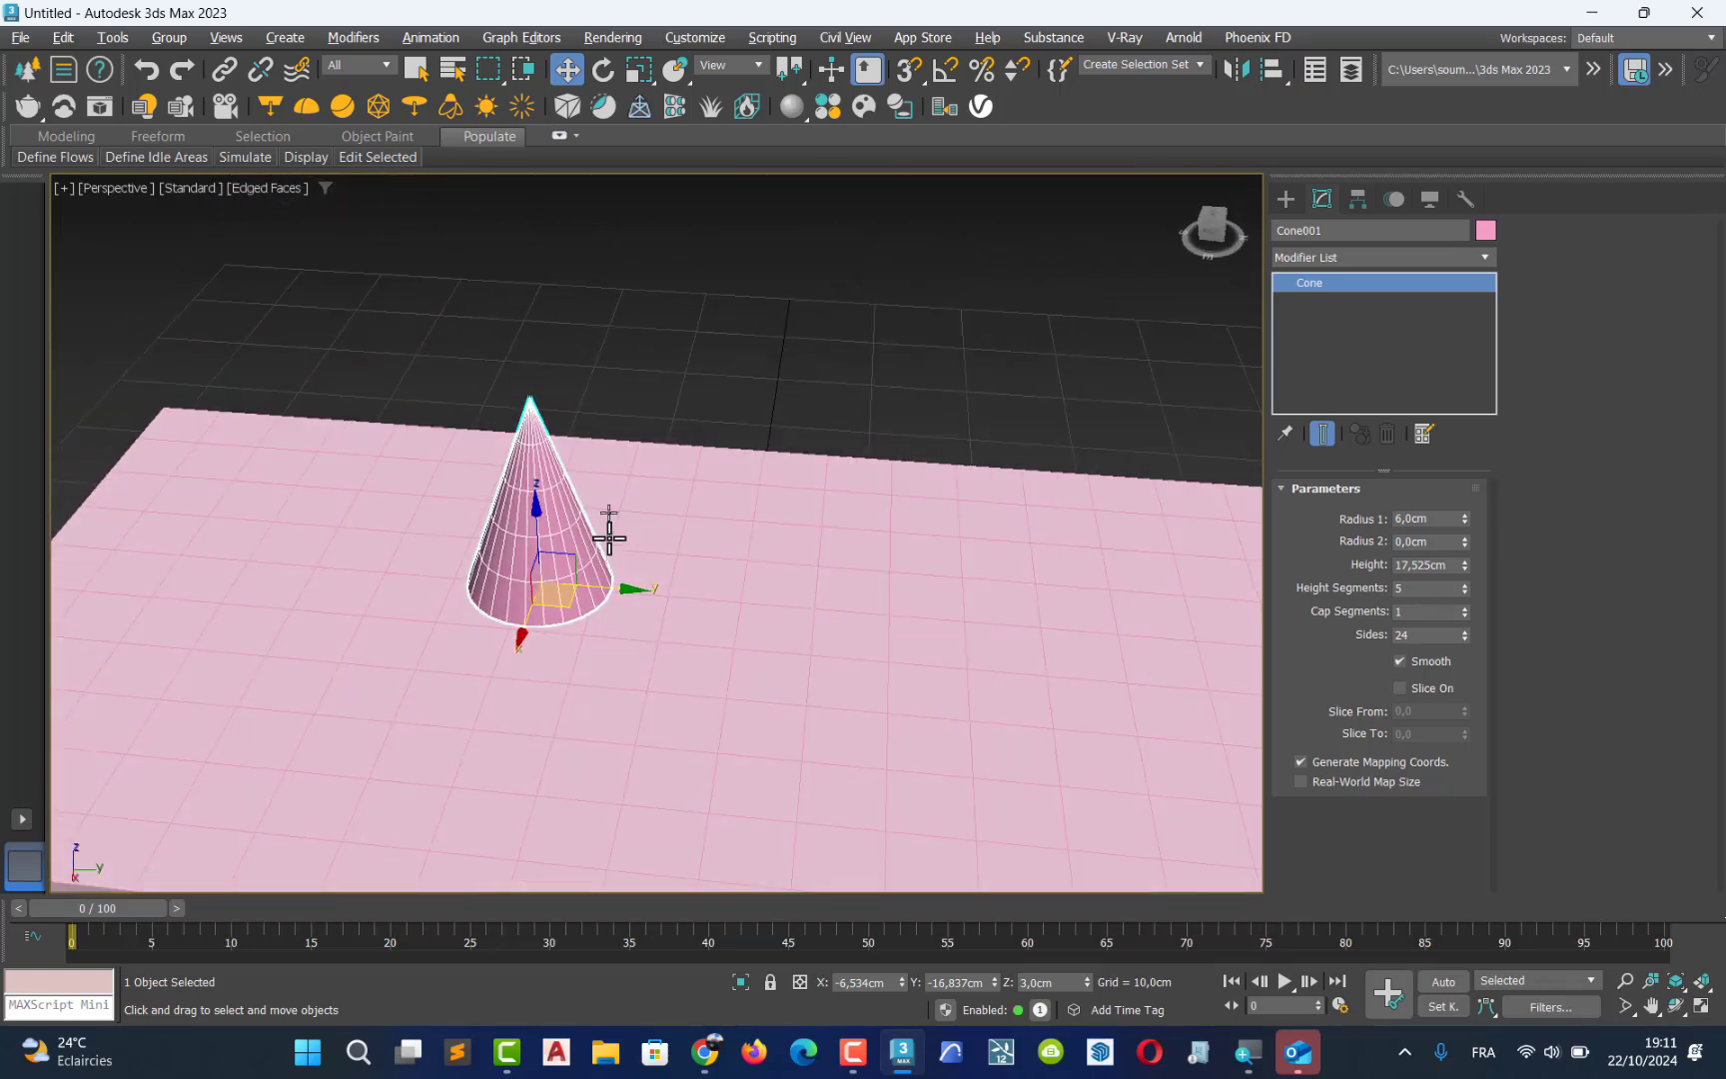
left_click(604, 94)
middle_click_drag(578, 482, 505, 514, "alt")
scroll(504, 515, "up", 4)
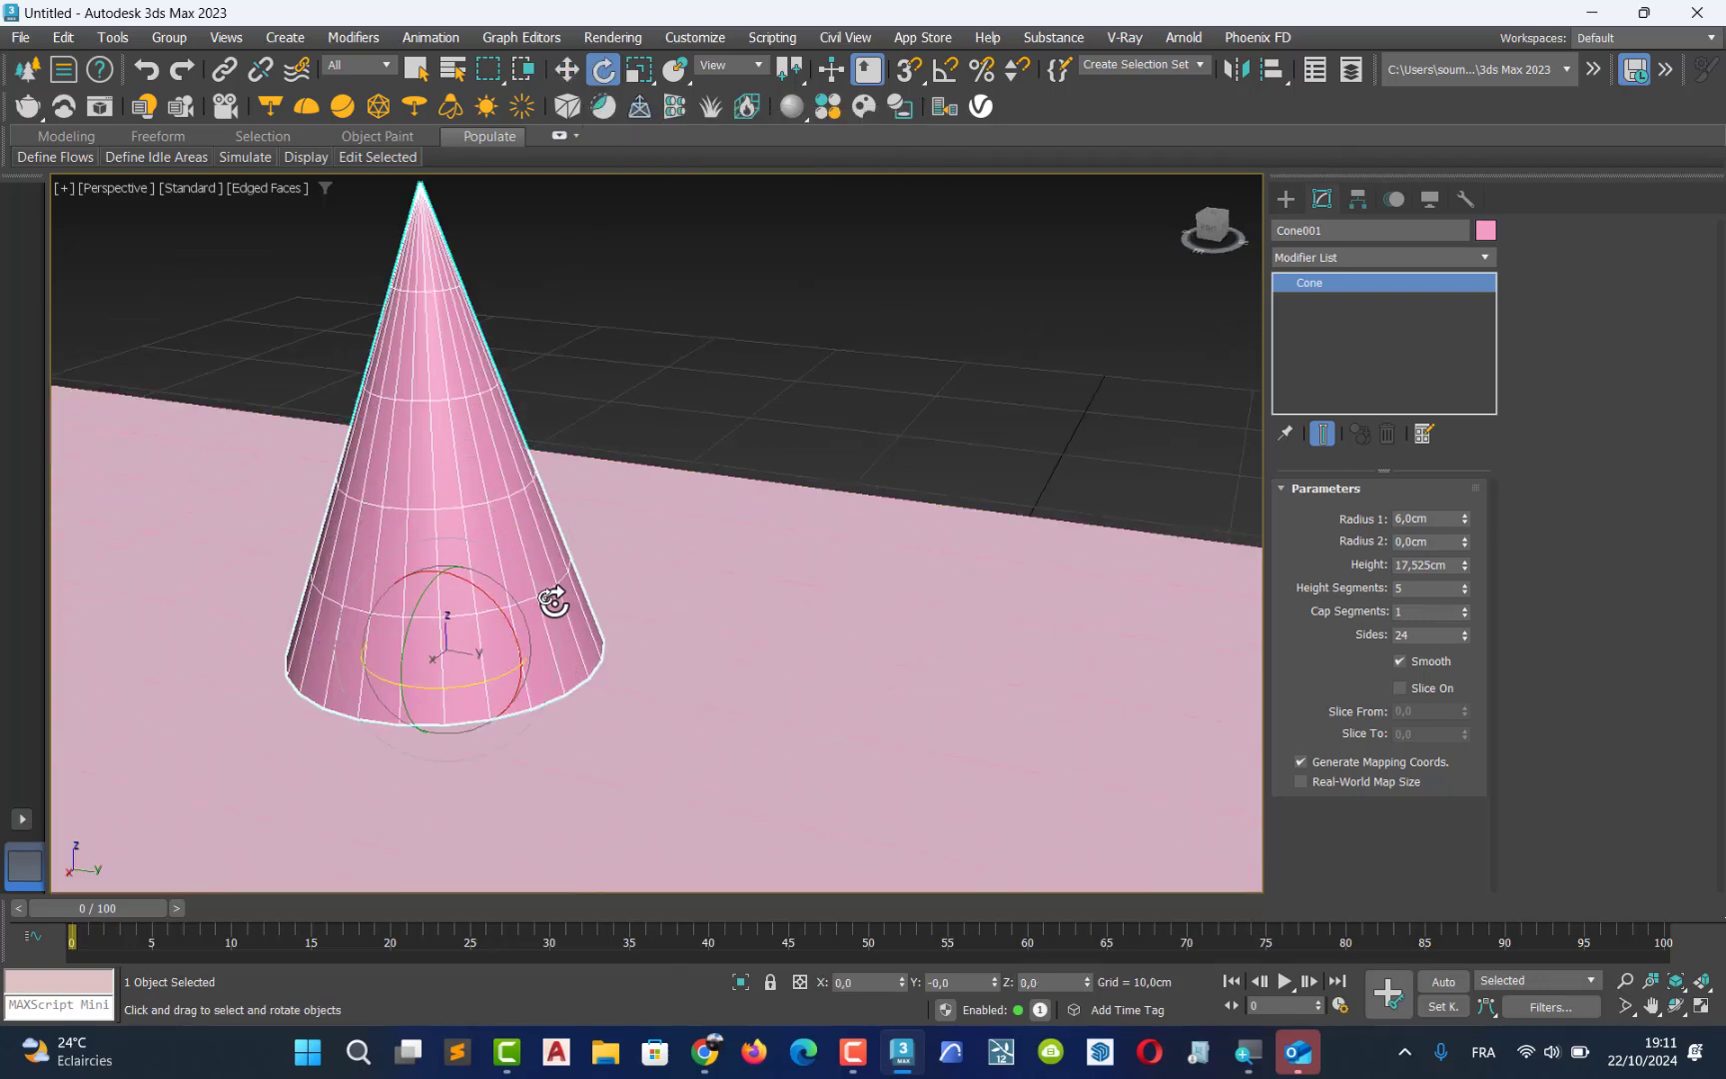
left_click_drag(500, 606, 646, 904)
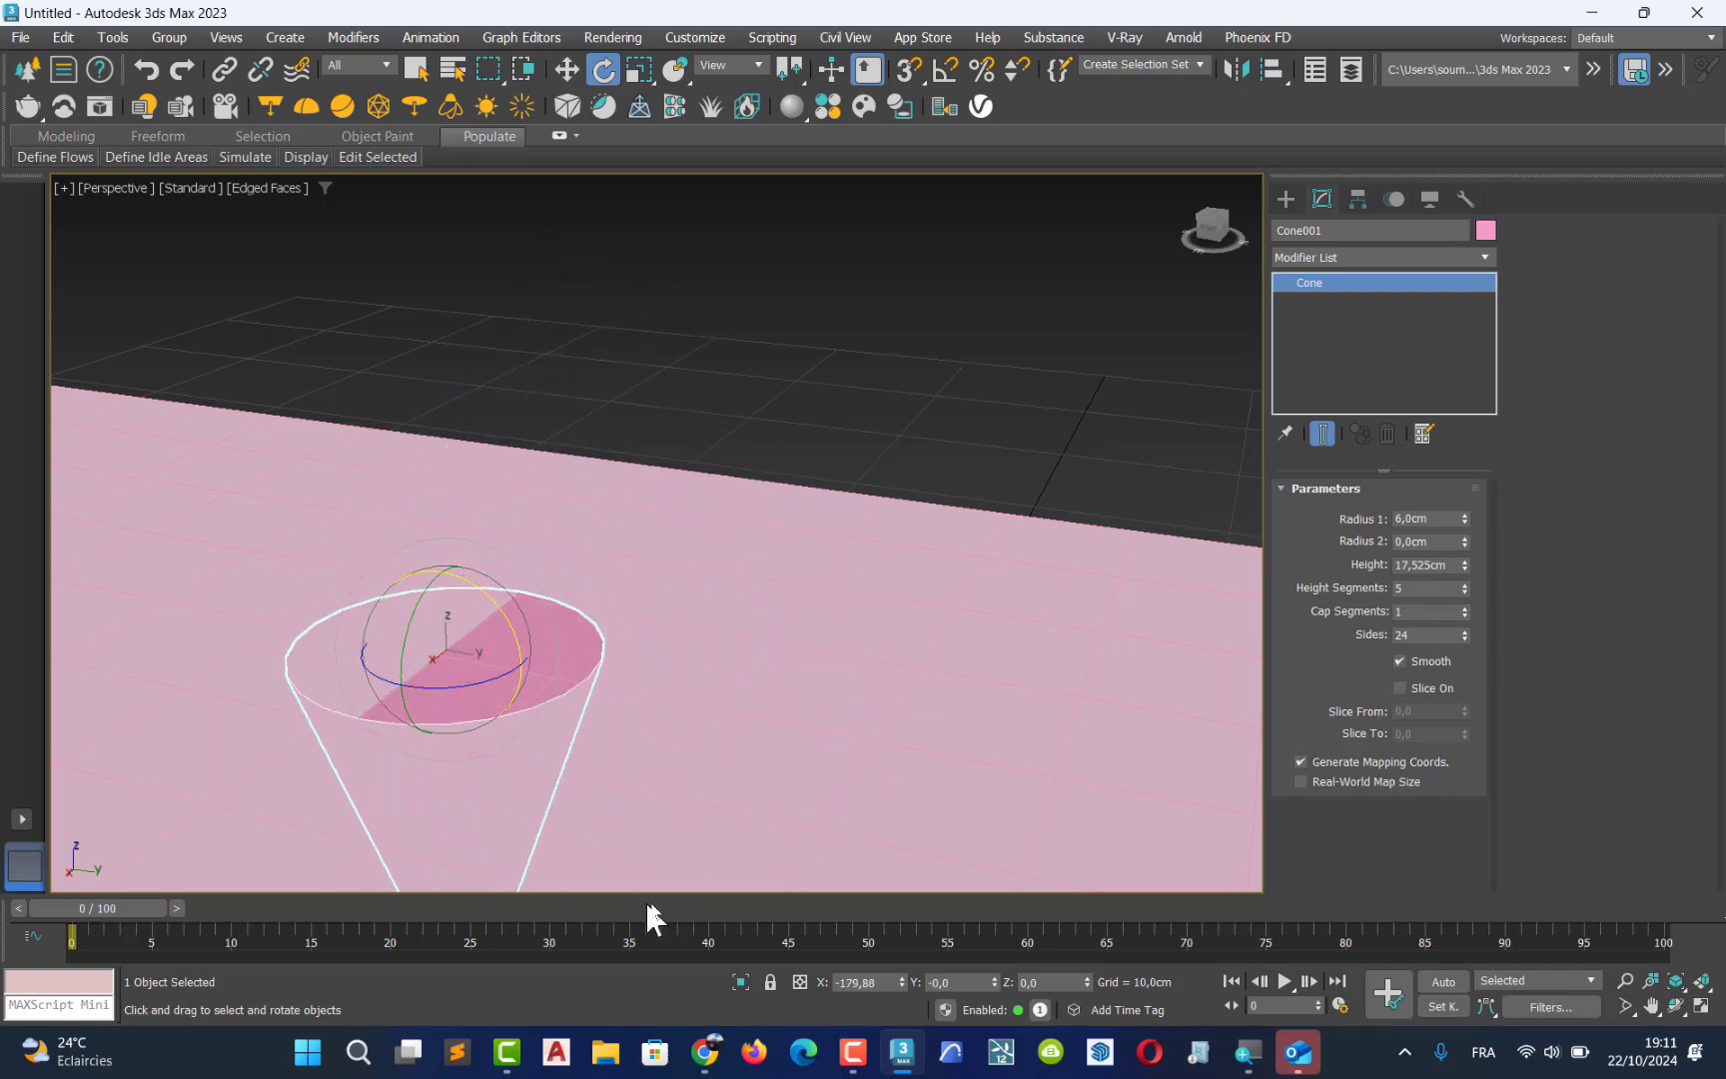
double_click(892, 982)
type("-18")
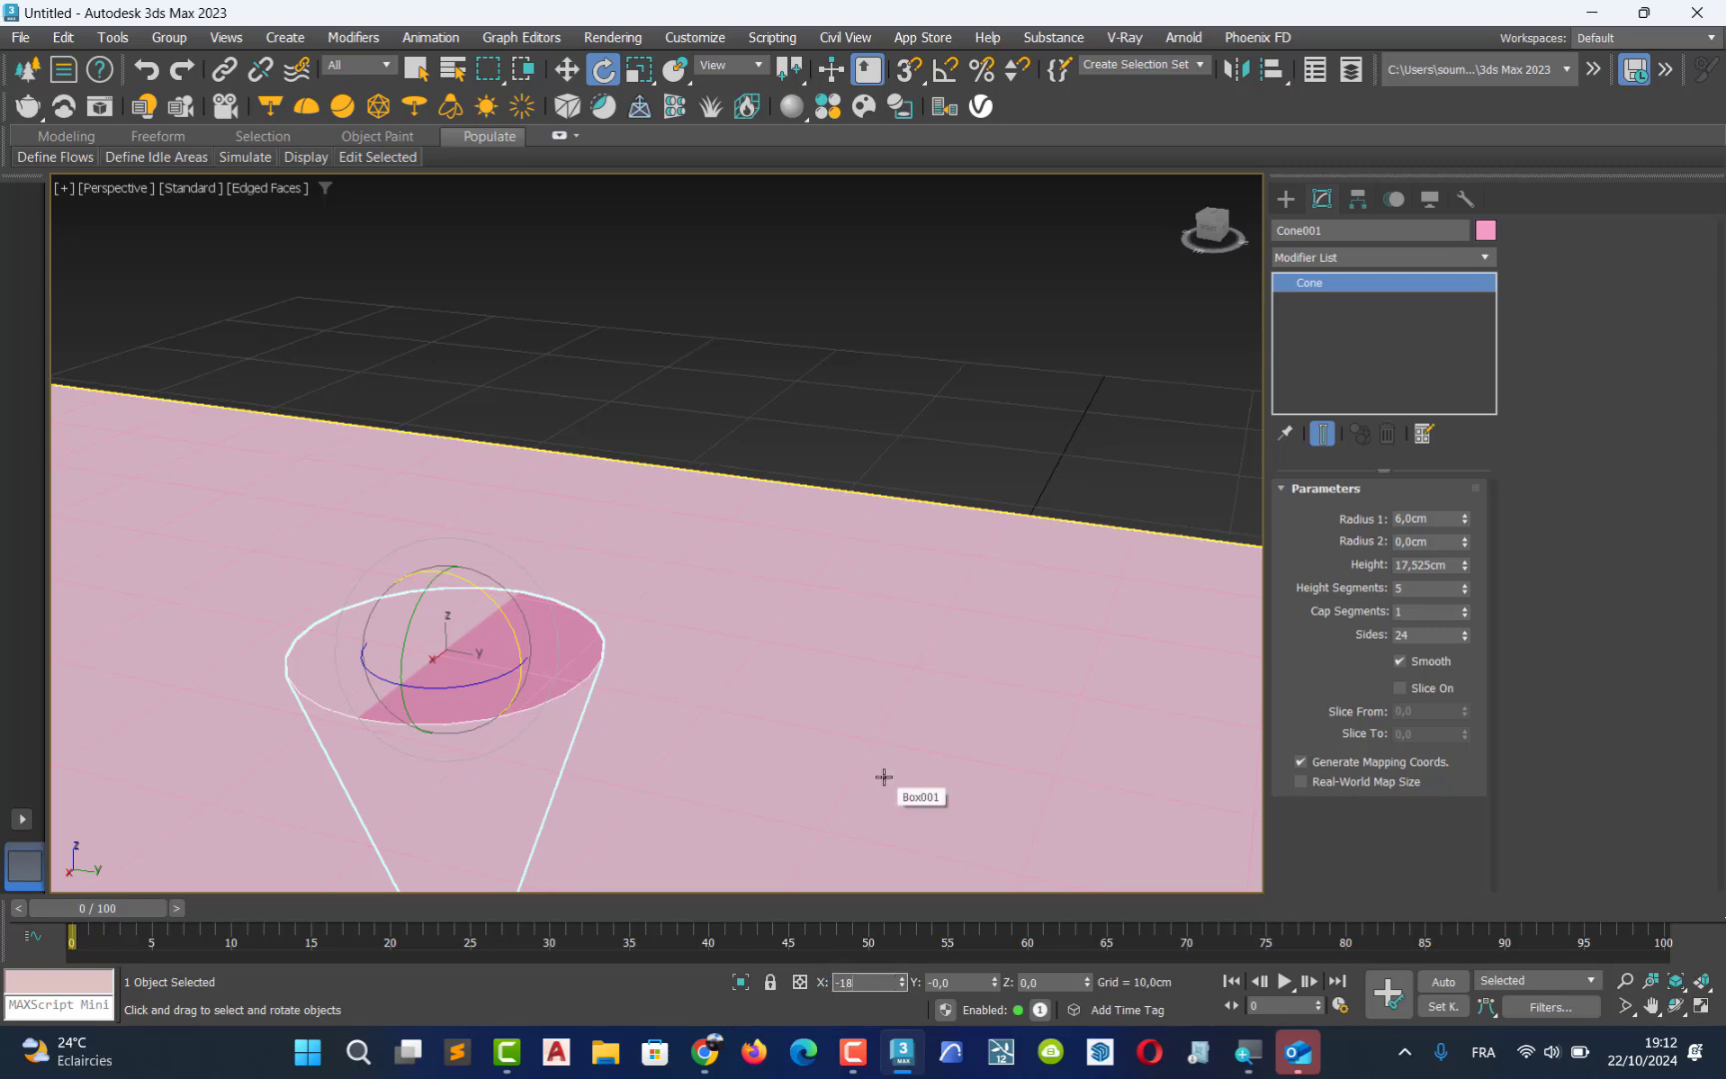
type("180")
key("Return")
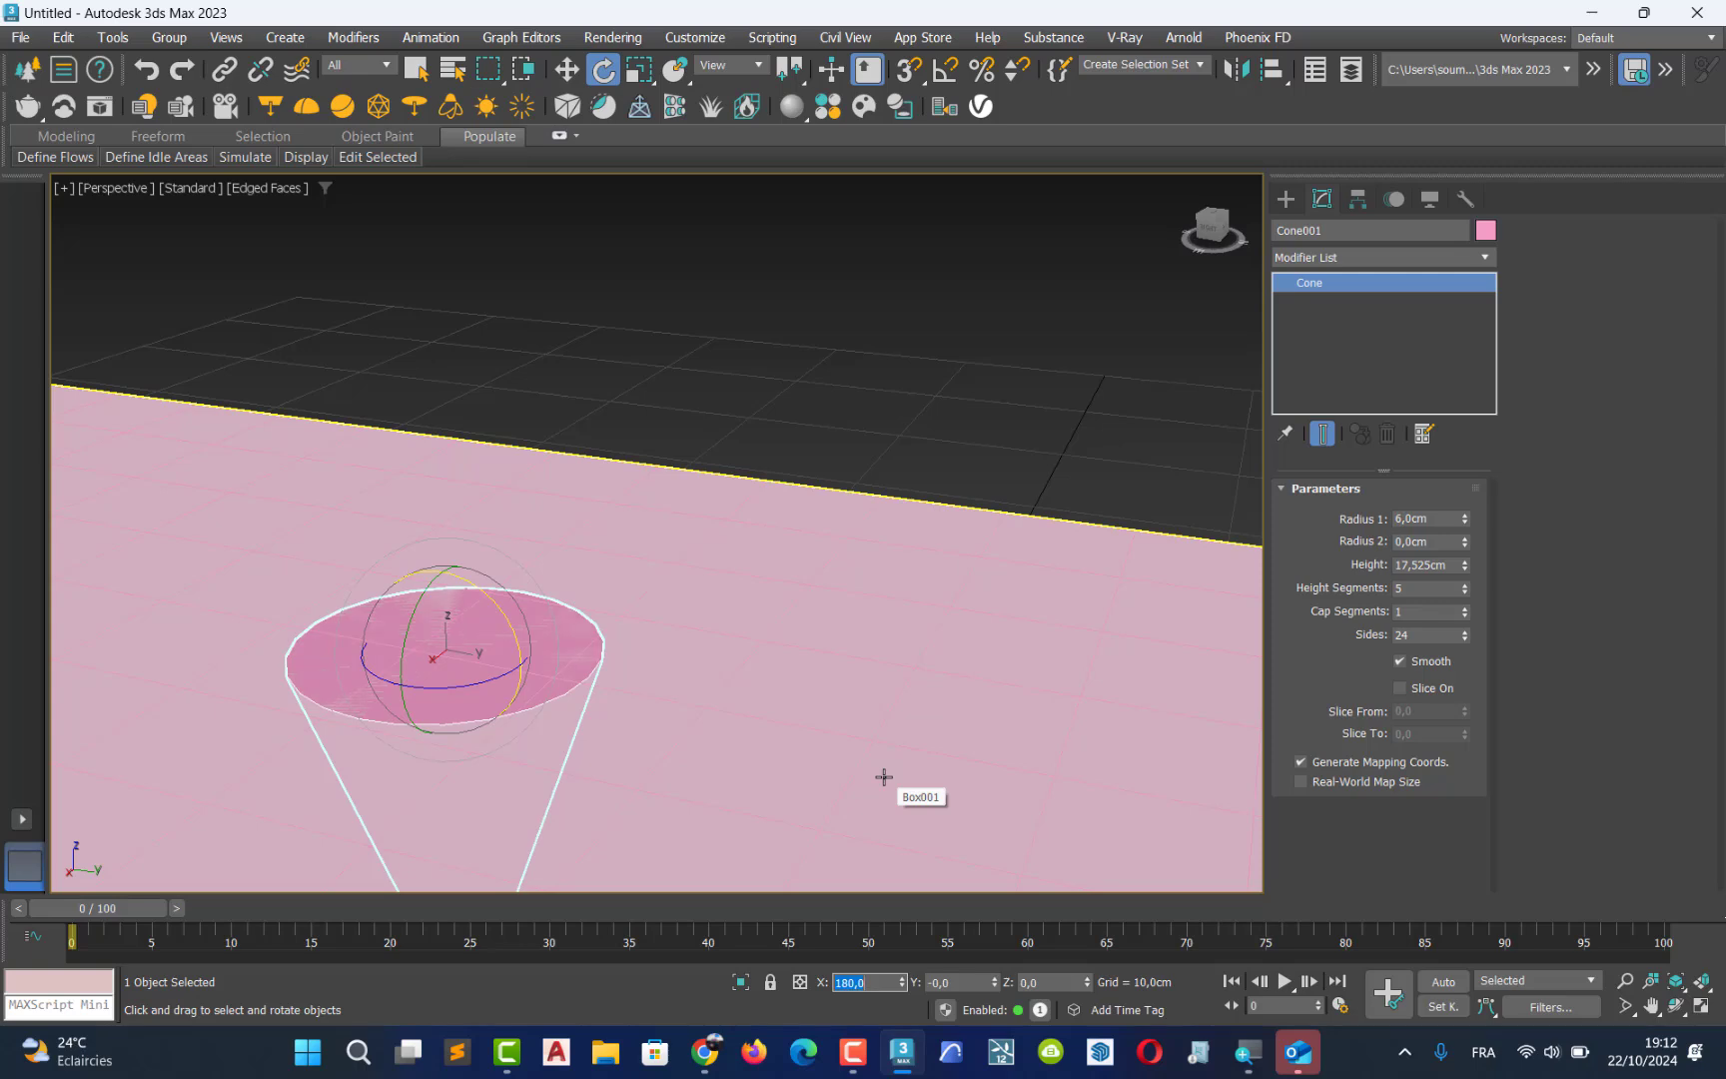
Raise the inverted cone along Z to about 21.5 cm so its tip sits just above the tabletop
left_click(567, 69)
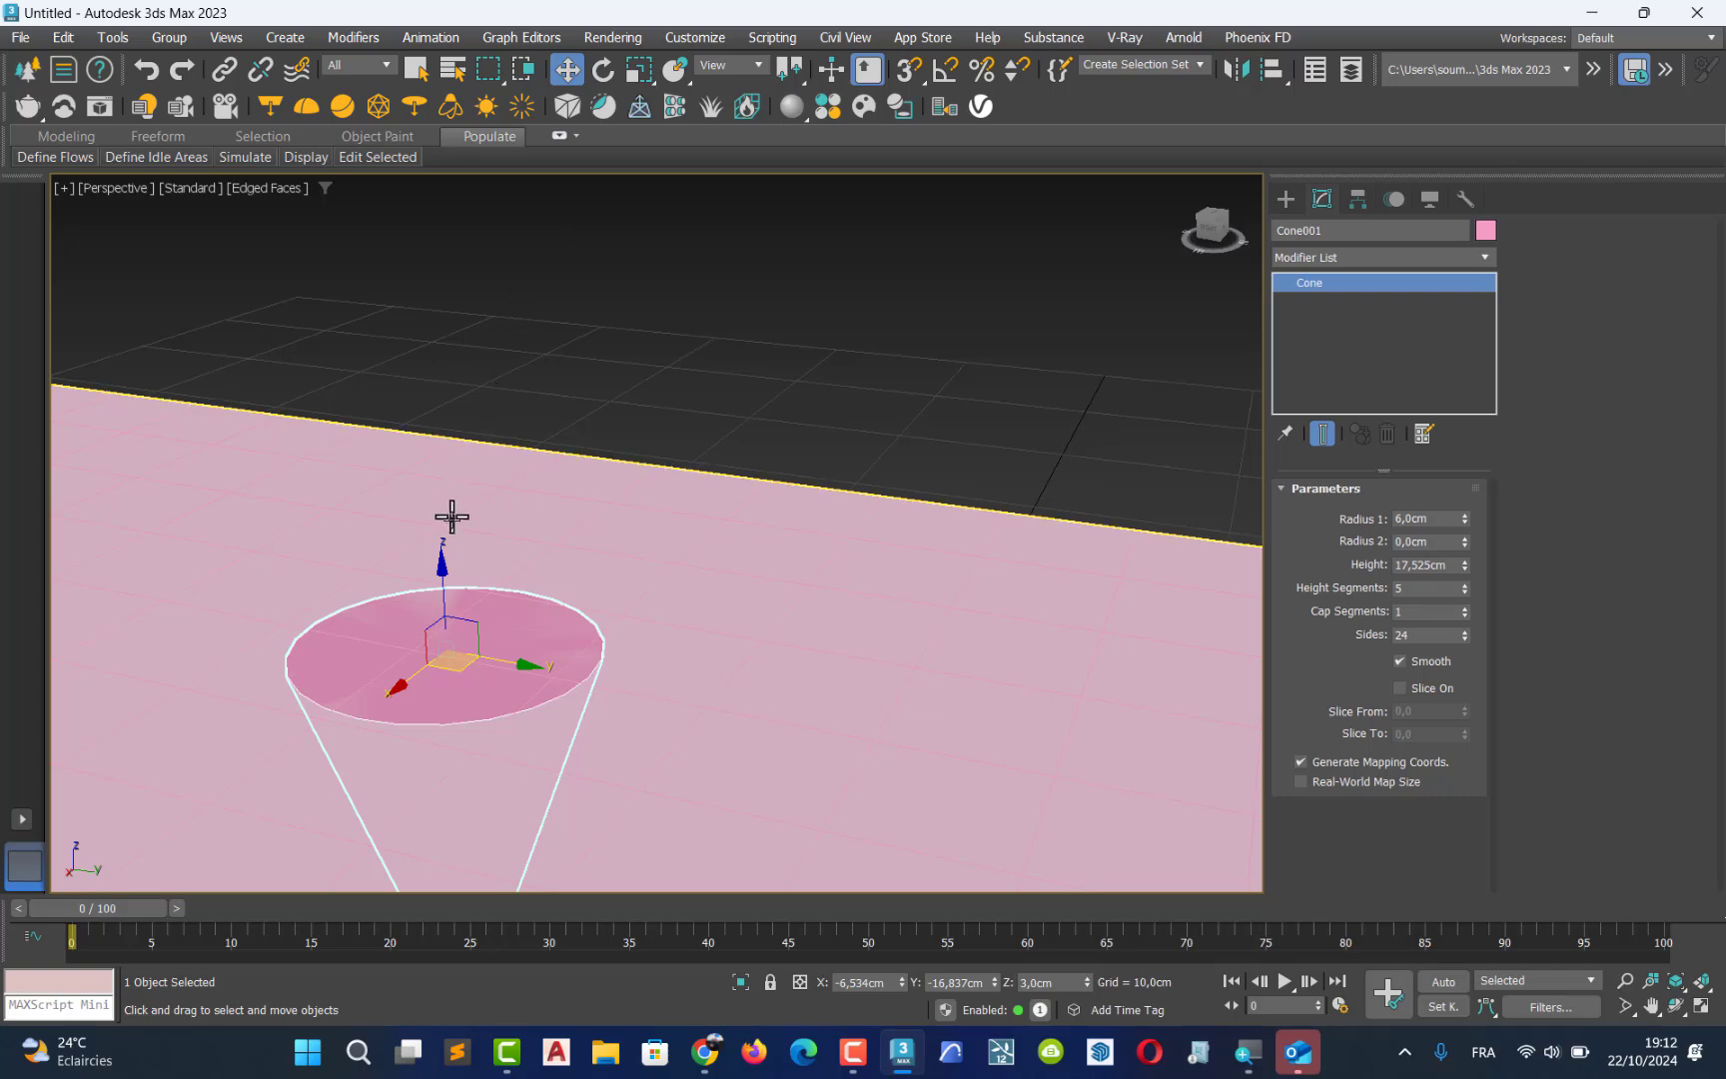
left_click_drag(446, 577, 525, 70)
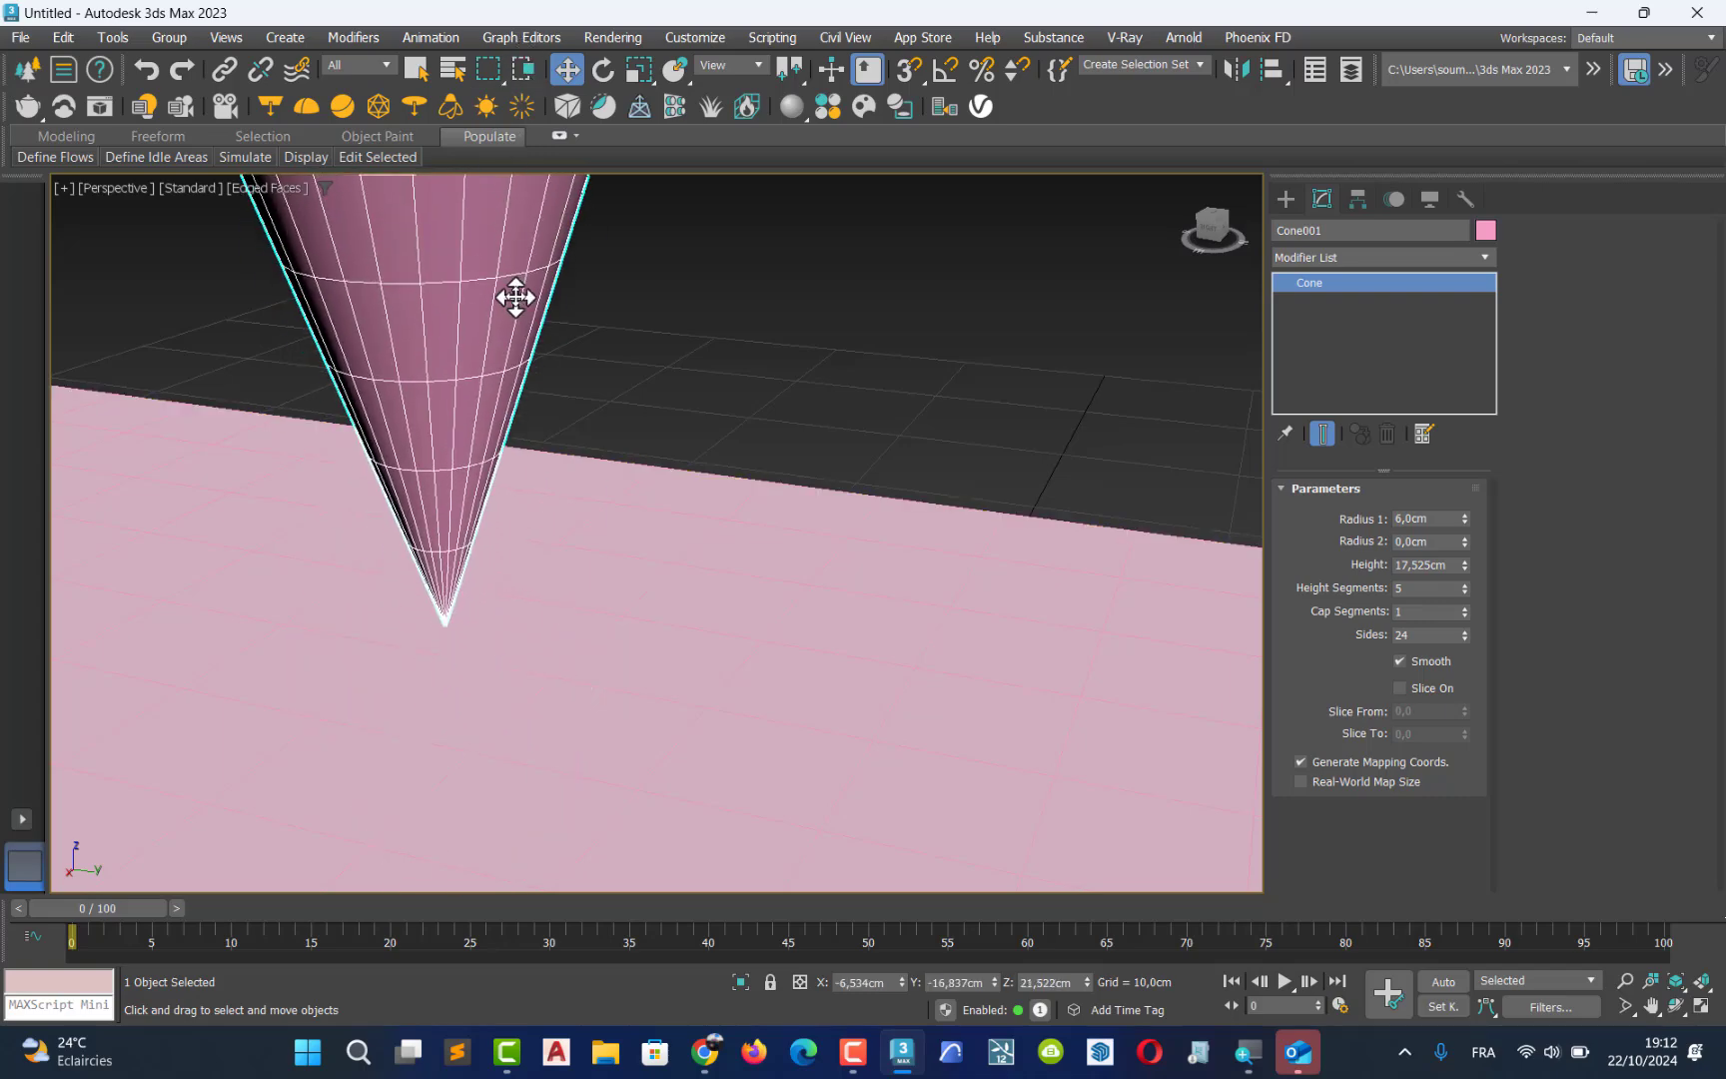
scroll(521, 300, "down", 5)
middle_click_drag(504, 307, 494, 394)
Set the cone's Y position to 0 in the maximized Left view, and undo a trial reset of its Z position to 0
key("alt+w")
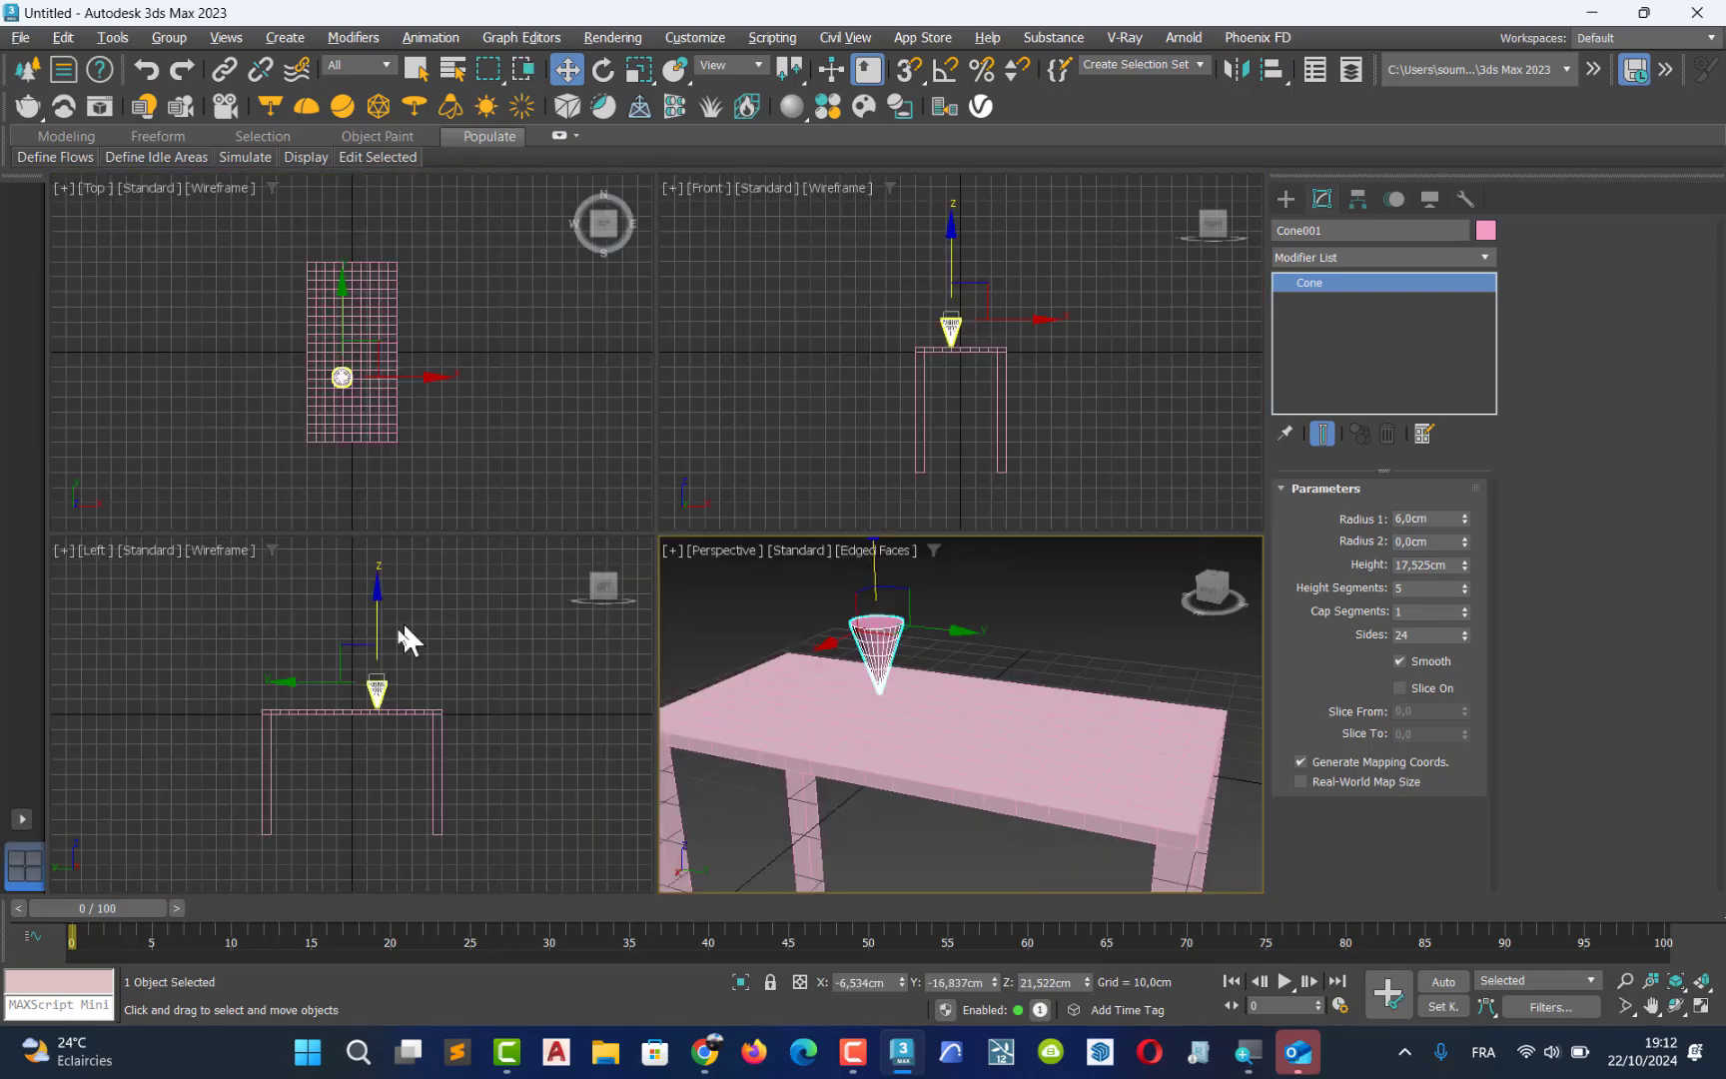
middle_click_drag(397, 632, 380, 667)
key("alt+w")
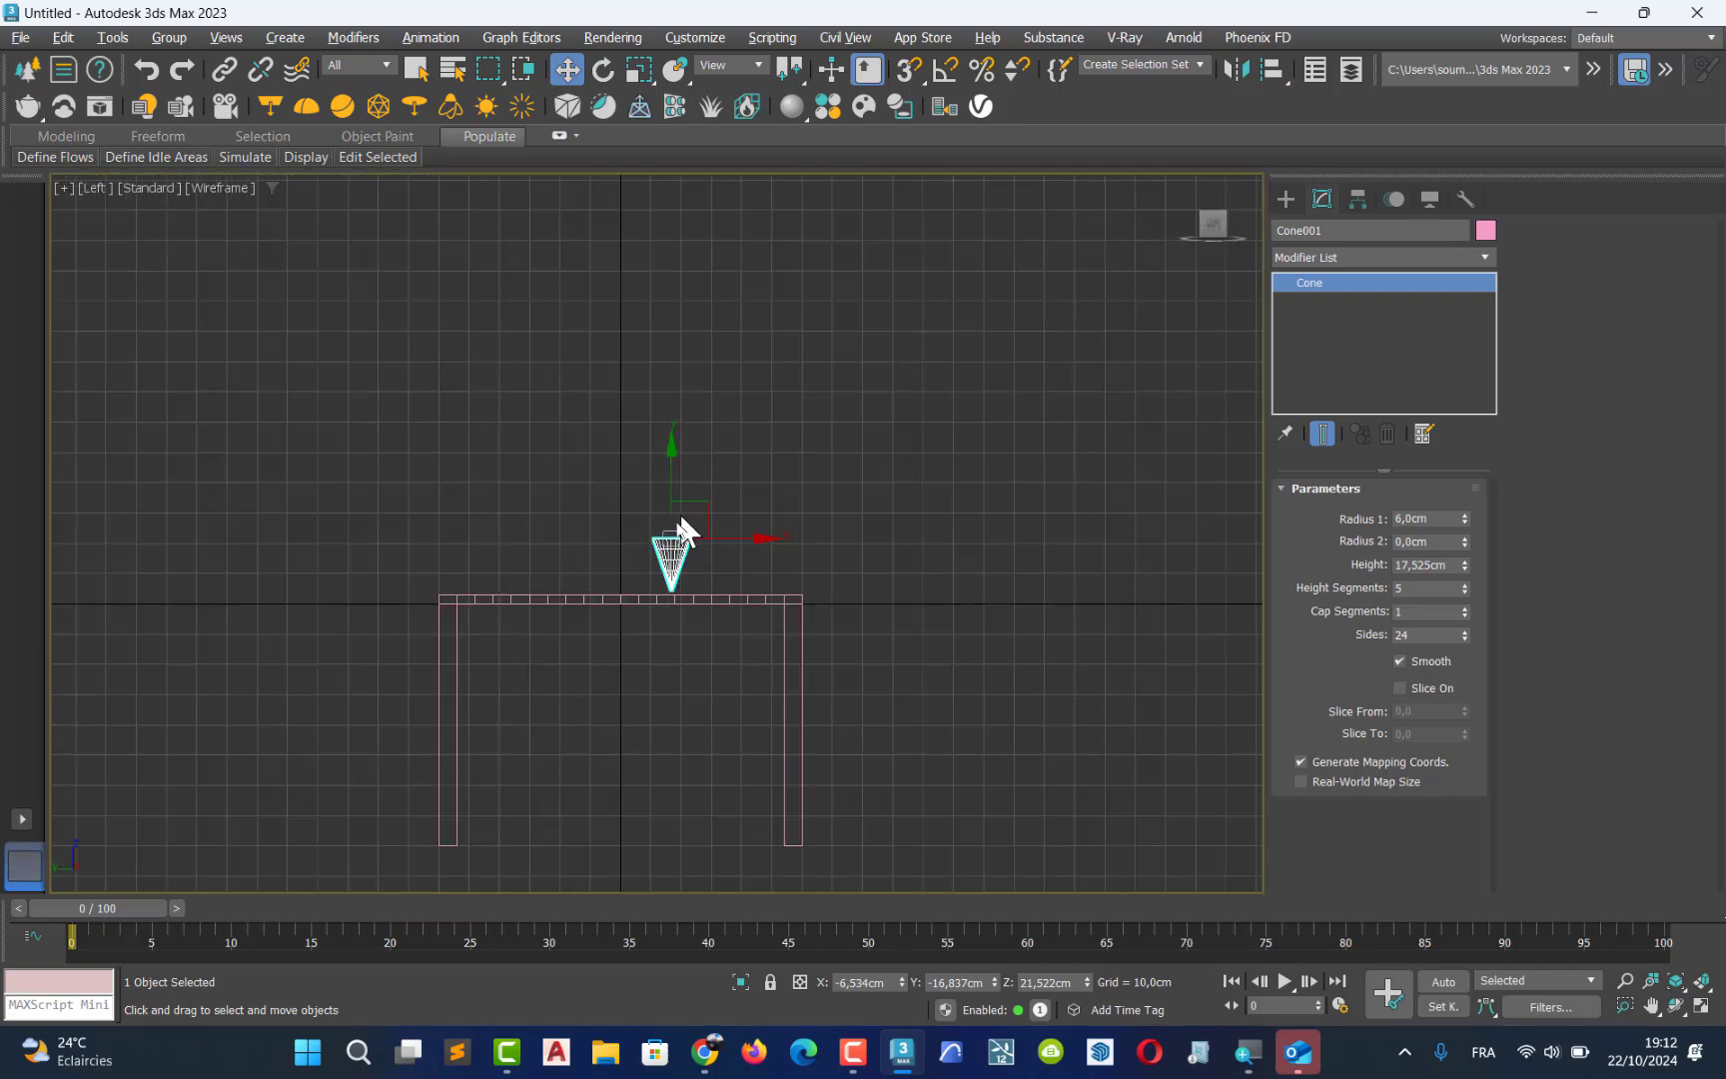
scroll(683, 529, "up", 5)
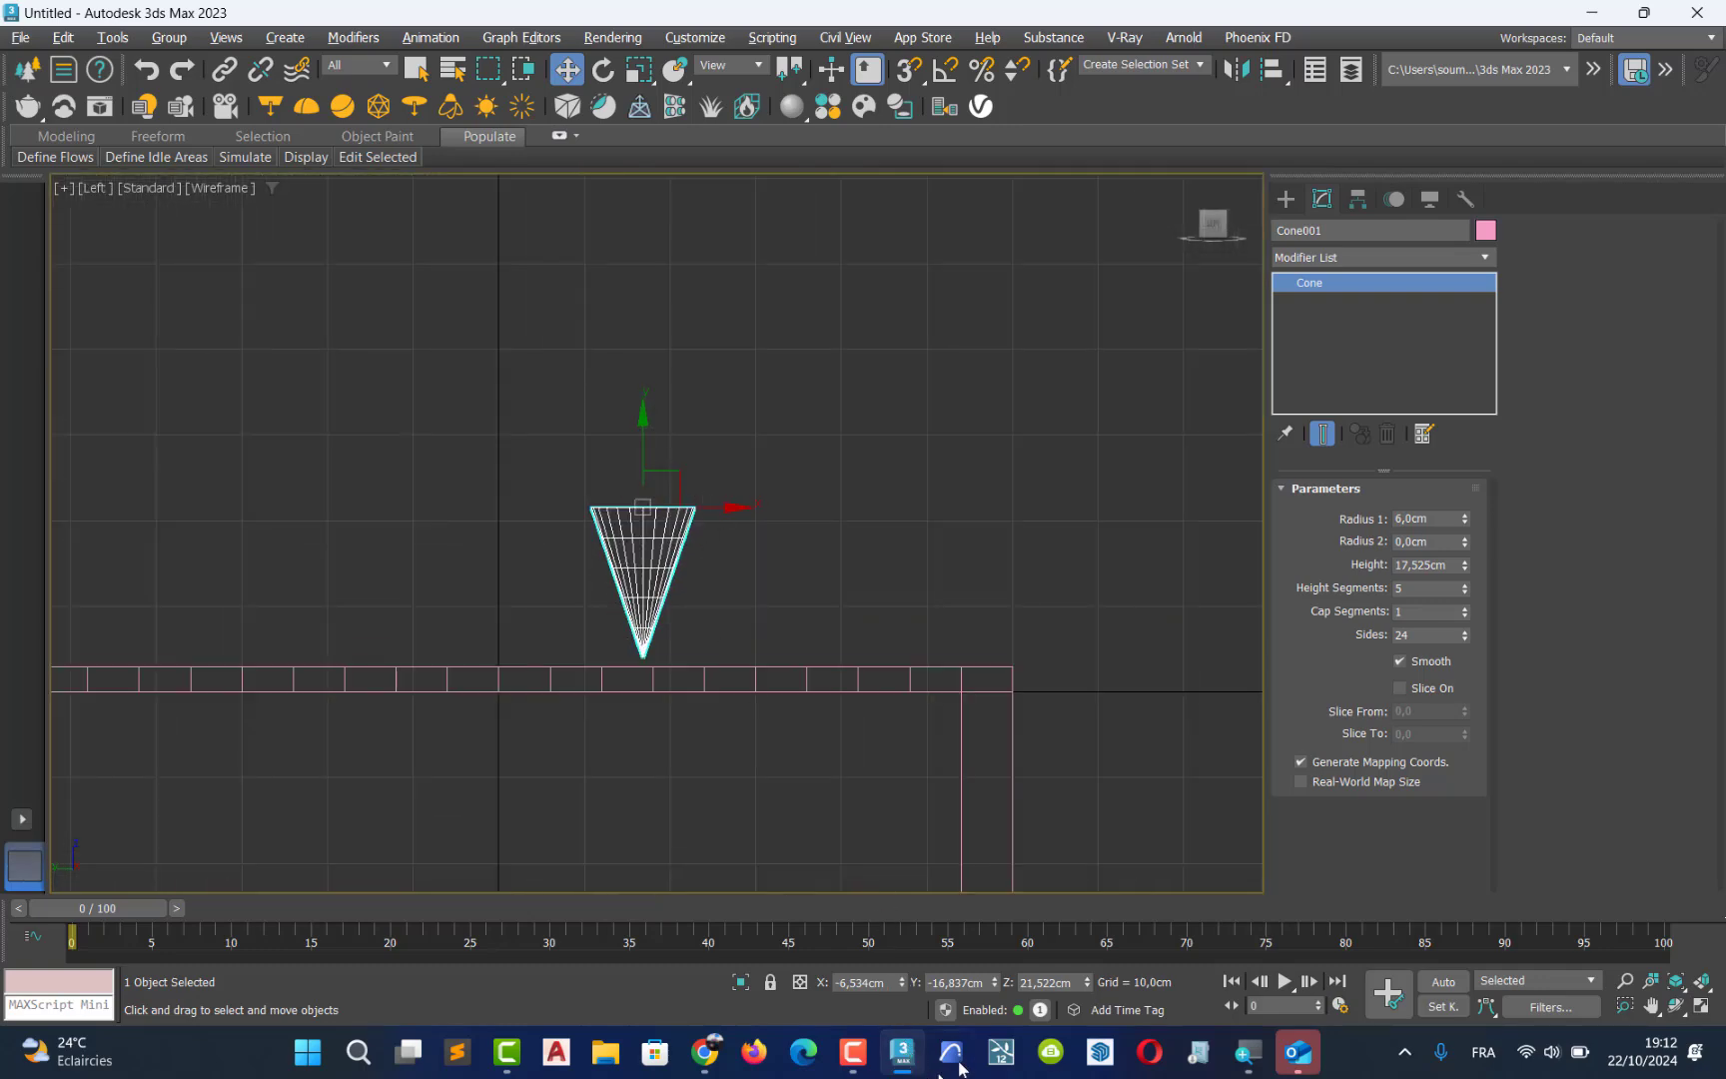
right_click(998, 978)
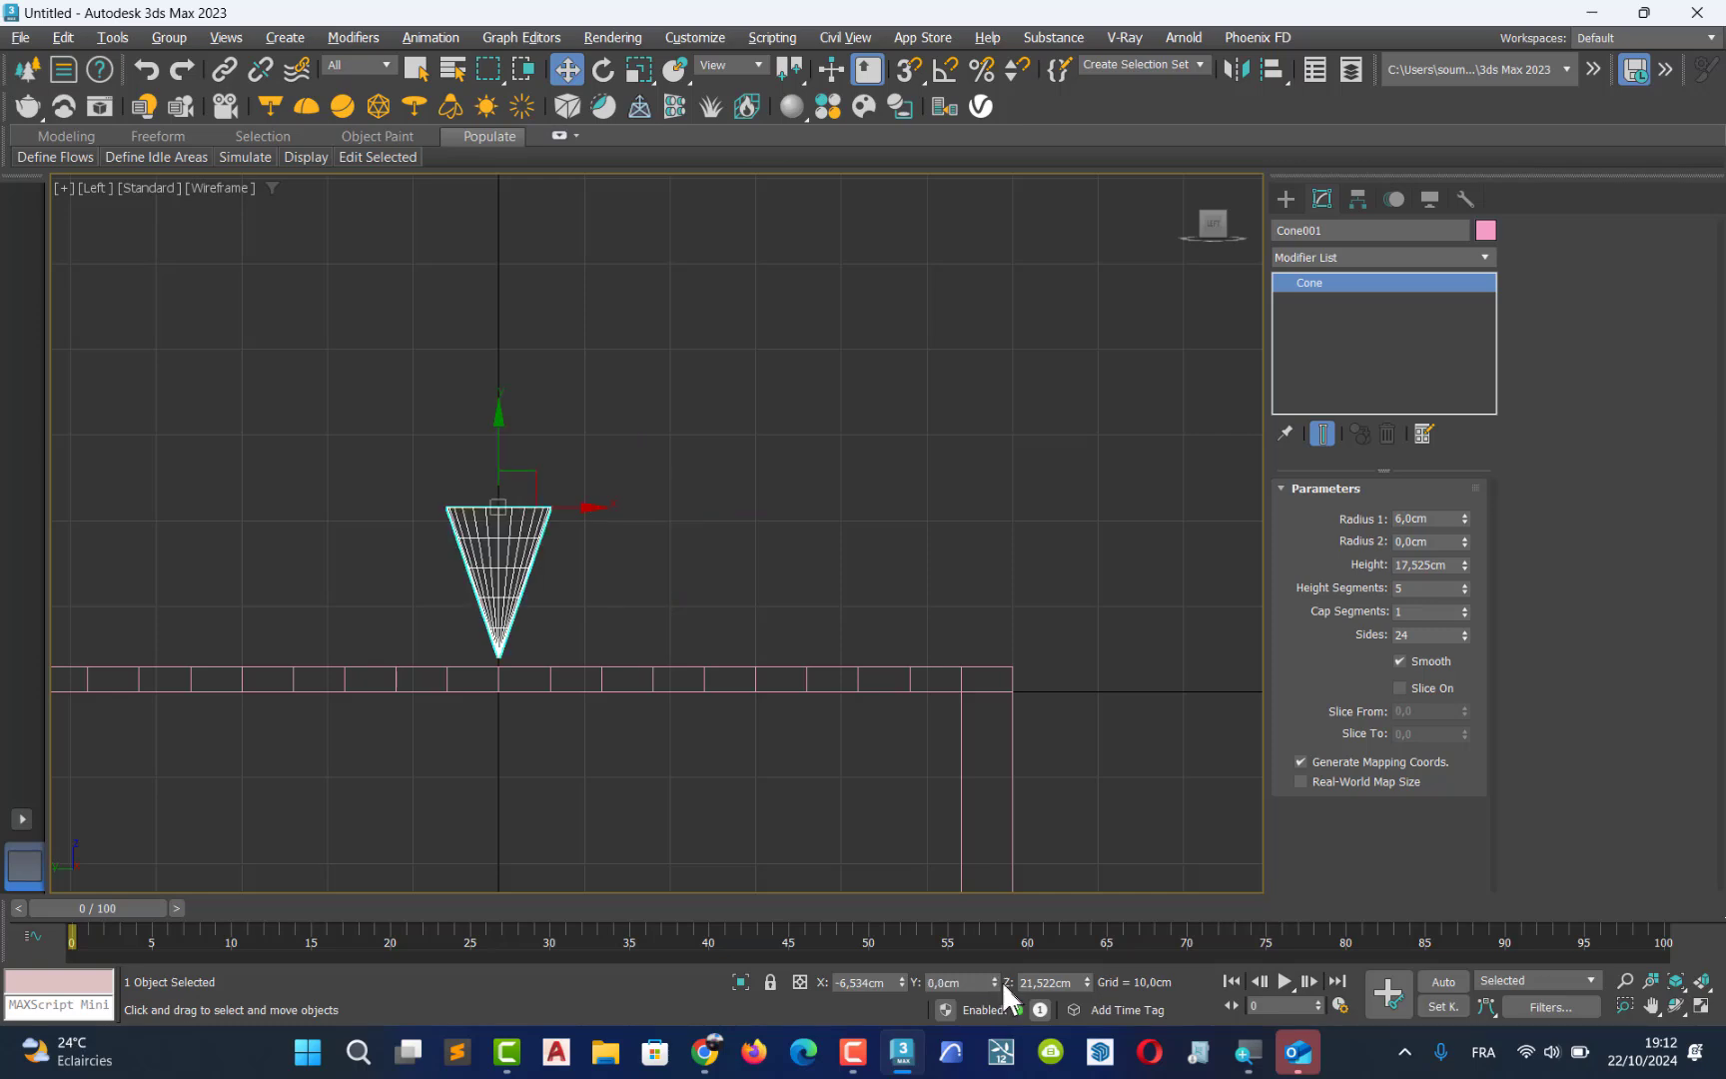
right_click(1088, 980)
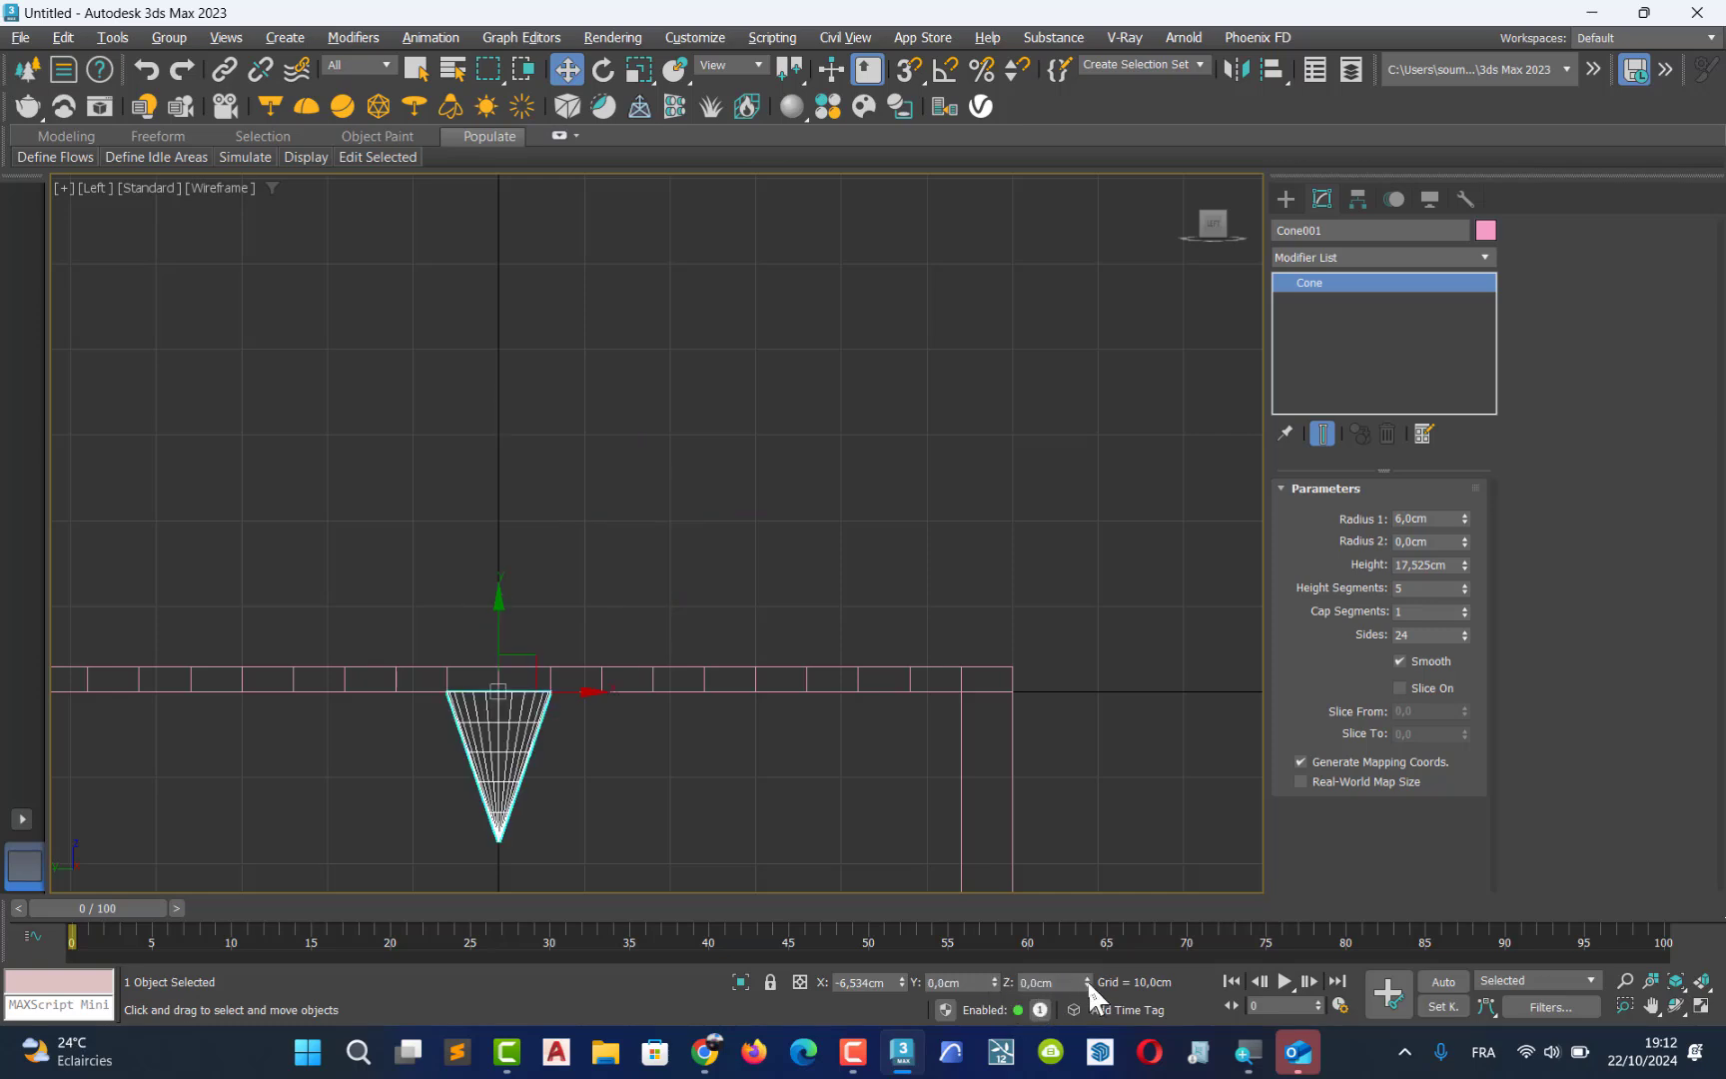
key("ctrl+z")
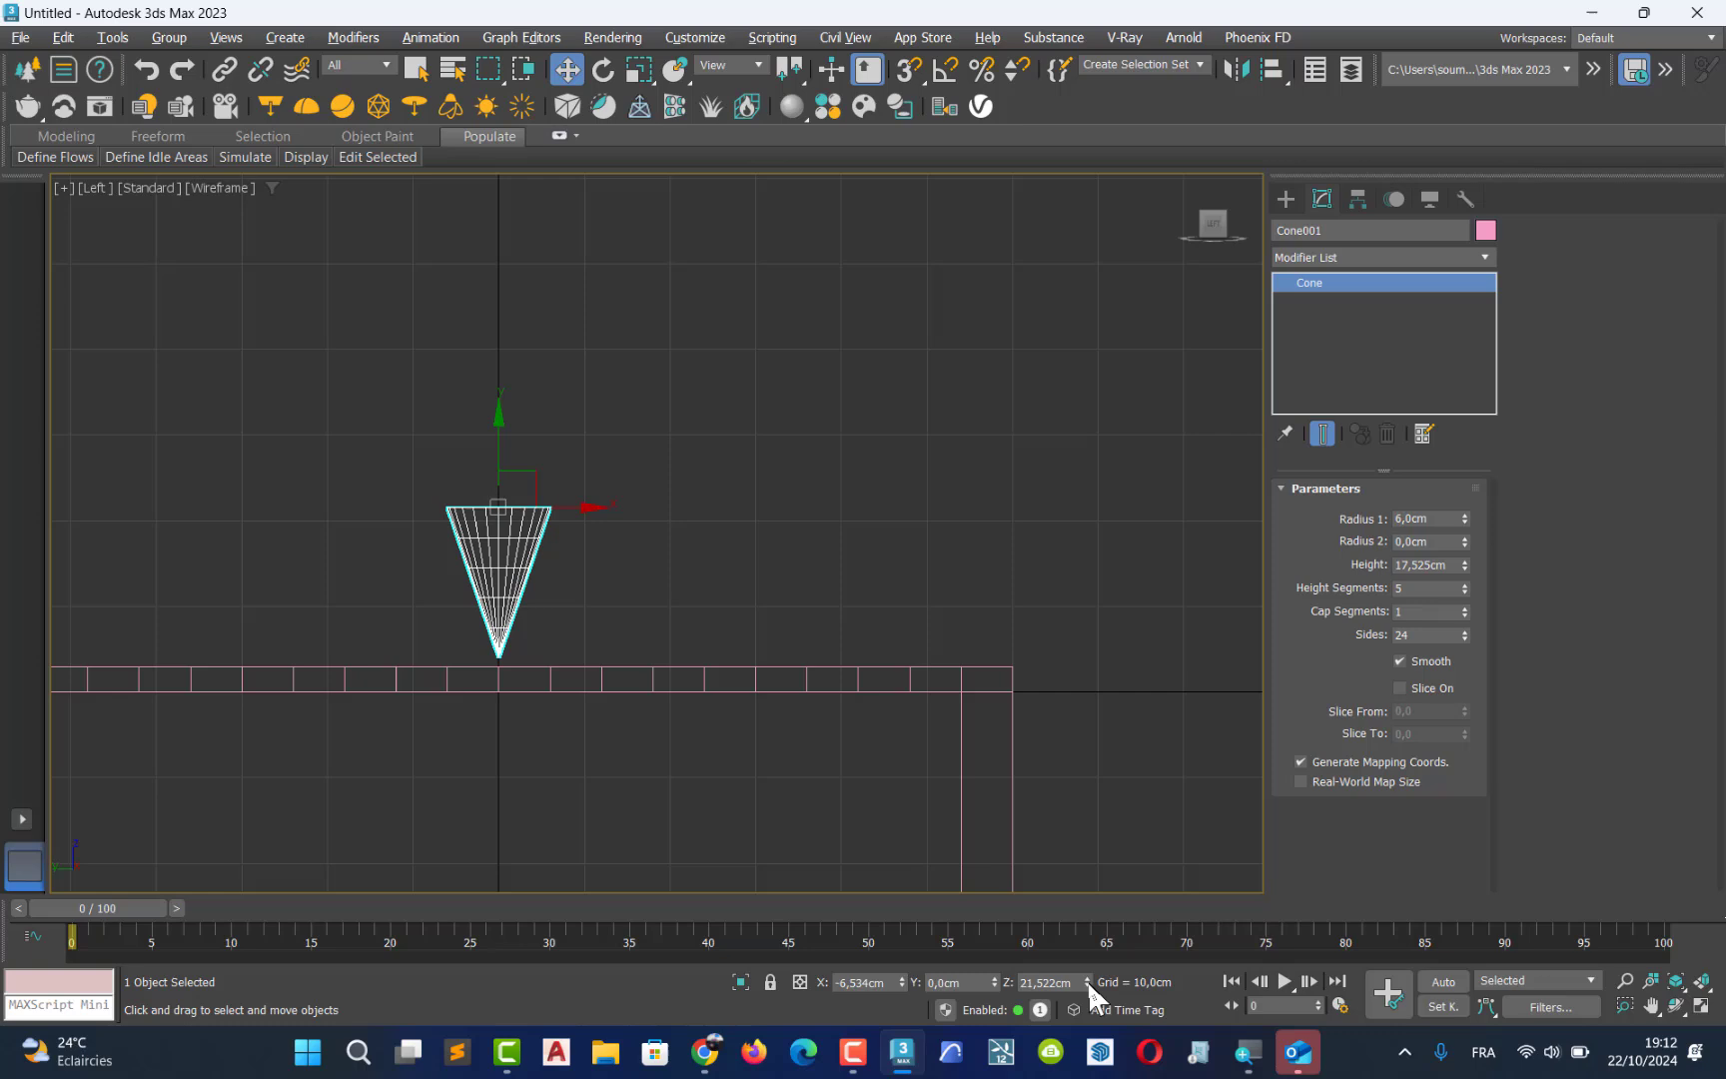
Set the cone's X position to 0 and raise it to a Z position of about 50 cm above the table
right_click(901, 980)
left_click_drag(499, 441, 514, 198)
middle_click_drag(498, 369, 496, 418)
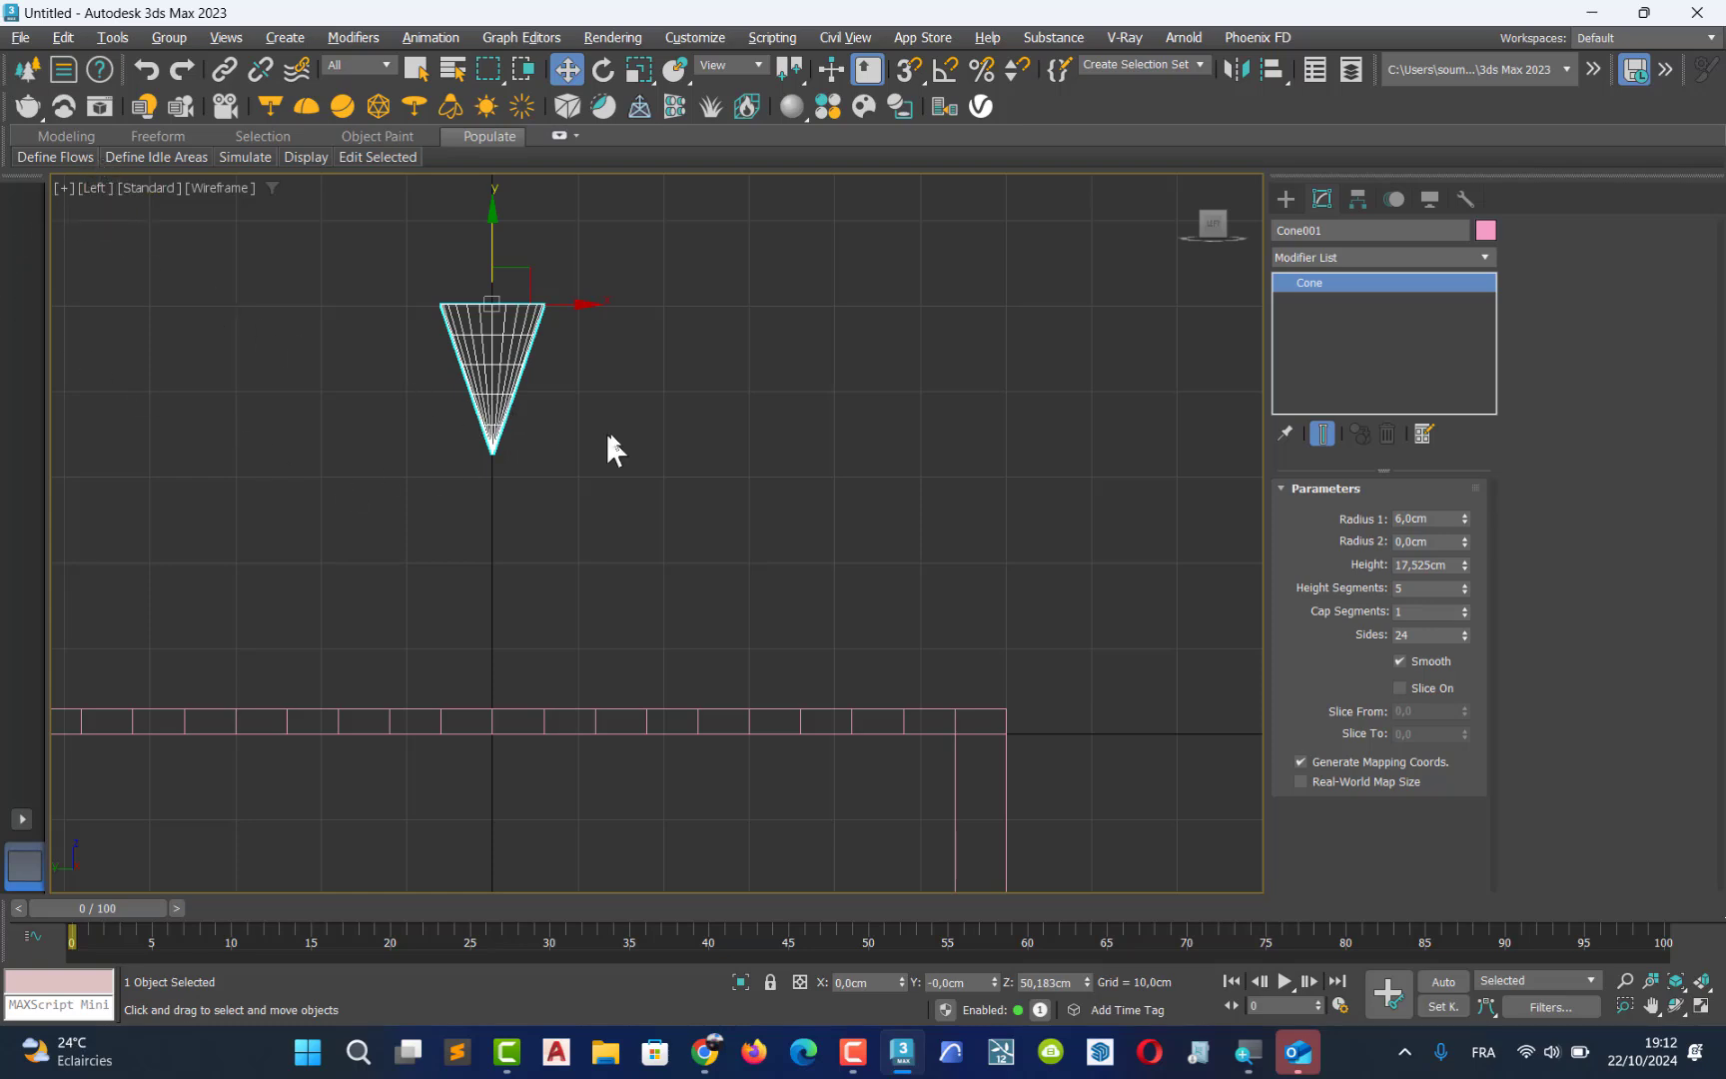
Begin a Line spline with AutoGrid disabled, placing its first vertex at one end of the cone's upper rim in the Left view
left_click(1286, 199)
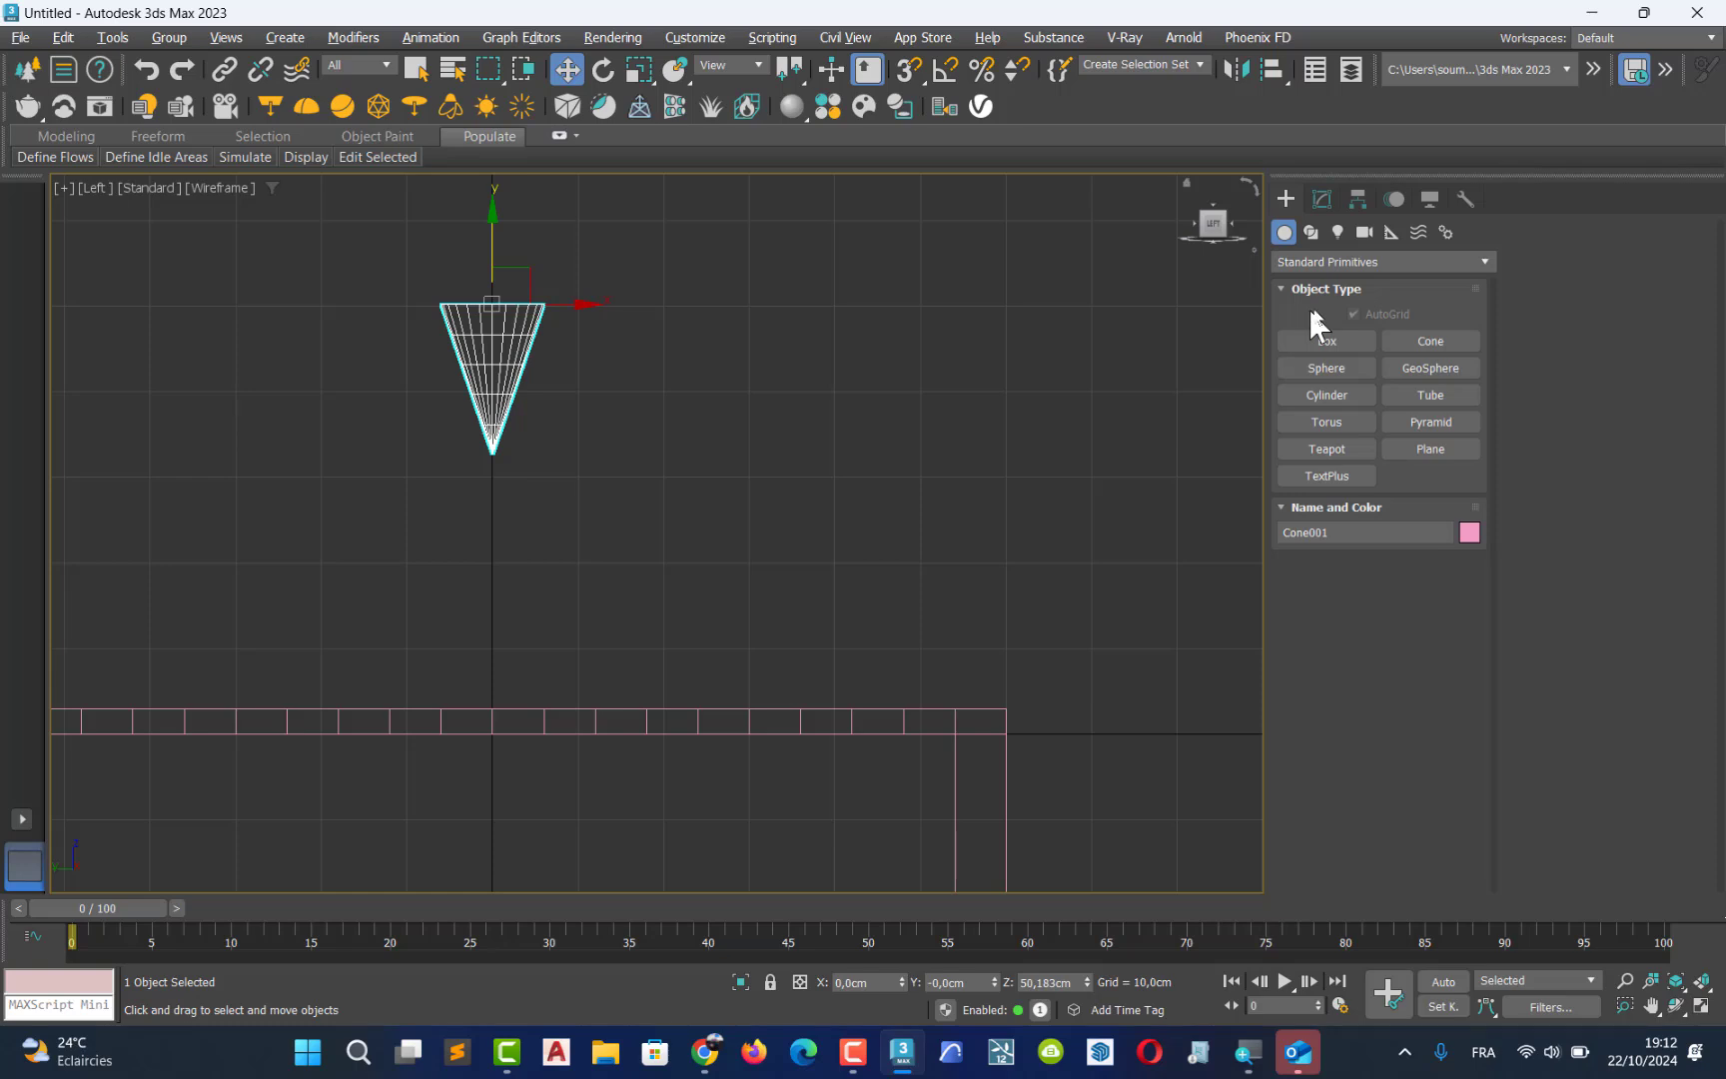
left_click(1311, 234)
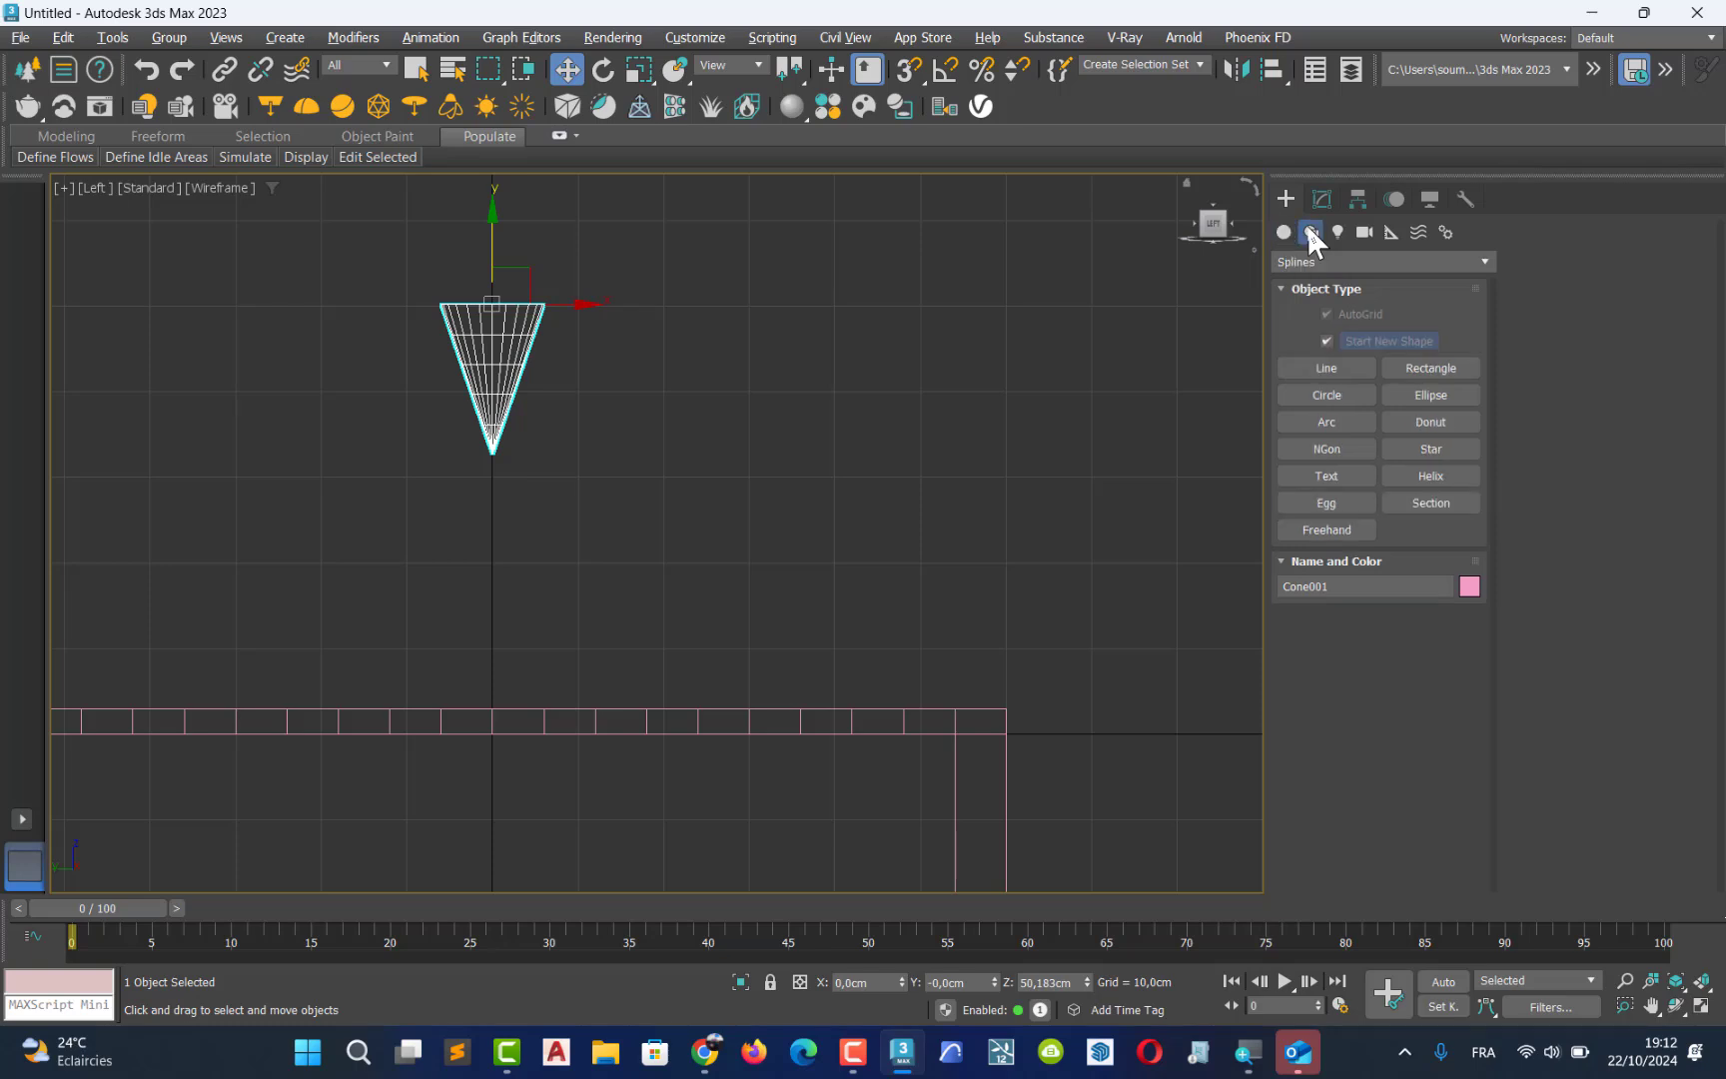
left_click(1328, 370)
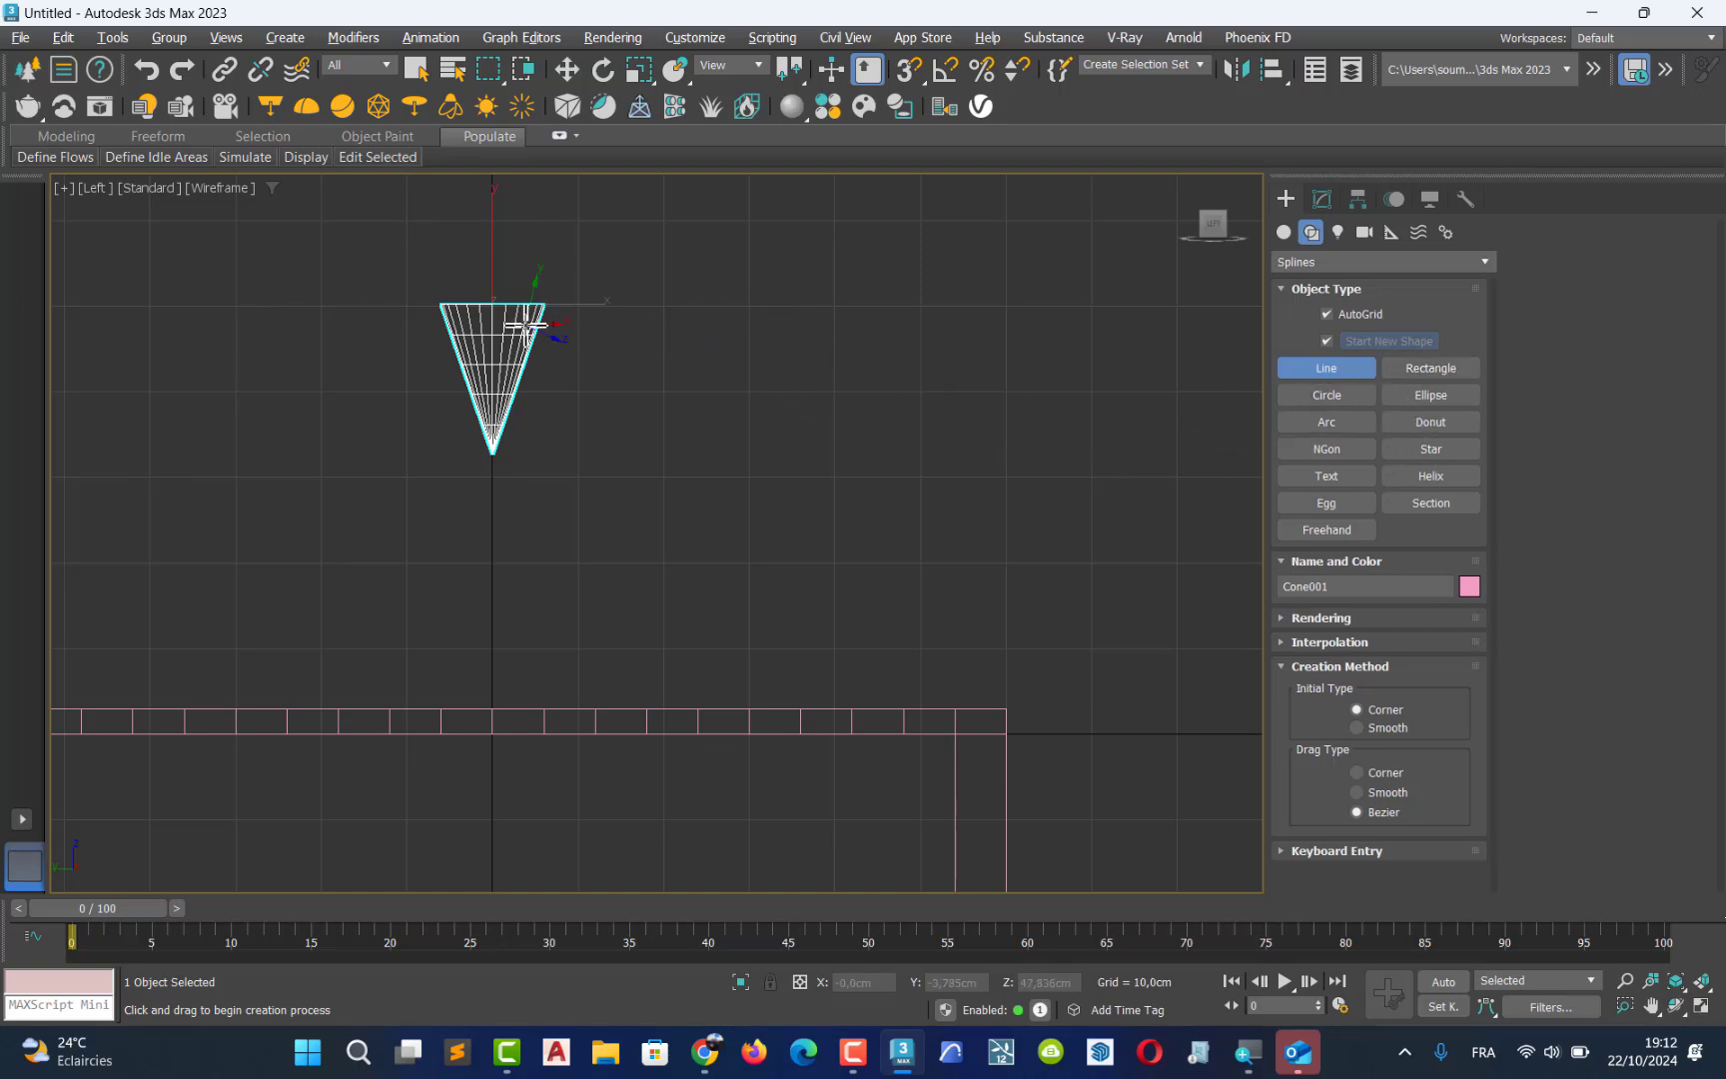
left_click(1326, 313)
scroll(580, 330, "up", 5)
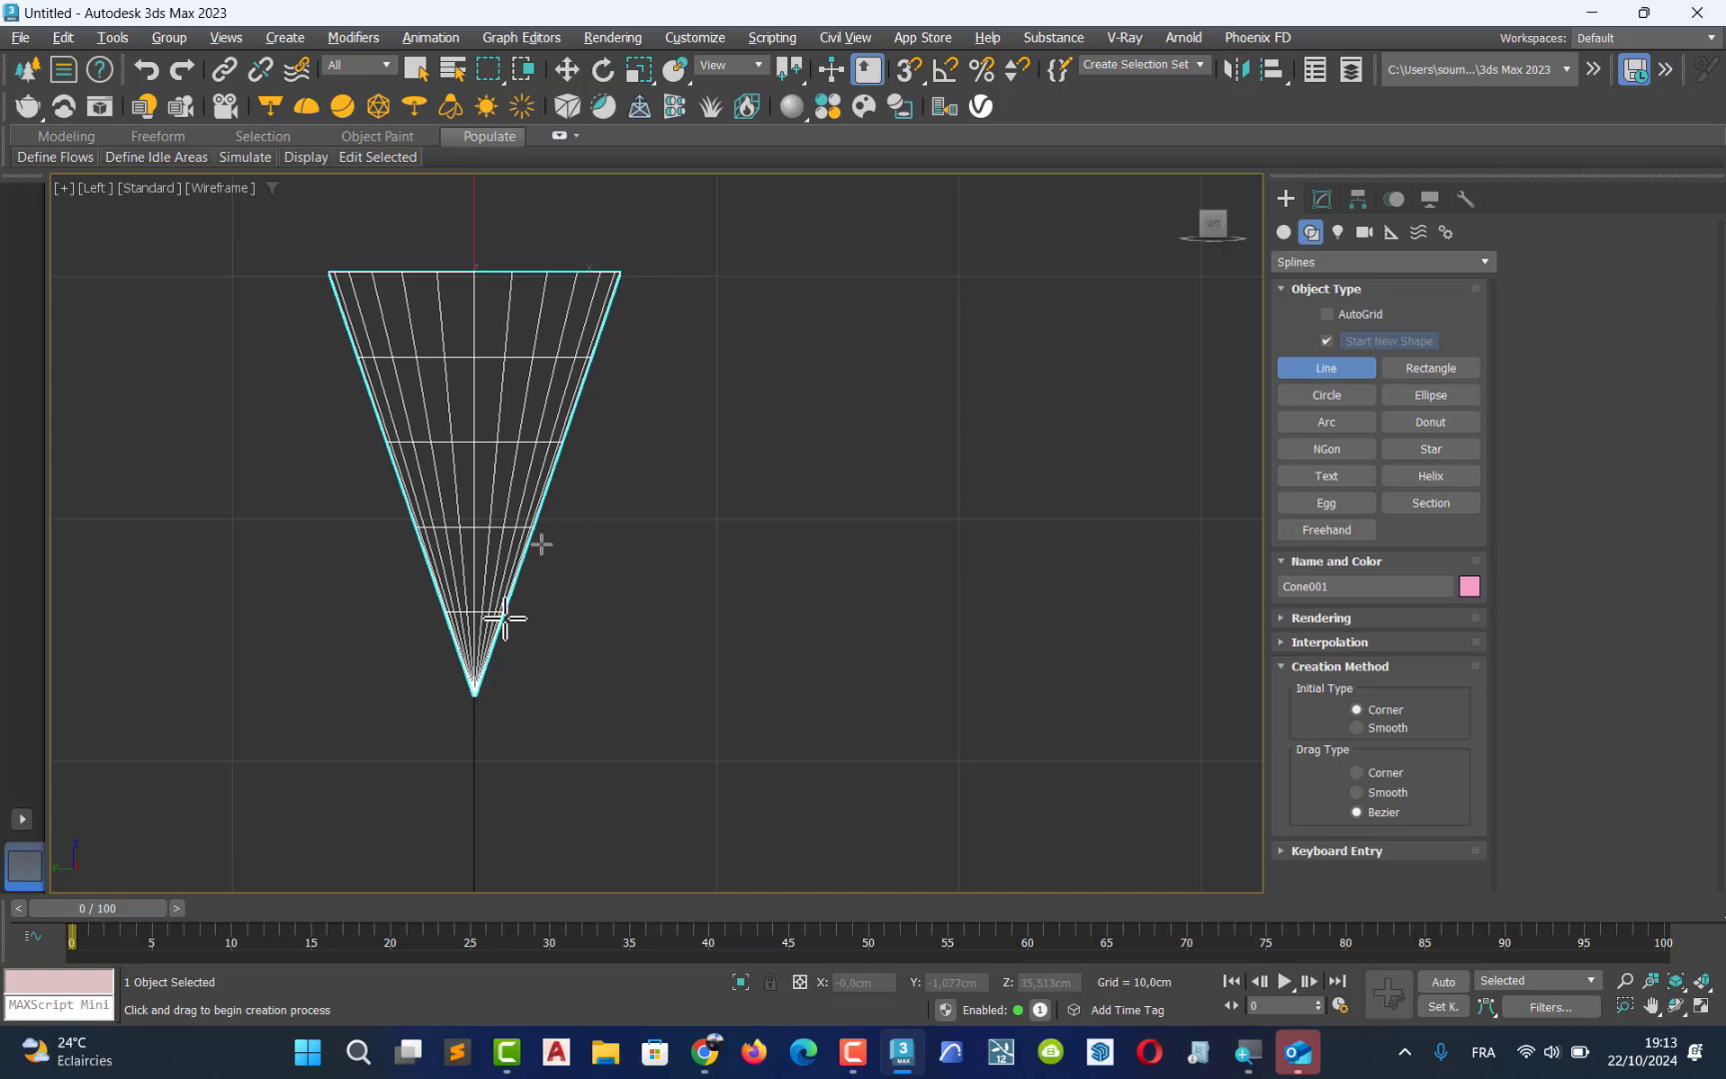
left_click(620, 273)
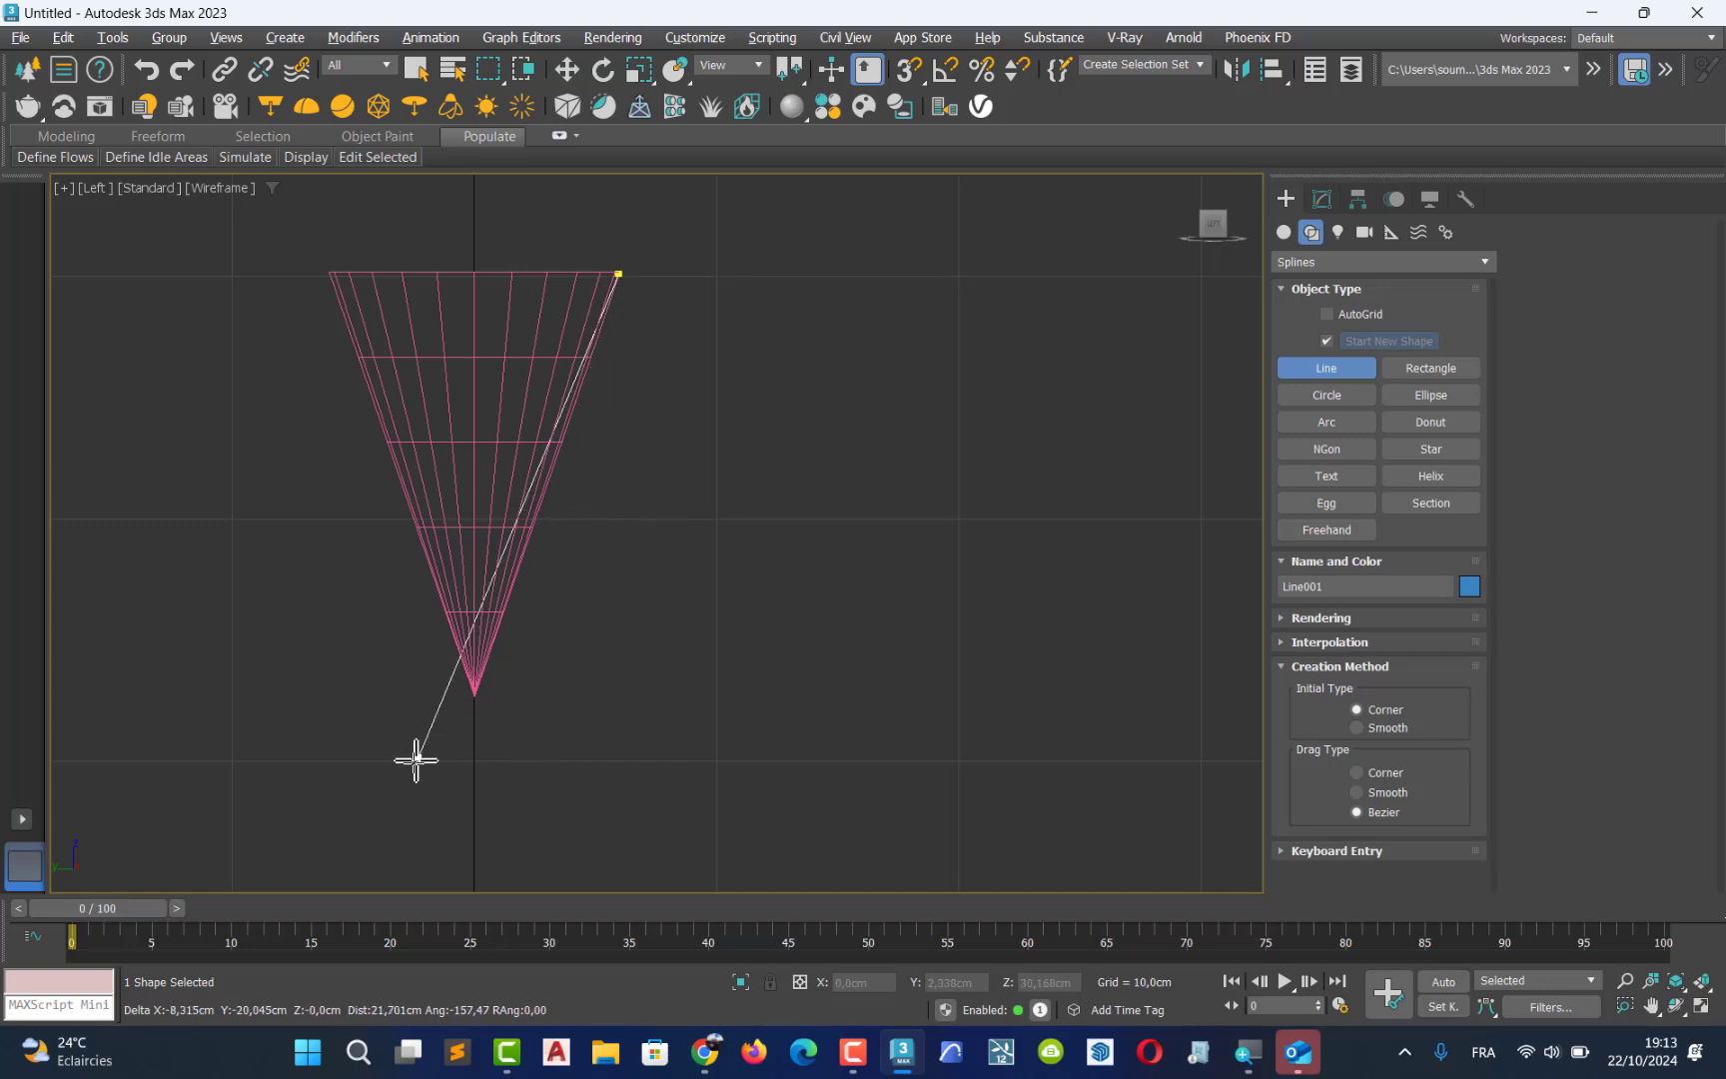
middle_click_drag(455, 769, 506, 507)
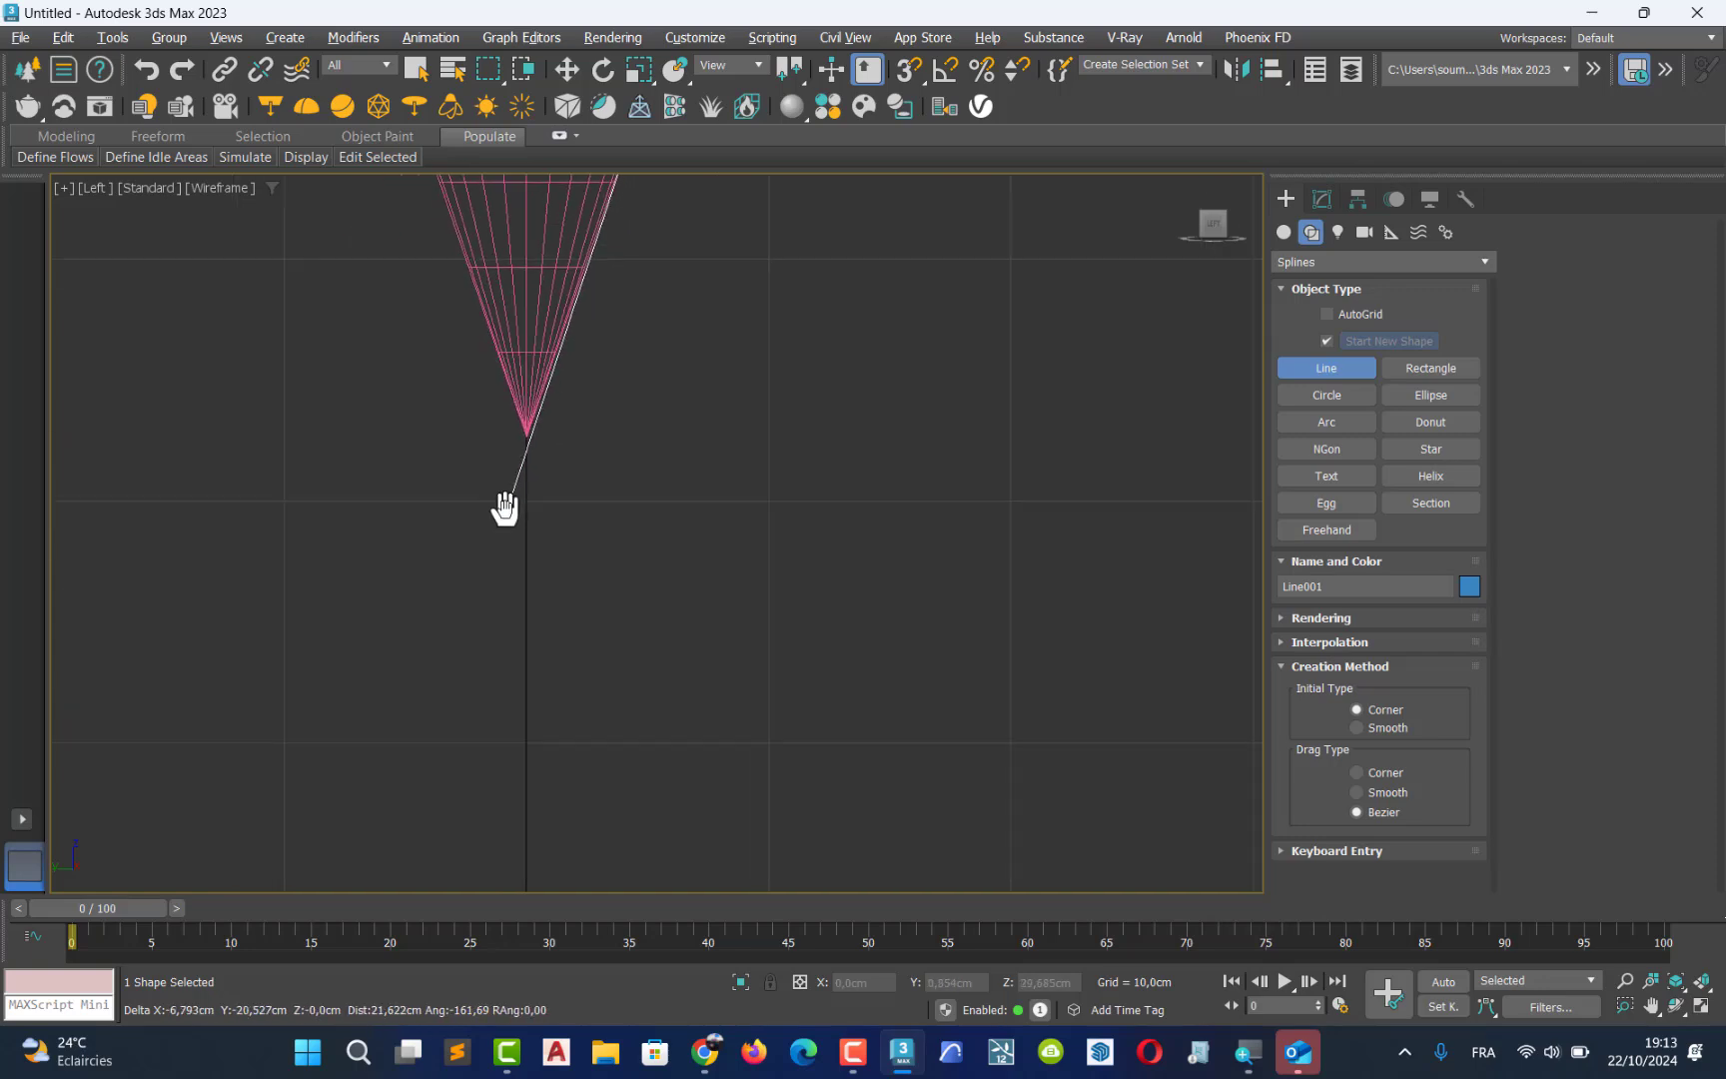
left_click(524, 438)
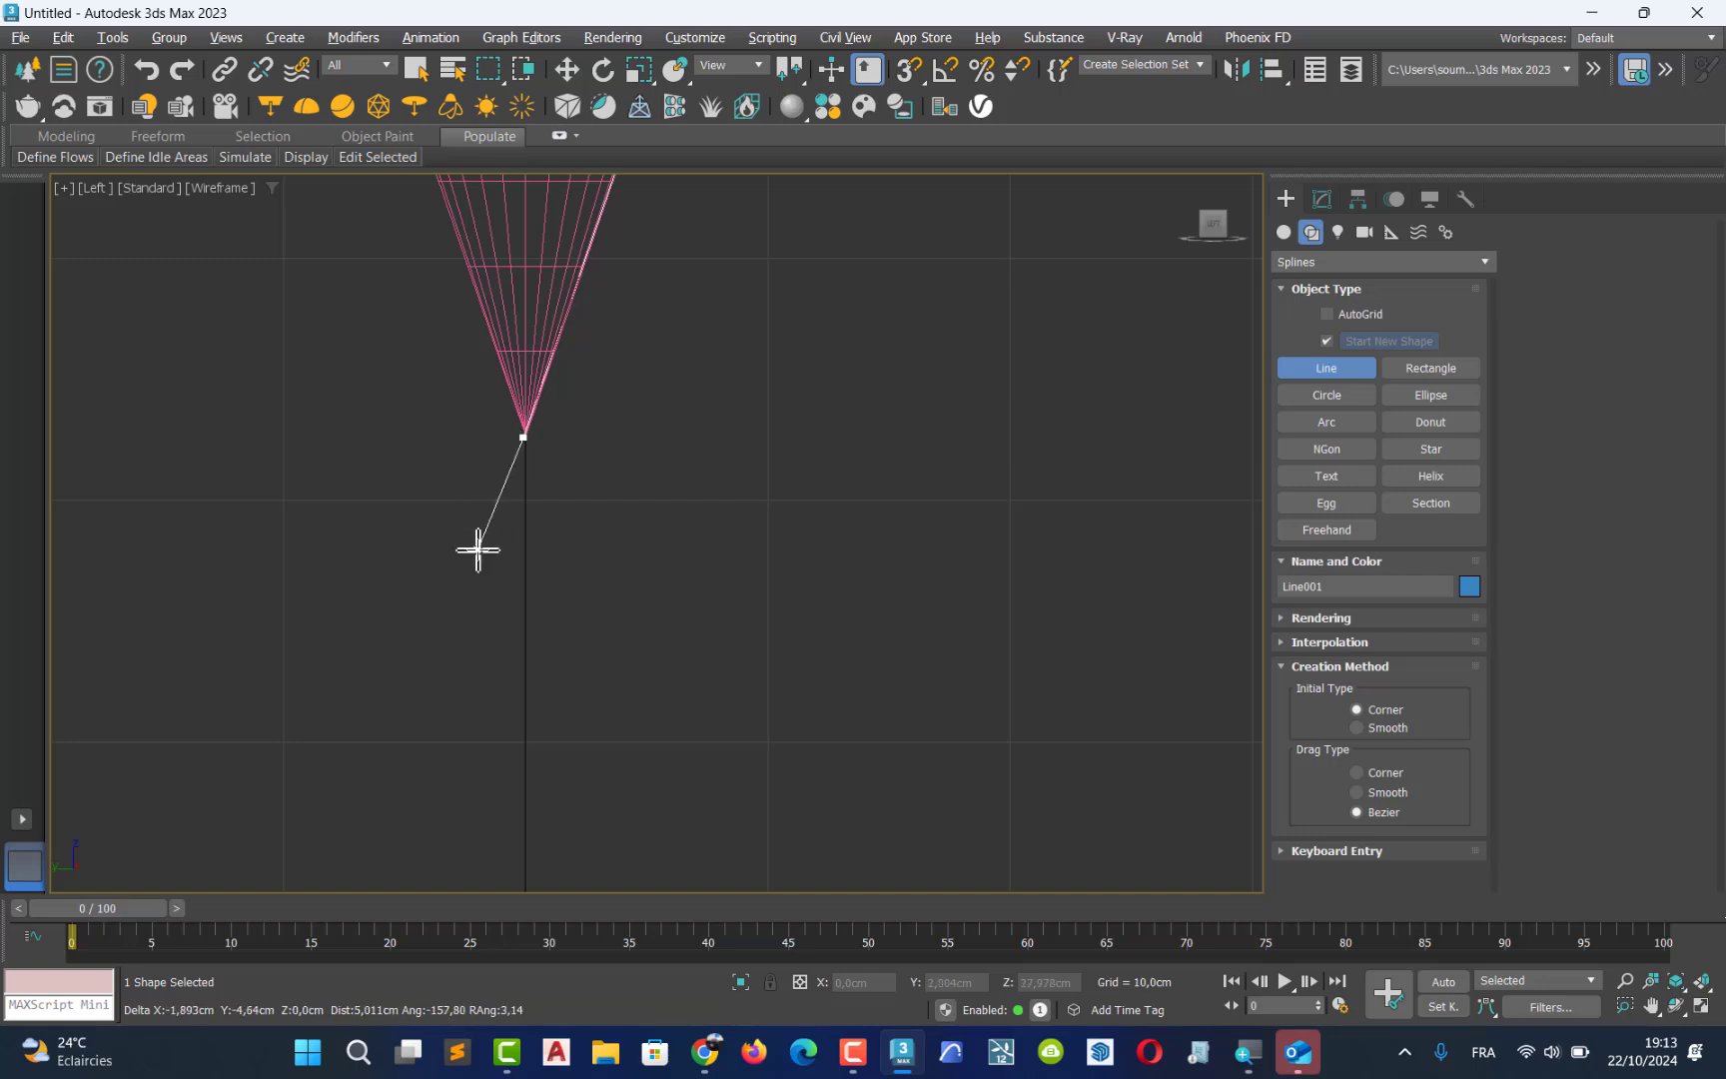
scroll(515, 429, "up", 6)
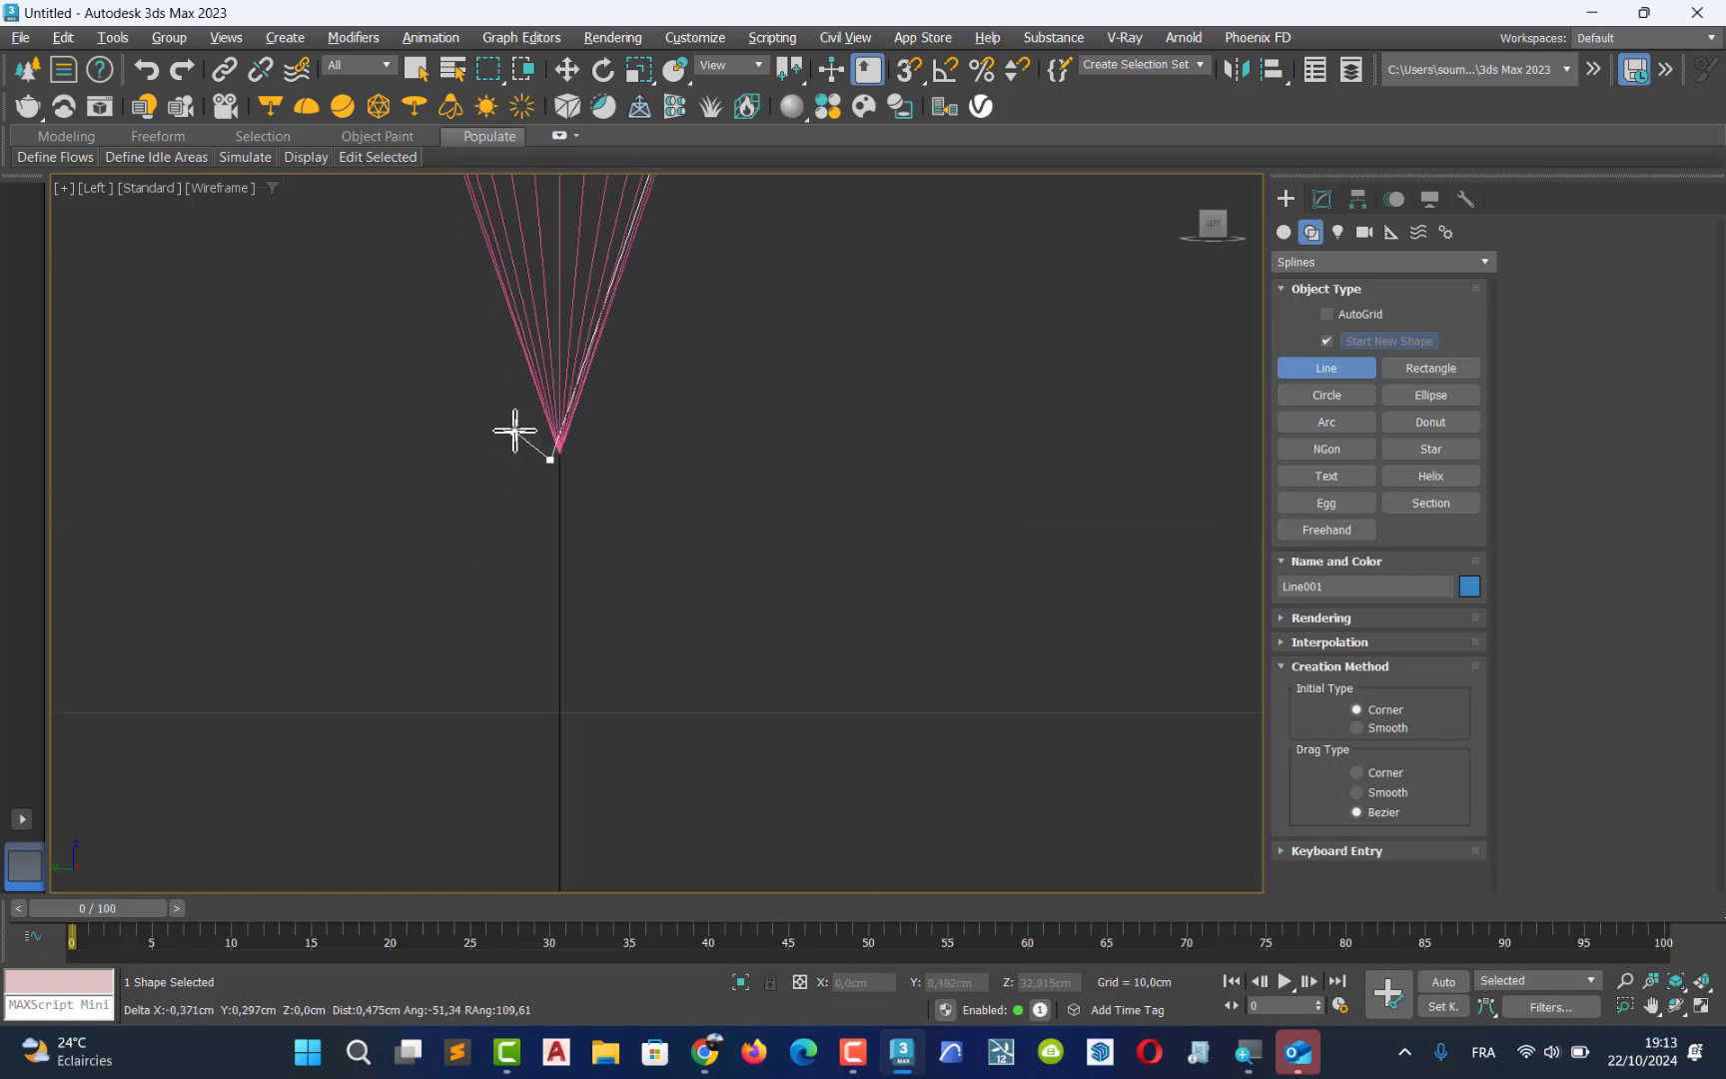
scroll(639, 432, "up", 4)
scroll(629, 427, "down", 5)
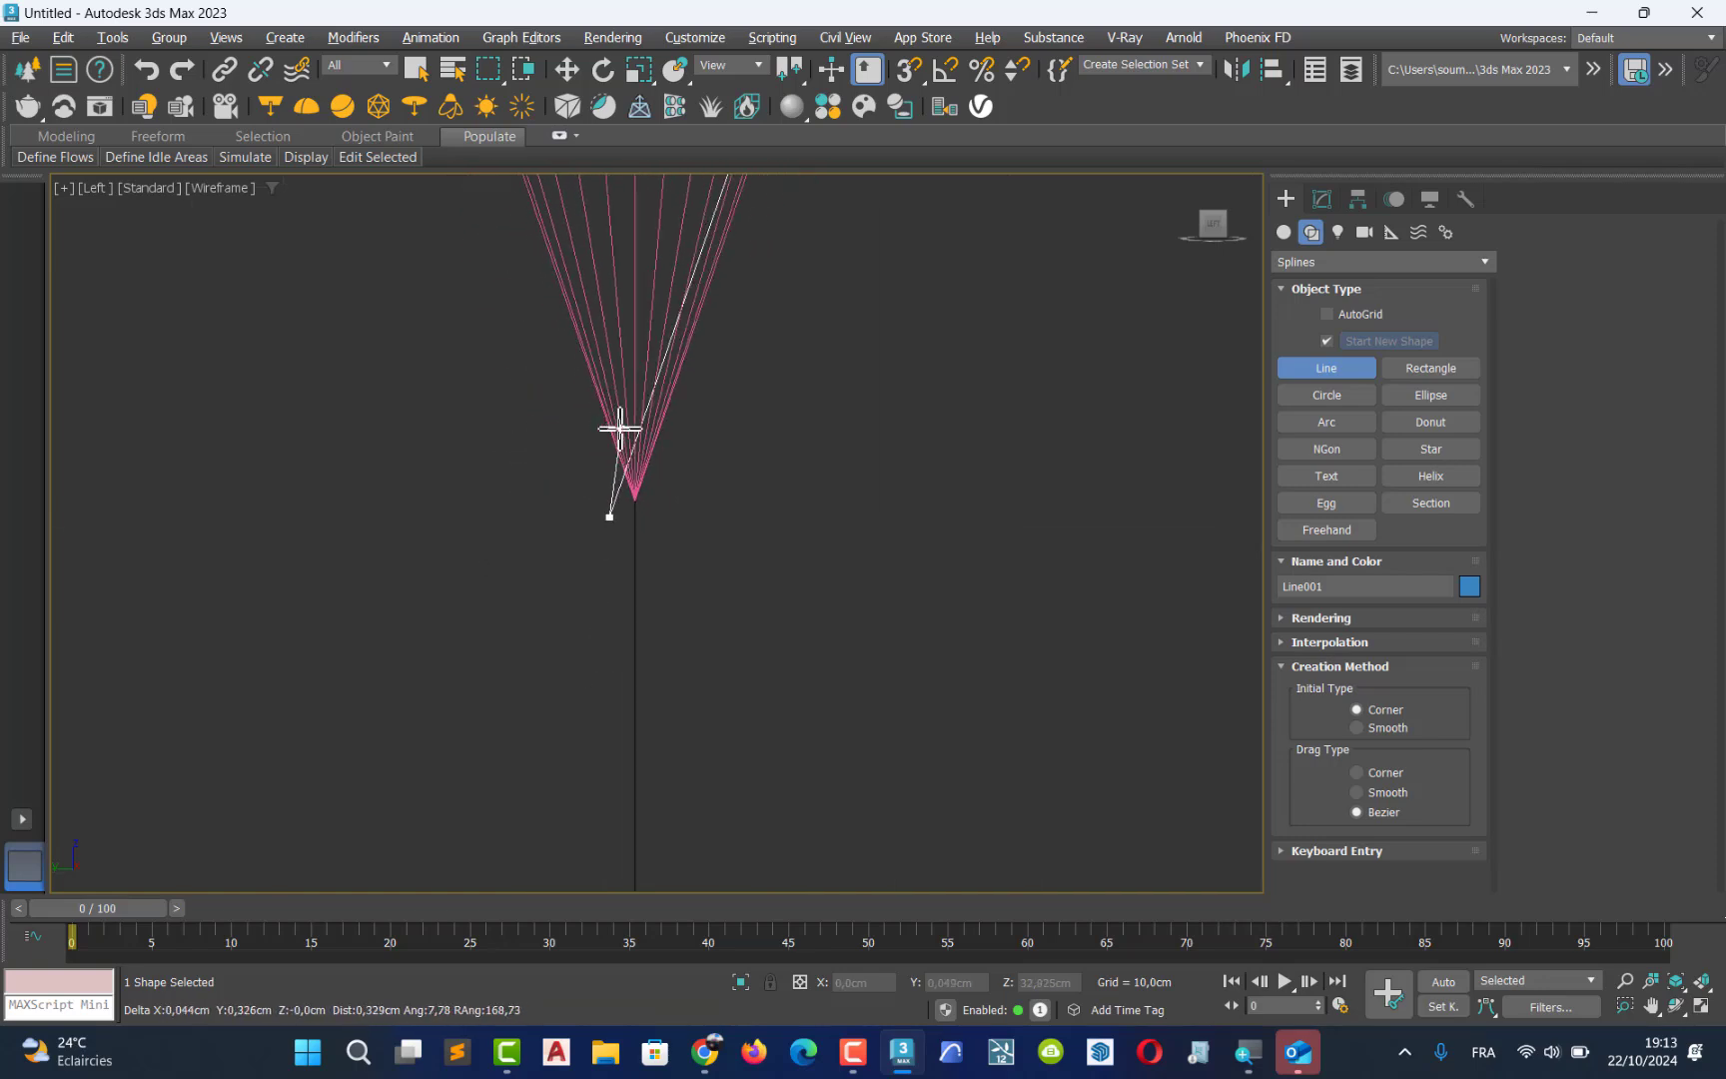
middle_click_drag(604, 435, 567, 840)
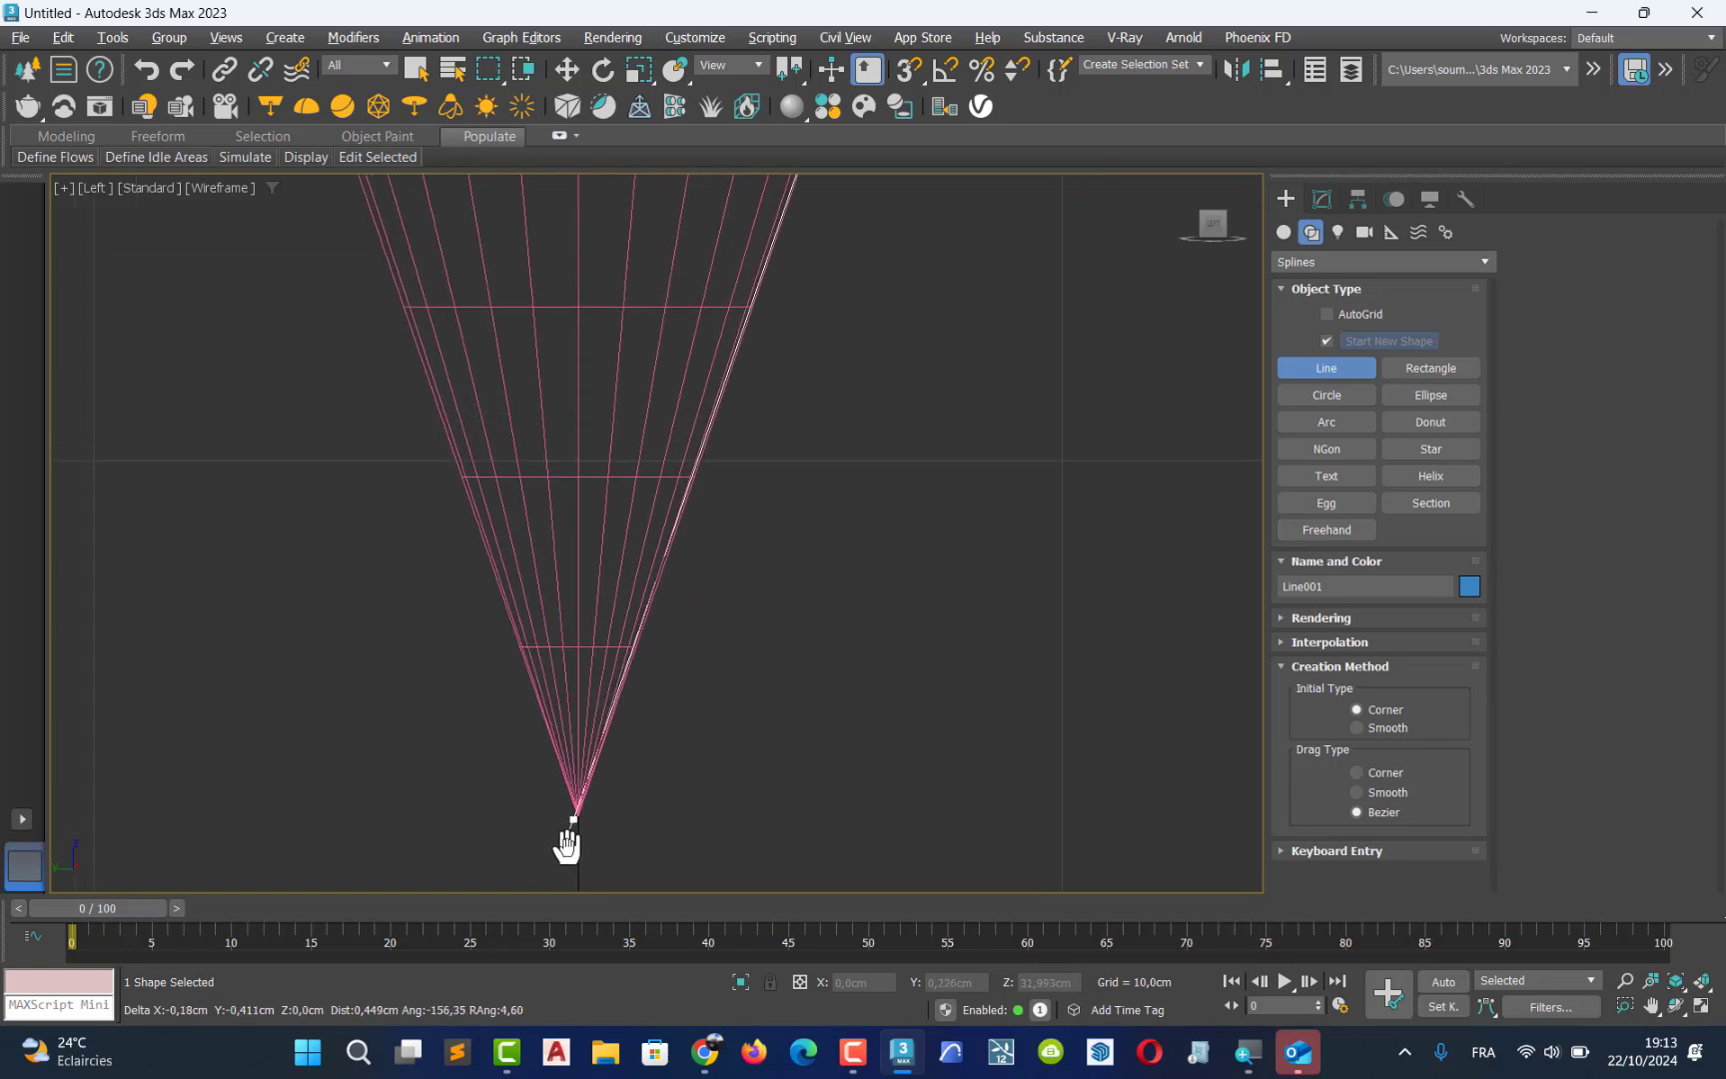
scroll(583, 846, "down", 3)
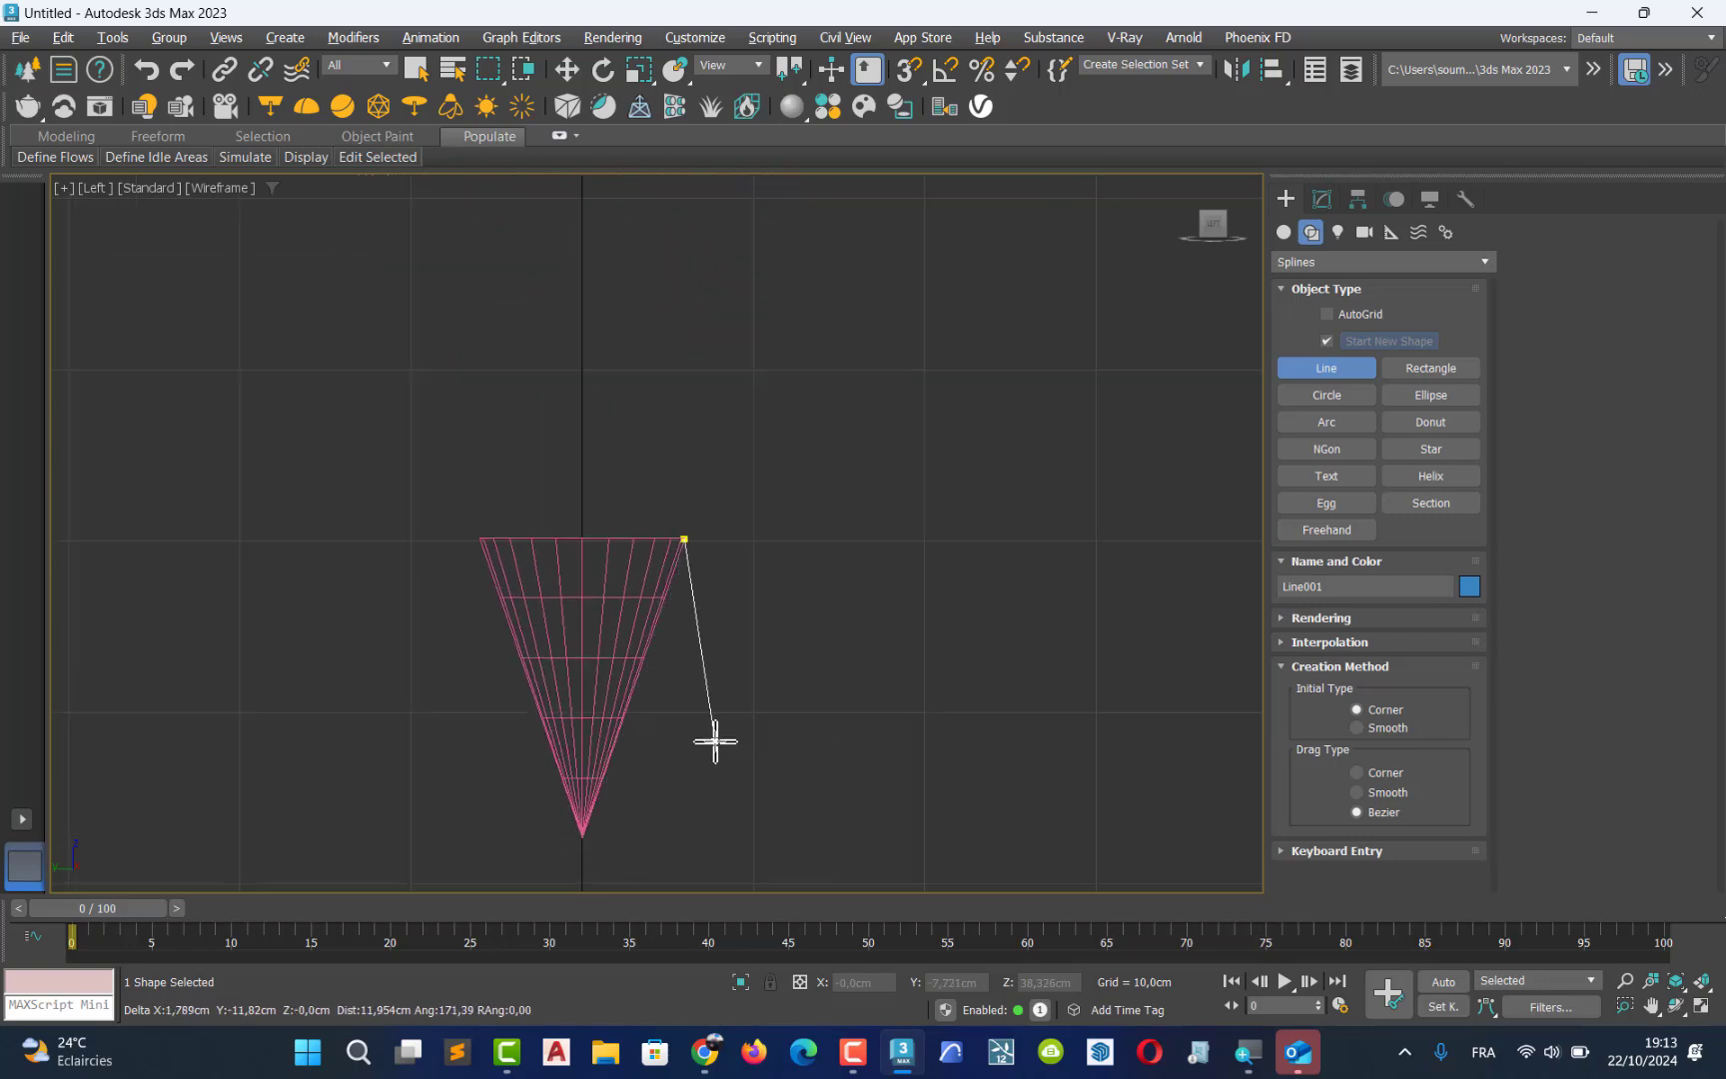
right_click(753, 626)
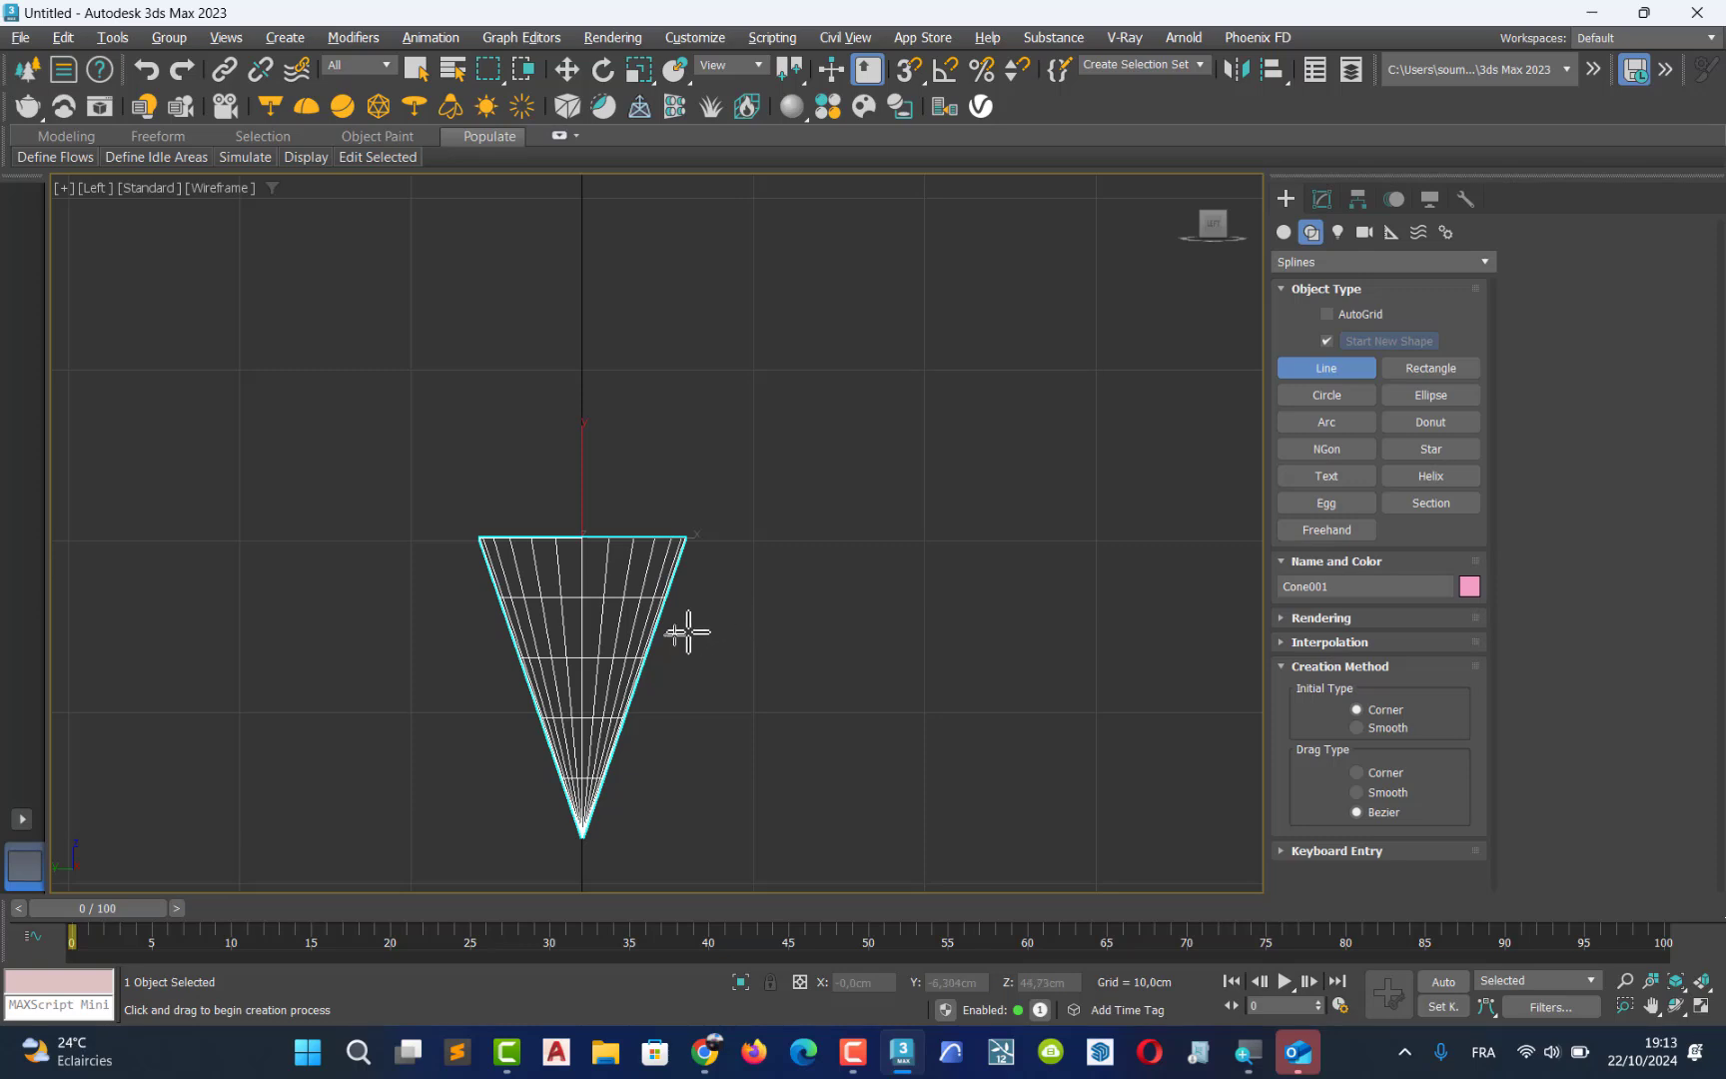
Turn on 3D snapping and set Vertex as the only active snap type
middle_click_drag(643, 627, 648, 527)
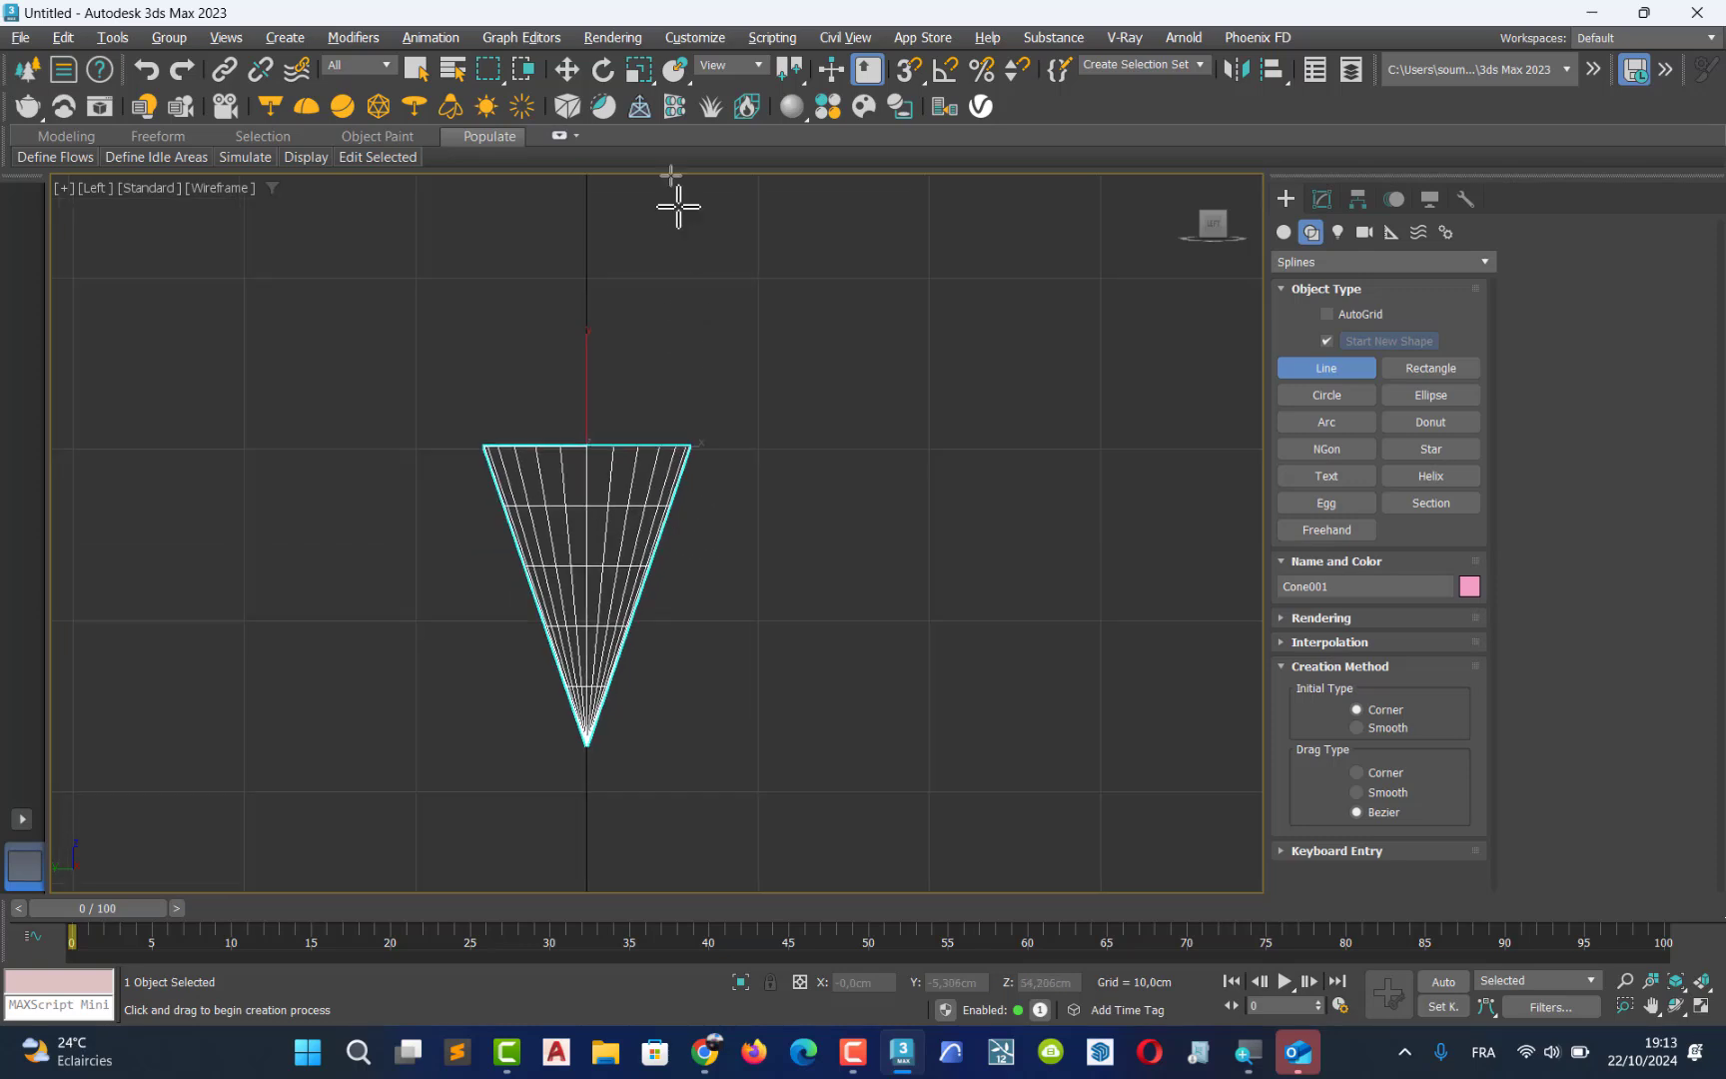
left_click(908, 74)
right_click(905, 75)
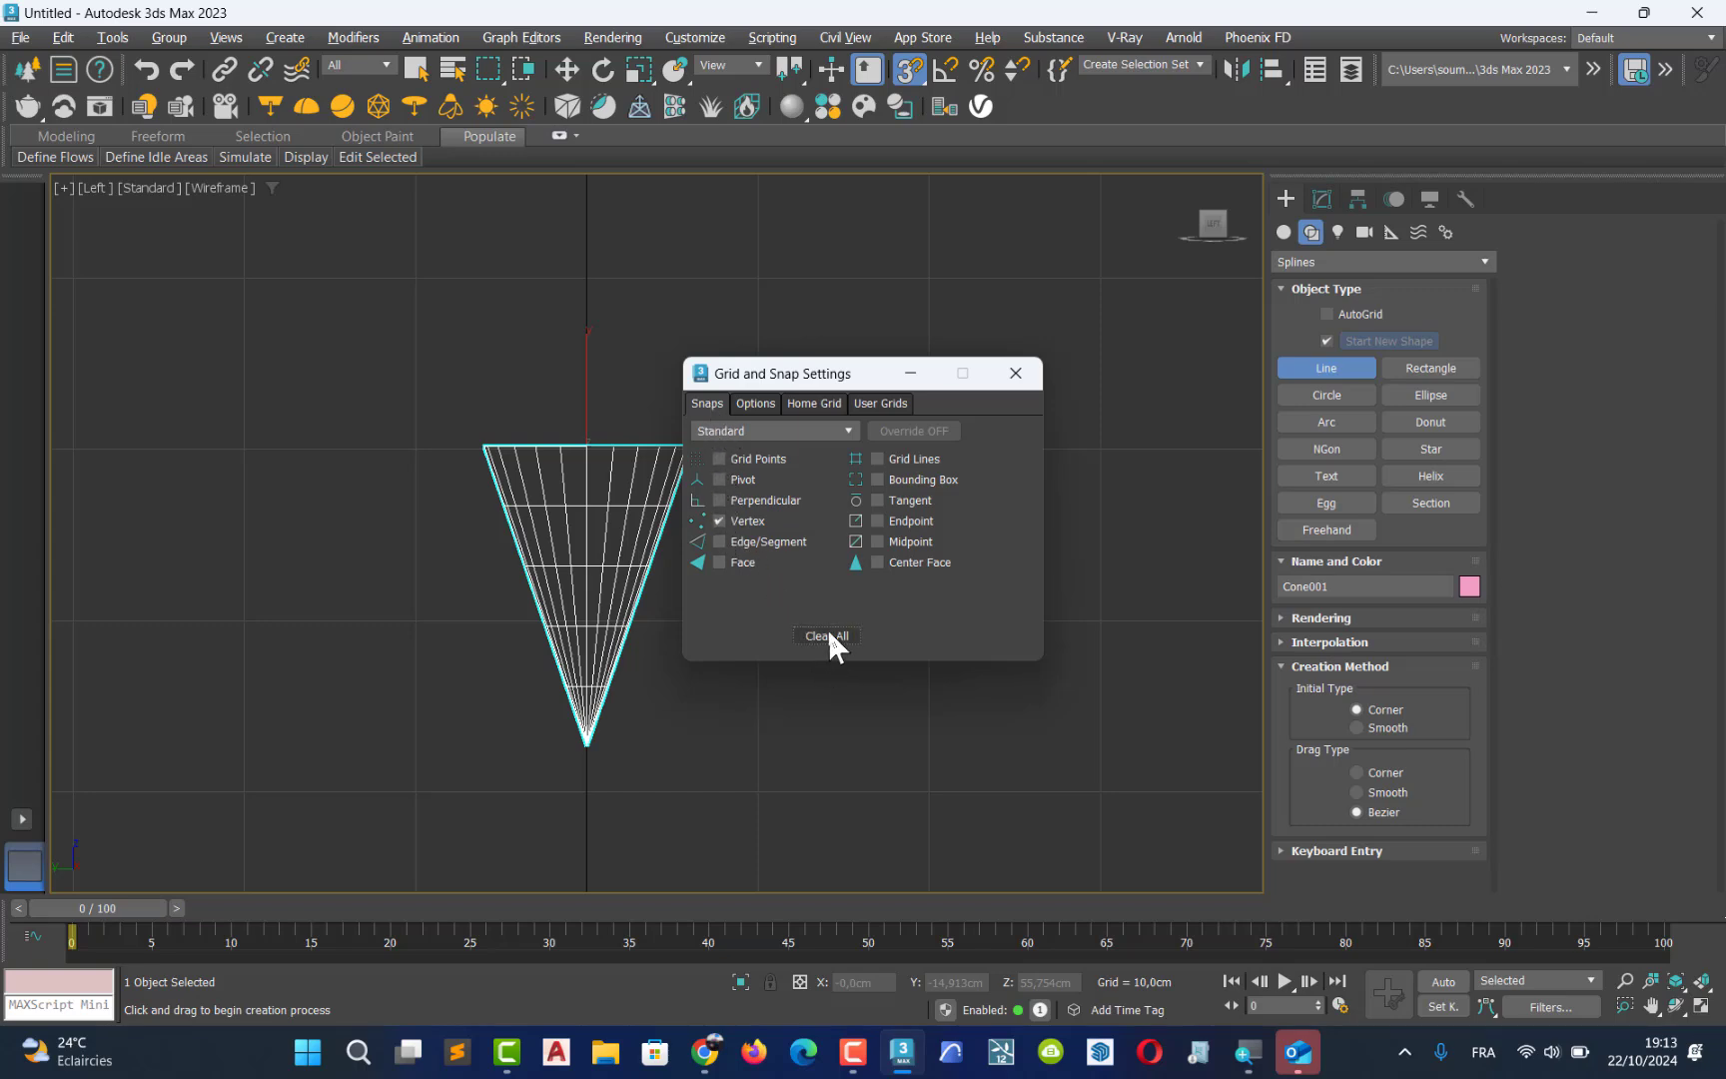
left_click(719, 520)
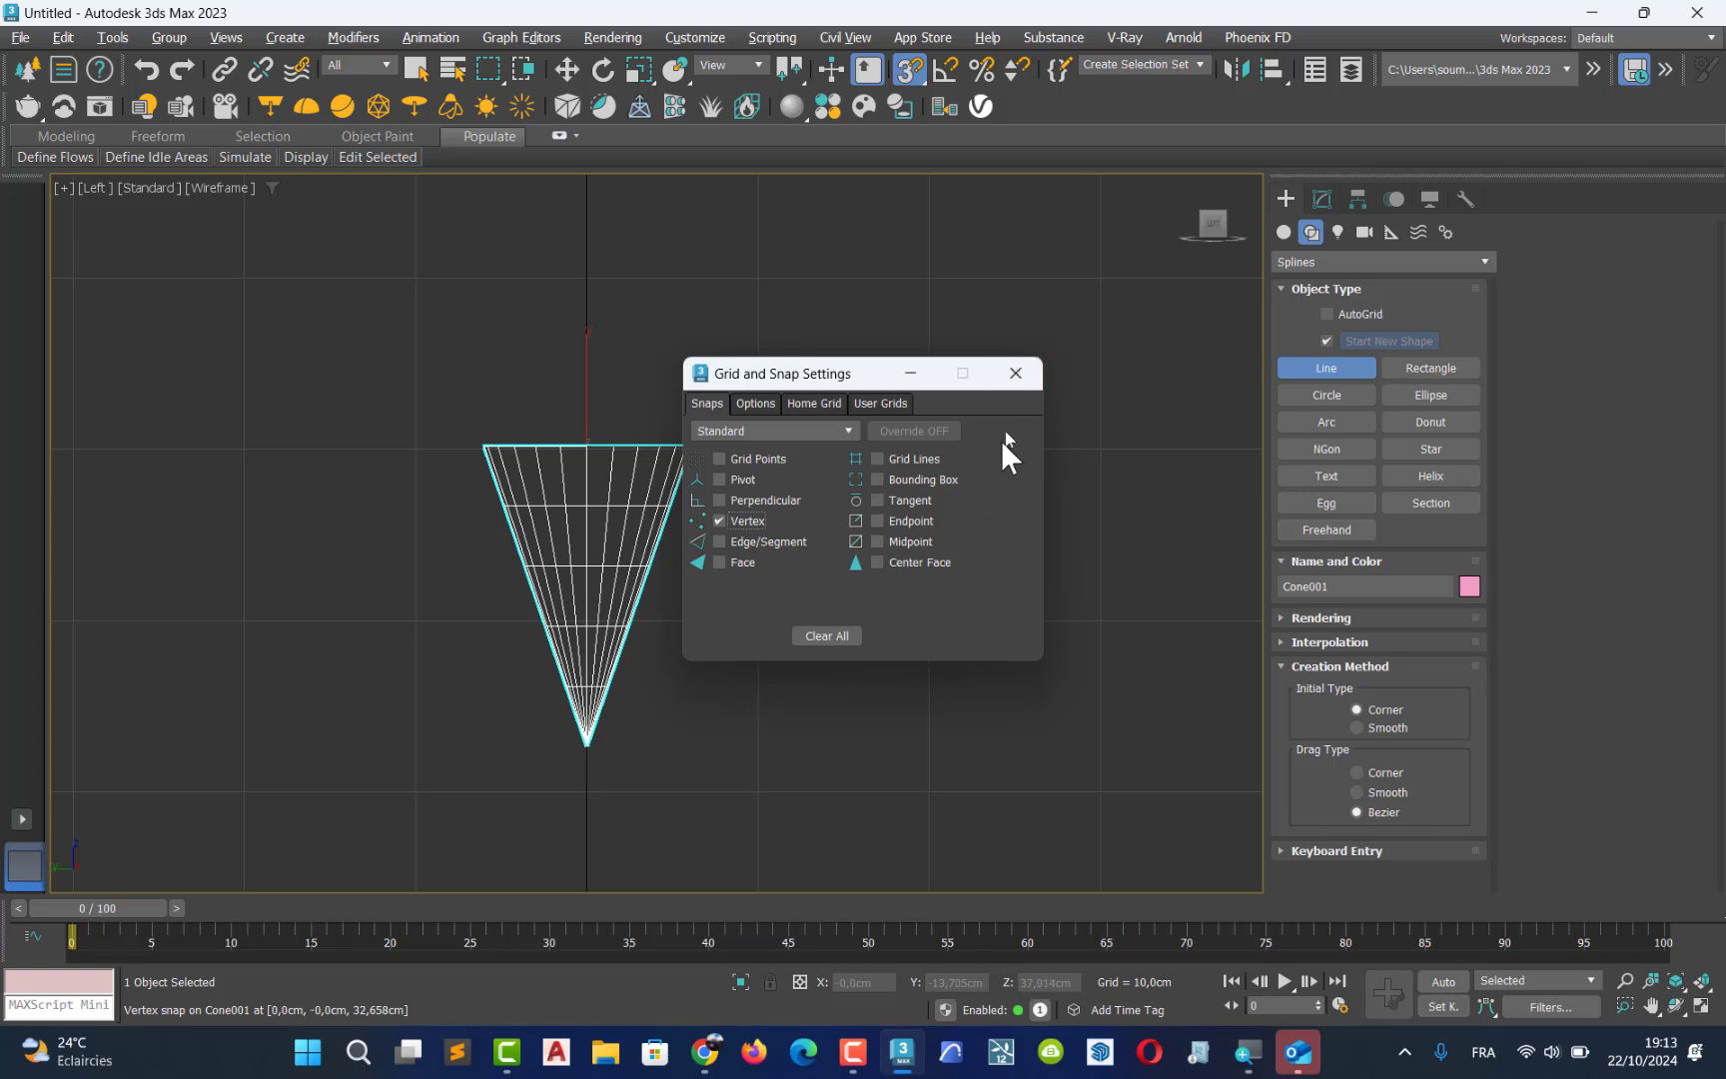
left_click(1018, 377)
Begin a Line spline snapped to the cone's upper rim corner at Y -6 cm and snap its second vertex to the cone's tip
middle_click_drag(712, 585, 767, 485)
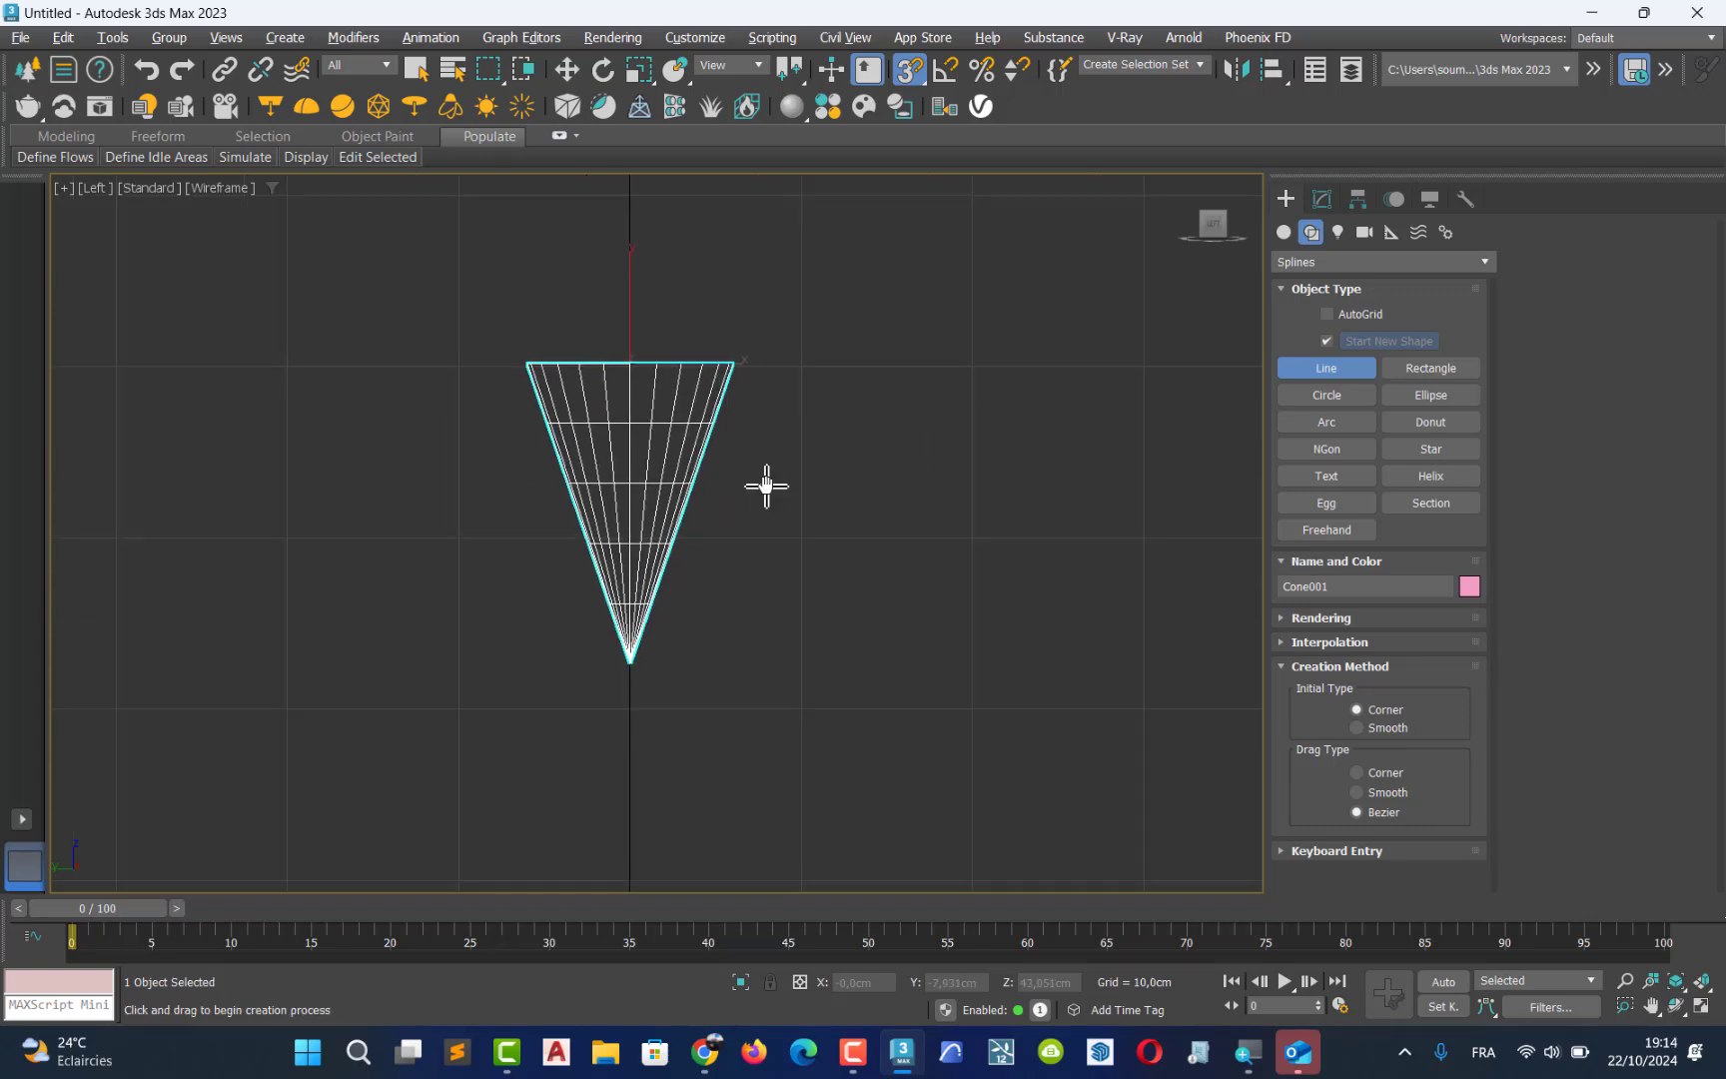
scroll(739, 362, "up", 6)
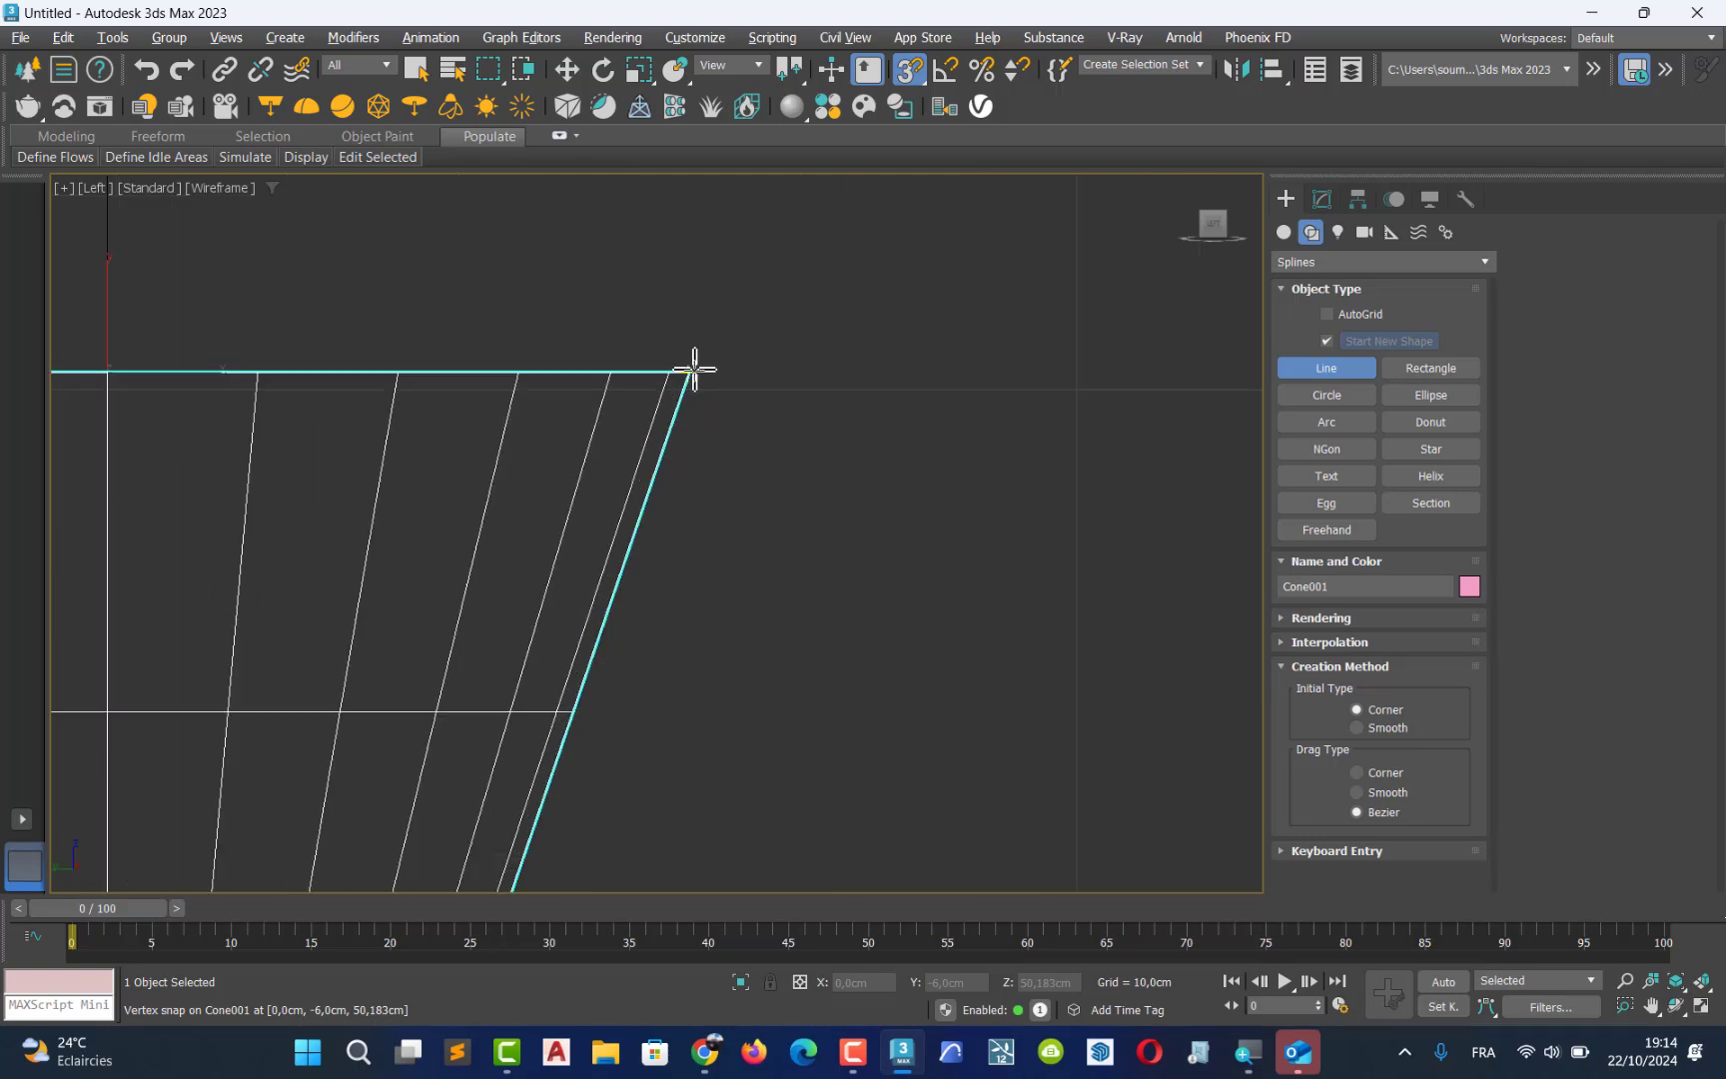
left_click(695, 370)
scroll(700, 395, "up", 3)
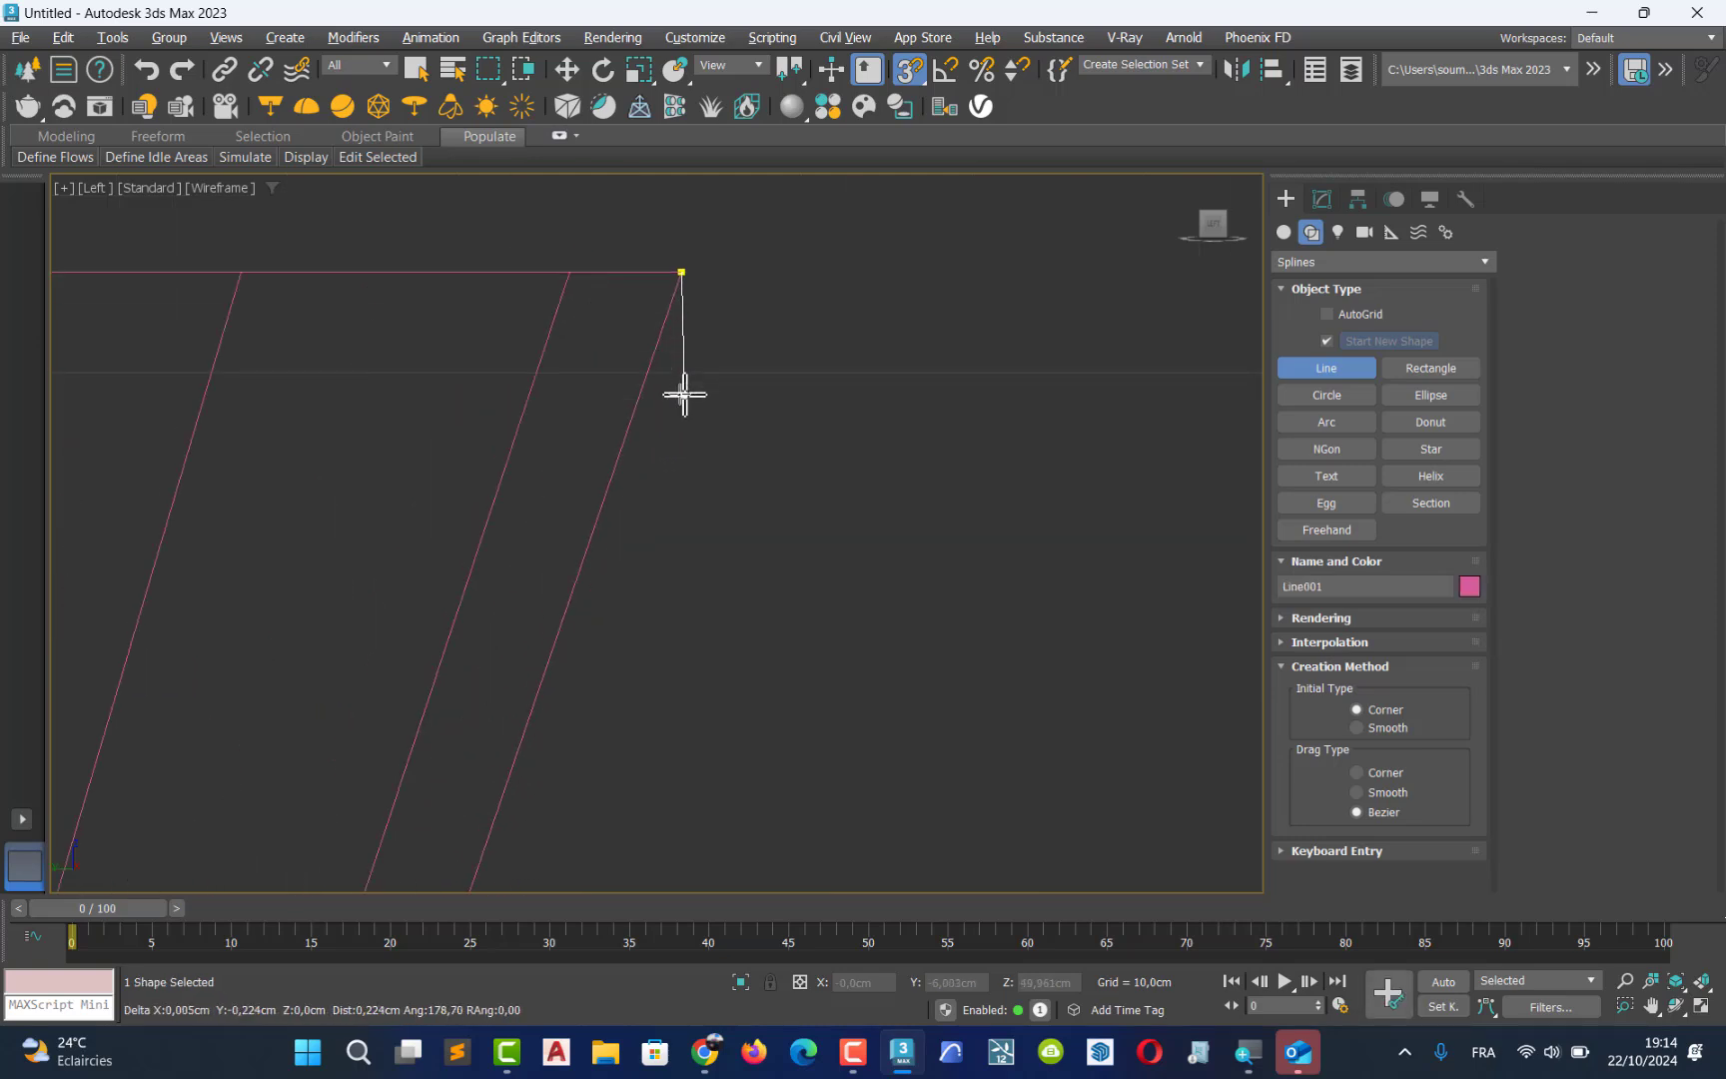
scroll(689, 370, "down", 6)
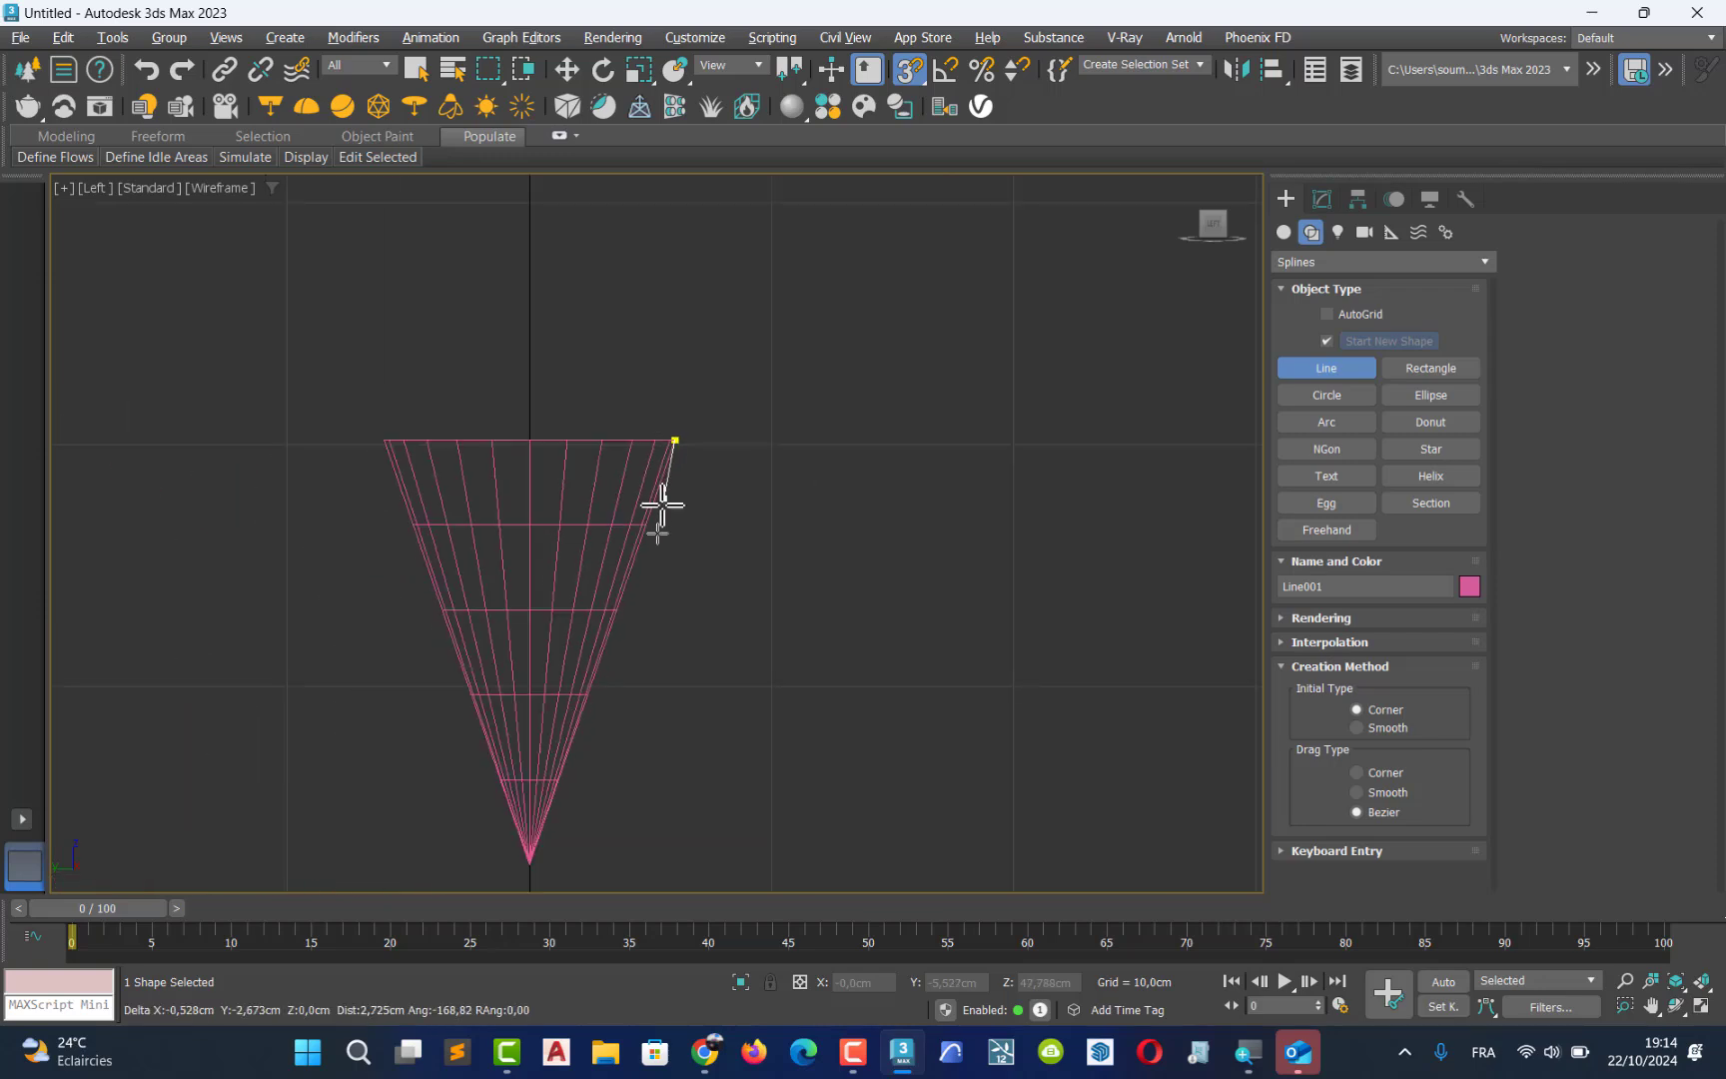
middle_click_drag(566, 767, 467, 513)
scroll(555, 601, "up", 5)
scroll(556, 485, "up", 2)
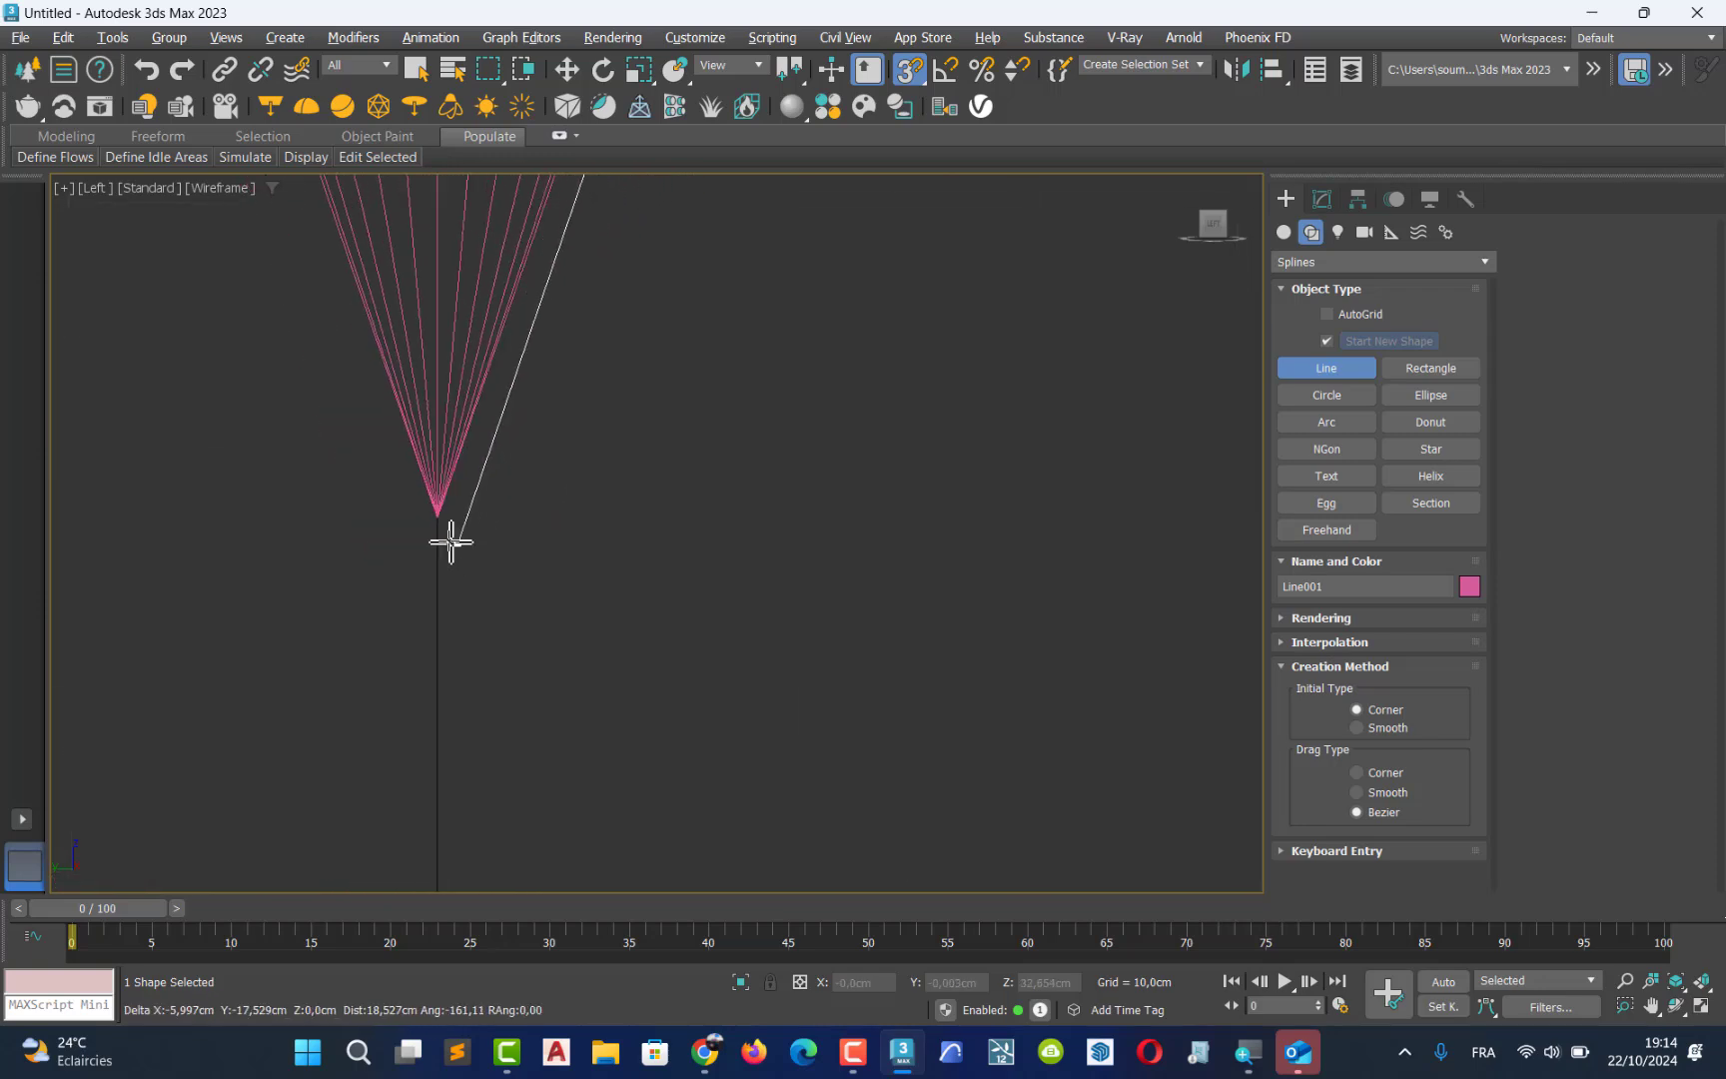
left_click(437, 518)
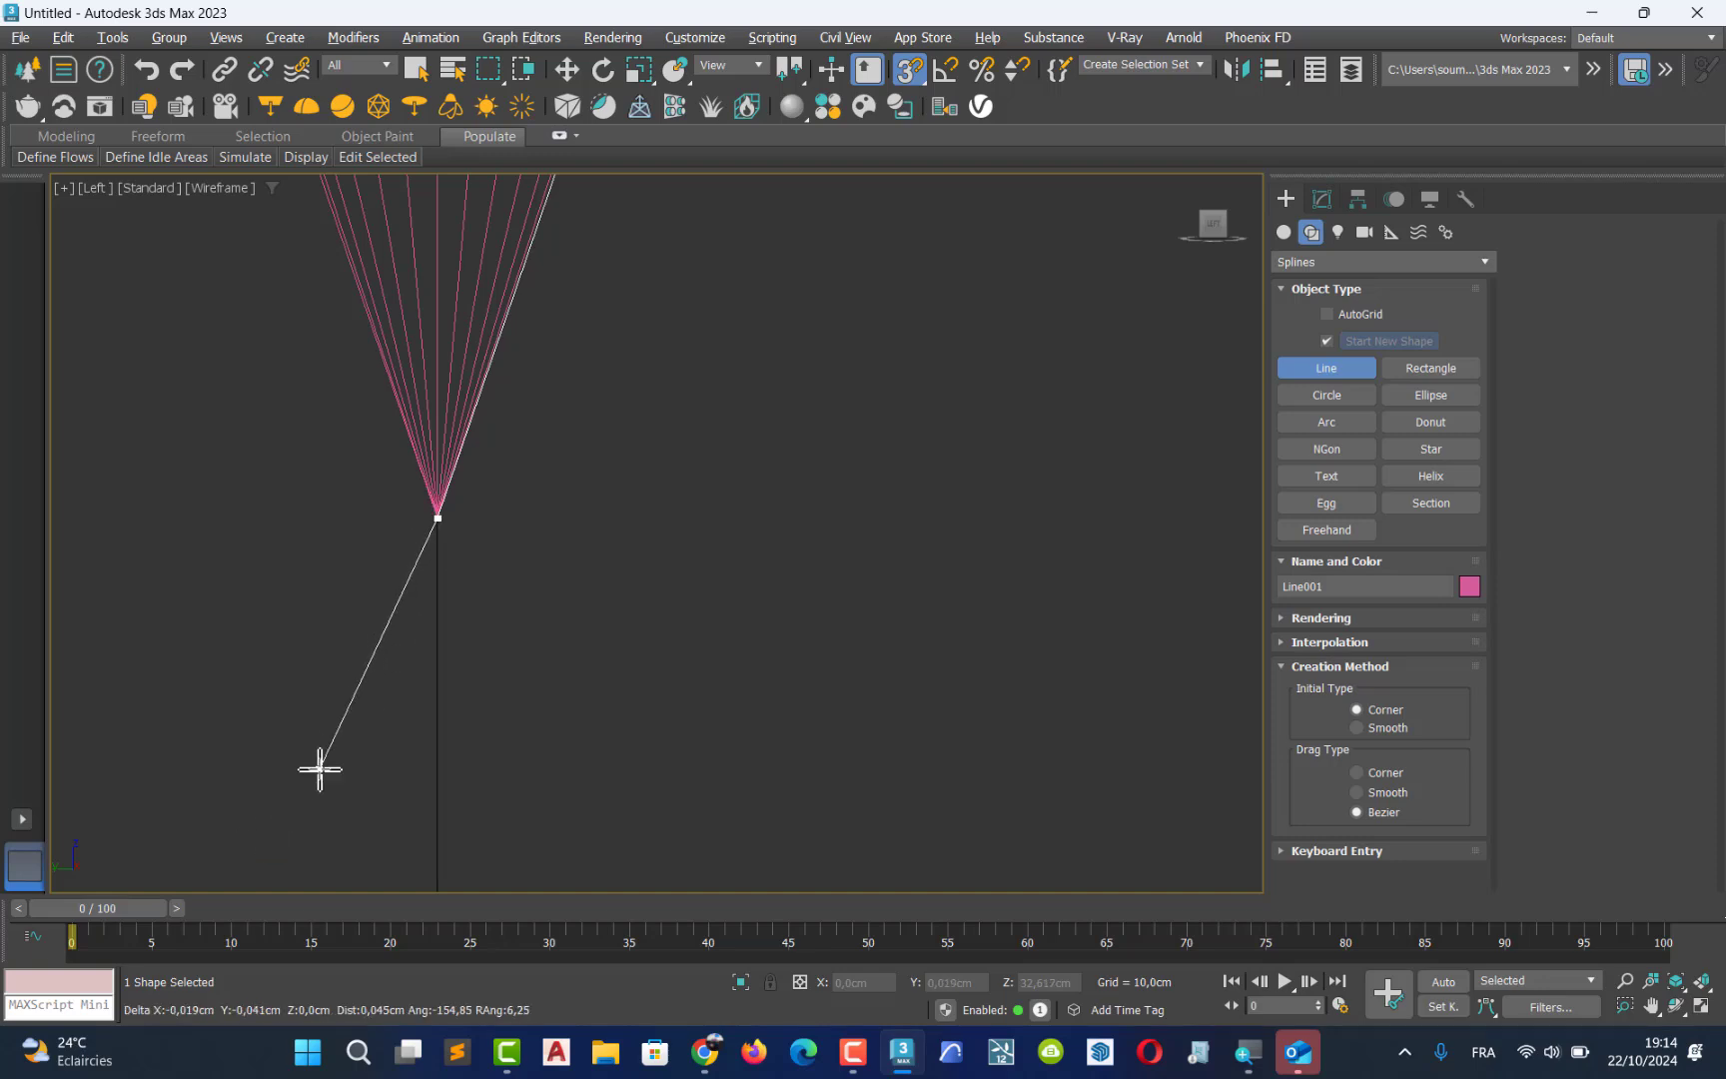
Continue the line down to the tabletop centre through an outward bend, along the tabletop by two segments, and up to an opposite bend
scroll(322, 764, "down", 10)
middle_click_drag(324, 760, 414, 488)
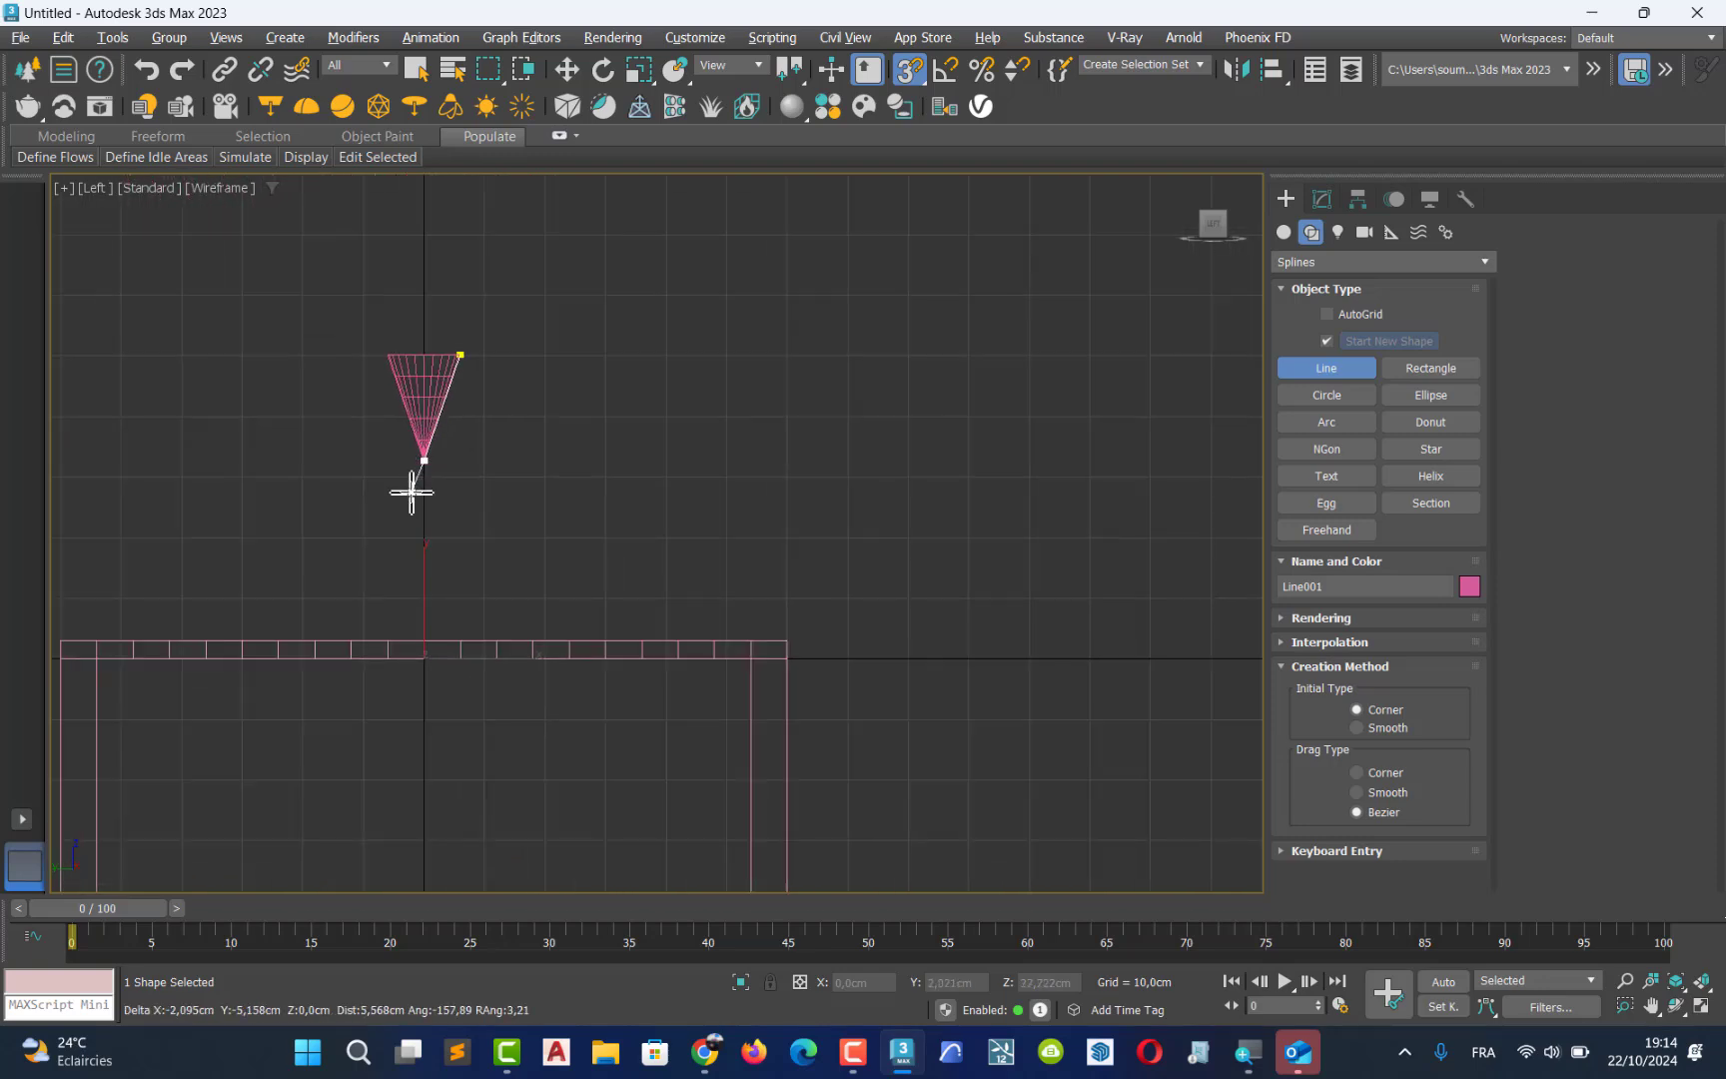
left_click(386, 556)
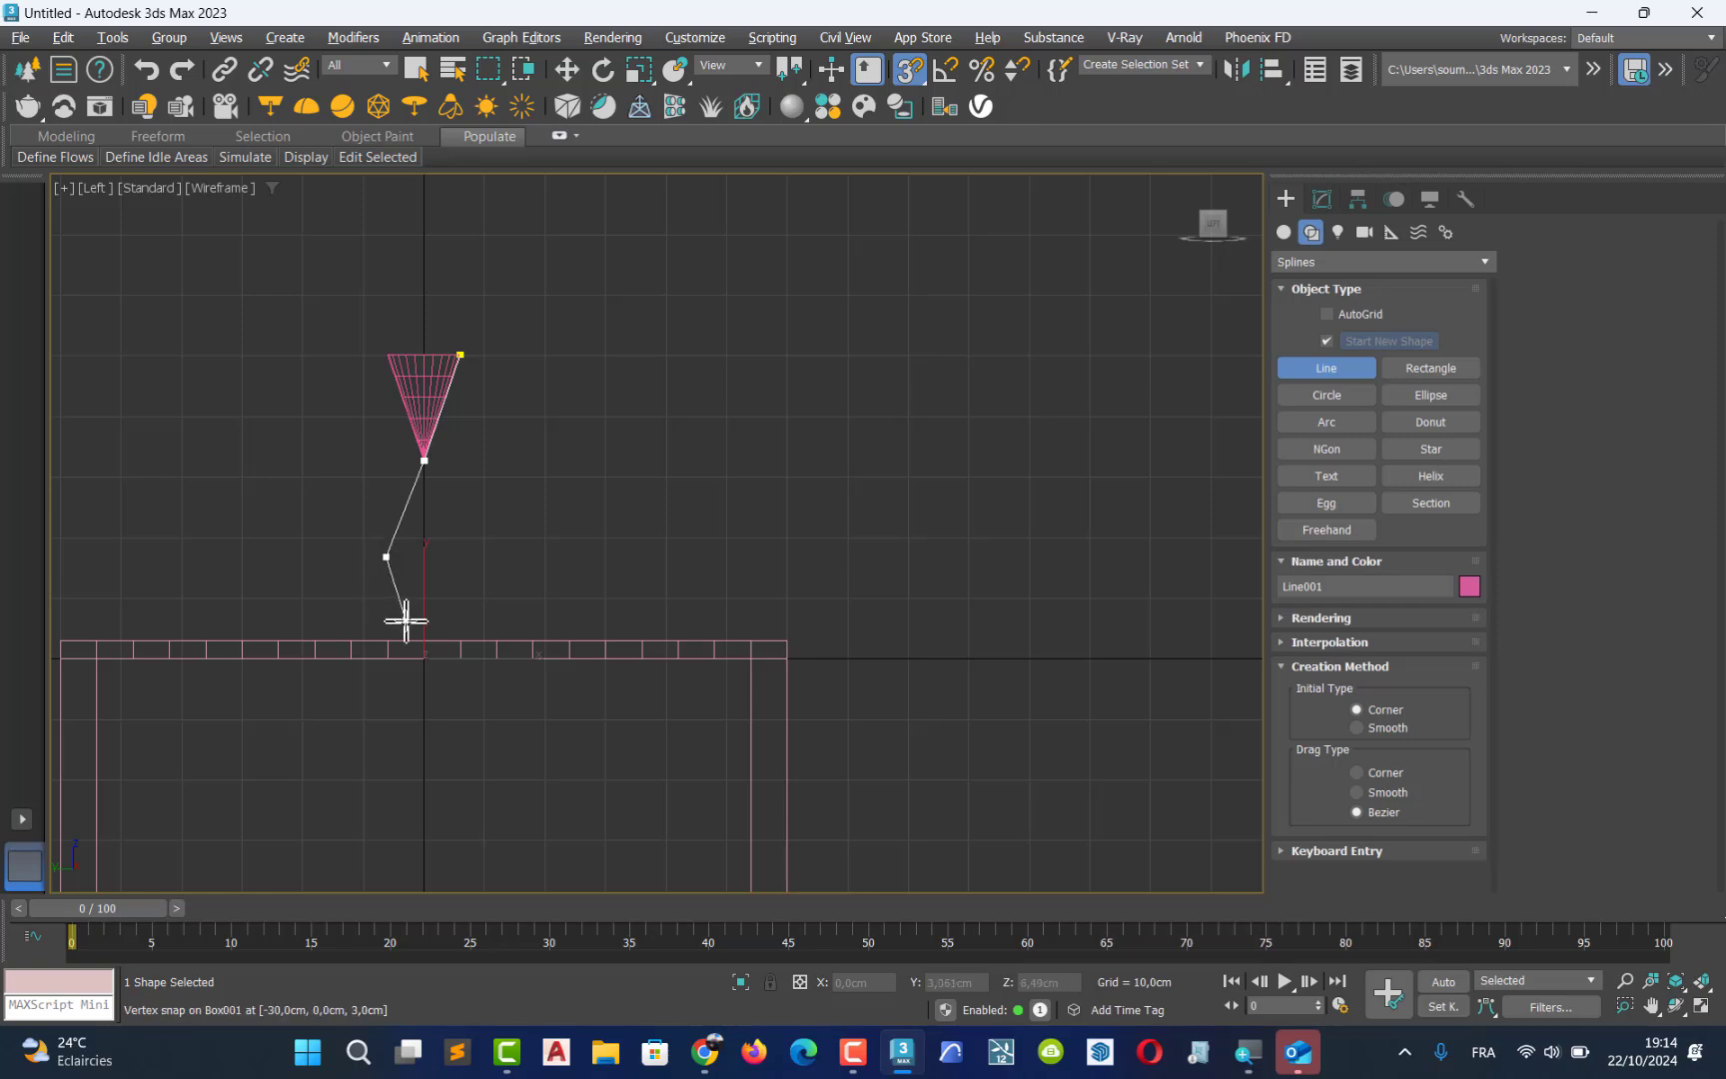
left_click(412, 634)
left_click(494, 639)
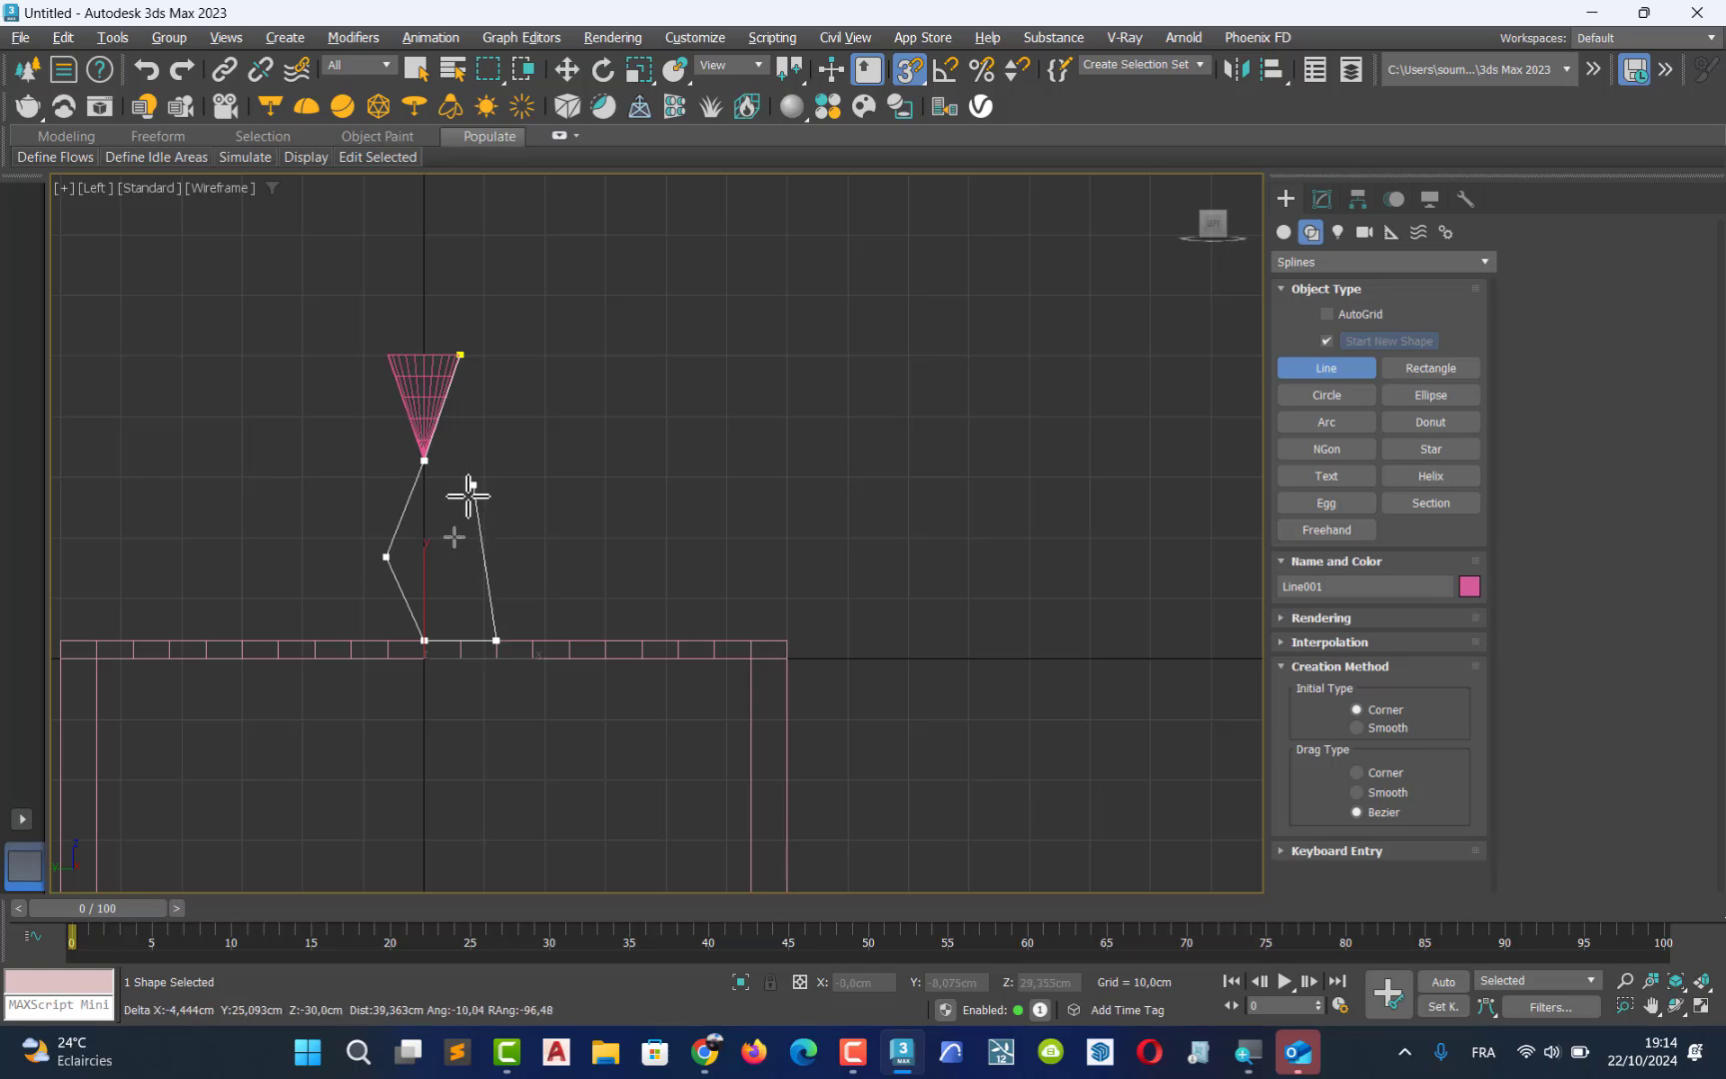
left_click(509, 538)
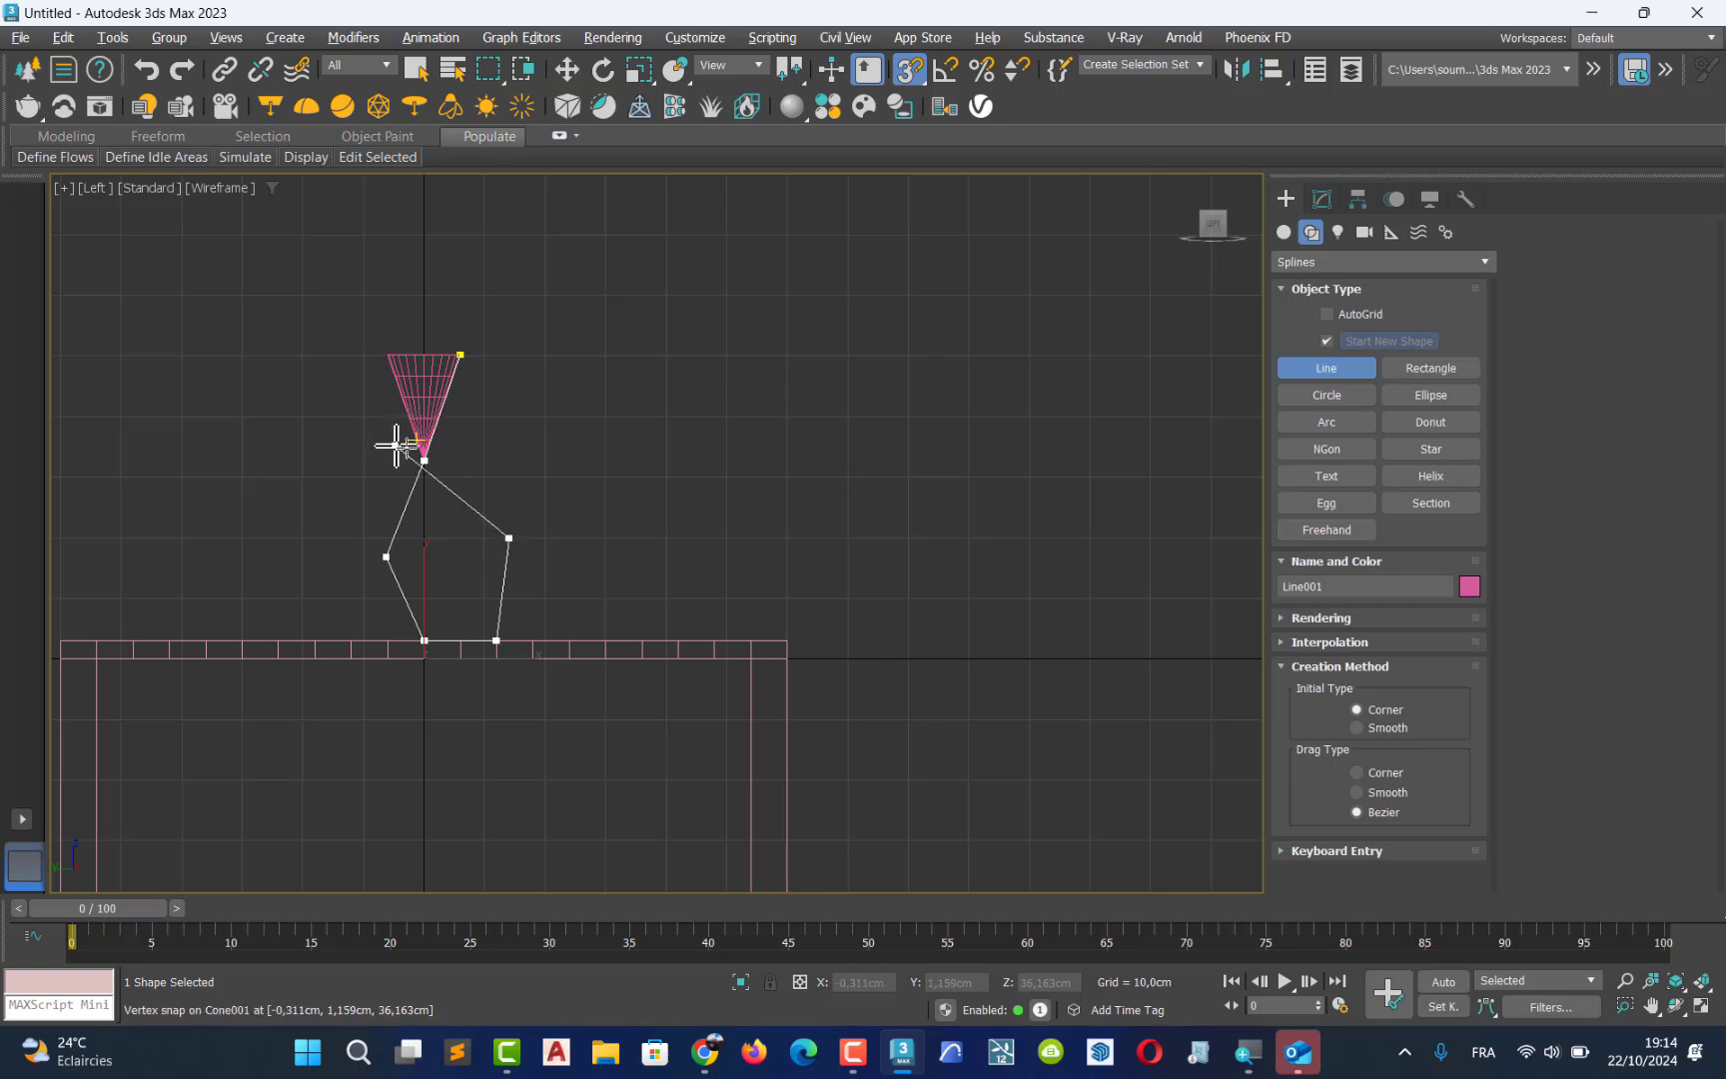
Snap the line back to the cone's tip and up to the opposite rim corner, and finish the open spline
scroll(420, 454, "up", 5)
scroll(447, 529, "down", 3)
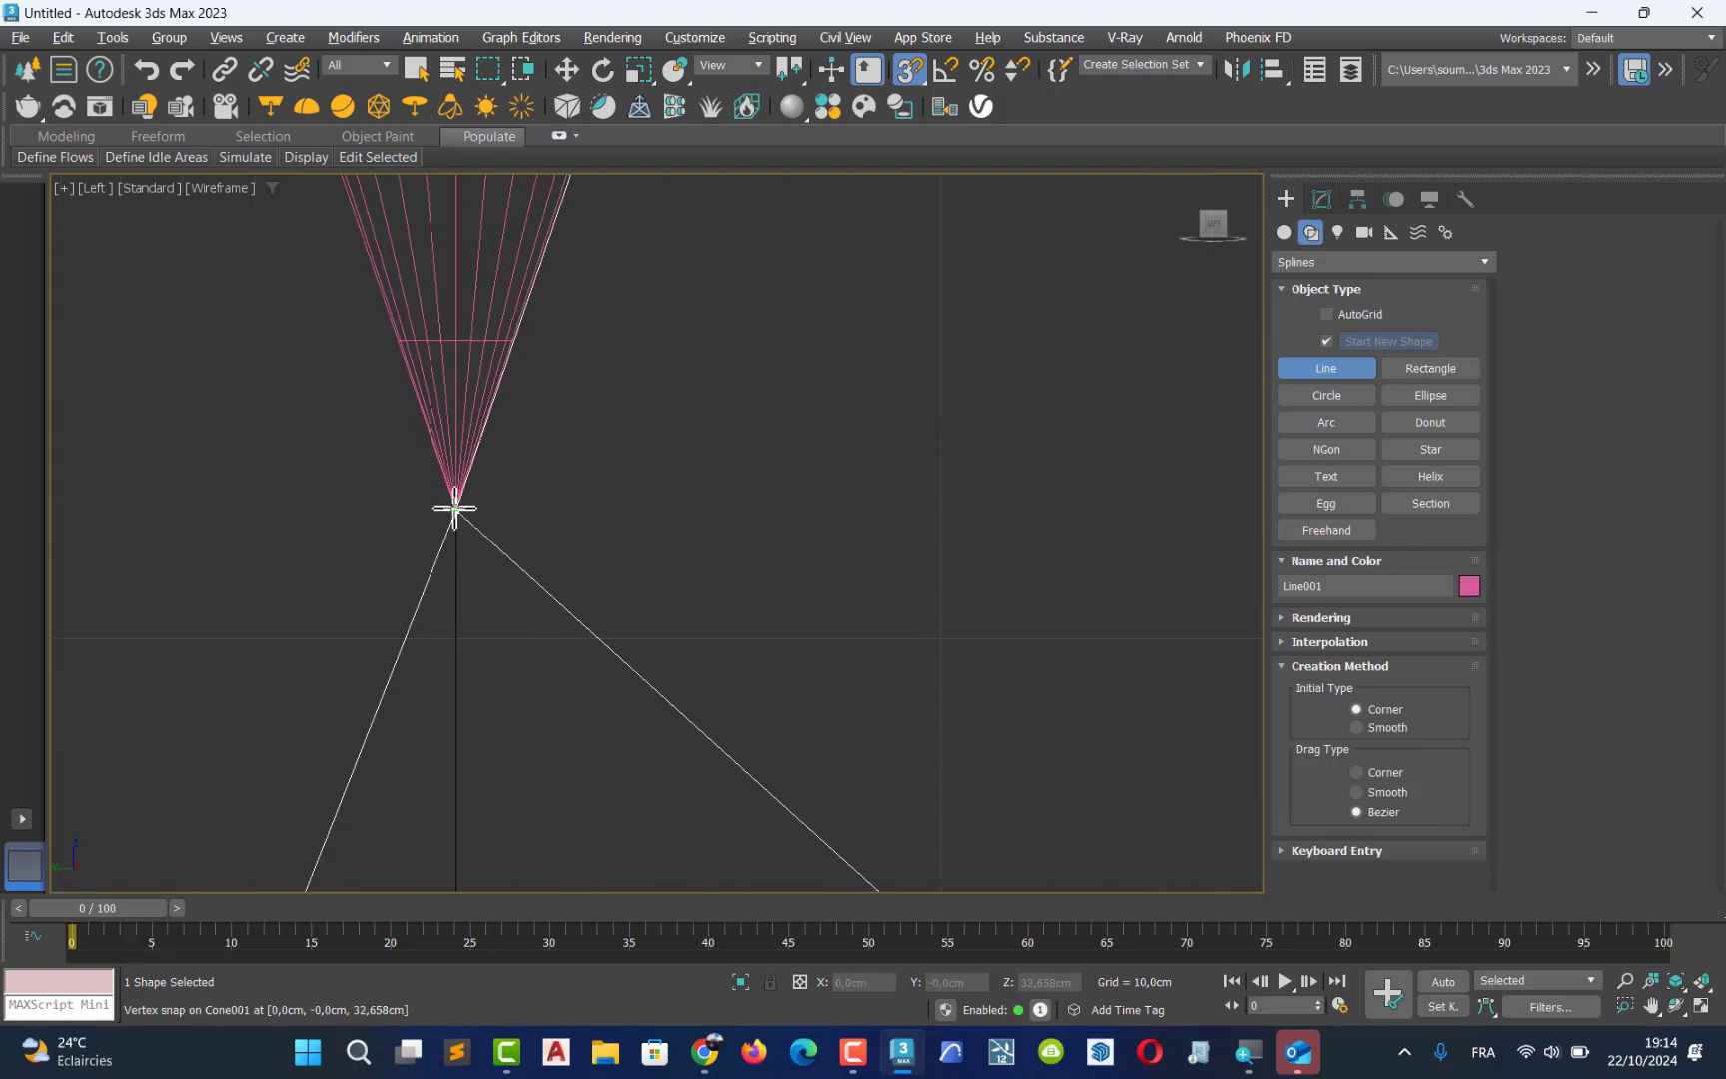
scroll(450, 519, "down", 2)
left_click(449, 518)
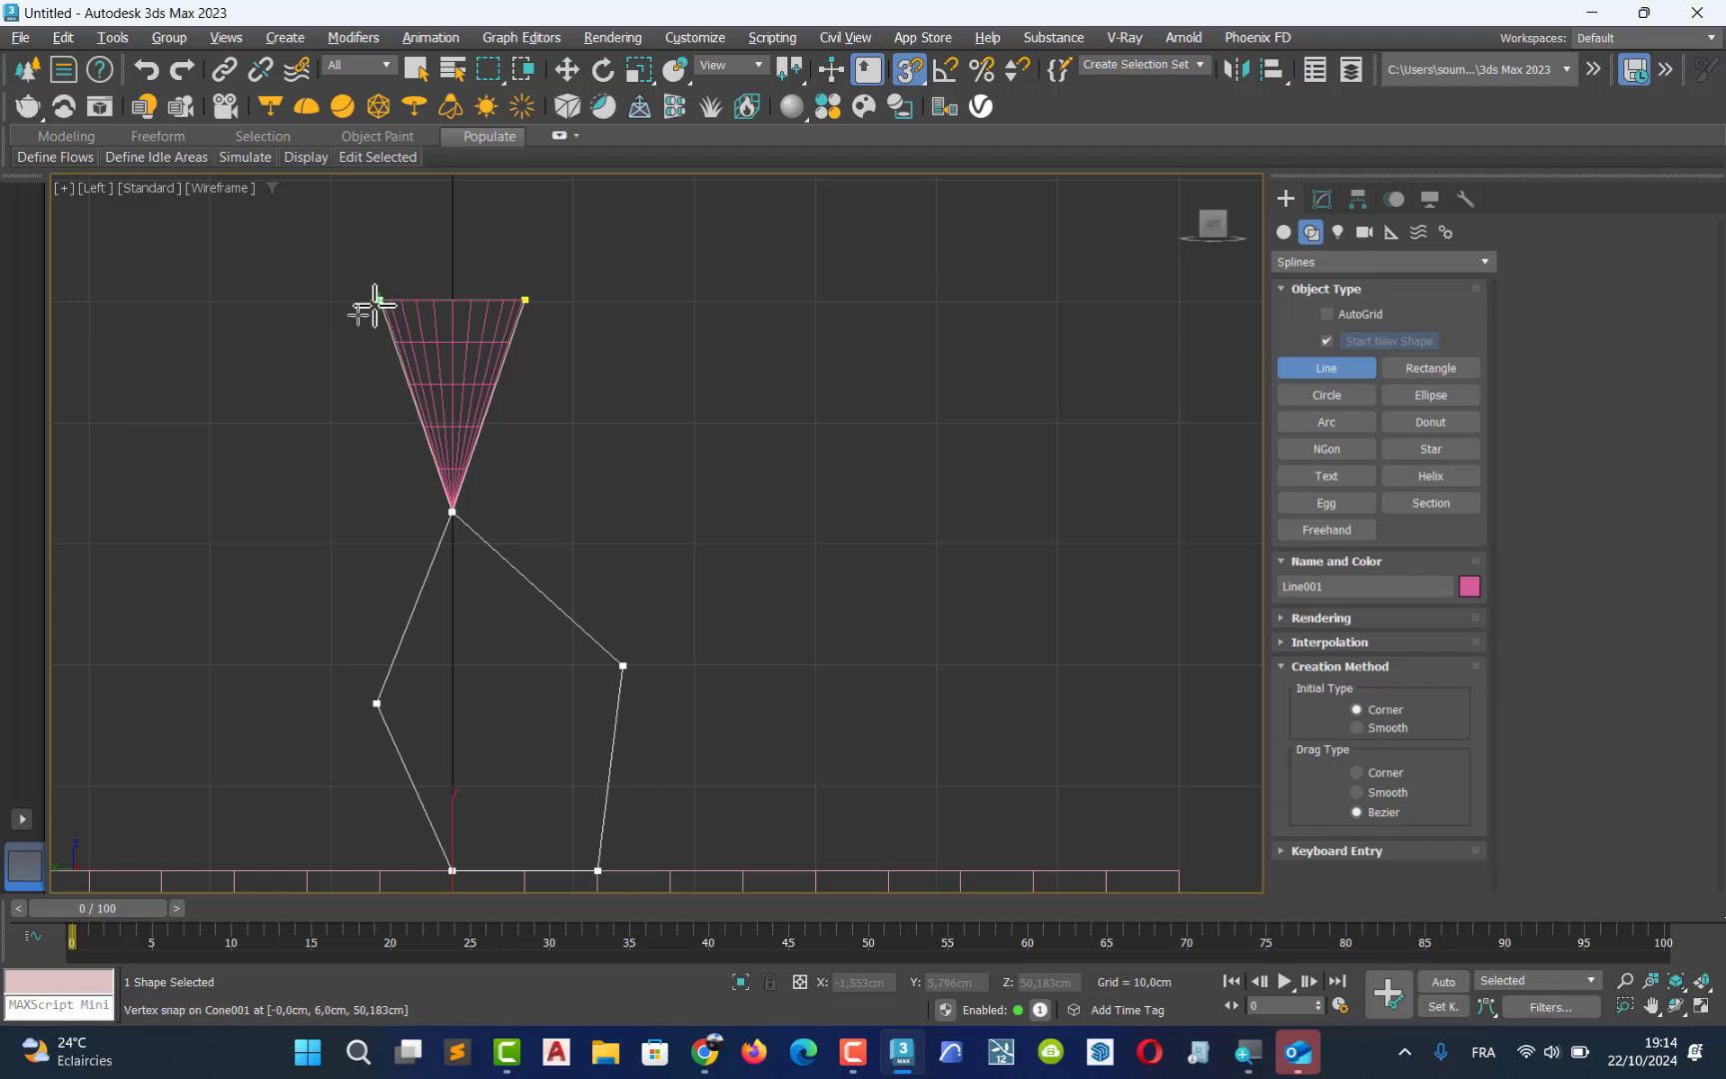
scroll(368, 310, "up", 5)
left_click(504, 207)
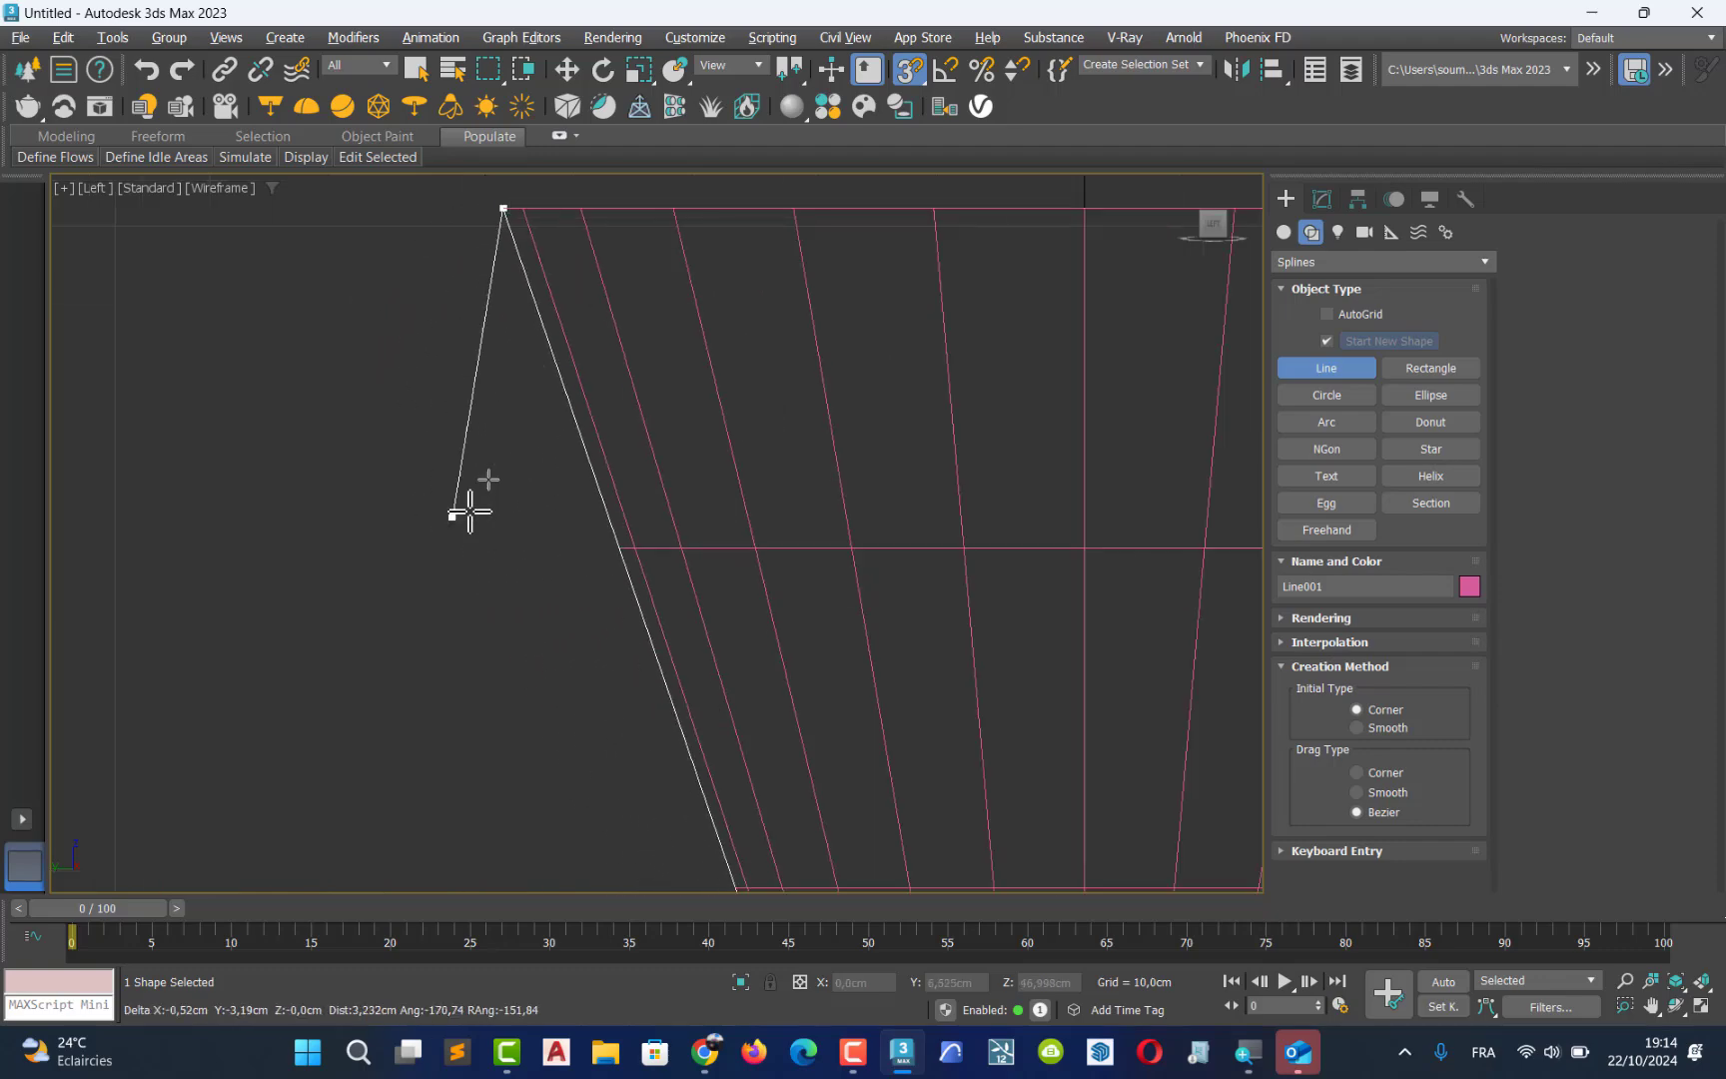
scroll(372, 469, "down", 6)
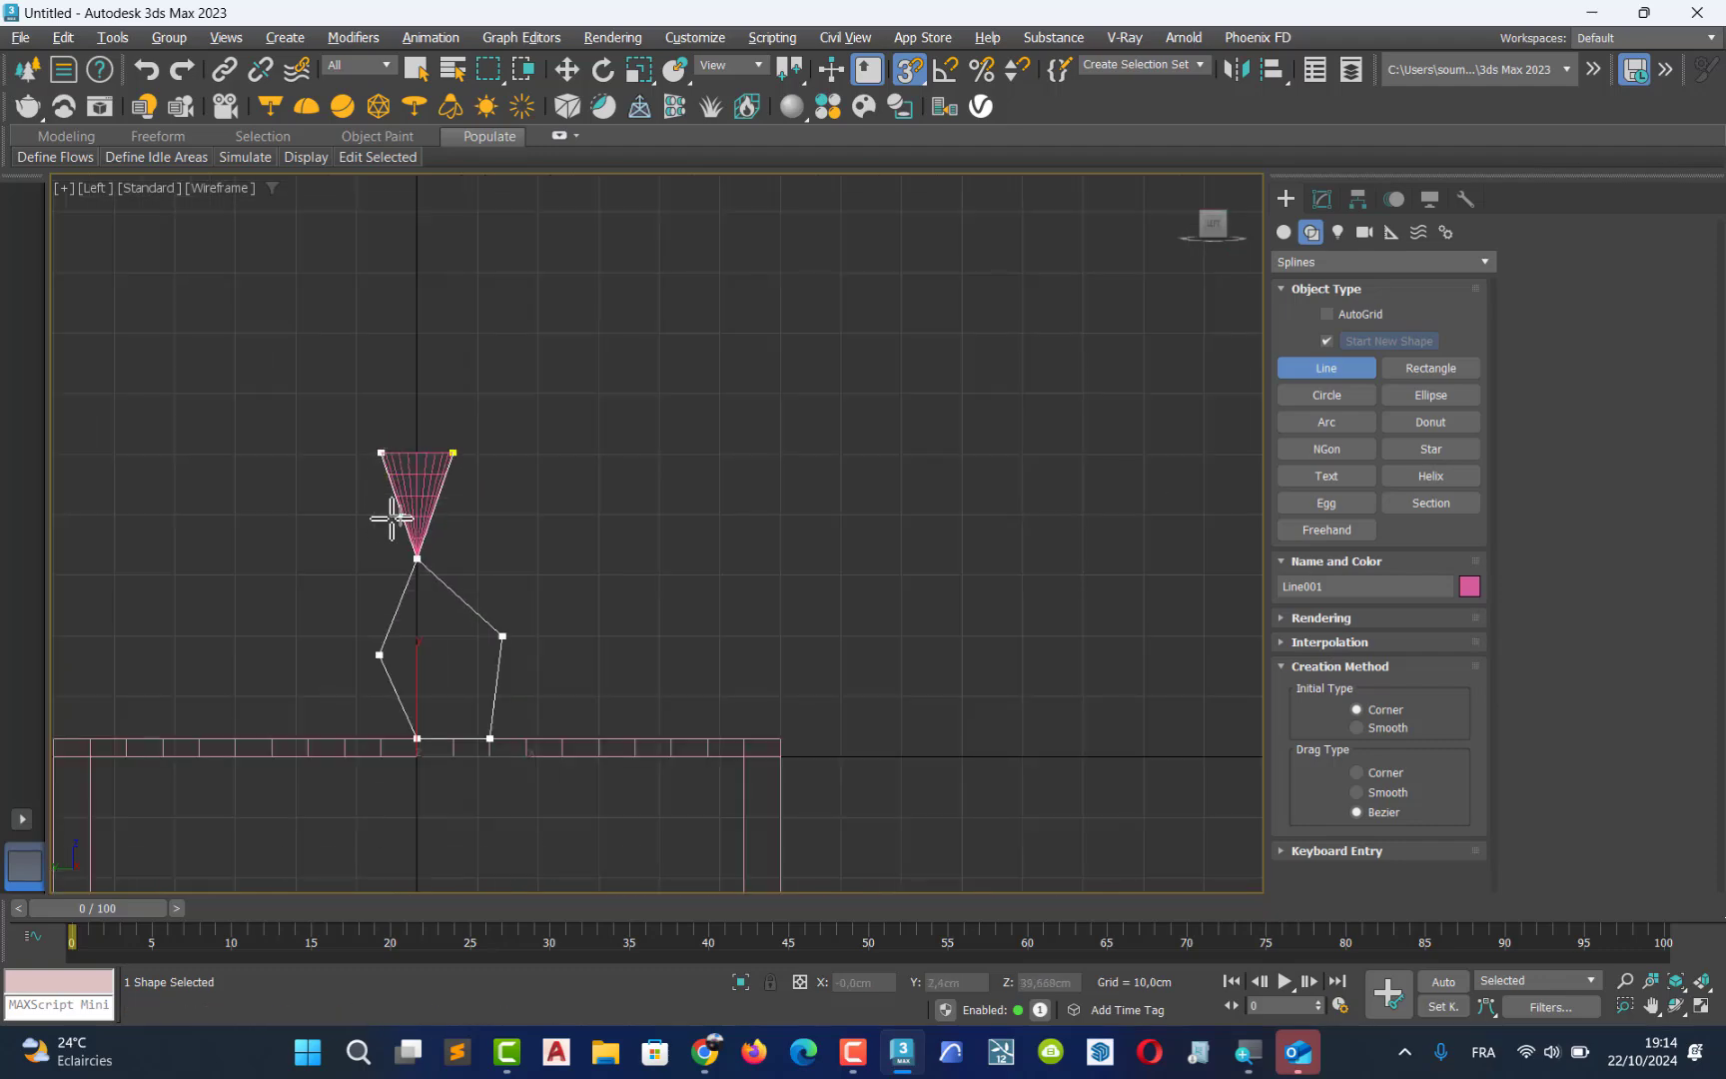
middle_click_drag(400, 502, 458, 514)
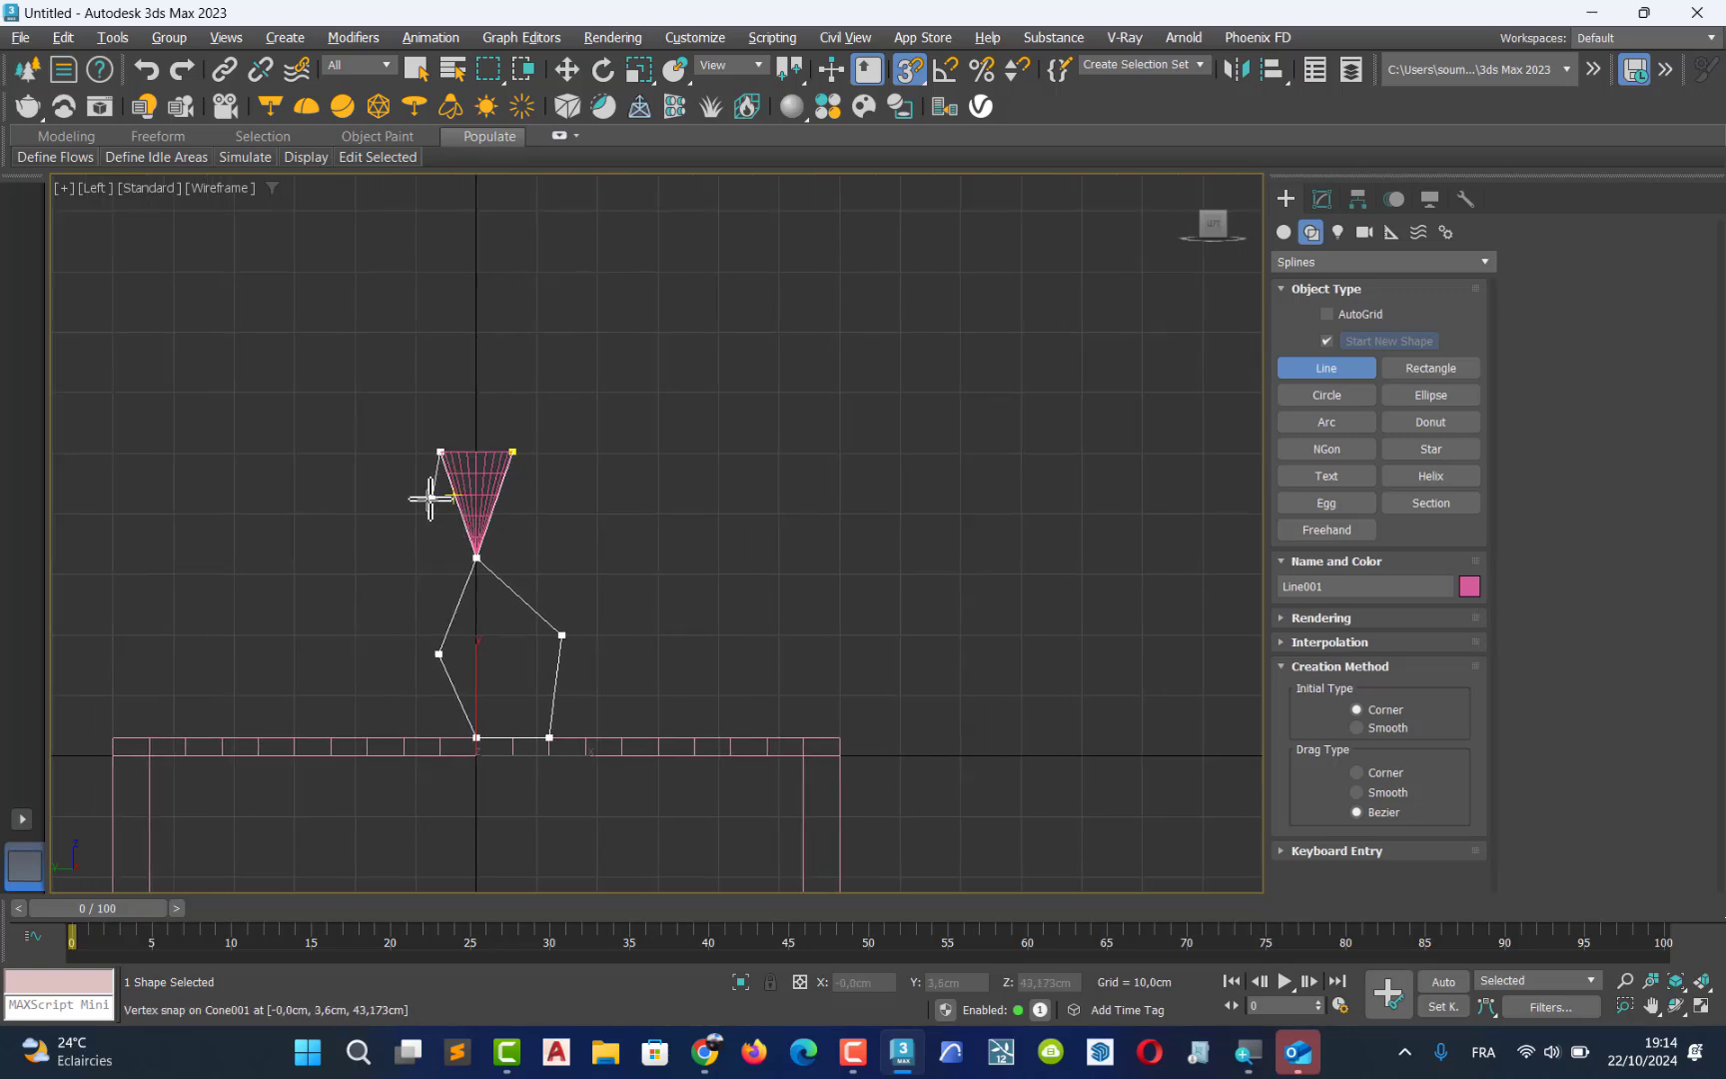
right_click(370, 461)
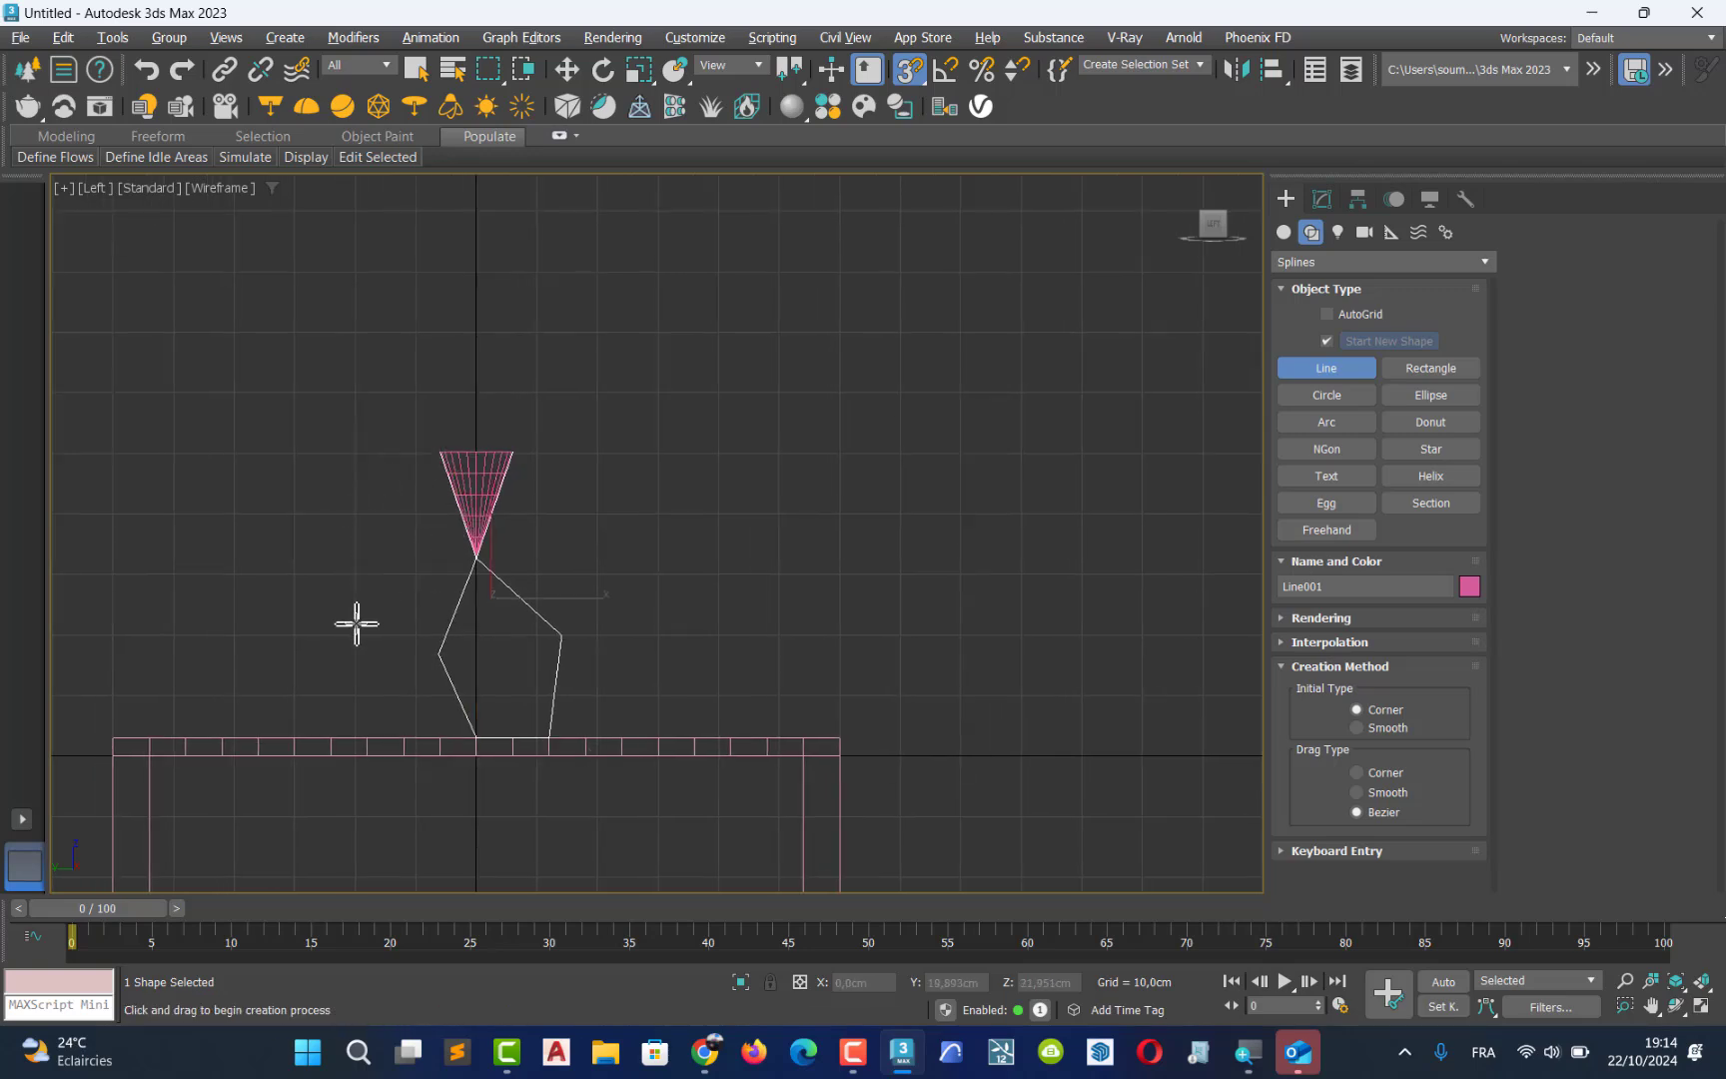
left_click(567, 69)
middle_click_drag(570, 638, 655, 608)
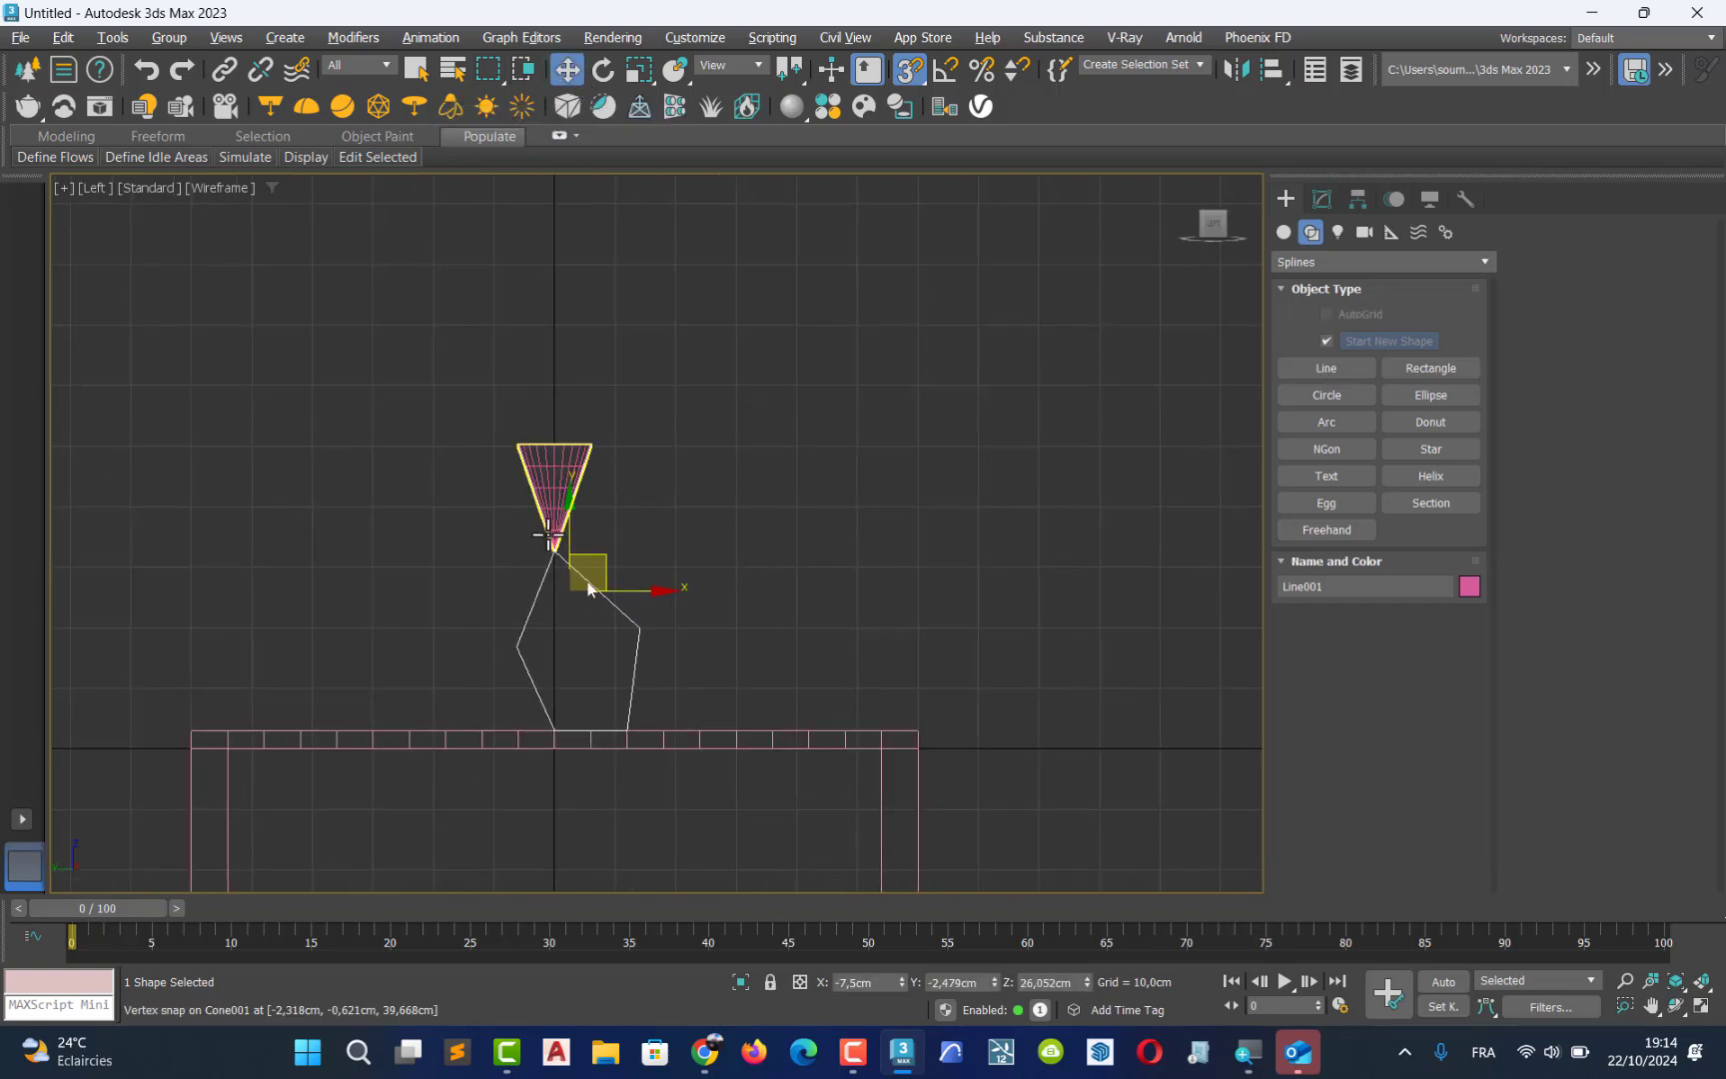
Expand the default layer in the Layer Explorer and hide Line001, Cone001 and Box001
left_click(1351, 65)
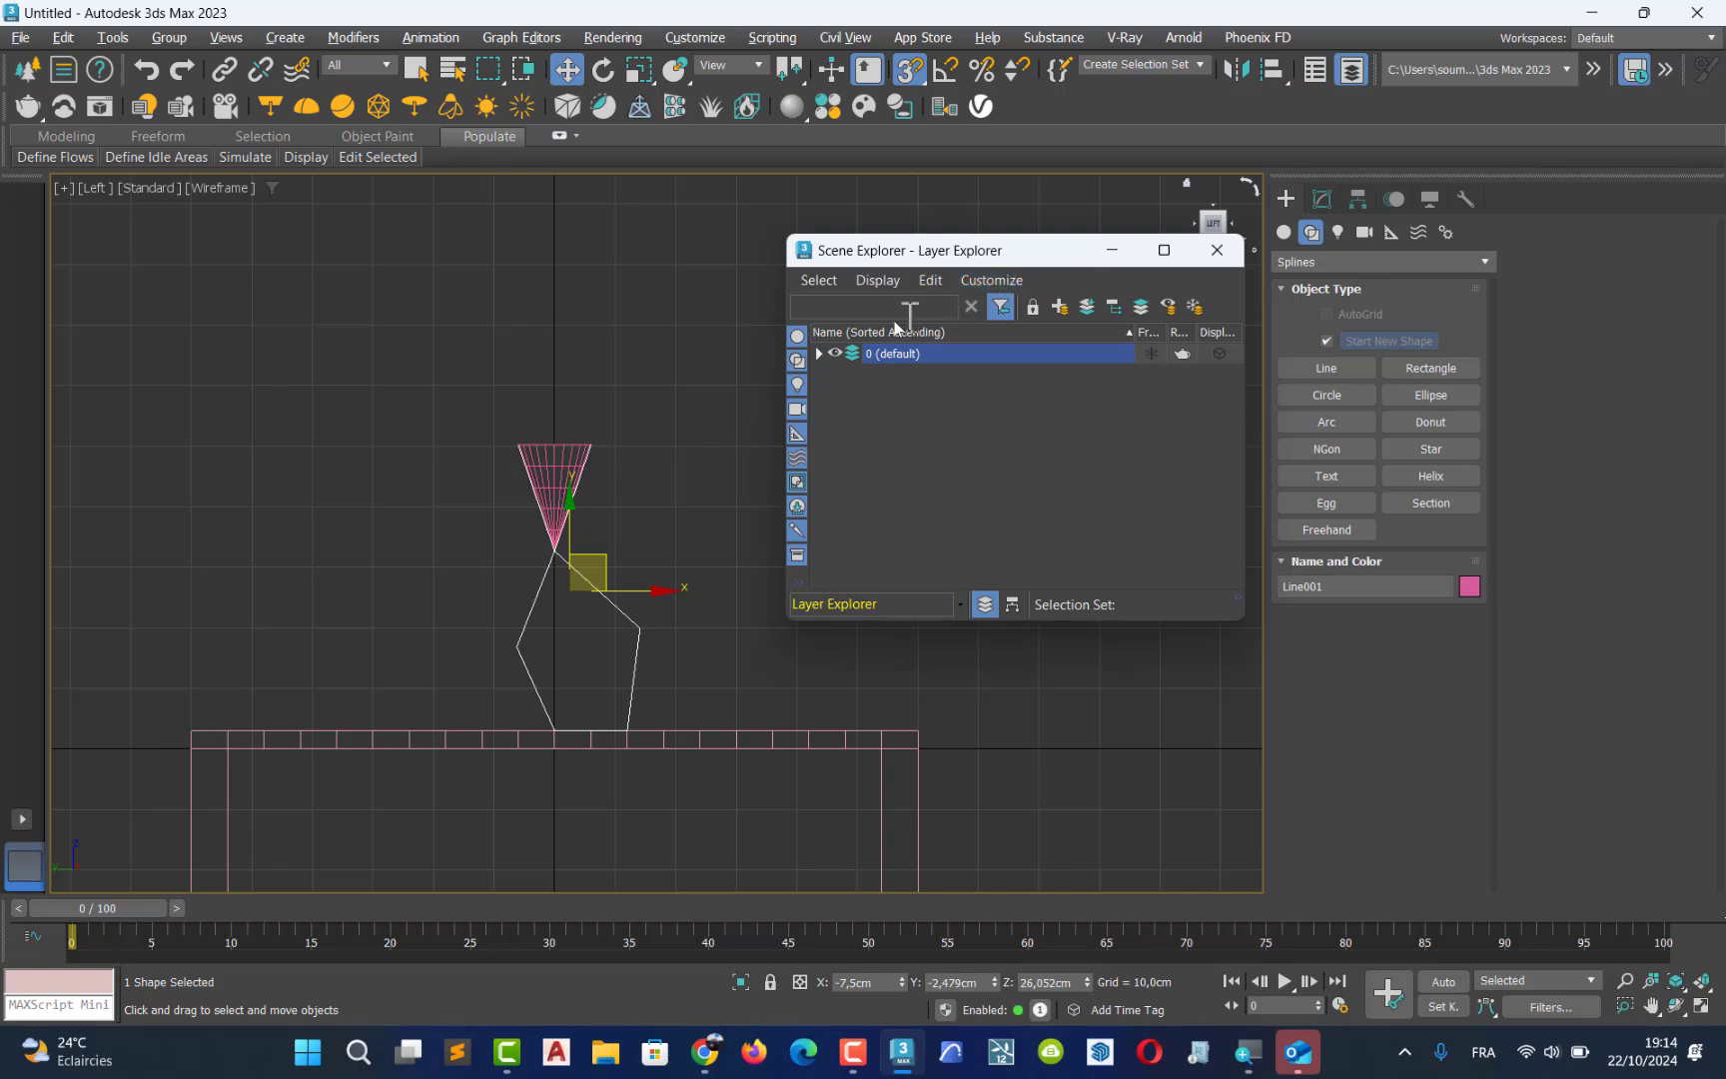
left_click(819, 354)
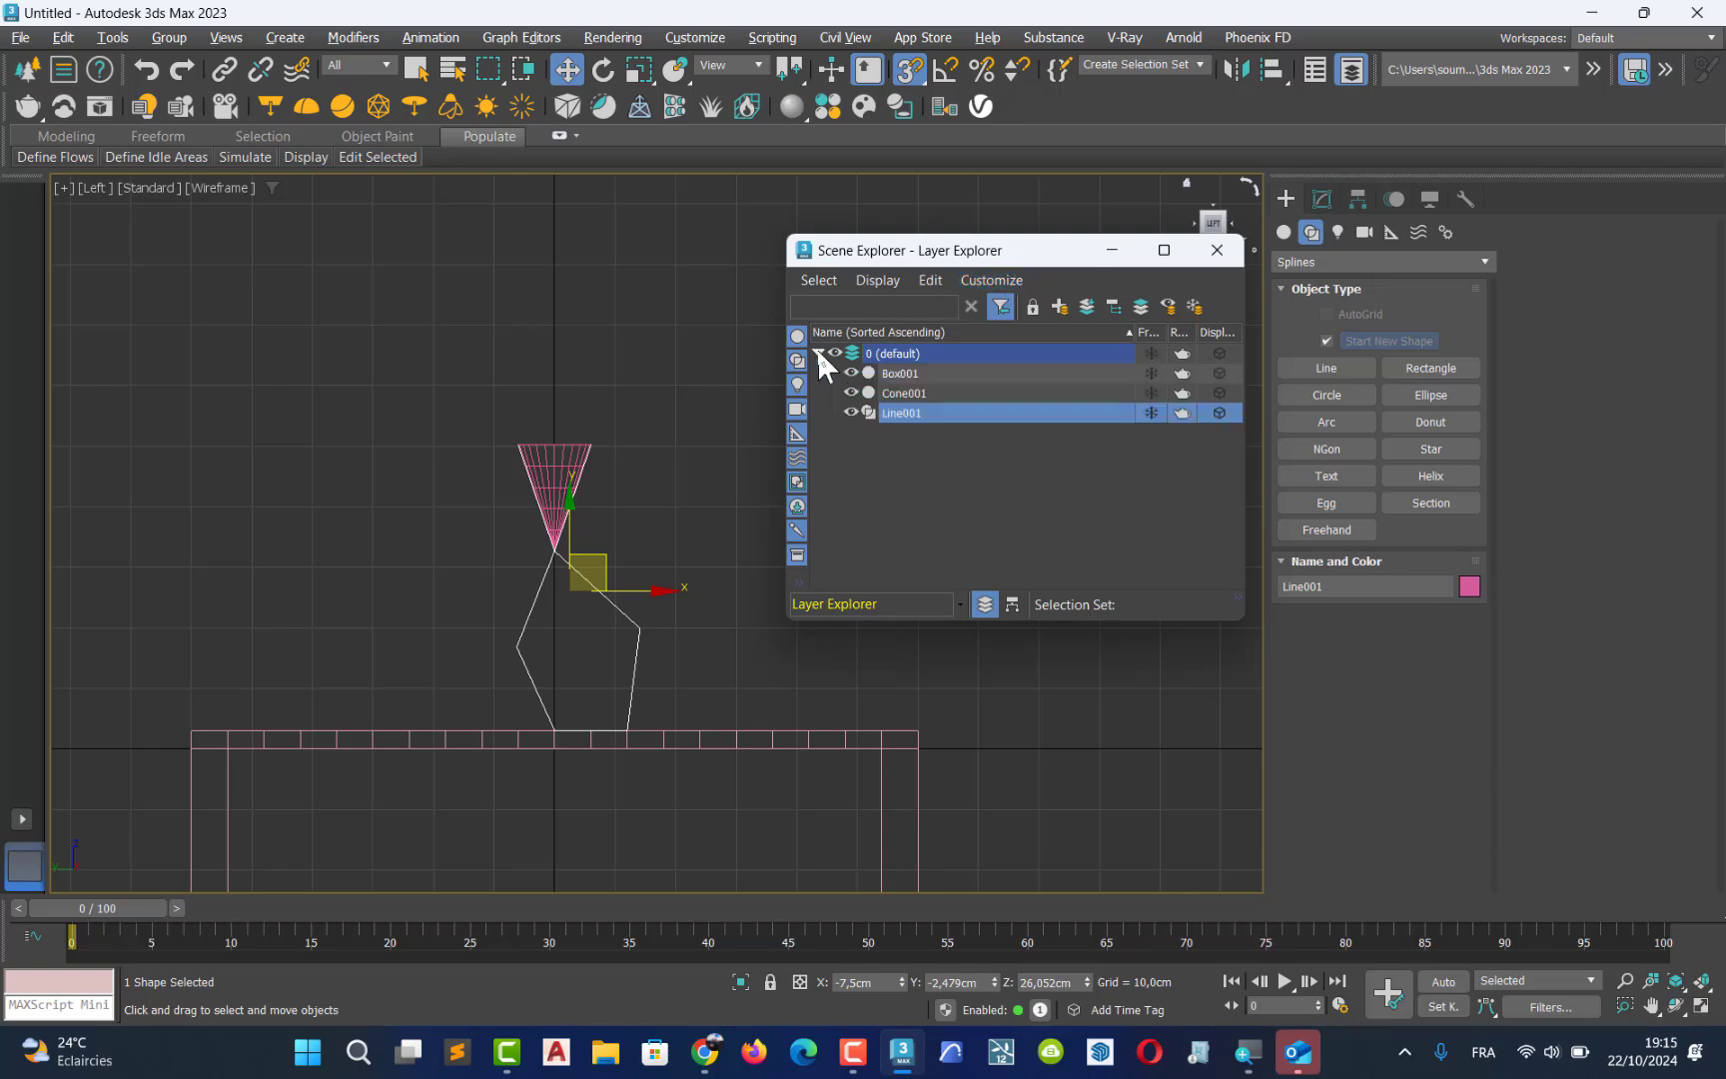
left_click(852, 412)
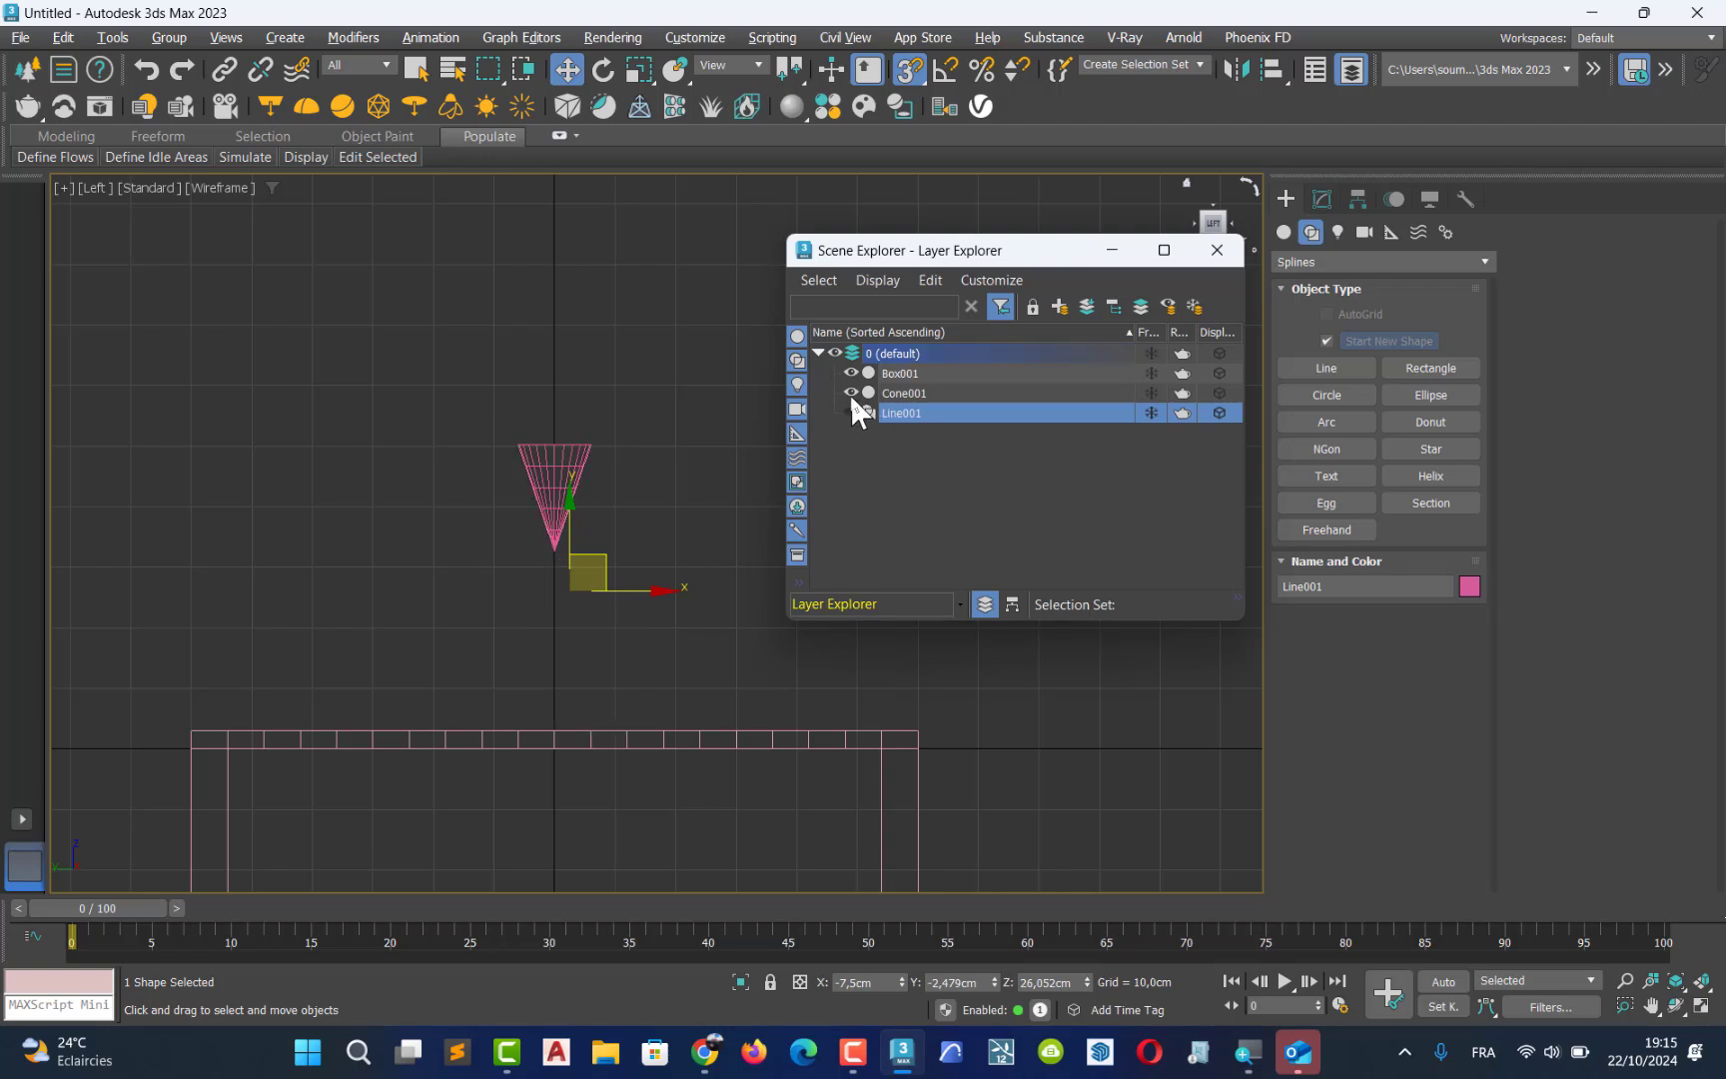
left_click(851, 393)
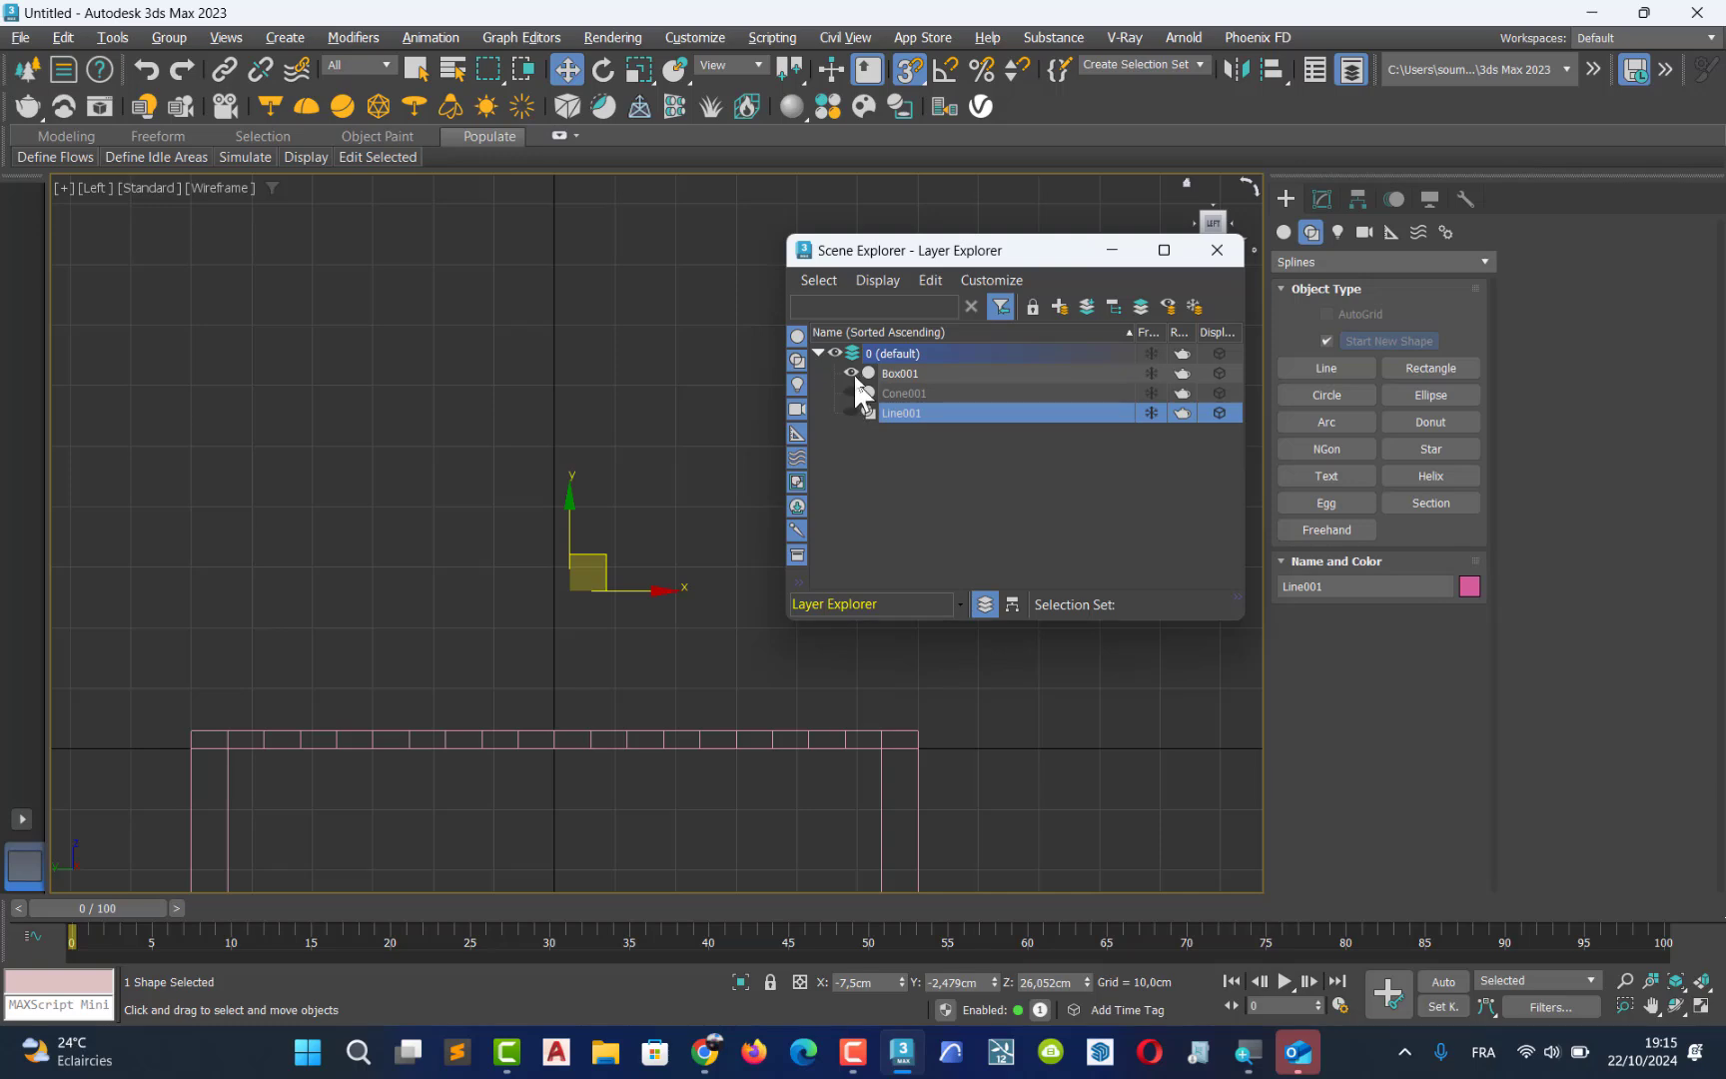
left_click(851, 372)
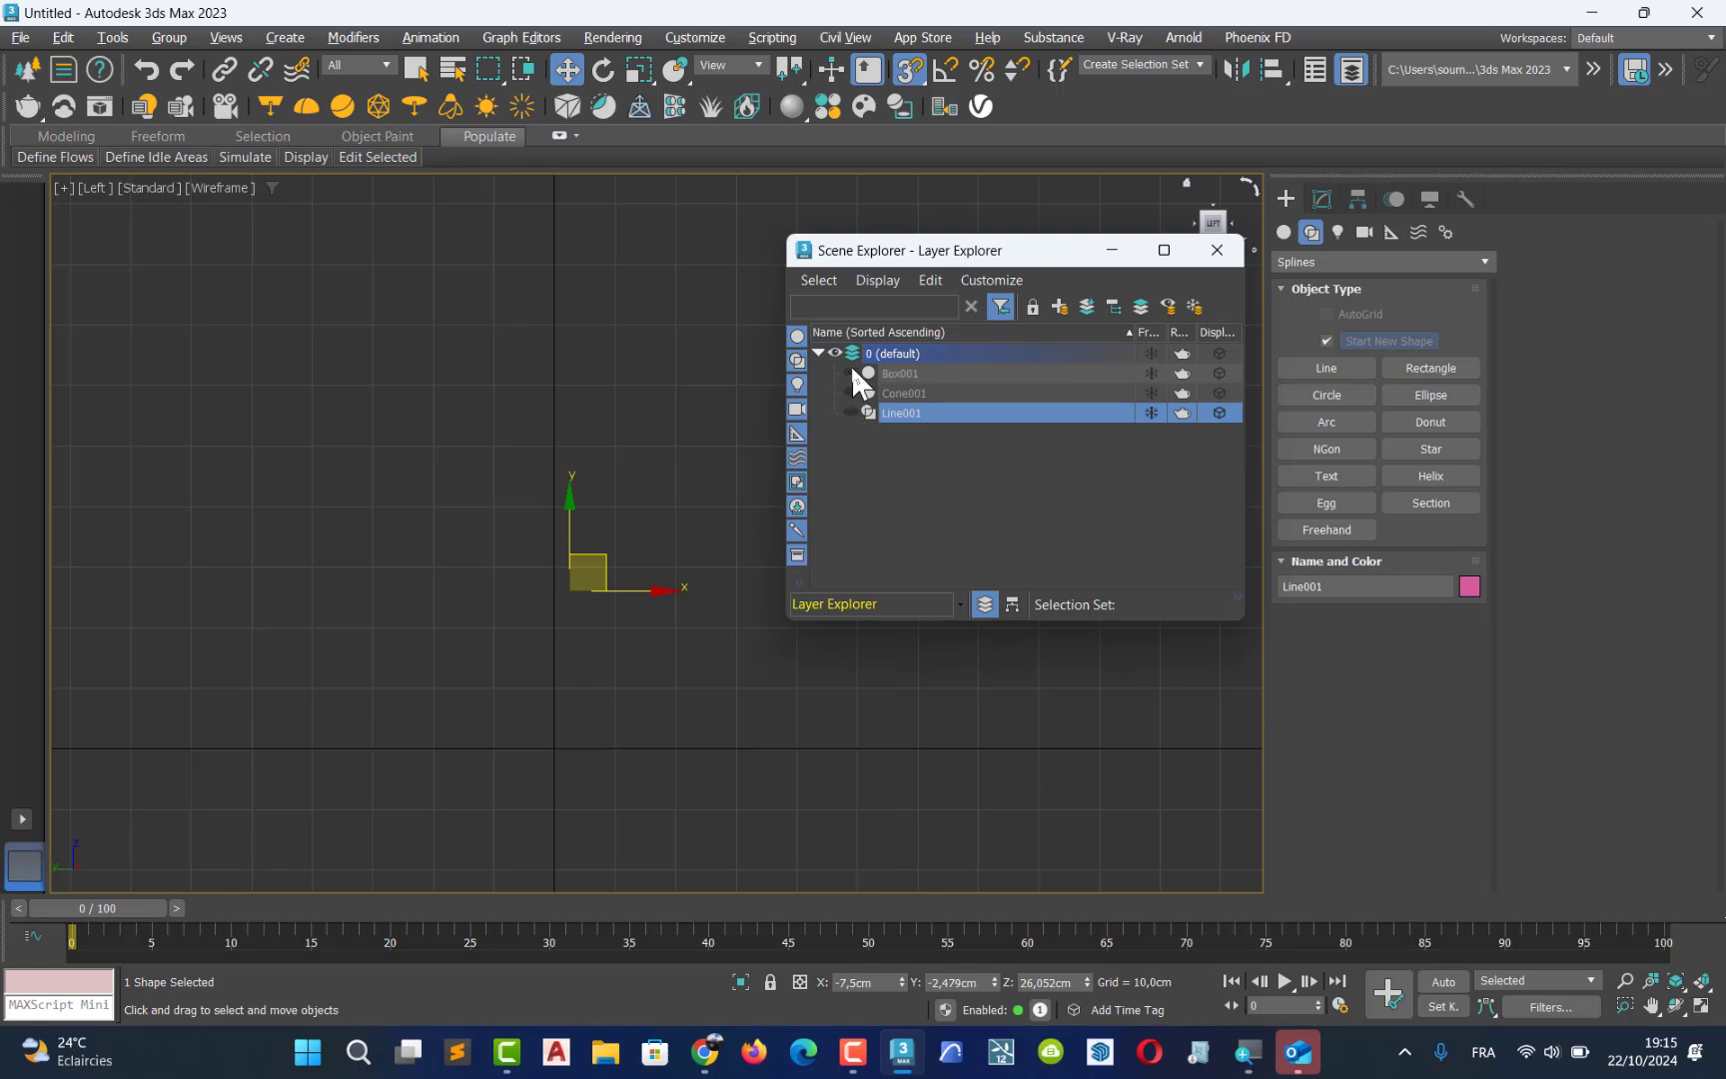
left_click(851, 368)
left_click(851, 368)
Show Line001 and Cone001 again, and freeze Cone001 in the Layer Explorer
left_click(852, 413)
left_click(849, 392)
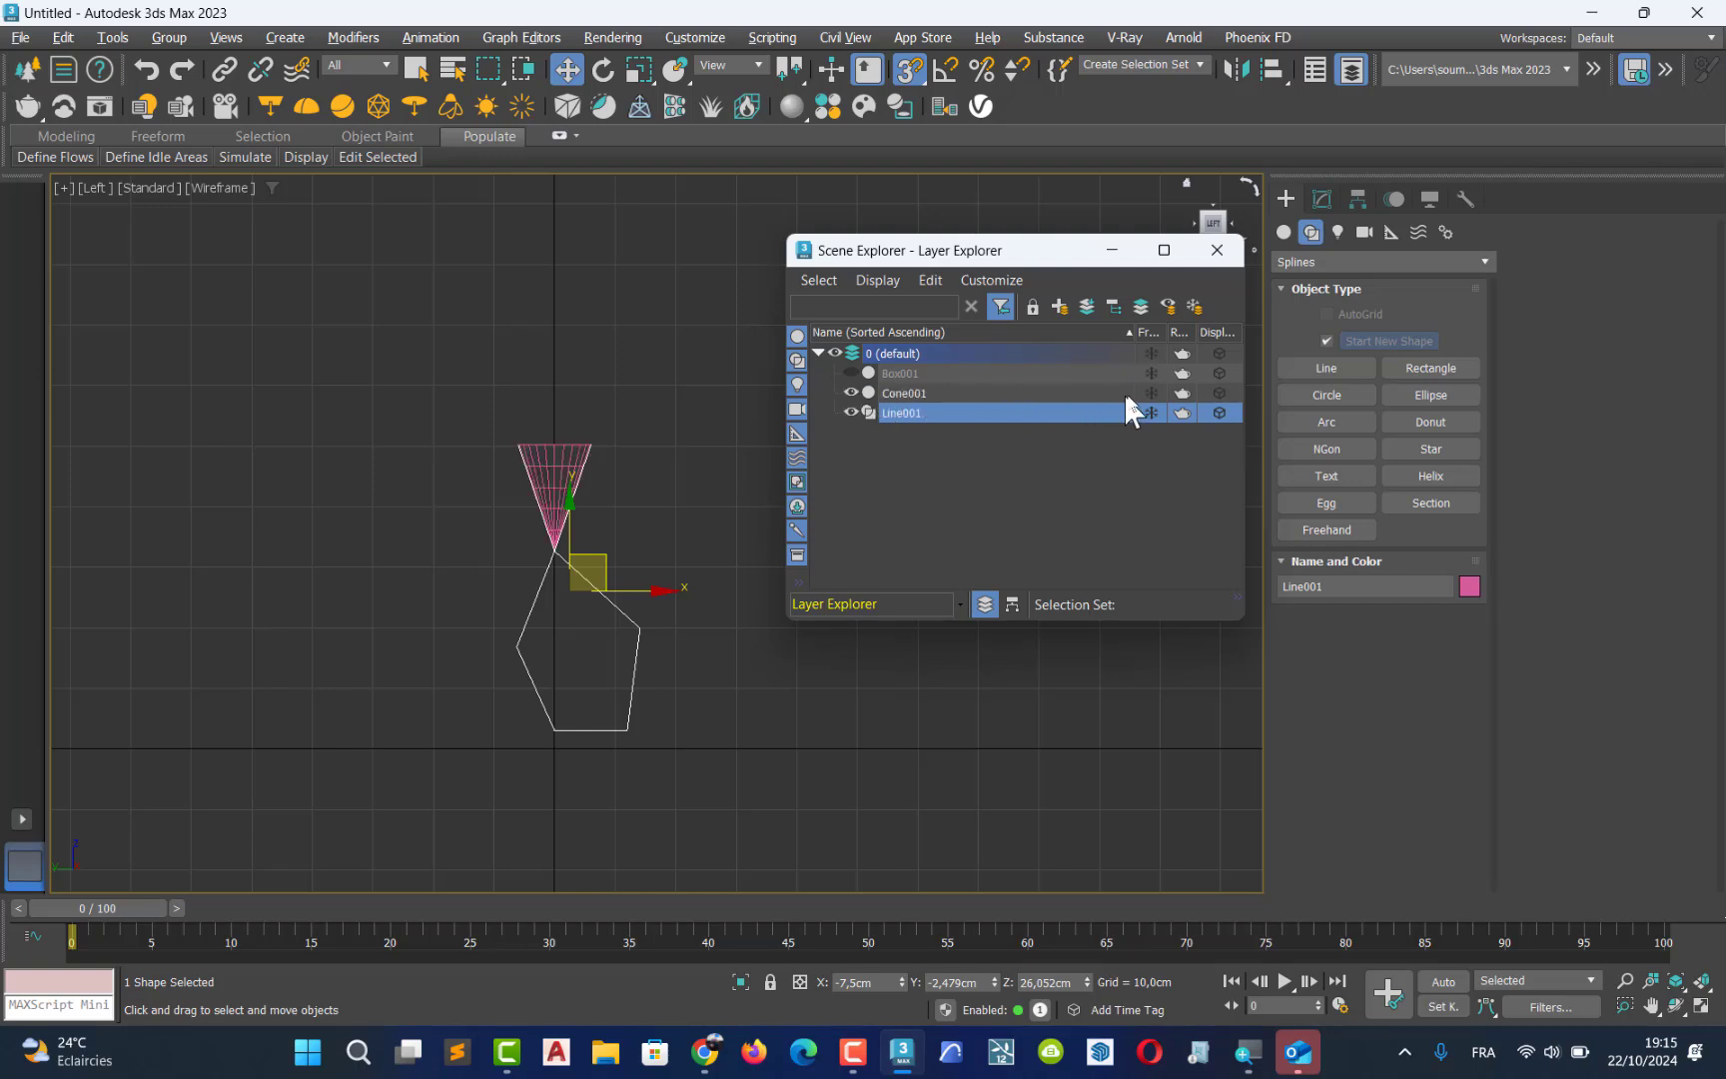
left_click(1151, 389)
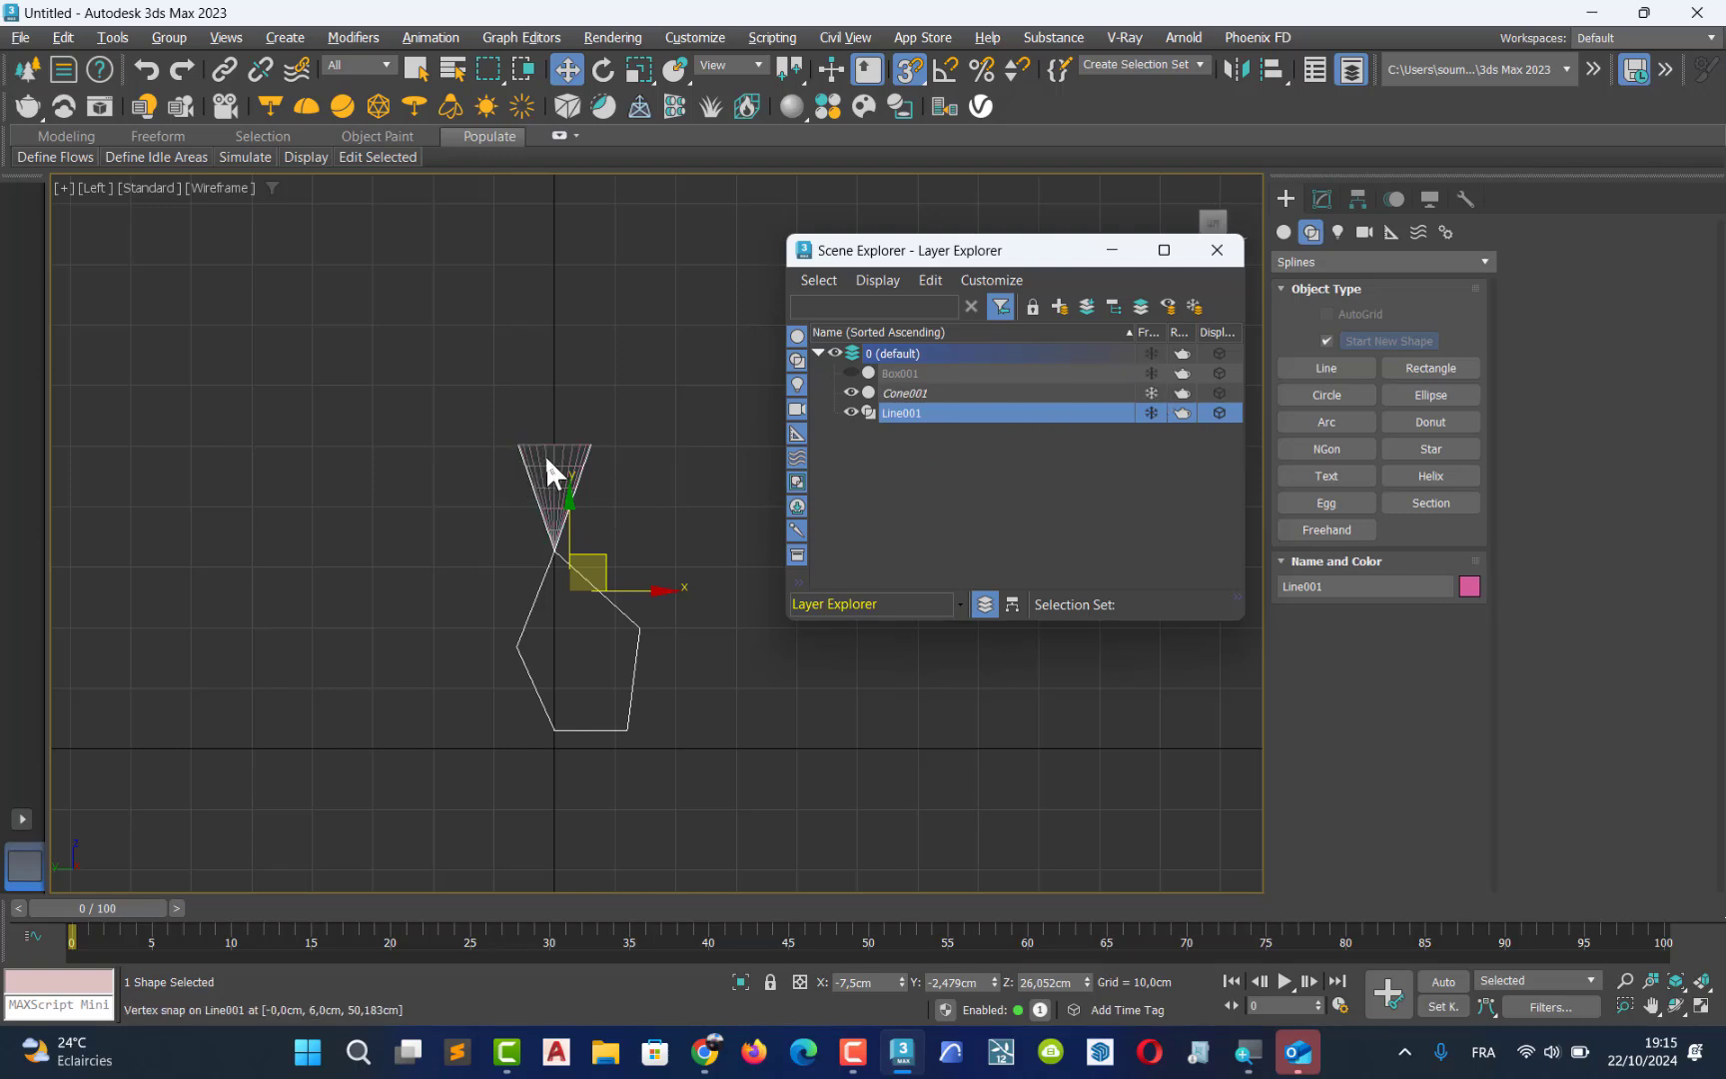
left_click(1209, 250)
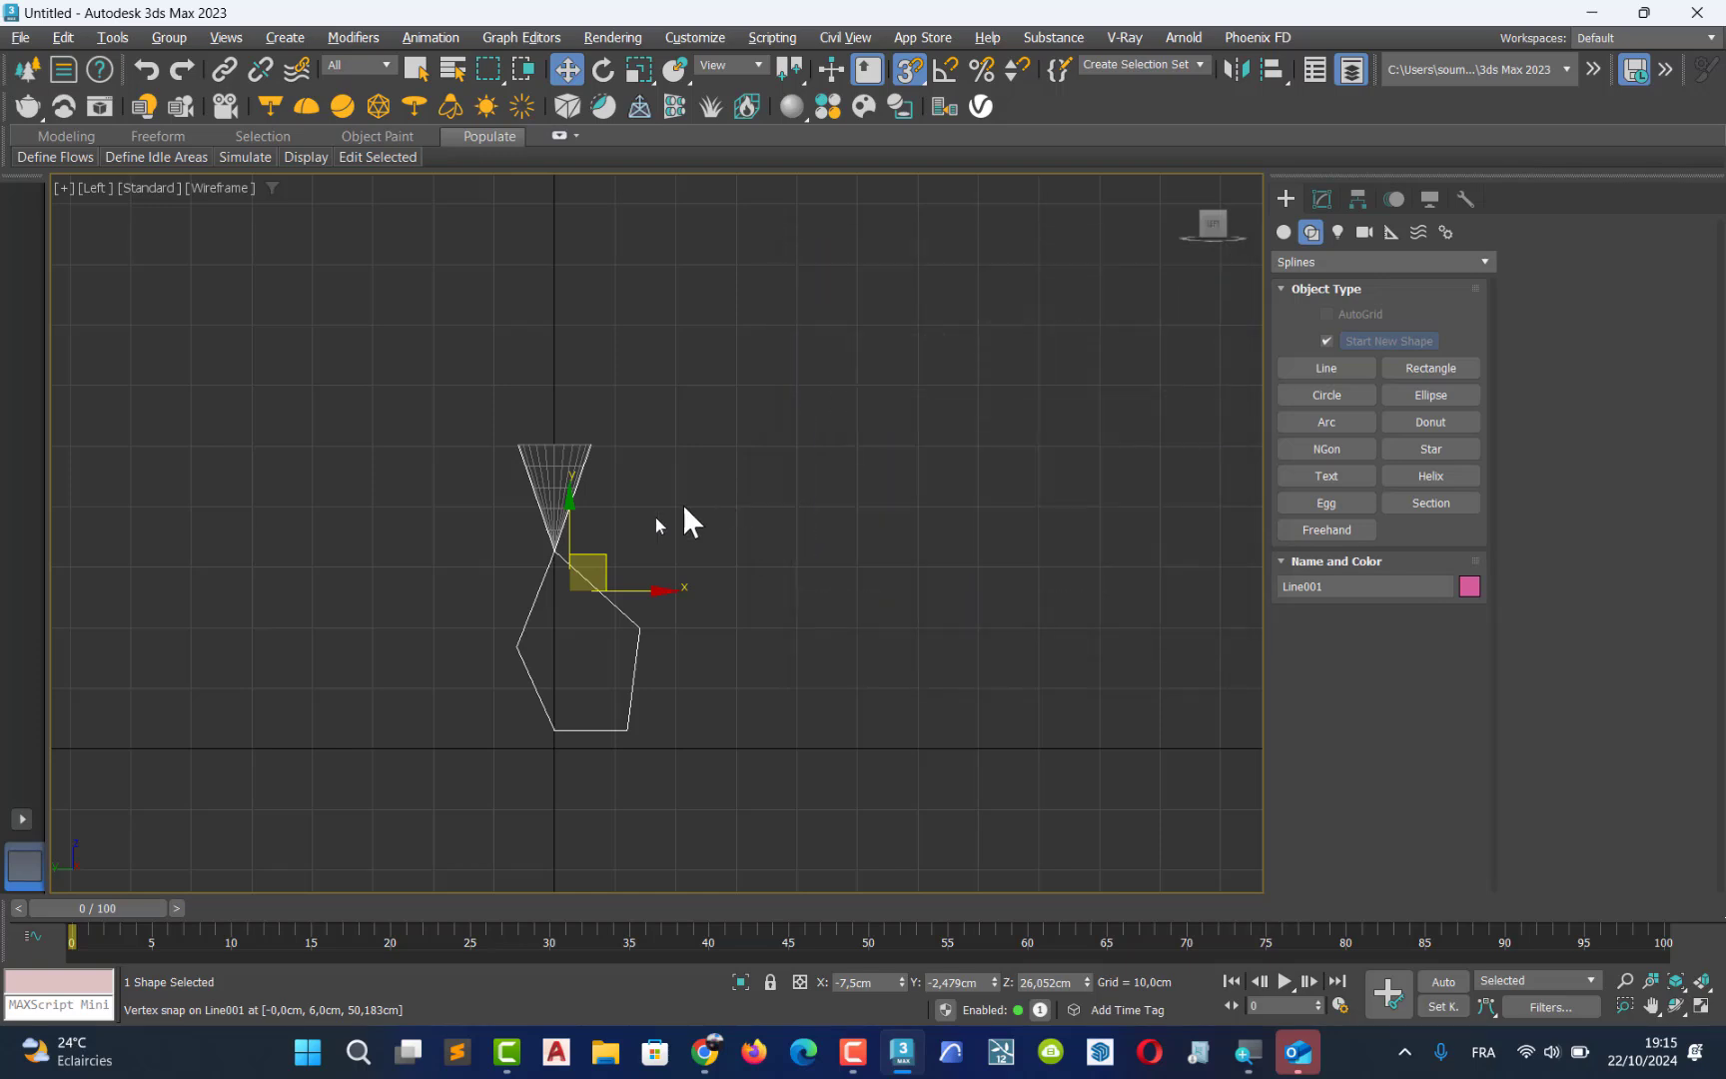
Turn off snapping, reselect the traced line spline and enter its vertex-level editing
middle_click_drag(685, 509, 632, 496)
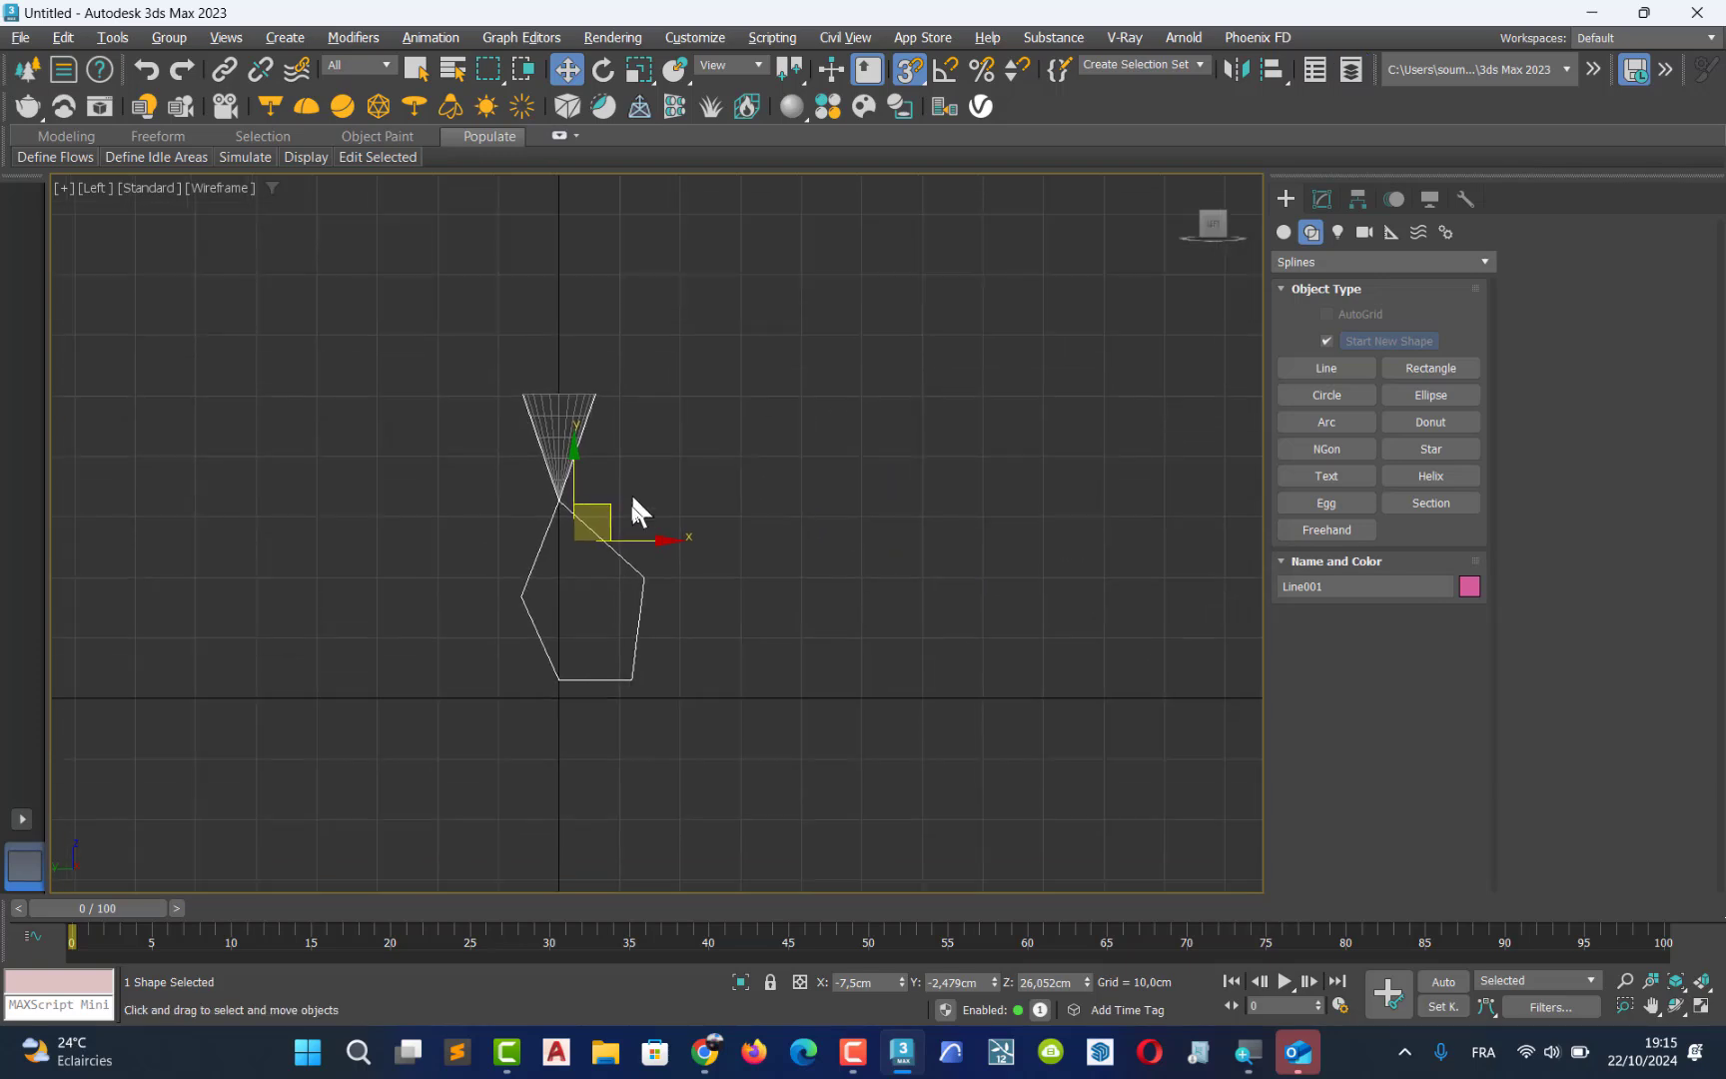
left_click(689, 619)
left_click(550, 630)
left_click(911, 72)
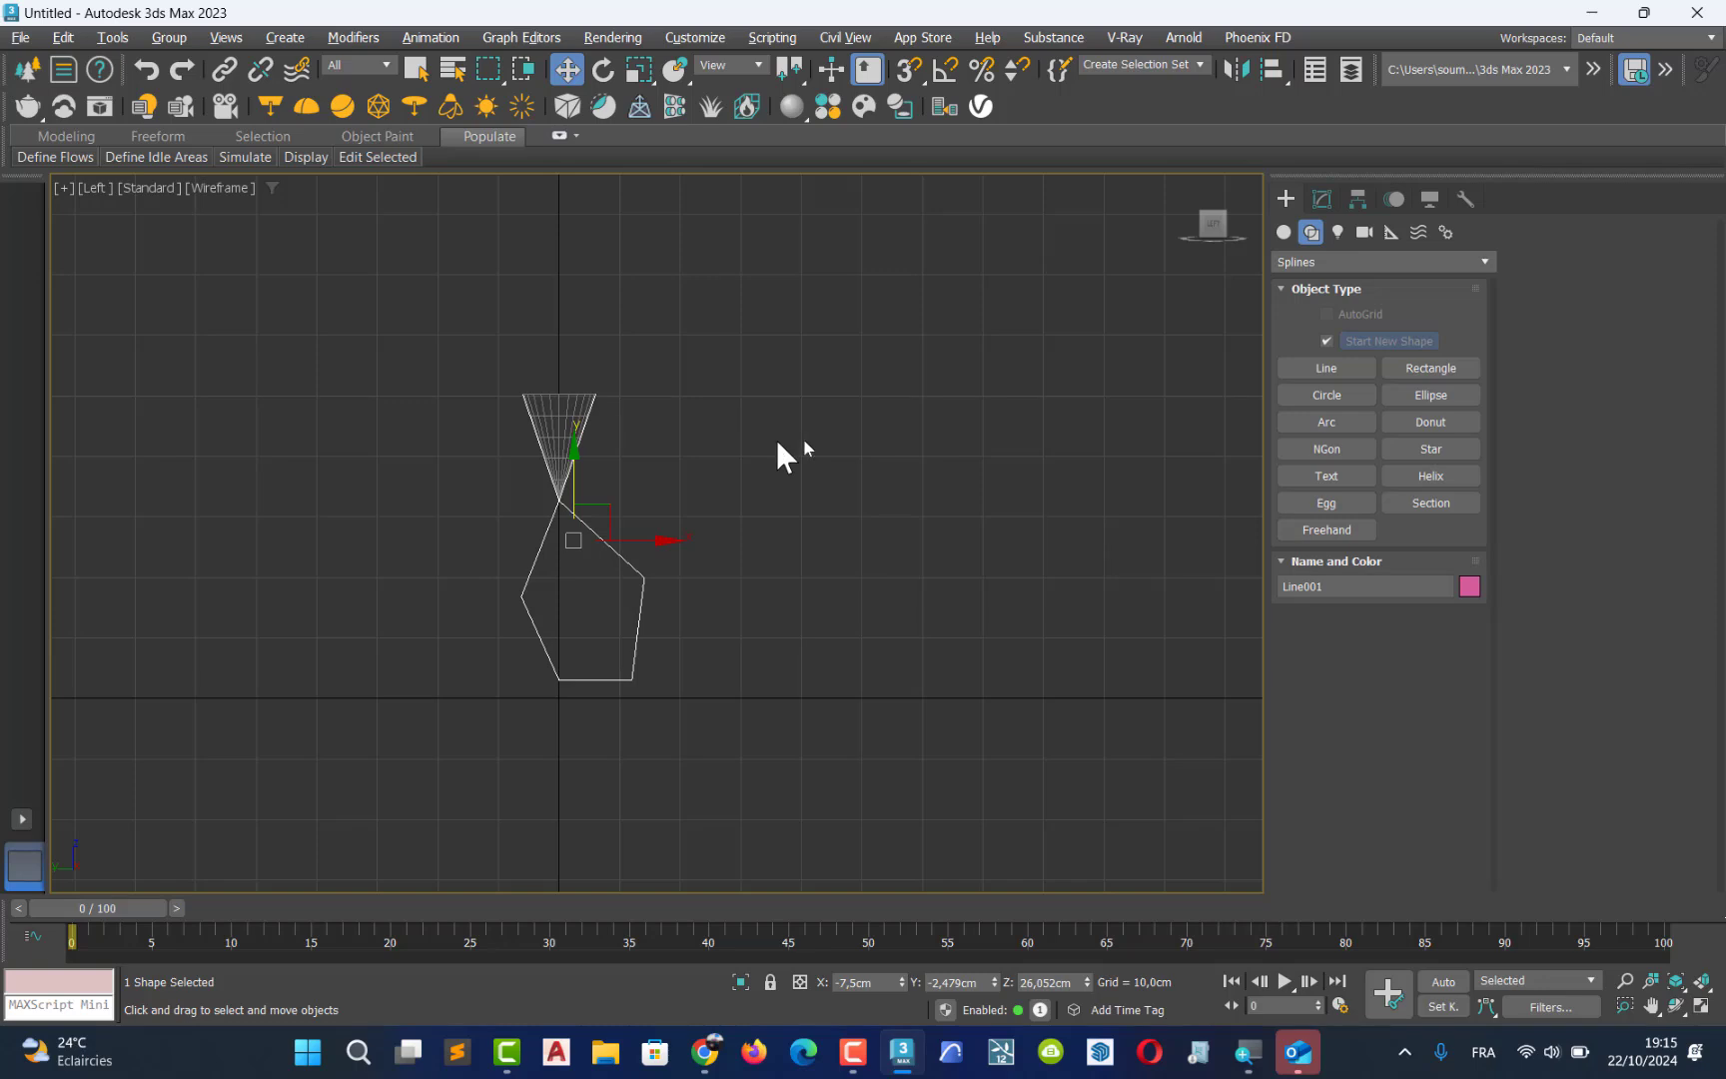
left_click(623, 694)
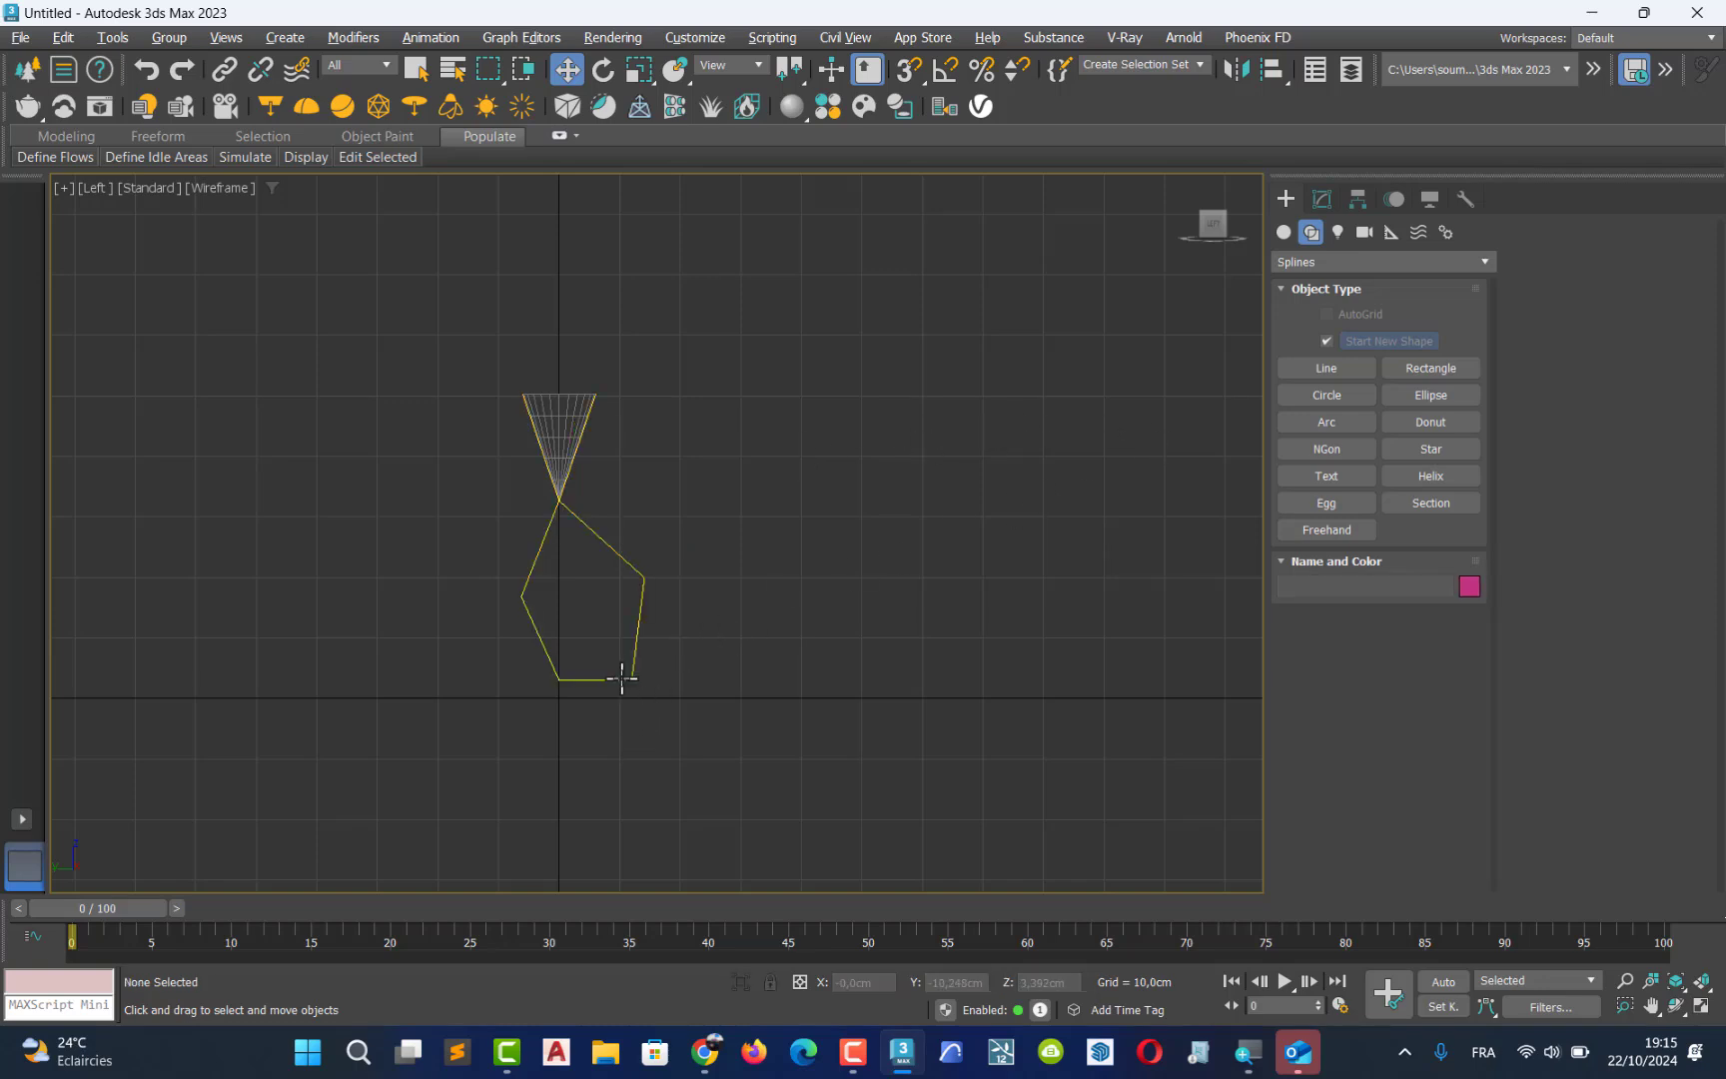
left_click(625, 680)
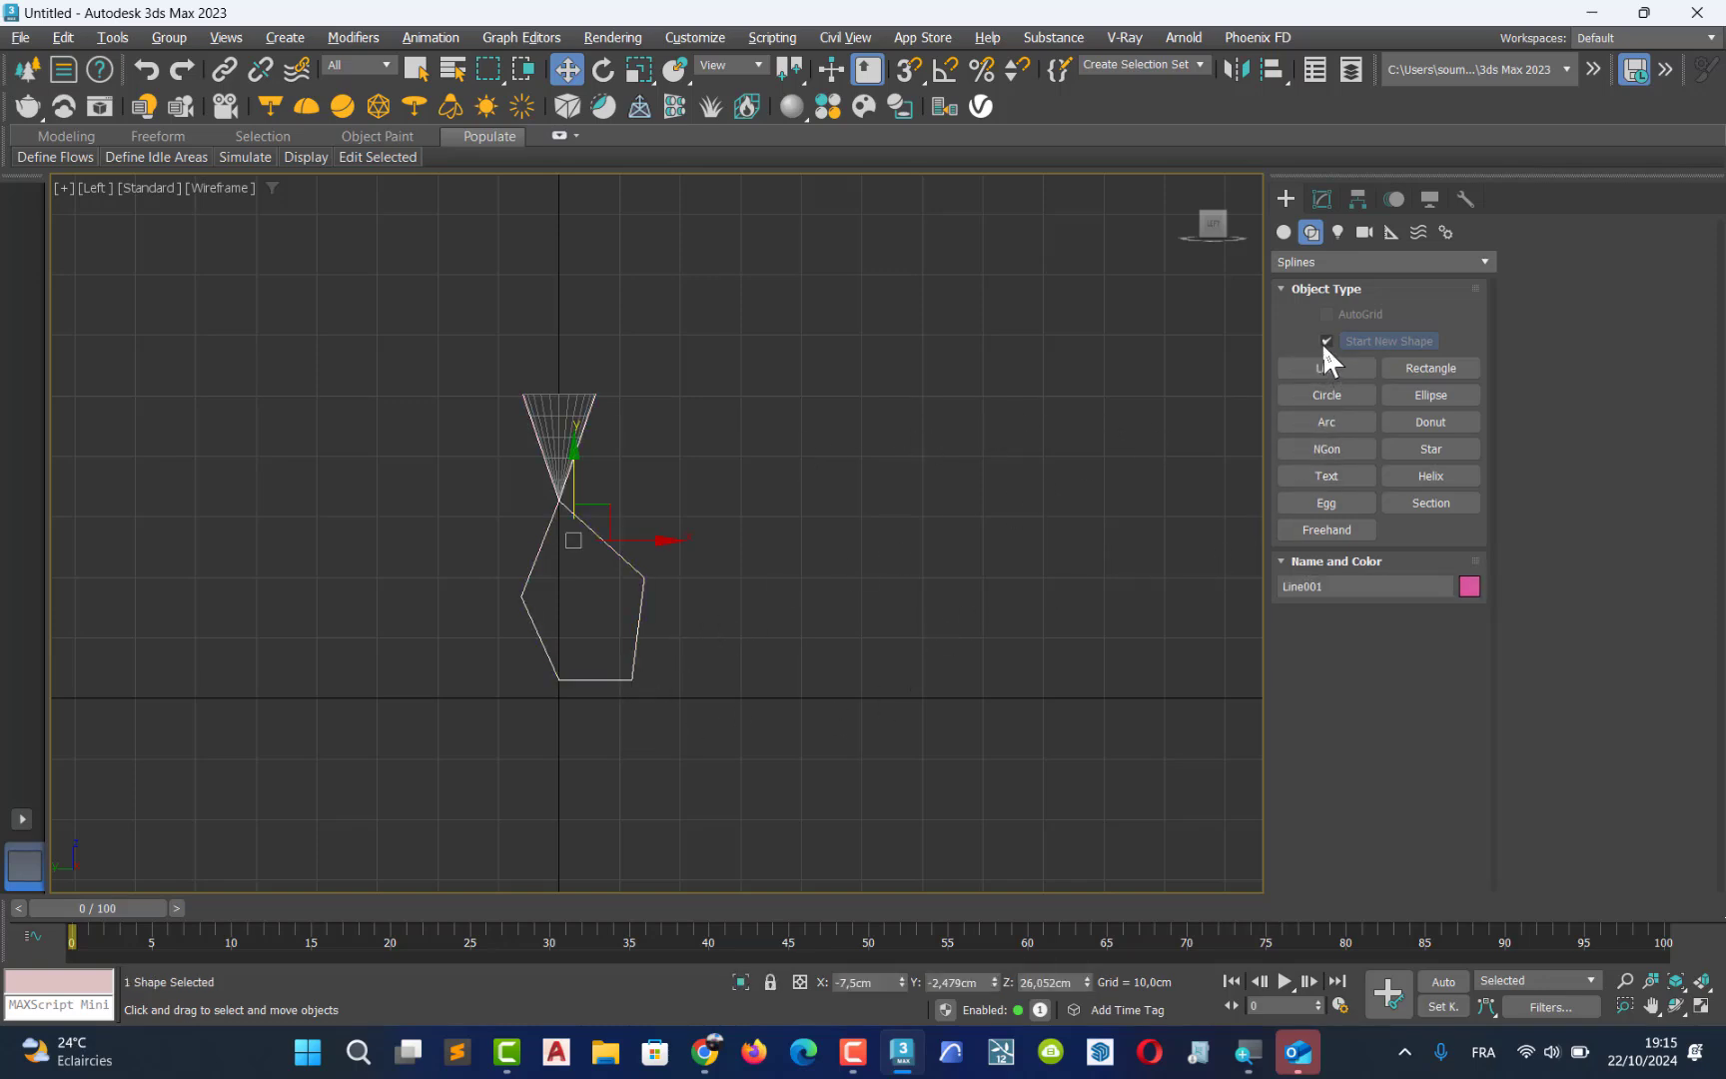
left_click(1322, 198)
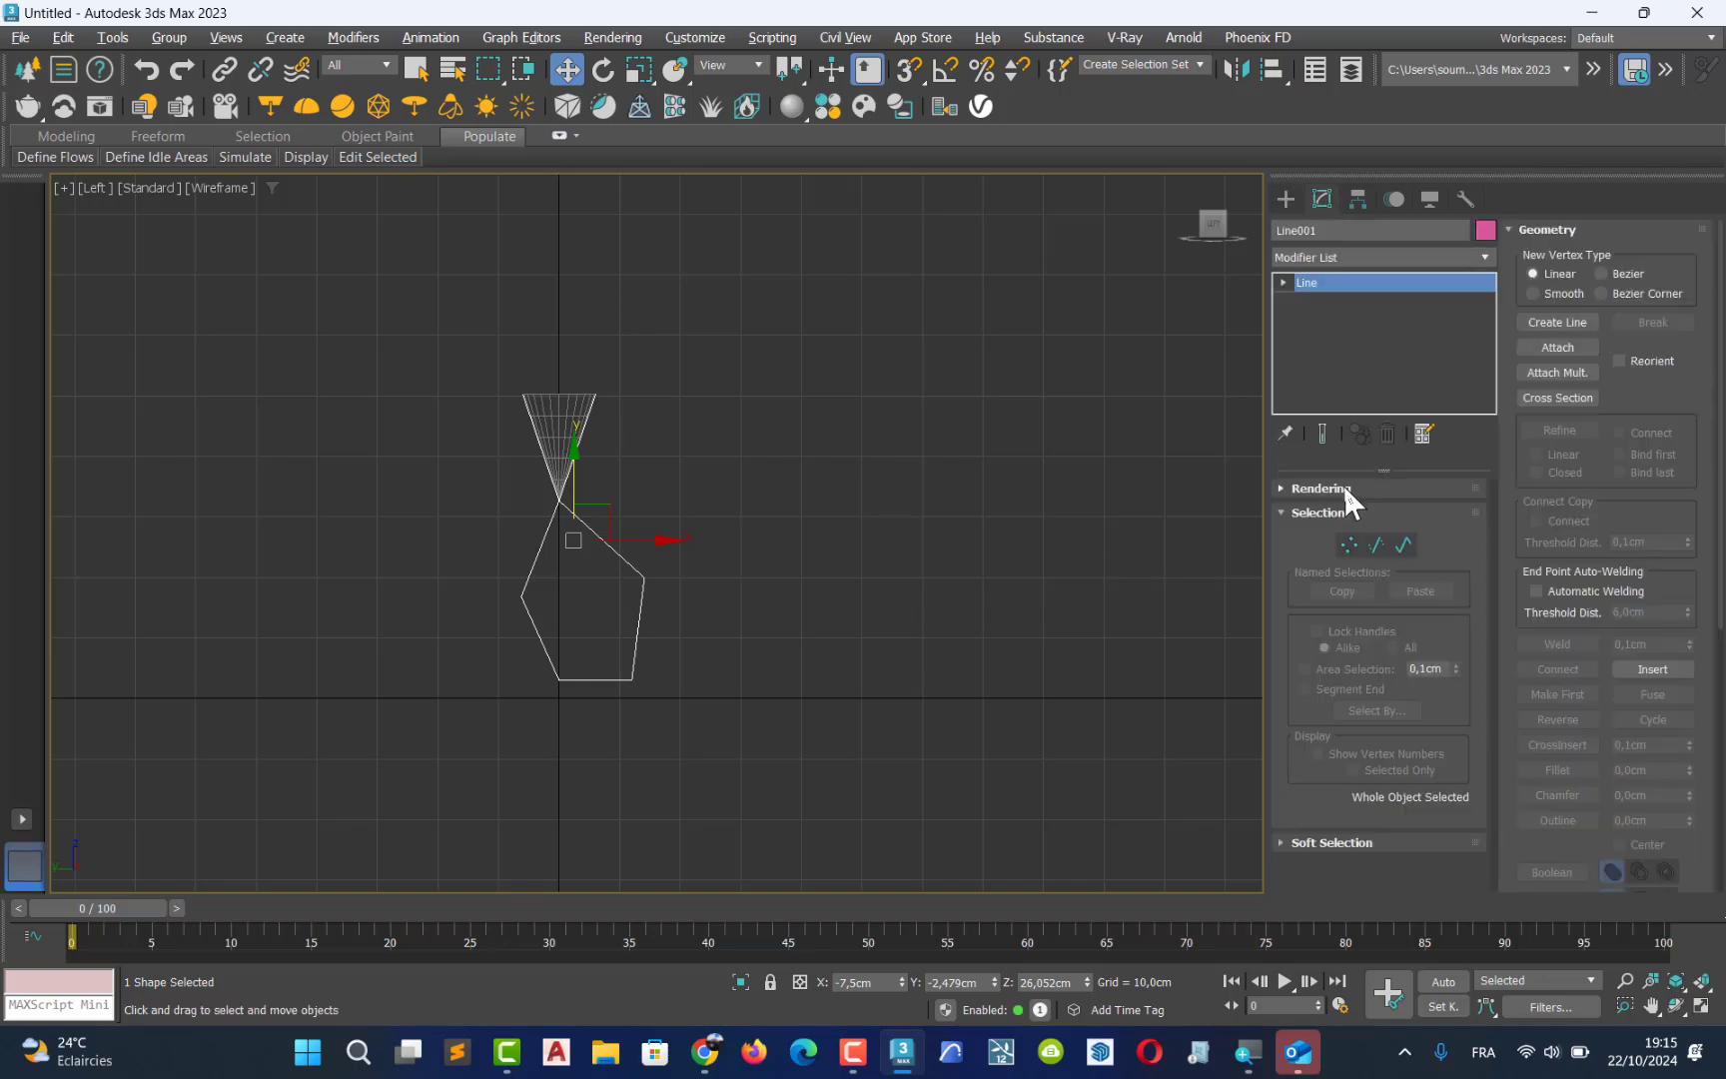
left_click(1349, 545)
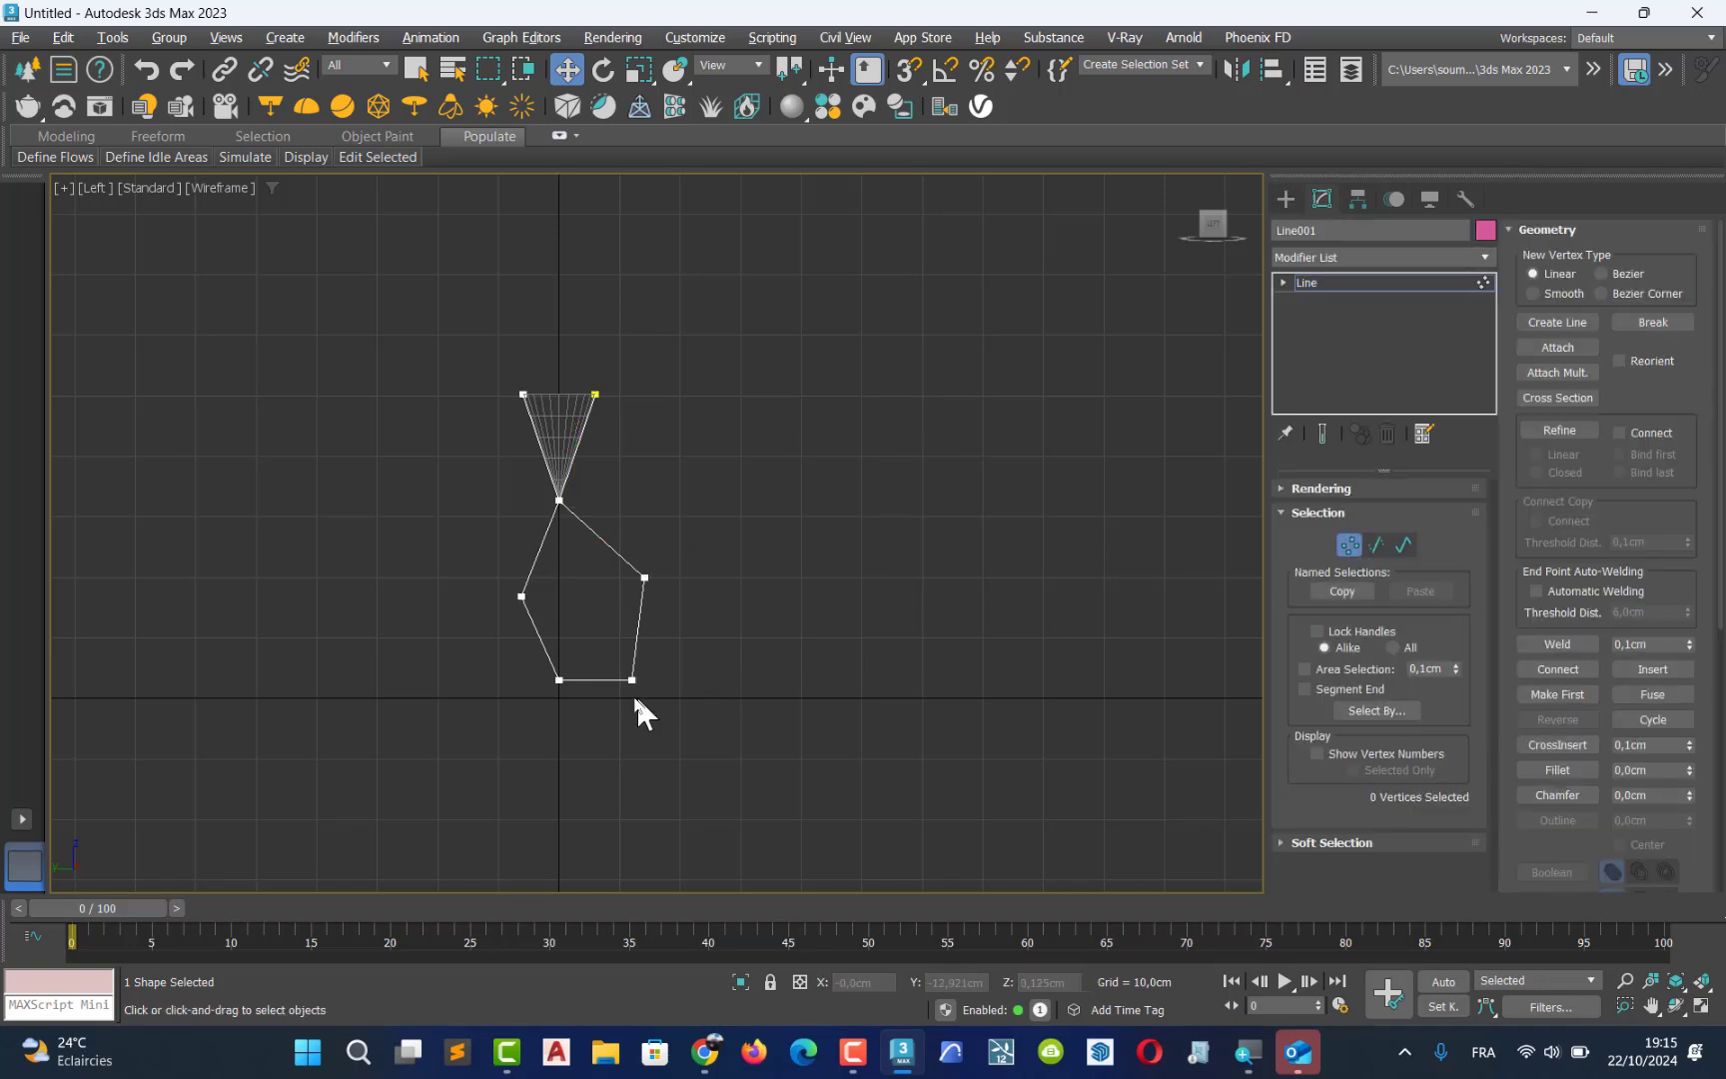
Move the spline's lower right vertex upward, and set its Z position to 3 cm
middle_click_drag(618, 700, 601, 705)
scroll(579, 711, "up", 5)
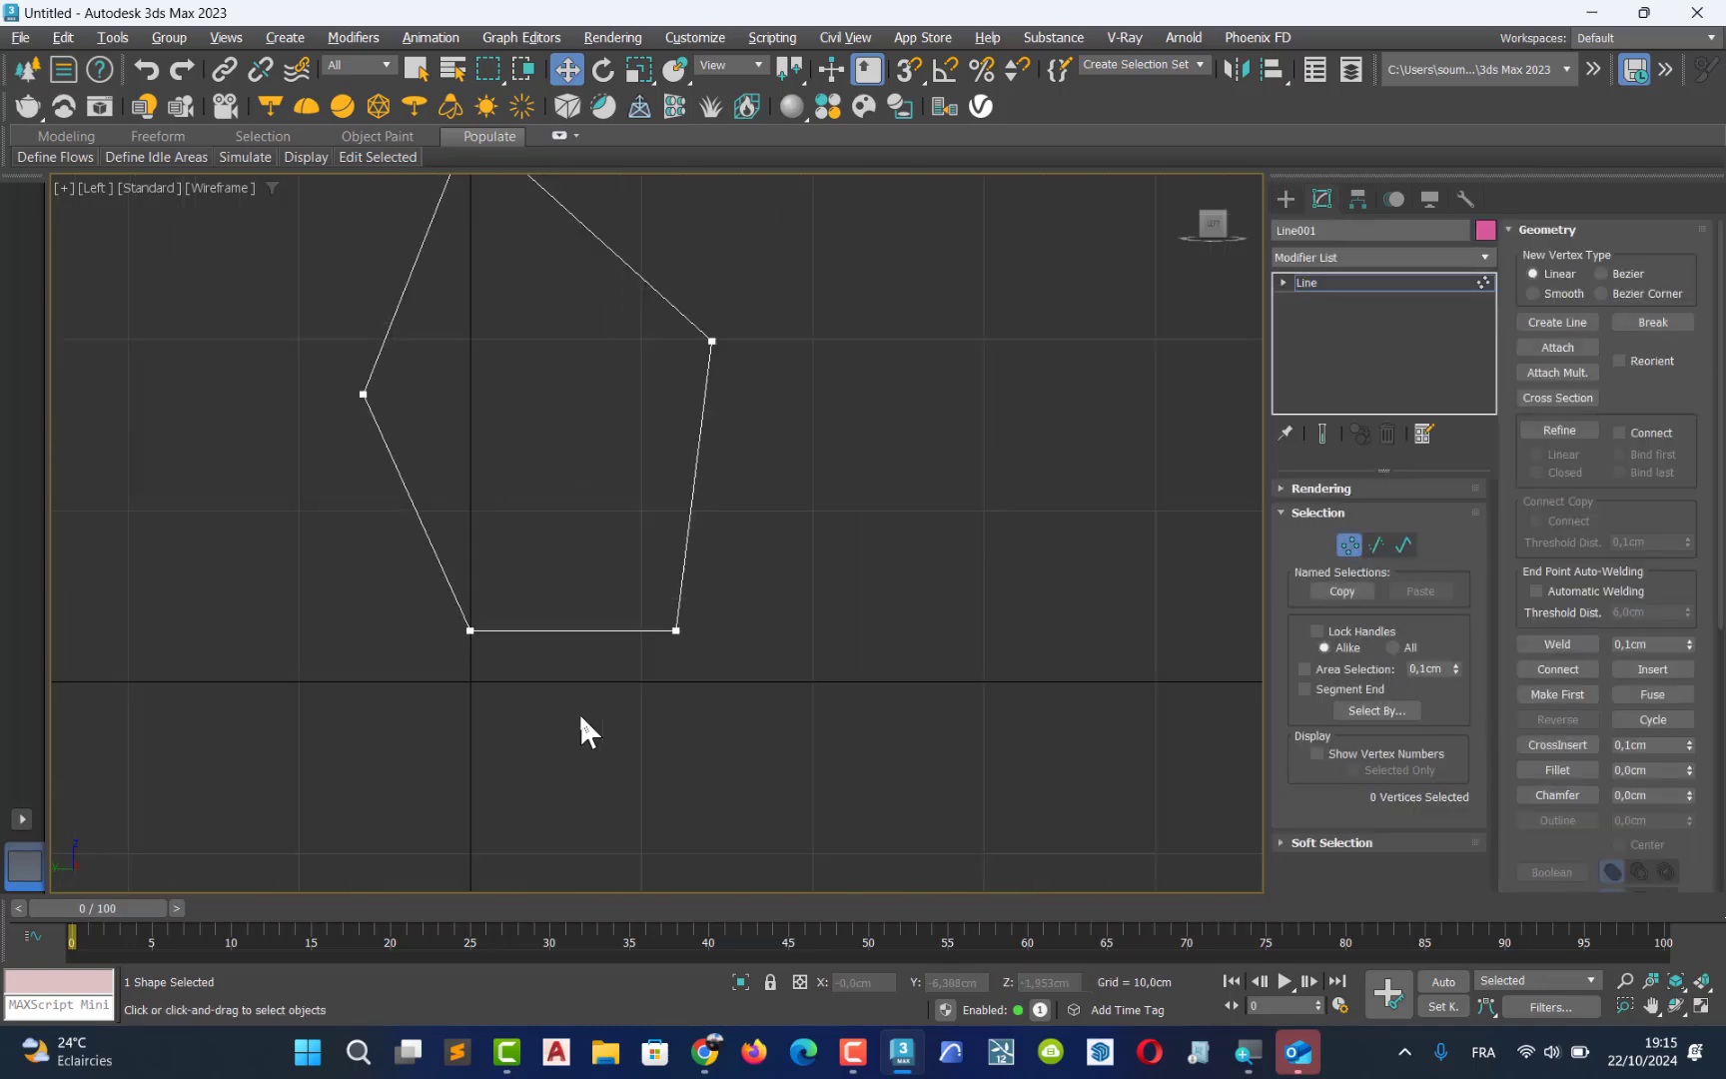
left_click(468, 630)
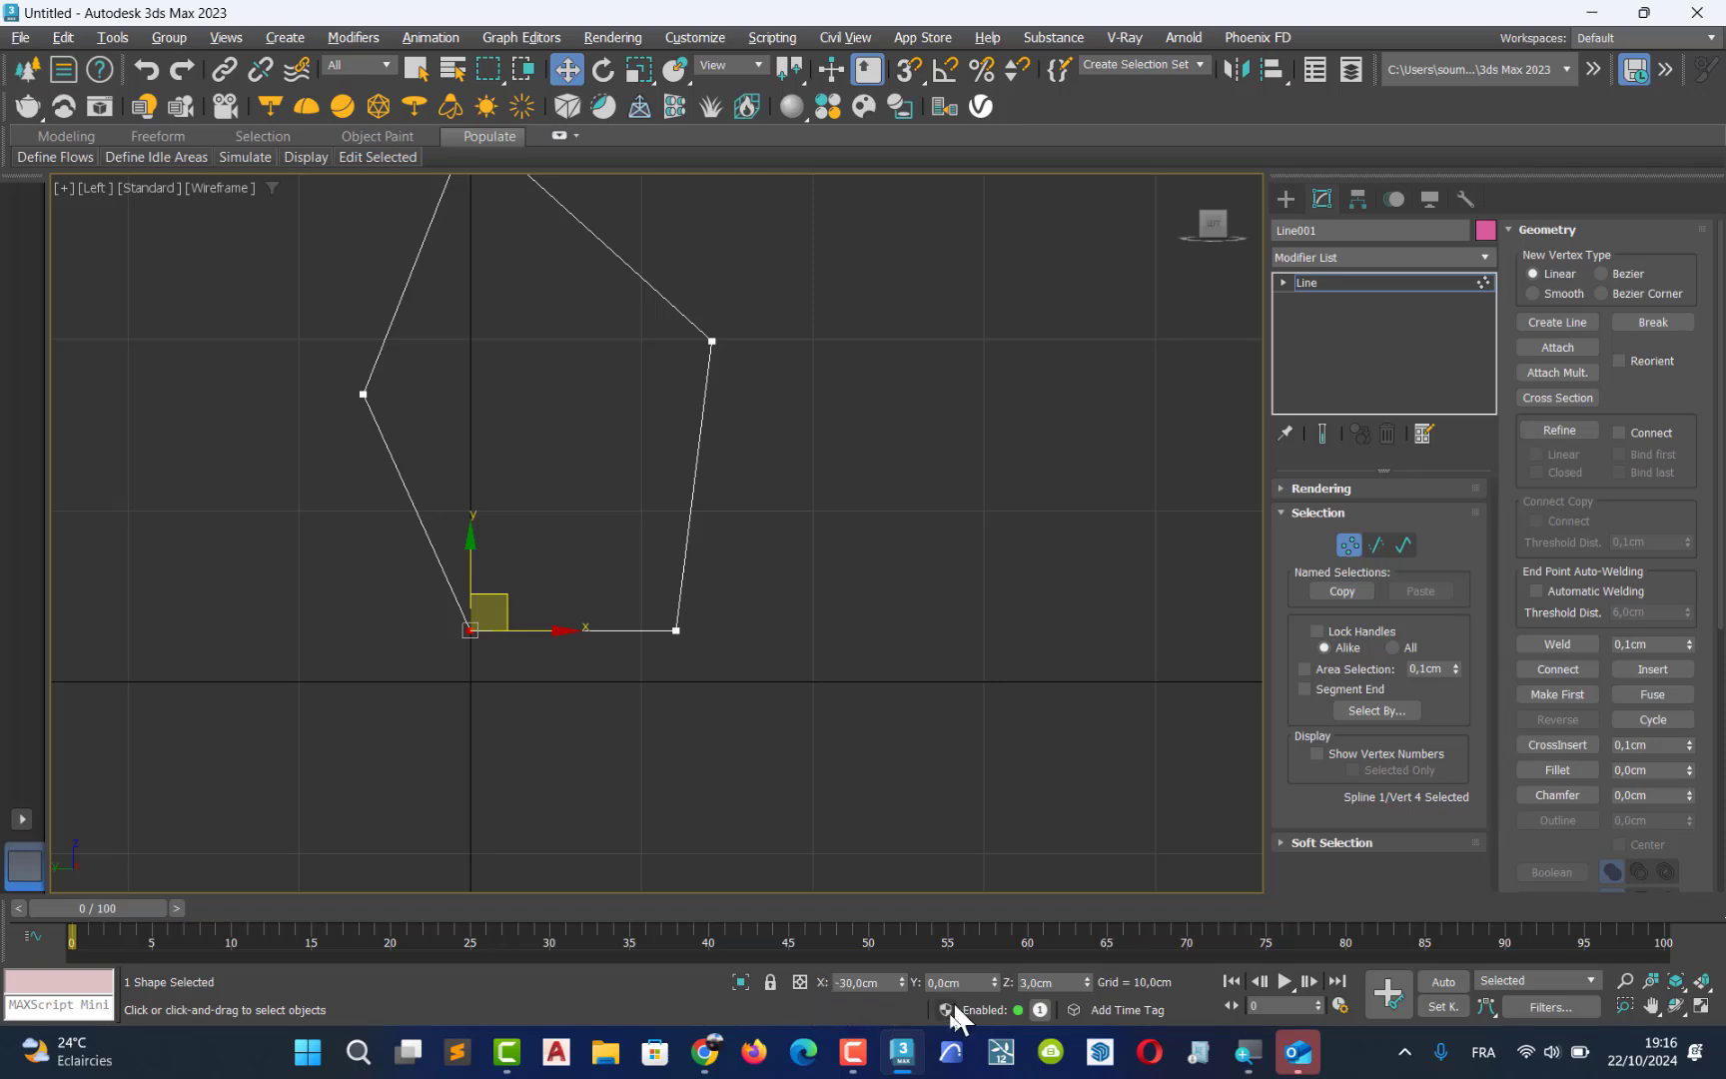
left_click(673, 628)
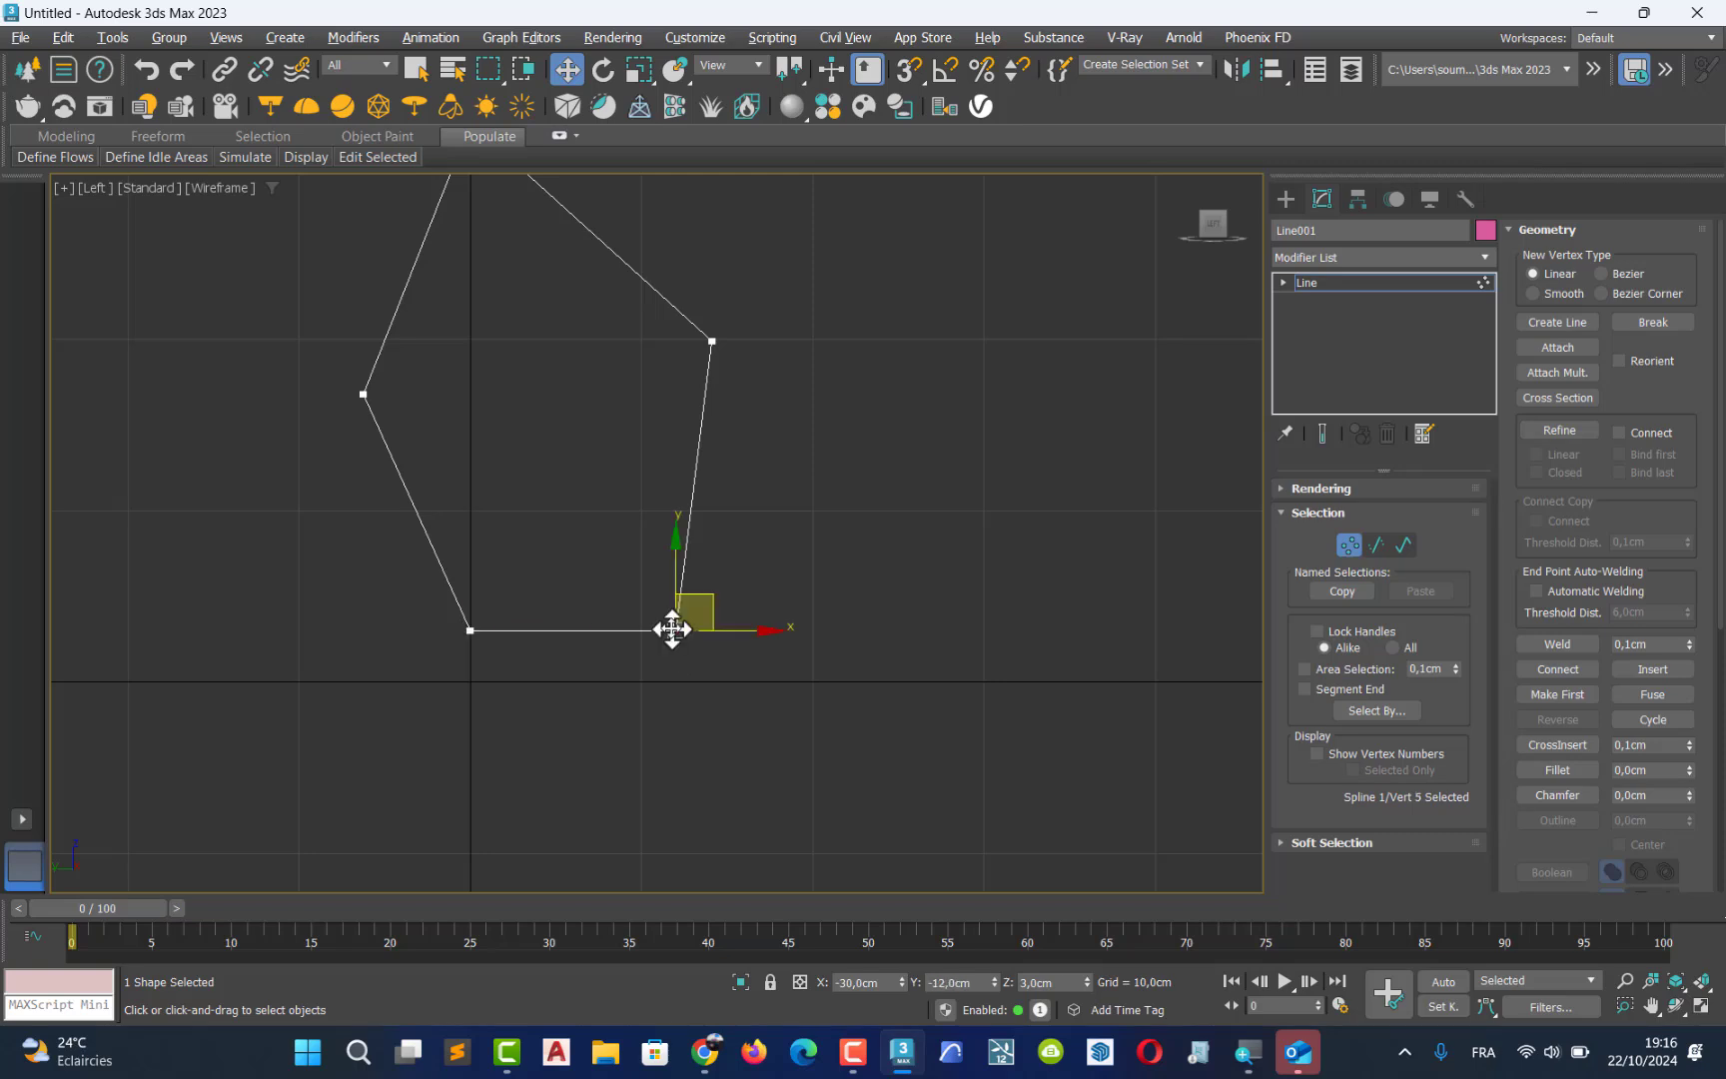
left_click_drag(675, 575, 684, 503)
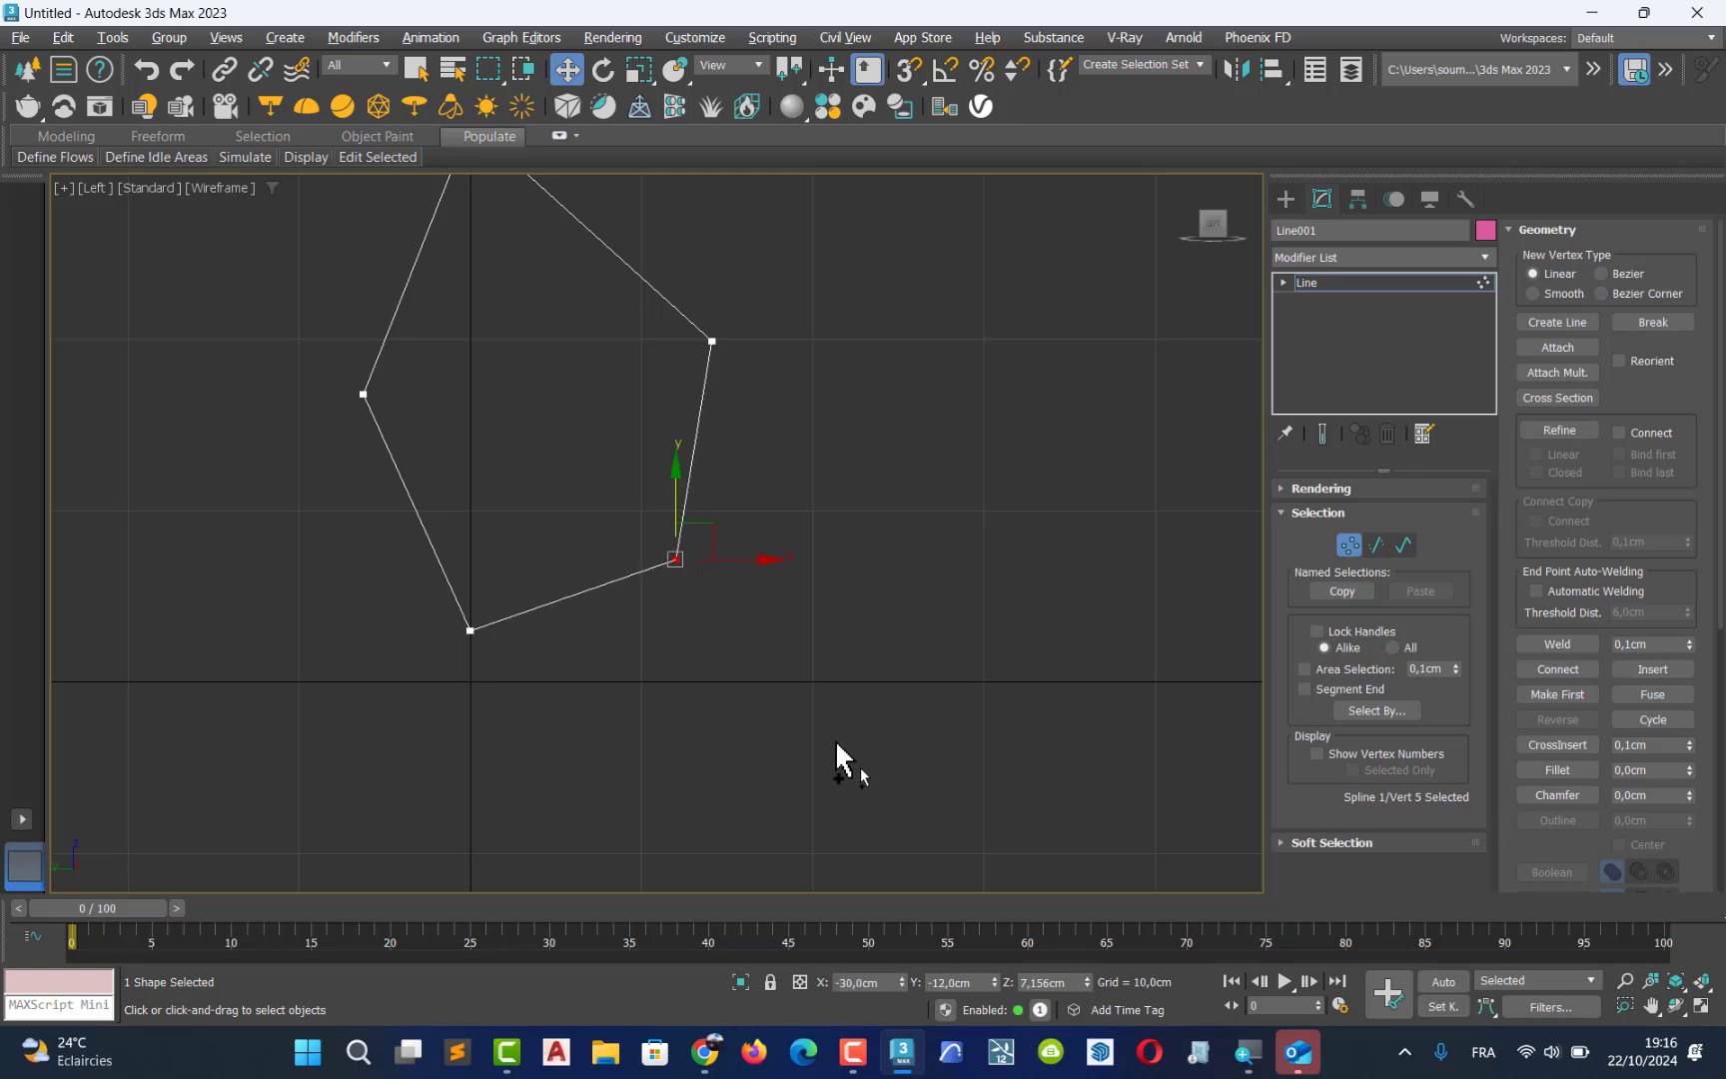
double_click(1046, 990)
type("3")
key("Return")
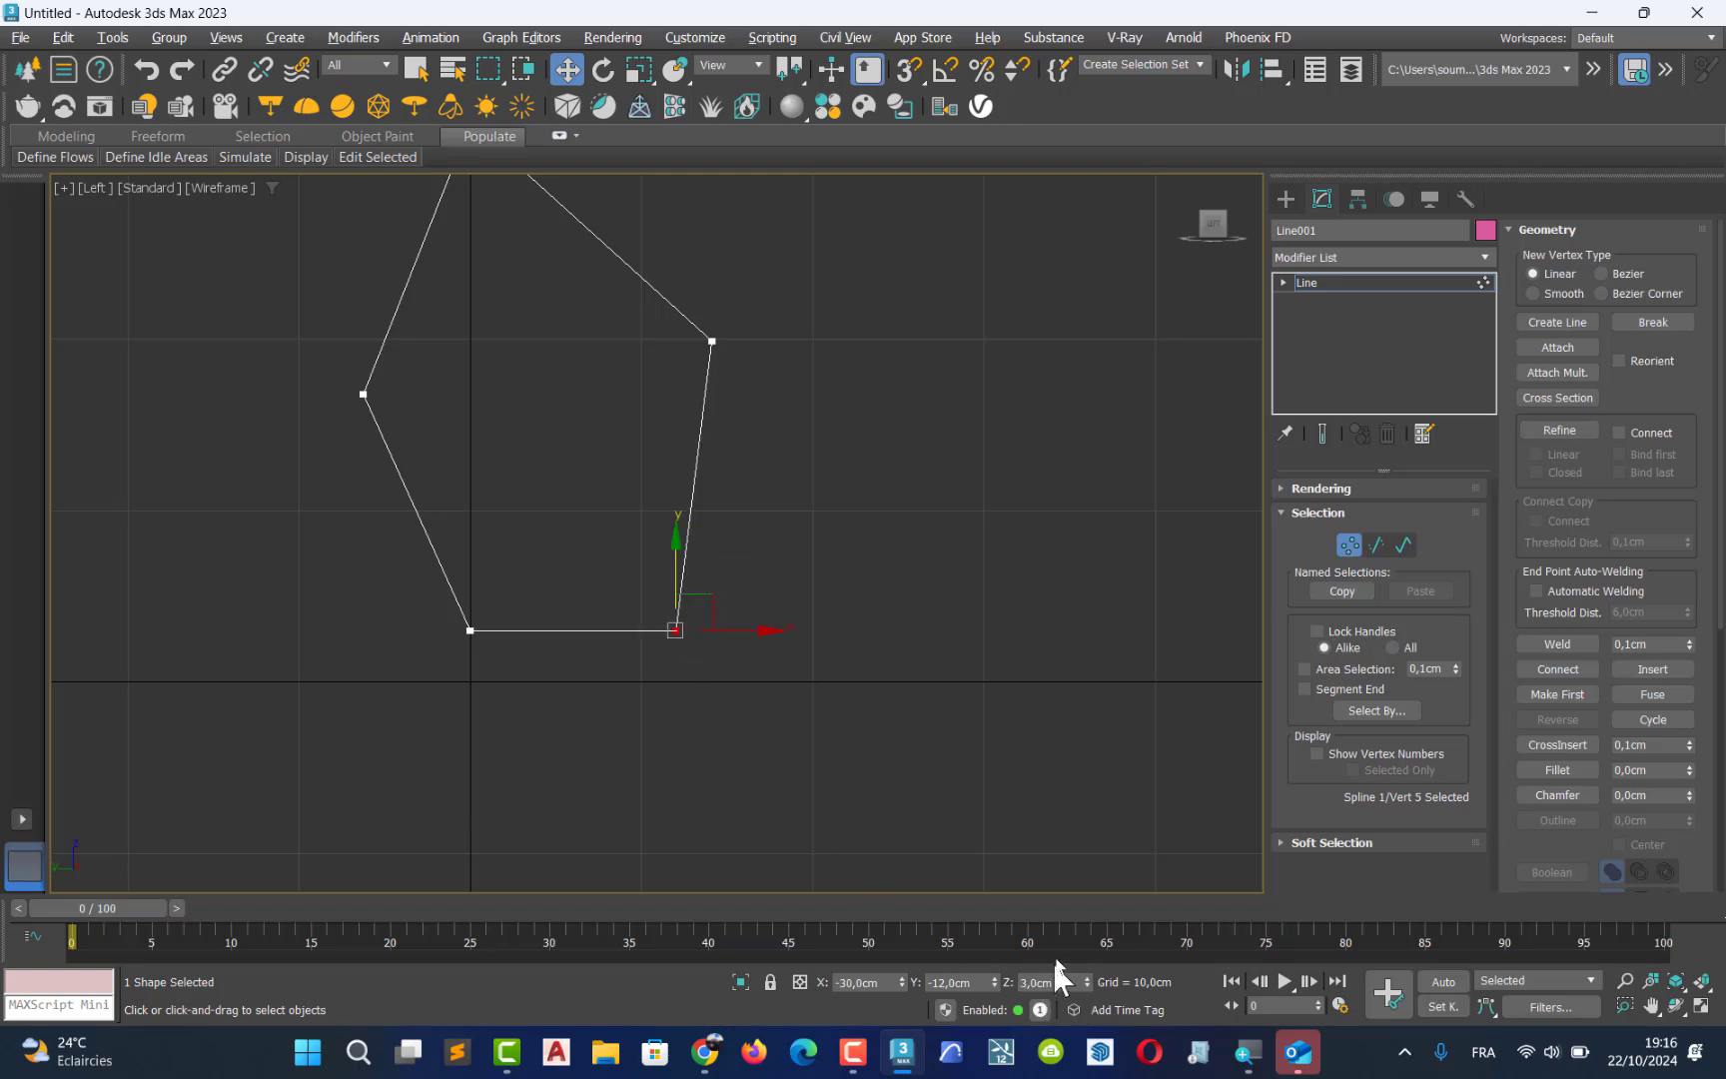
Move the spline's lower left vertex upward, and set its Z position to 3 cm
left_click(469, 631)
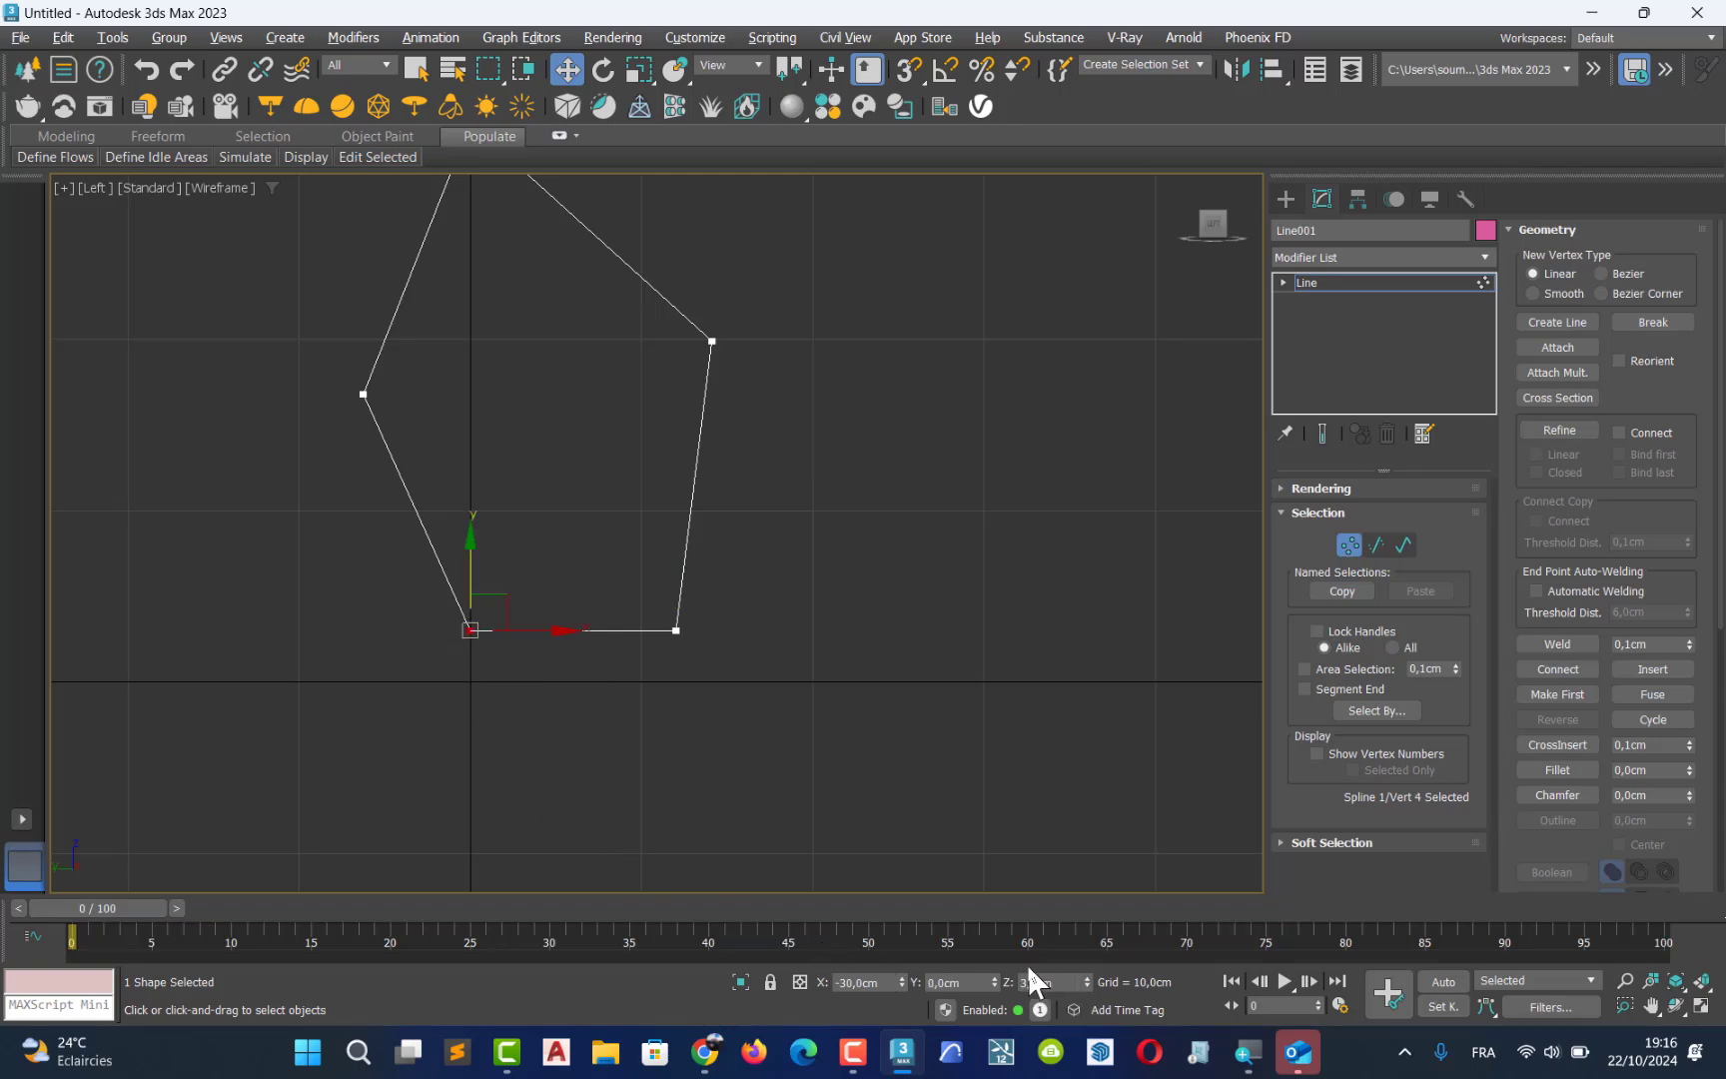
left_click_drag(472, 551, 482, 458)
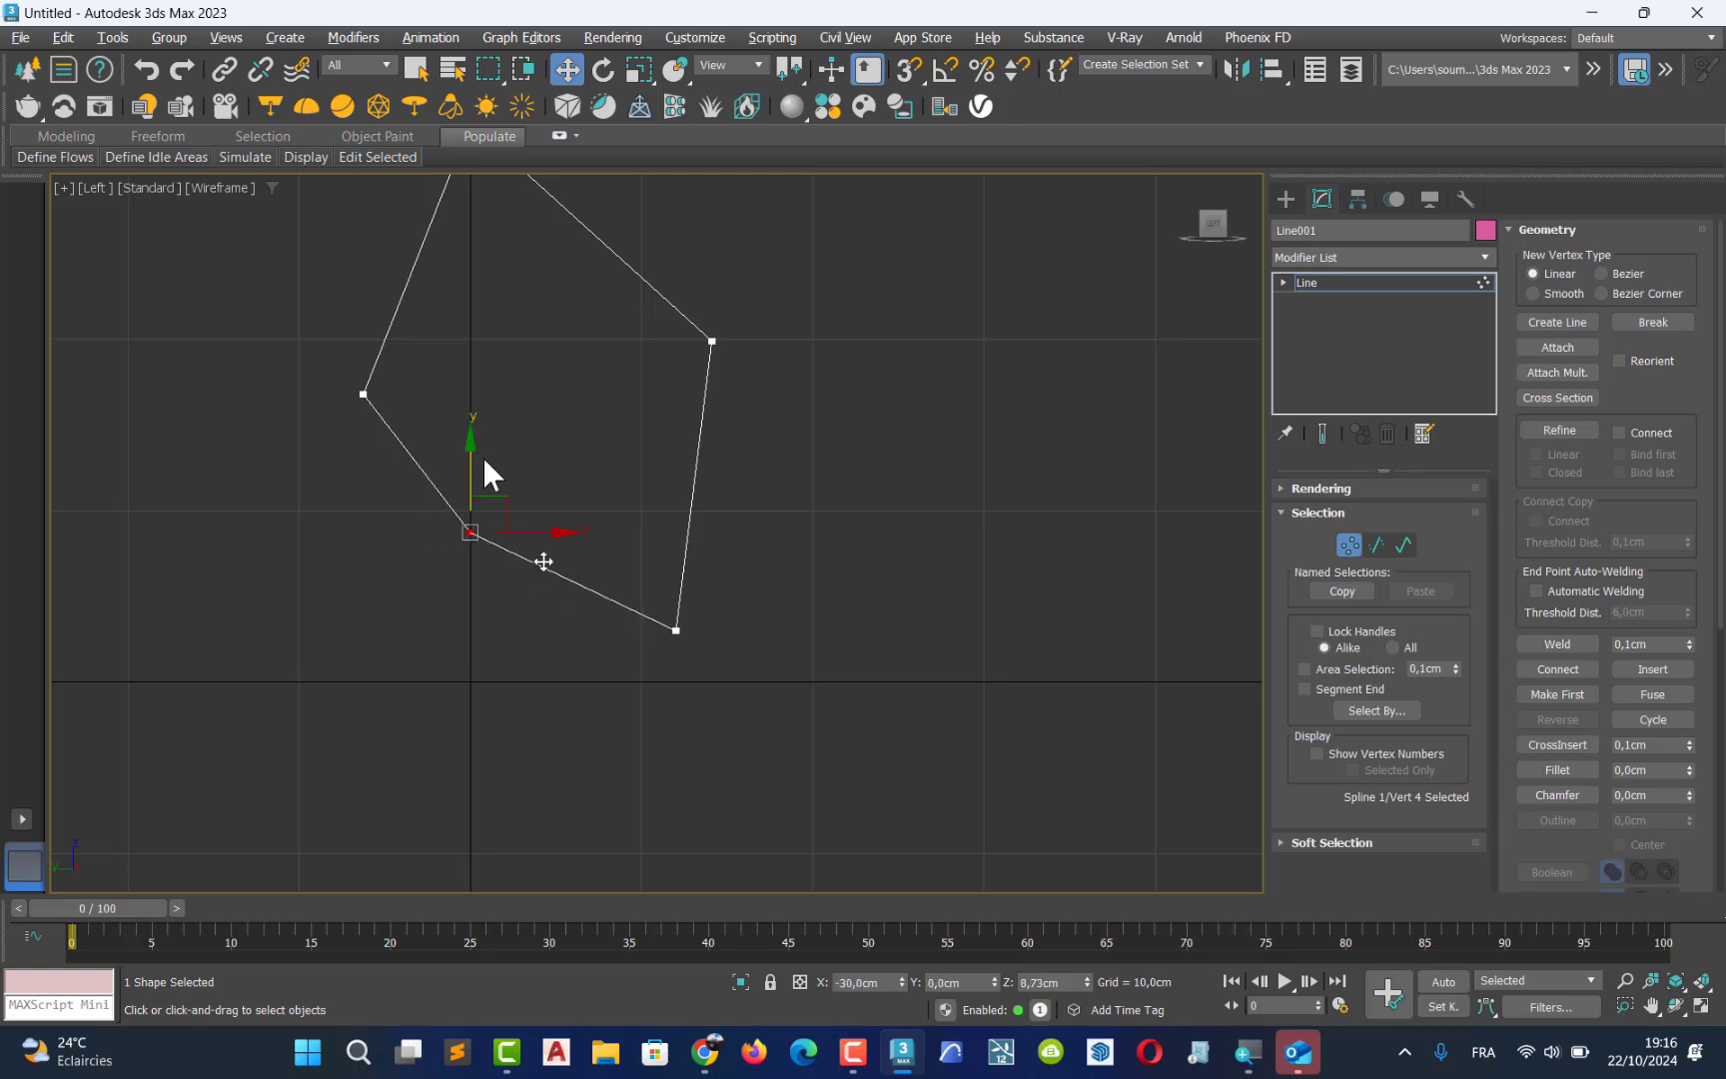
double_click(1076, 984)
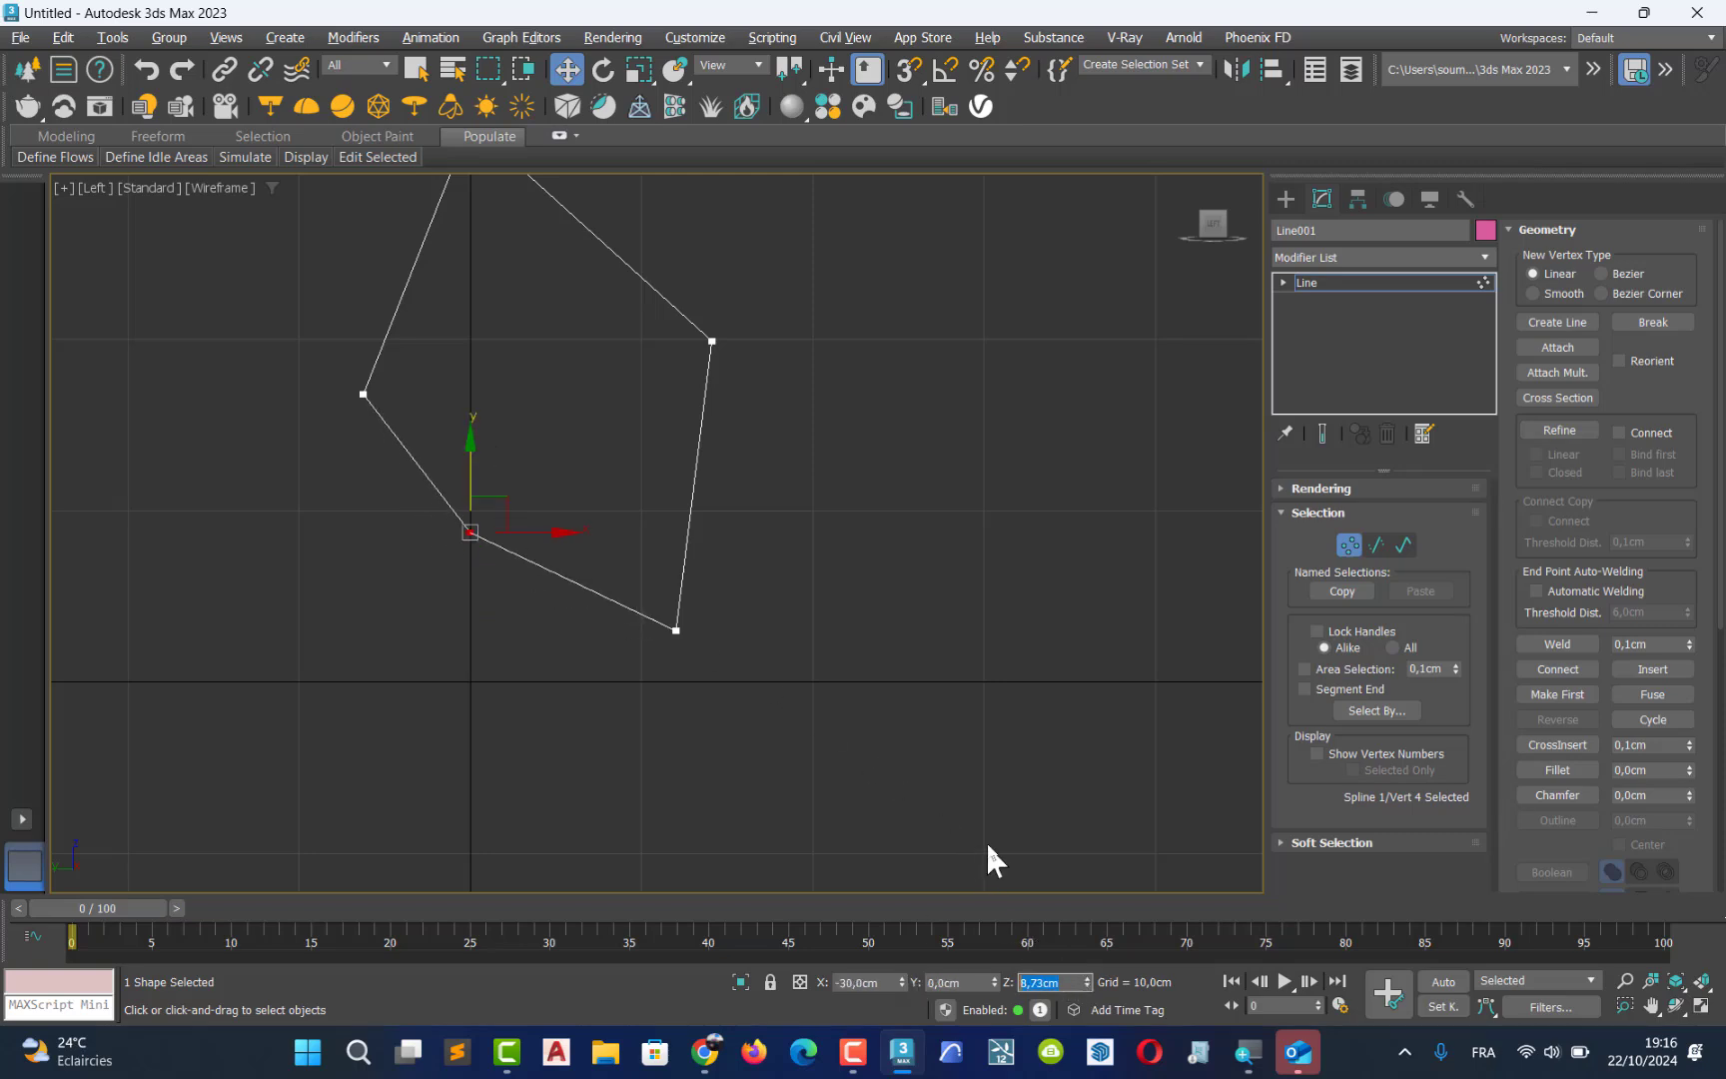
type("3")
key("Return")
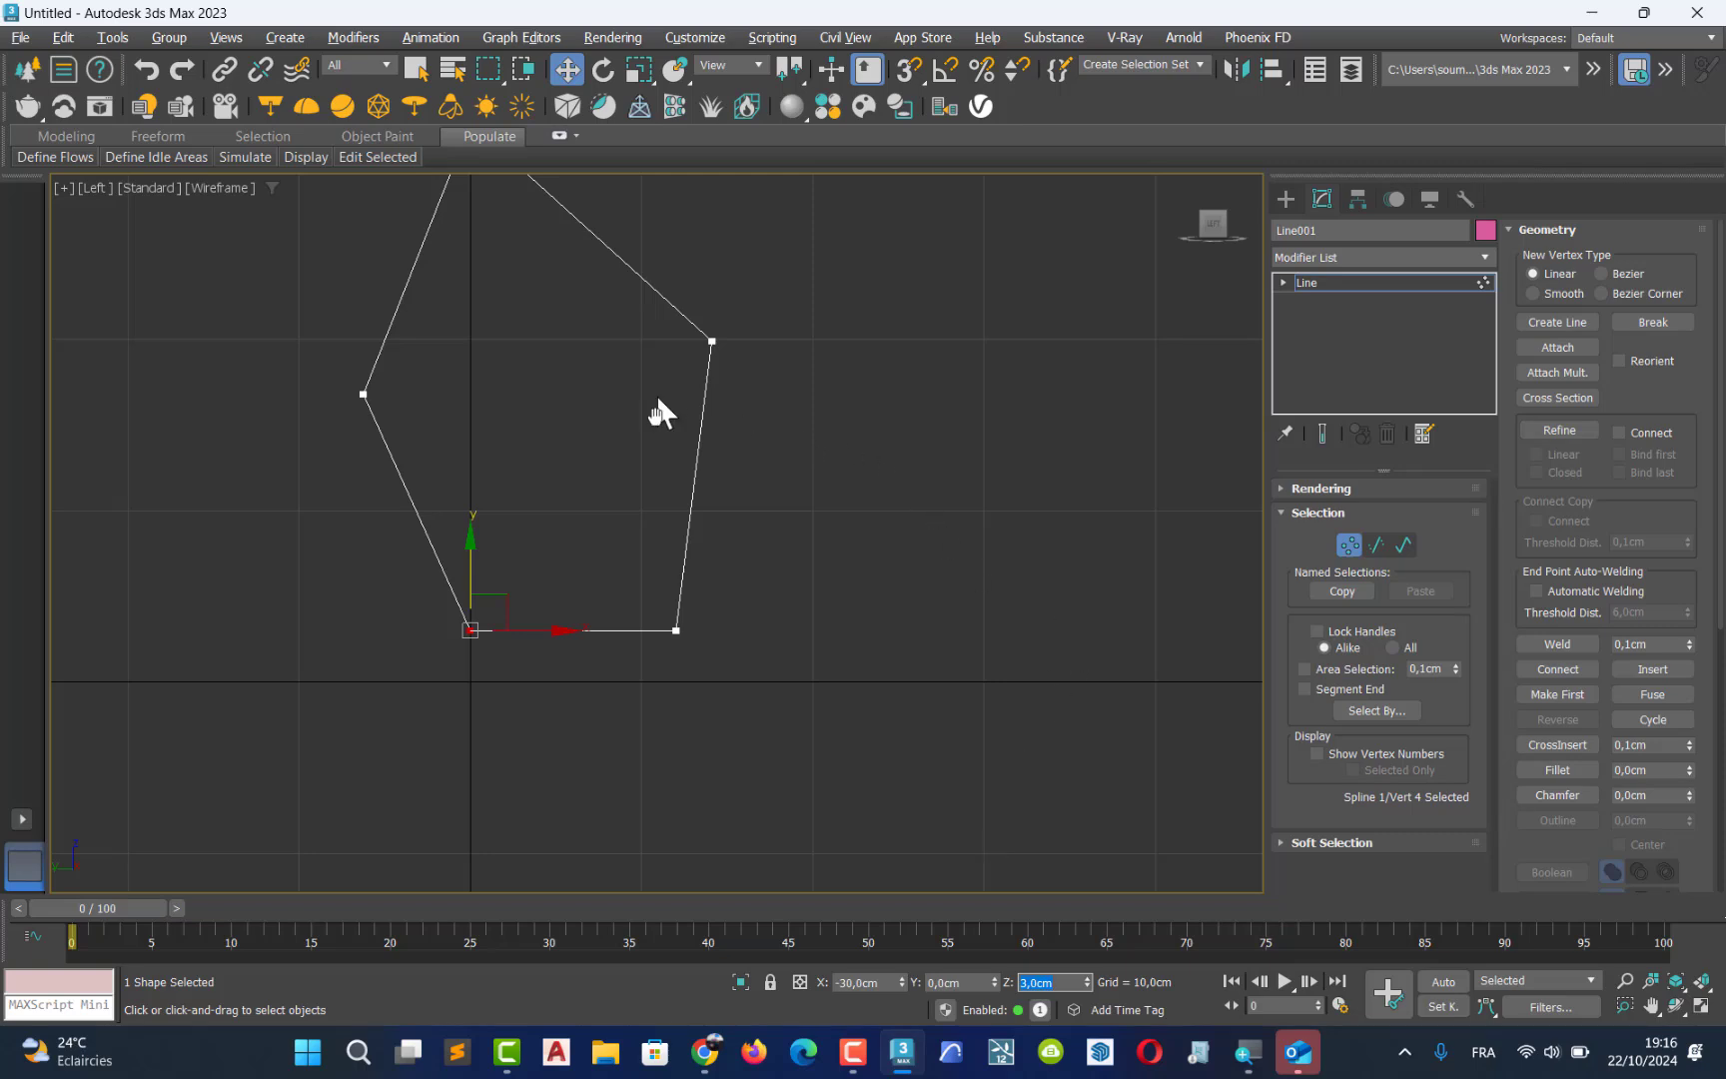
Set both side-bend vertices to a Z position of 16 cm, and shift the four lower vertices sideways to centre them under the cone's tip
middle_click_drag(656, 412, 666, 578)
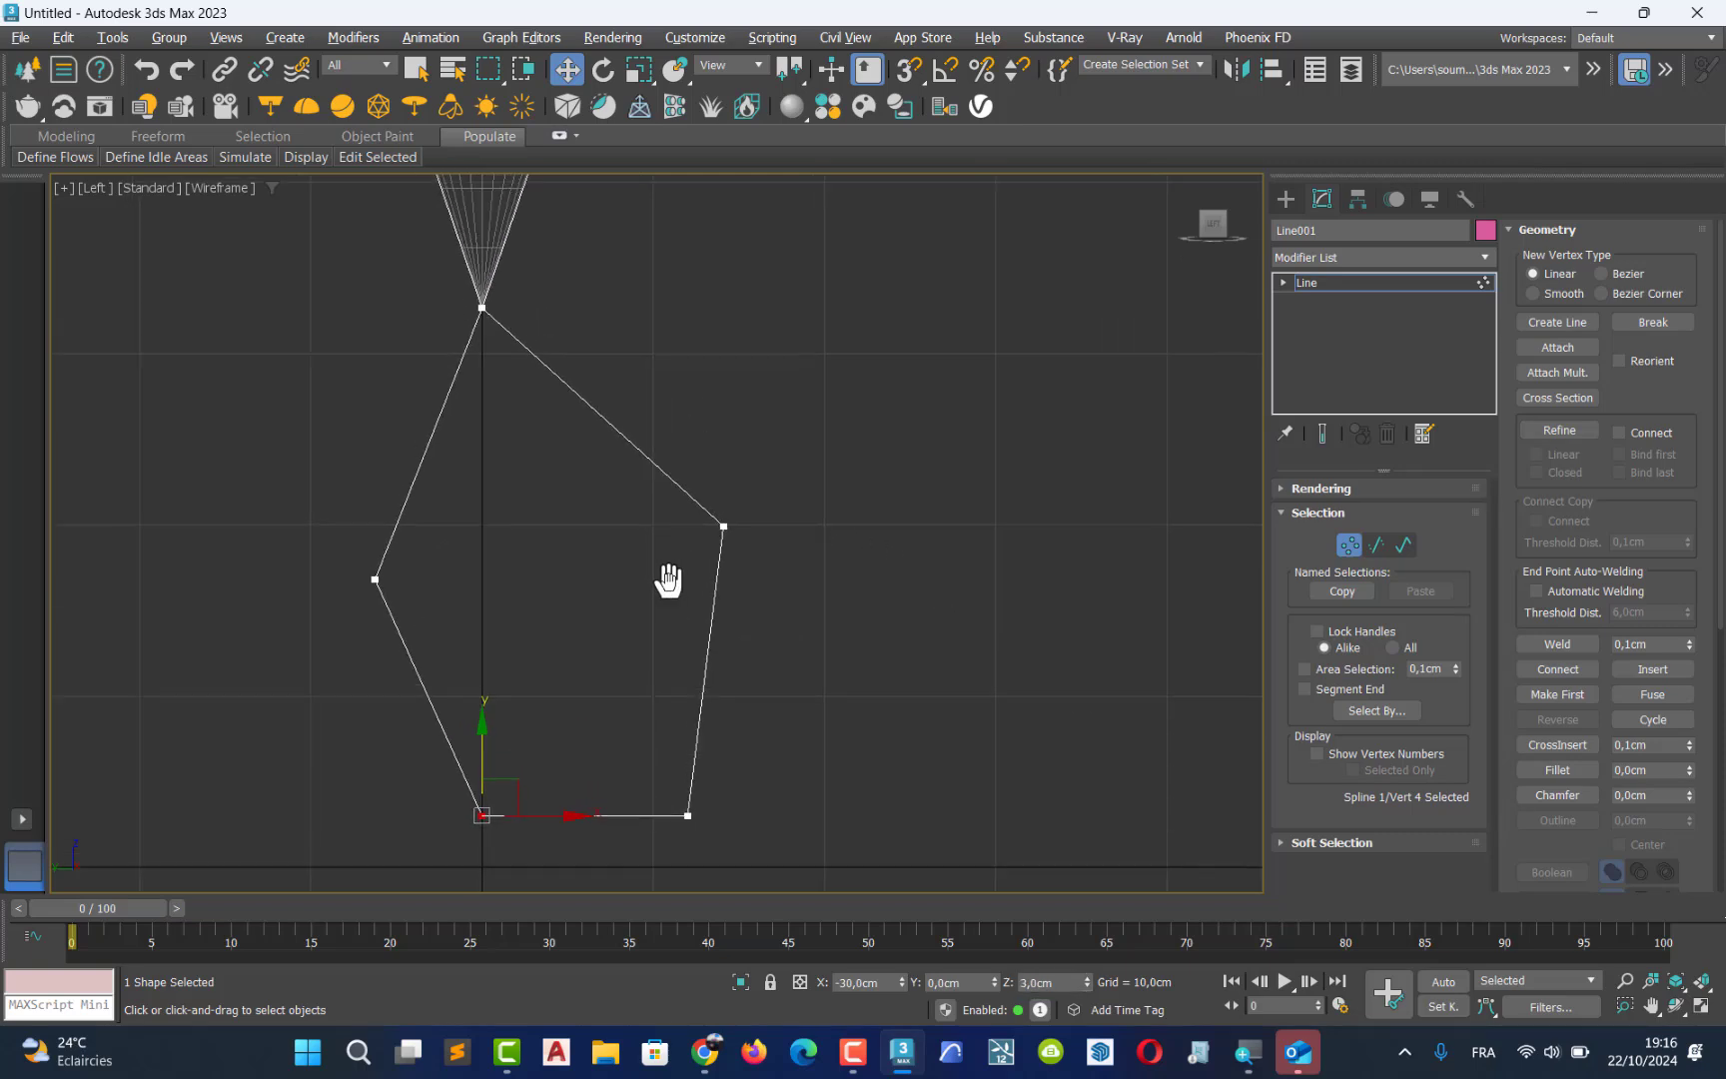
left_click(375, 579)
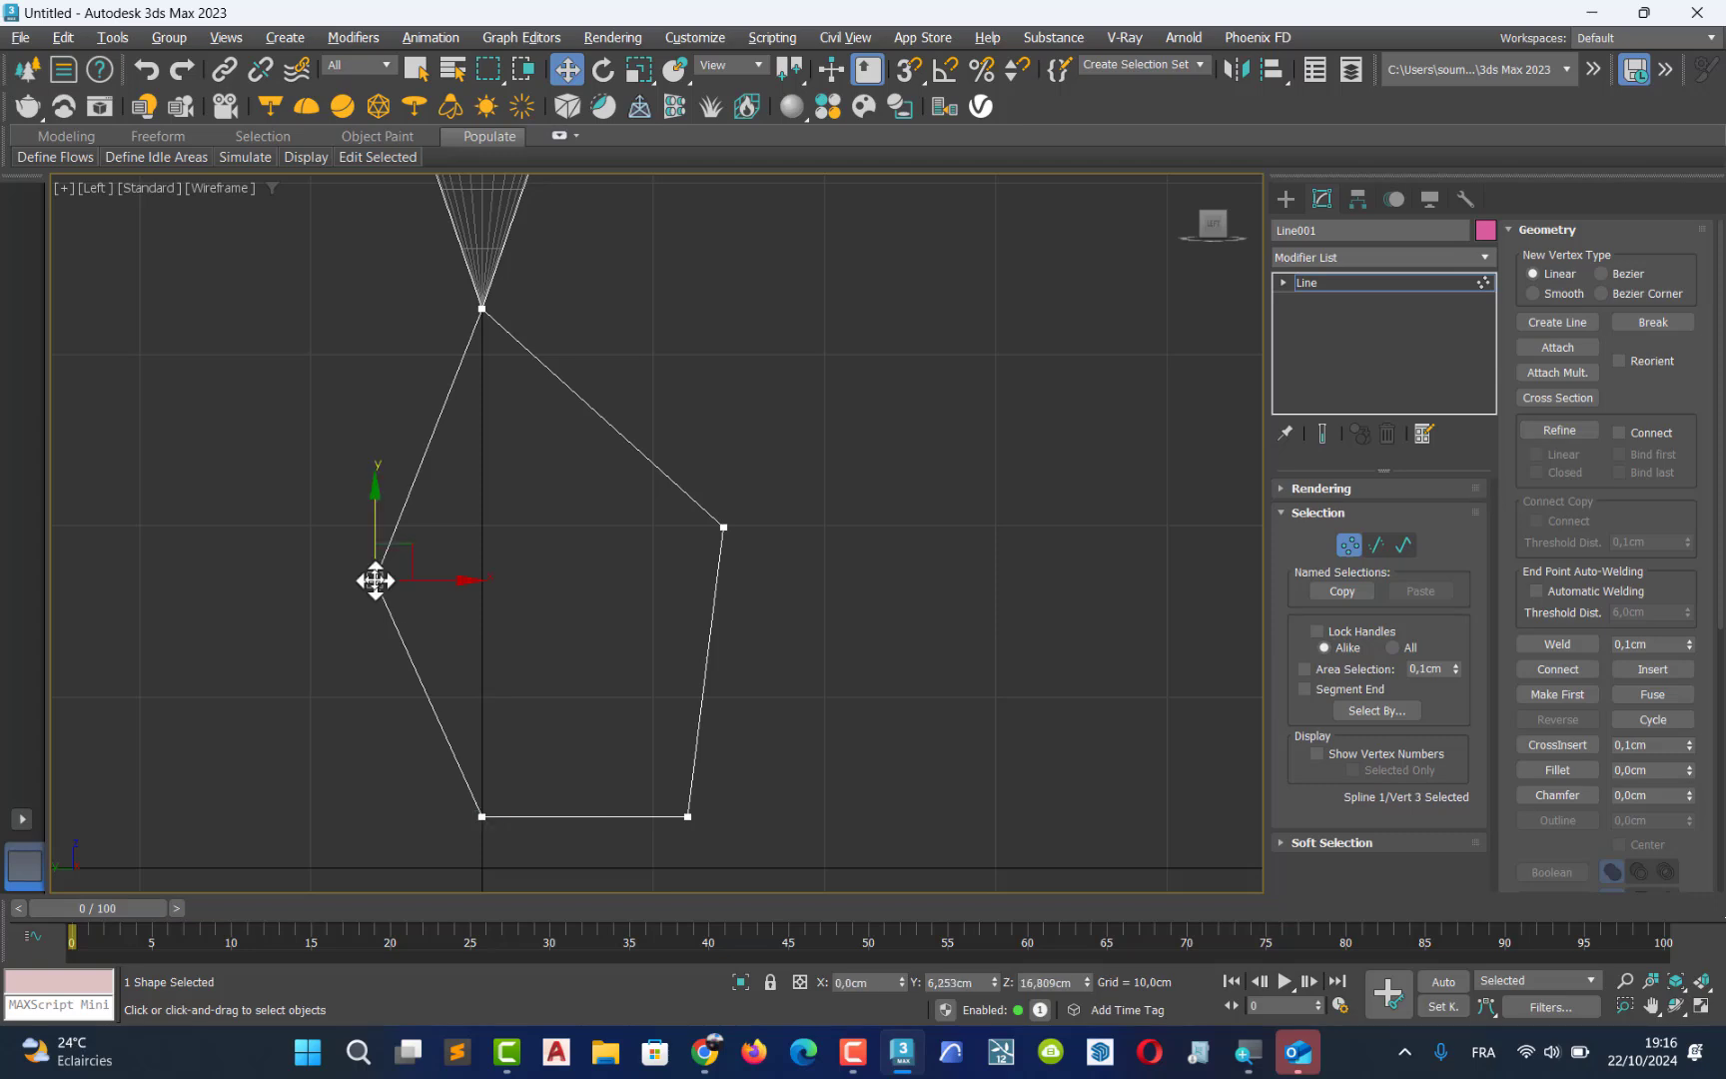
left_click(1040, 984)
type("16")
key("Return")
left_click(724, 526)
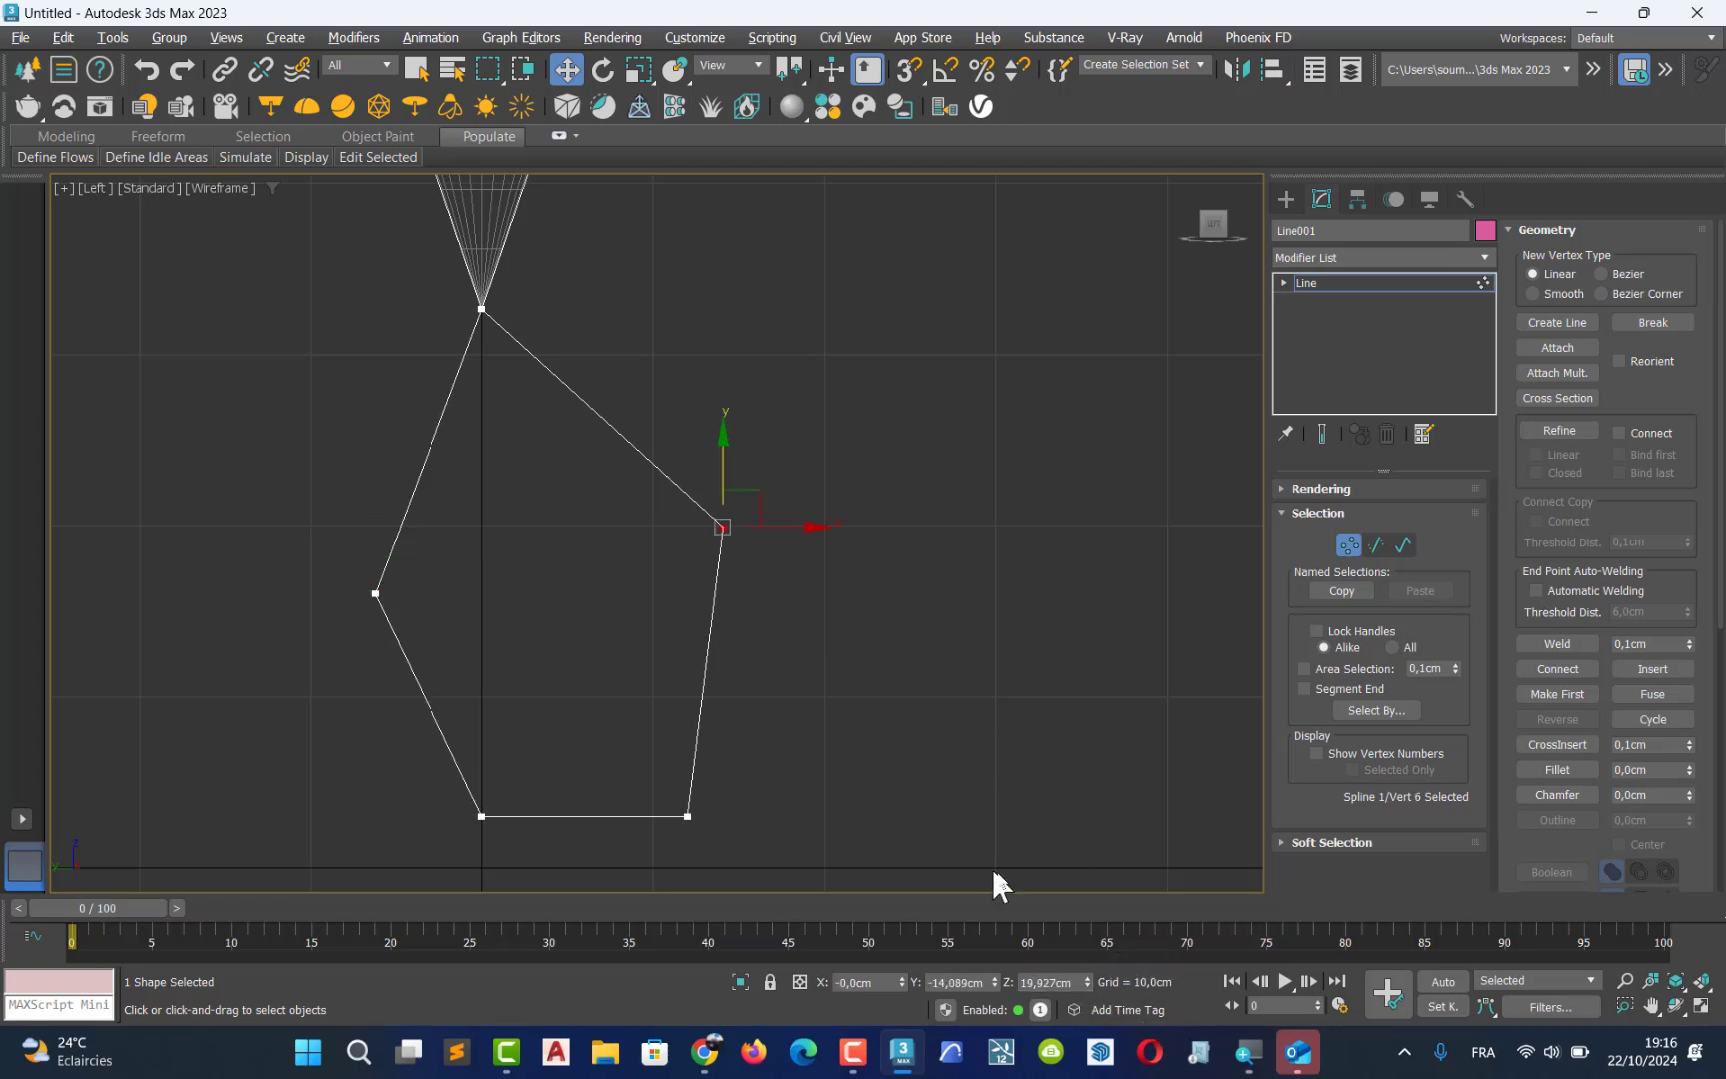
type("16")
key("Return")
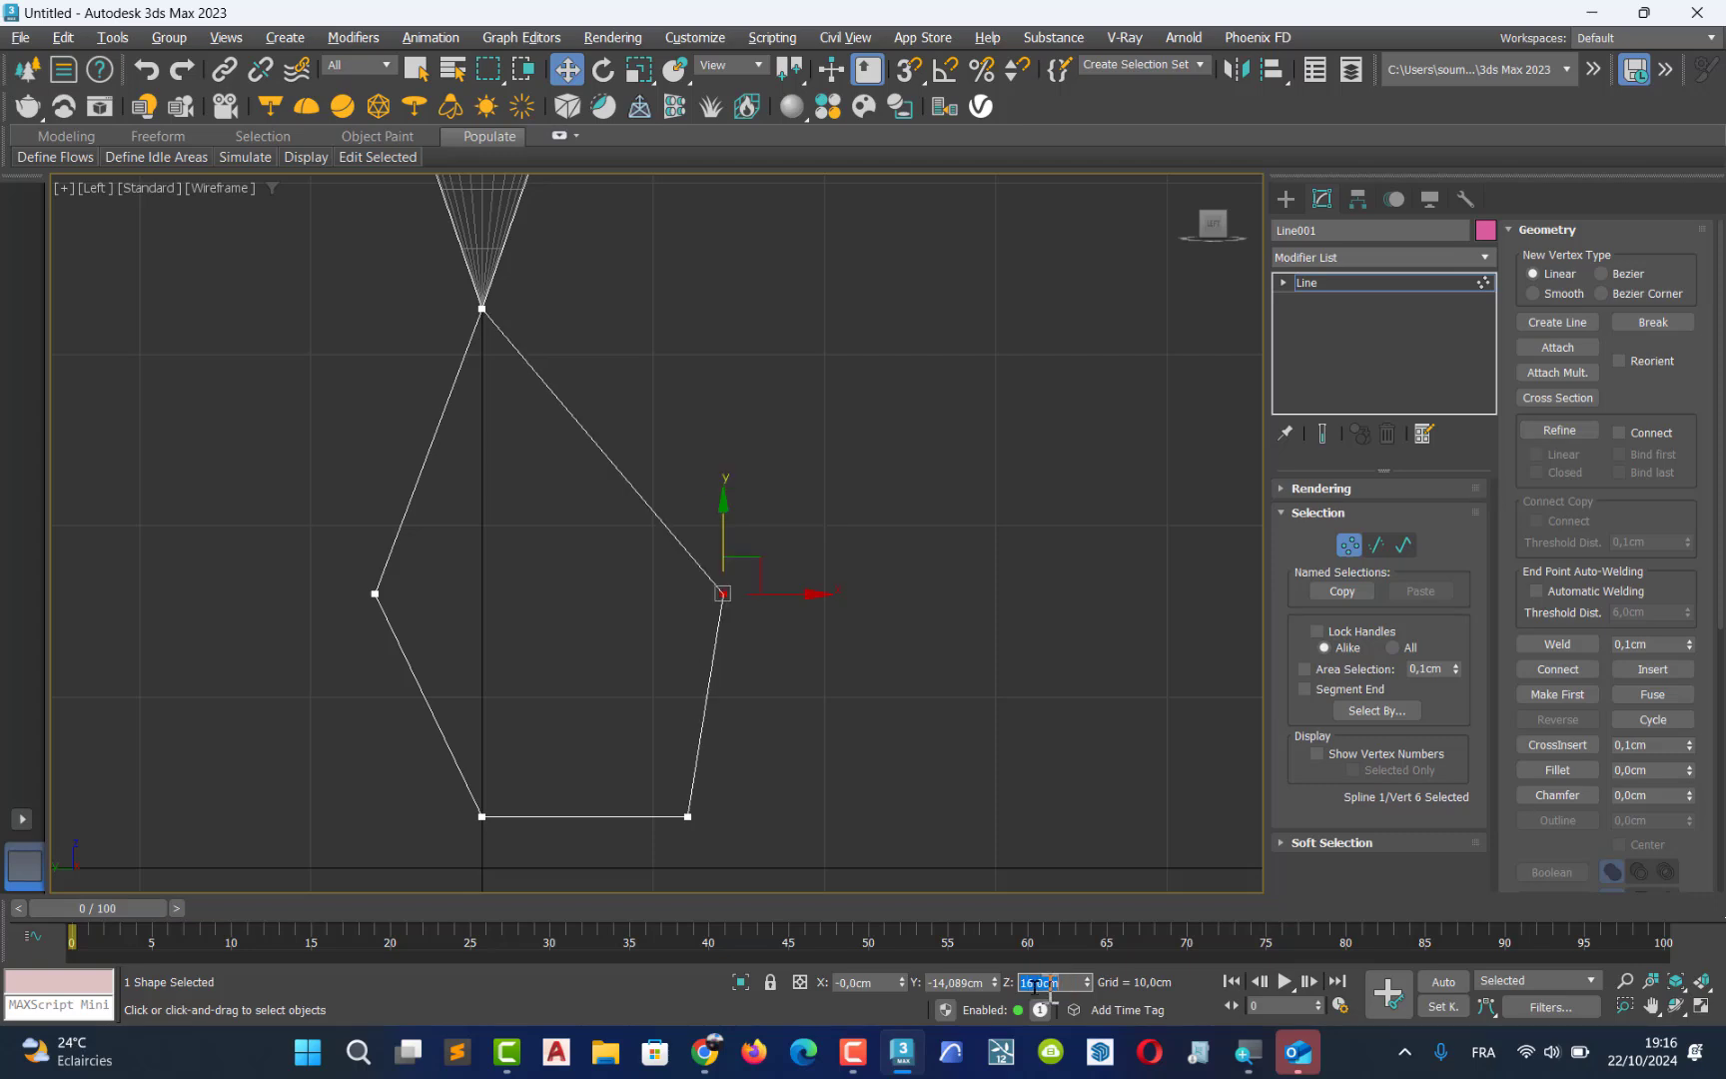
left_click_drag(222, 509, 889, 841)
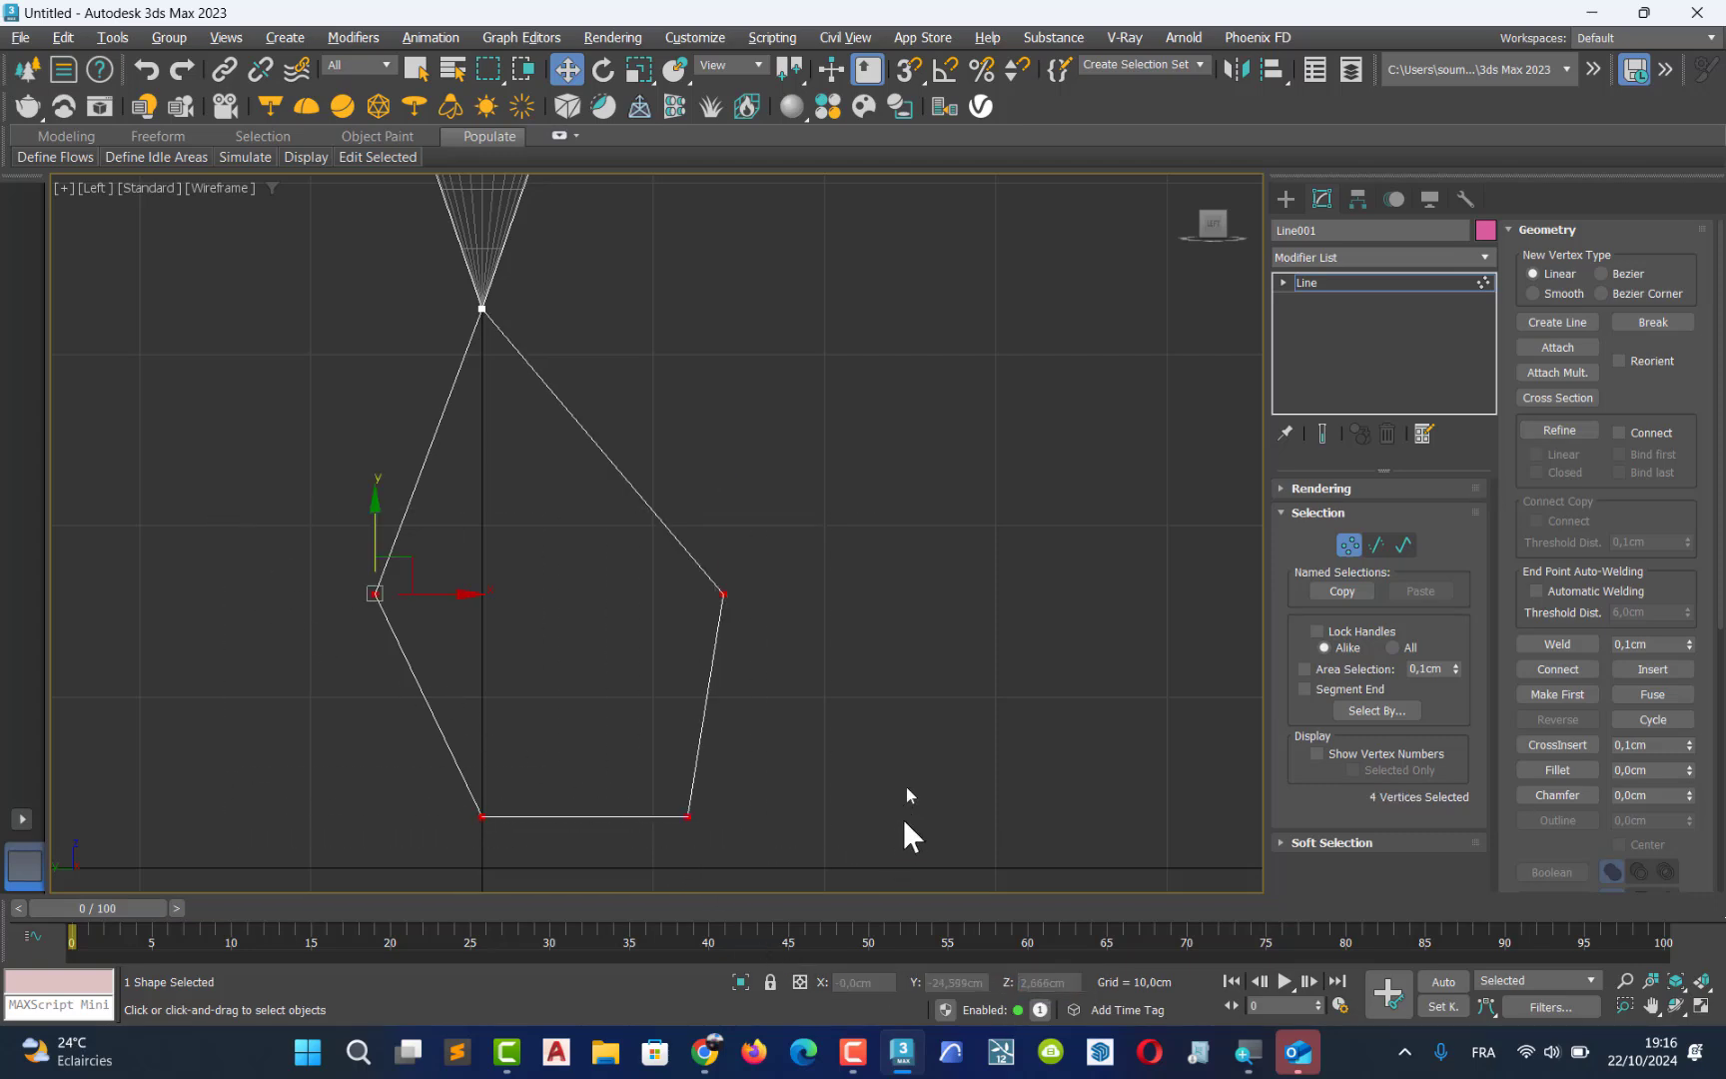
left_click_drag(463, 592, 409, 590)
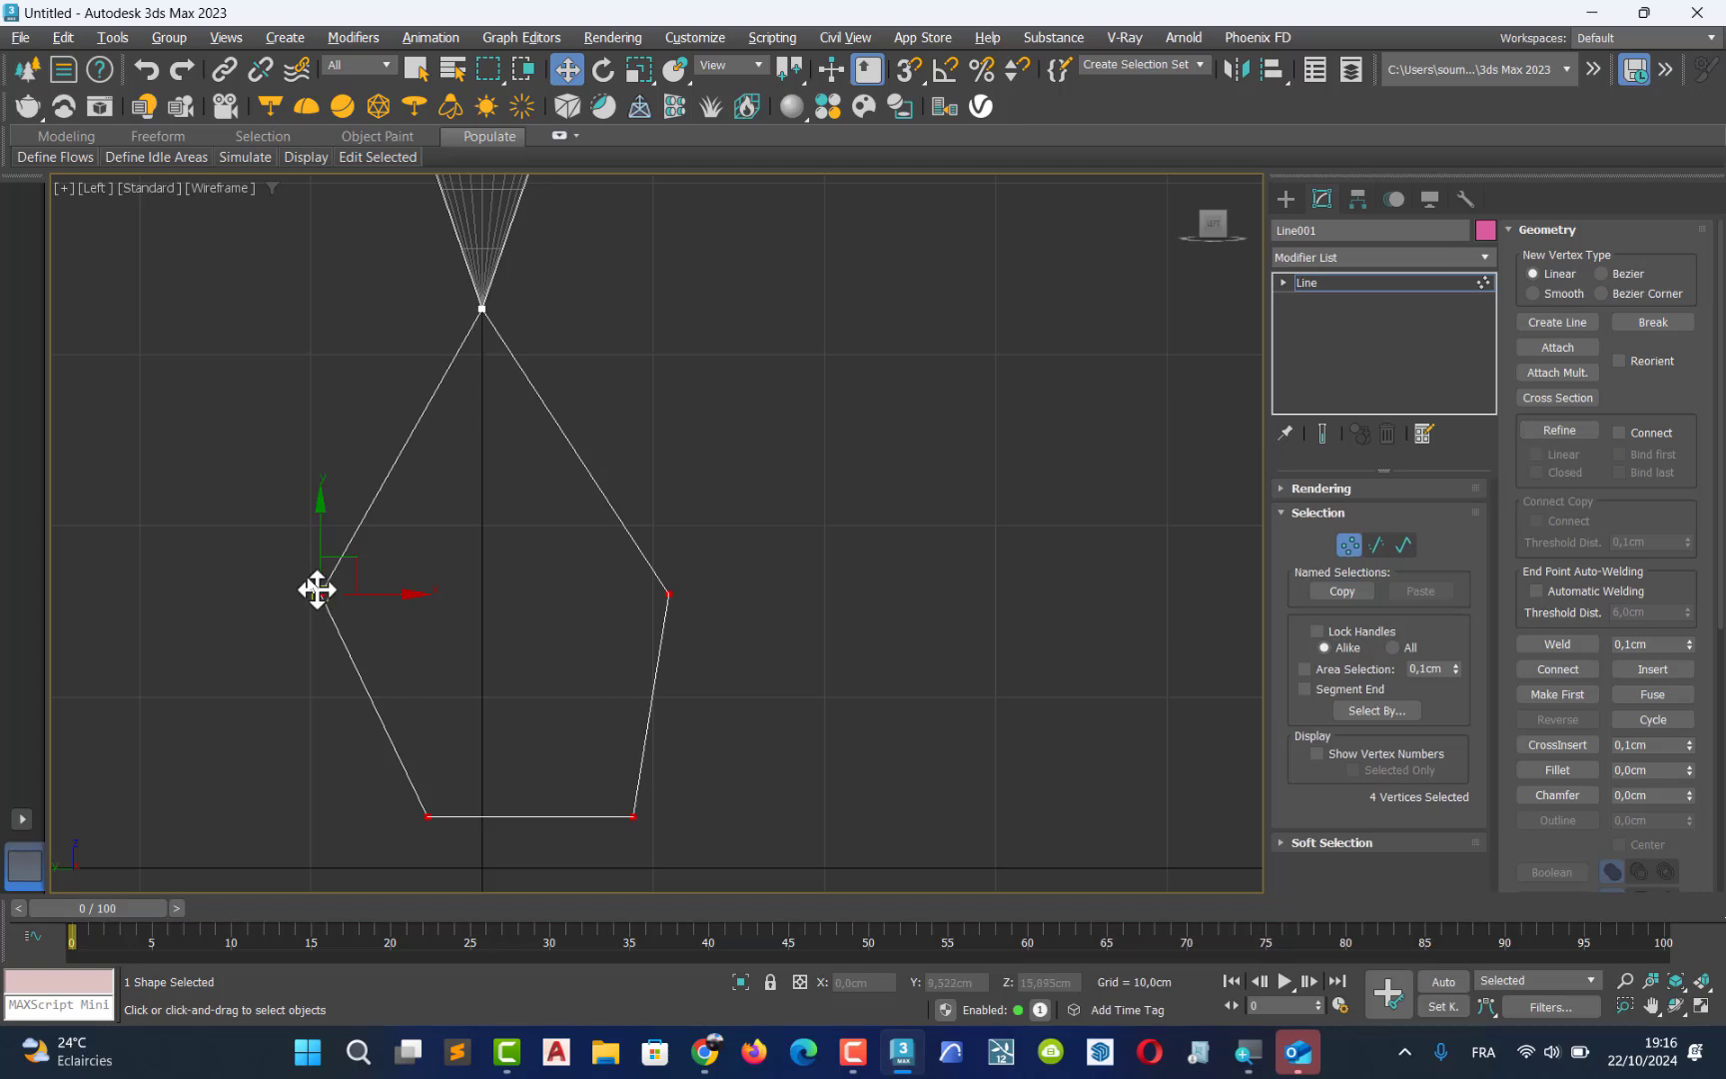
Try filleting all four lower vertices together, by value and freehand, and undo both fillets
left_click_drag(208, 512, 769, 835)
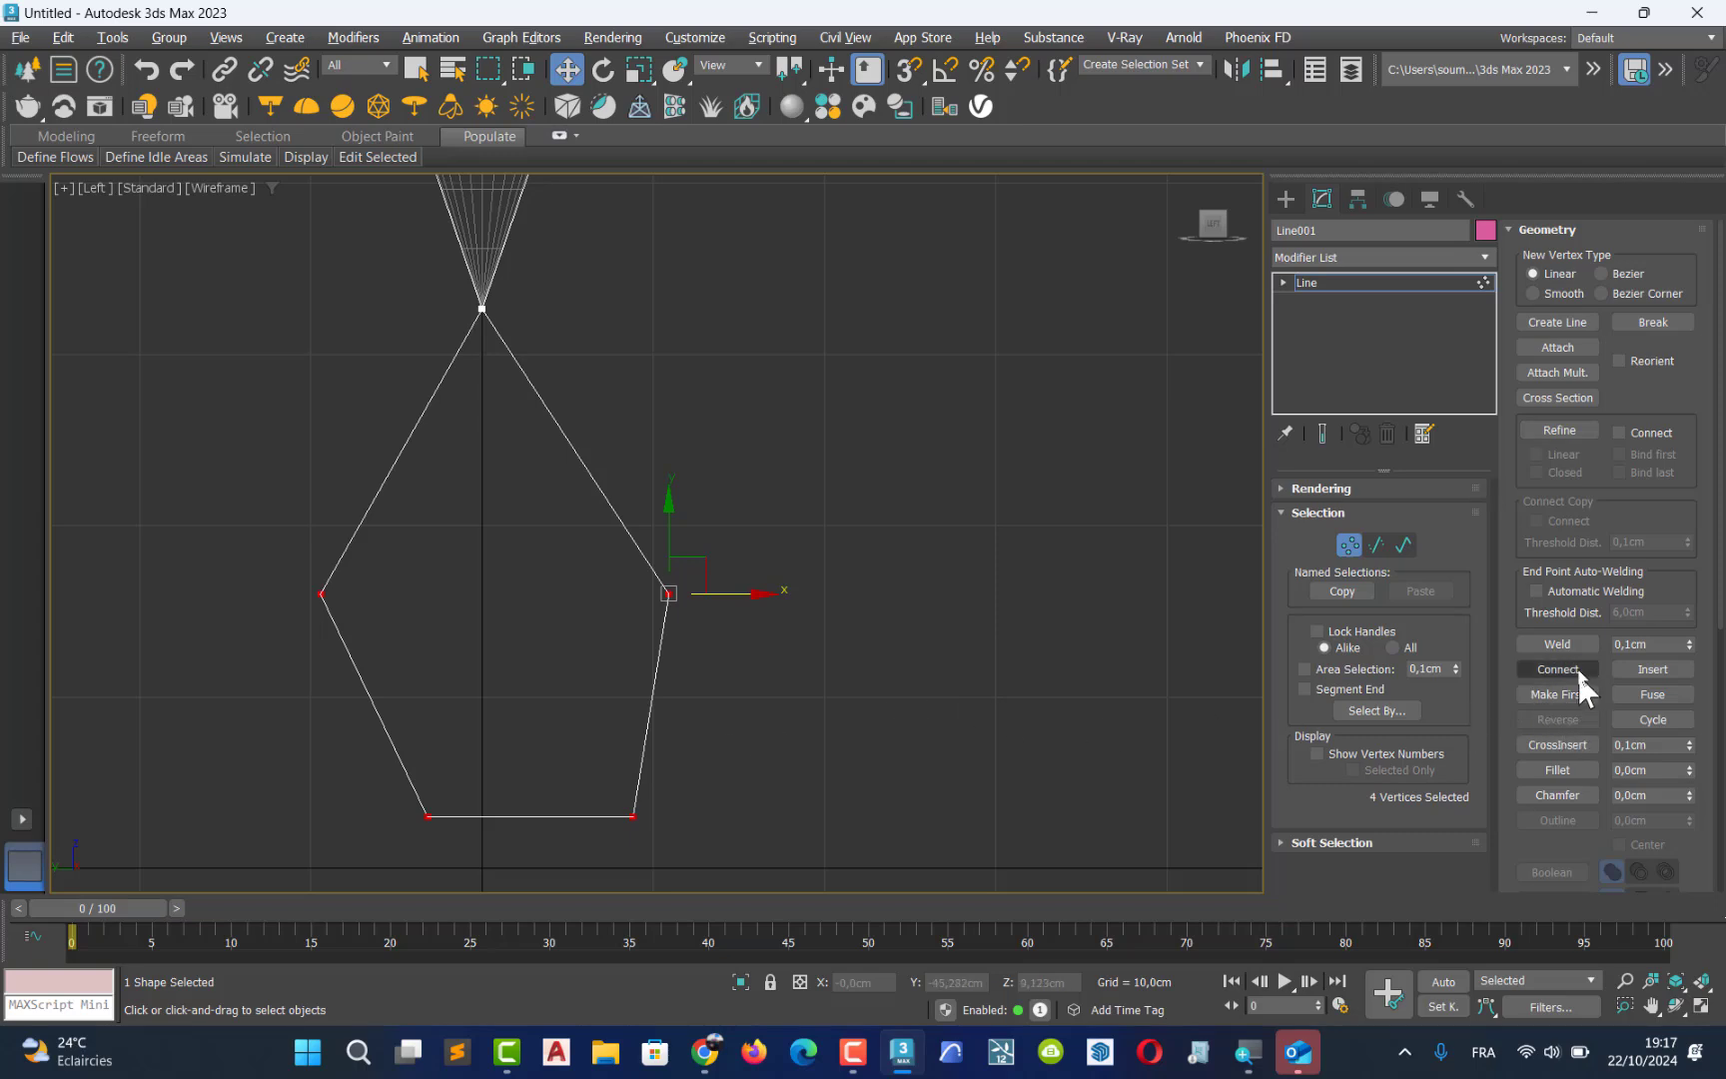
left_click(1639, 771)
type("1")
type("5")
left_click(1575, 771)
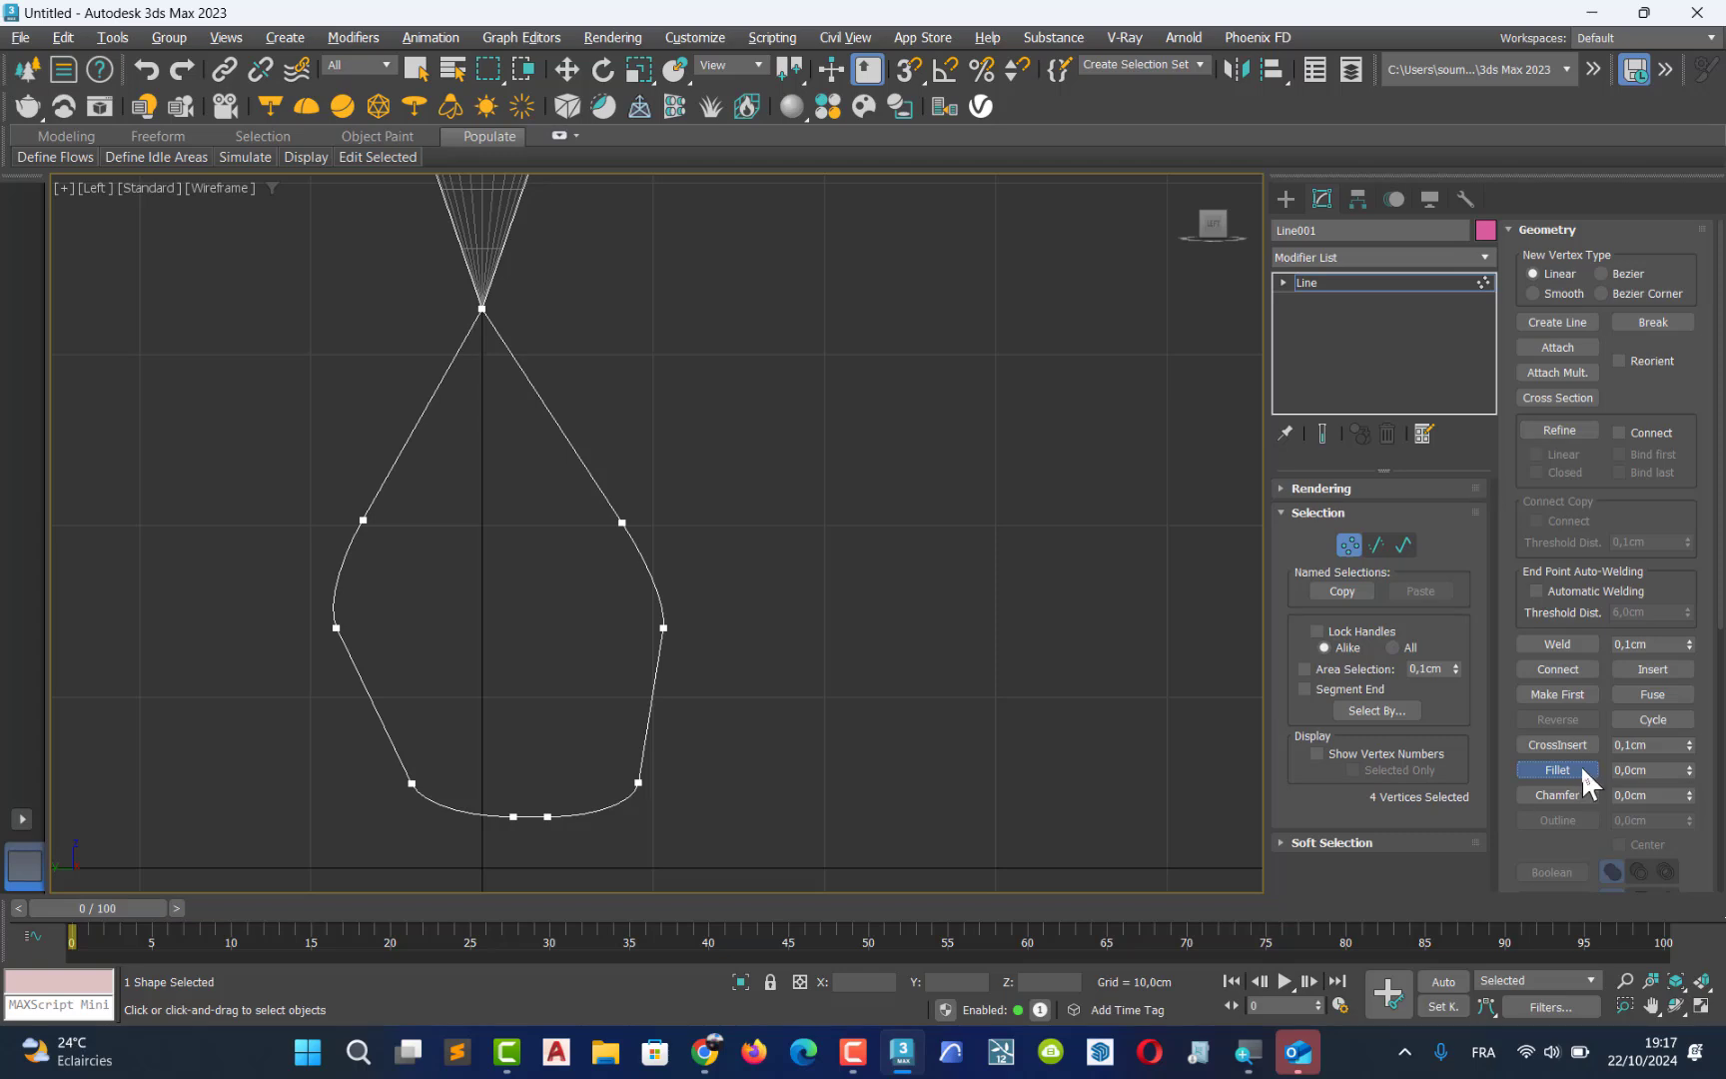
key("ctrl+z")
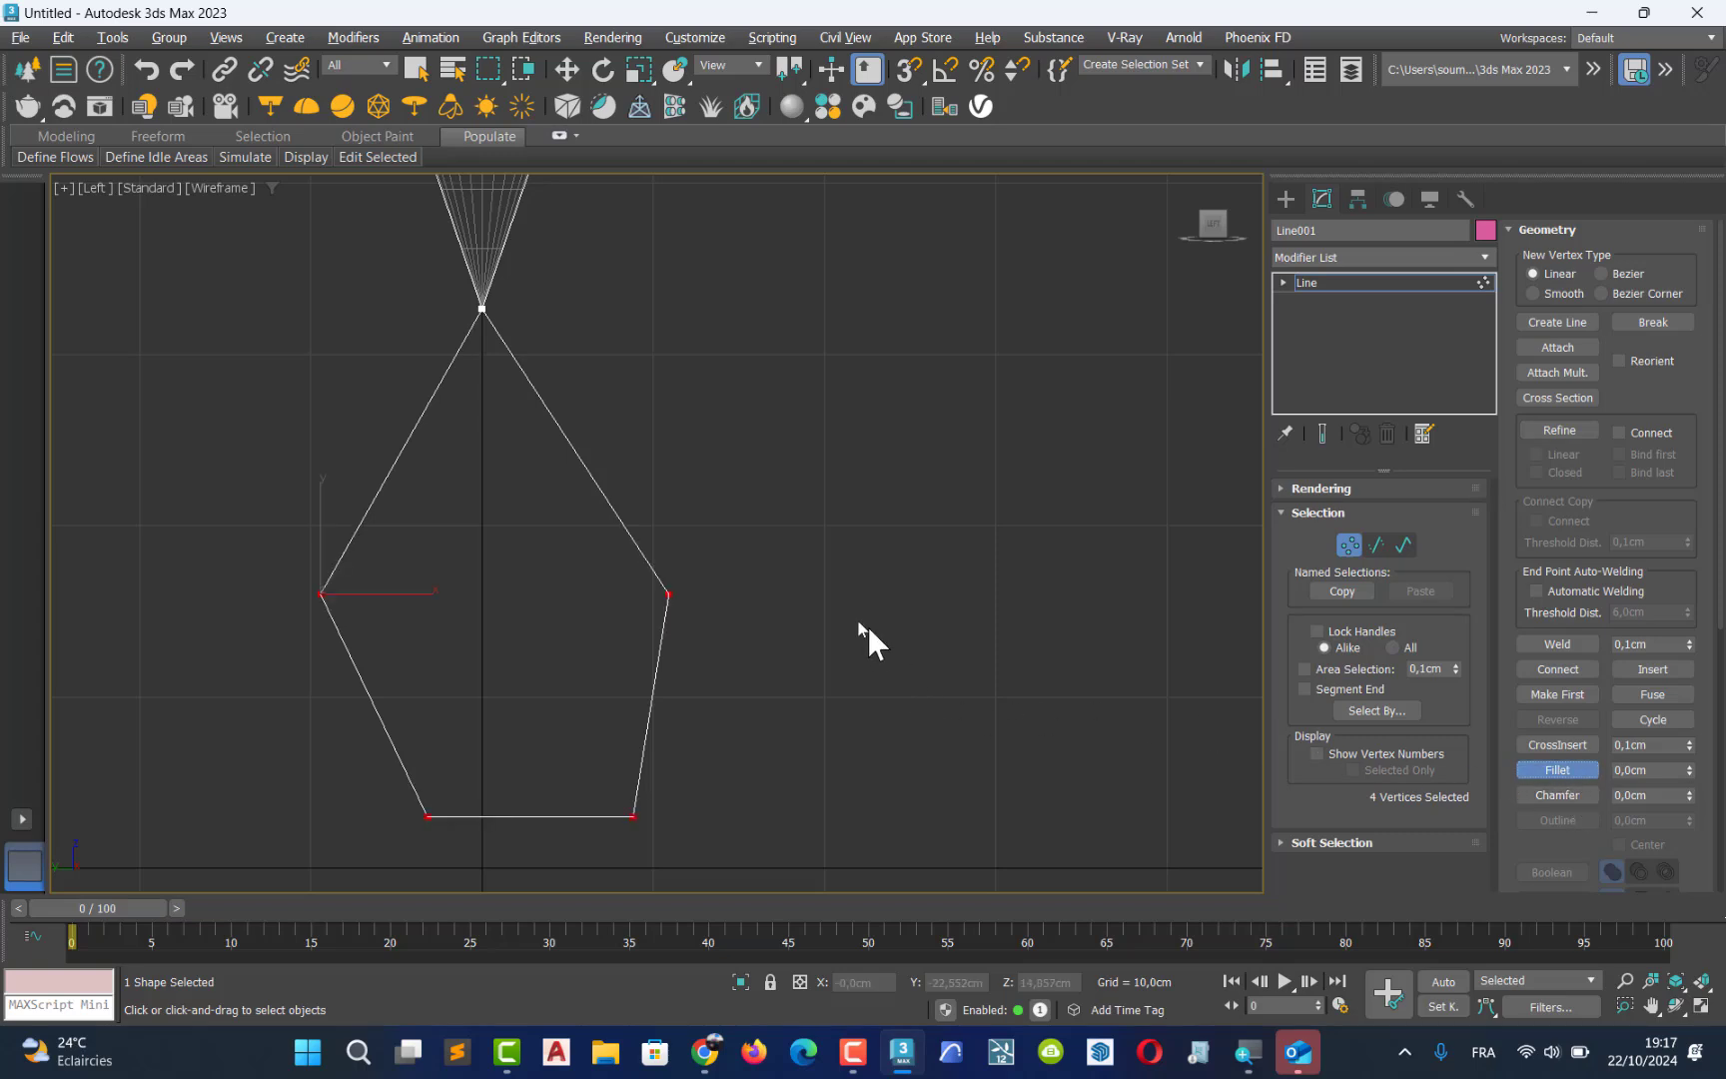
left_click_drag(674, 595, 666, 544)
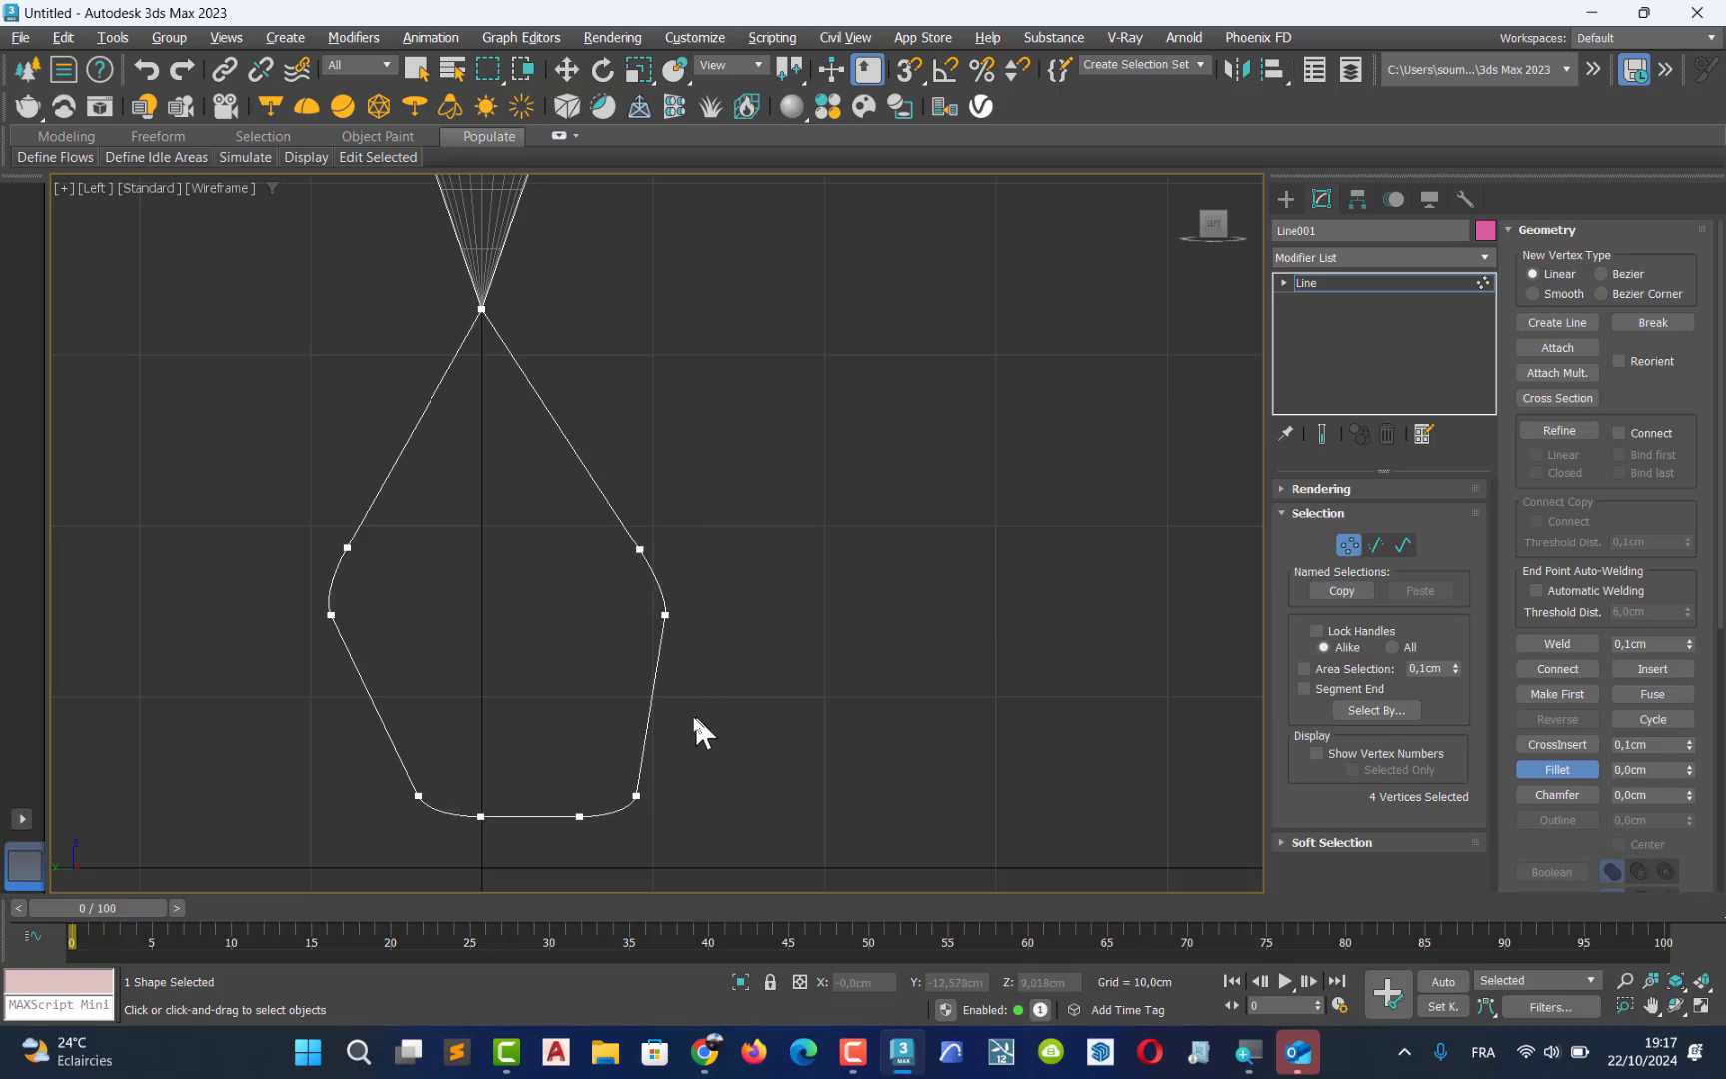
key("ctrl+z")
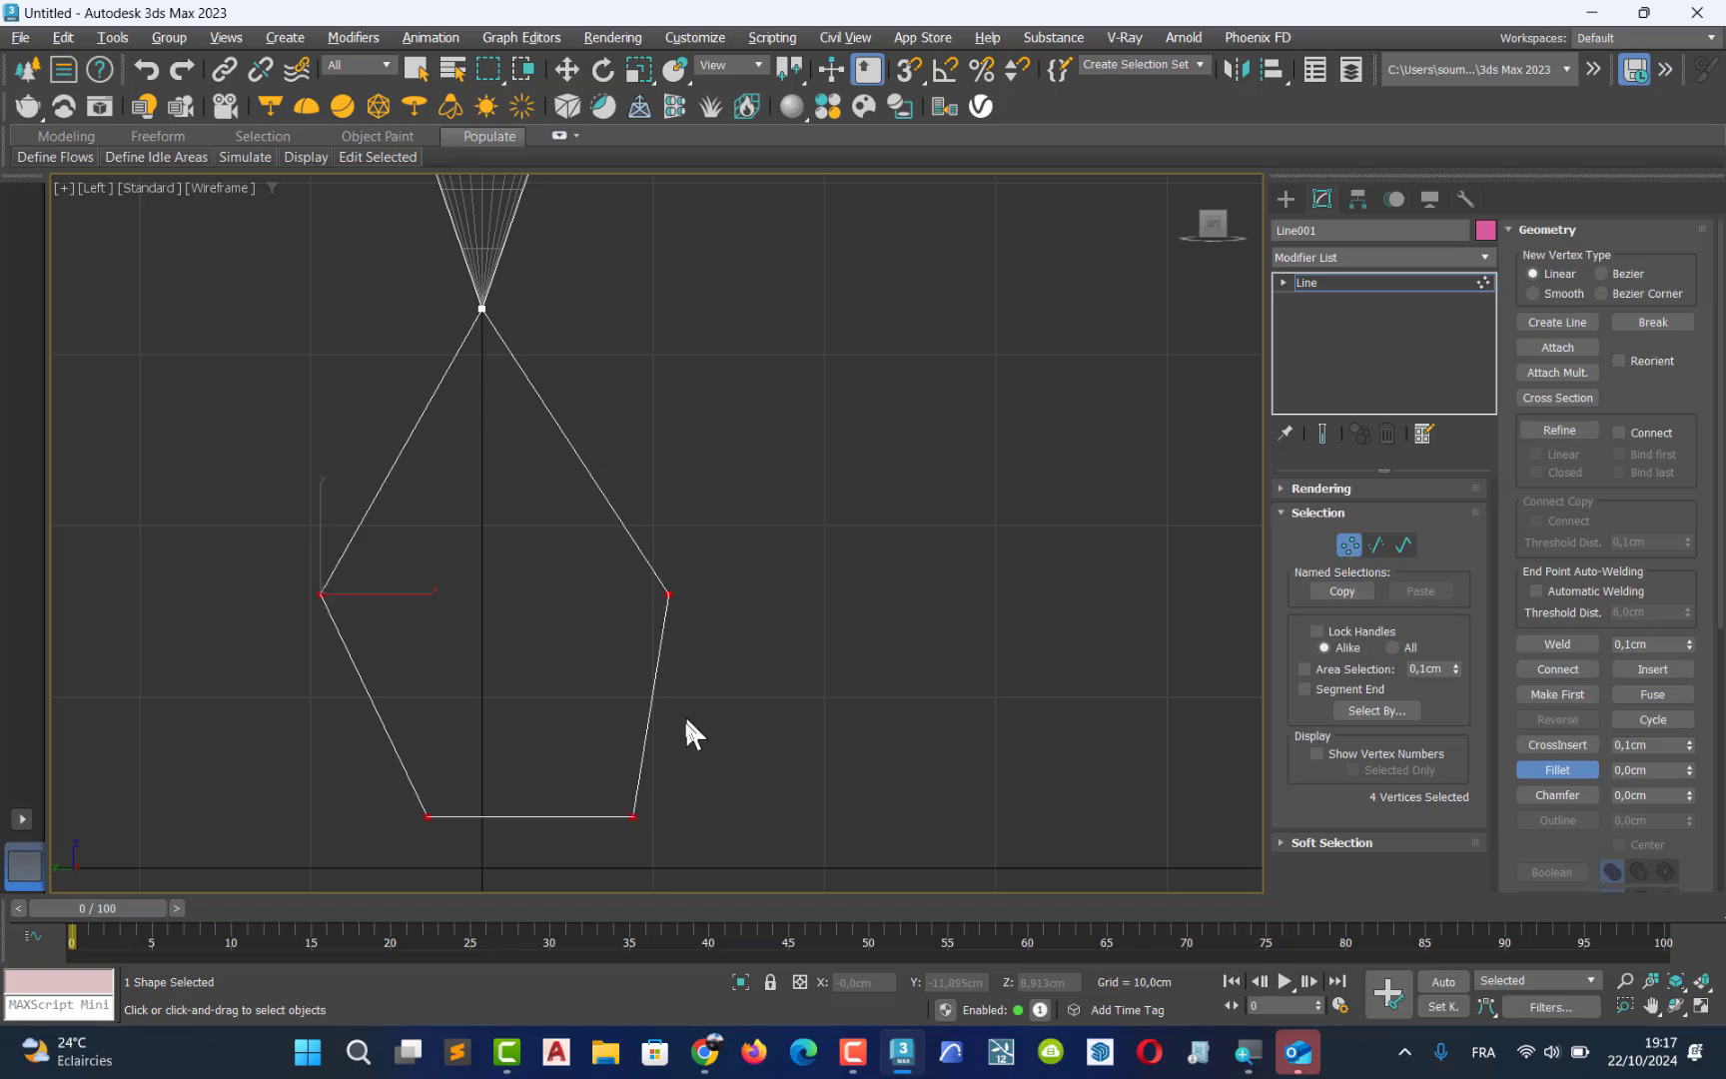
Fillet only the two bottom vertices of the profile freehand to round the base corners
left_click_drag(382, 857, 490, 854)
left_click_drag(675, 795, 677, 797)
left_click_drag(631, 814, 643, 767)
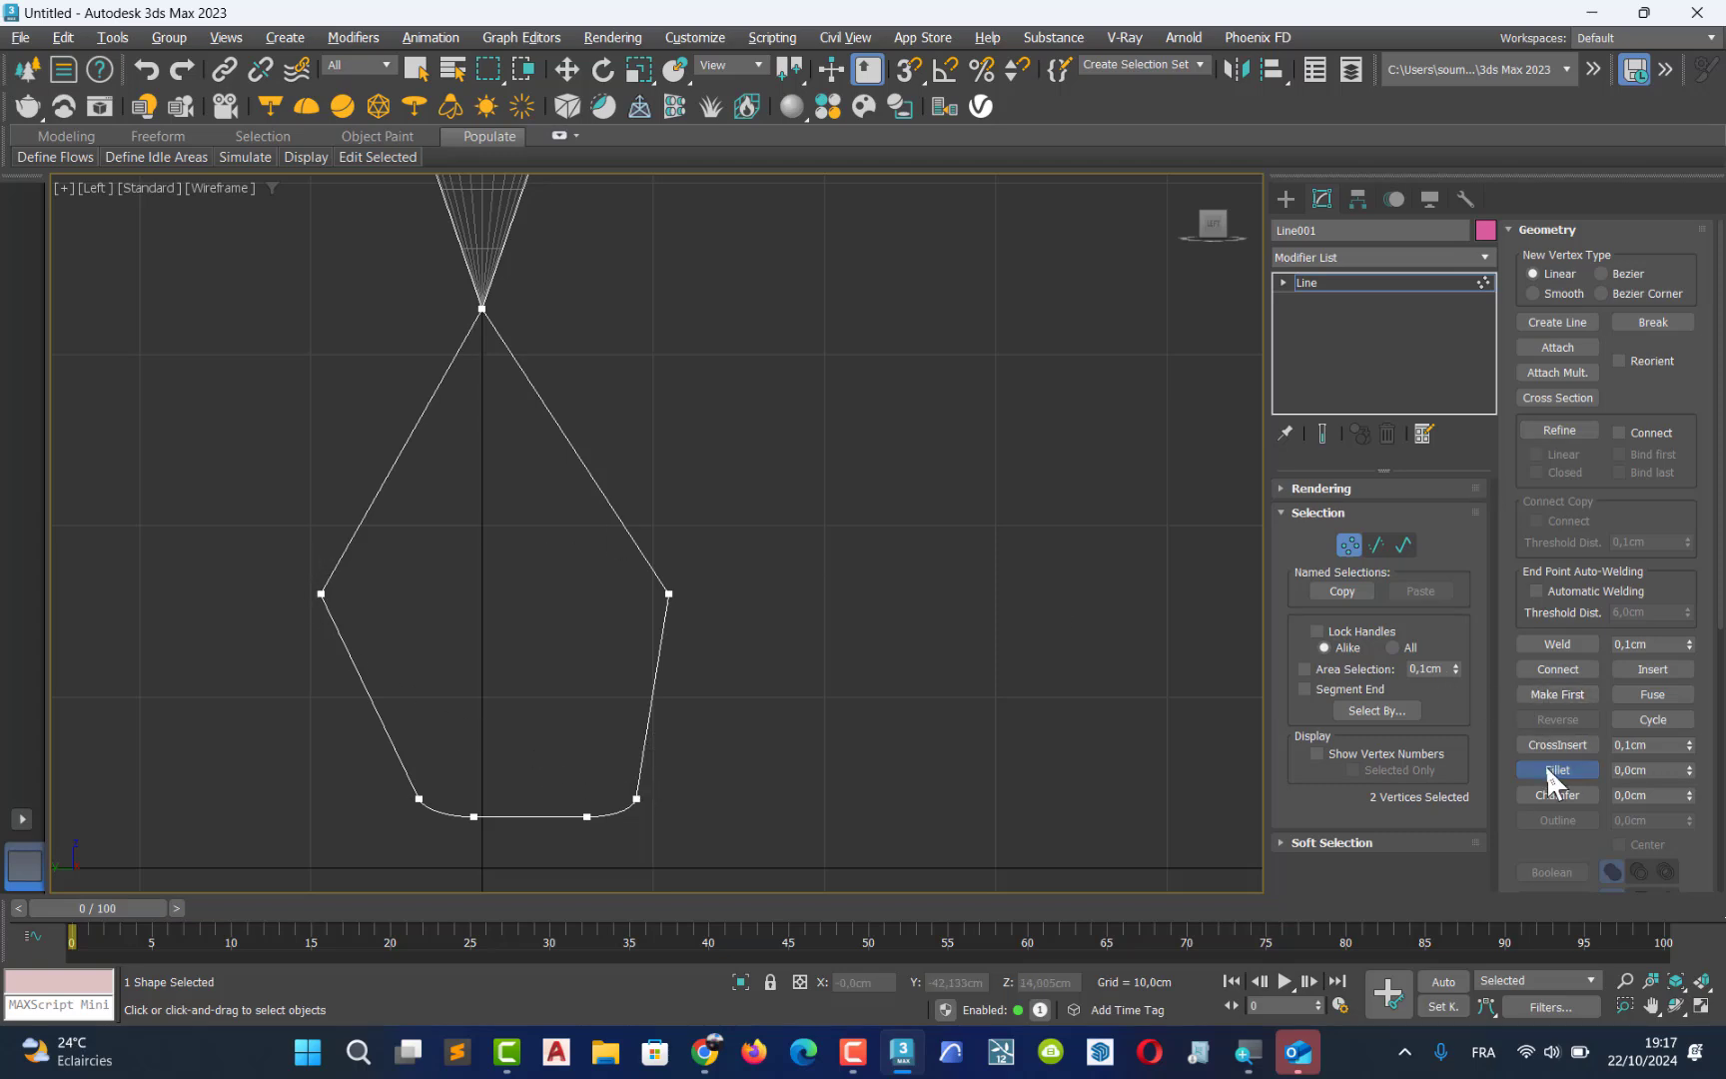
key("w")
Select the two side-bend vertices, try converting them to the Smooth vertex type, and undo the conversion
left_click_drag(227, 555, 835, 665)
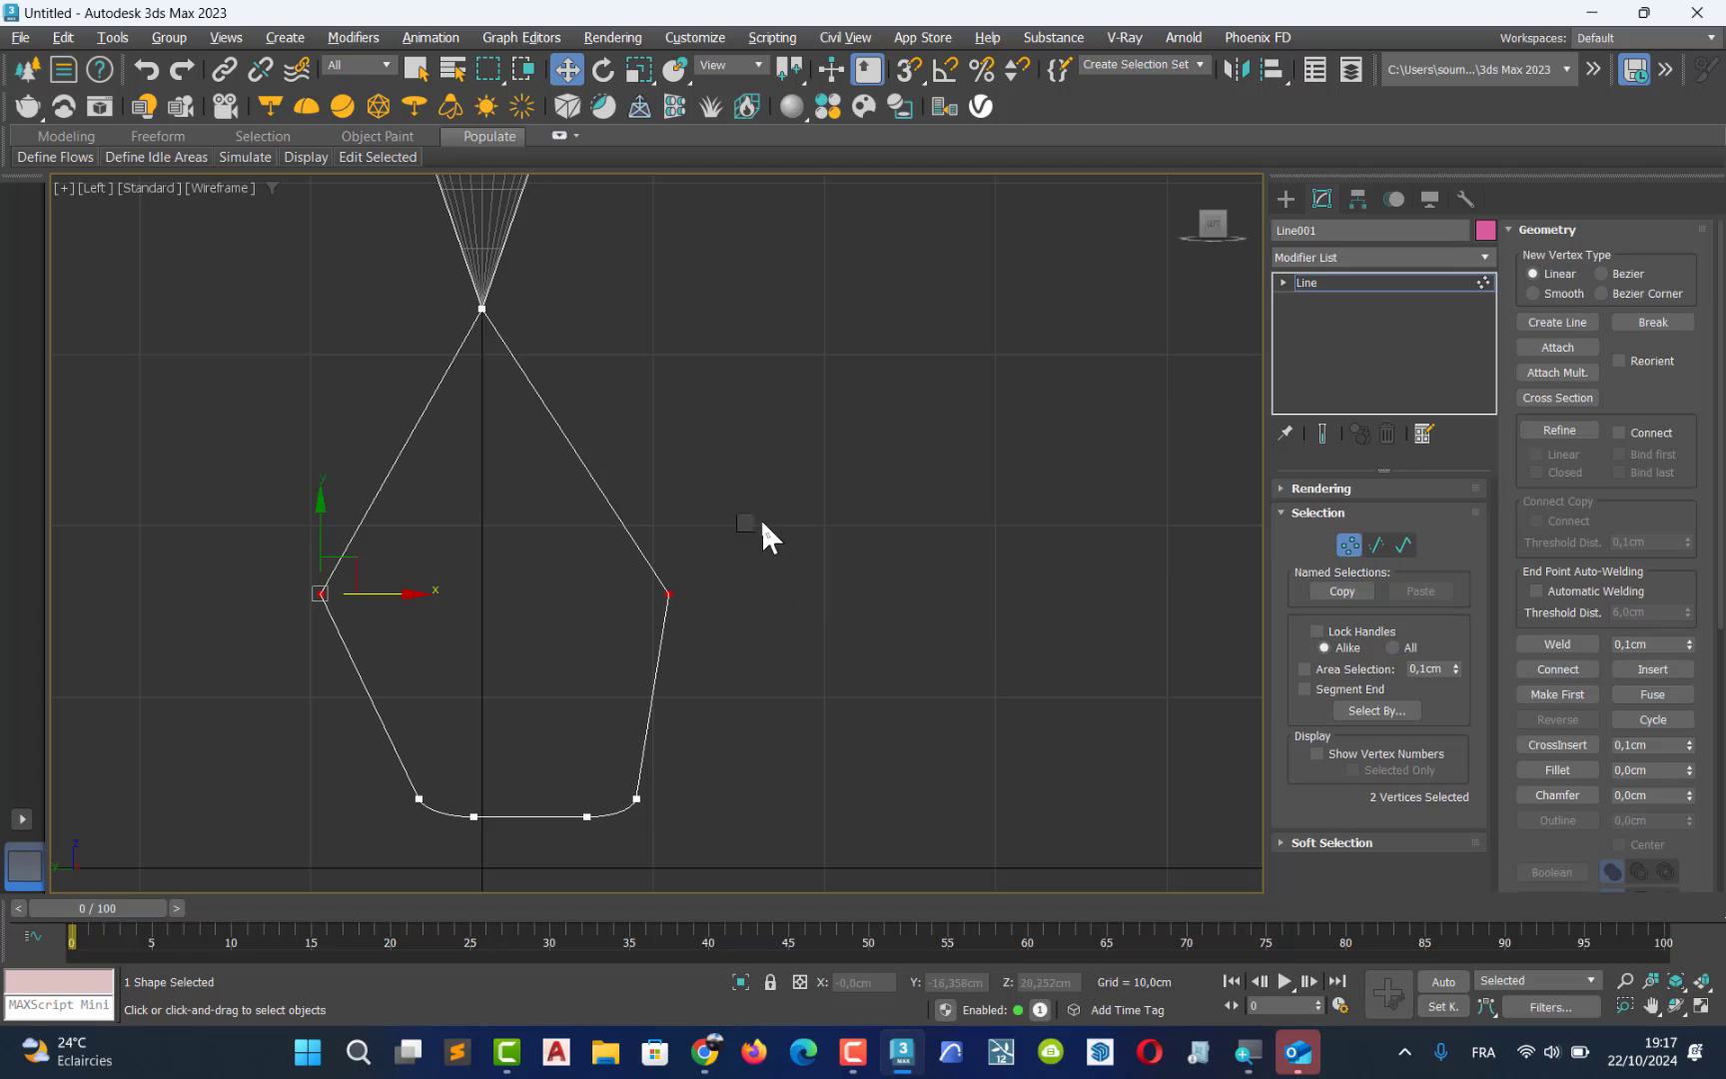
right_click(759, 517)
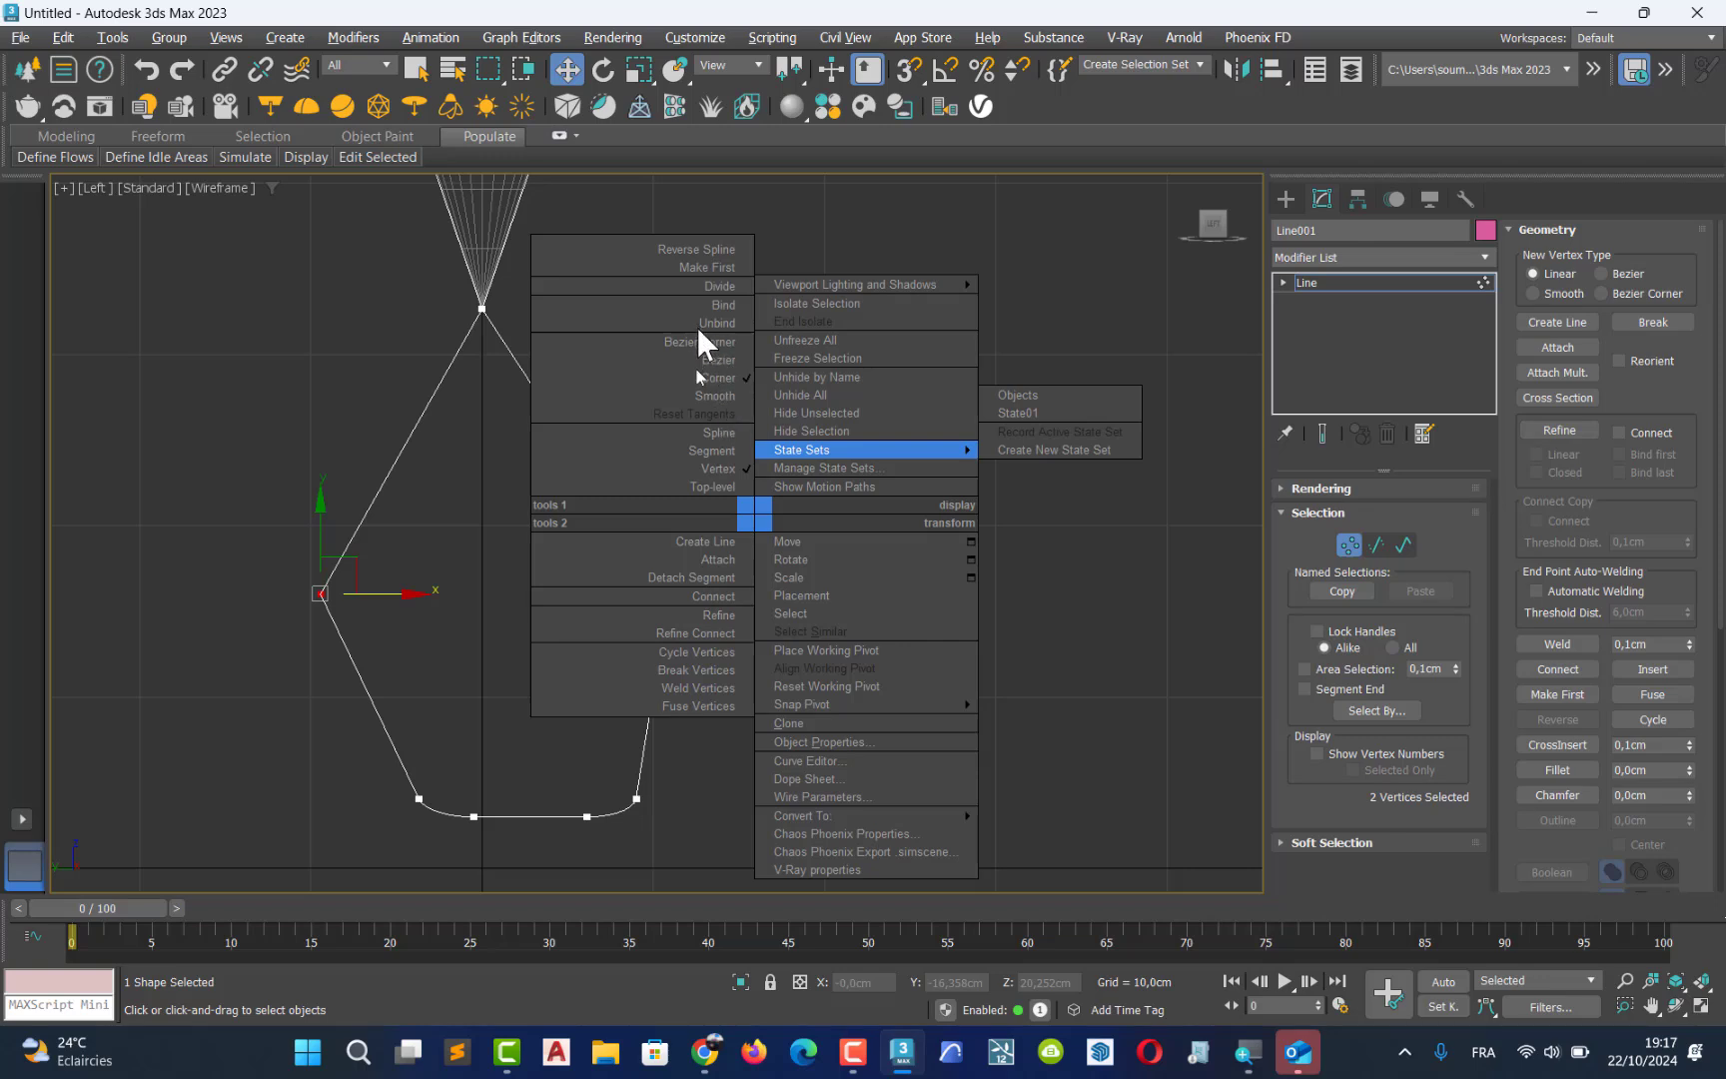
key("Escape")
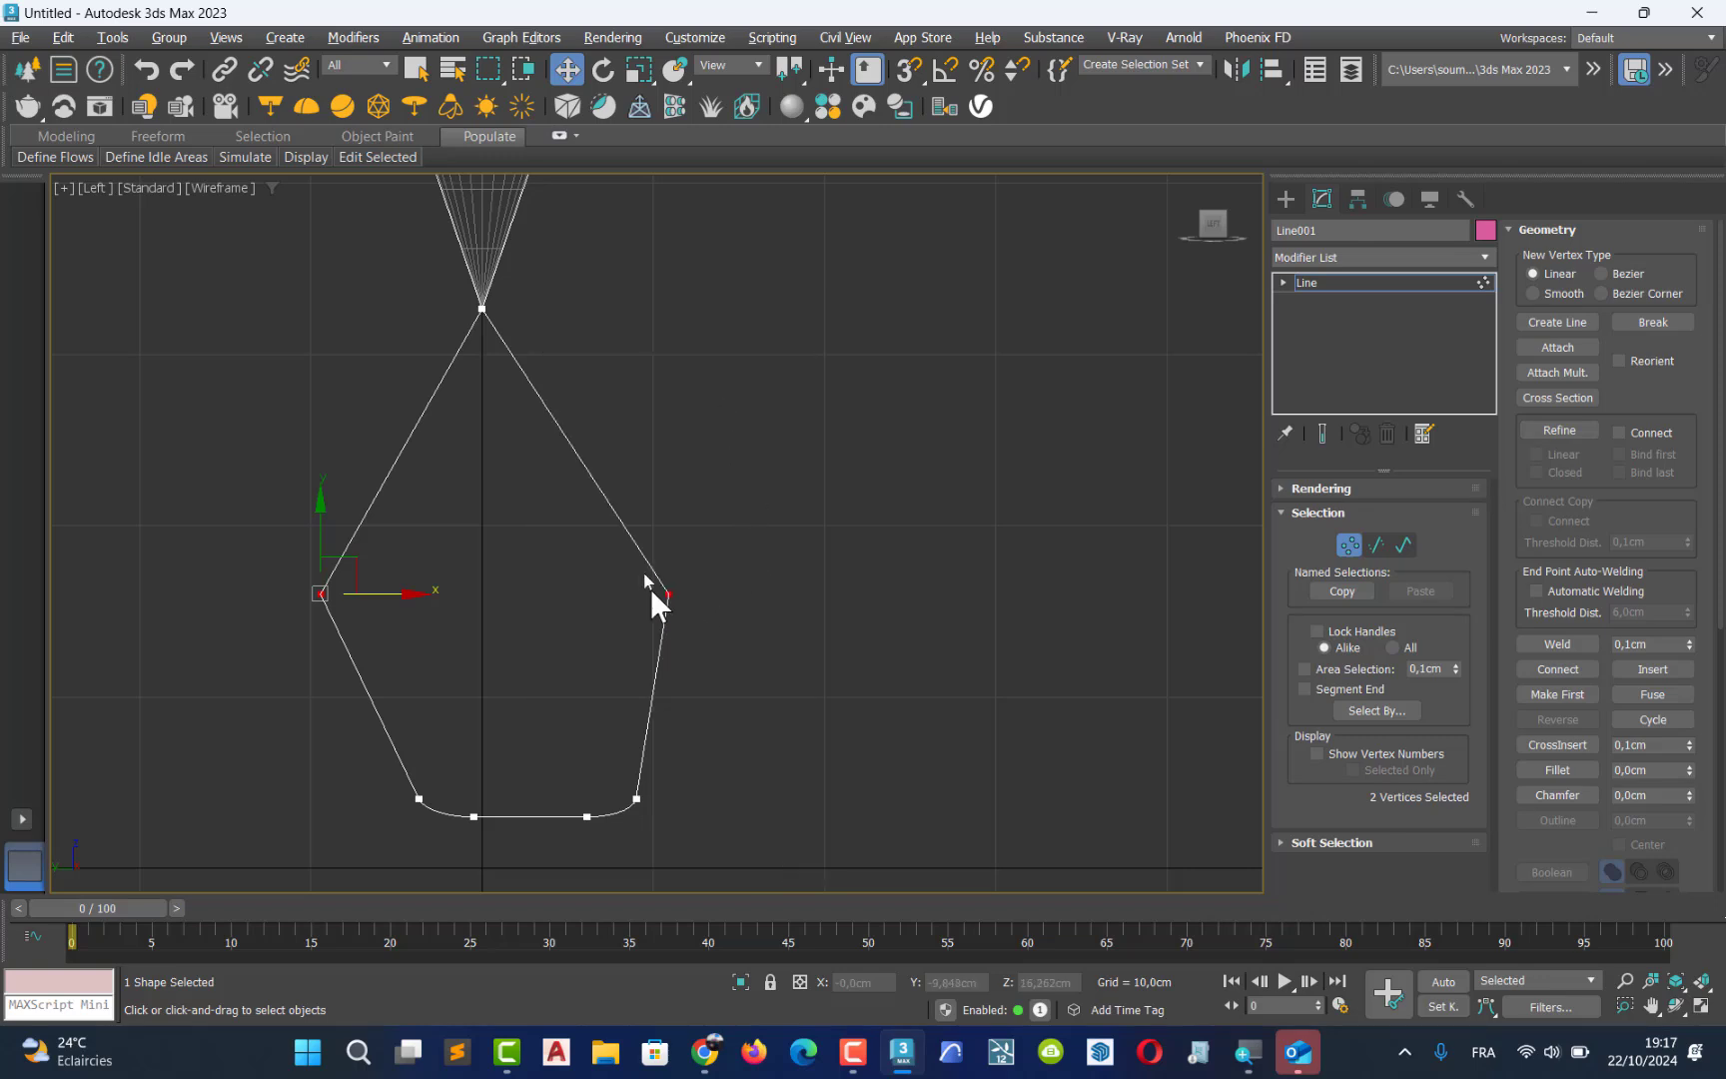
right_click(645, 513)
left_click(626, 396)
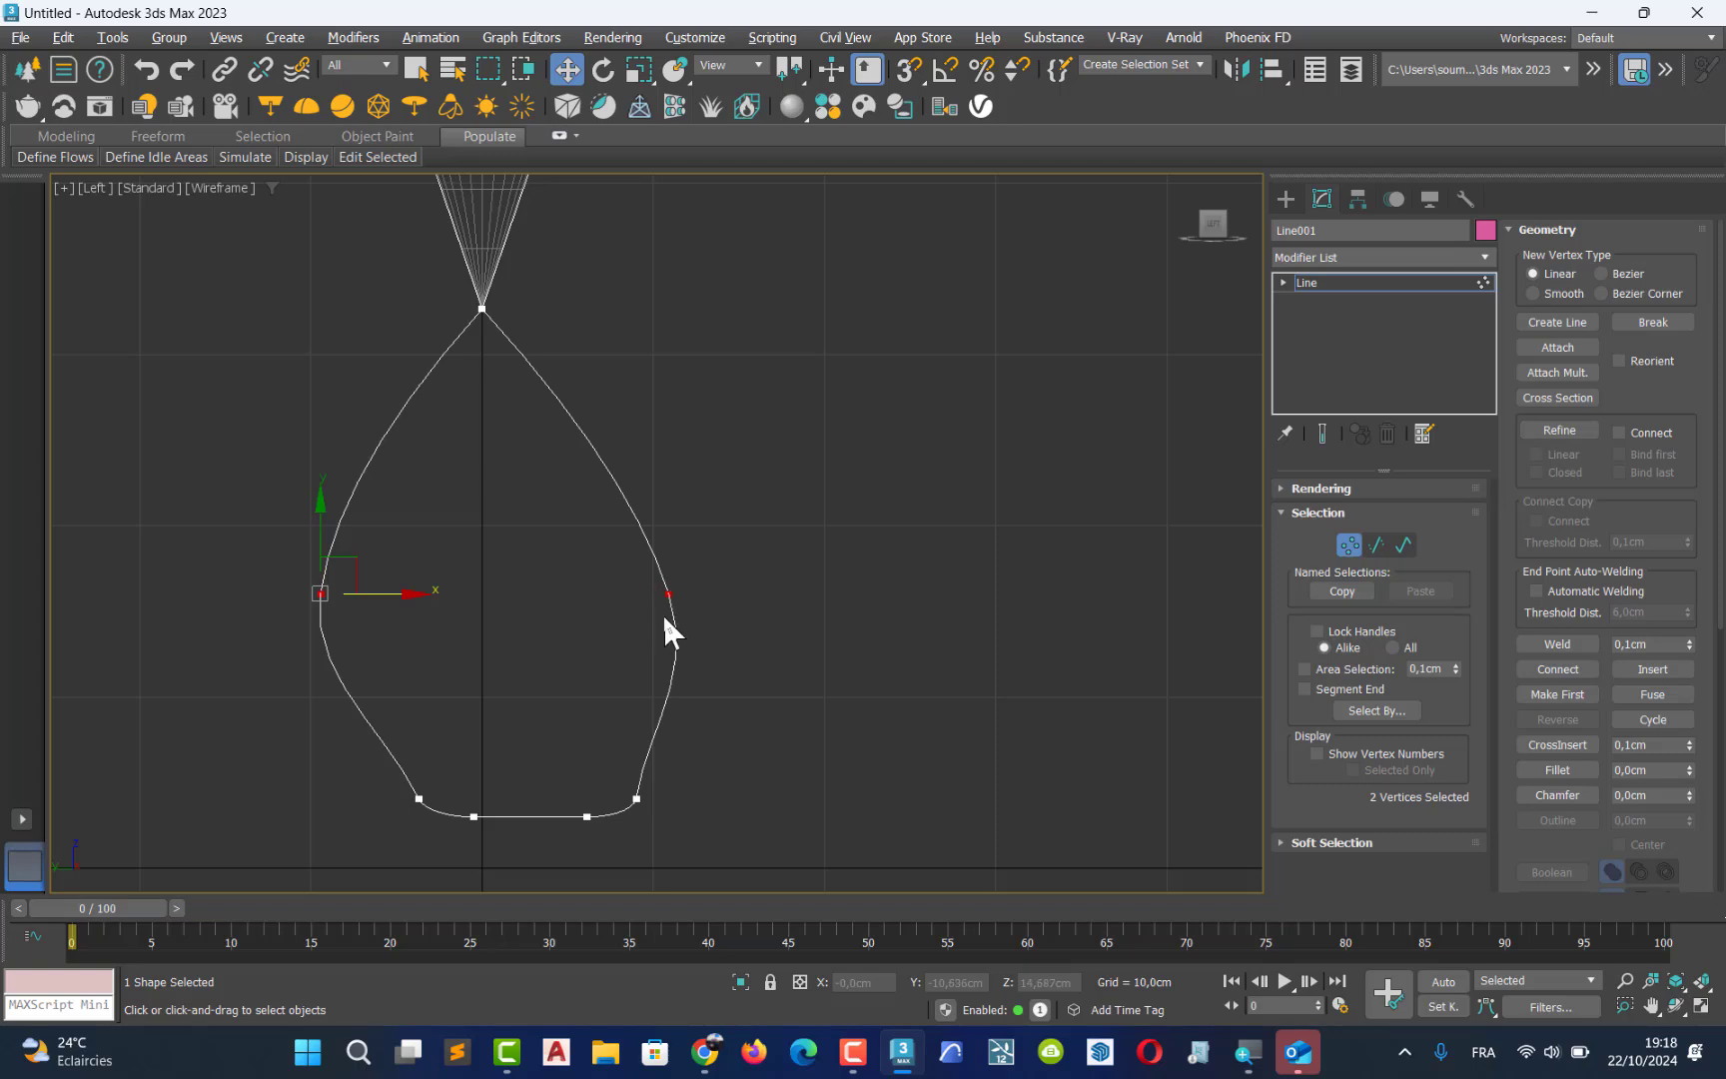
key("ctrl+z")
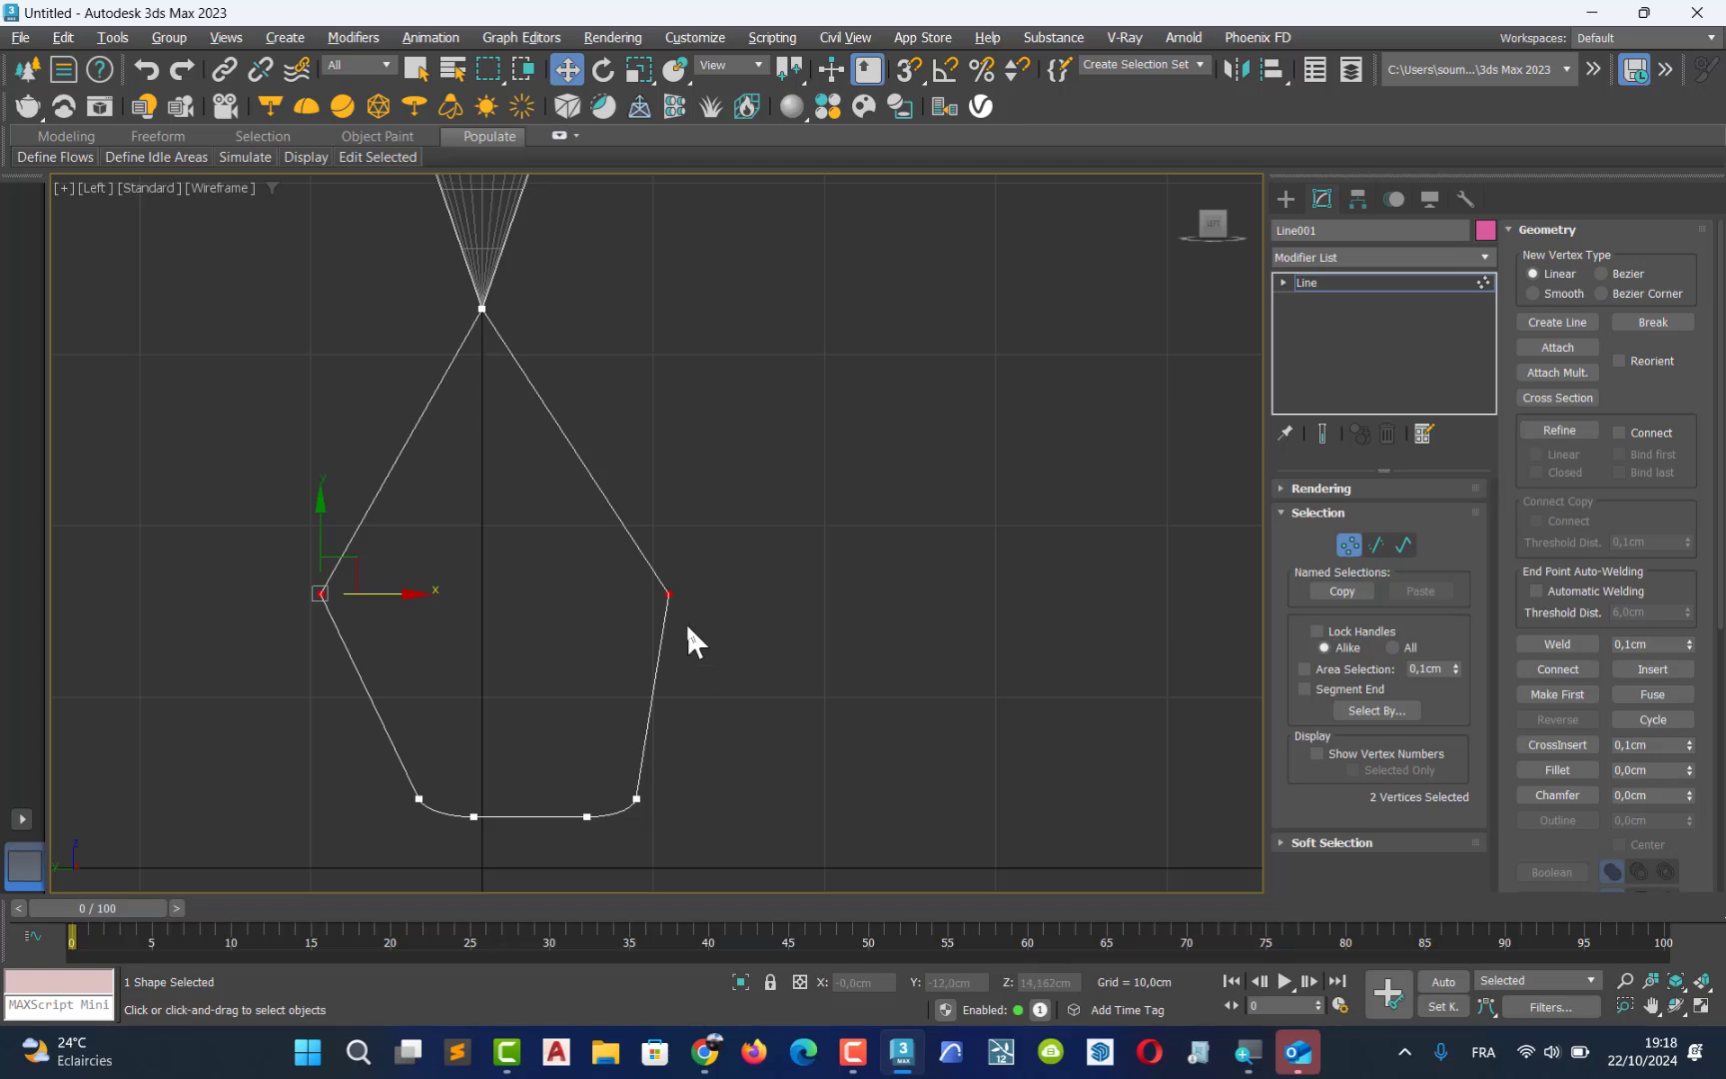
Fillet the two side-bend vertices freehand with a small rounding
left_click(1576, 767)
left_click_drag(671, 591, 670, 548)
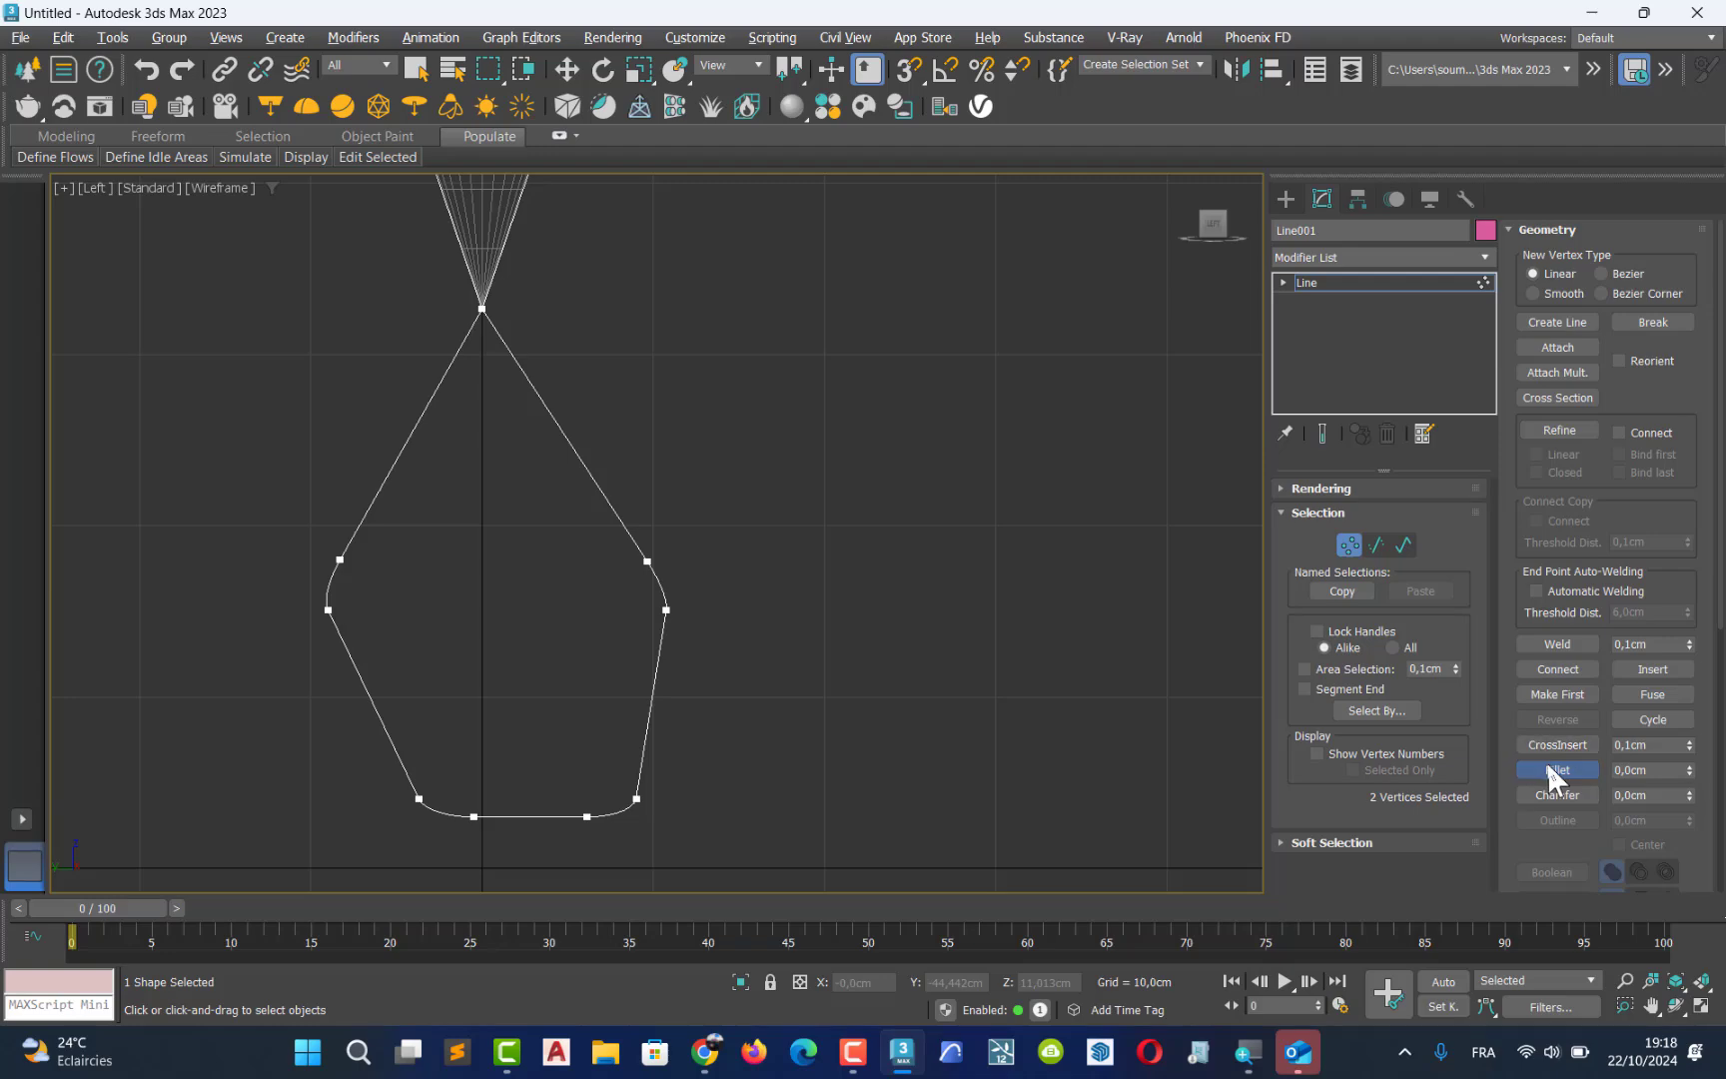
key("w")
Maximize the Perspective viewport and examine the spline's vertices below the cone in 3D
middle_click_drag(597, 566, 608, 589)
key("alt+w")
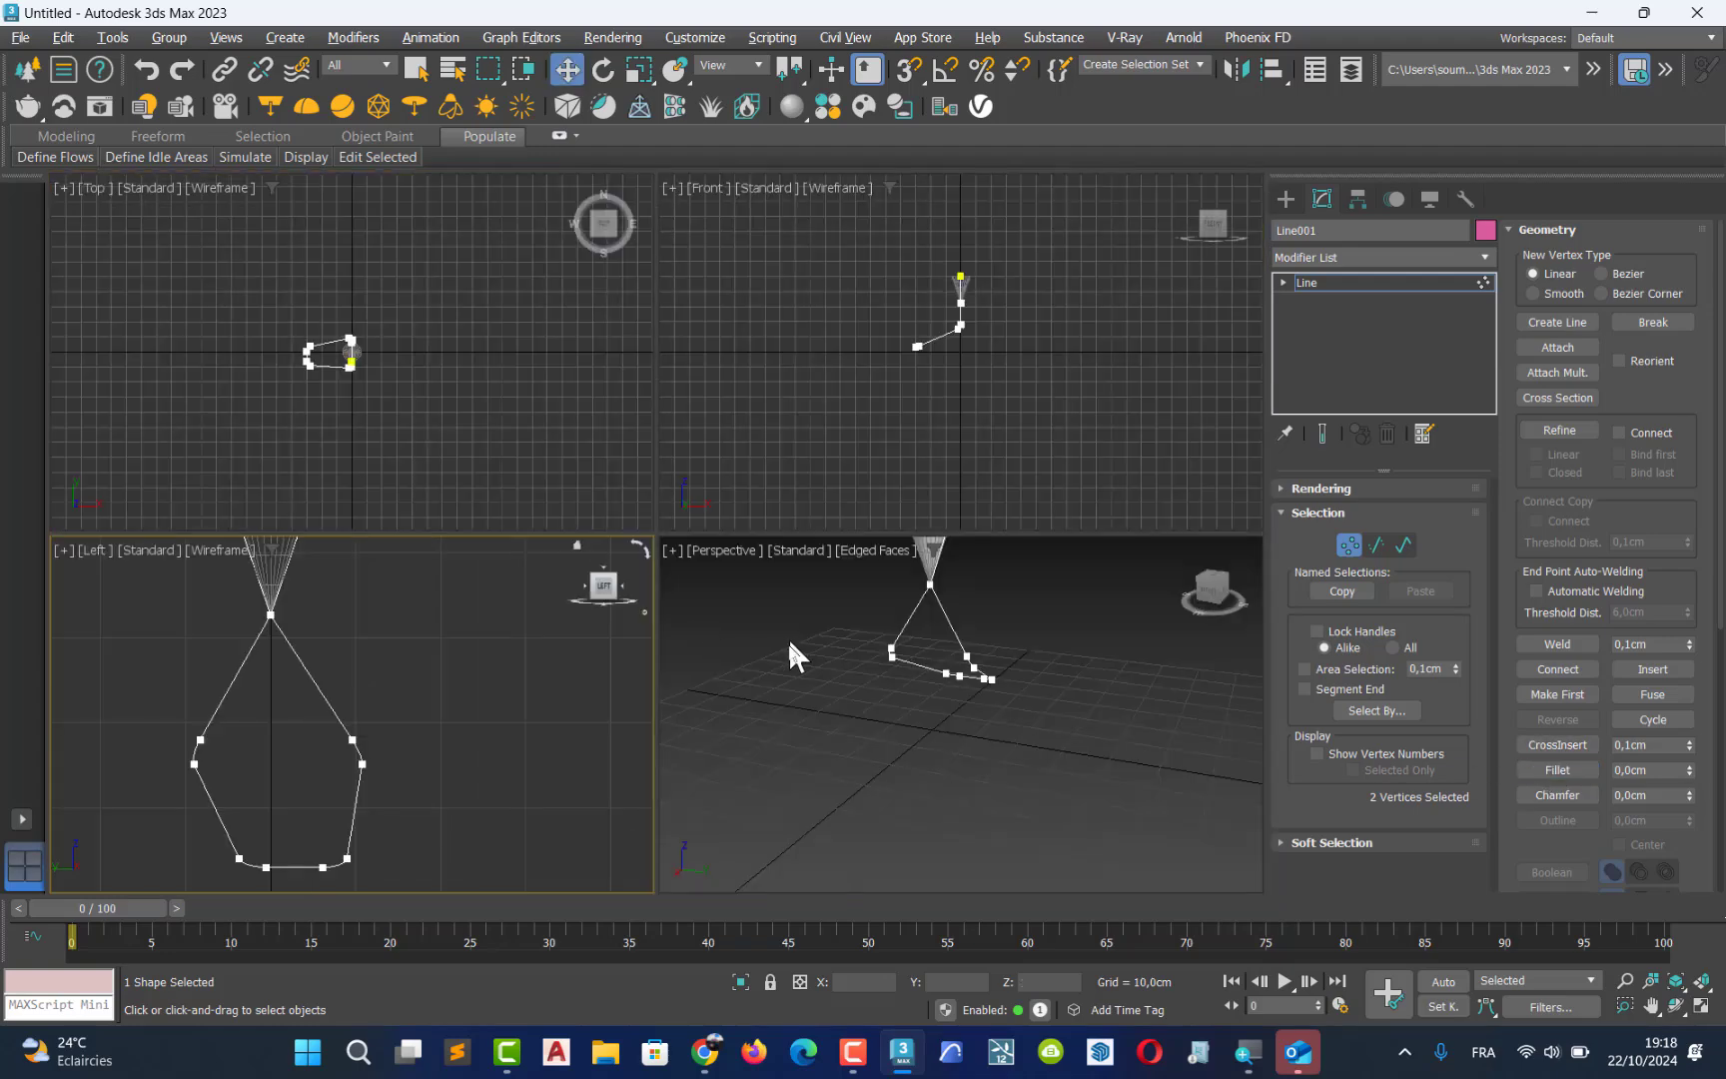
middle_click_drag(907, 655, 889, 694)
key("alt+w")
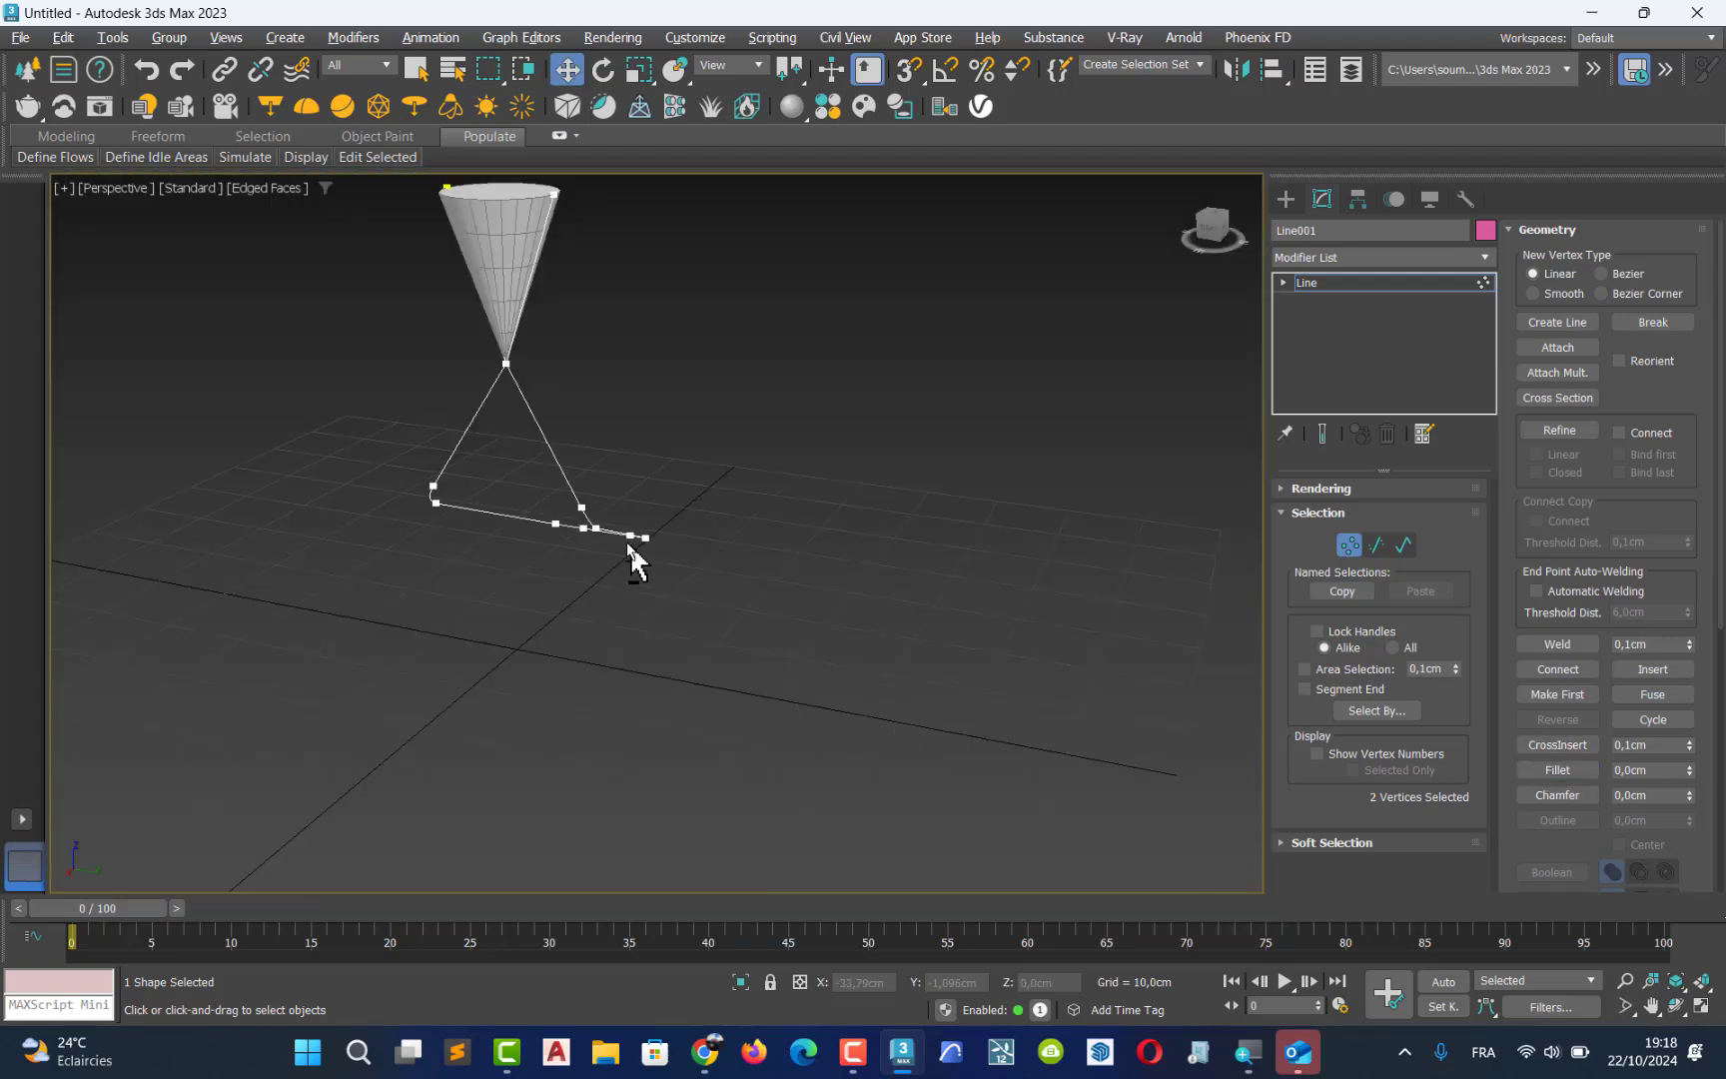
Try moving the upper vertex of one side bend freehand along X, and undo the move
middle_click_drag(635, 565, 482, 540, "alt")
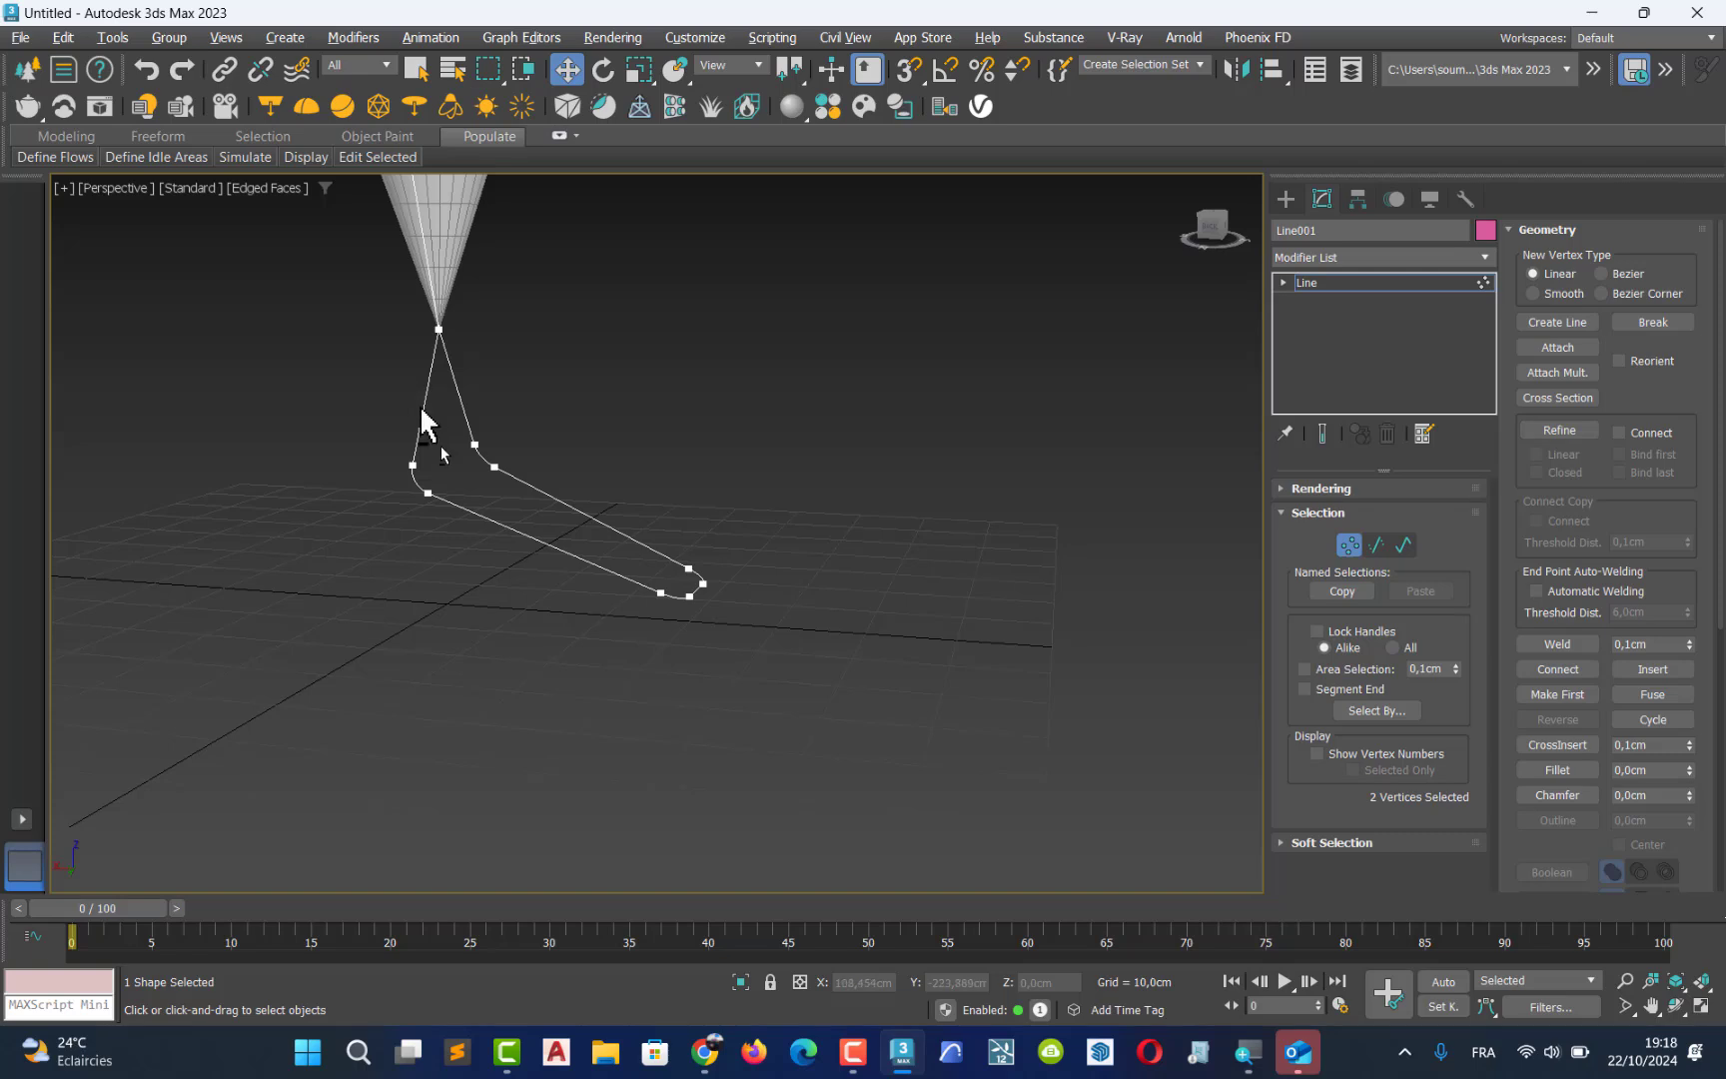
key("alt+w")
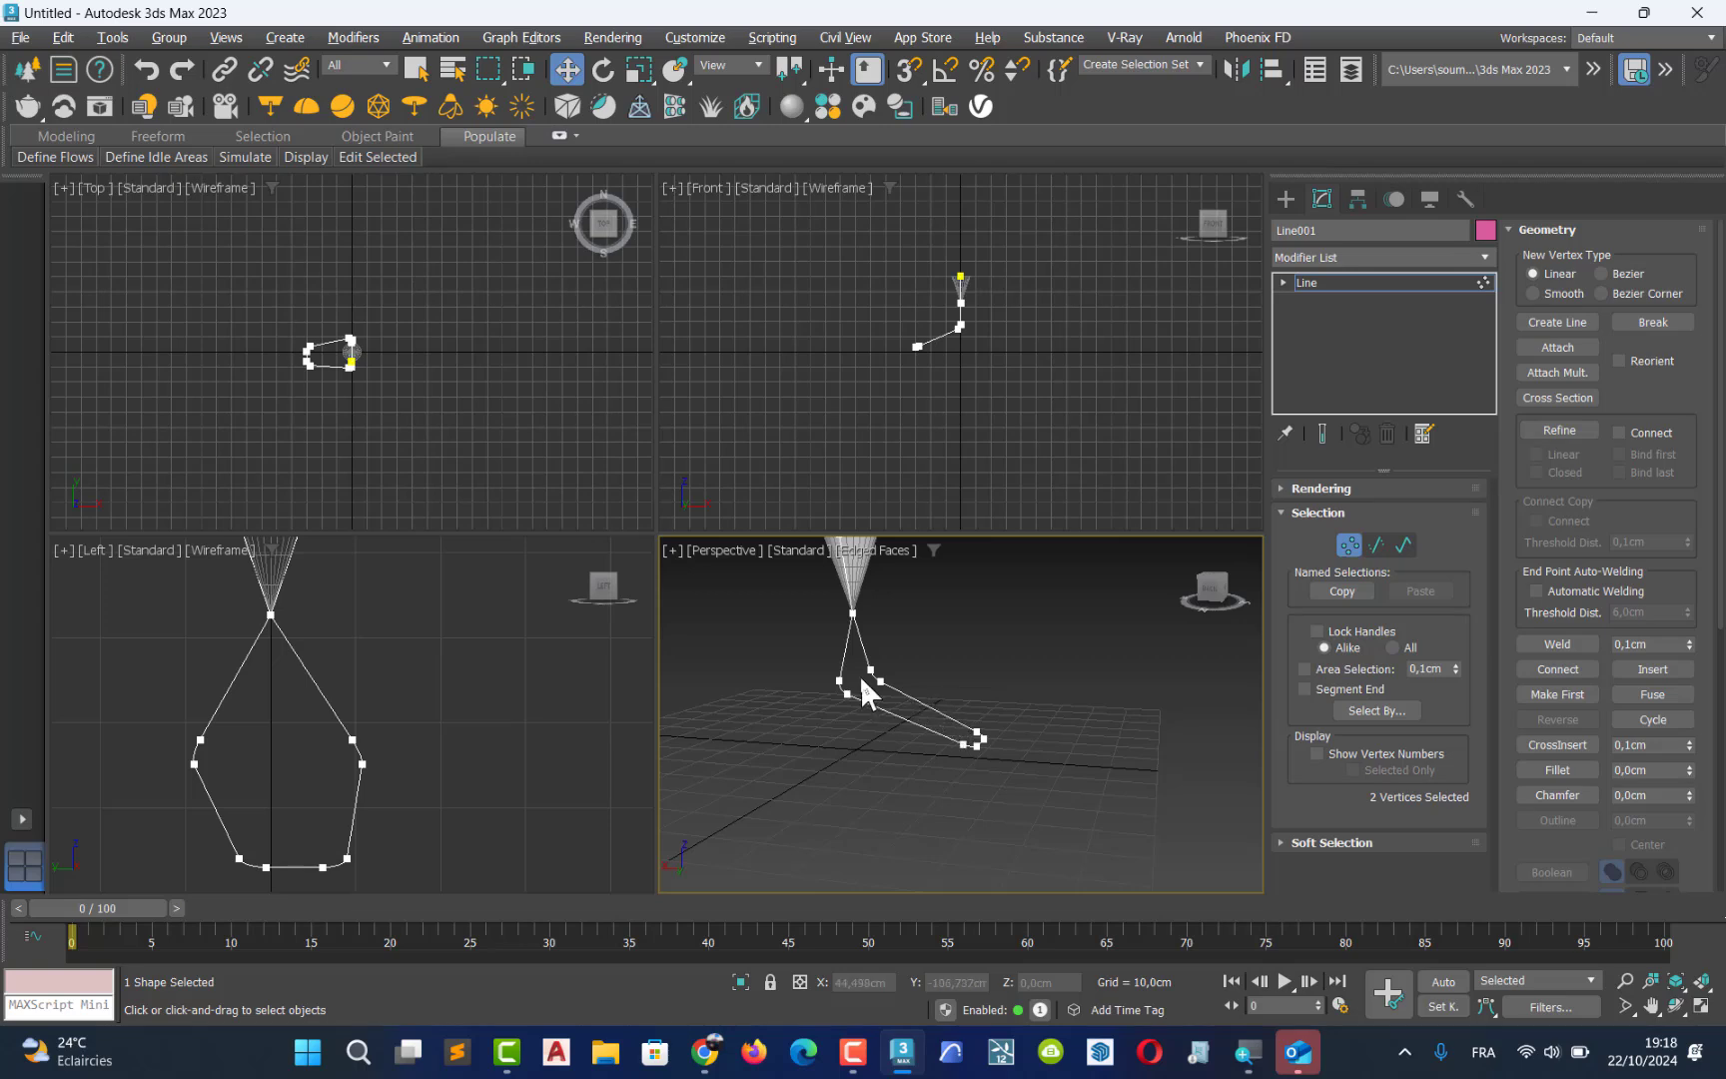
middle_click_drag(858, 673, 871, 674)
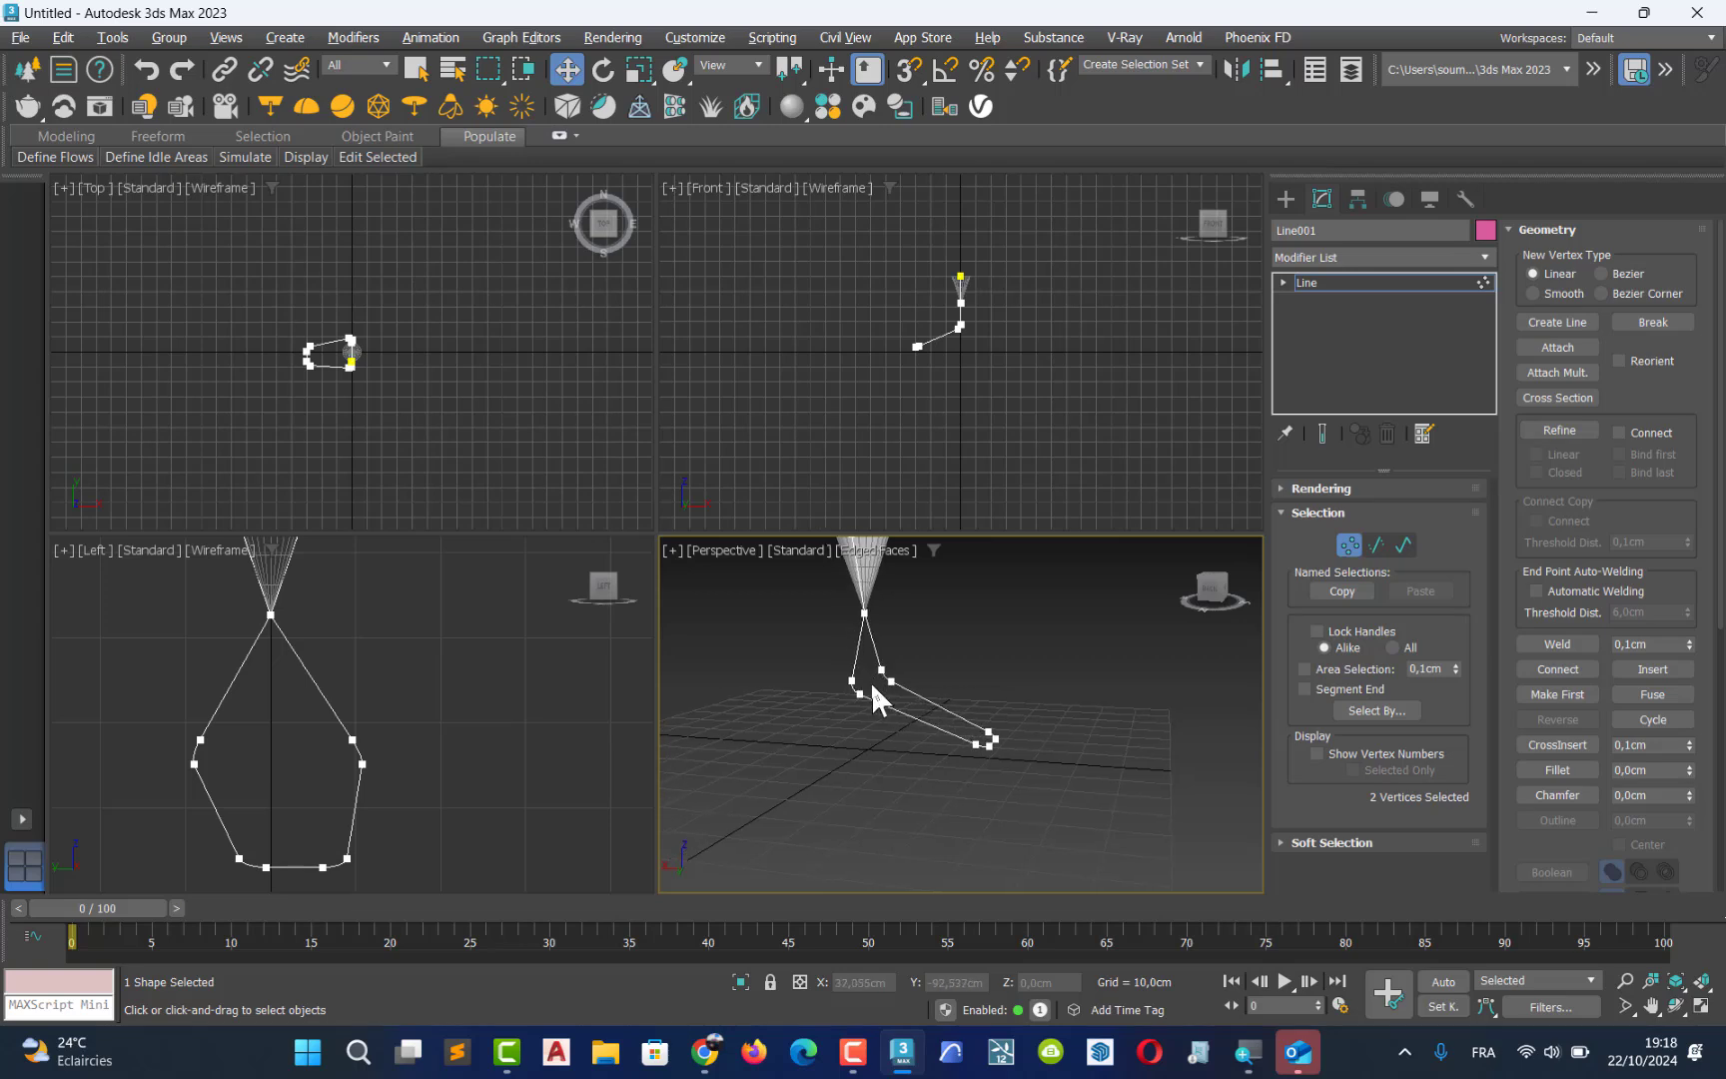
key("alt+w")
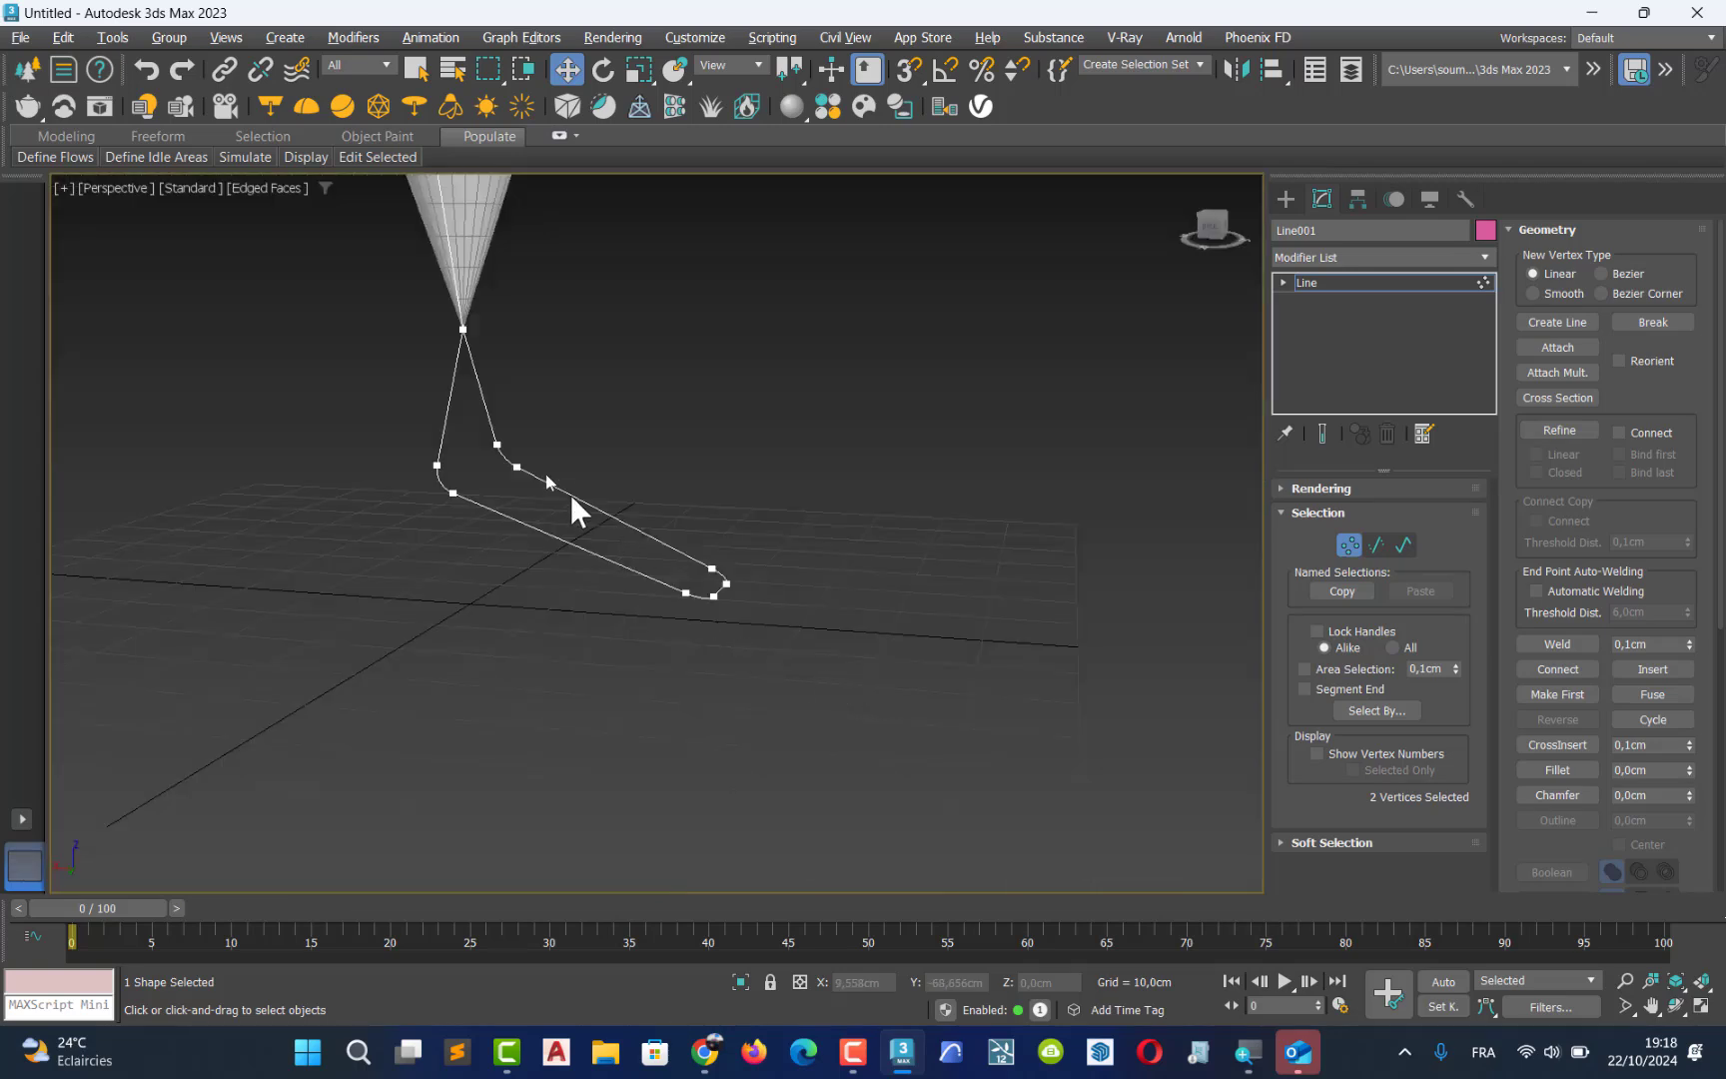
left_click(499, 444)
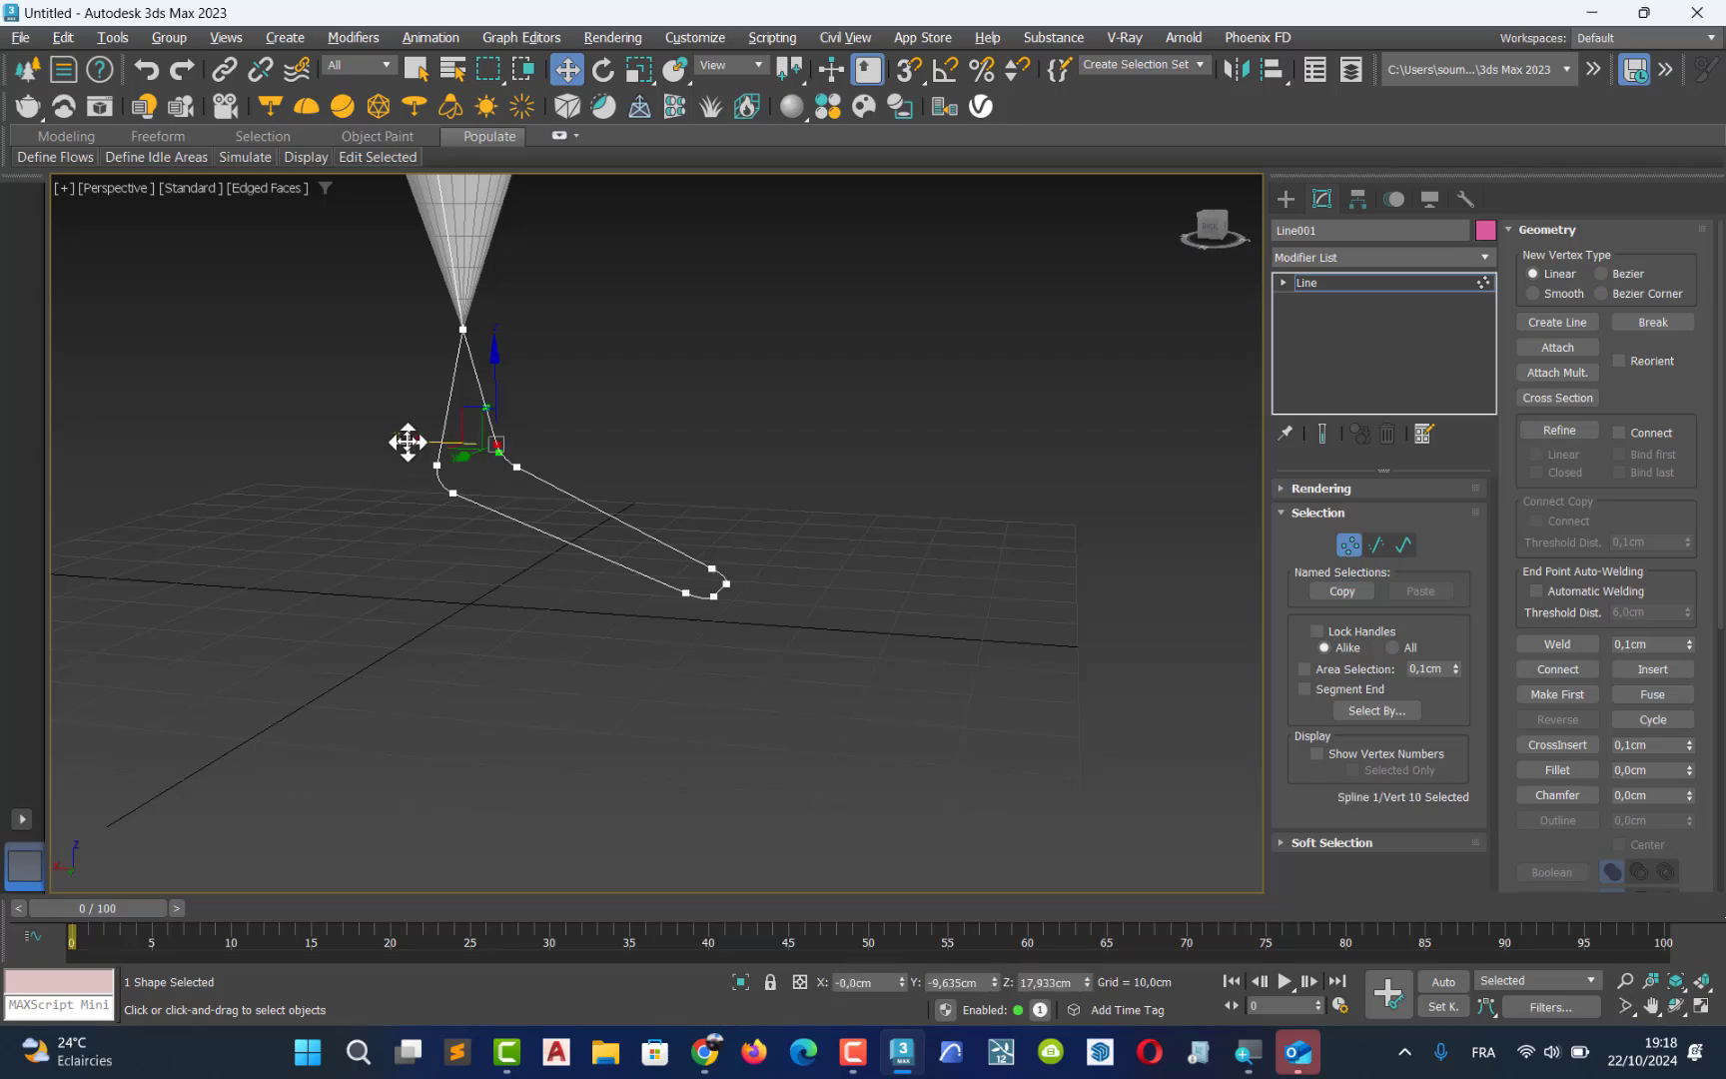
left_click_drag(407, 441, 513, 512)
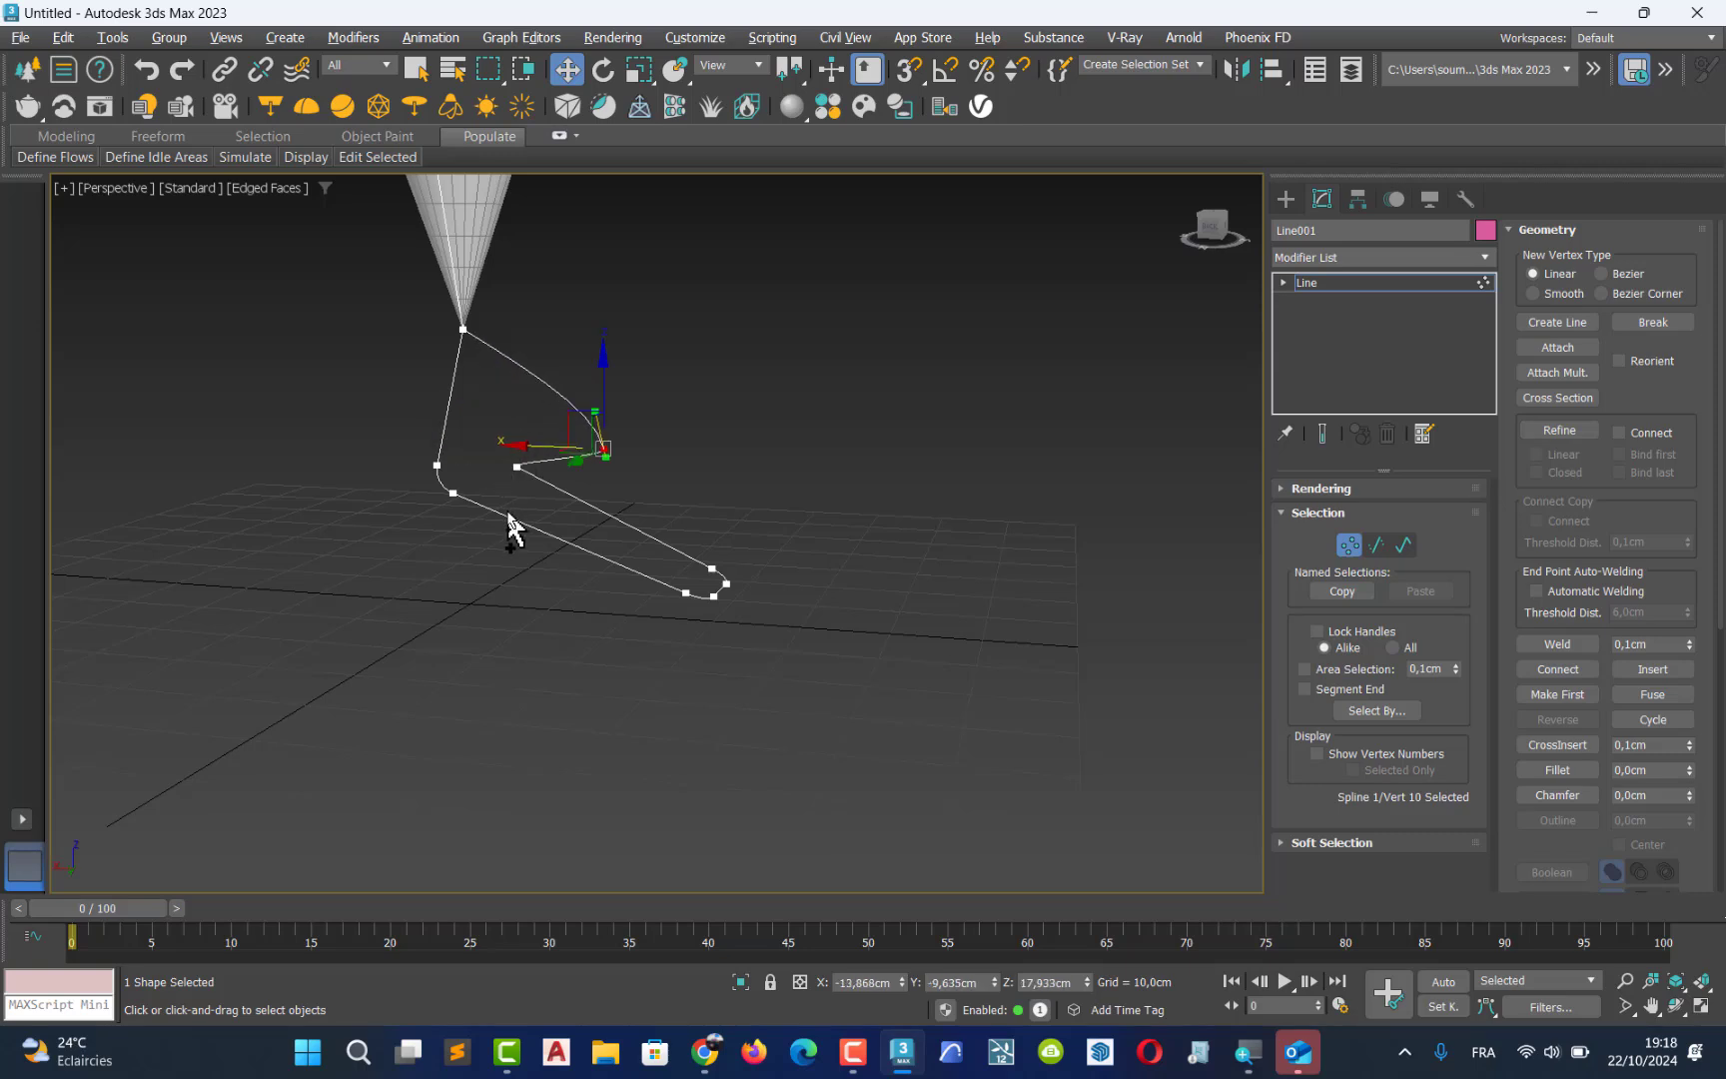
key("ctrl+z")
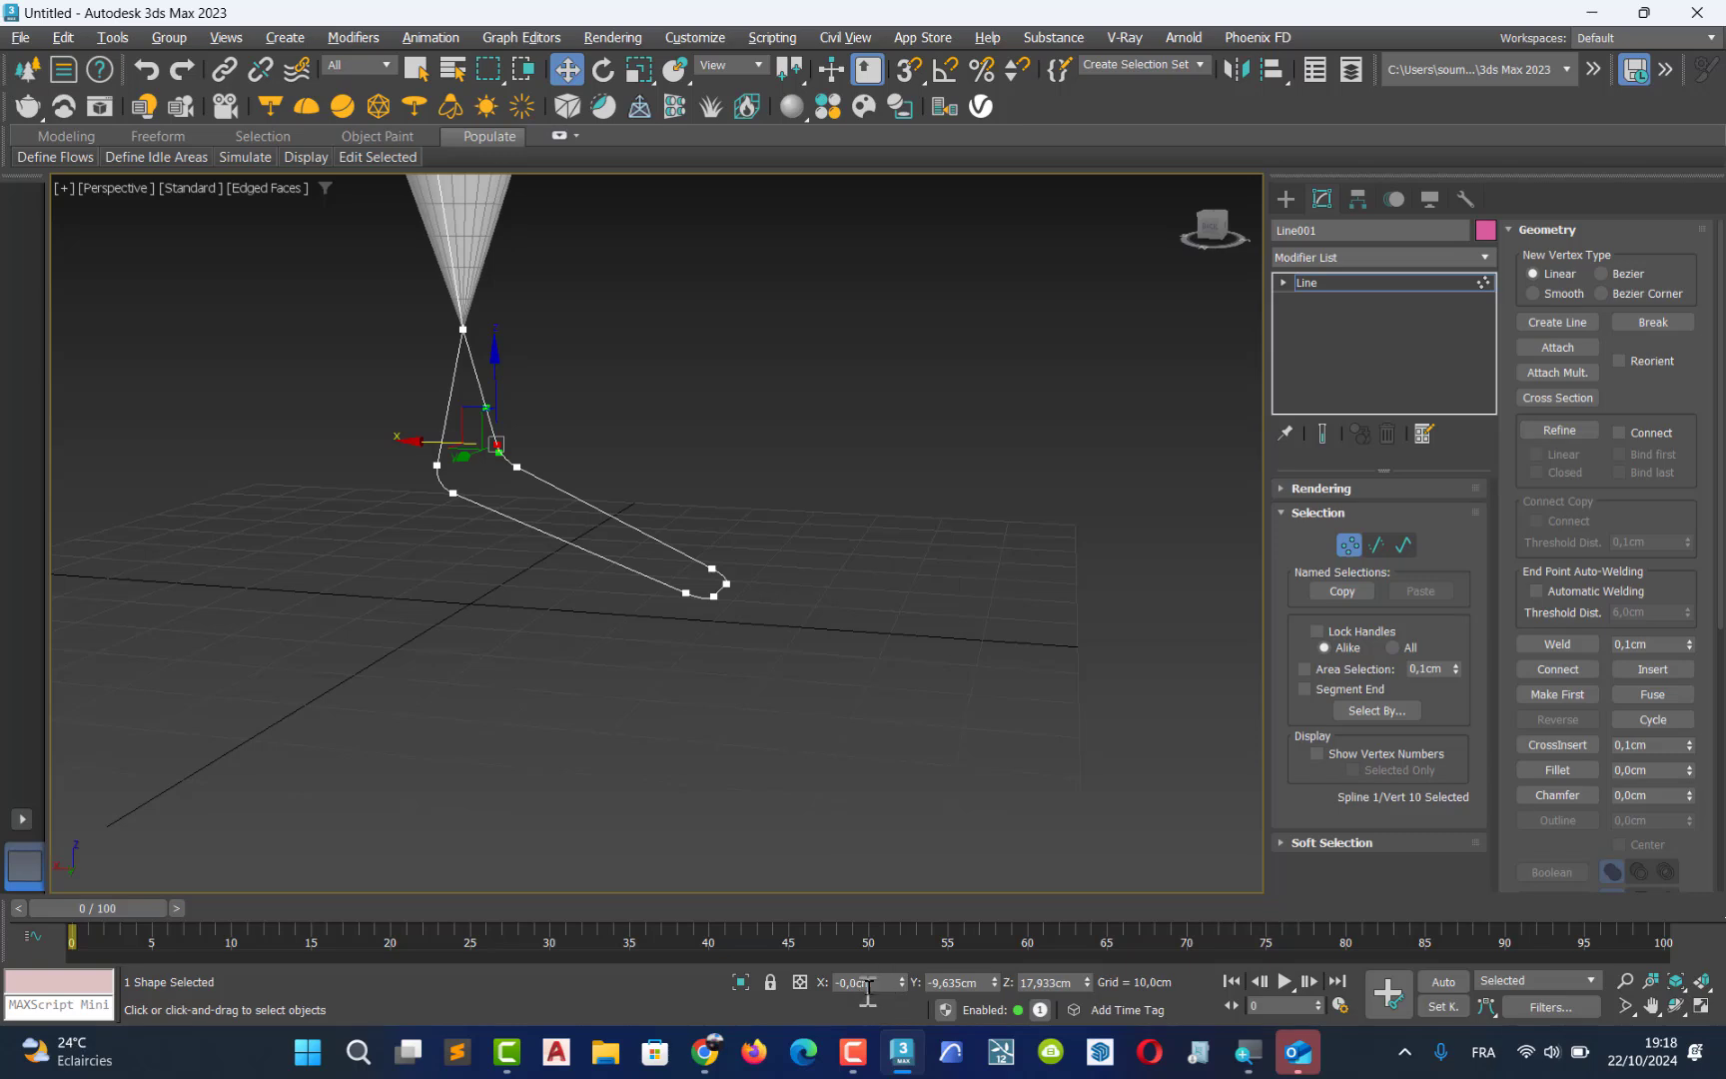
Set the X position to 0 cm for the lower vertex of that side bend and the two vertices of the base corner below it
left_click(508, 463)
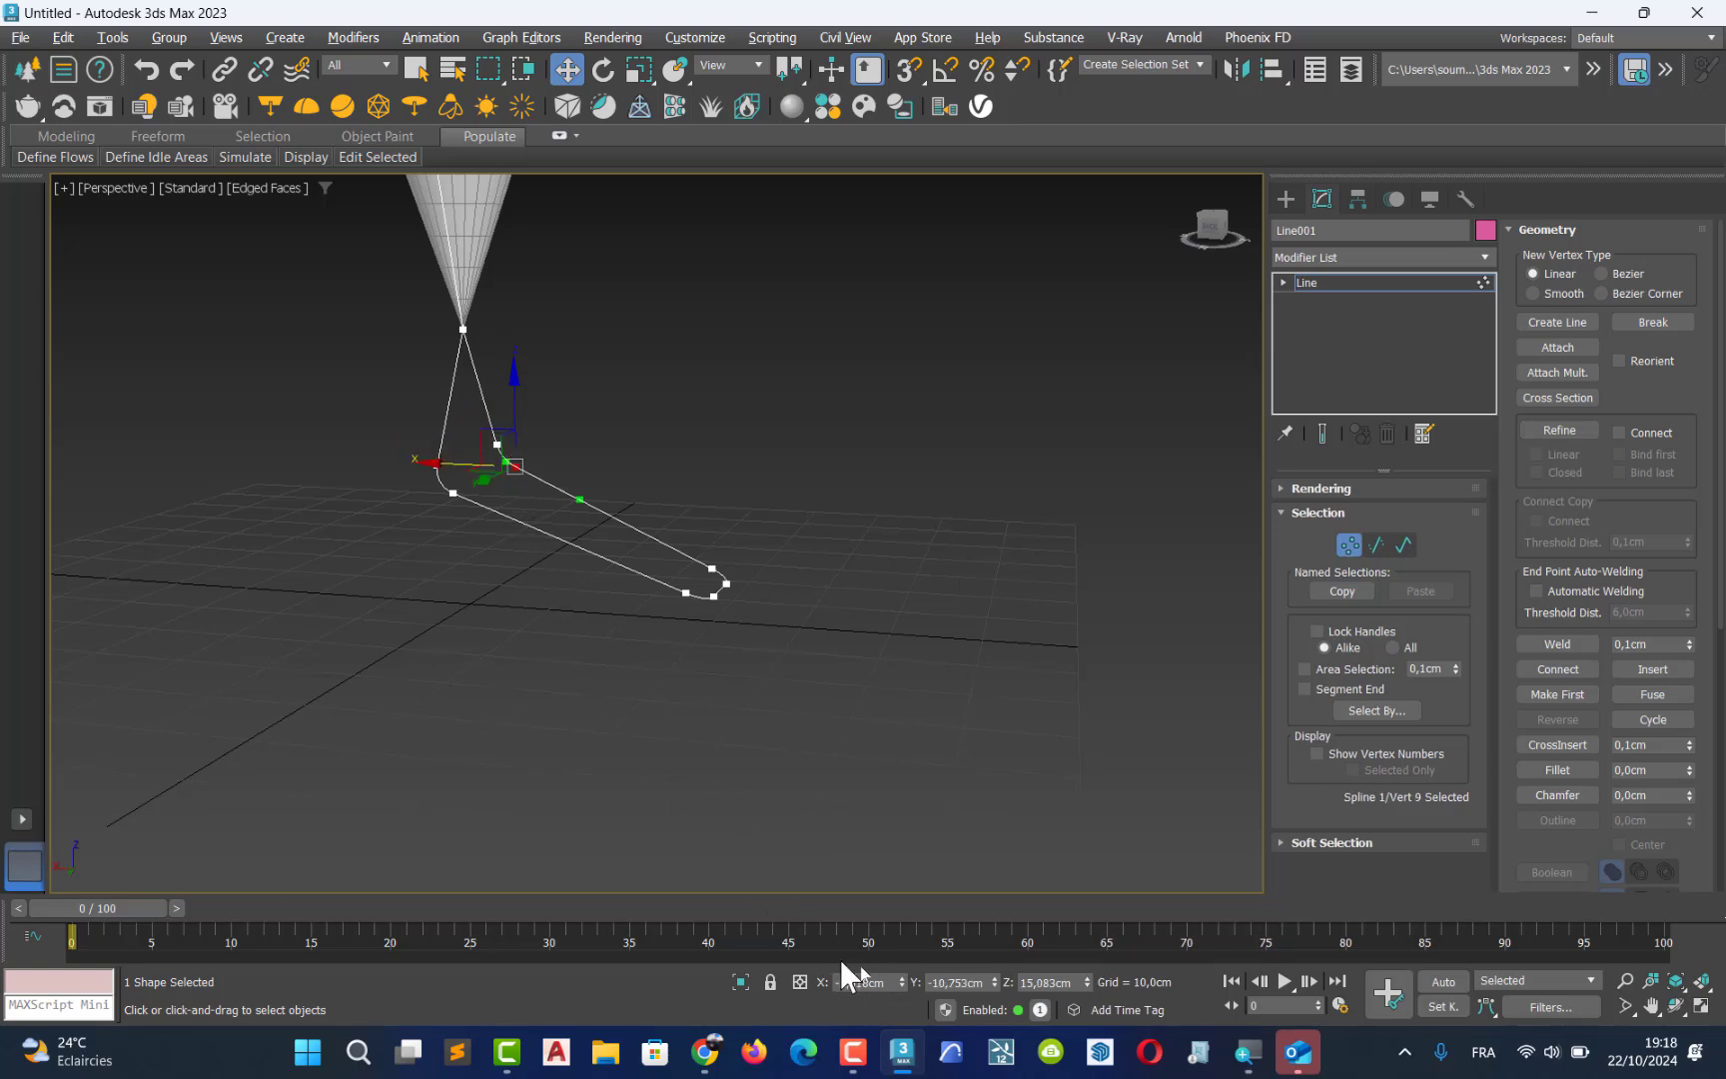
right_click(902, 981)
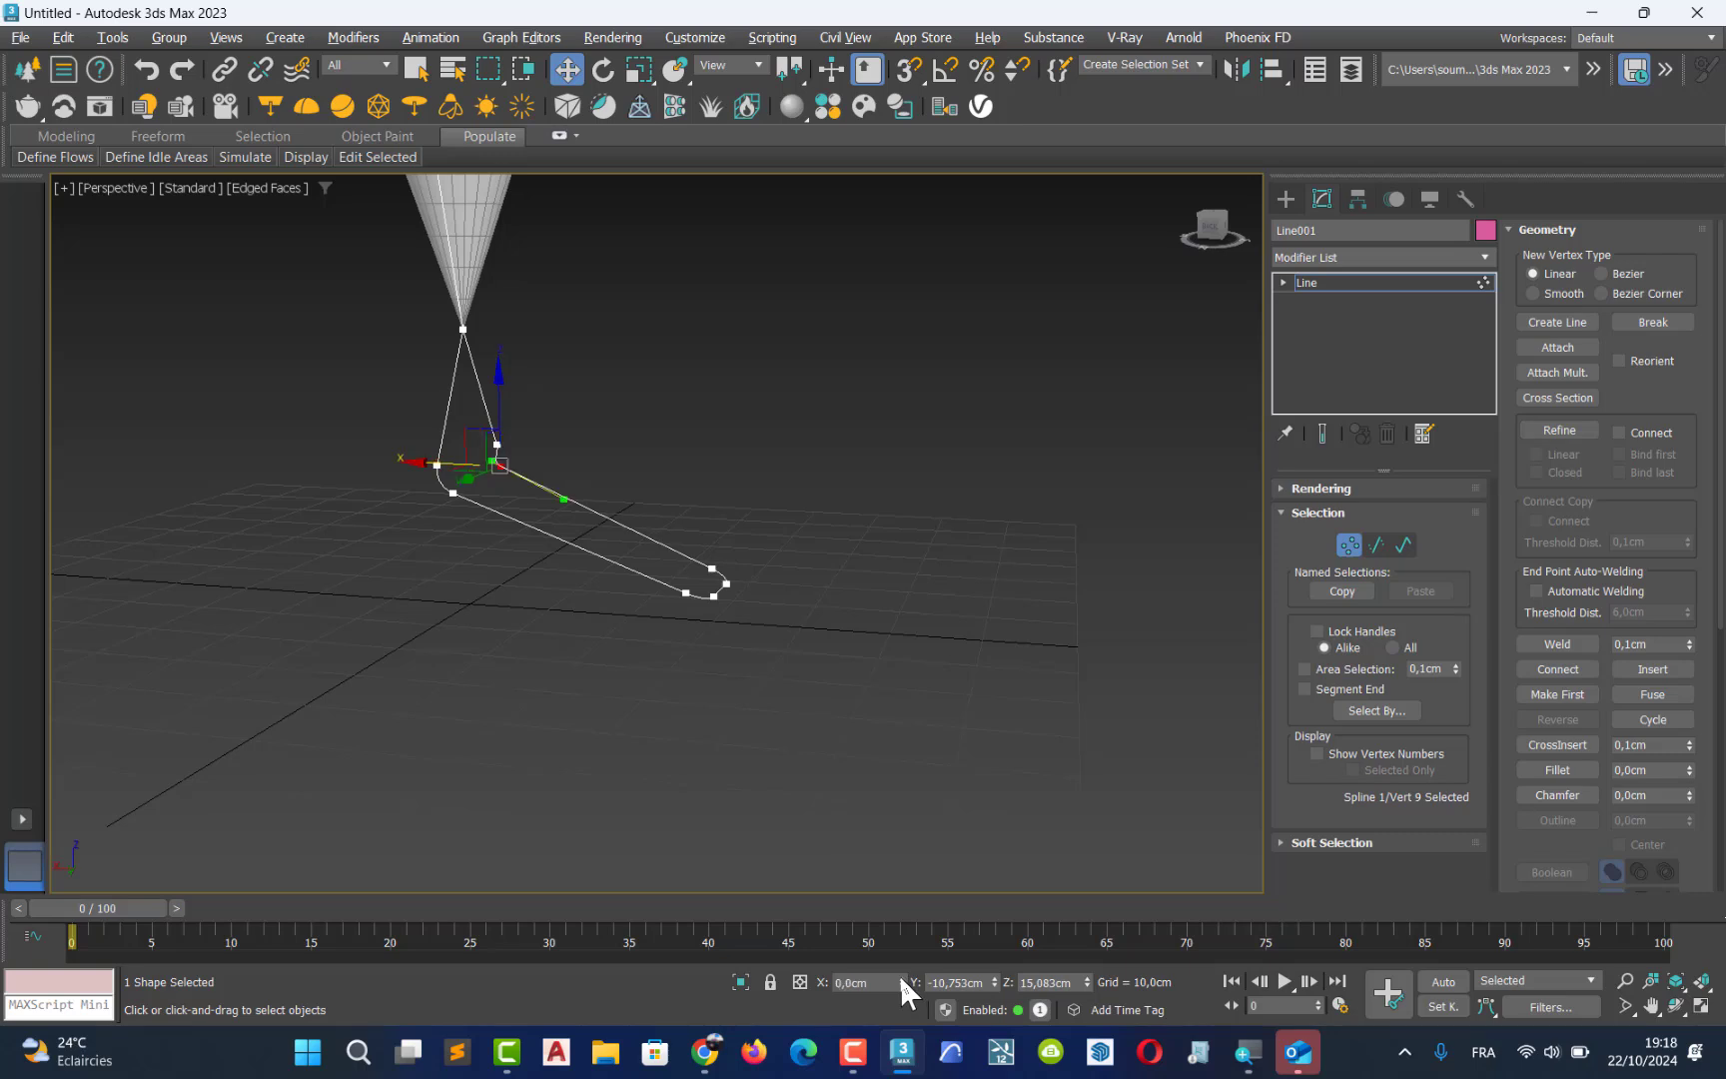
left_click(710, 572)
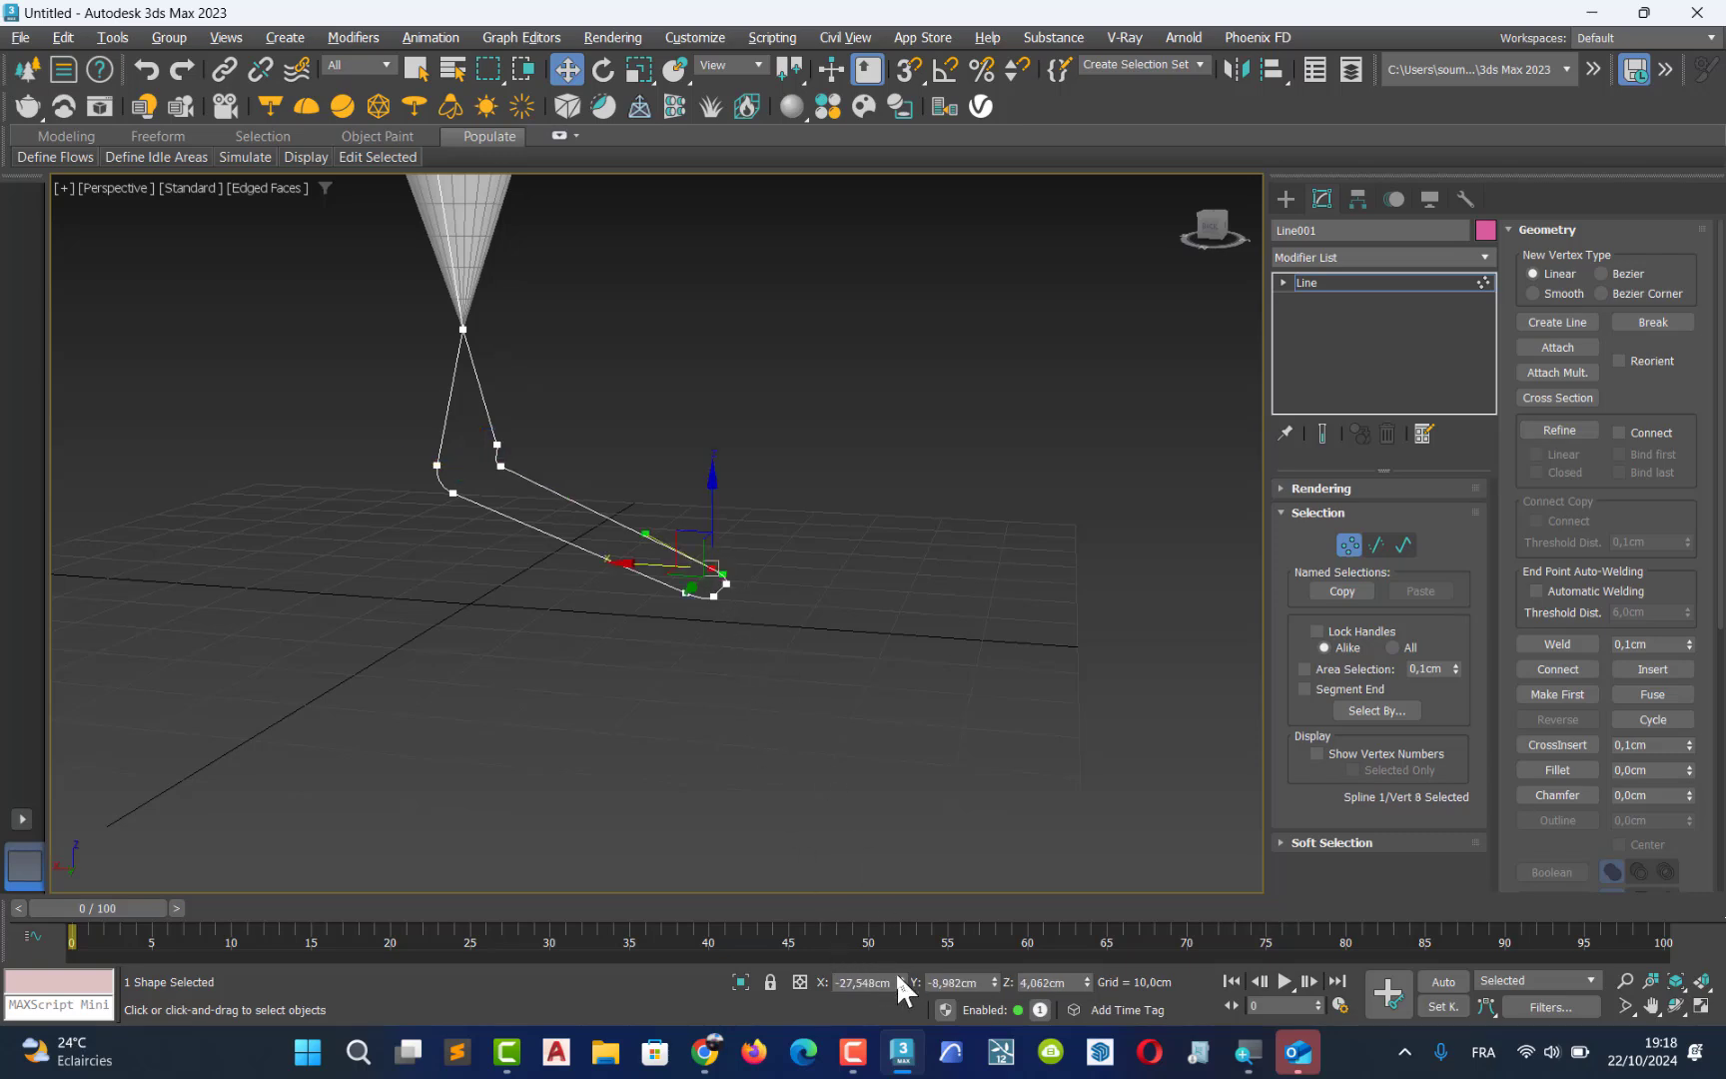
right_click(899, 979)
left_click(726, 580)
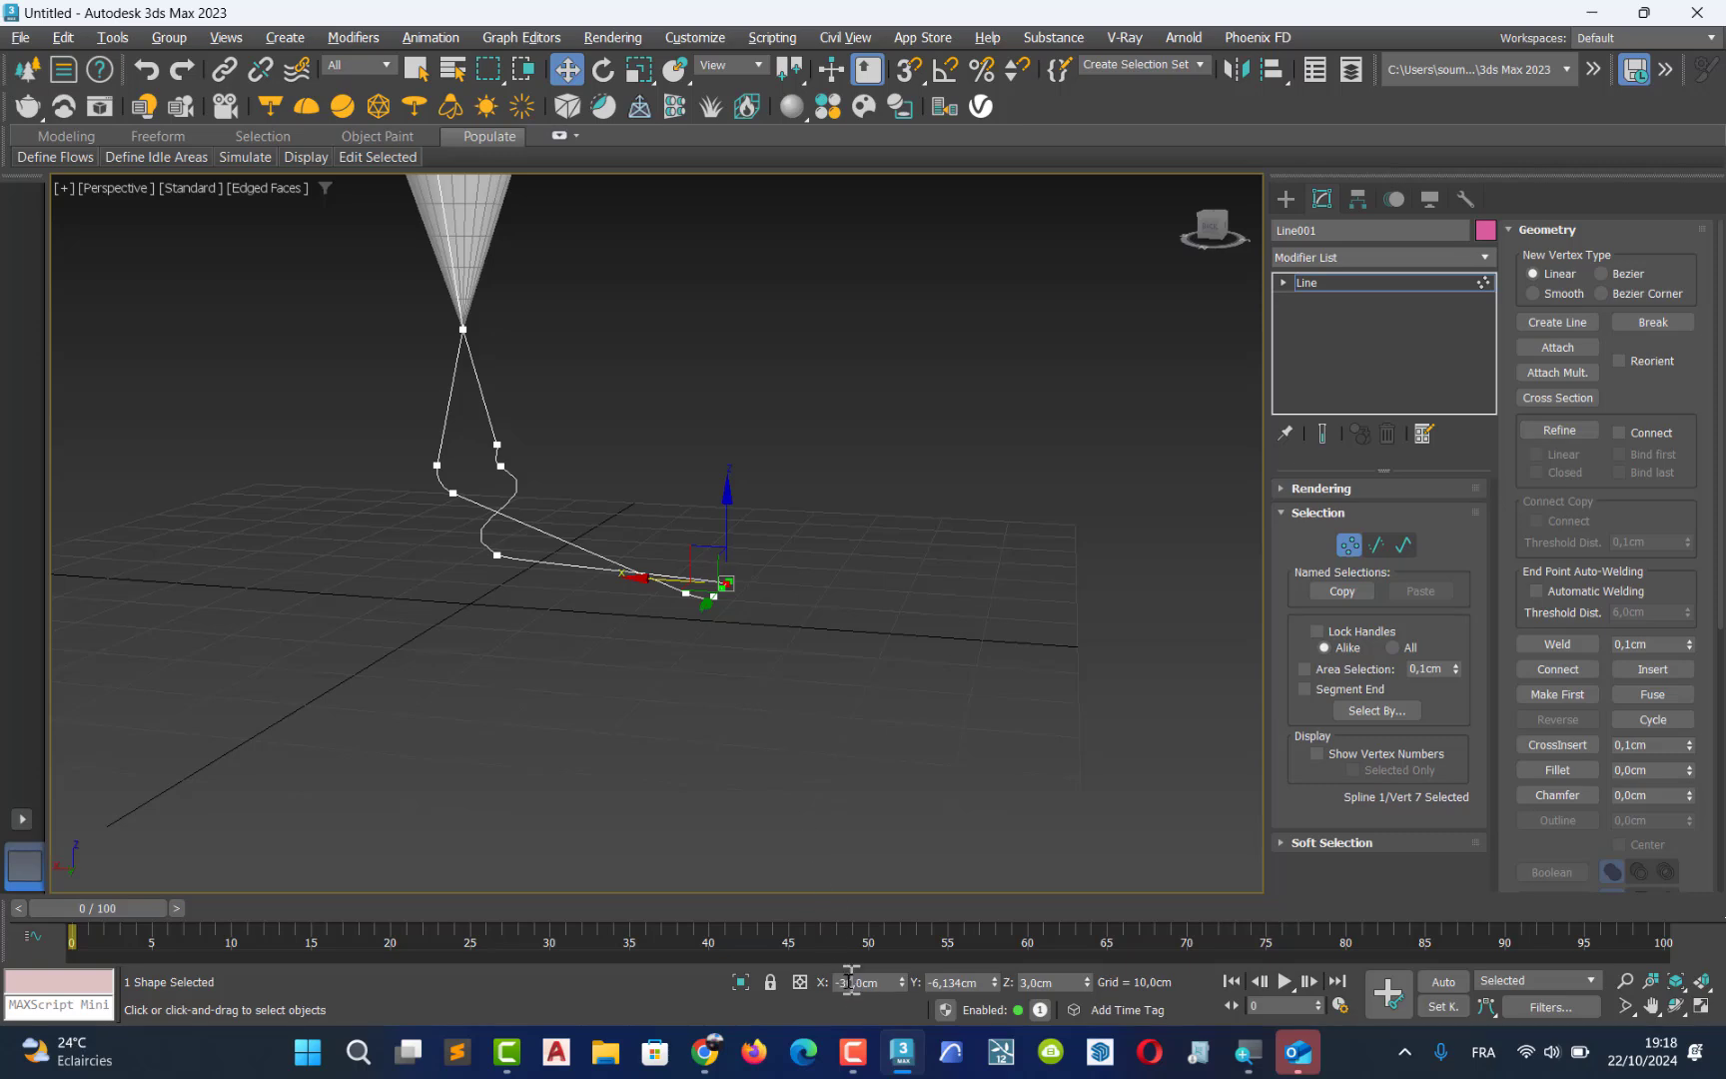
right_click(899, 981)
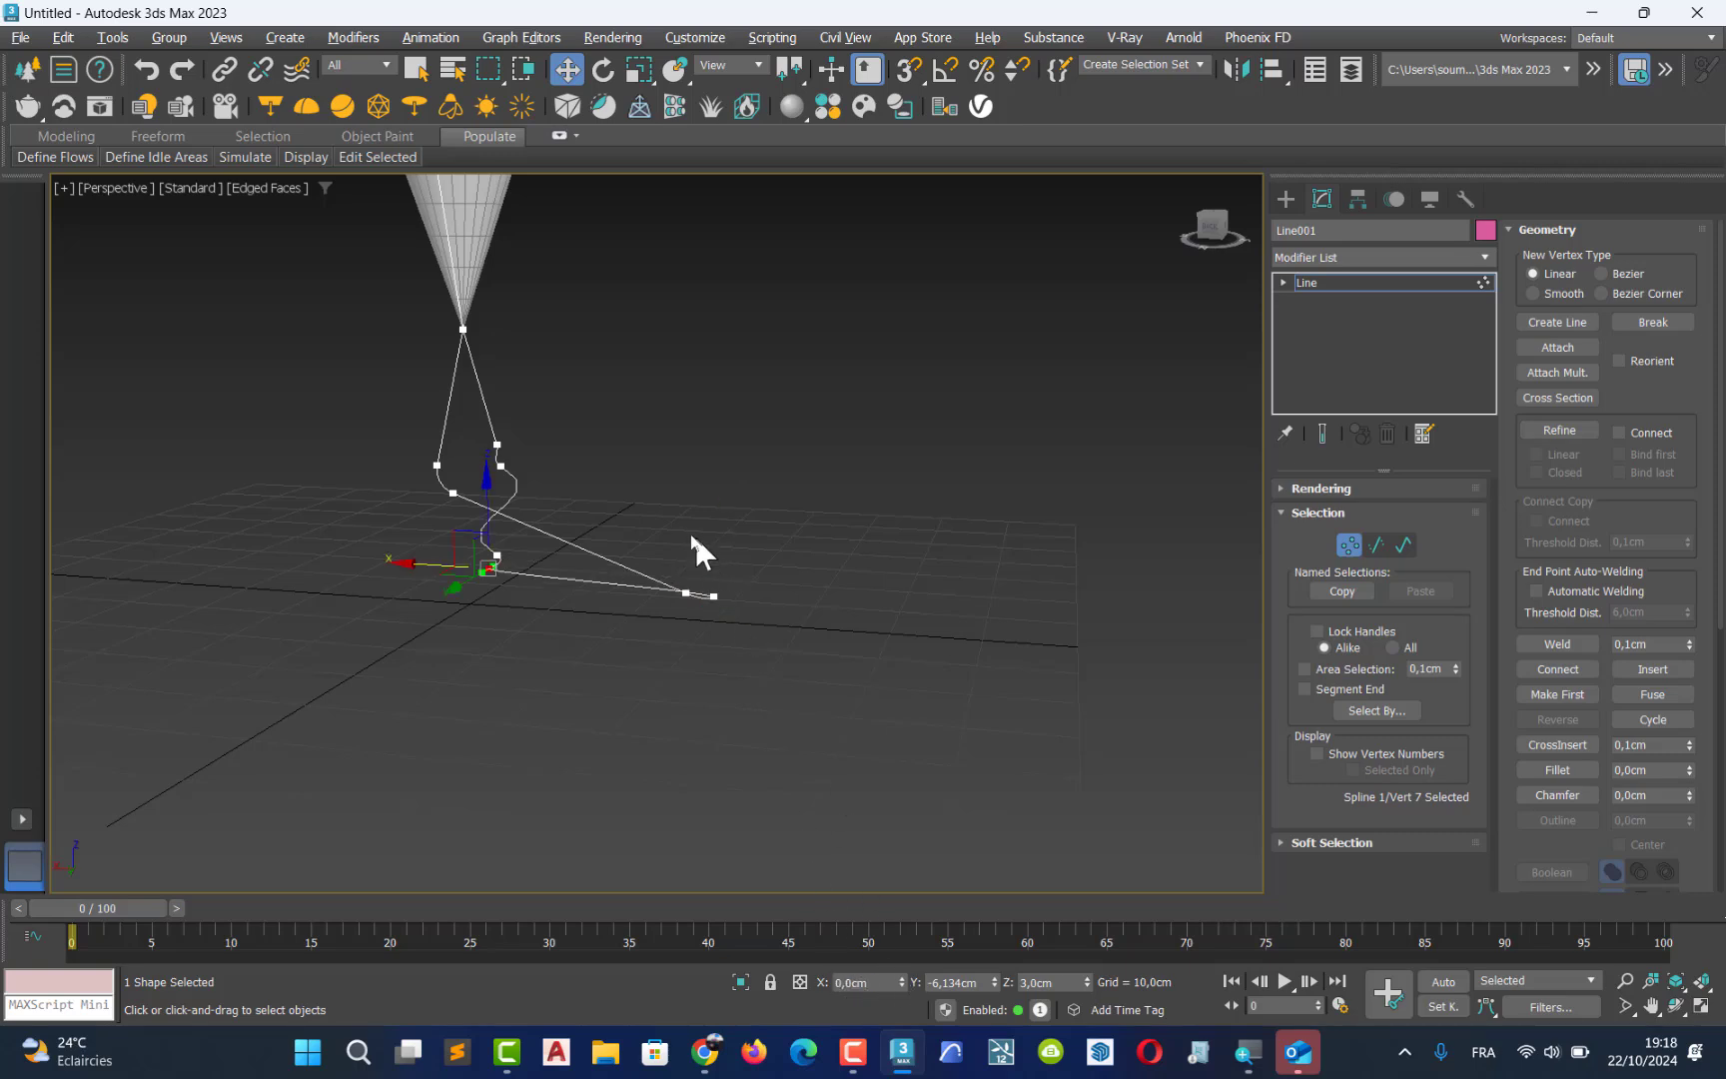
Set the X position to 0 cm for the two vertices of the other base corner and the lower vertex of the other side bend
middle_click_drag(696, 536, 482, 617, "alt")
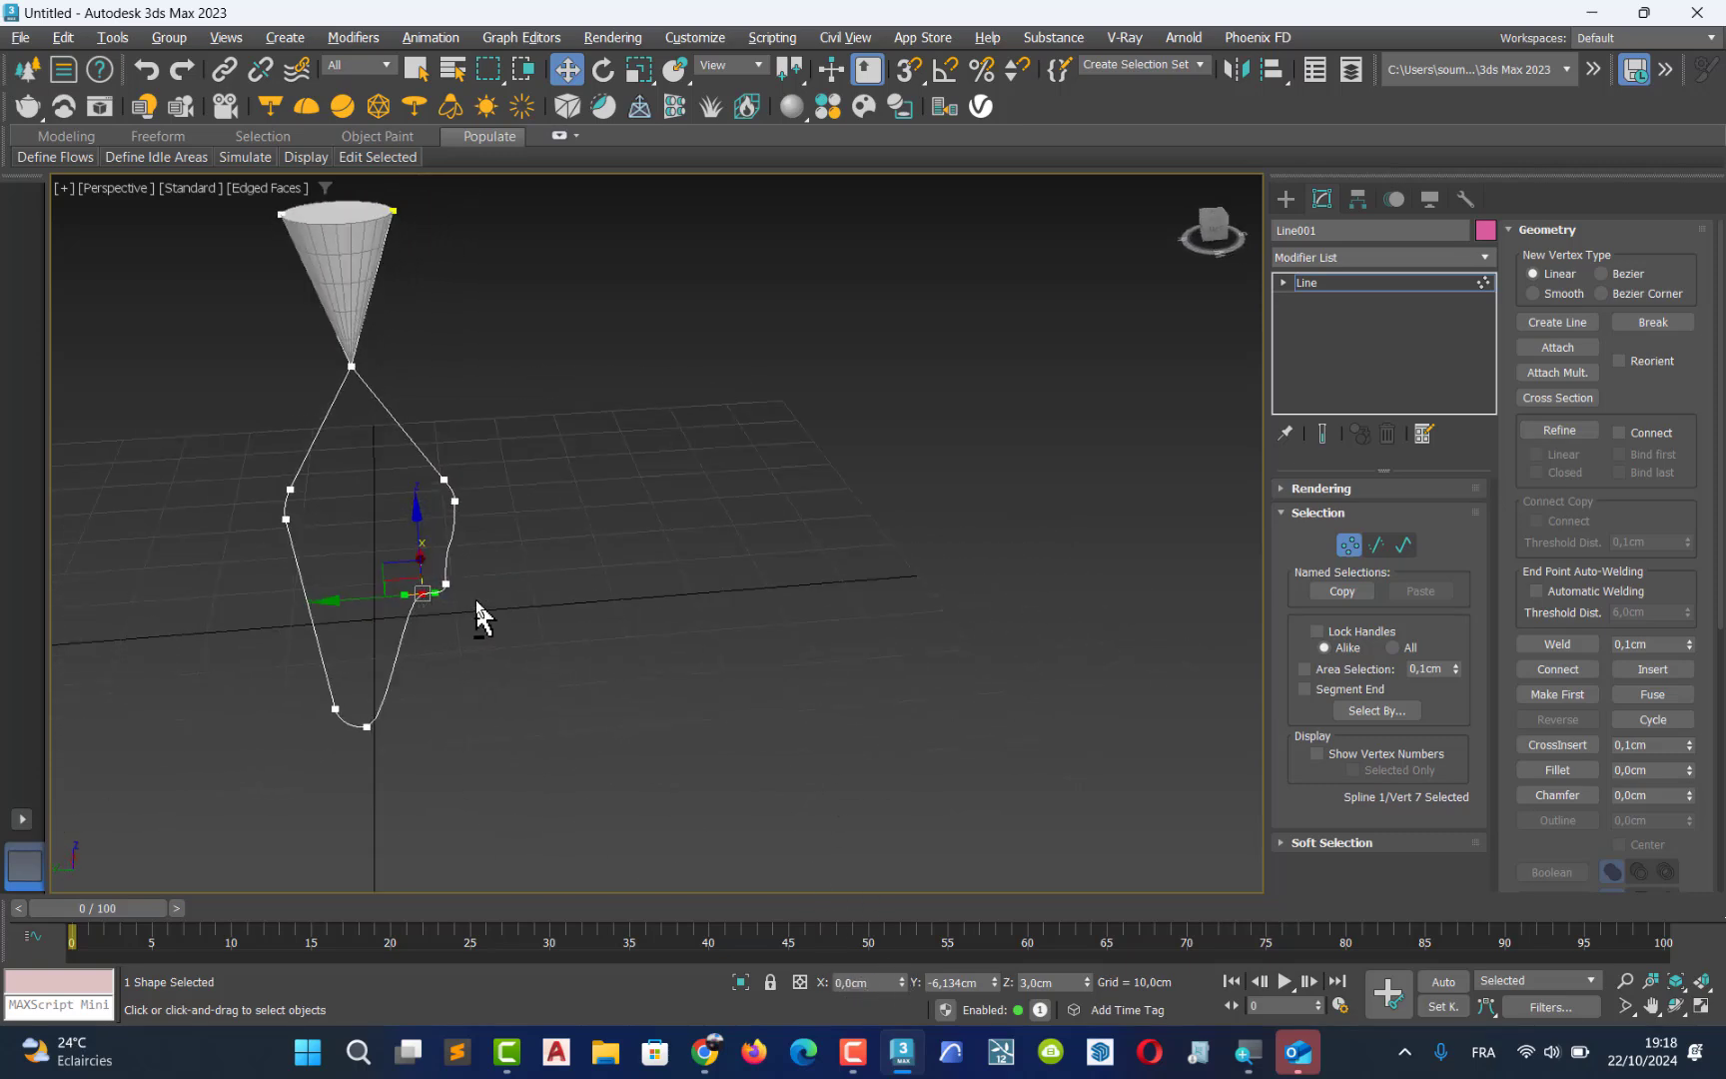
left_click(368, 722)
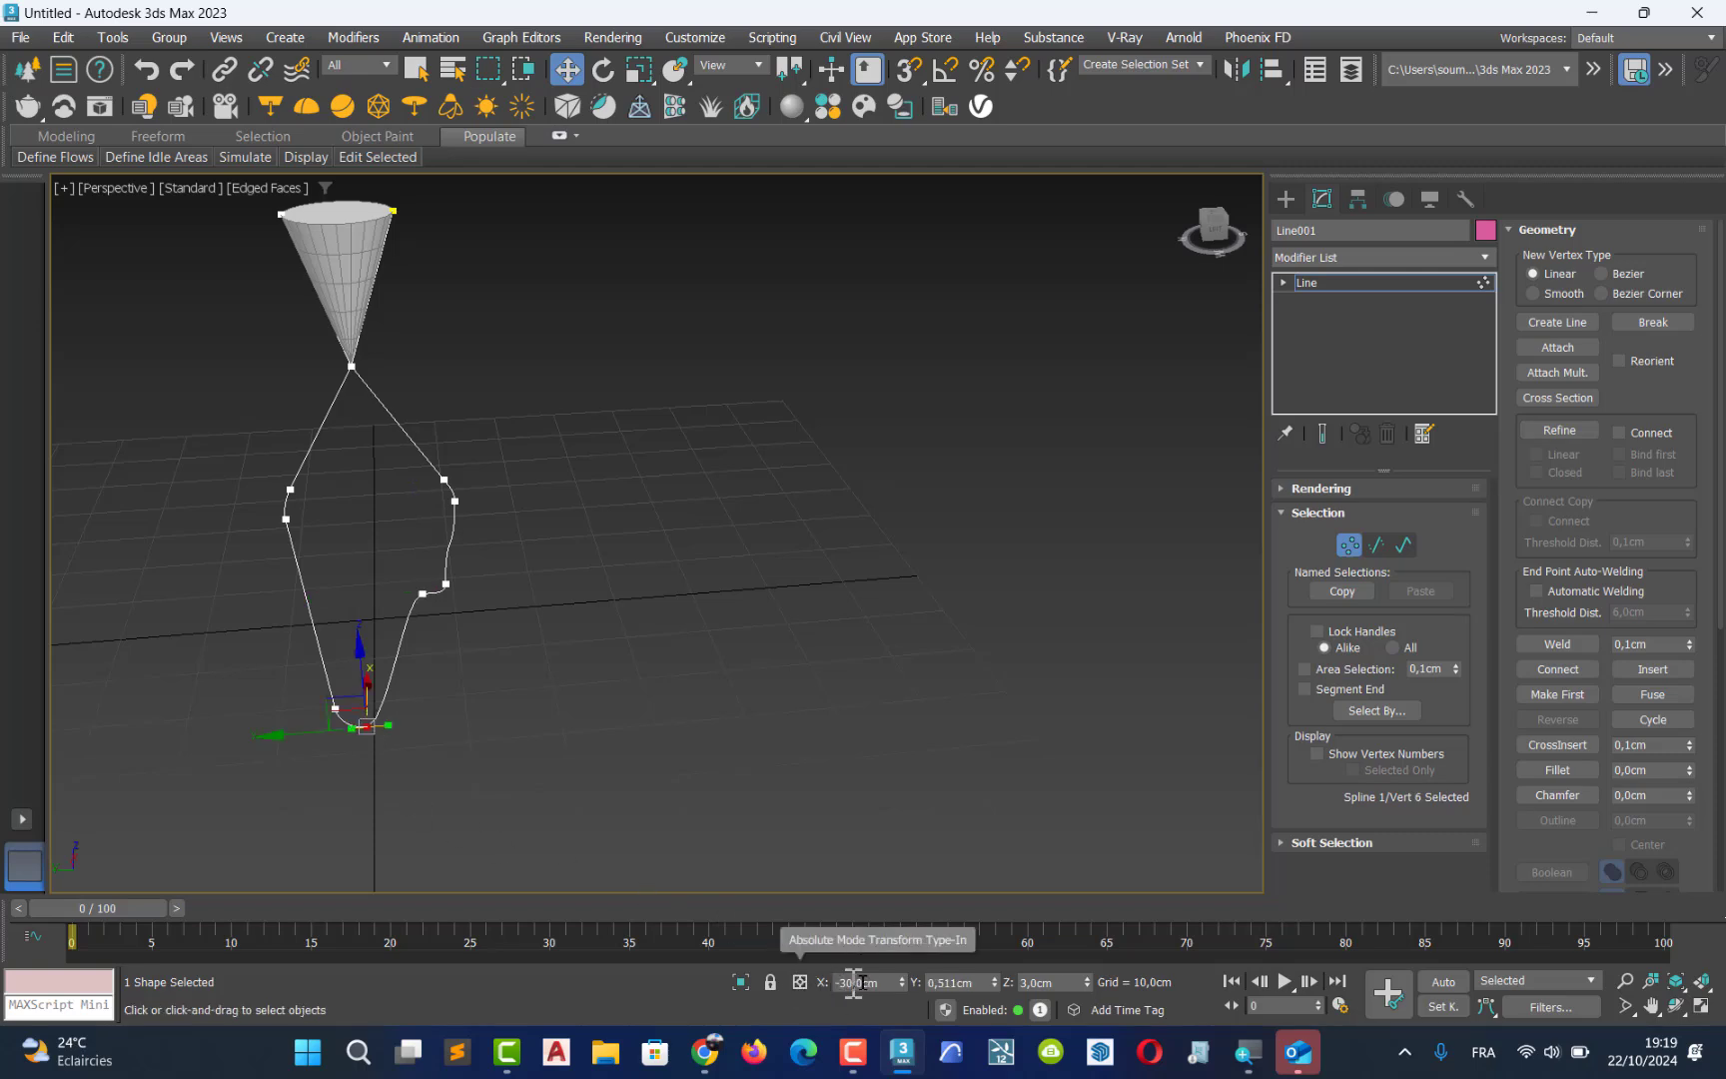
right_click(898, 979)
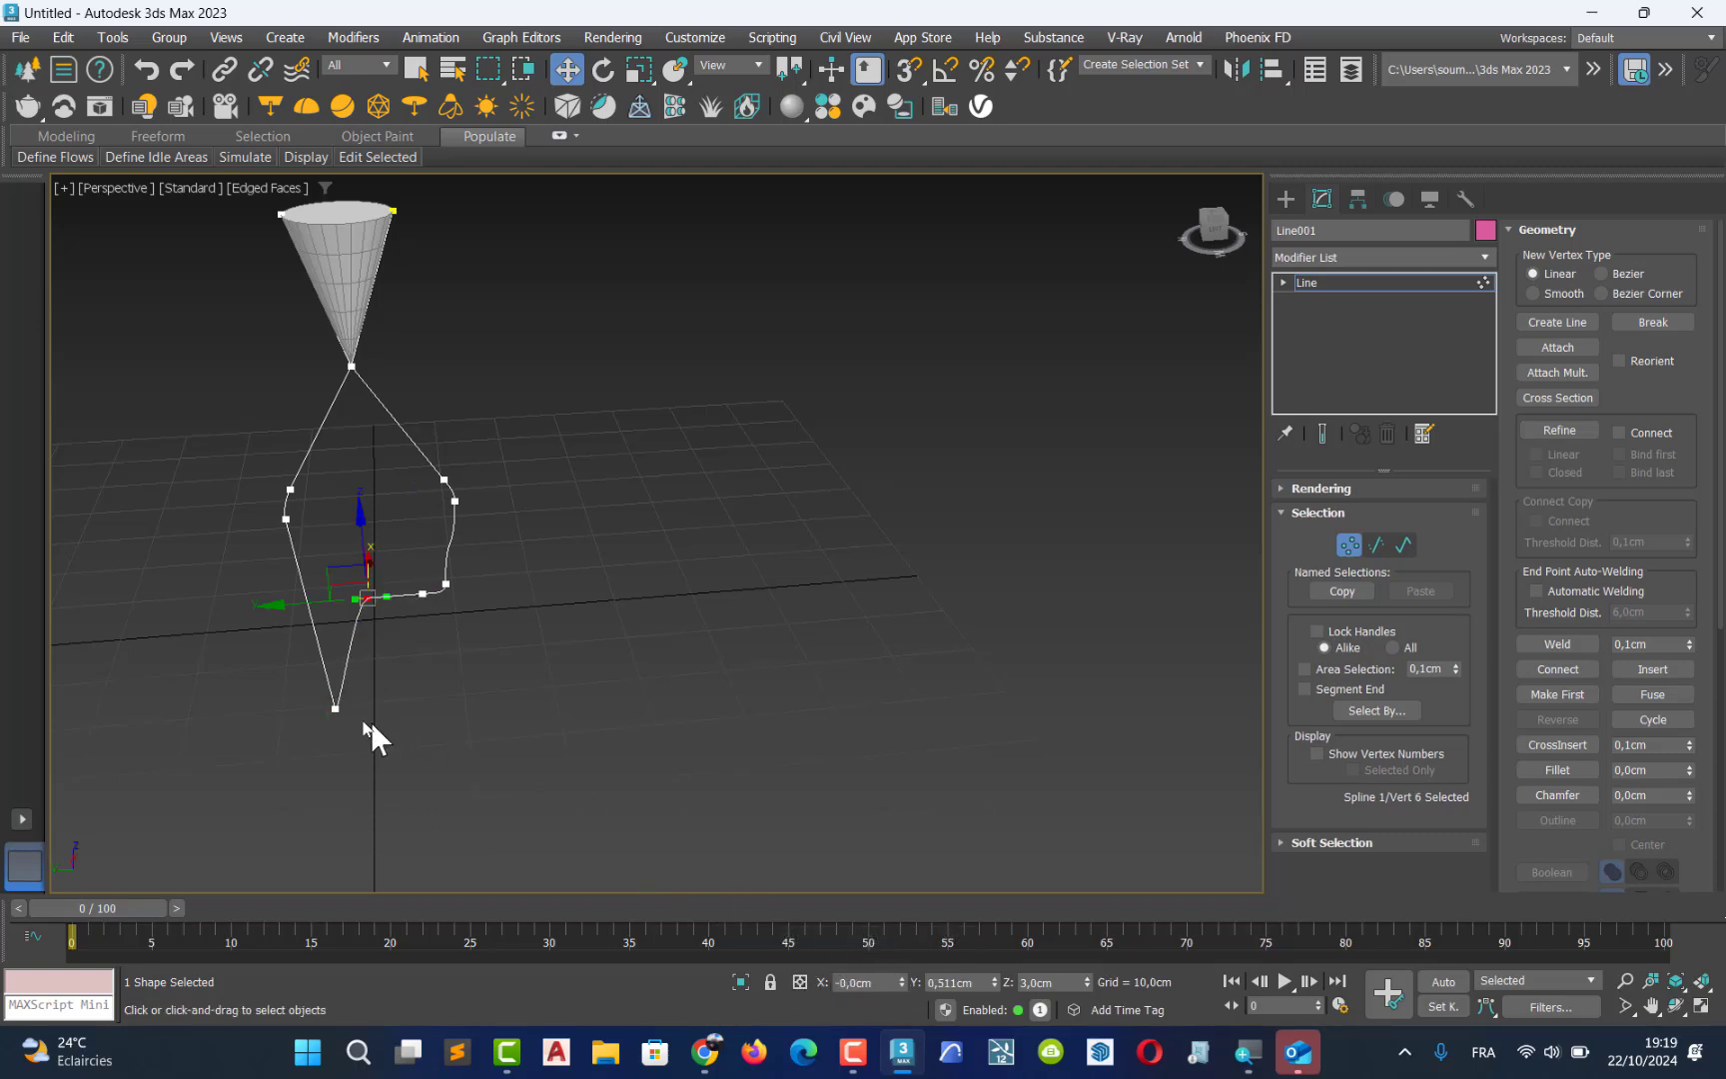
left_click(337, 707)
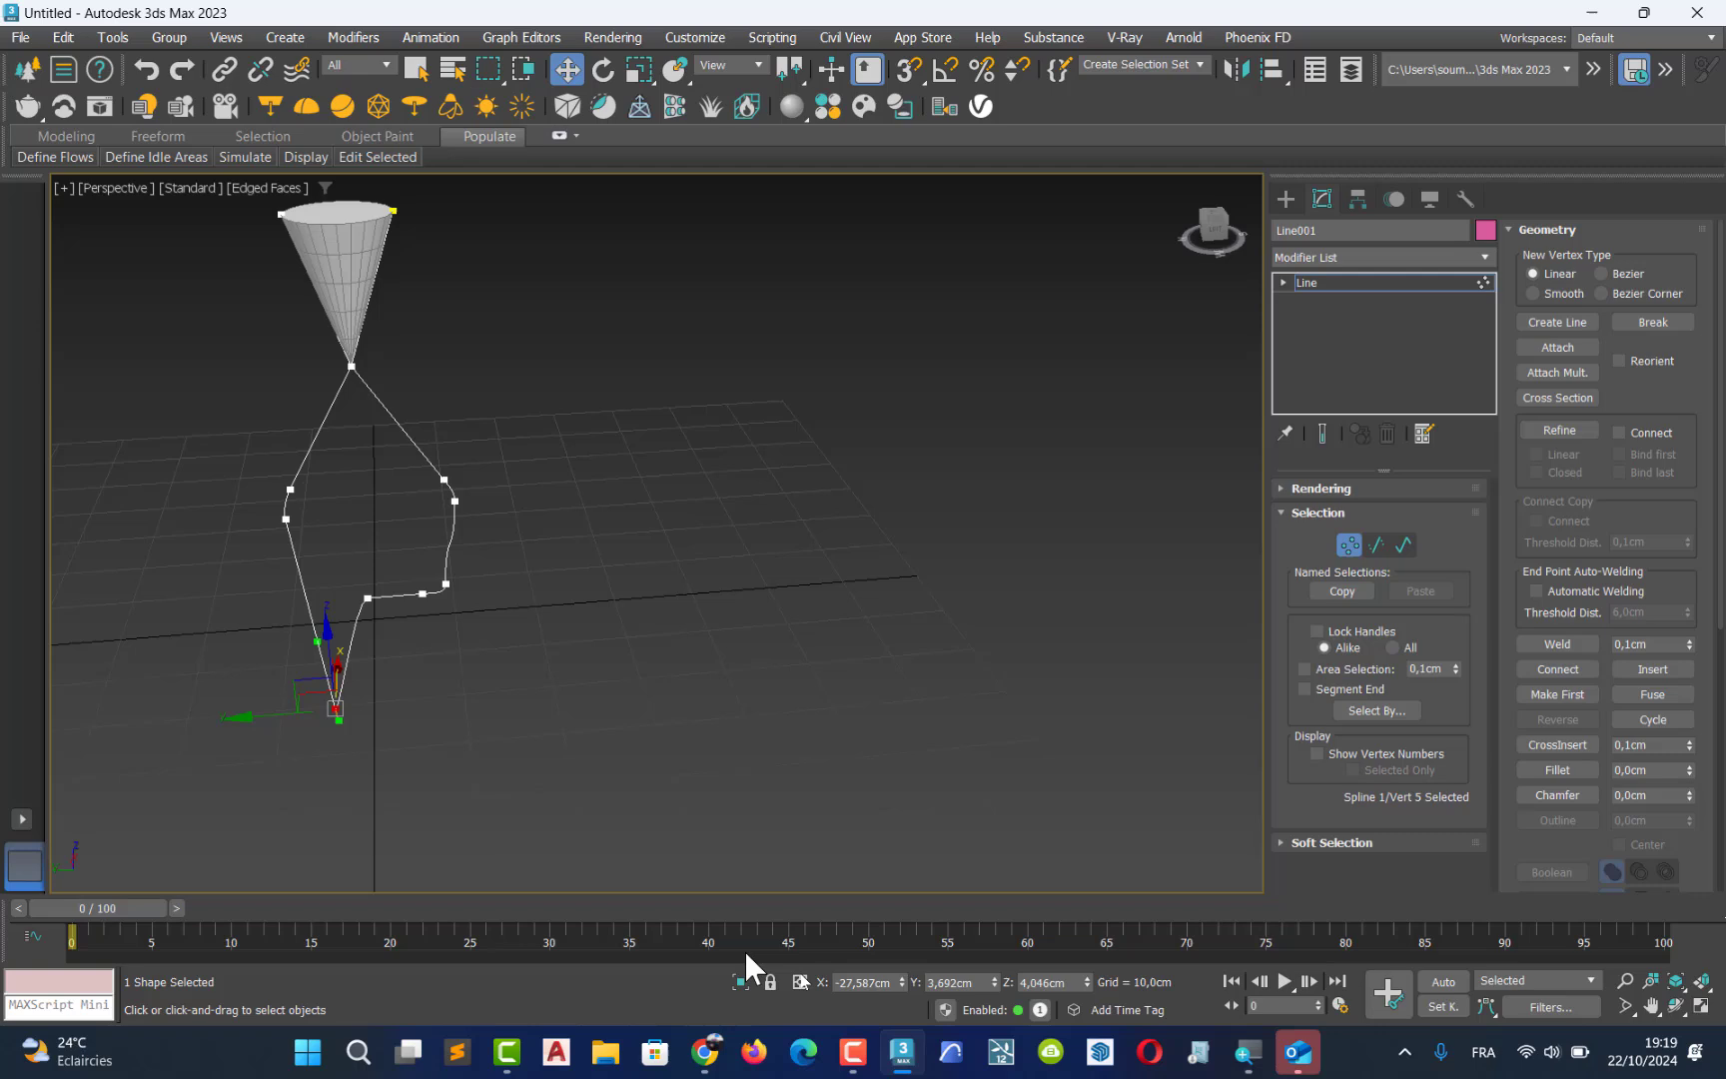
right_click(899, 977)
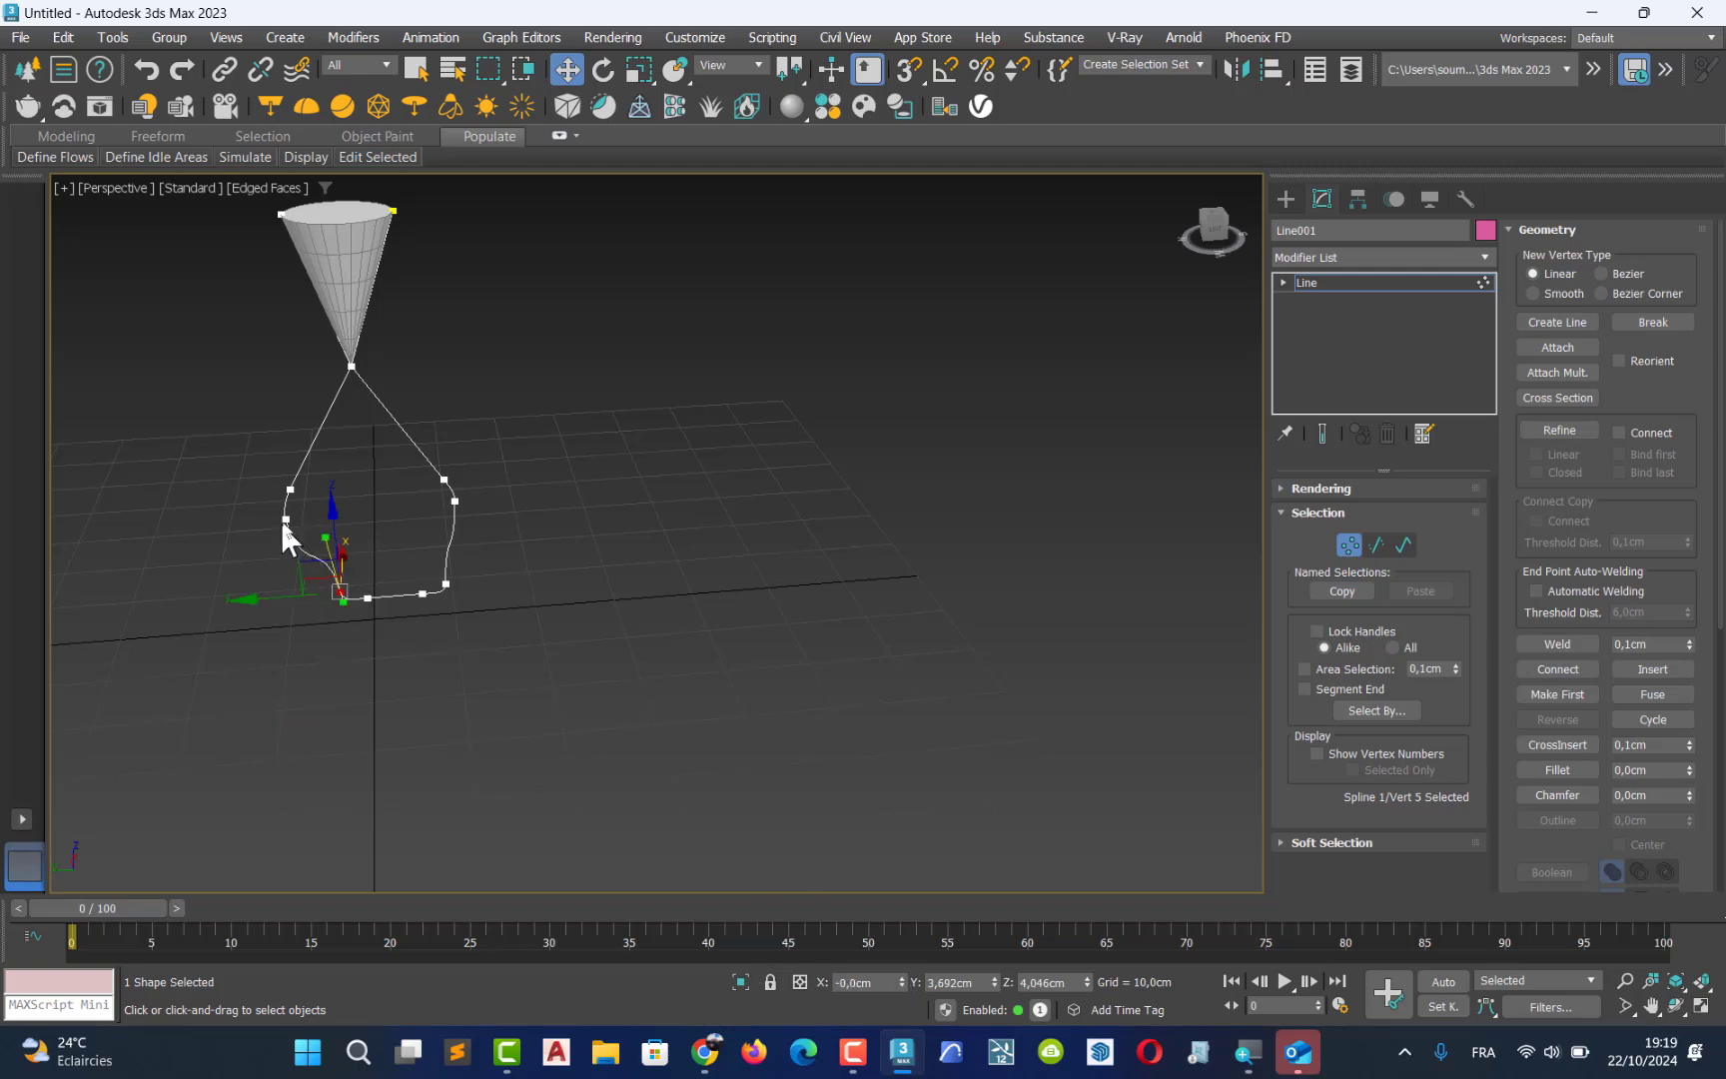
left_click(286, 518)
right_click(898, 979)
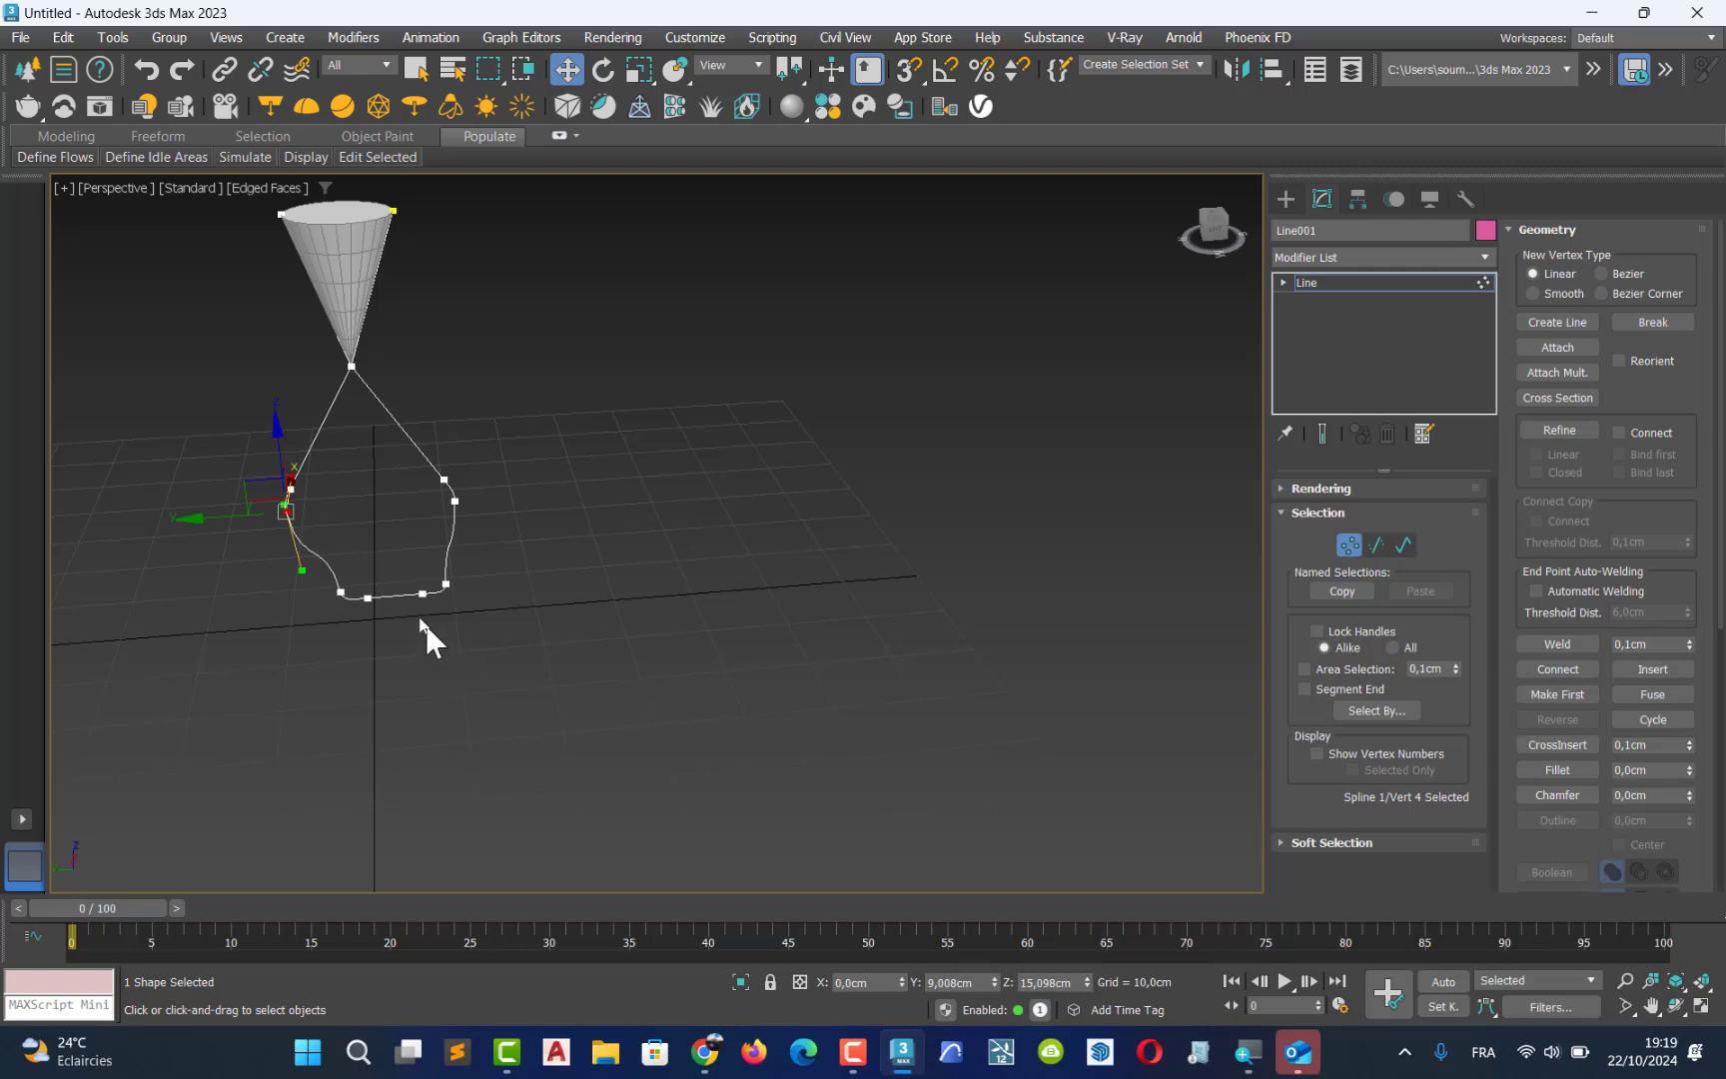
Undo the X alignments and the earlier fillets until the profile's base corners and side bends are sharp again
key("ctrl+z")
key("ctrl+z")
key("ctrl+z")
key("ctrl+z")
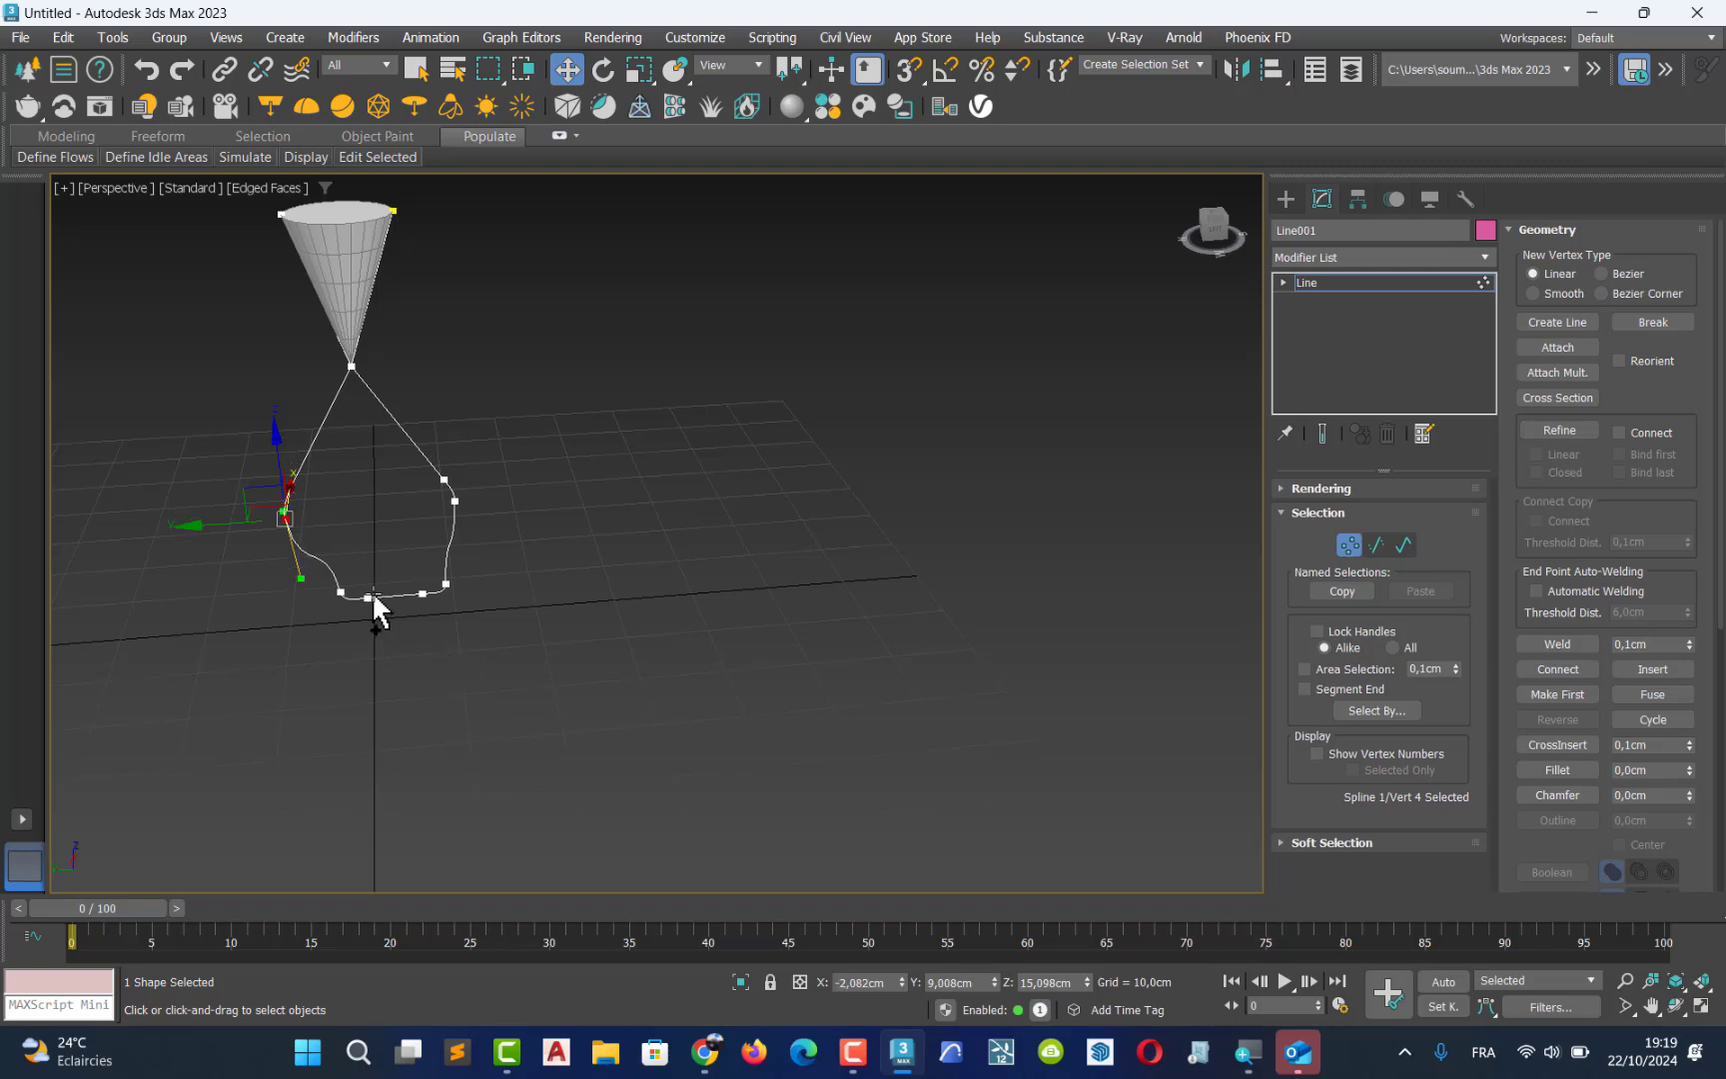
key("ctrl+z")
key("ctrl+z")
key("ctrl+z")
key("ctrl+z")
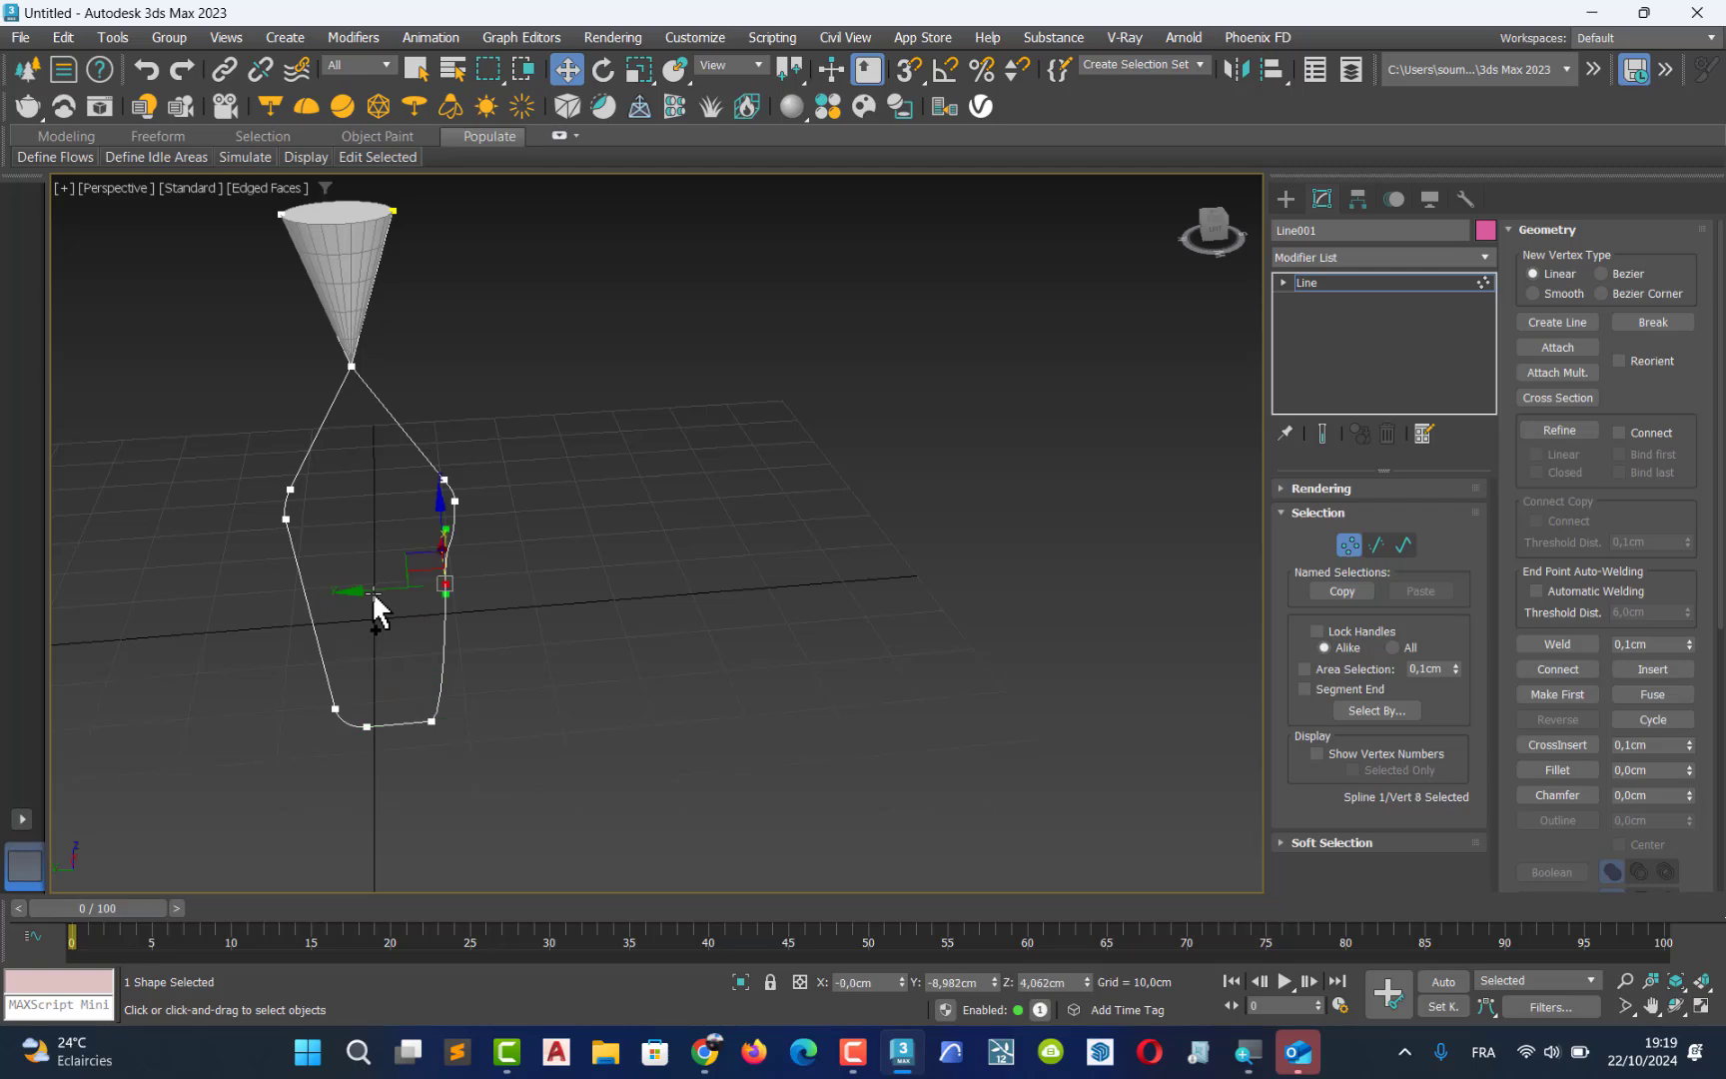
key("ctrl+z")
key("ctrl+z")
key("ctrl+z")
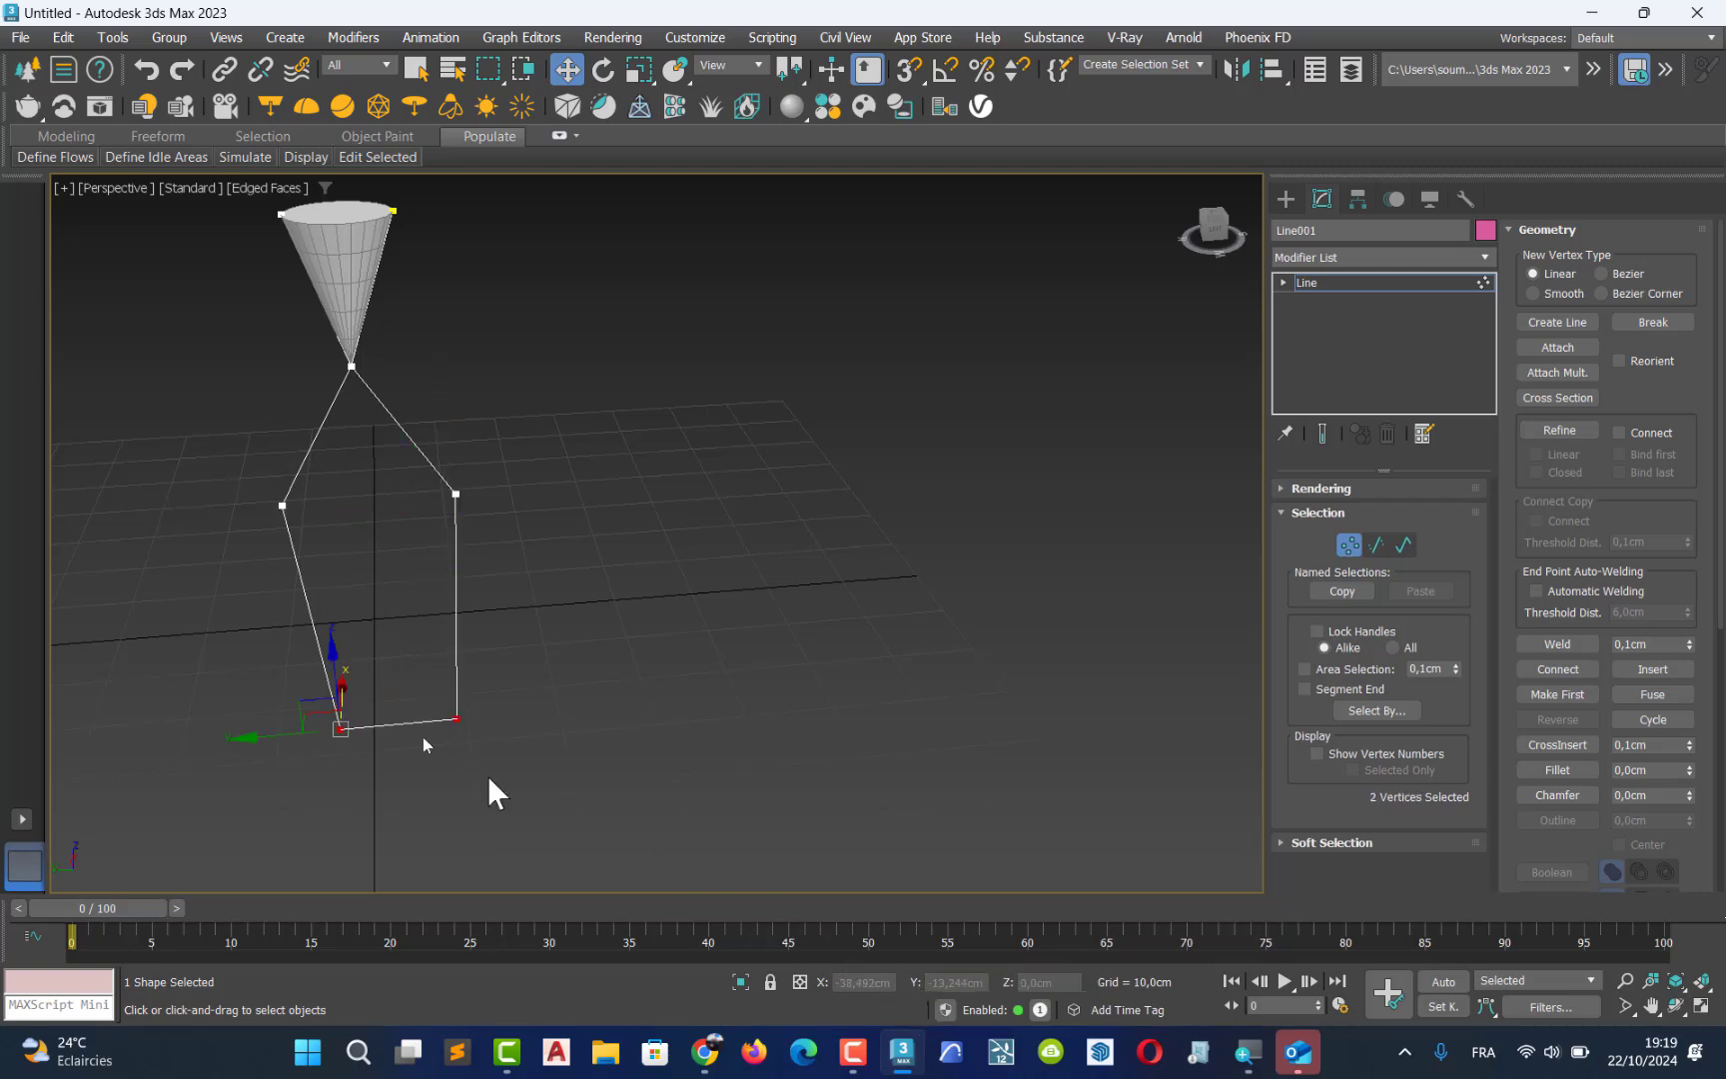
key("ctrl+z")
key("ctrl+z")
Set the X position of each of the two bottom vertices to 0 cm to align them with the rest of the profile
left_click(460, 713)
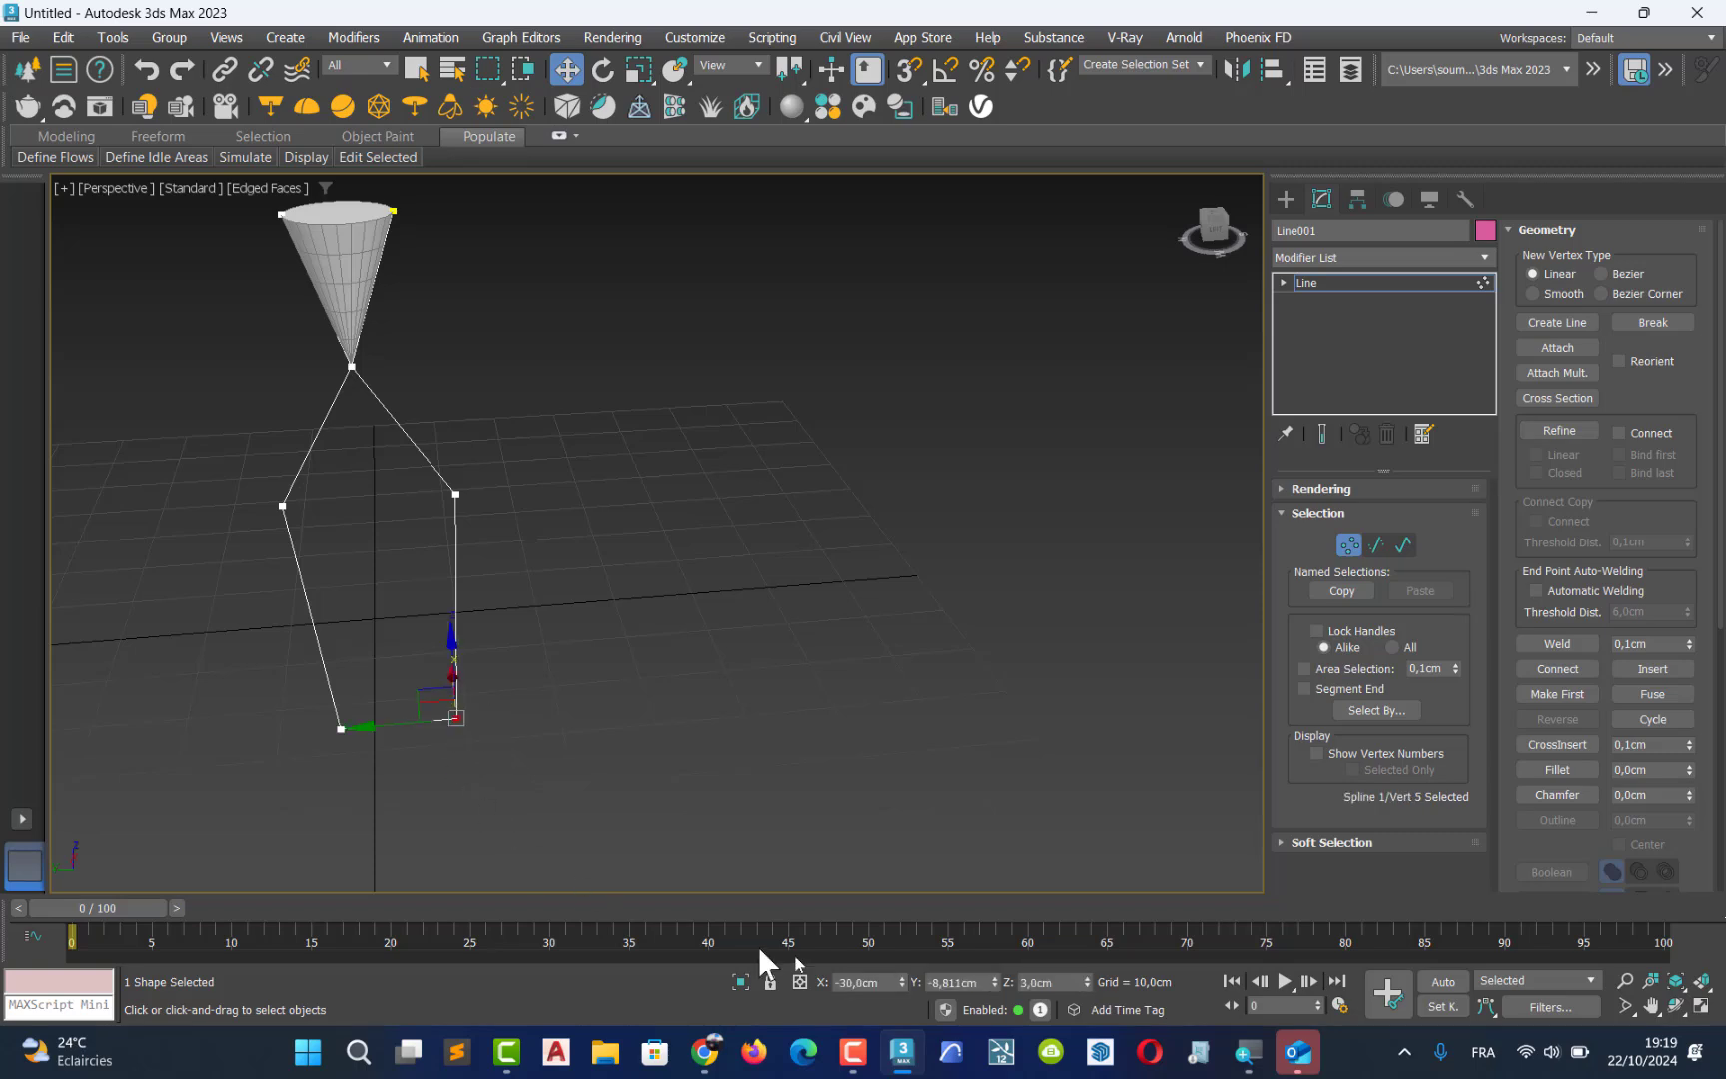
right_click(903, 981)
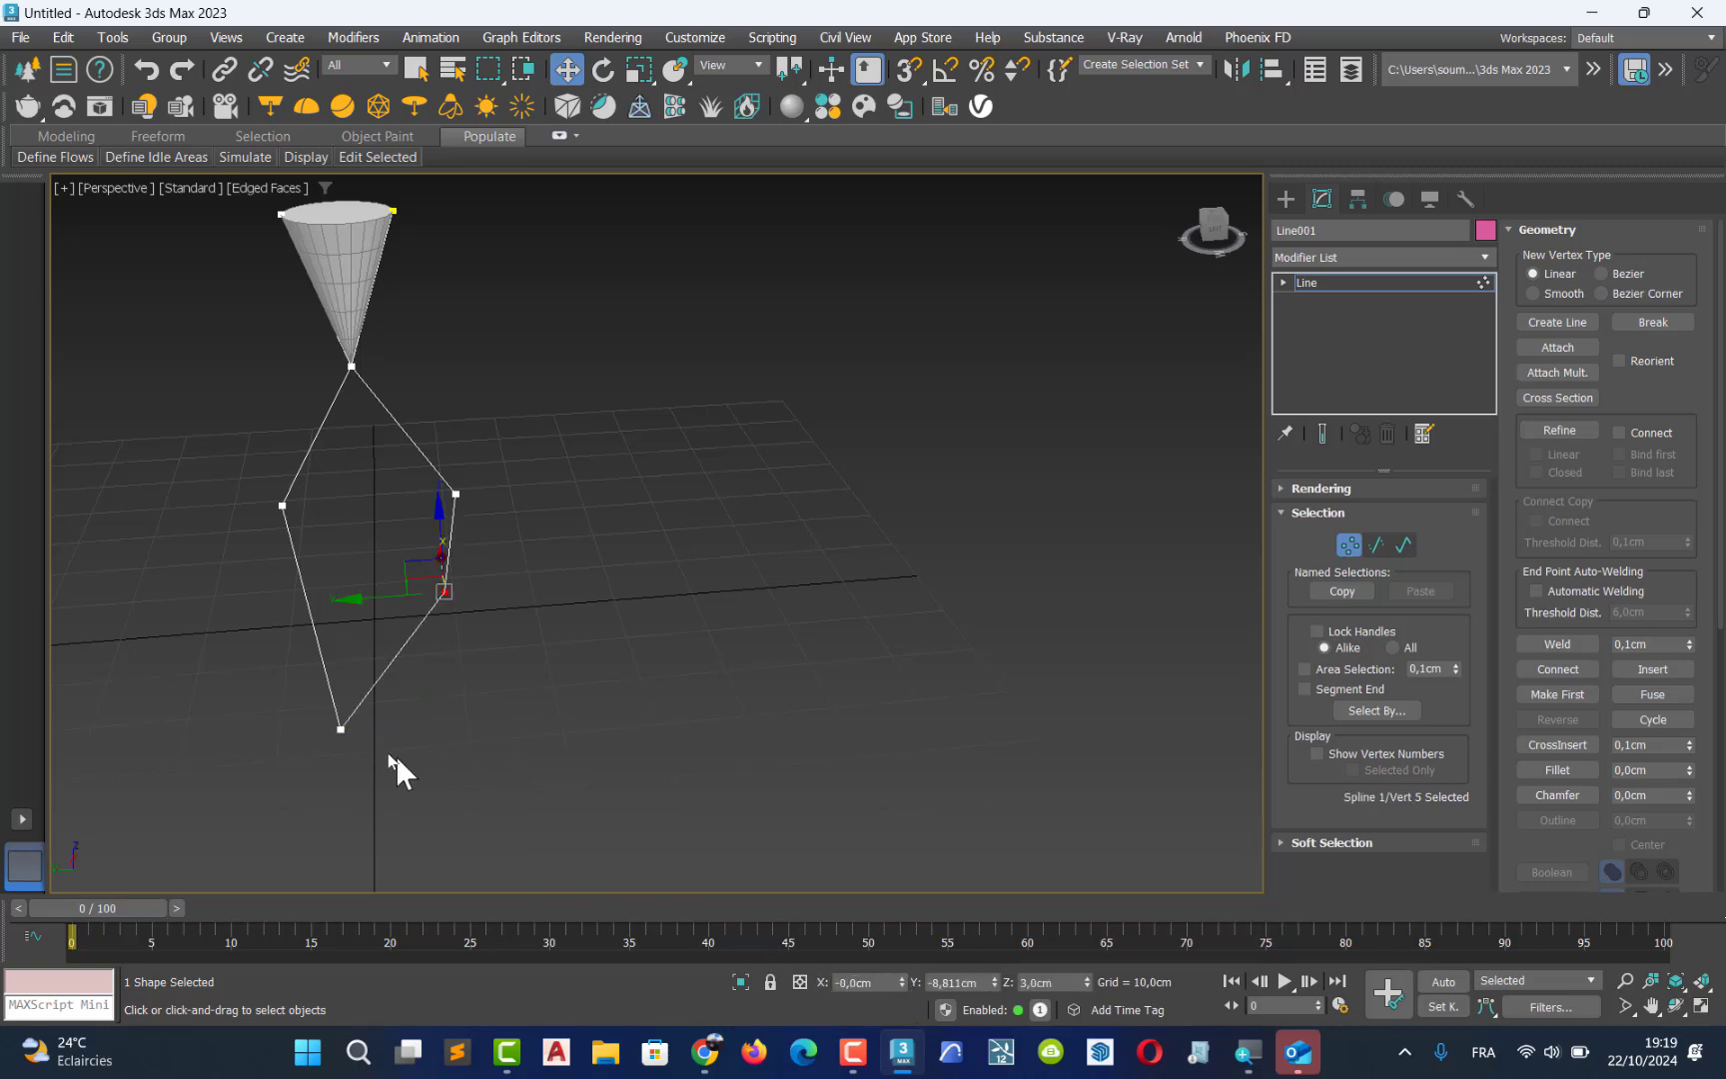
left_click(340, 728)
right_click(903, 981)
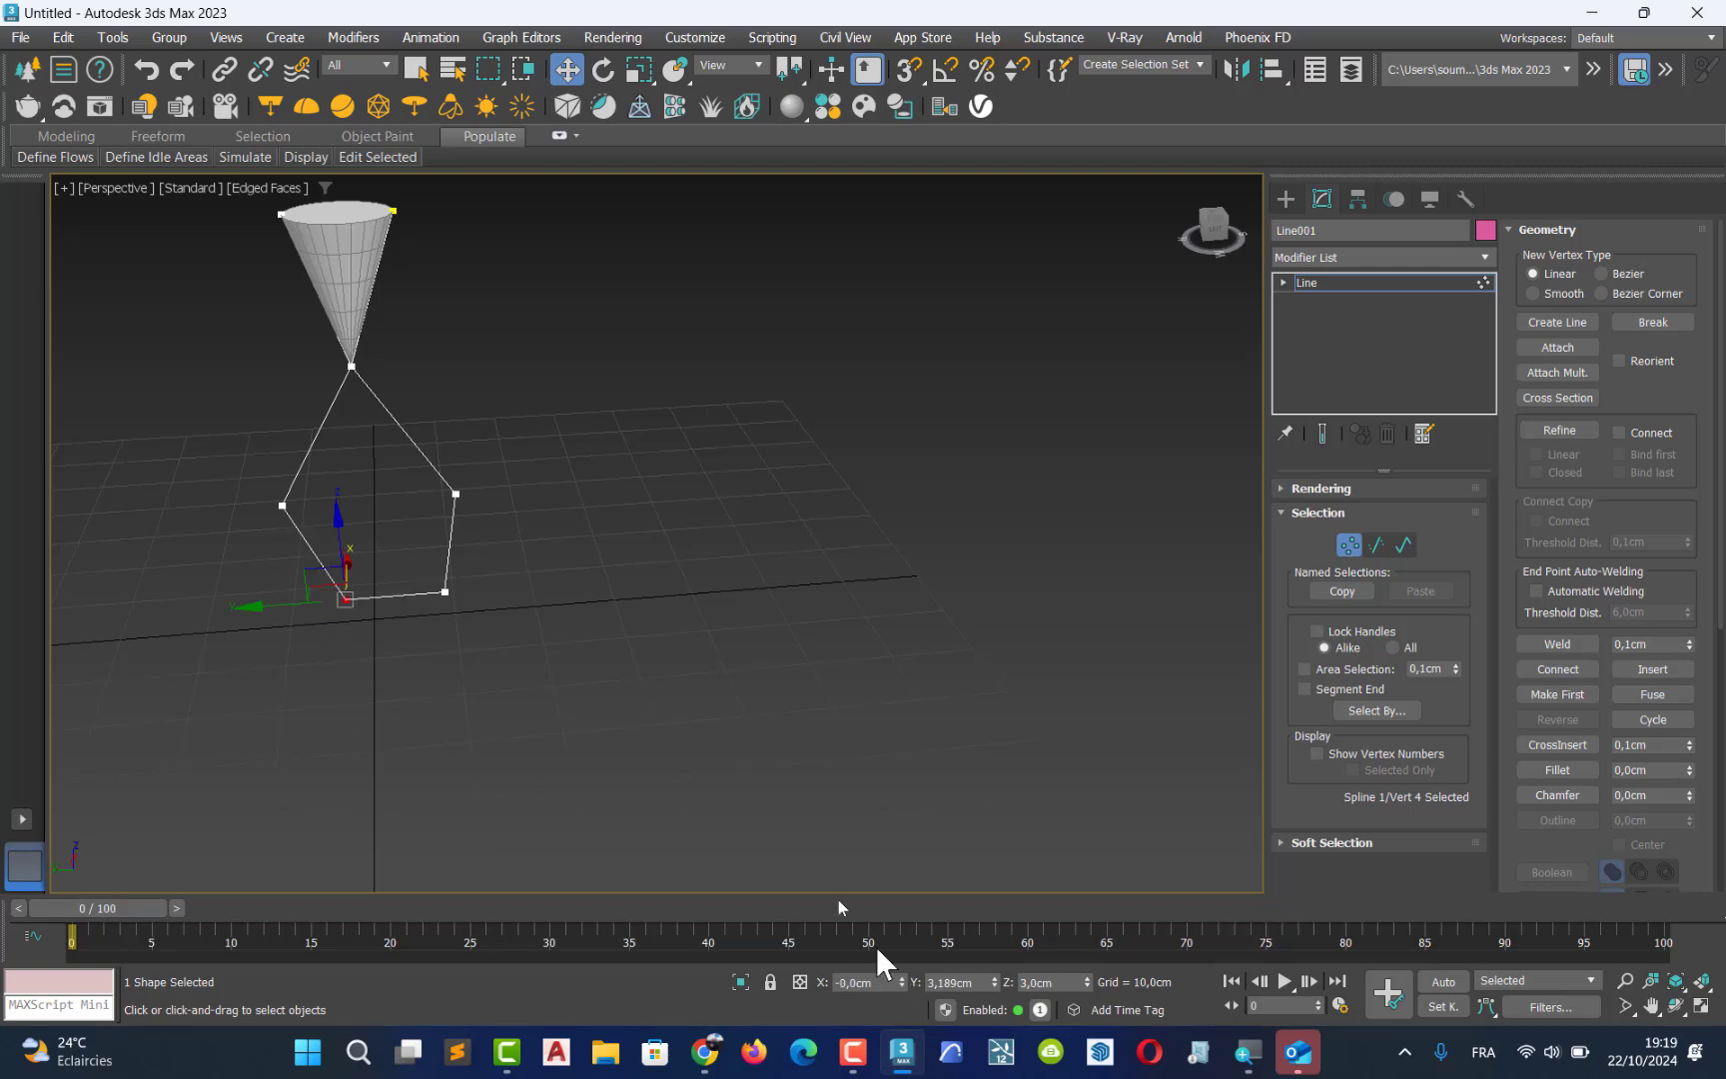
left_click(457, 495)
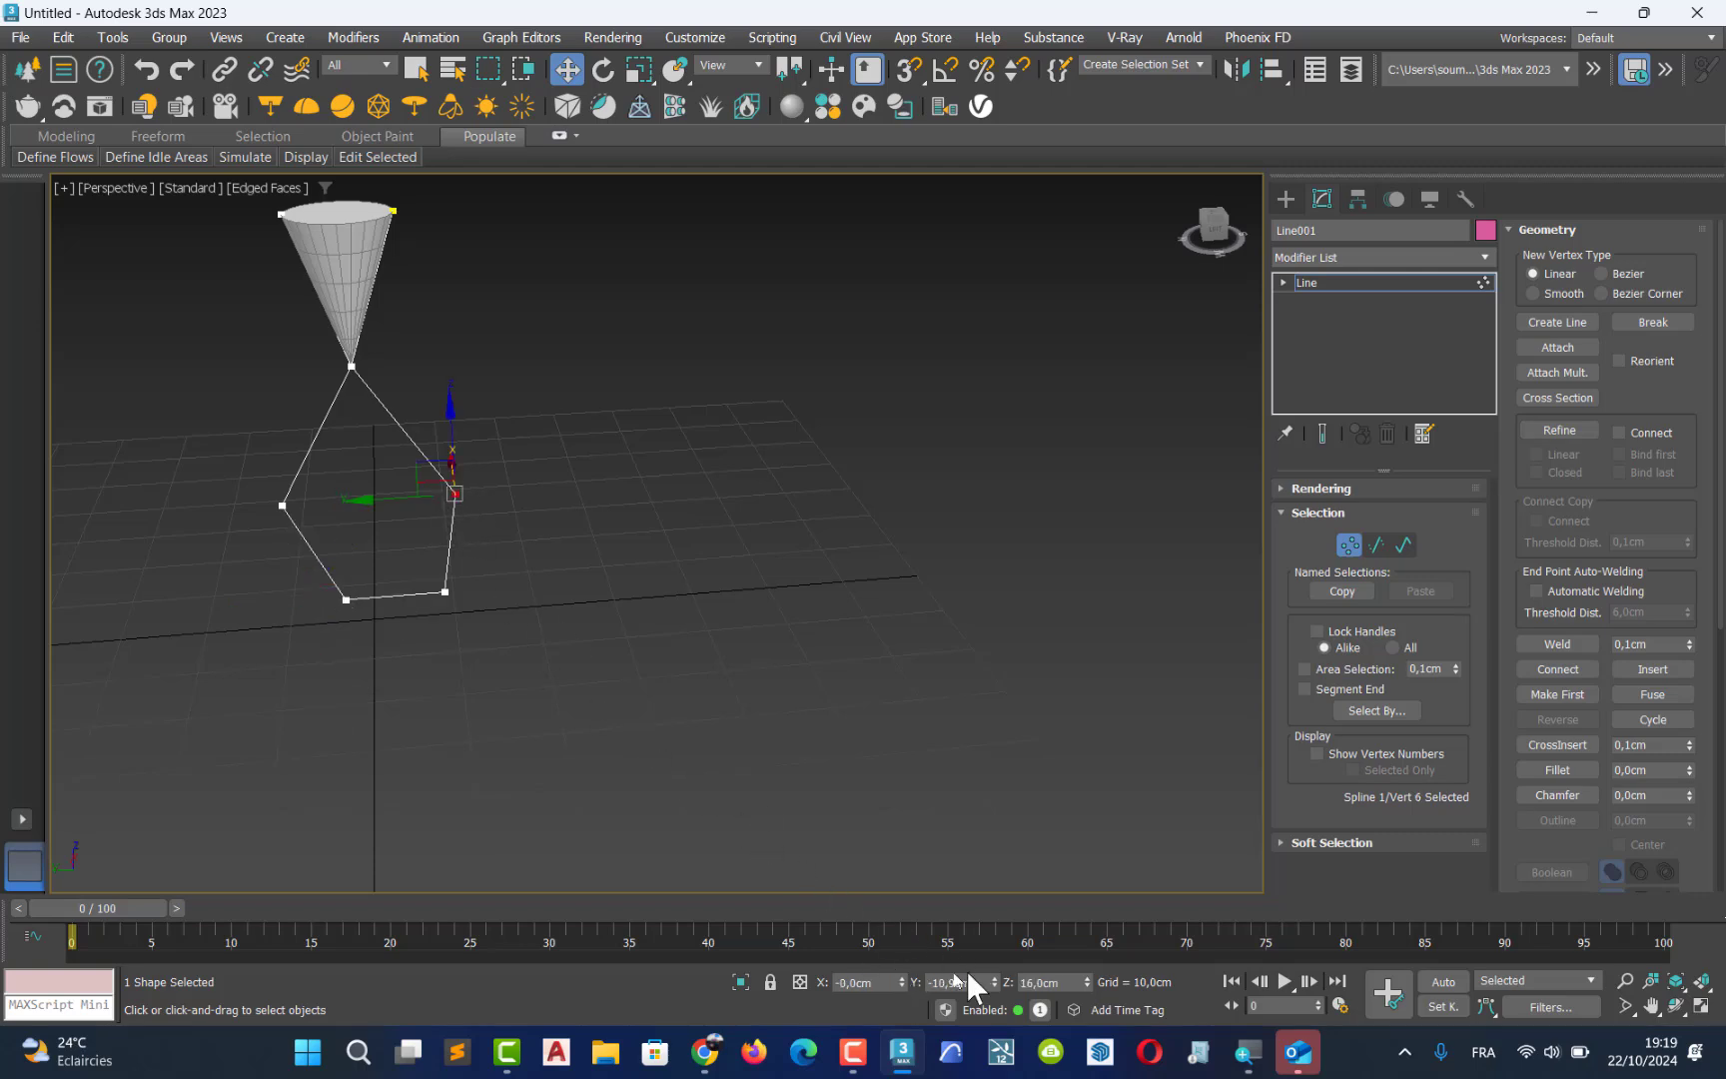
Fillet the two bottom vertices freehand with a small rounding
left_click_drag(252, 451, 494, 586)
middle_click_drag(494, 586, 539, 584, "alt")
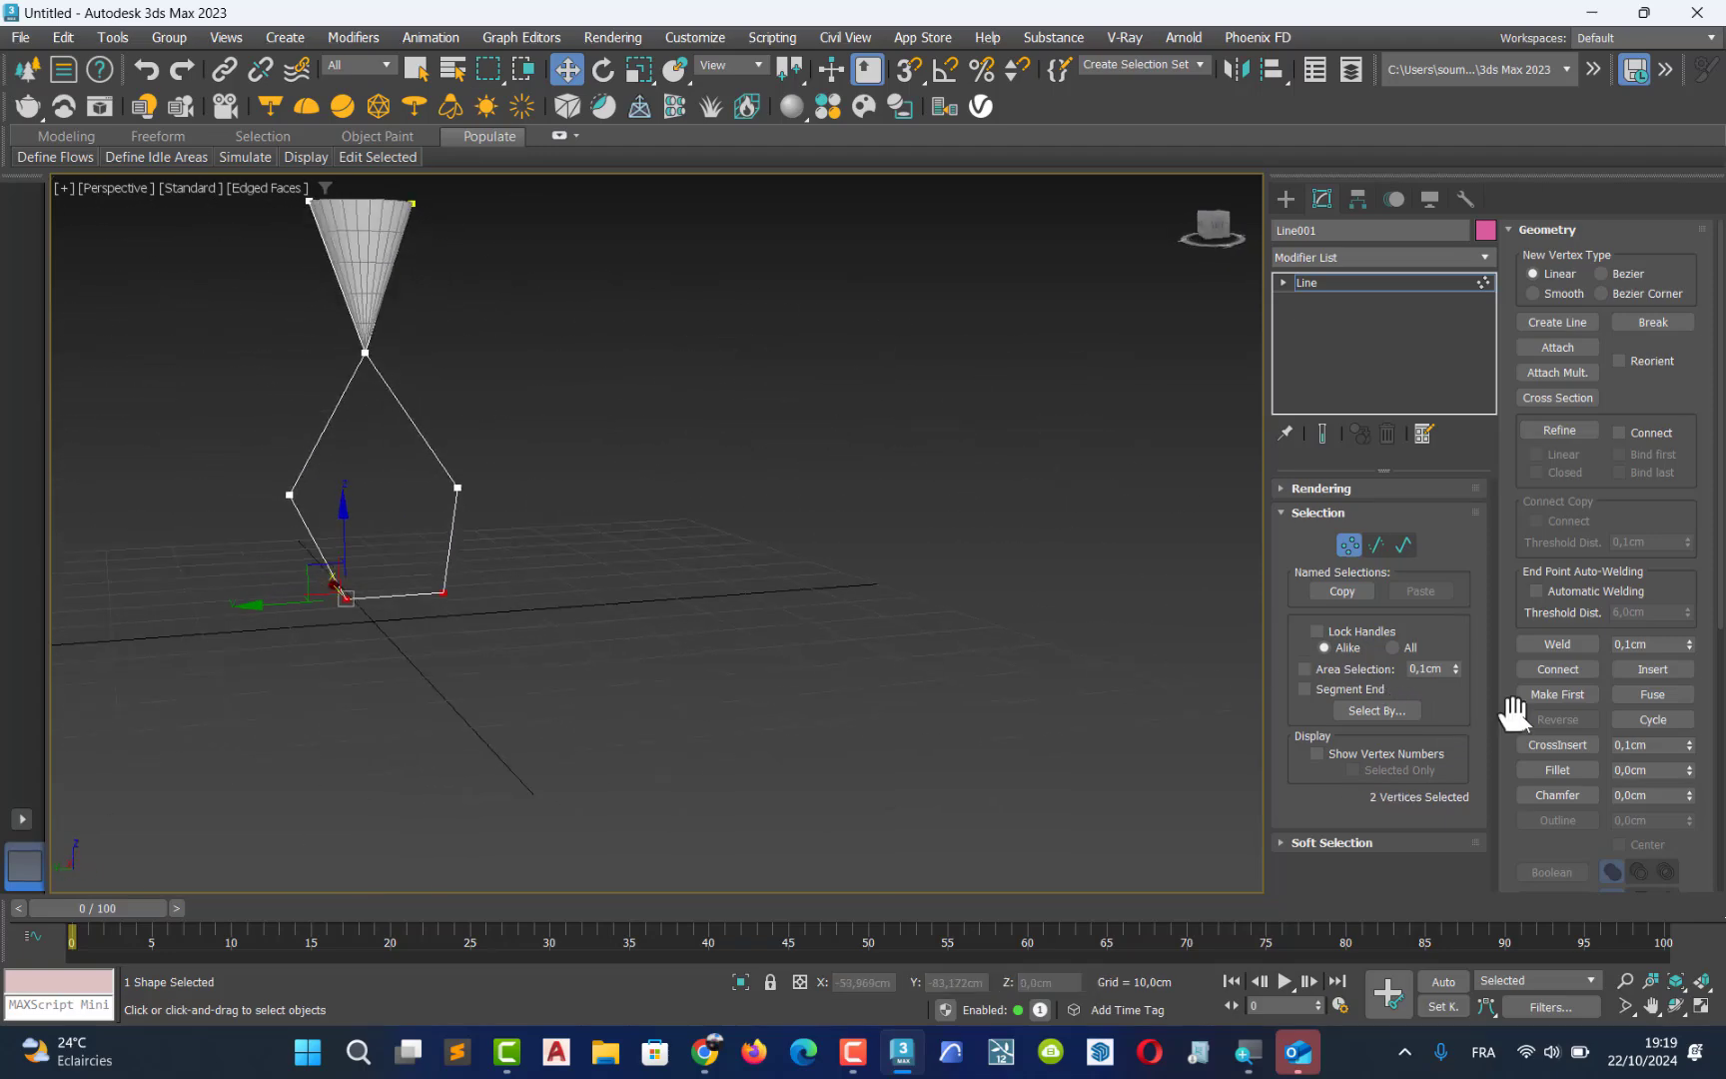
left_click(1581, 766)
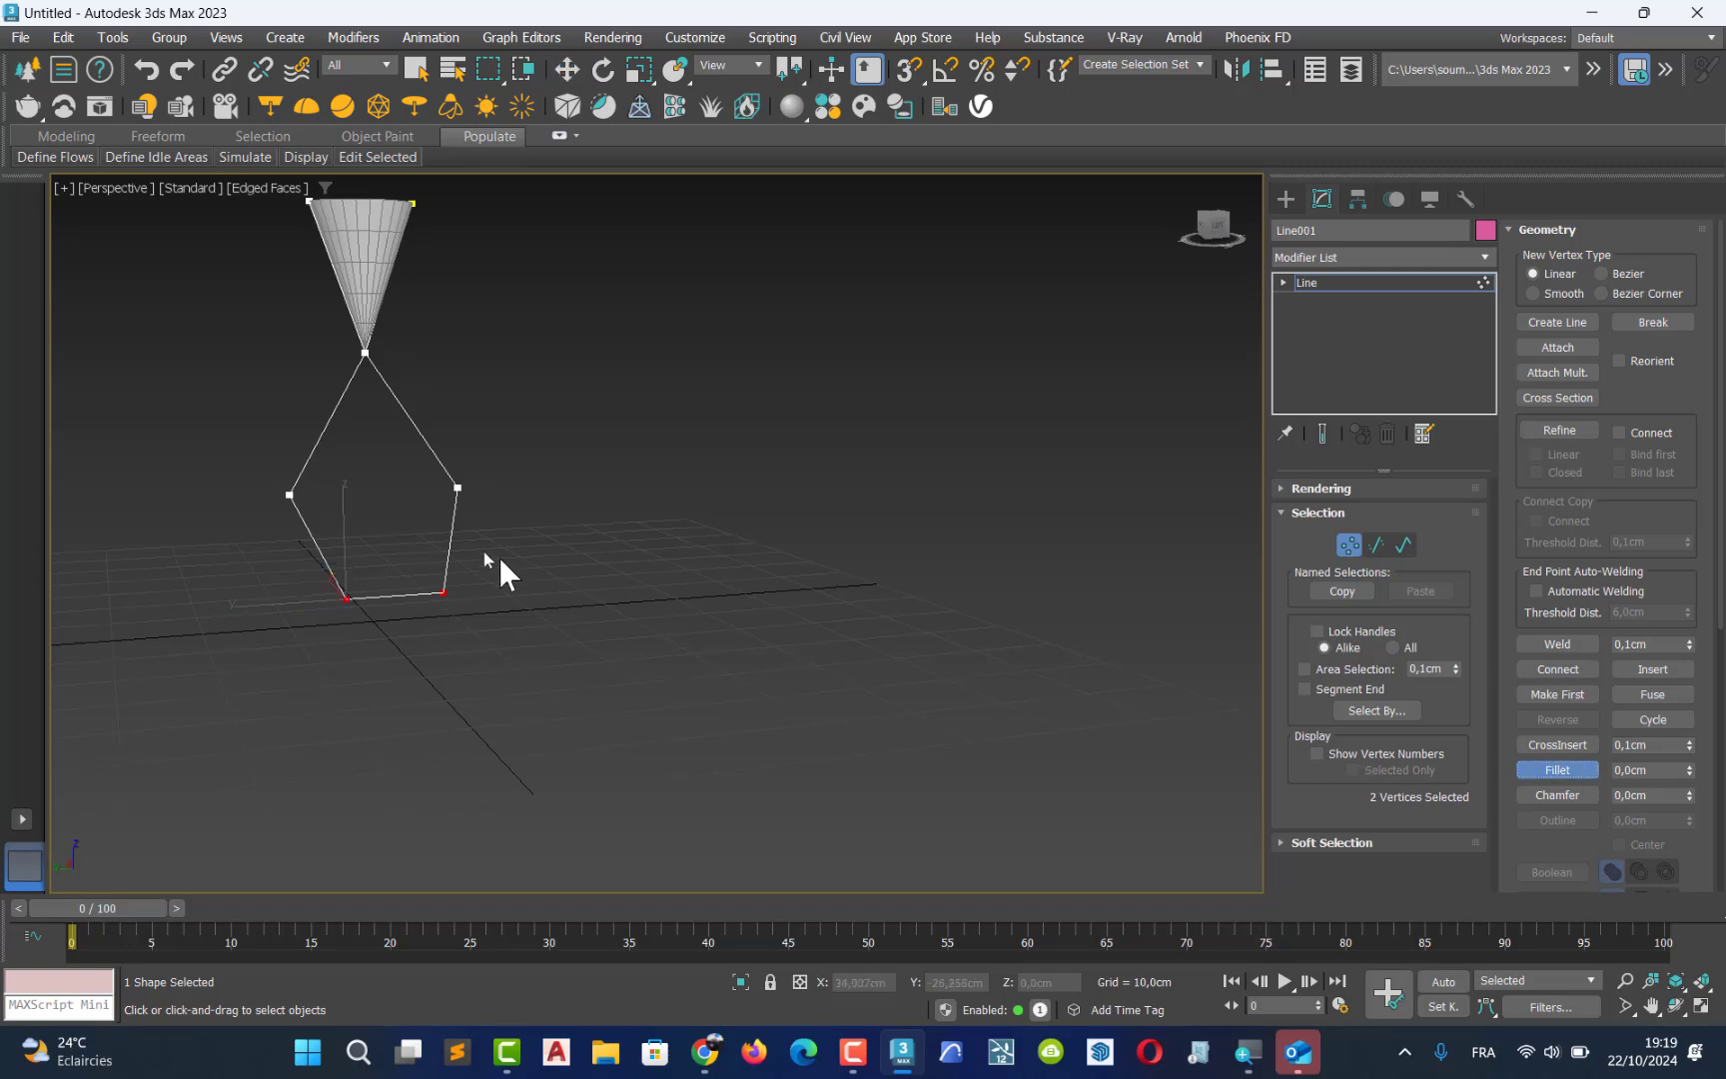
left_click_drag(442, 589, 406, 568)
Fillet the two side-bend vertices freehand with a large rounding so the sides curve smoothly
left_click_drag(214, 465, 460, 457)
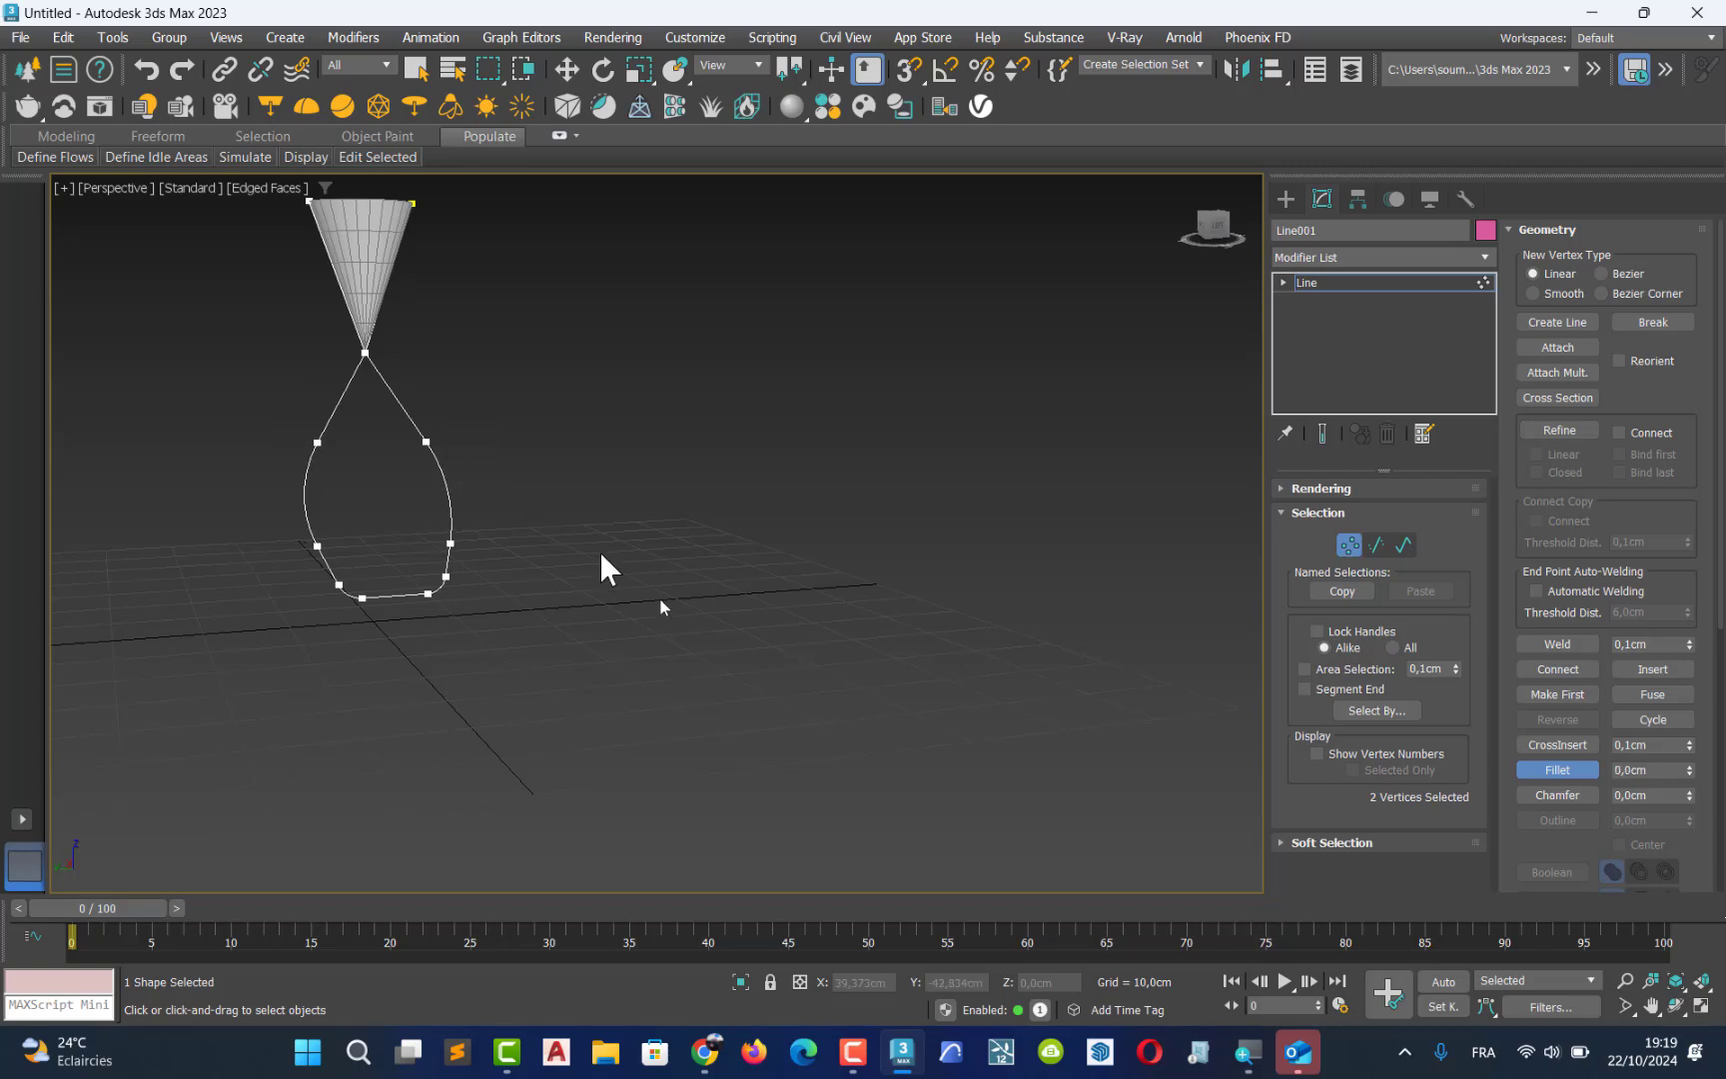
left_click(1566, 768)
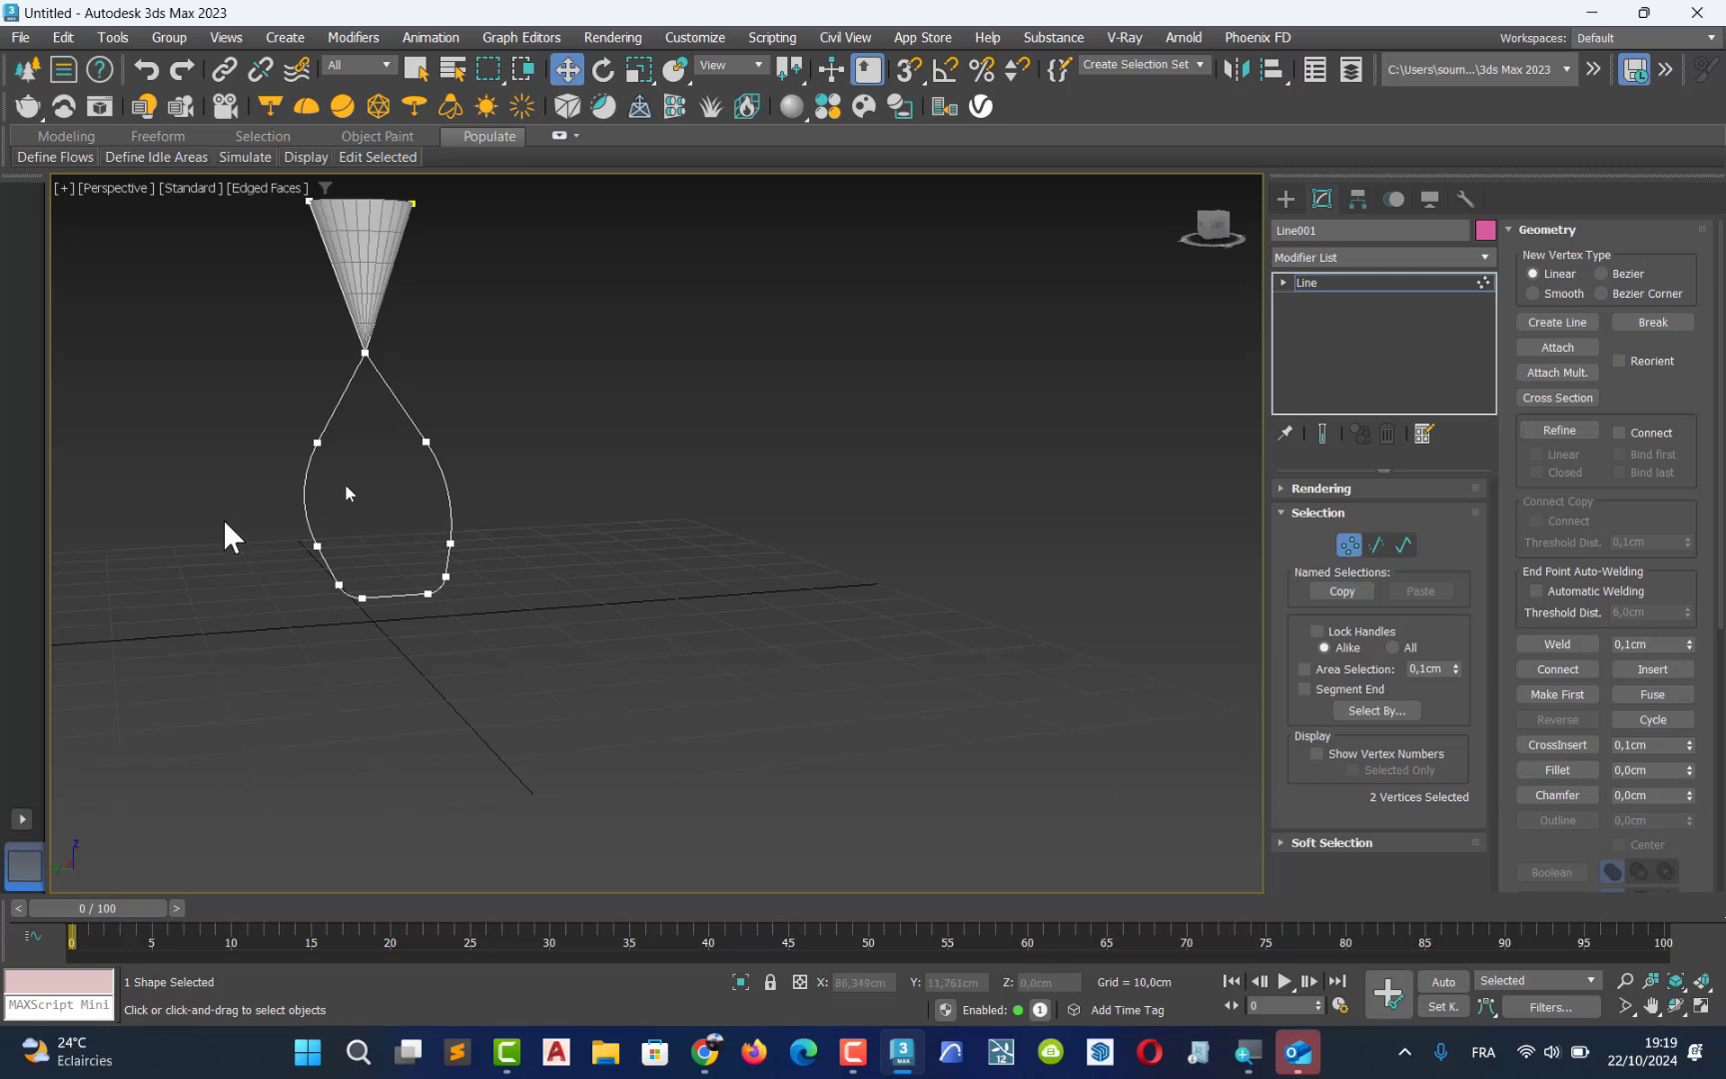
middle_click_drag(404, 477, 435, 582)
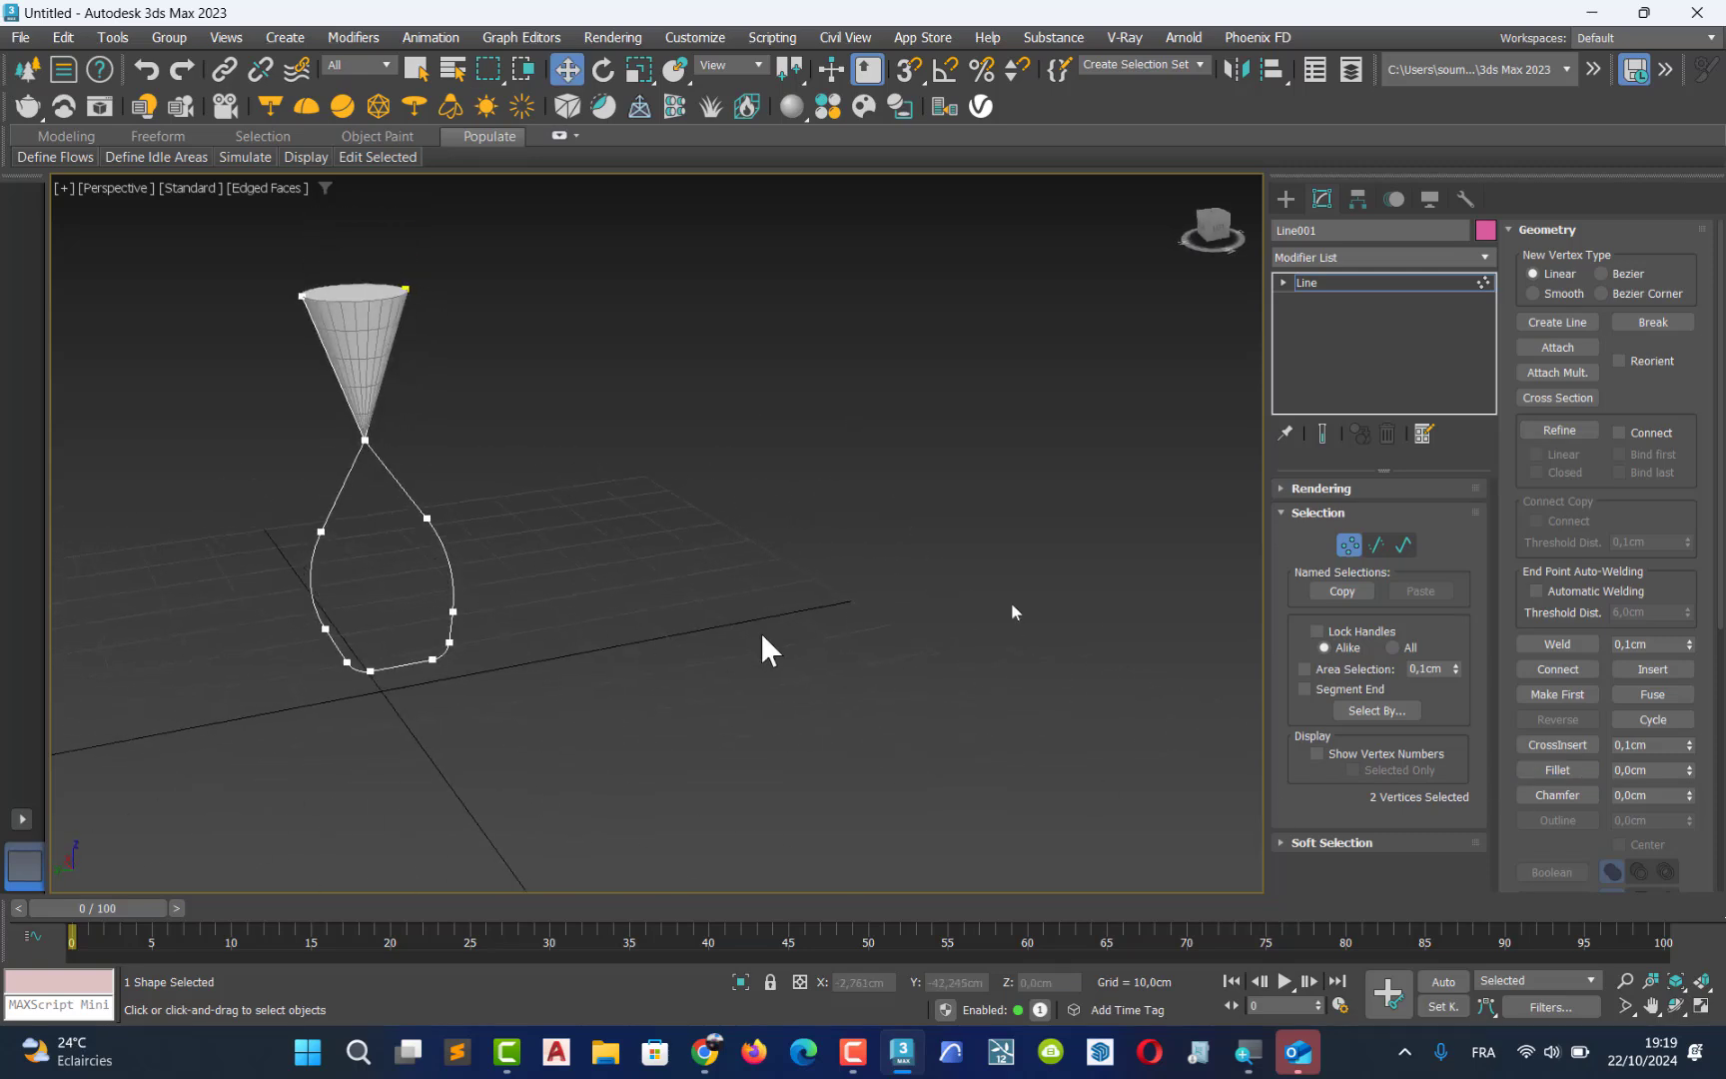
Leave vertex editing and make the line spline display as solid geometry in both the renderer and the viewport
left_click(1350, 545)
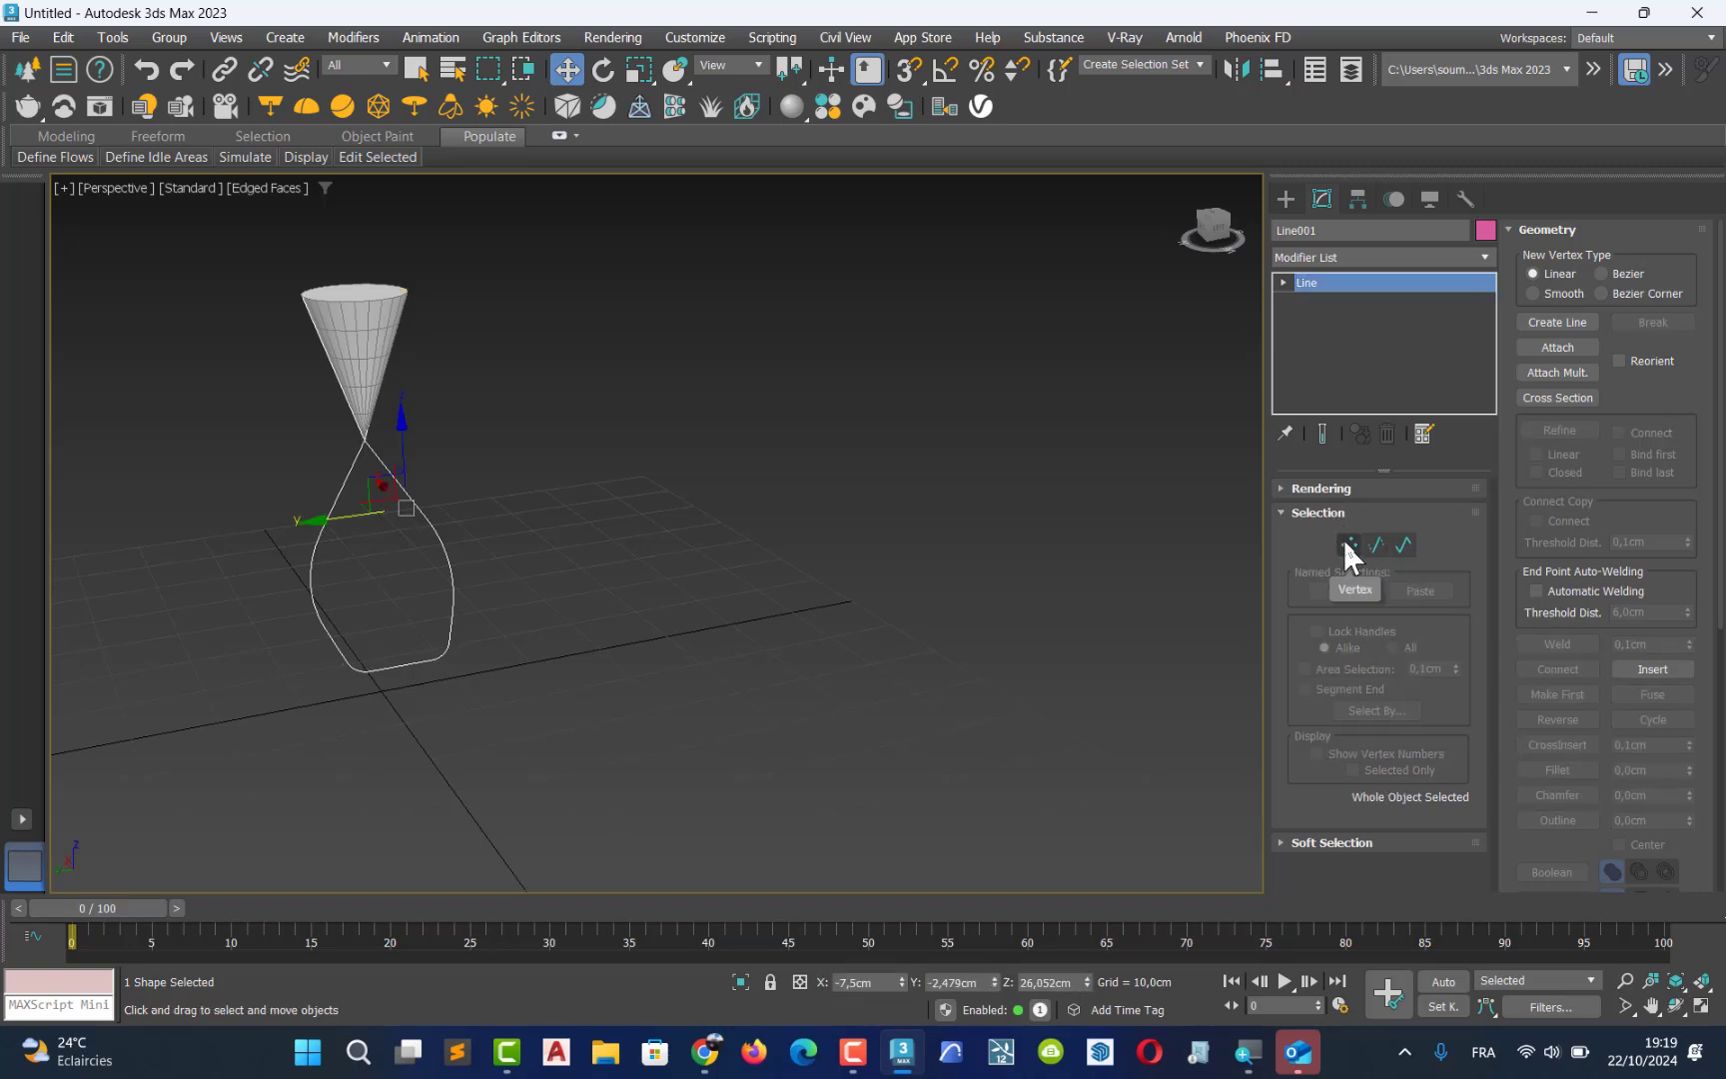
left_click(1275, 487)
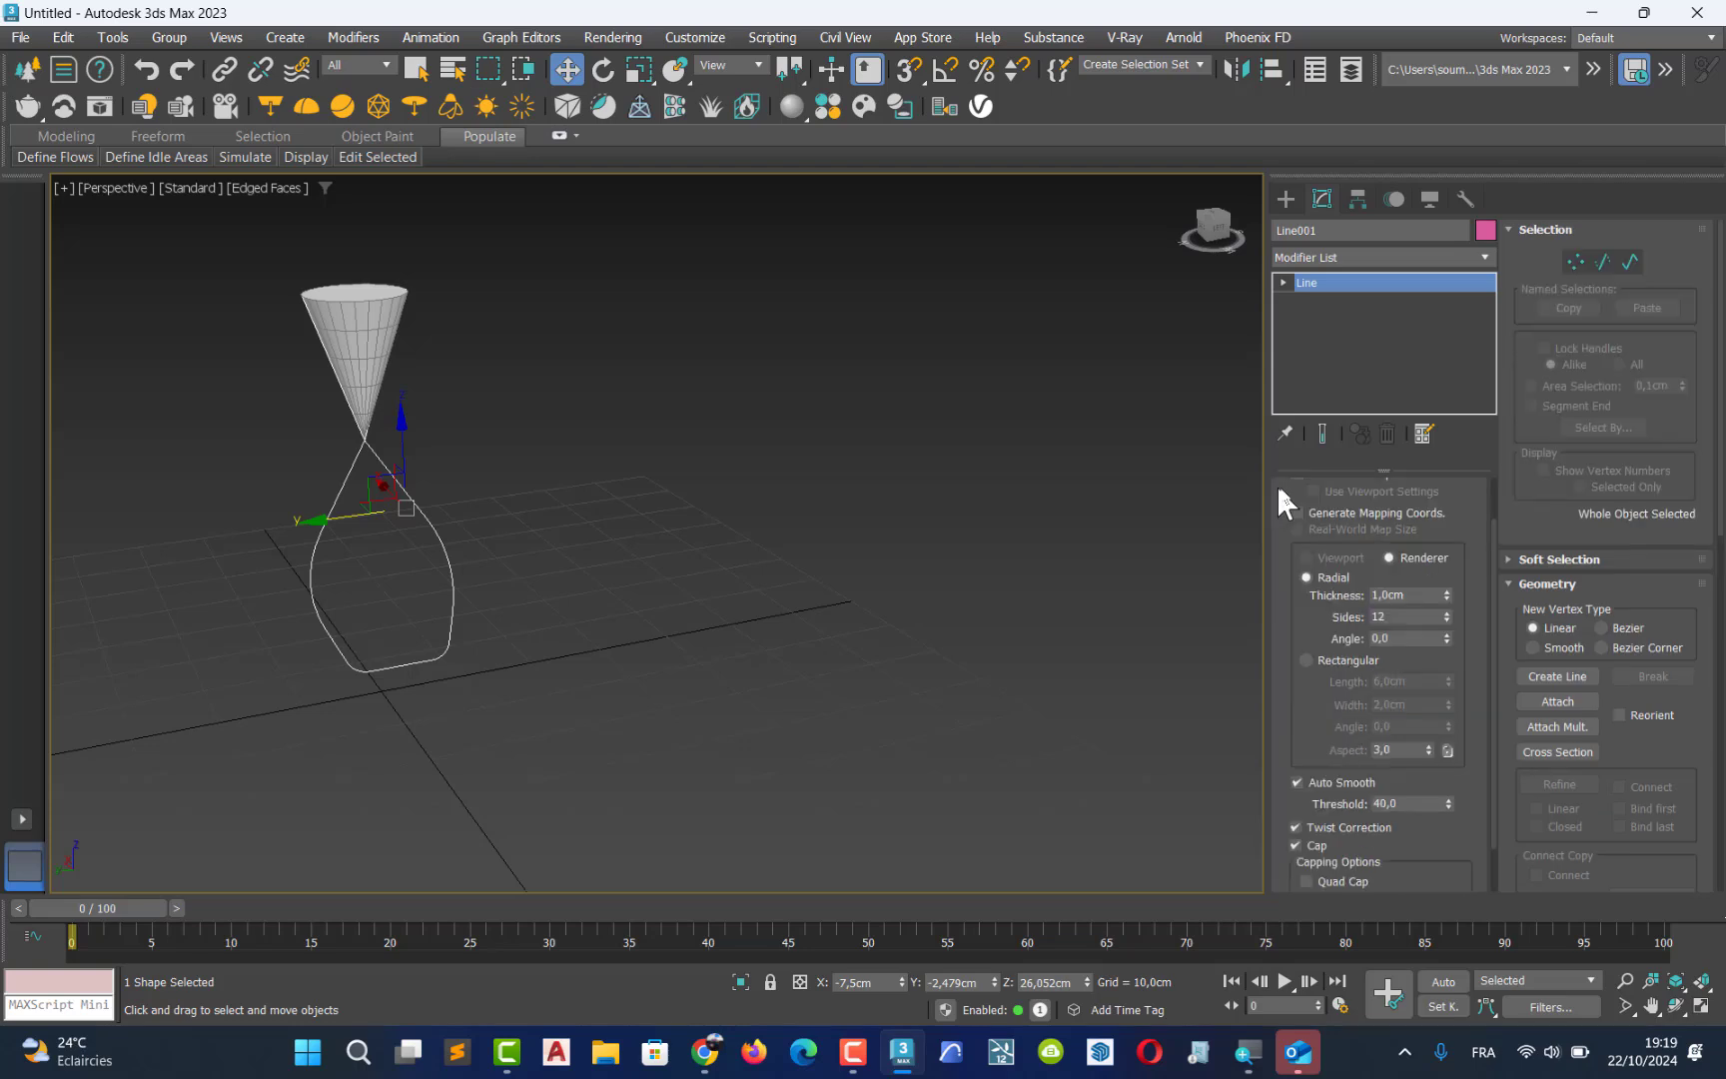
scroll(1356, 557, "up", 2)
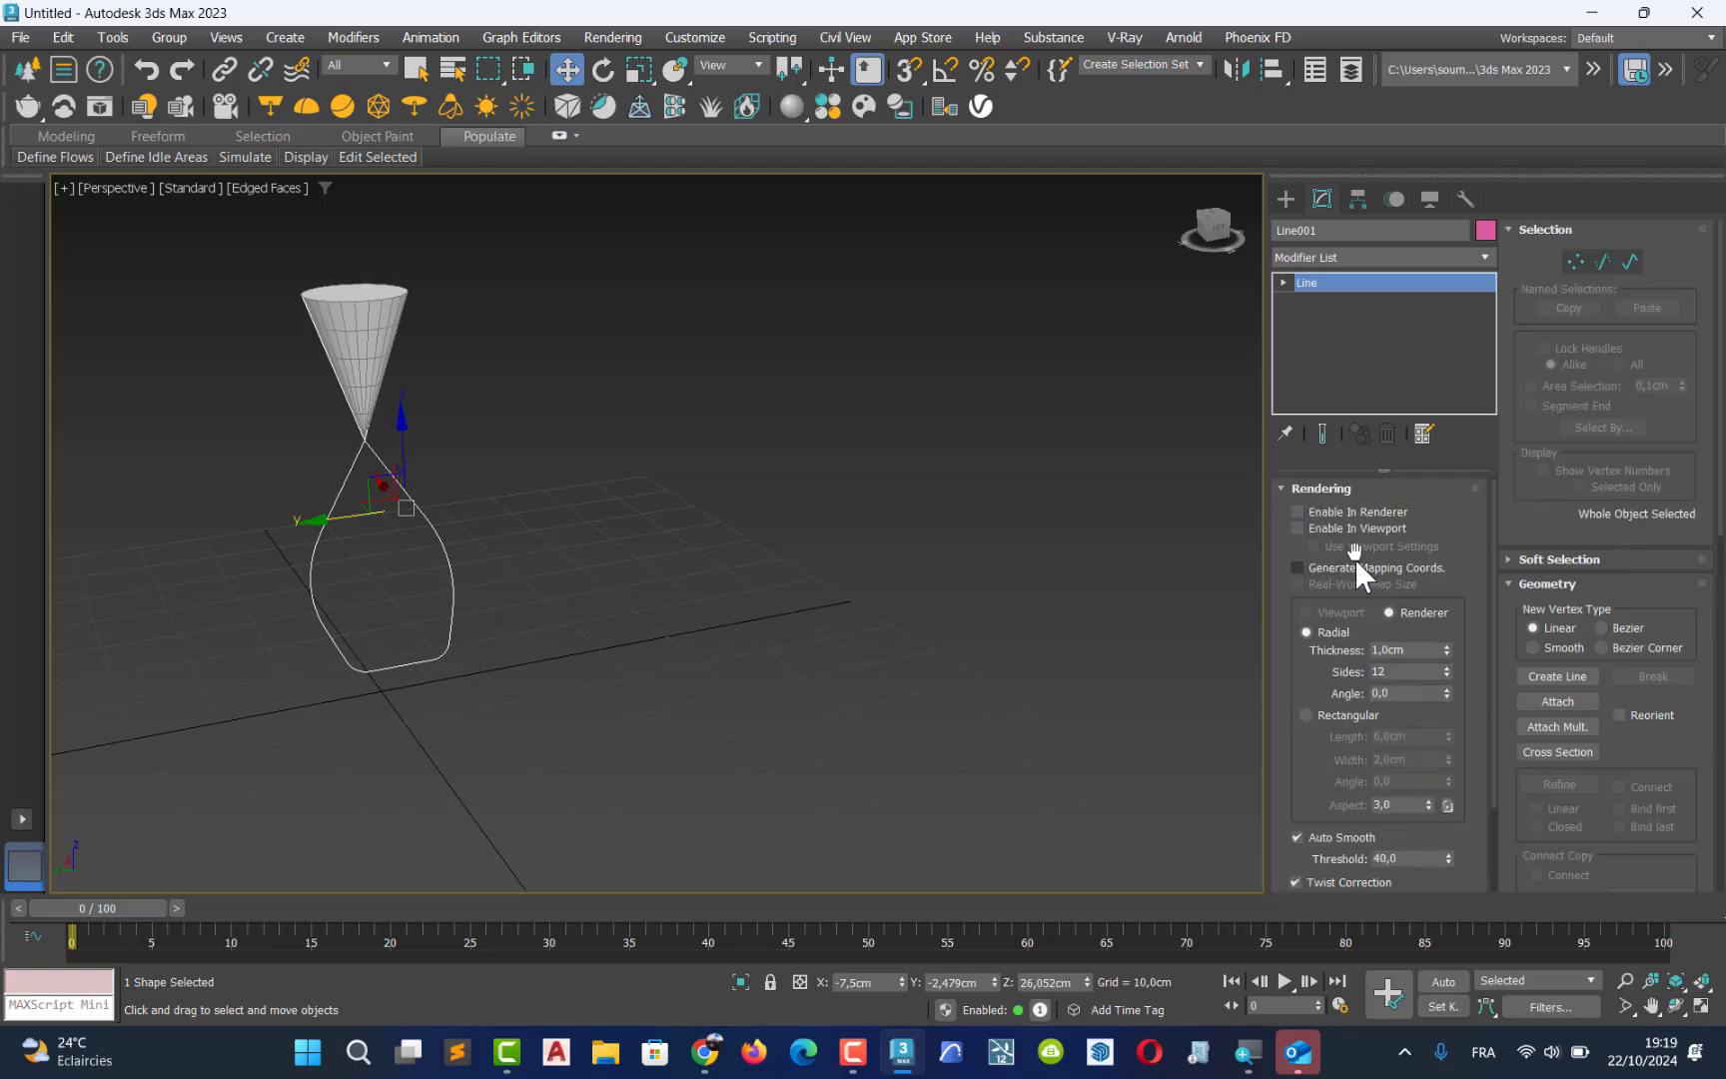
left_click(1297, 527)
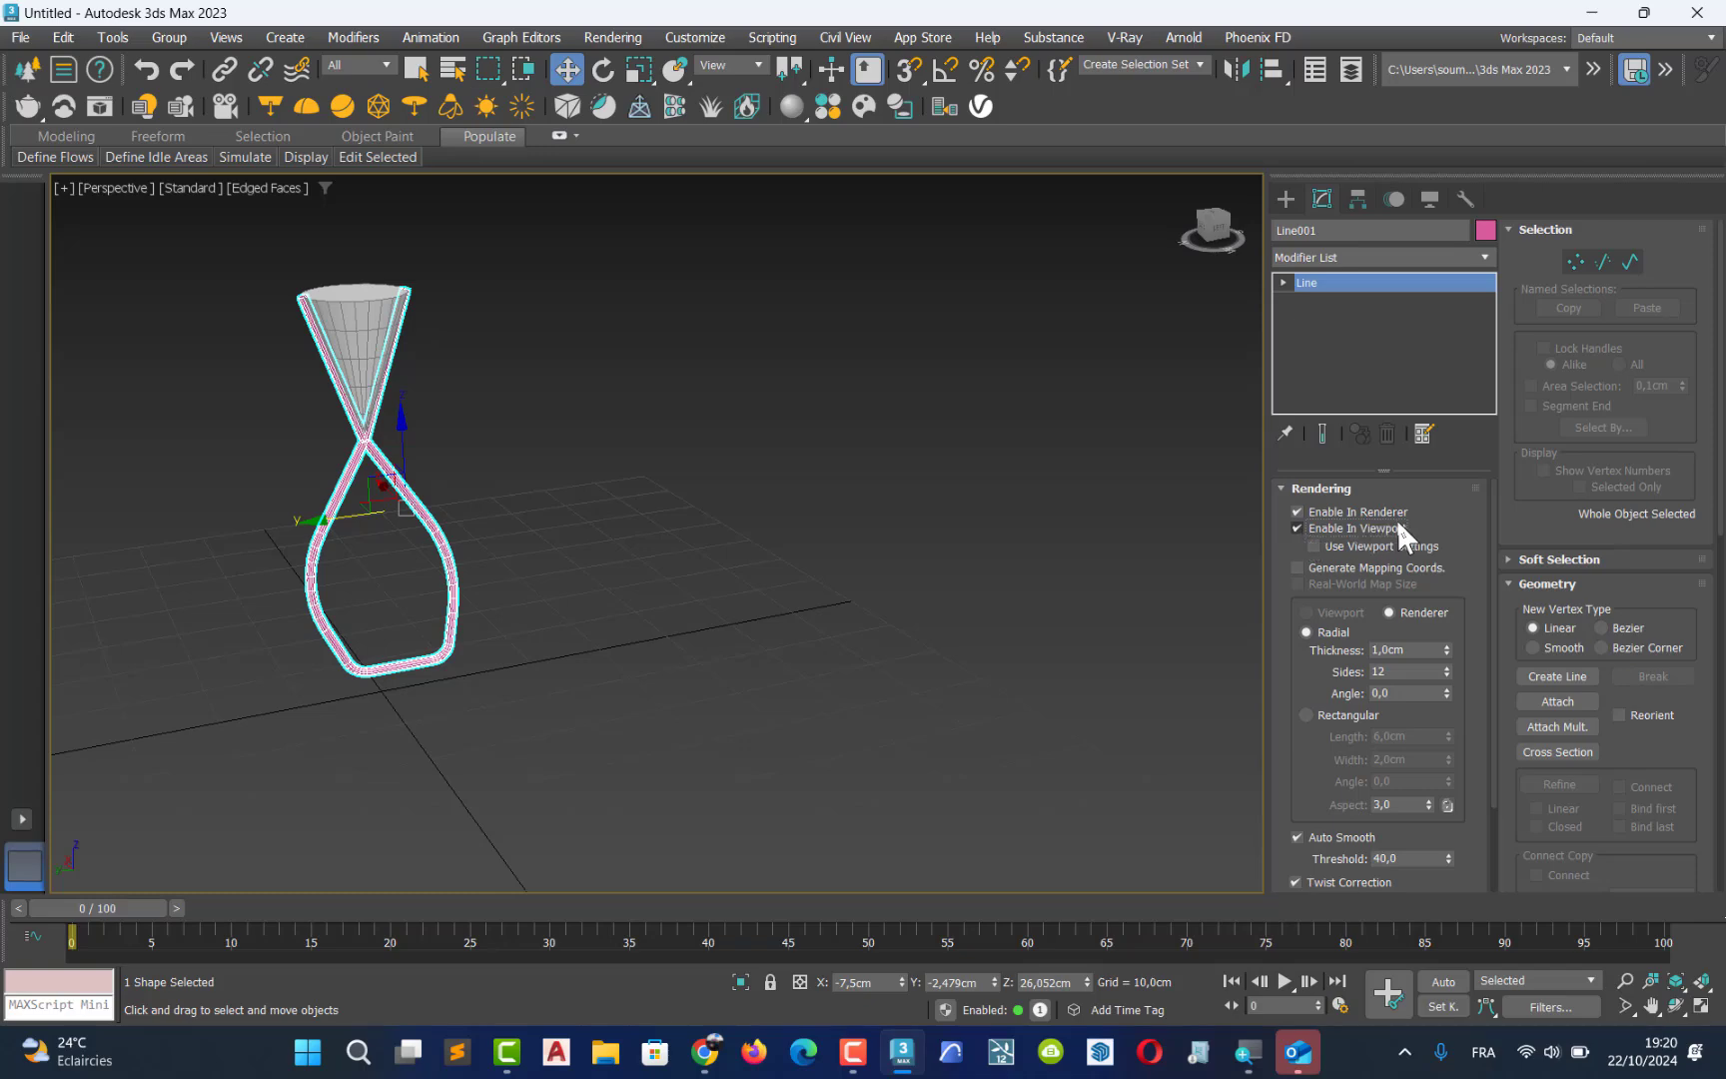
middle_click_drag(656, 548, 343, 428, "alt")
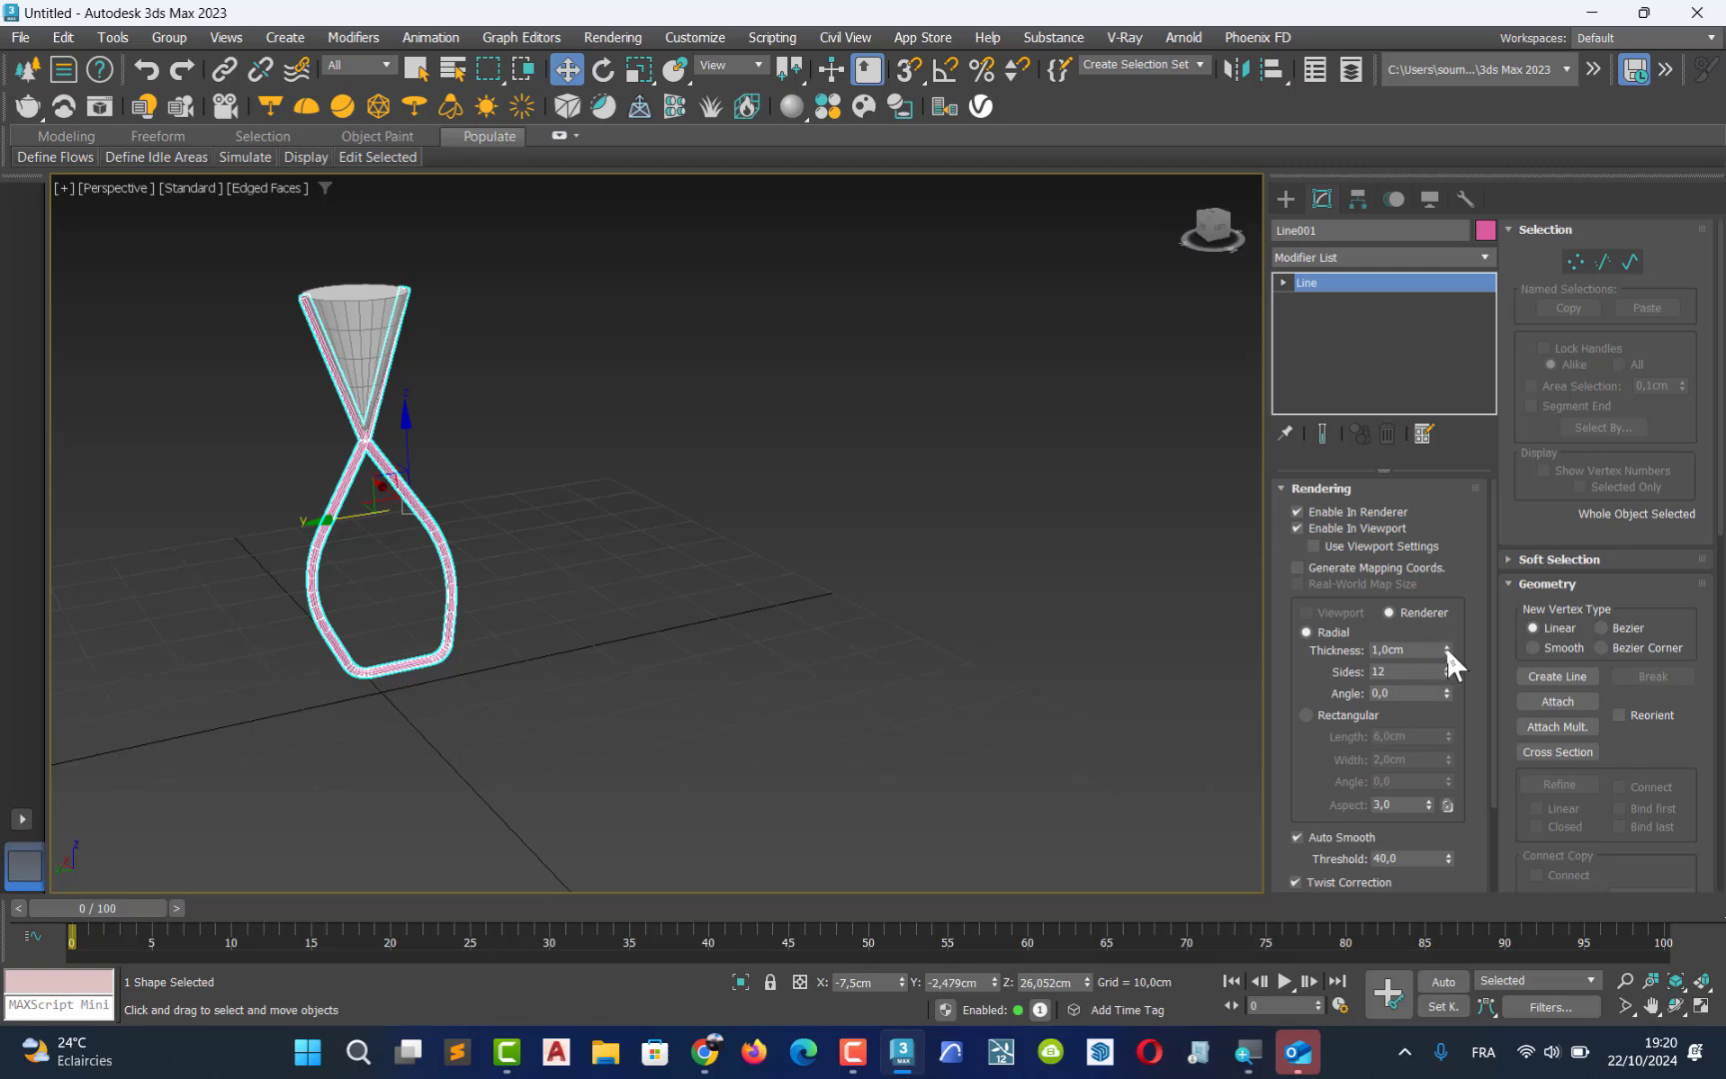
Set the radial thickness of the line to 2.33 cm
left_click_drag(1447, 648, 1416, 528)
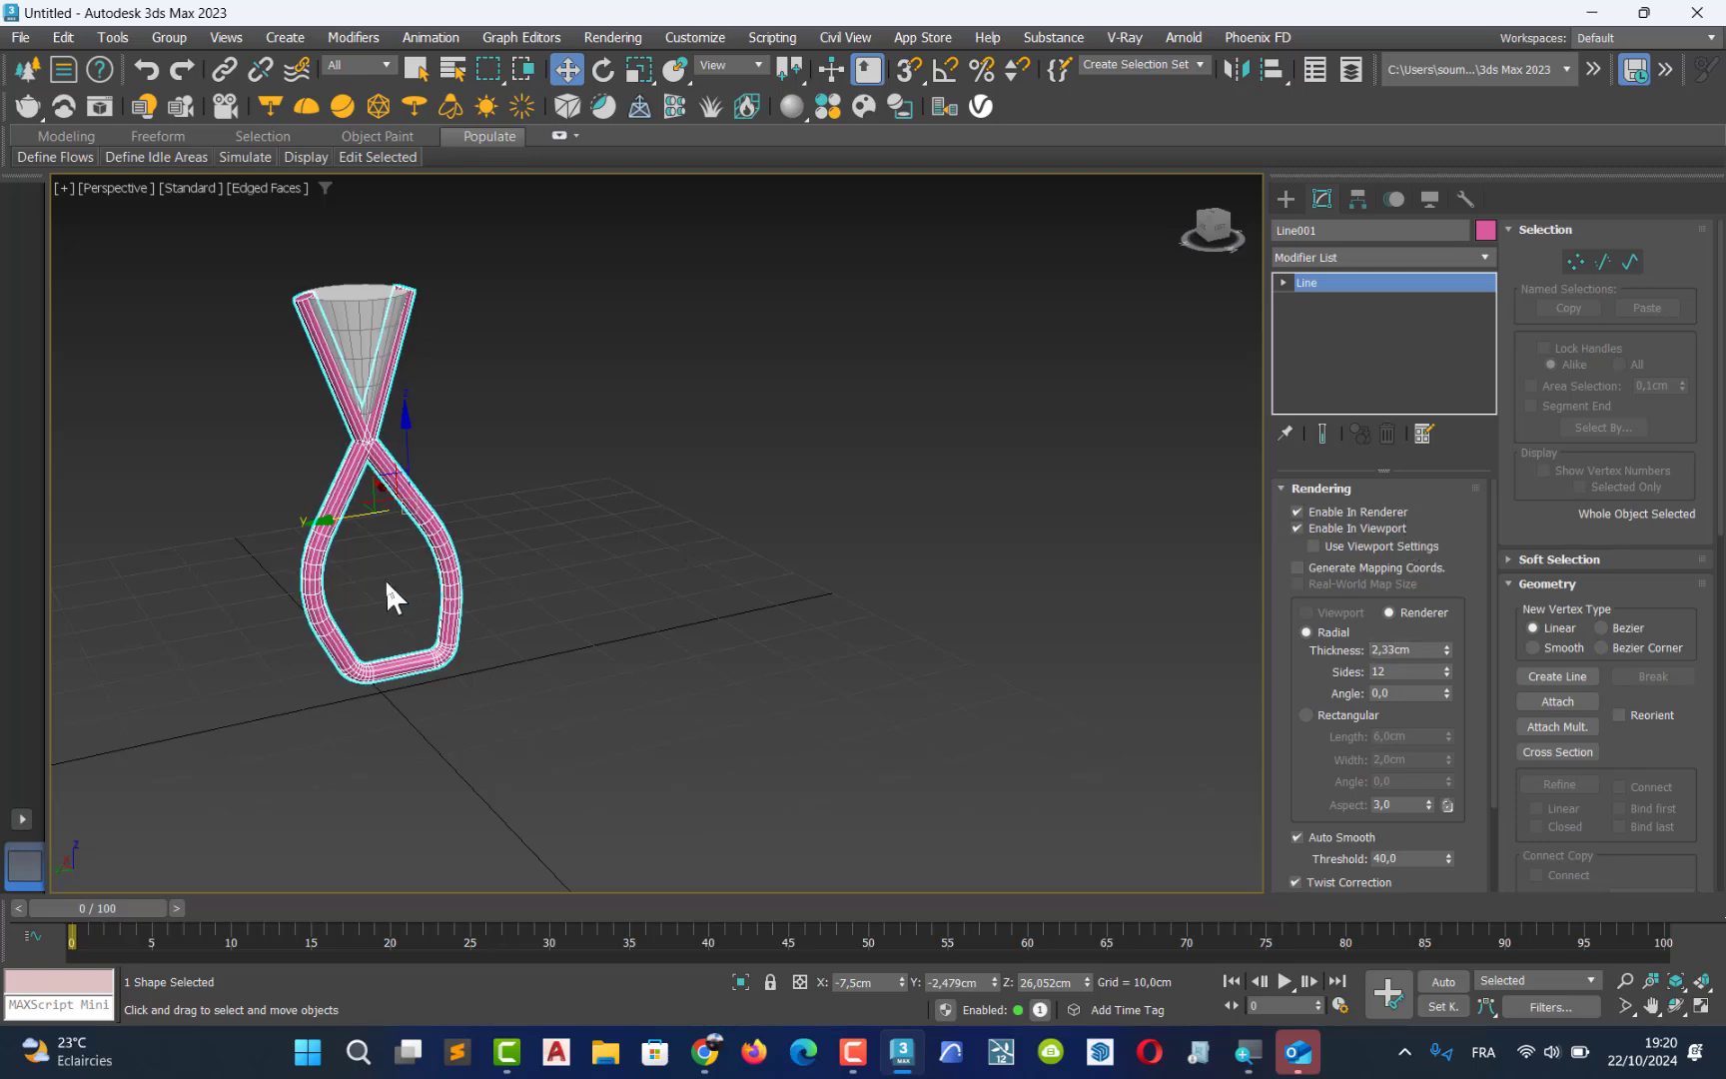
scroll(454, 593, "up", 3)
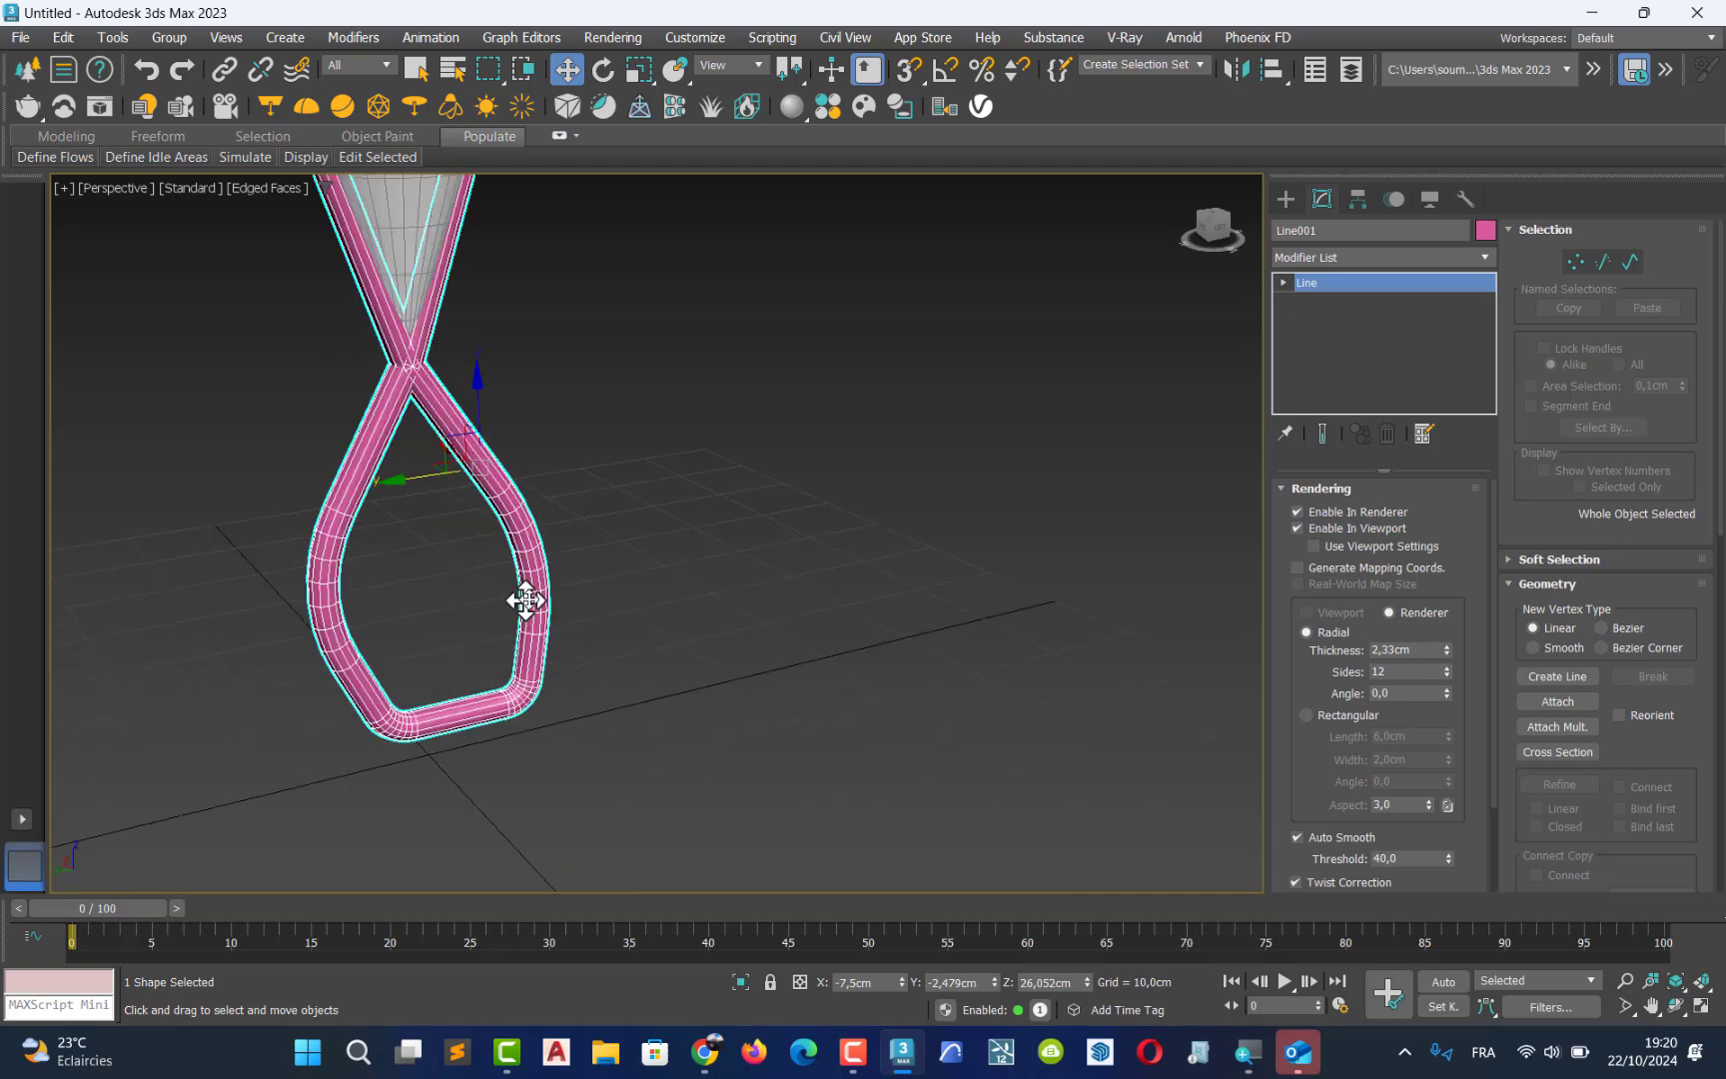
Apply a TurboSmooth modifier to the line and inspect how it shapes the upper ends around the cone
left_click(1485, 257)
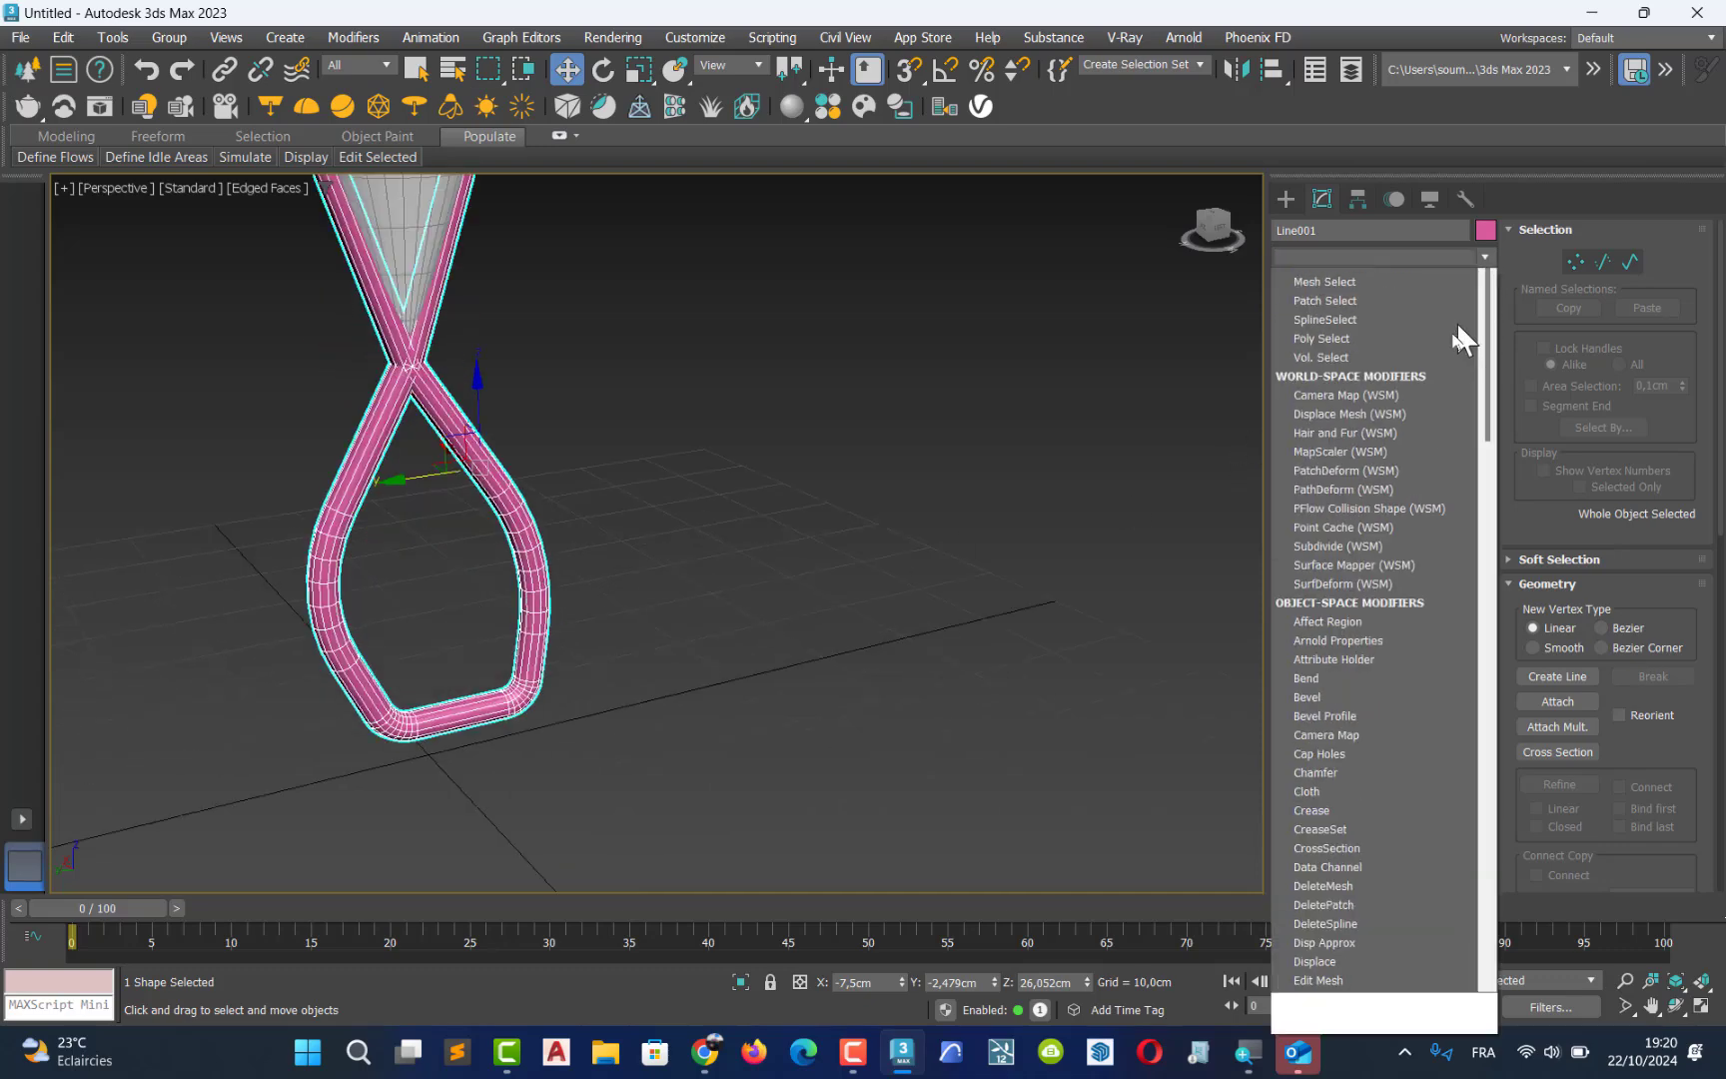
type("tu")
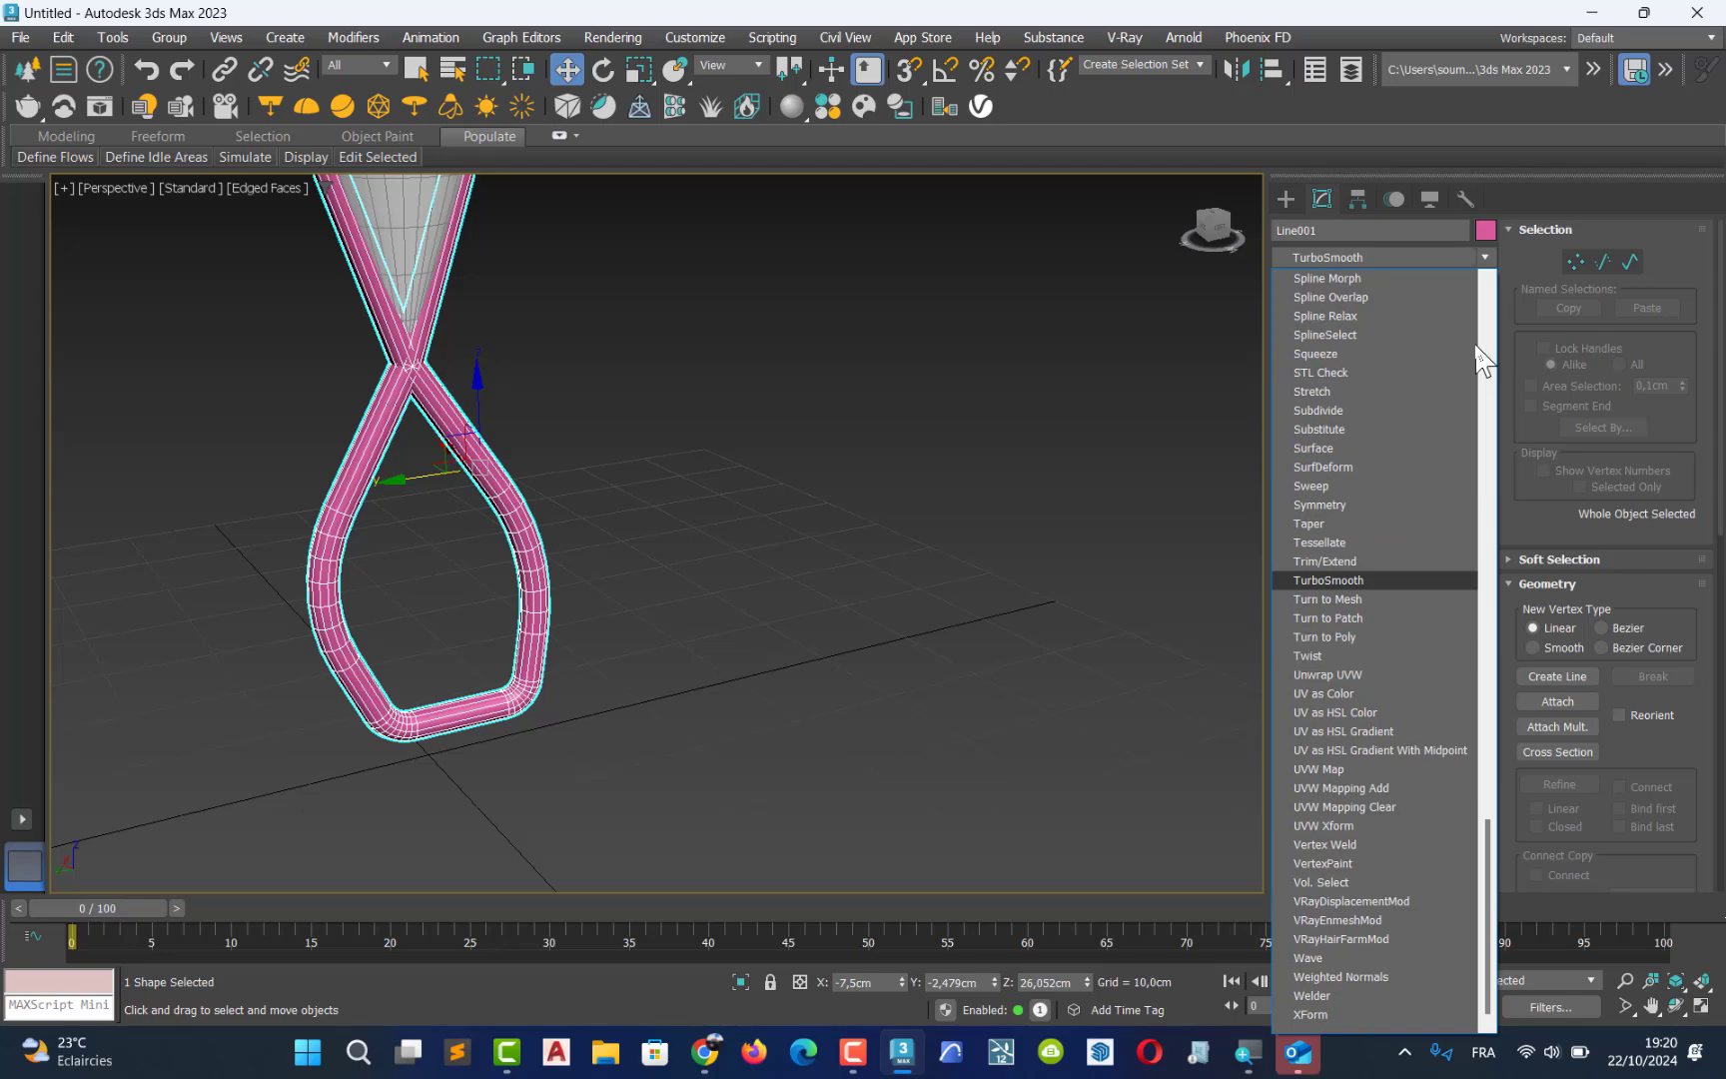
left_click(1374, 579)
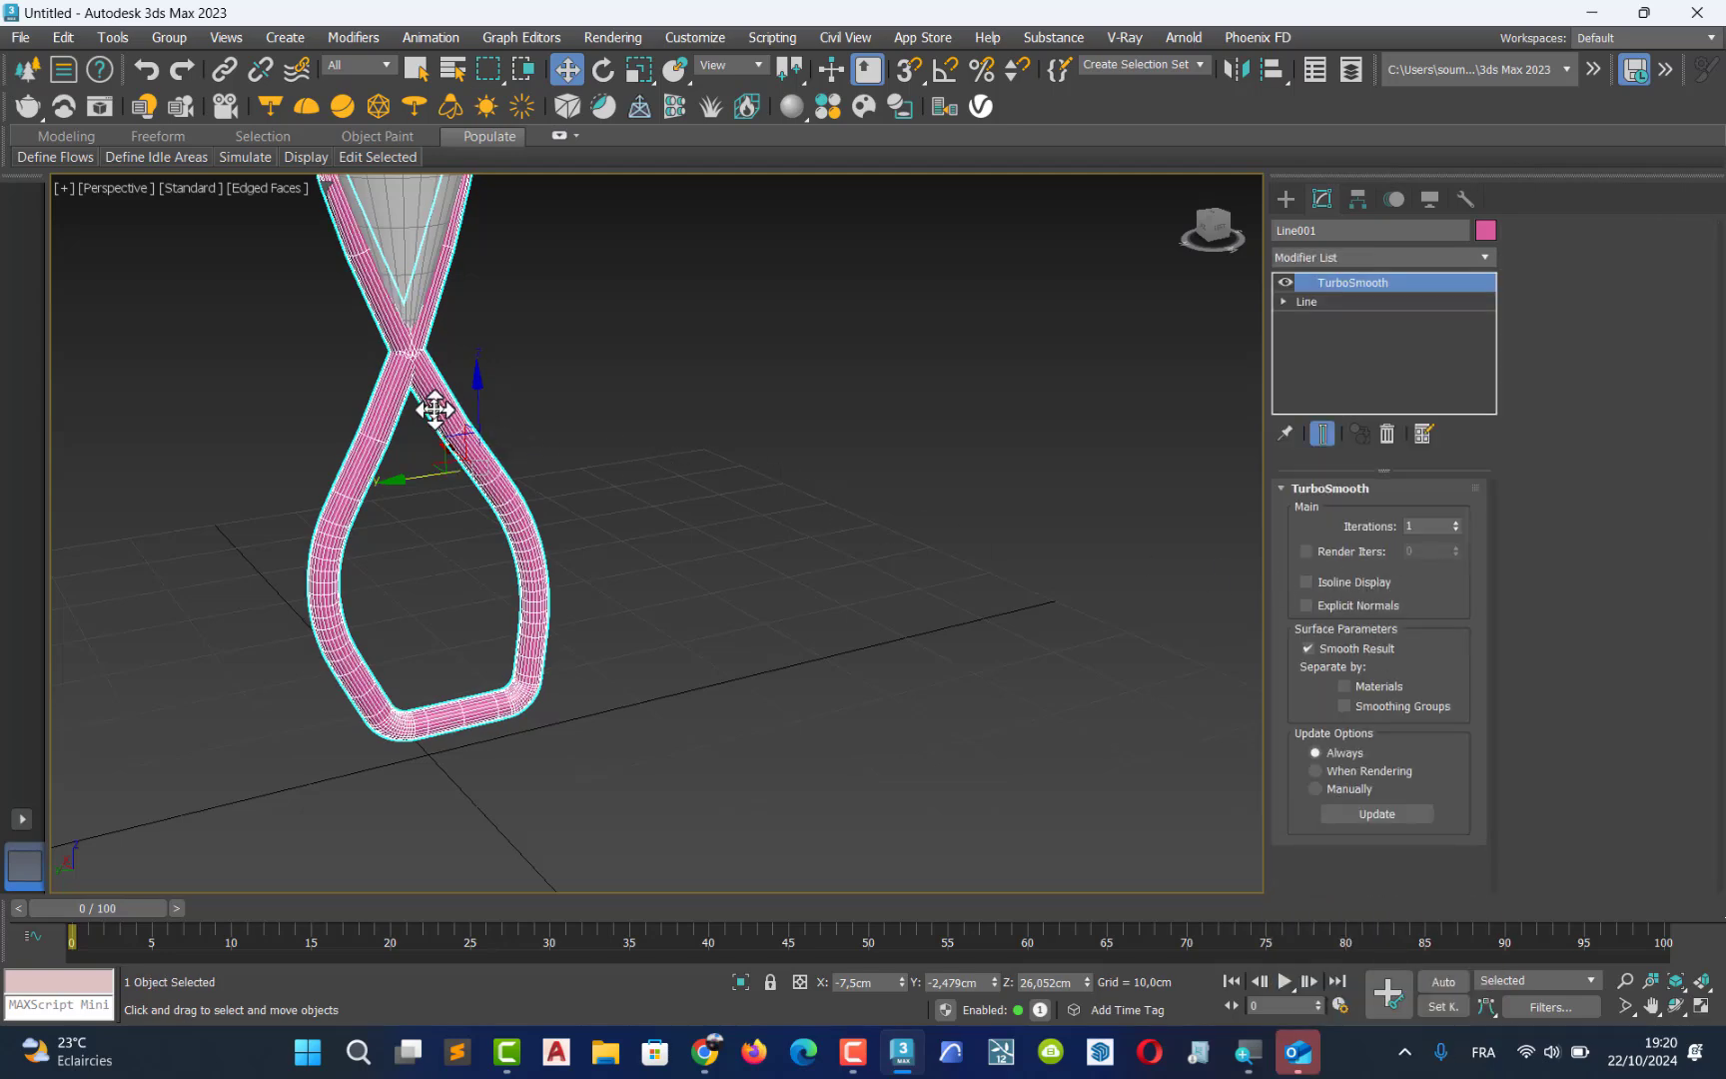
middle_click_drag(431, 397, 528, 455)
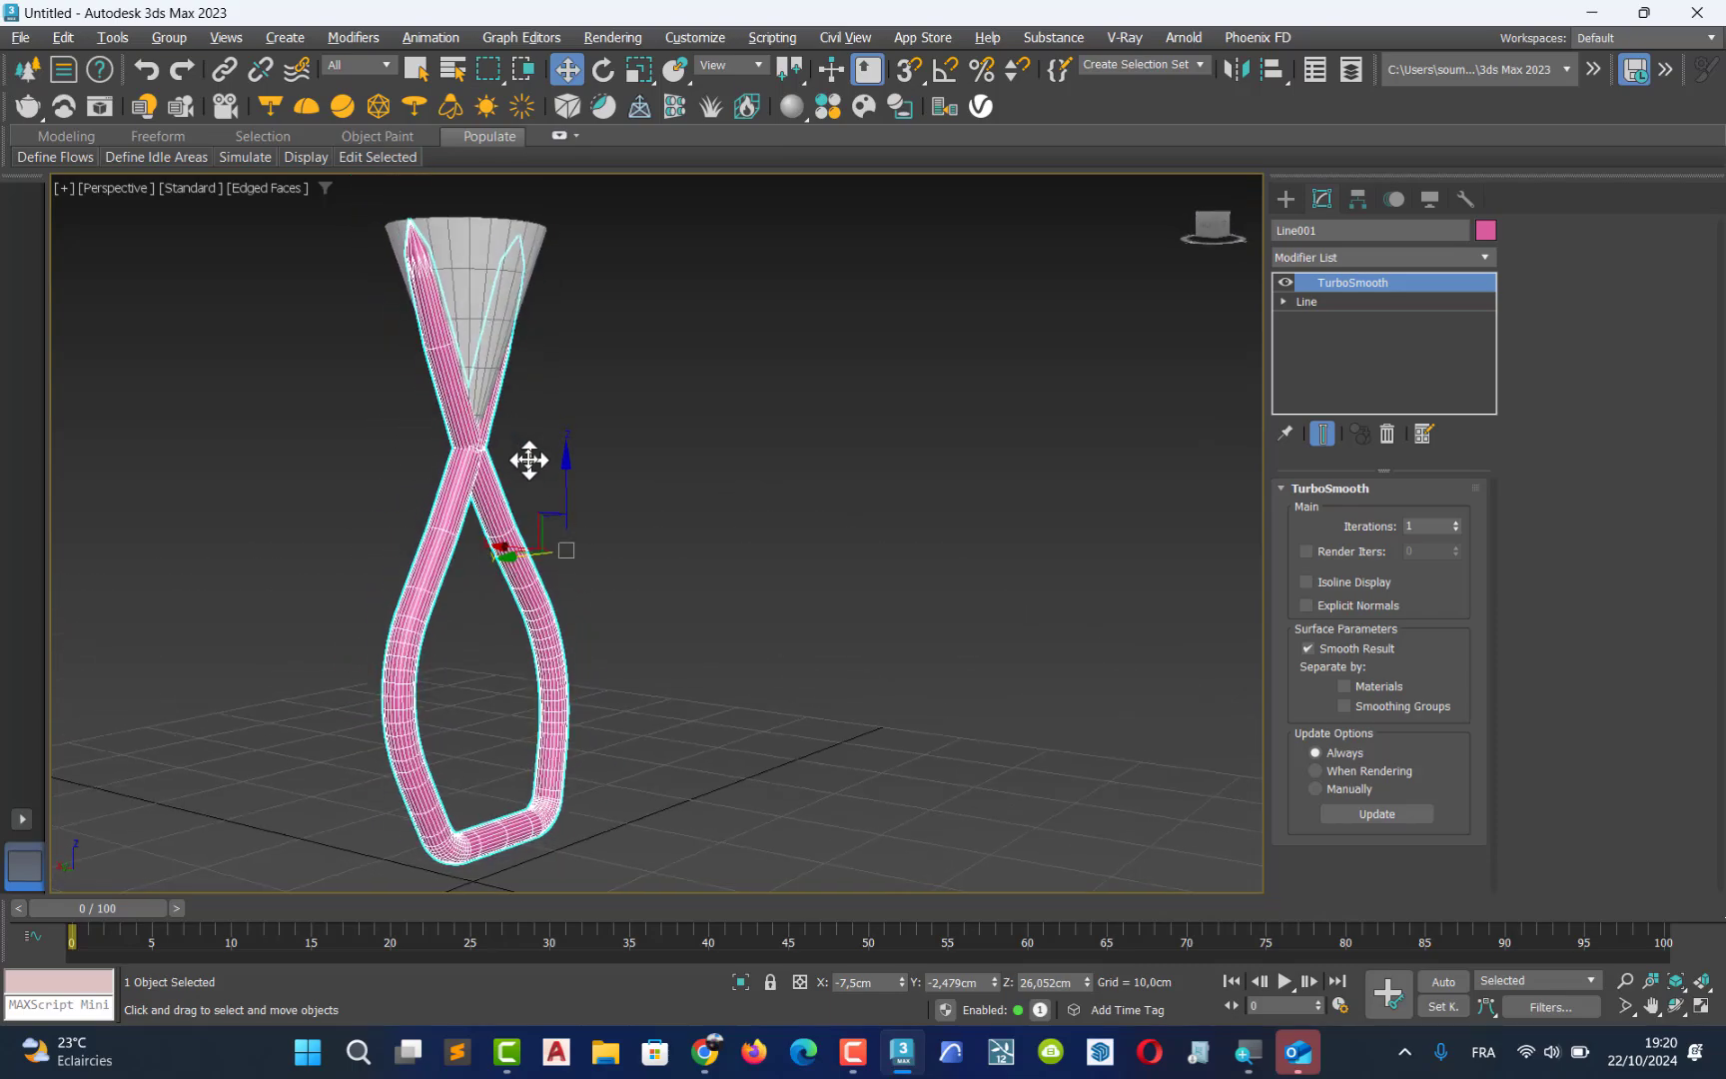
scroll(388, 240, "up", 6)
middle_click_drag(442, 254, 438, 299)
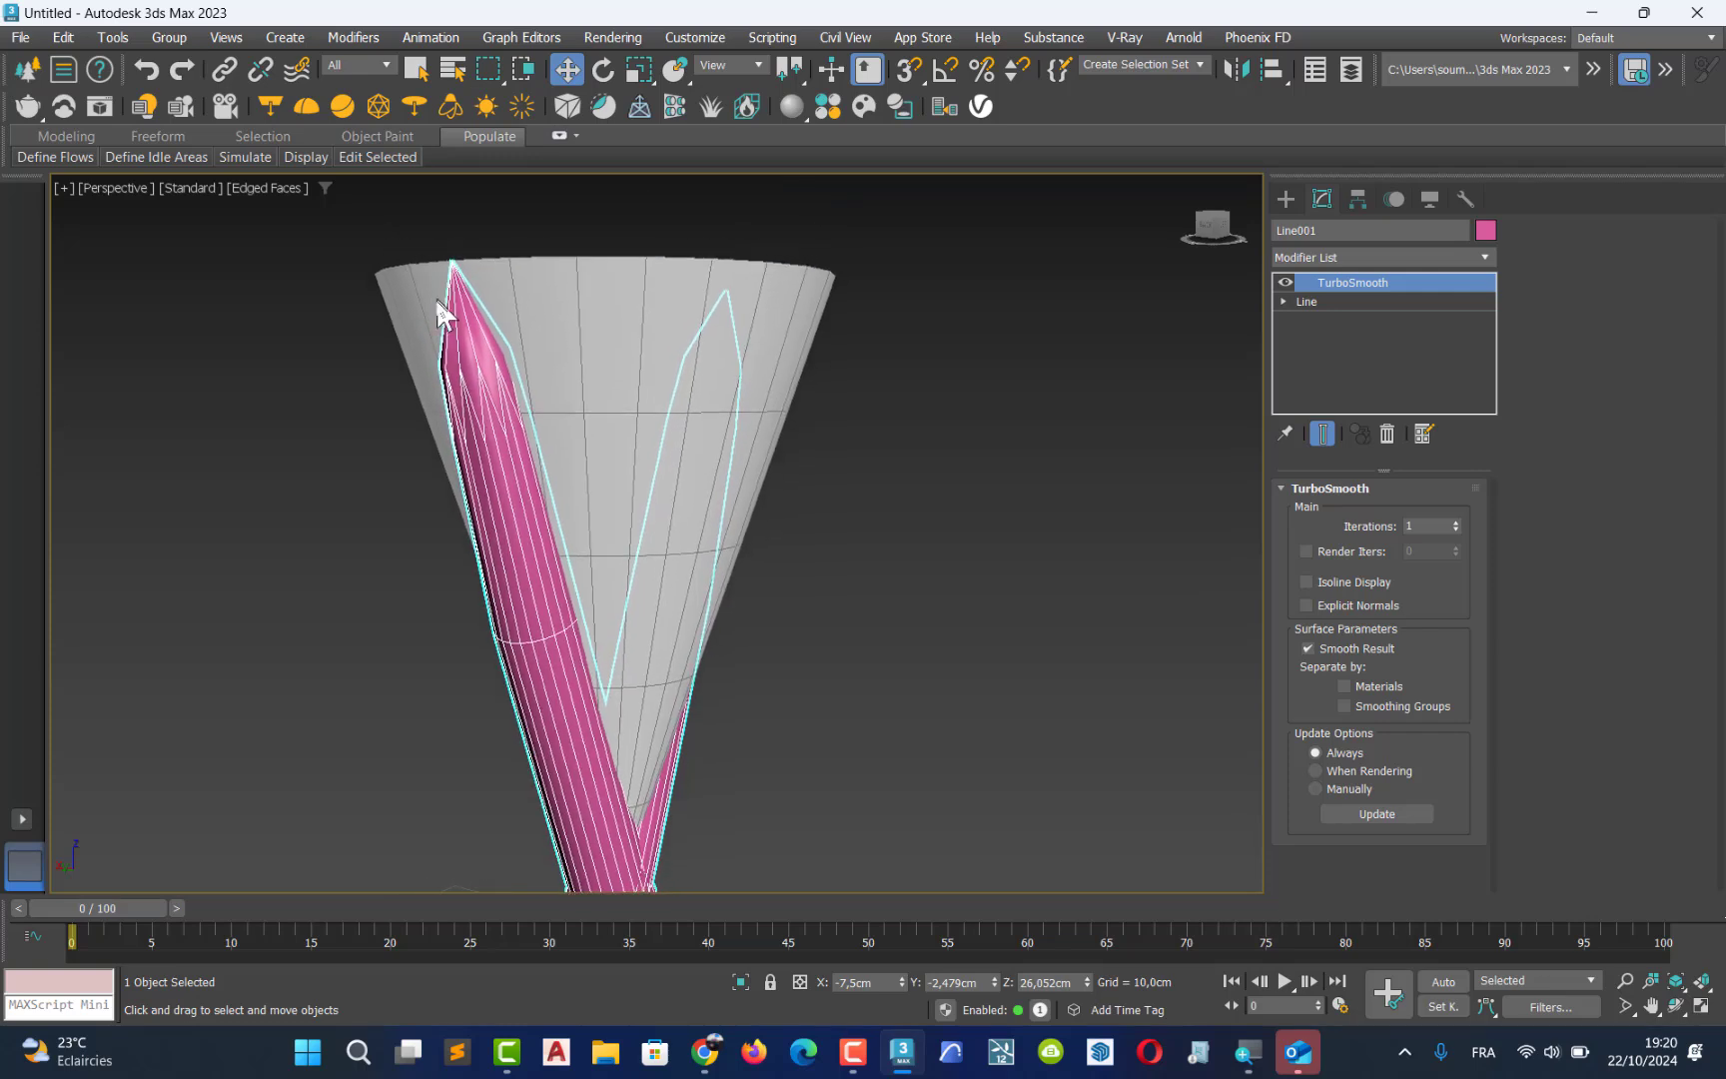
Try to select the line's upper arm segment for editing at the segment level beneath the TurboSmooth modifier
left_click(1307, 300)
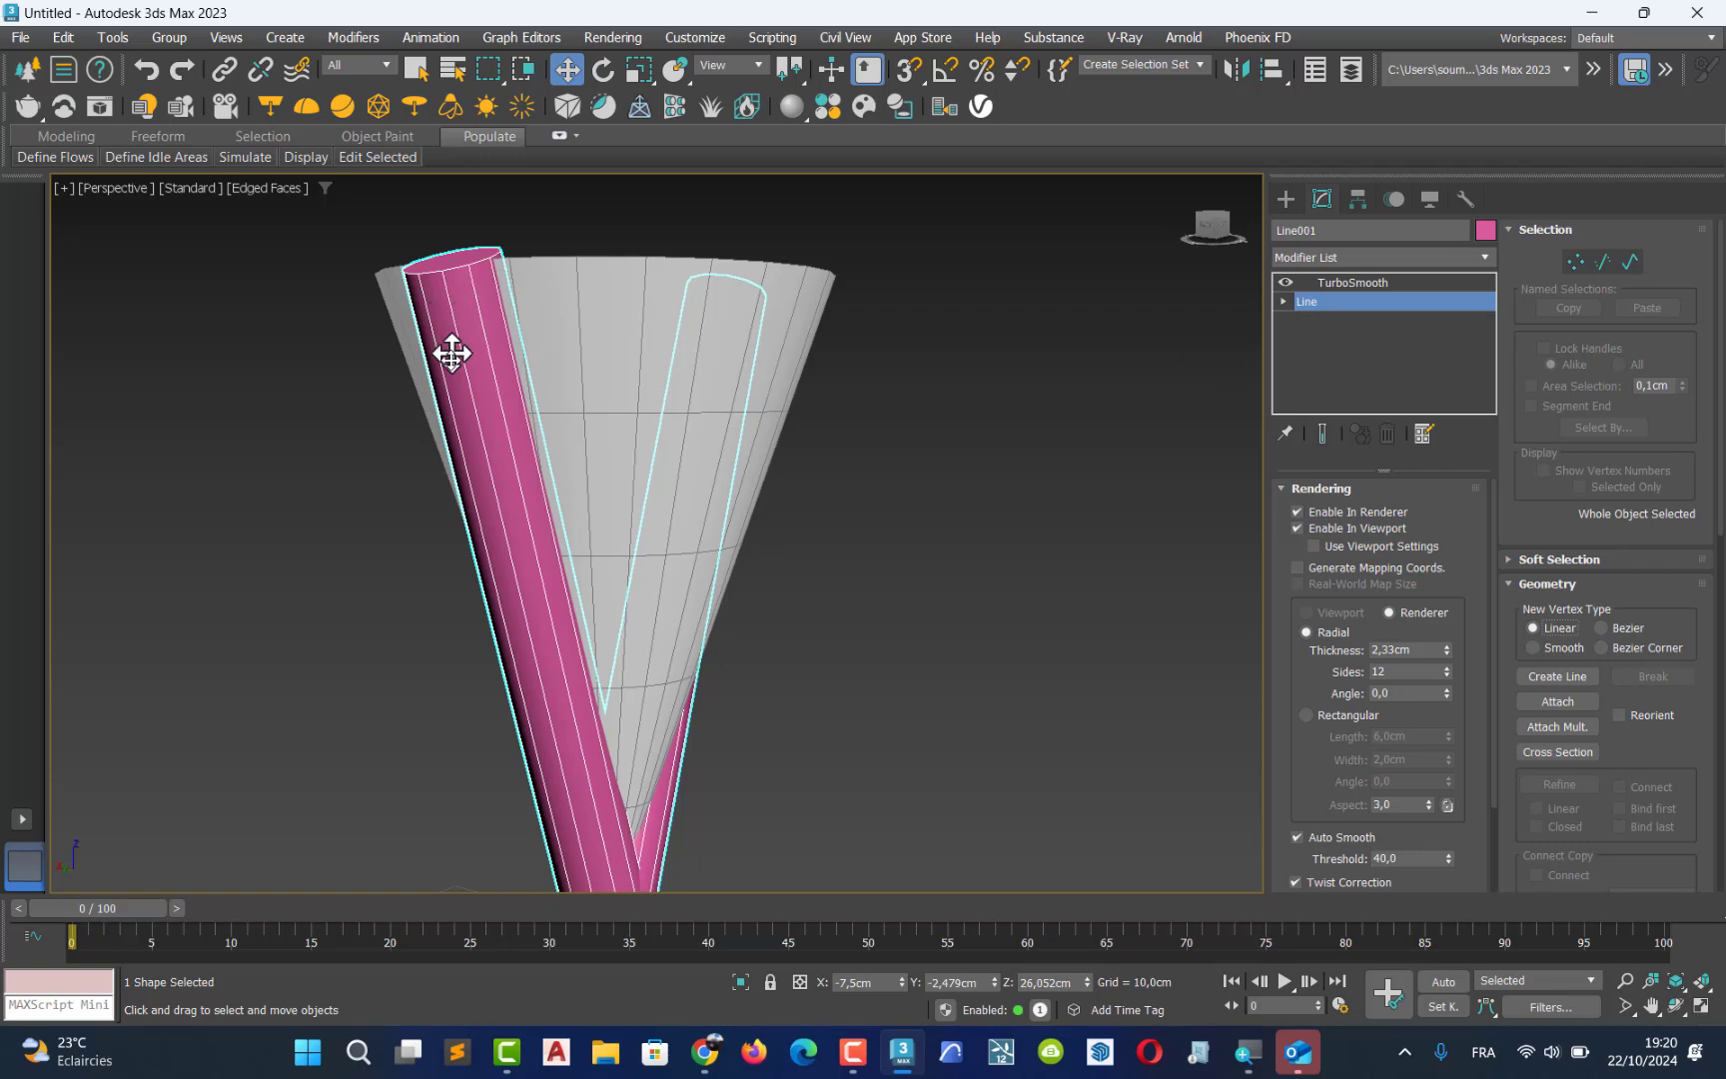
left_click(1604, 264)
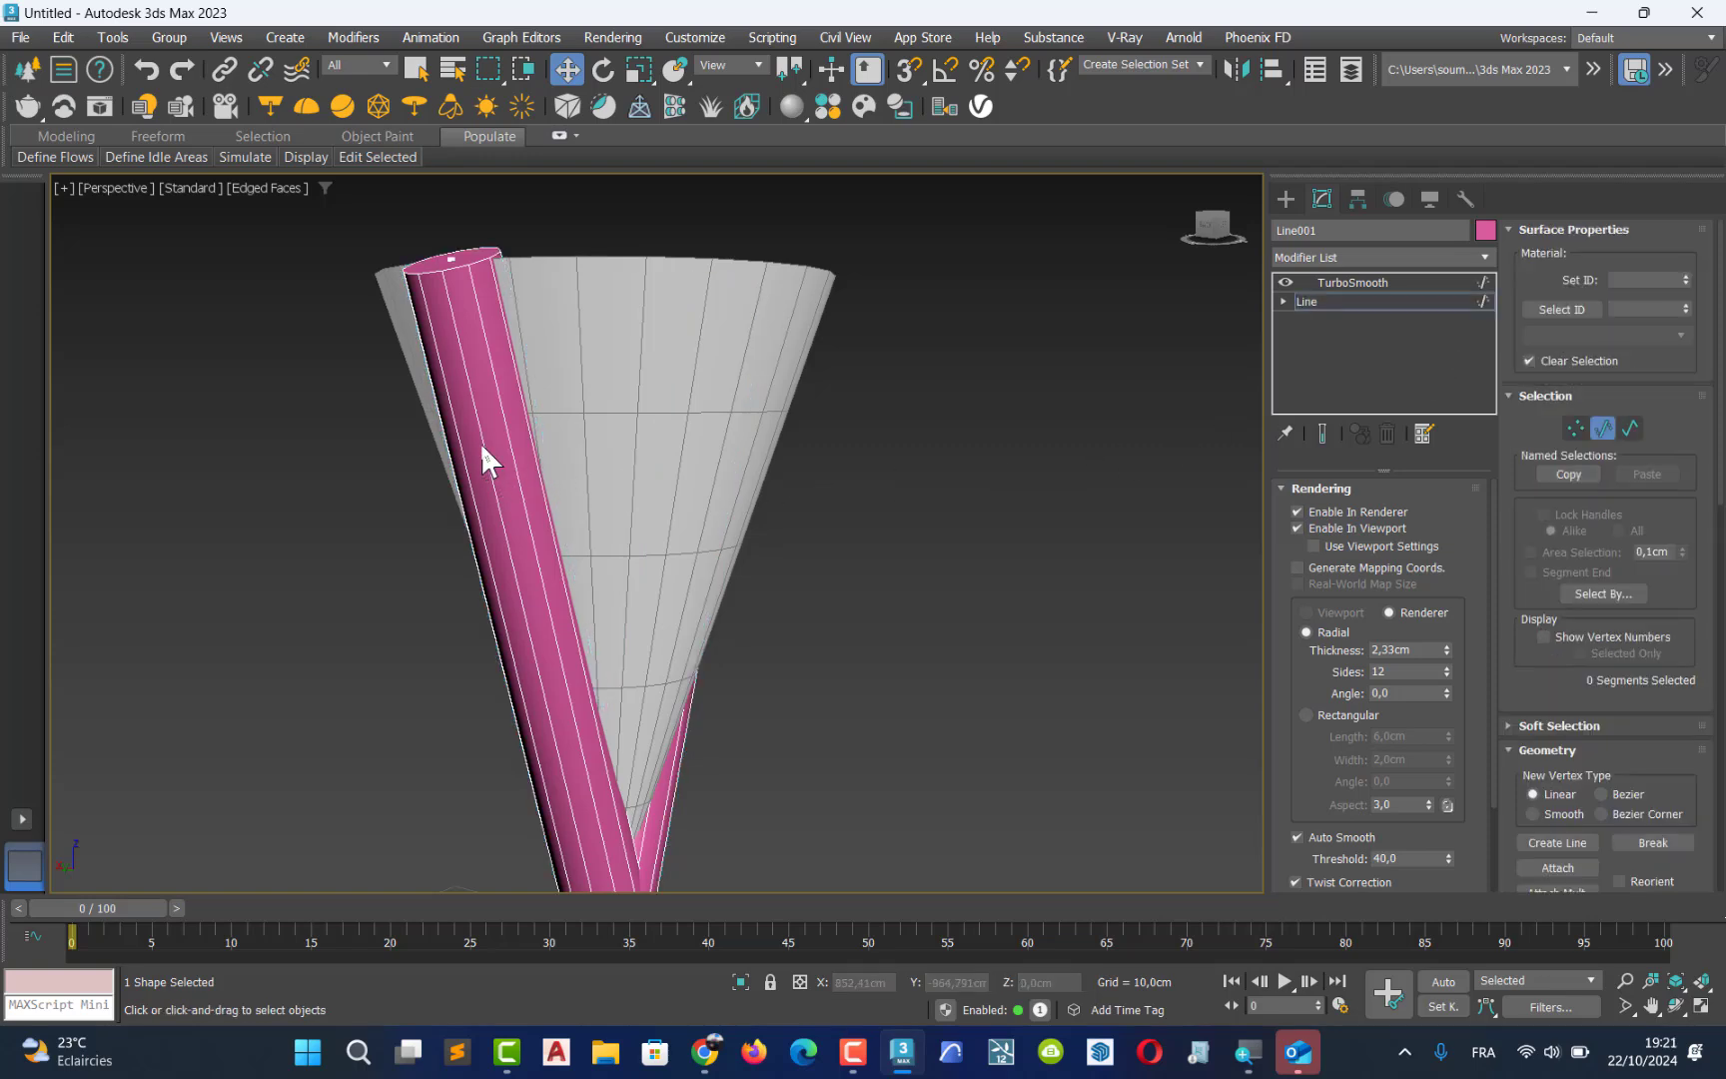
left_click(1313, 300)
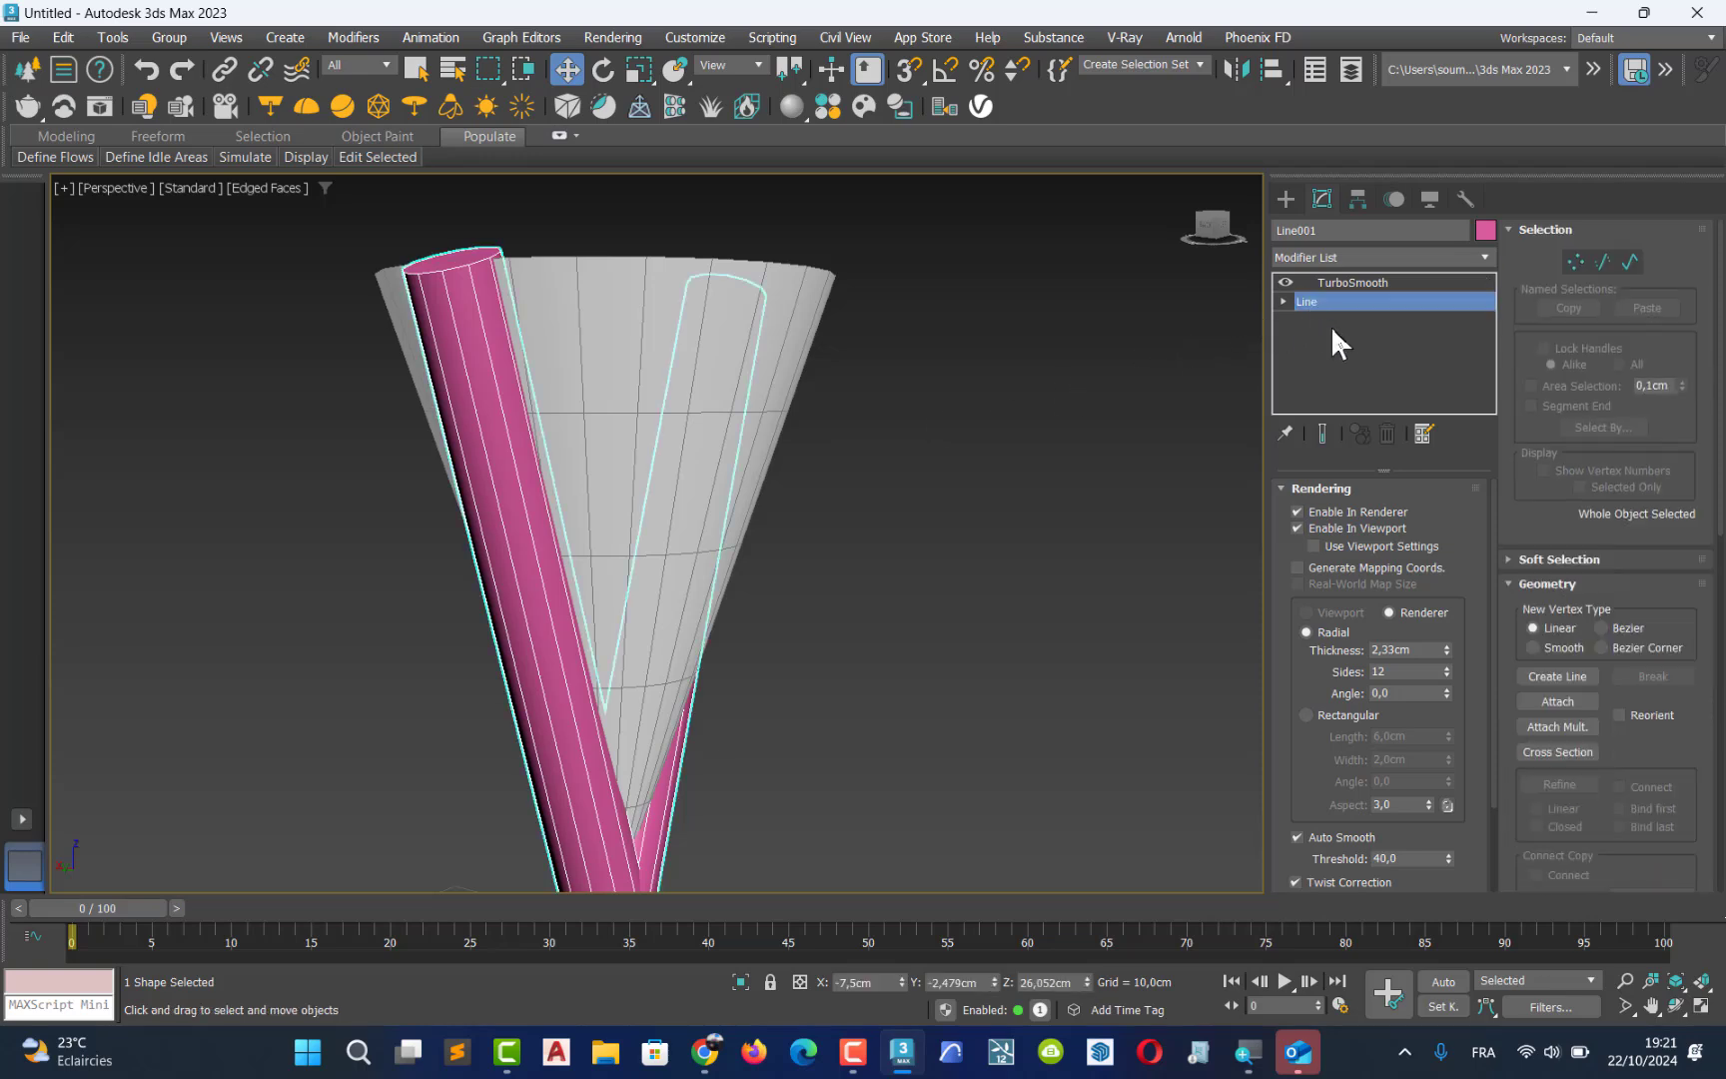
left_click(1605, 262)
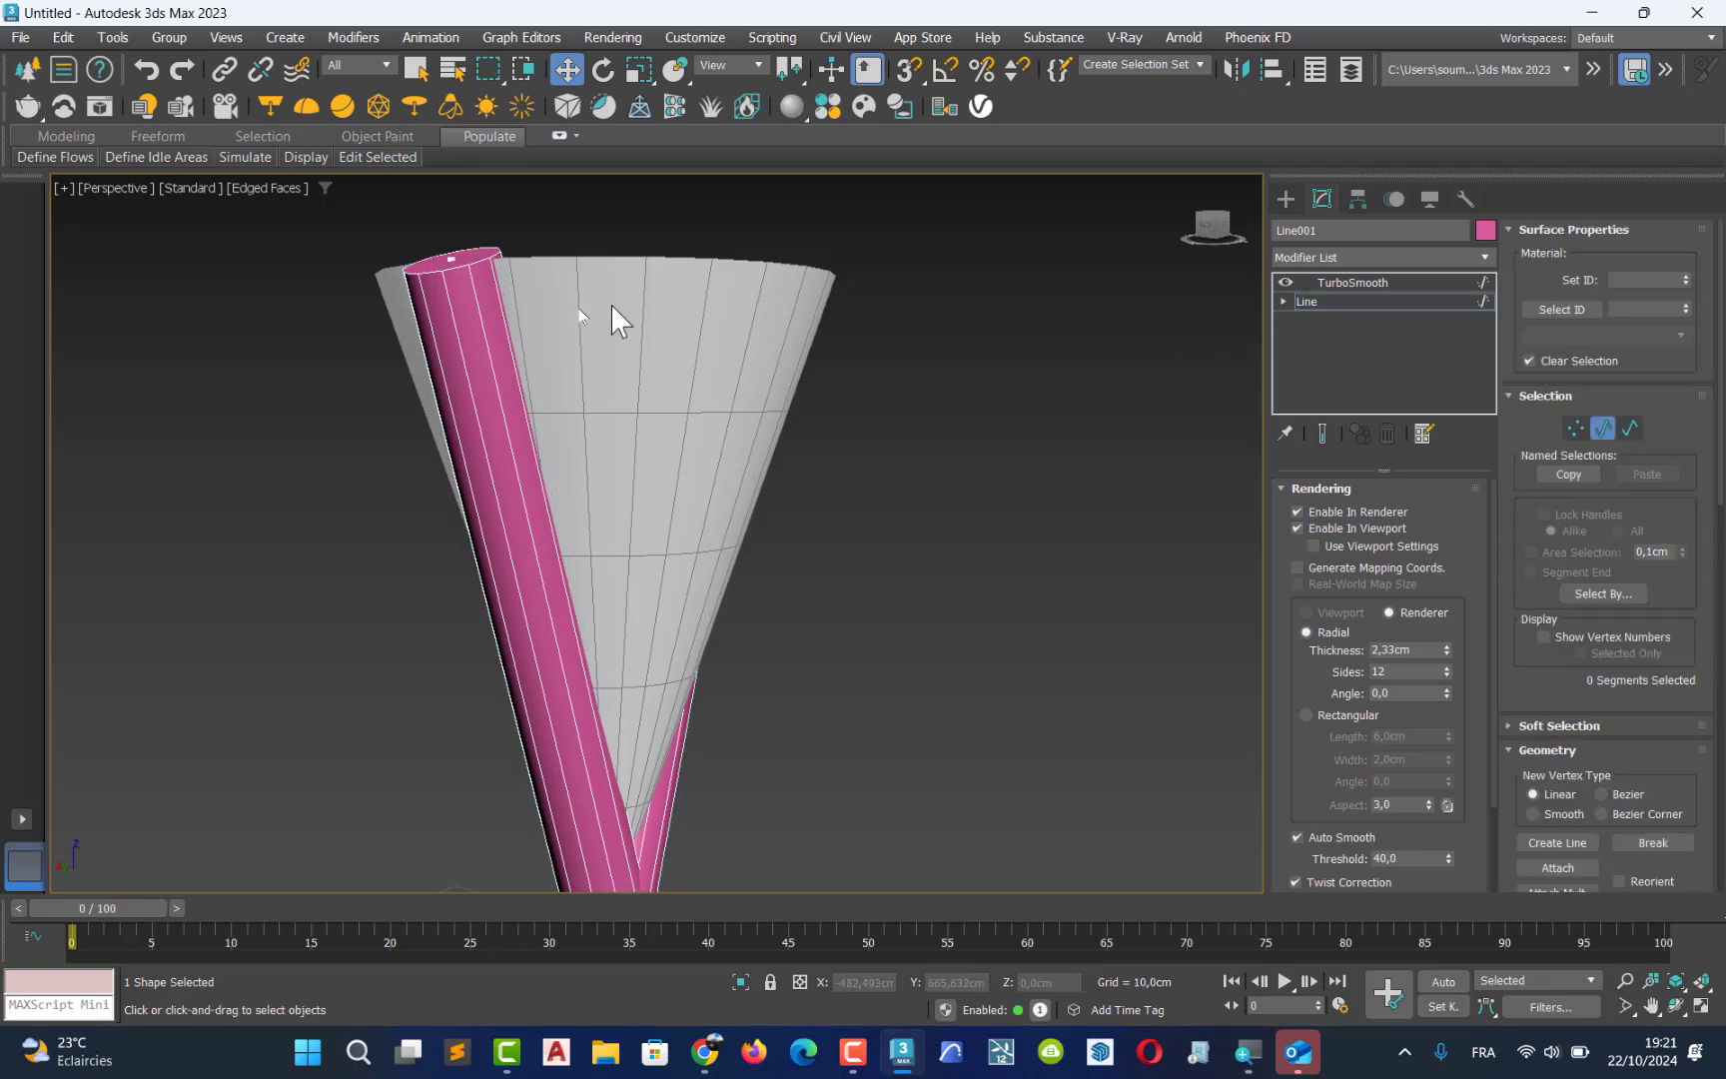
left_click(476, 358)
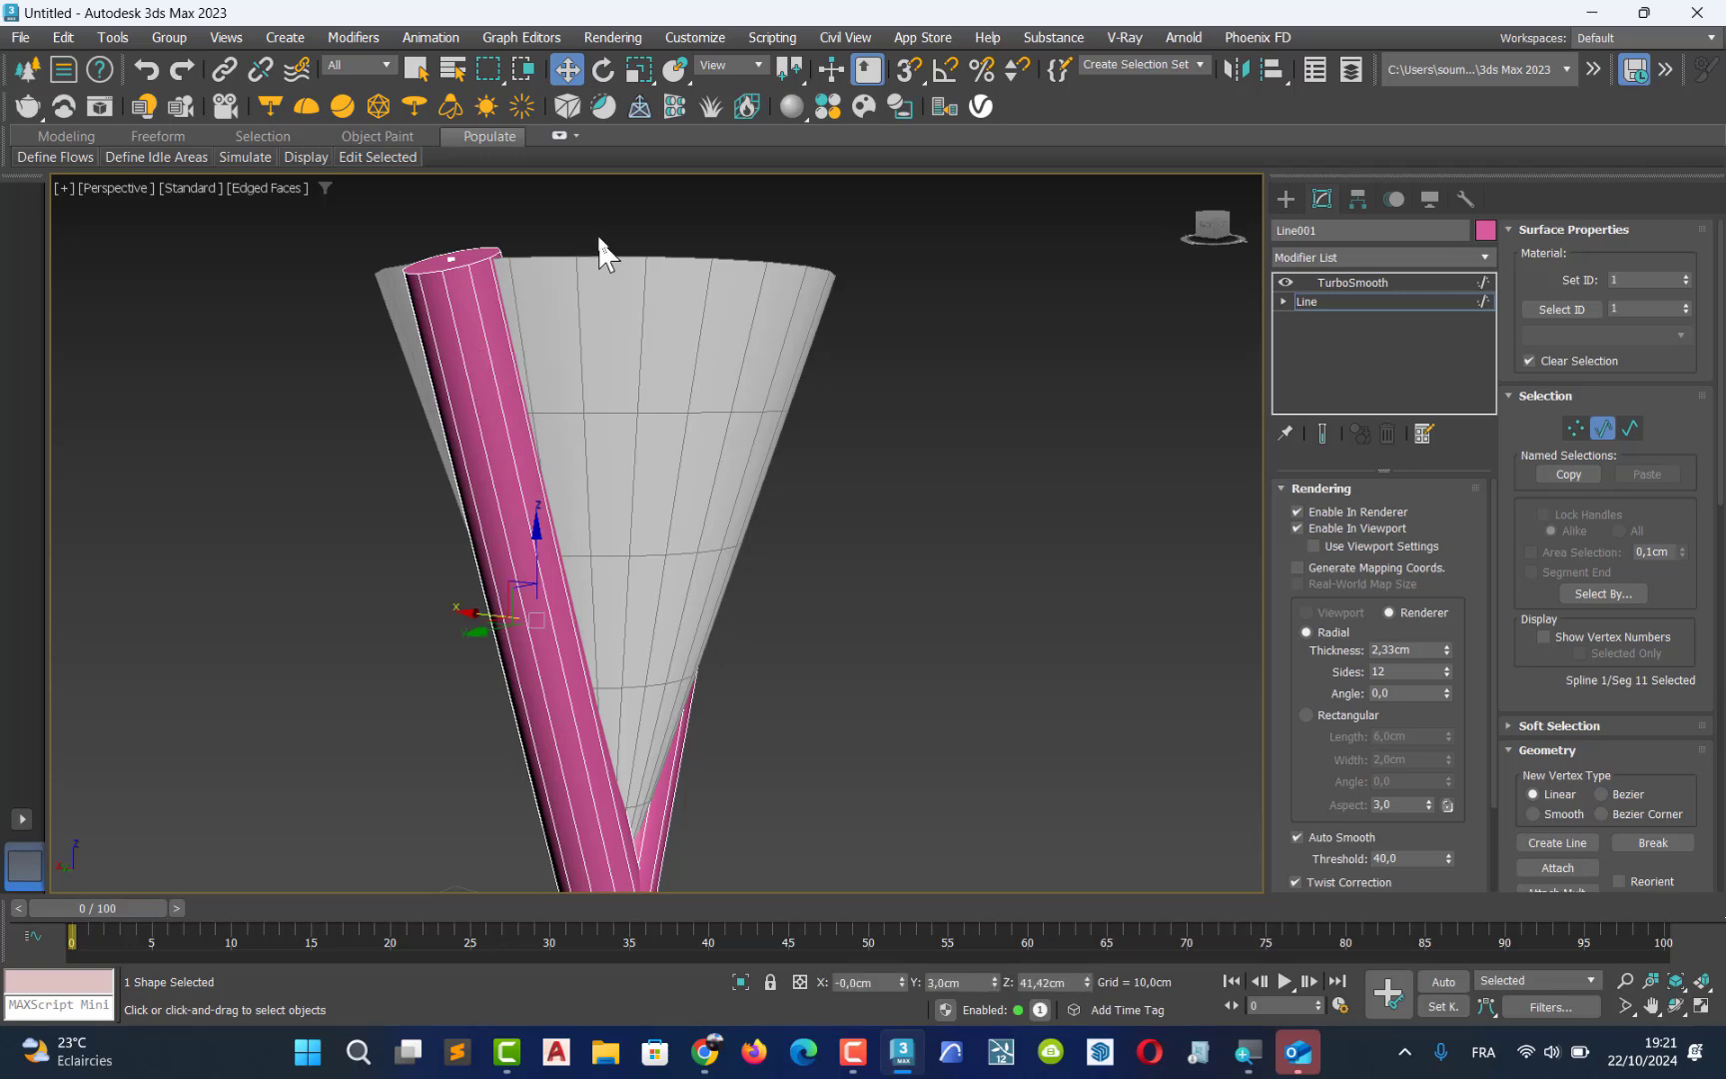
left_click_drag(441, 418, 397, 442)
left_click_drag(481, 509, 482, 511)
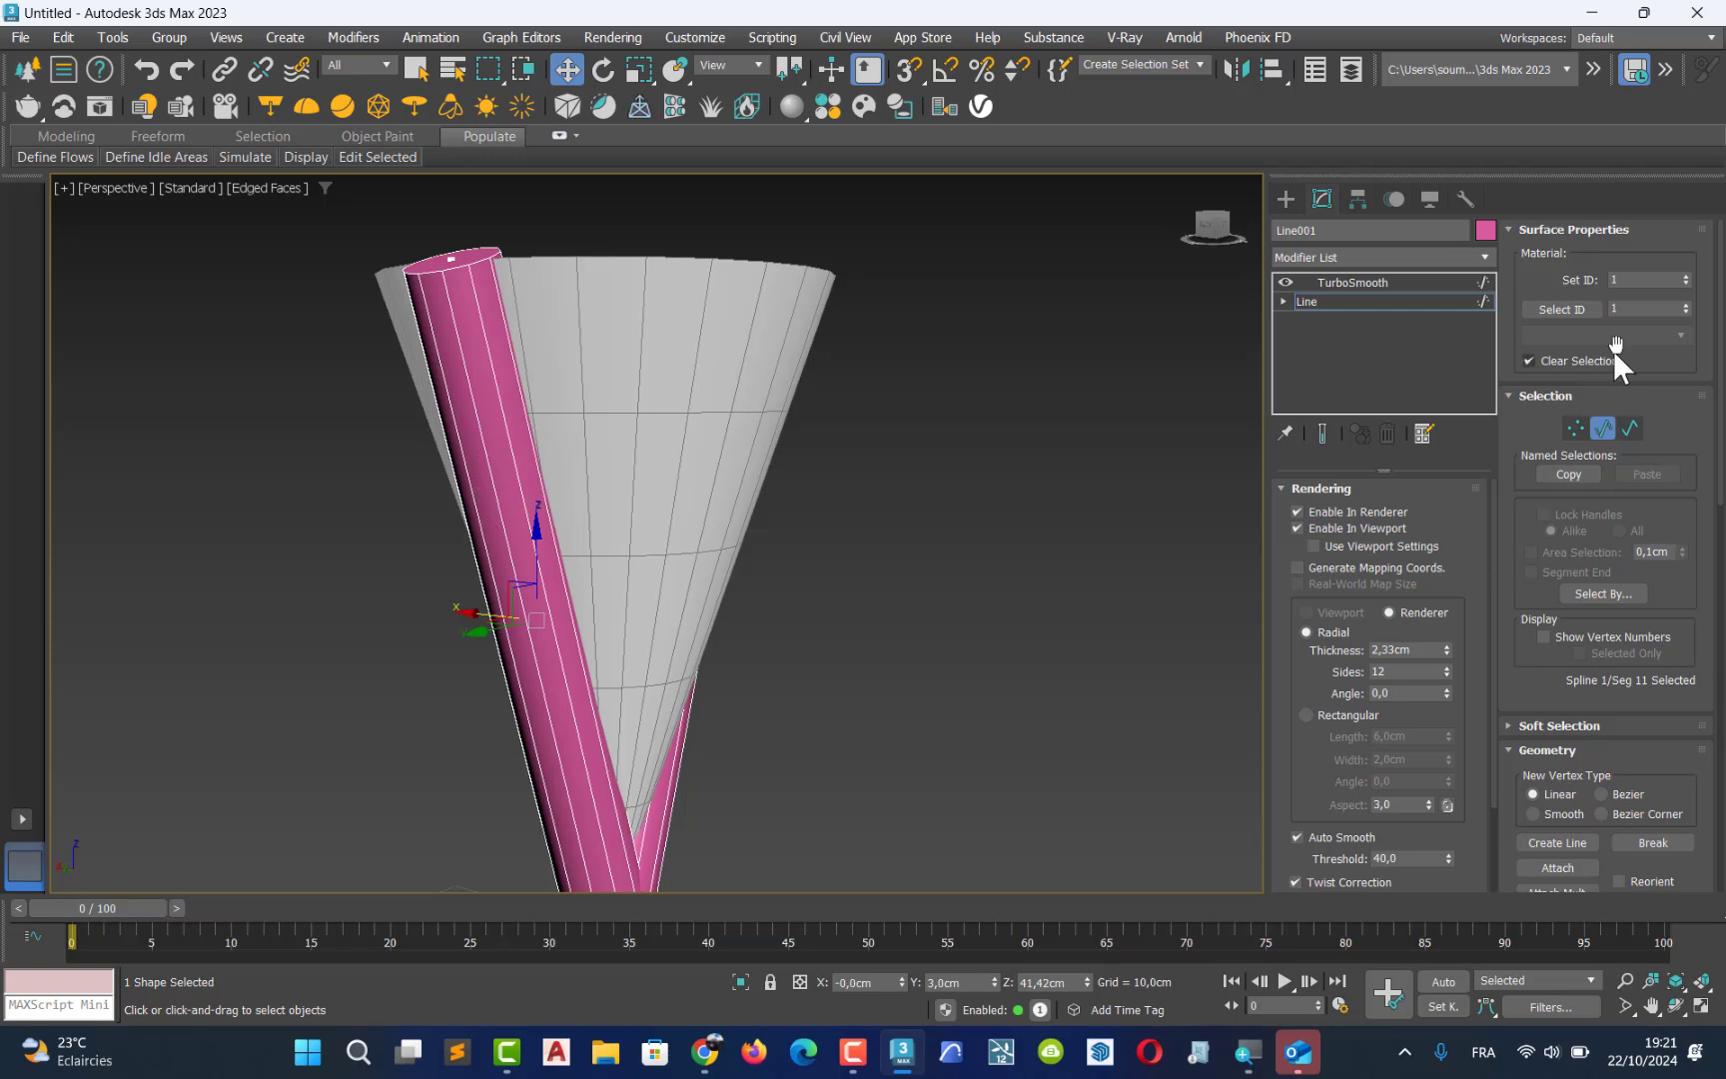
left_click(1283, 302)
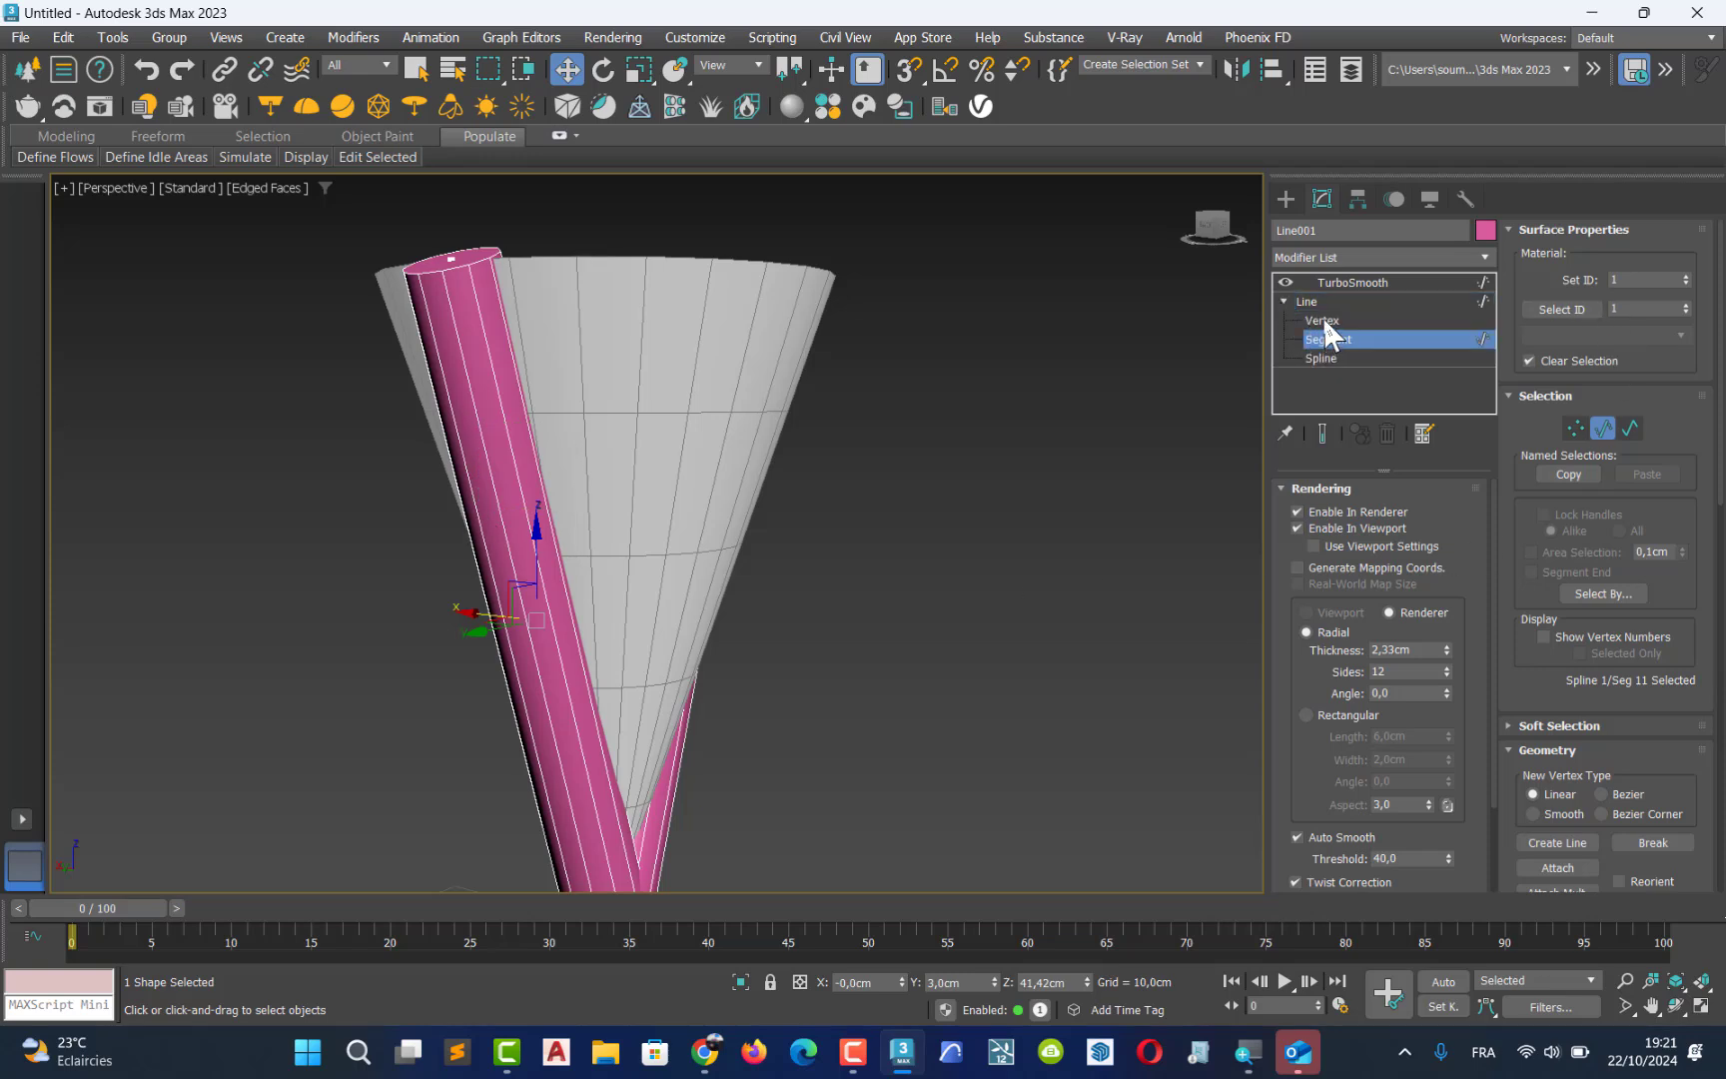
left_click(1321, 321)
left_click(1325, 340)
left_click_drag(573, 505, 385, 640)
middle_click_drag(541, 597, 794, 605)
Delete the TurboSmooth modifier from the line and reselect the upper arm segment
left_click(1354, 282)
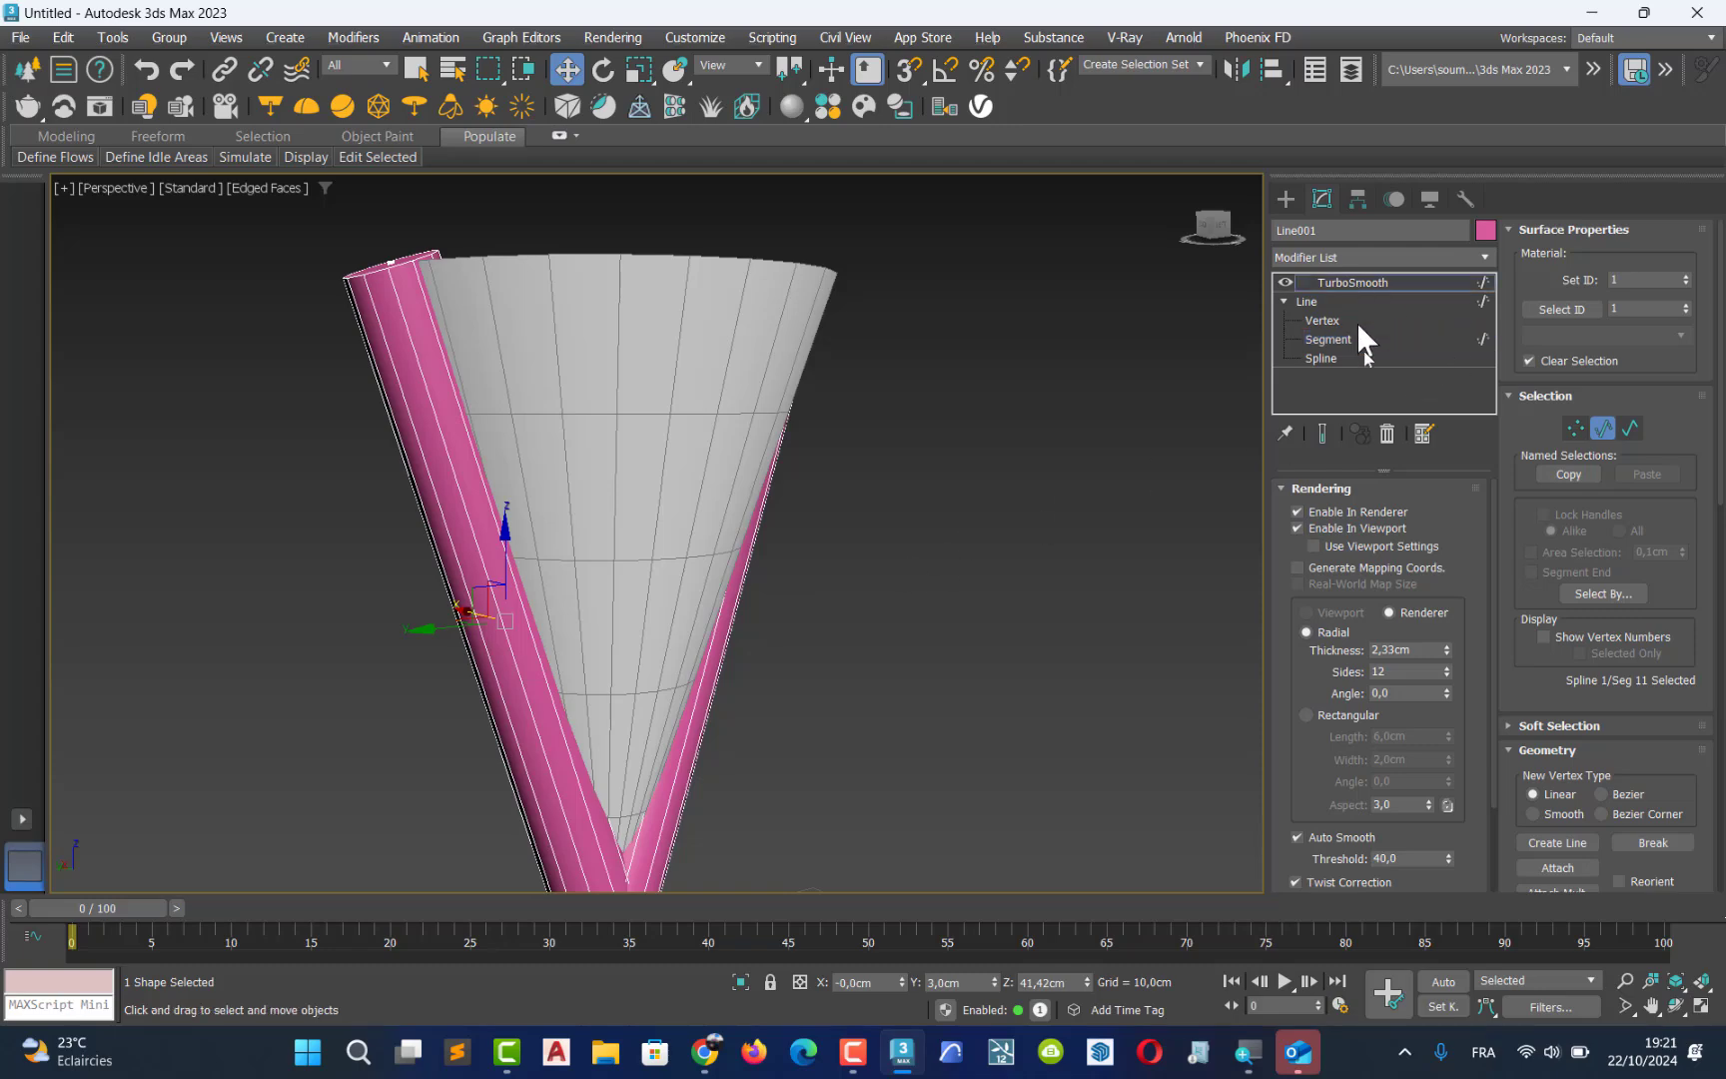
left_click(1387, 432)
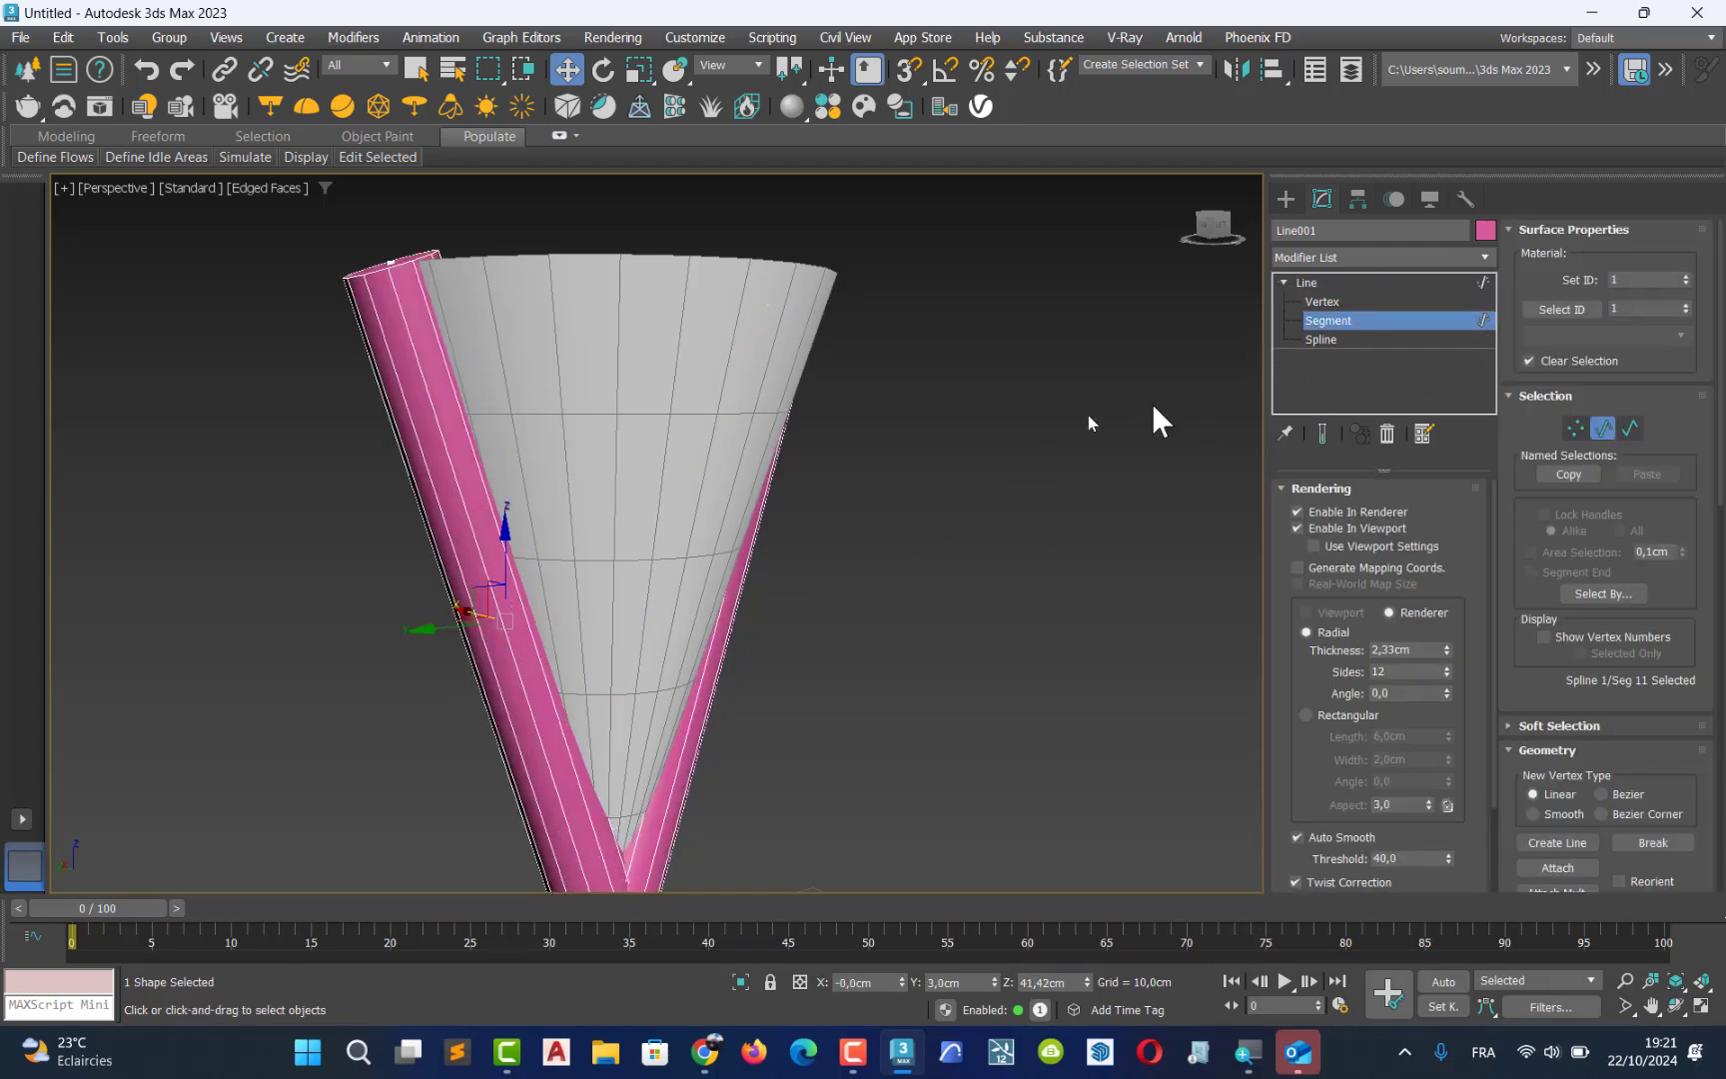
left_click(667, 721)
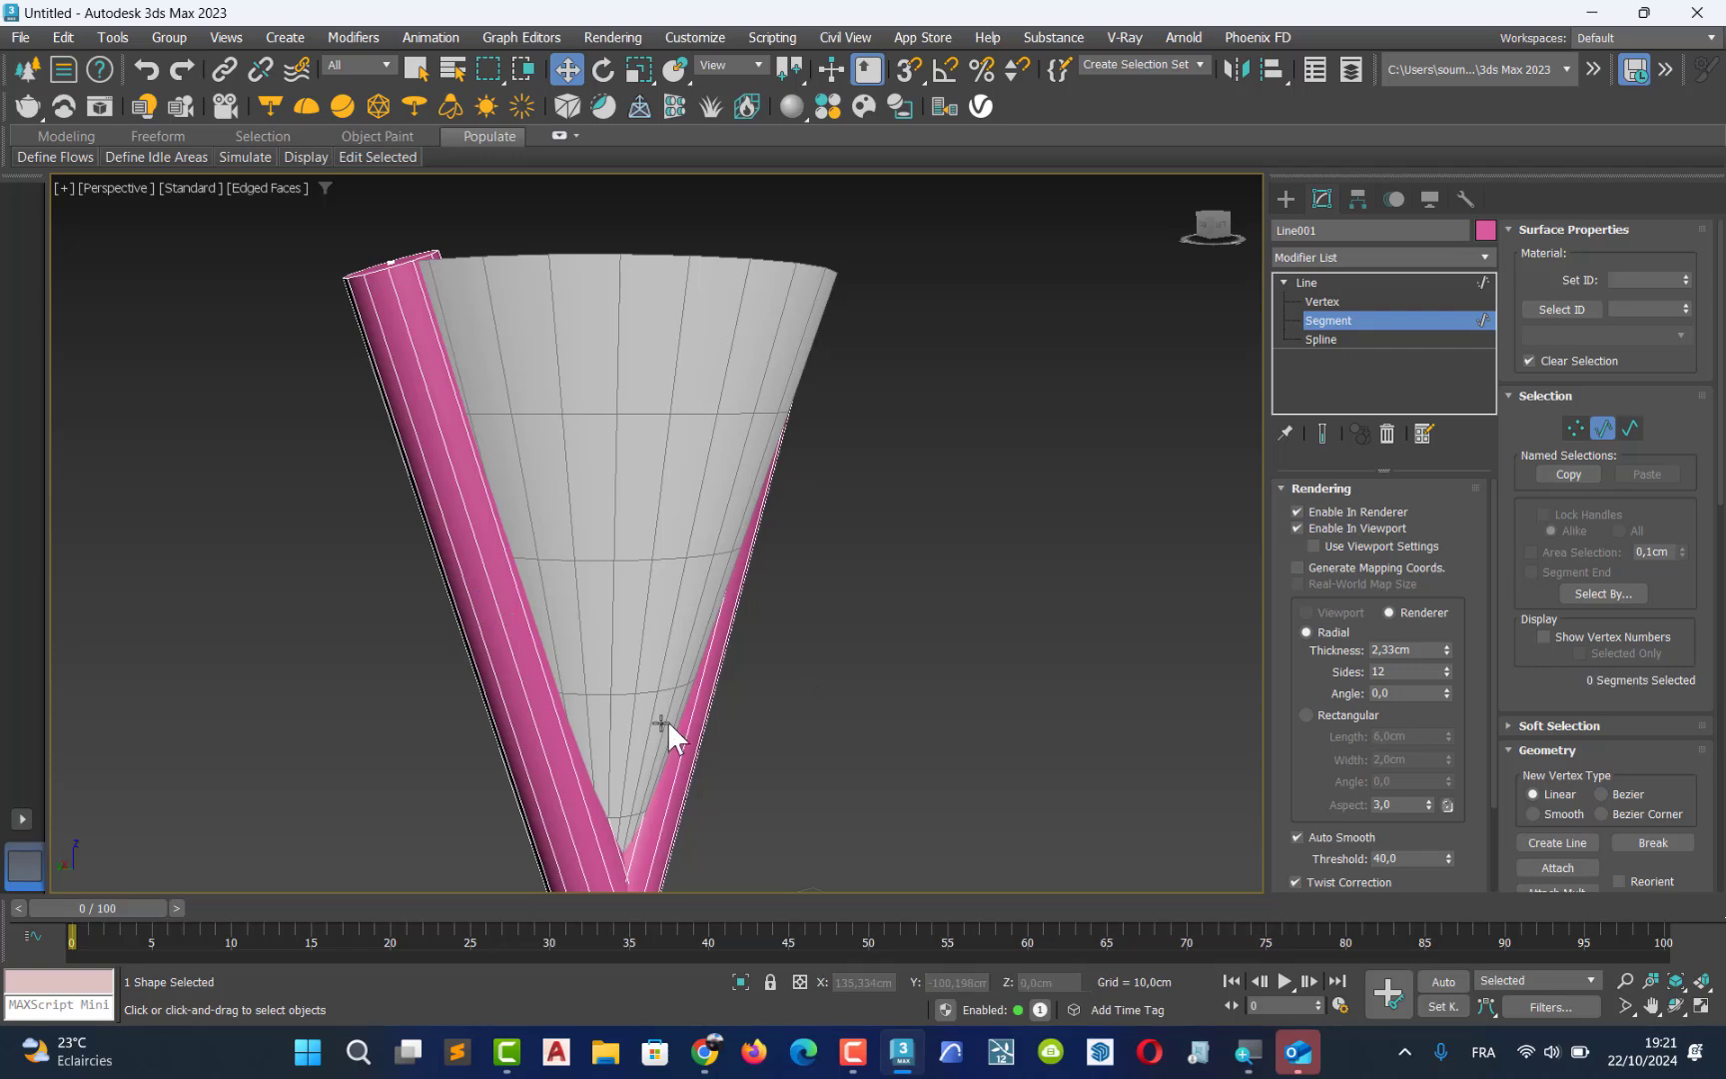
left_click(544, 739)
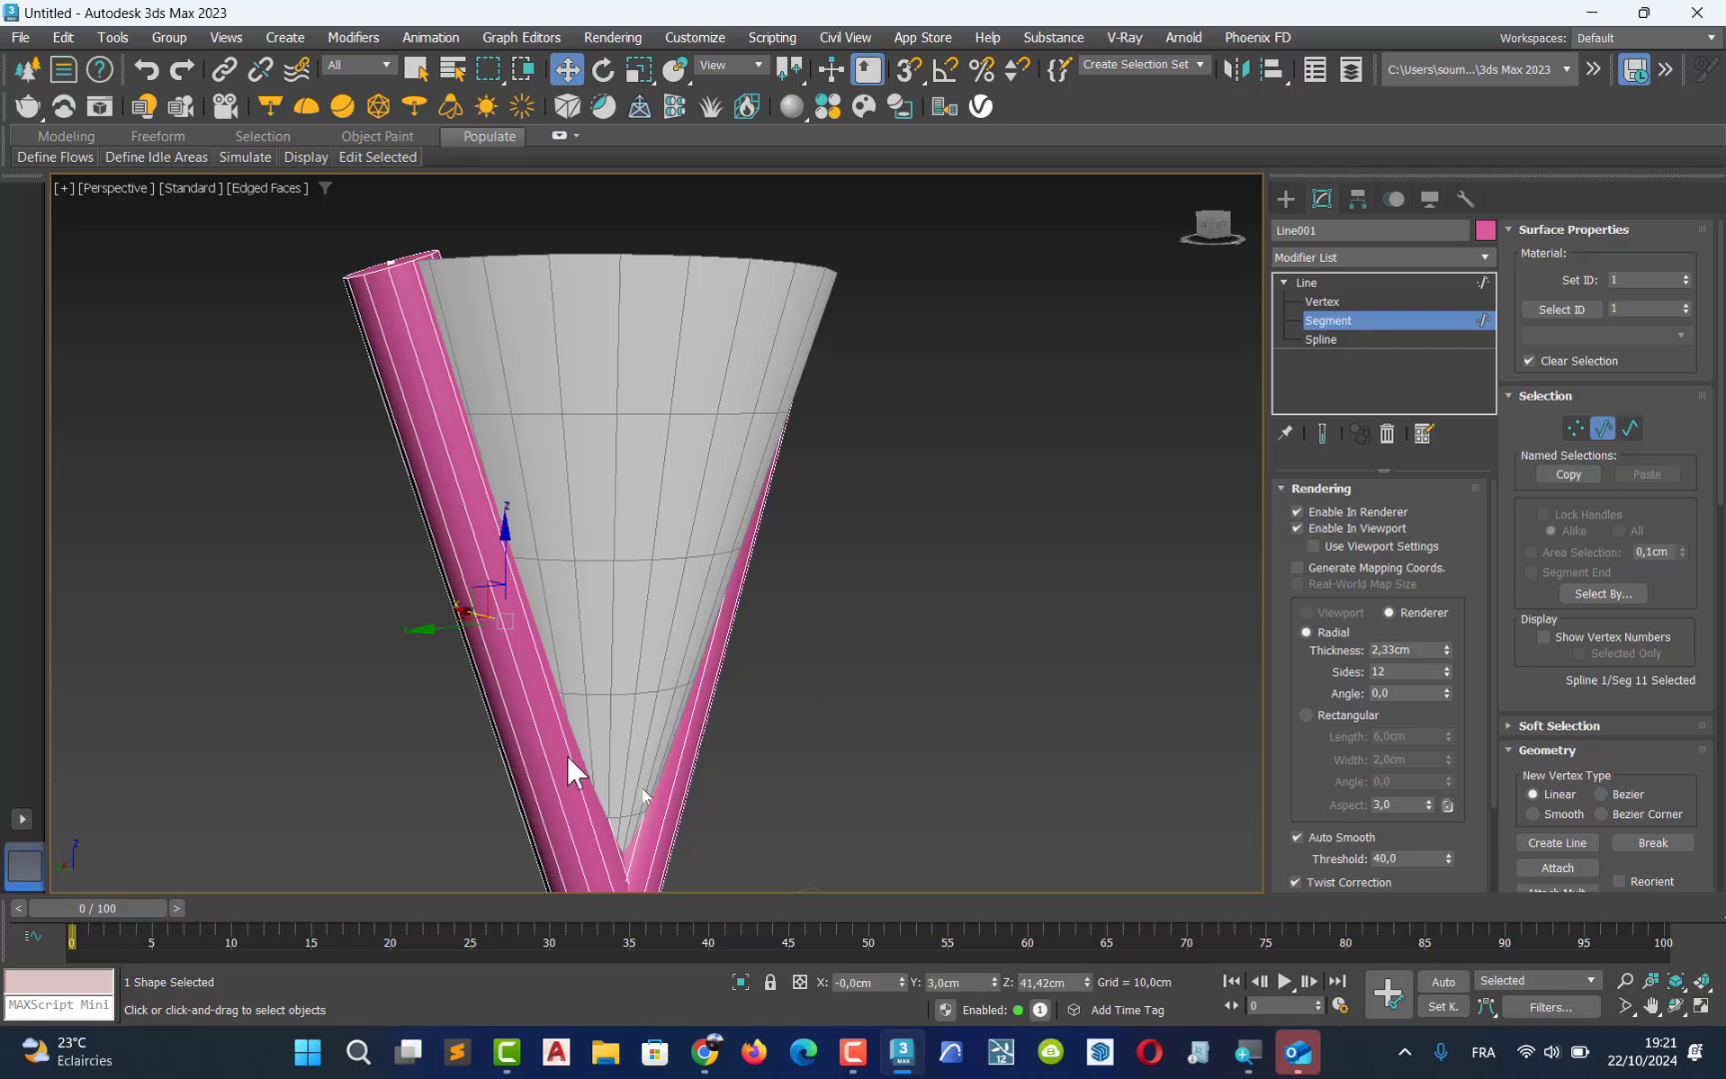
Isolate the line stand from the cone and convert it to an Editable Poly
left_click(739, 979)
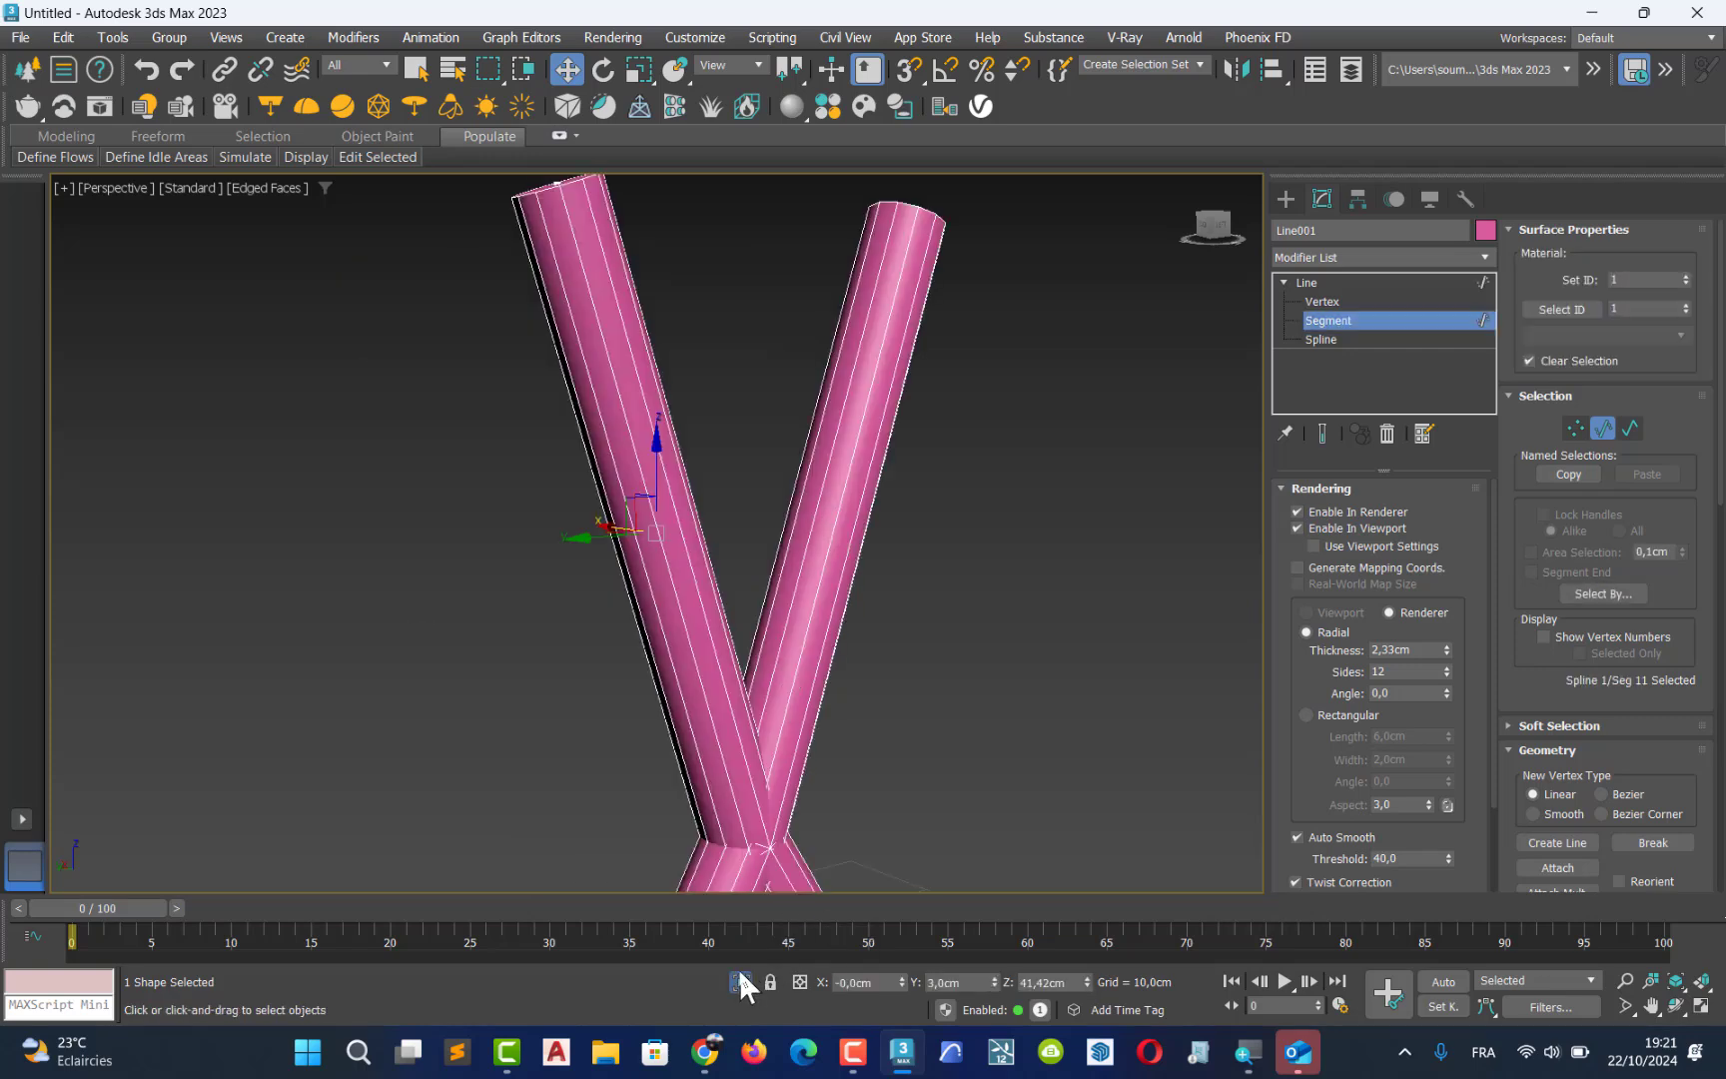
middle_click_drag(744, 340, 790, 467)
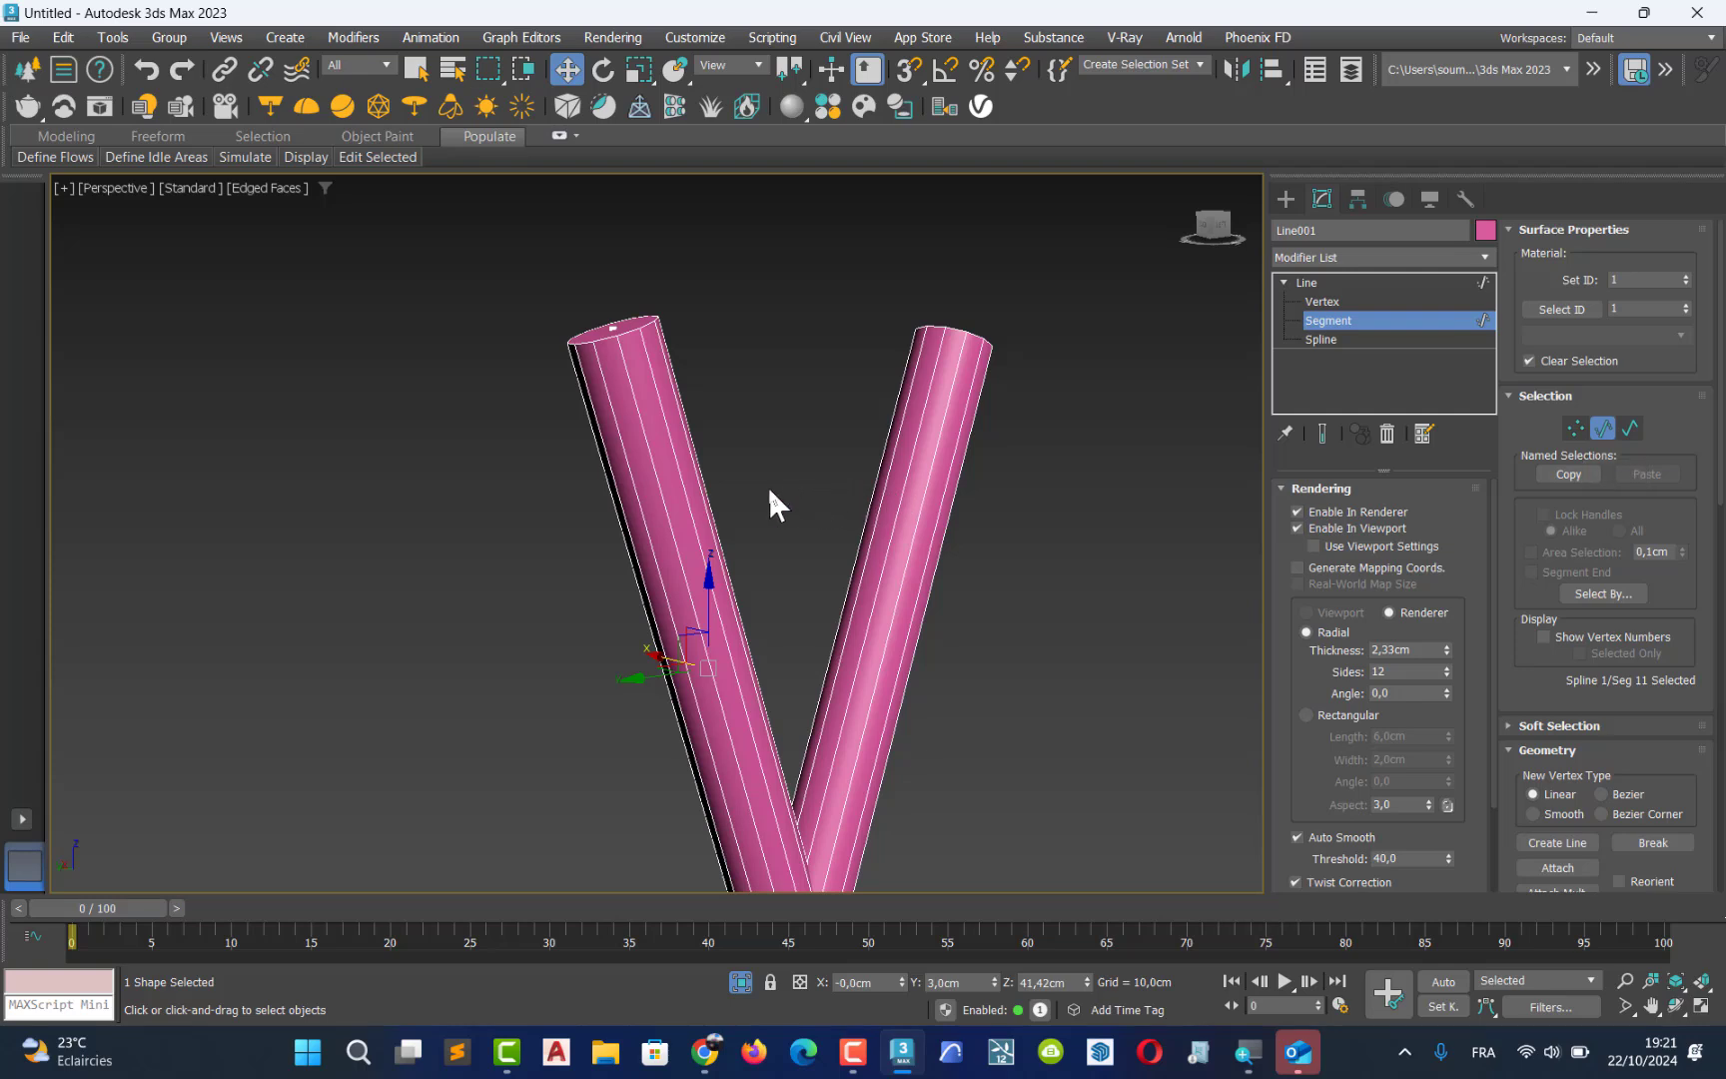
left_click_drag(768, 487, 651, 589)
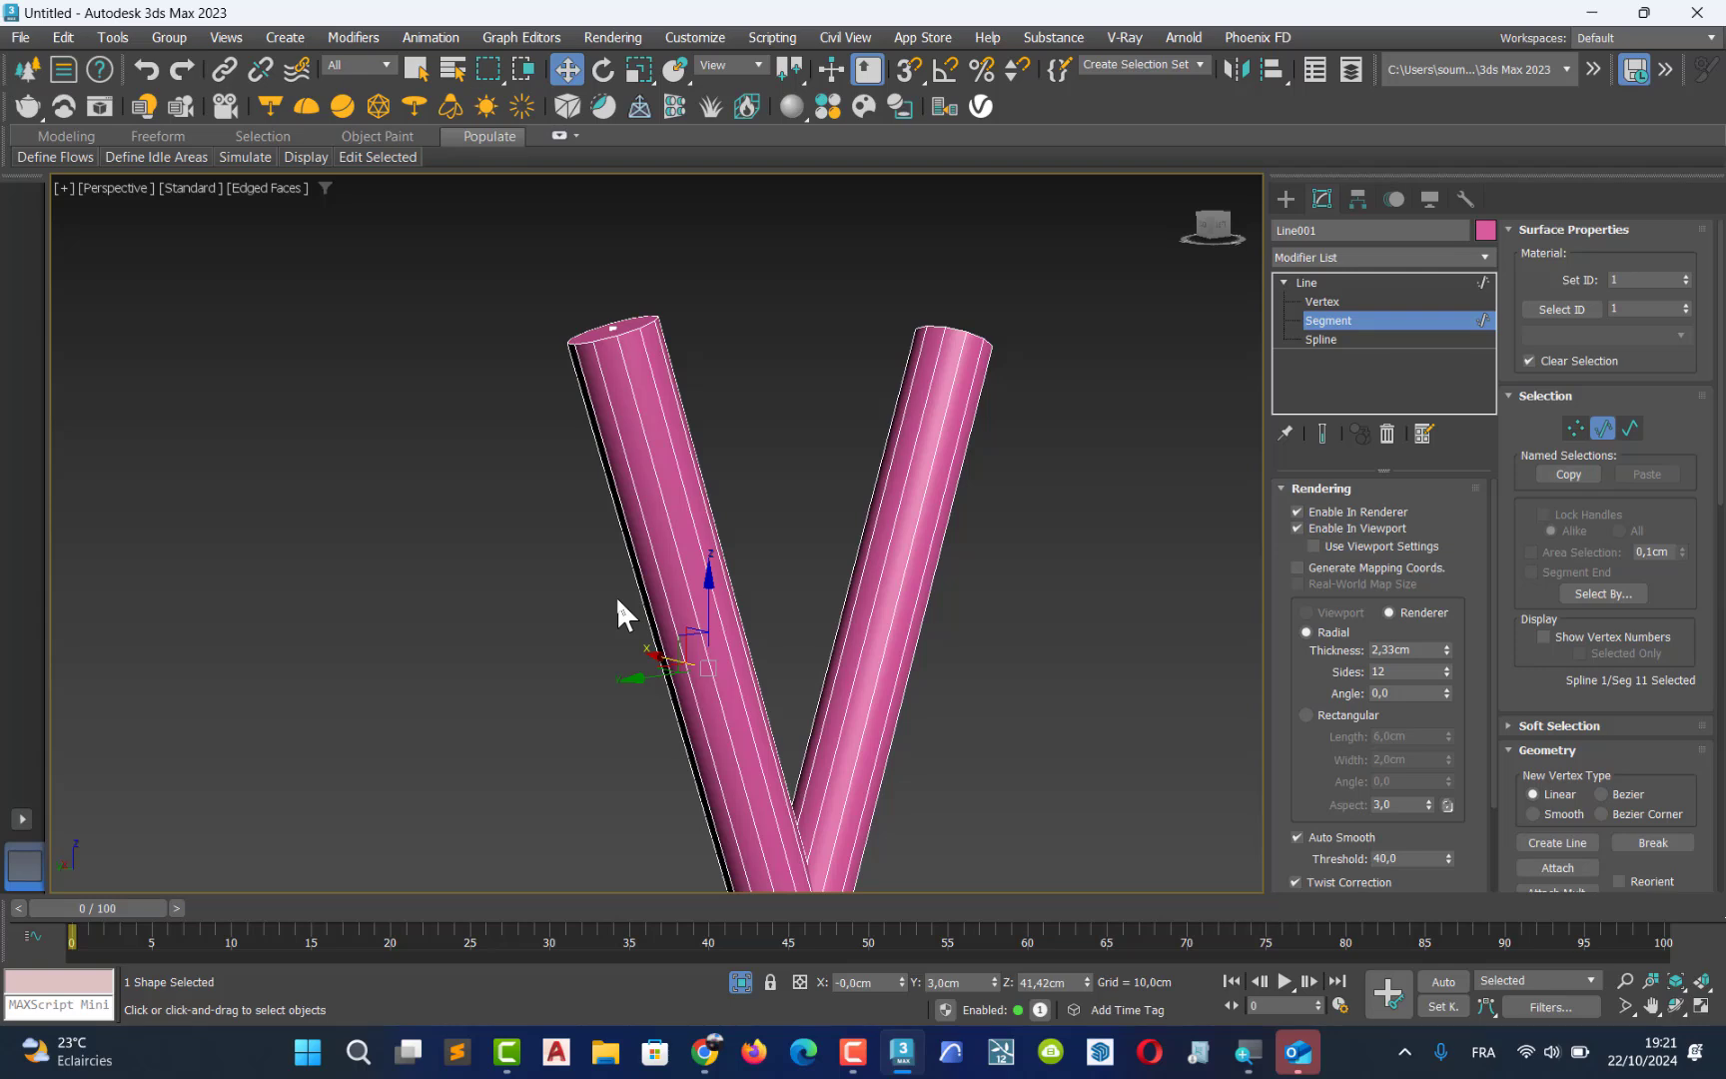
right_click(675, 545)
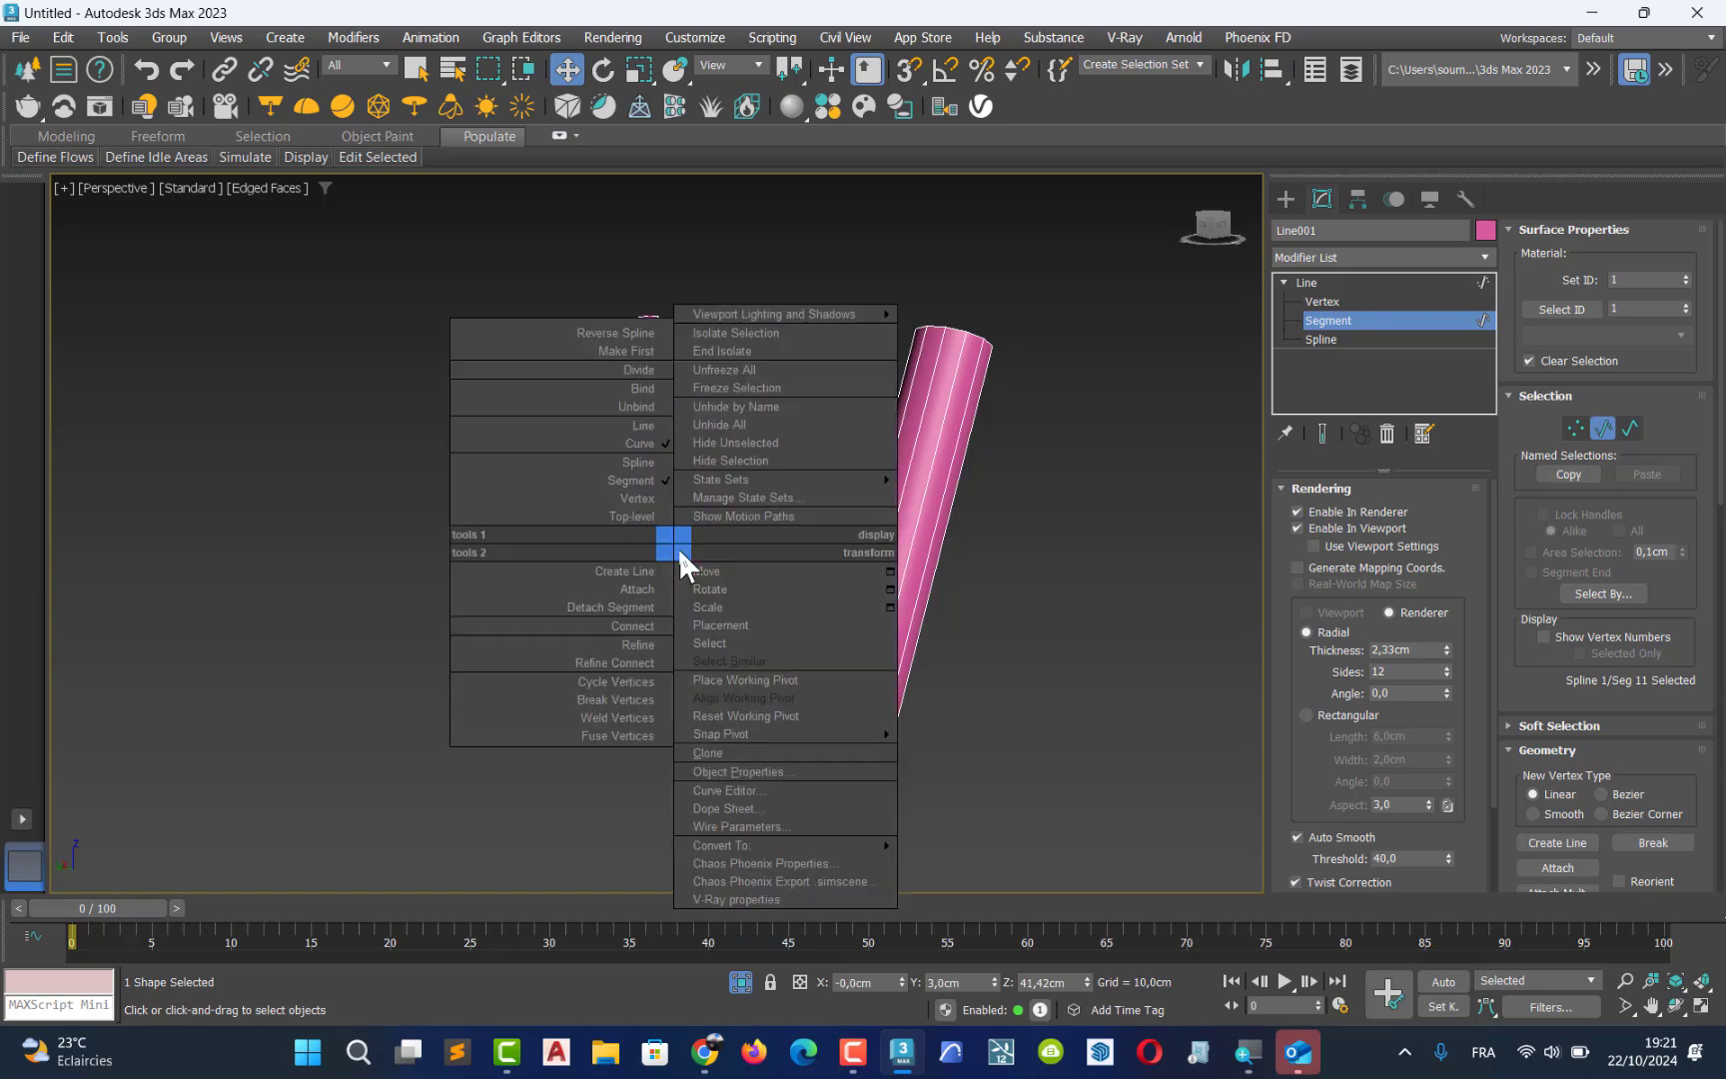
mouse_move(869, 845)
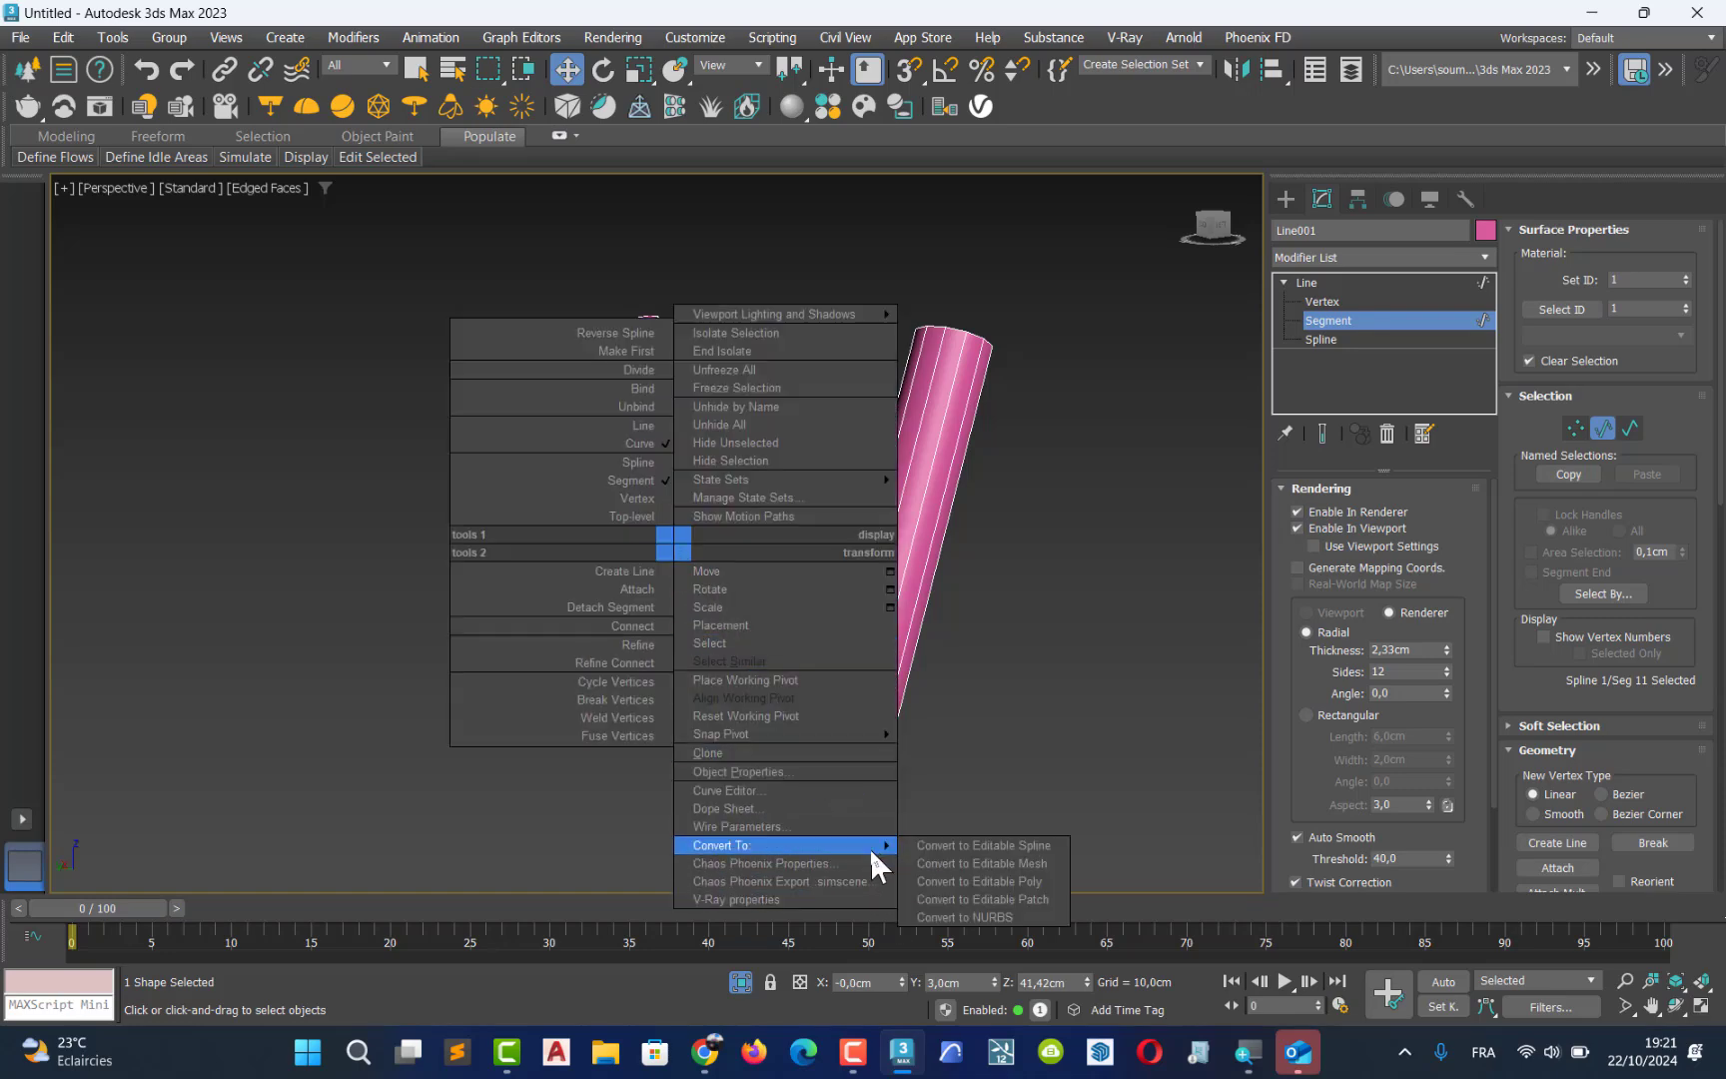
left_click(990, 884)
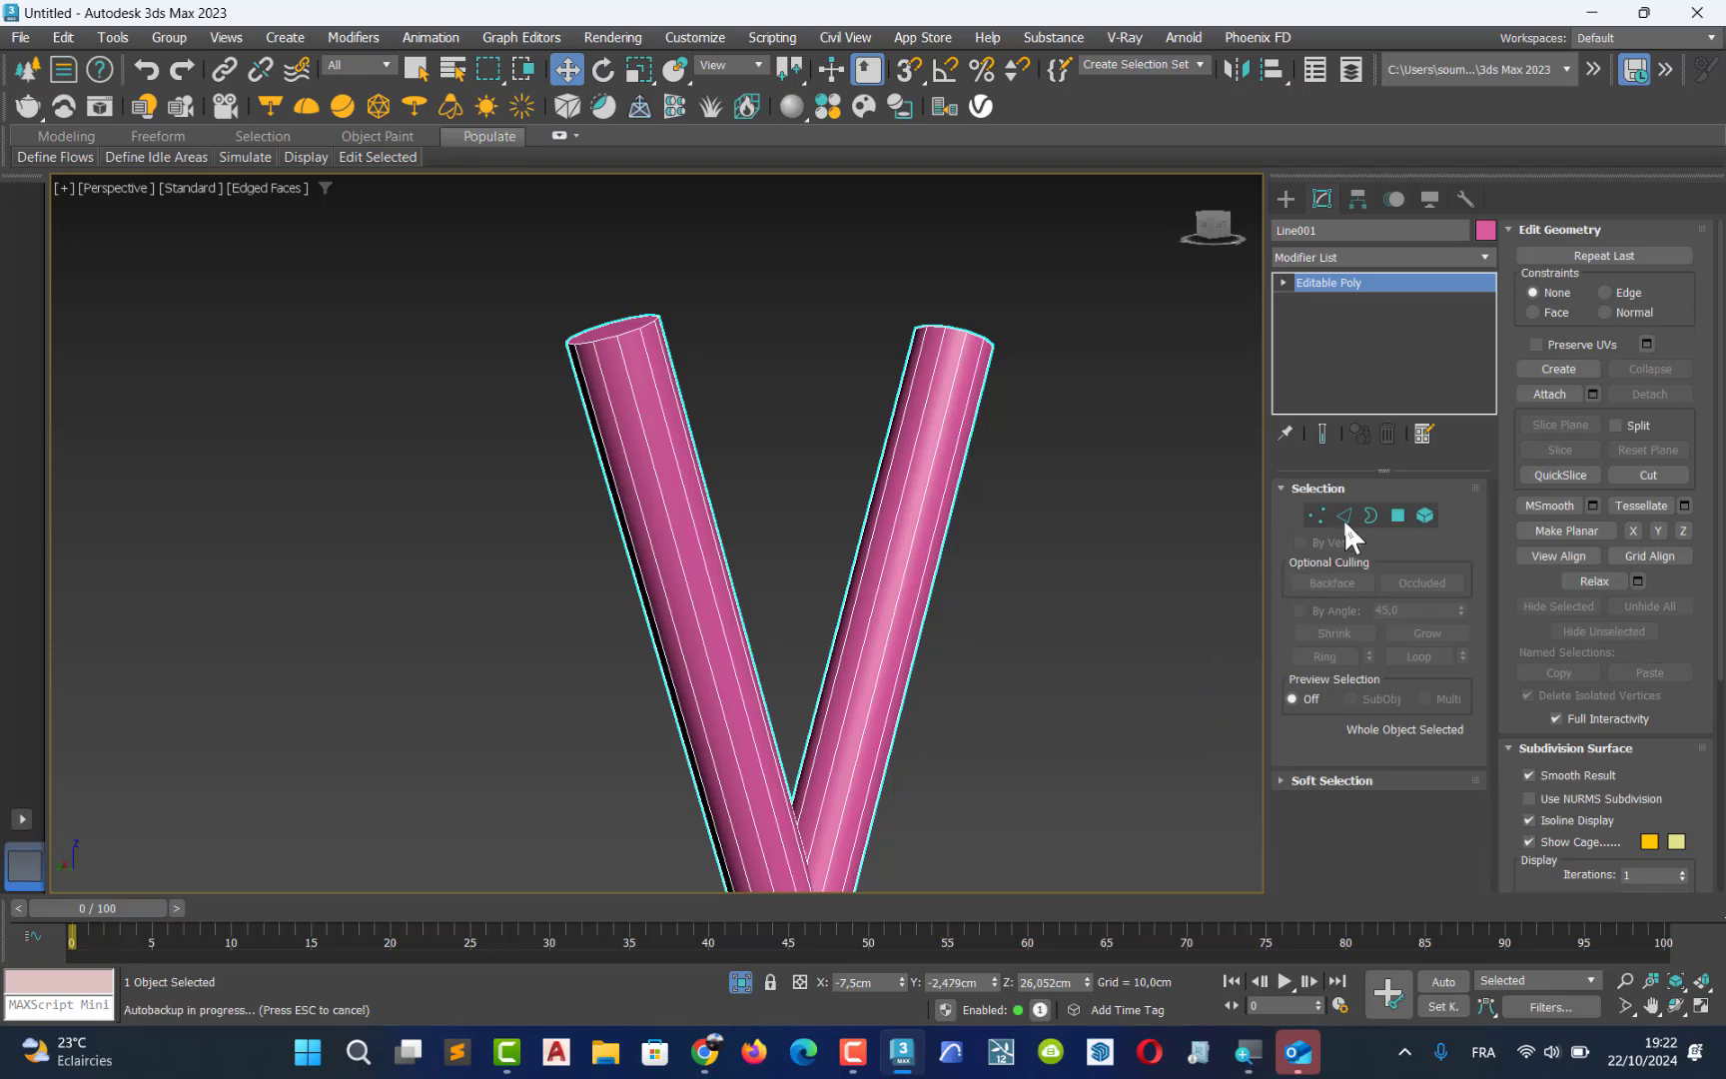
Connect the lengthwise edges of the left upper arm with 2 segments and a pinch of 93 to add a support loop near its end
left_click(1344, 516)
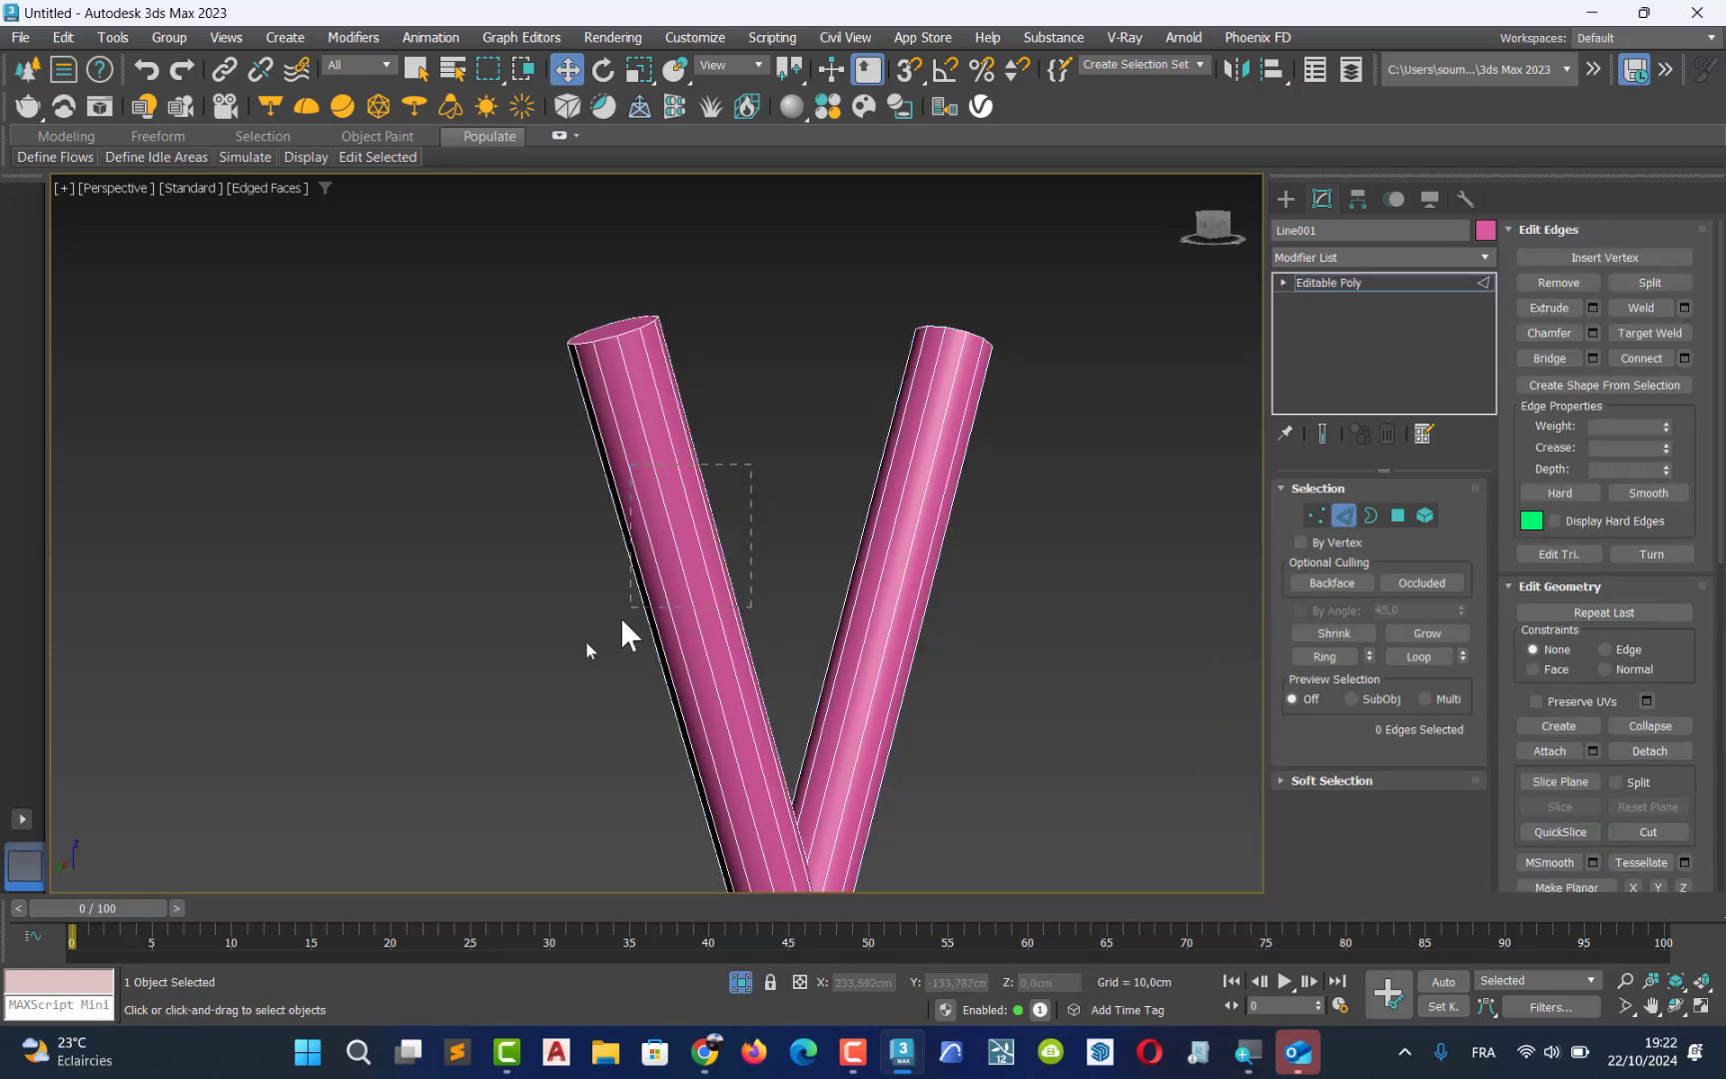
left_click_drag(621, 621, 624, 611)
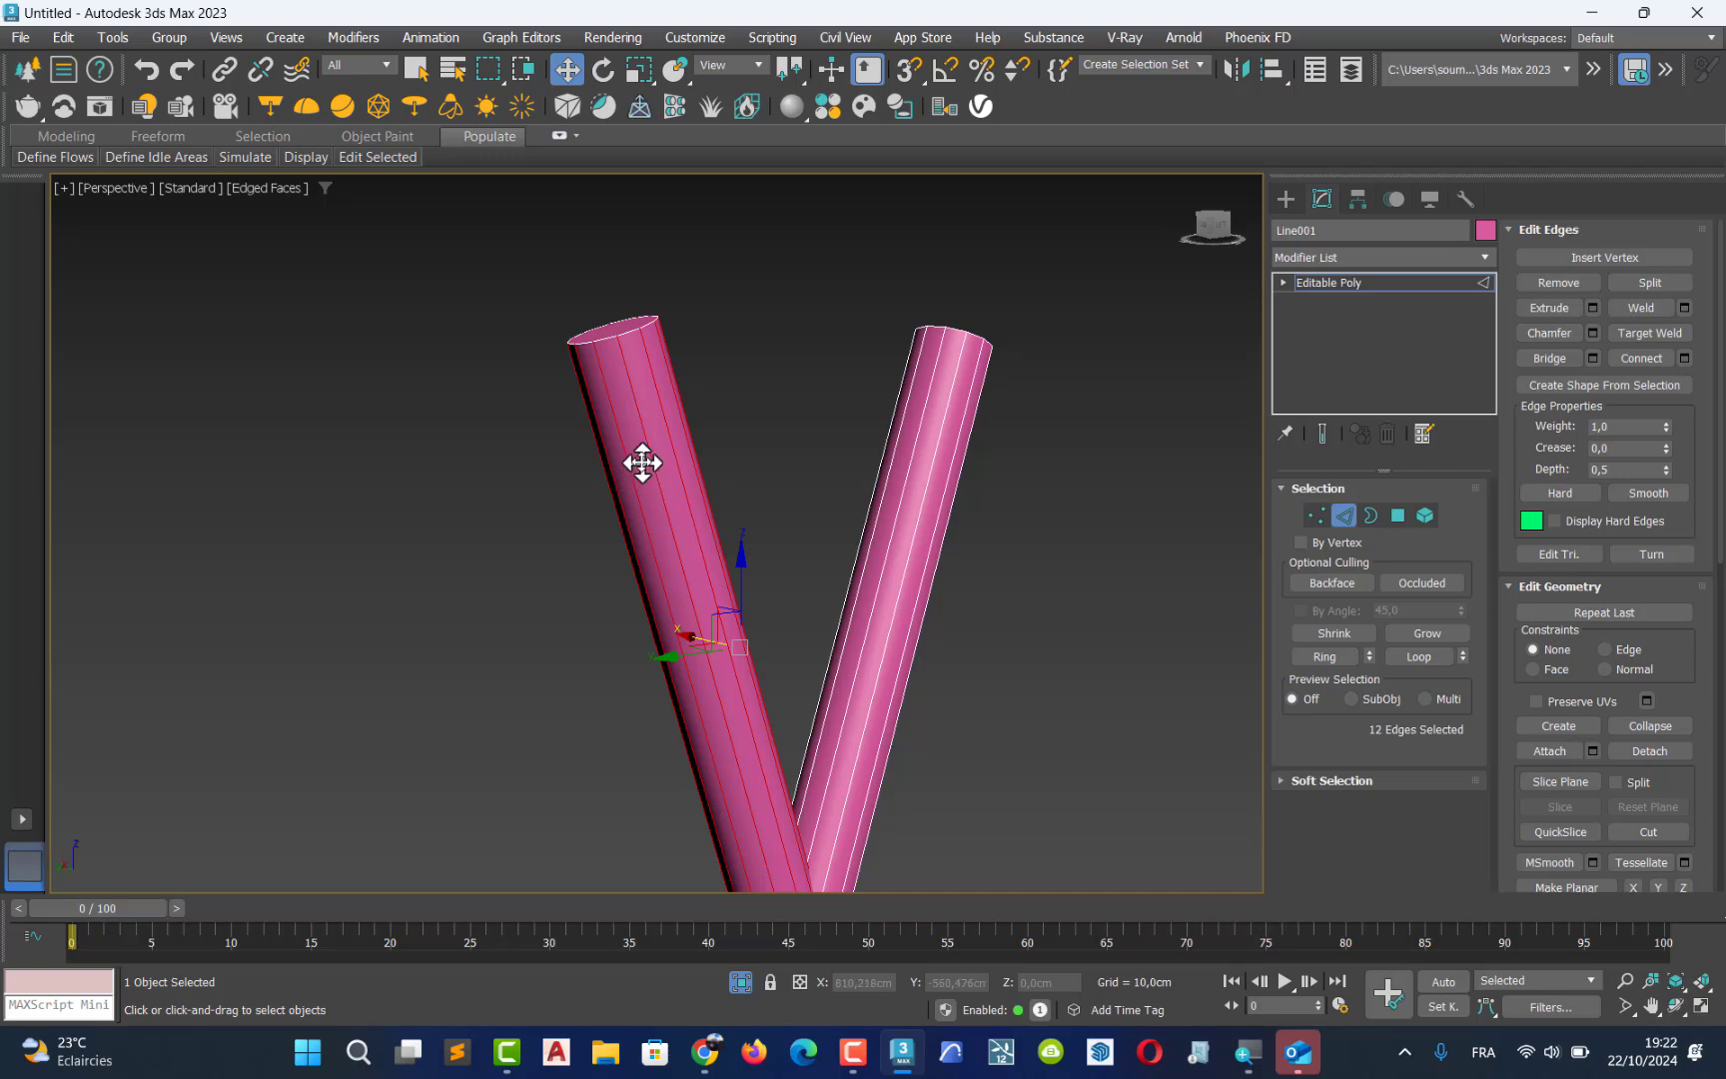
left_click(673, 592)
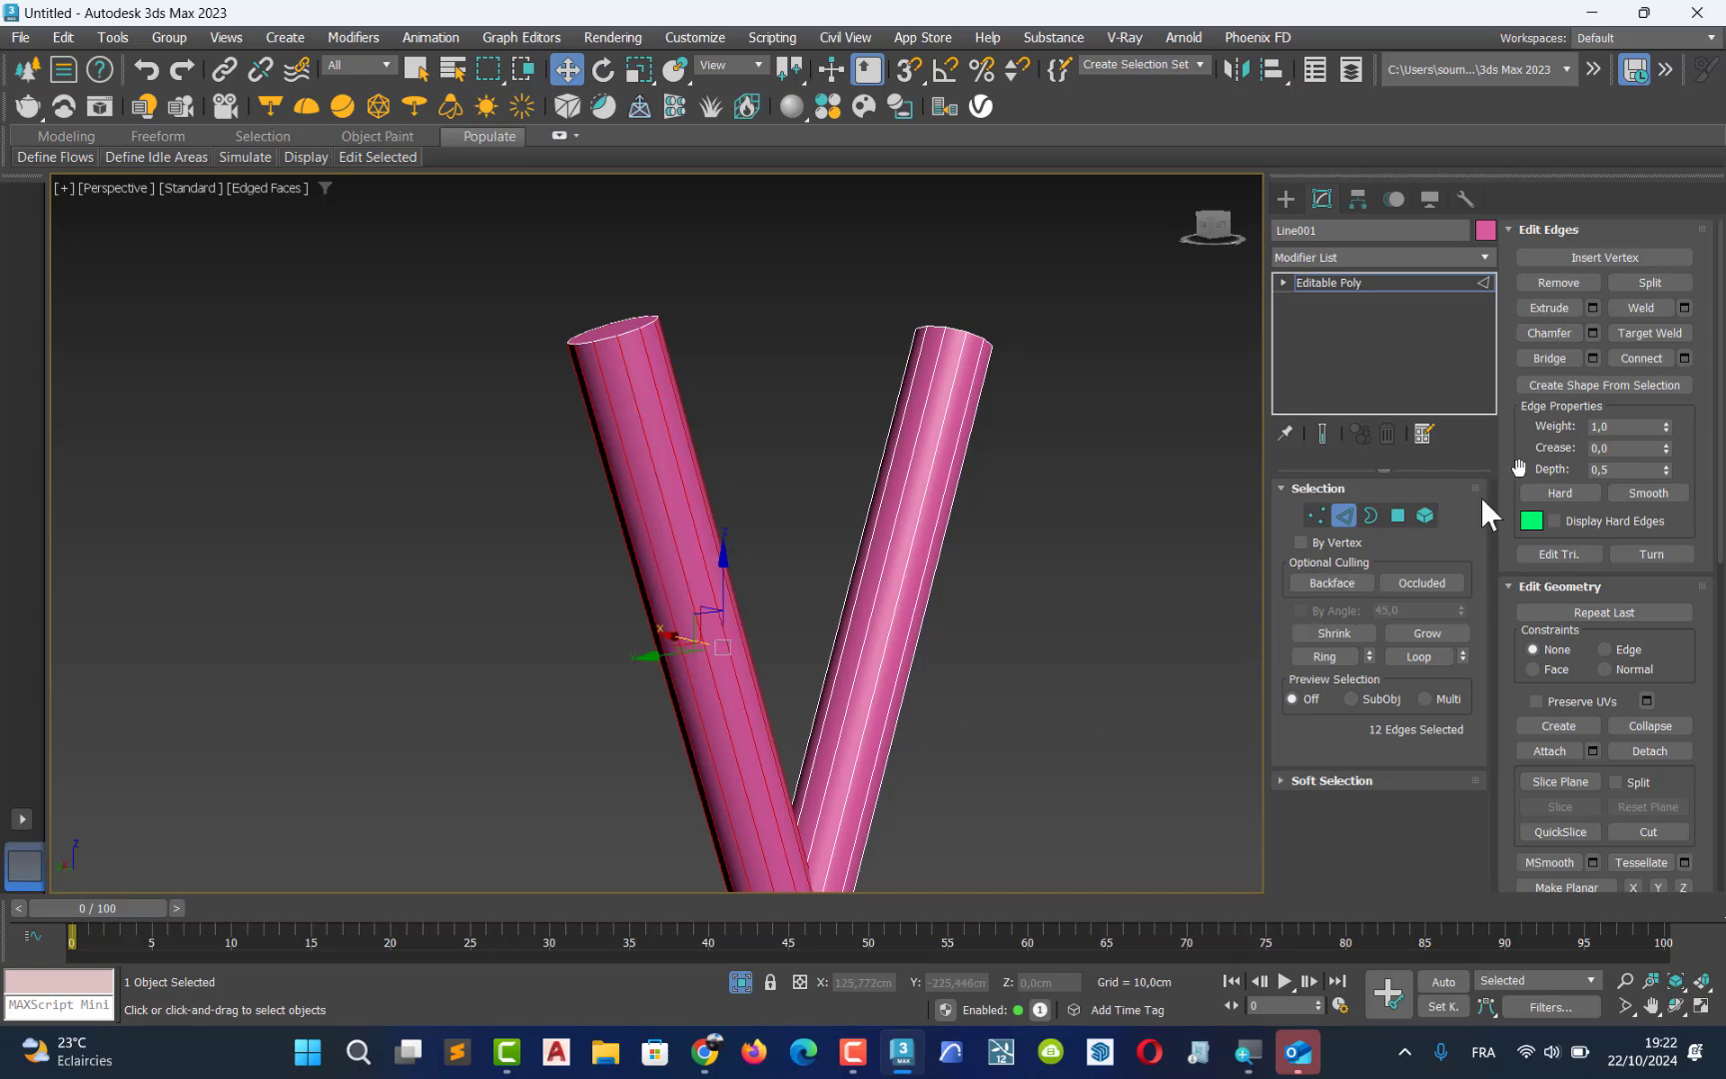
left_click(1684, 358)
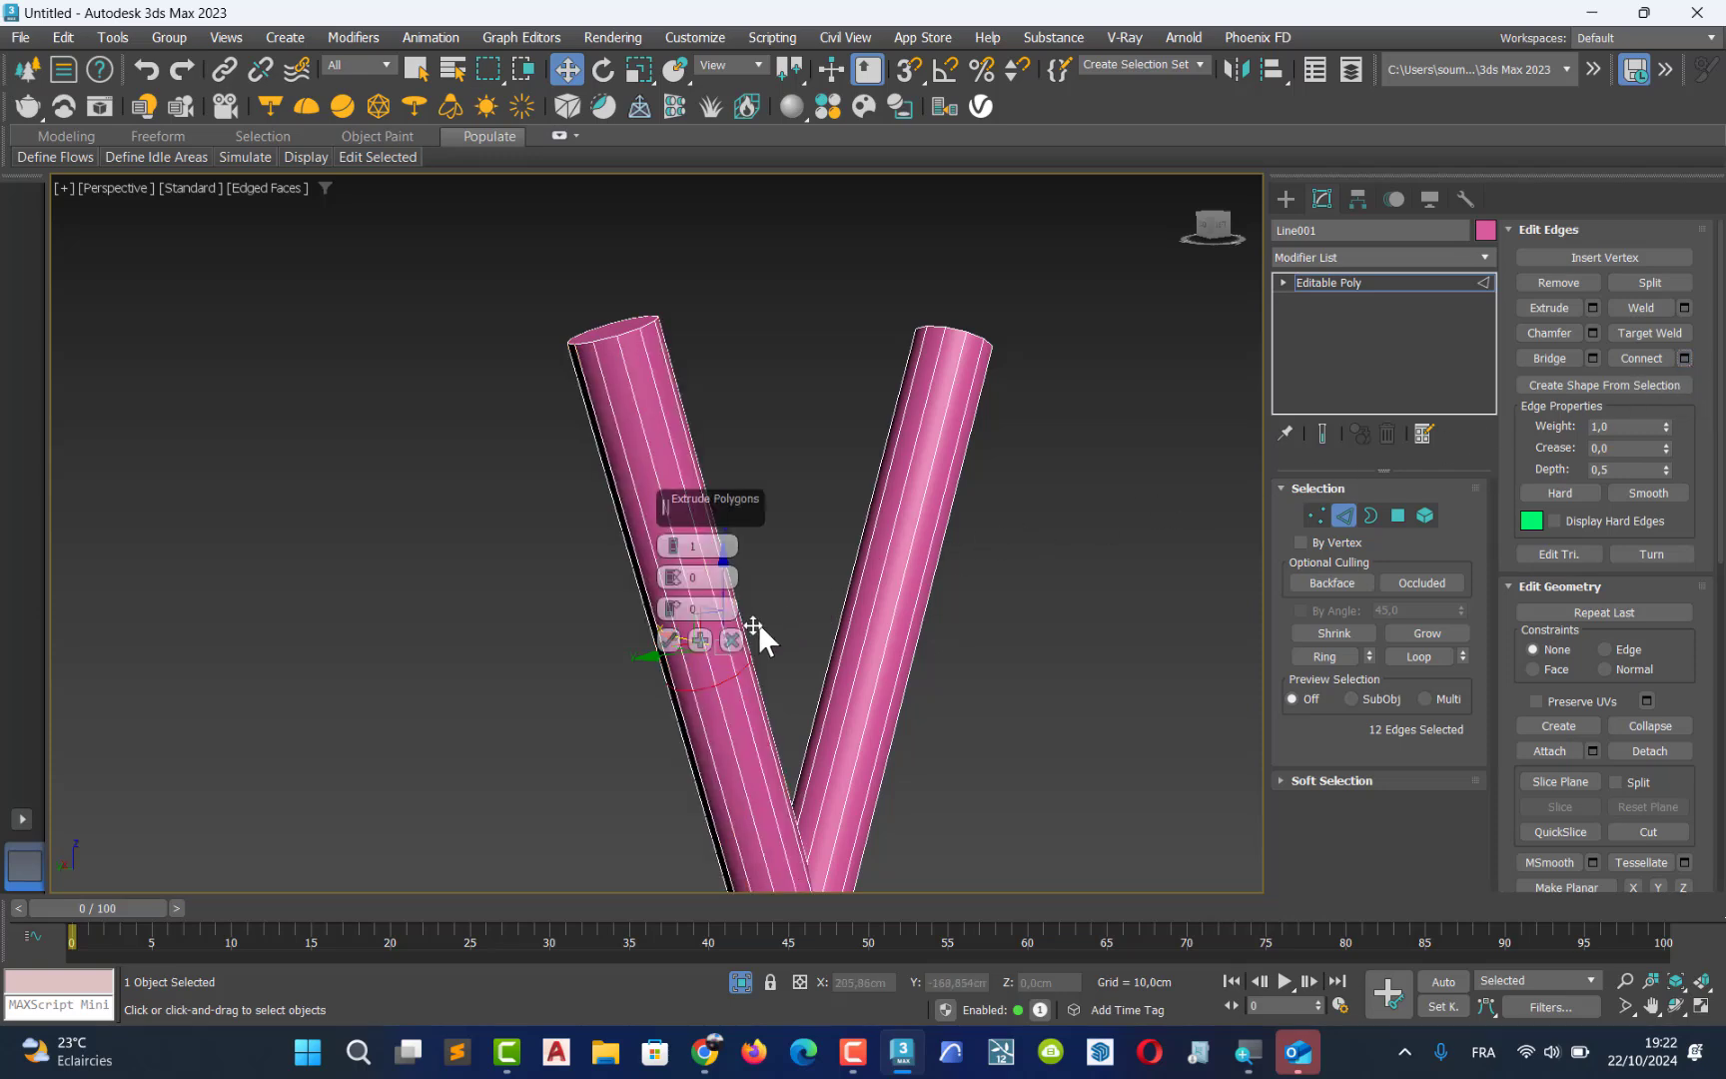
left_click_drag(714, 500, 1131, 481)
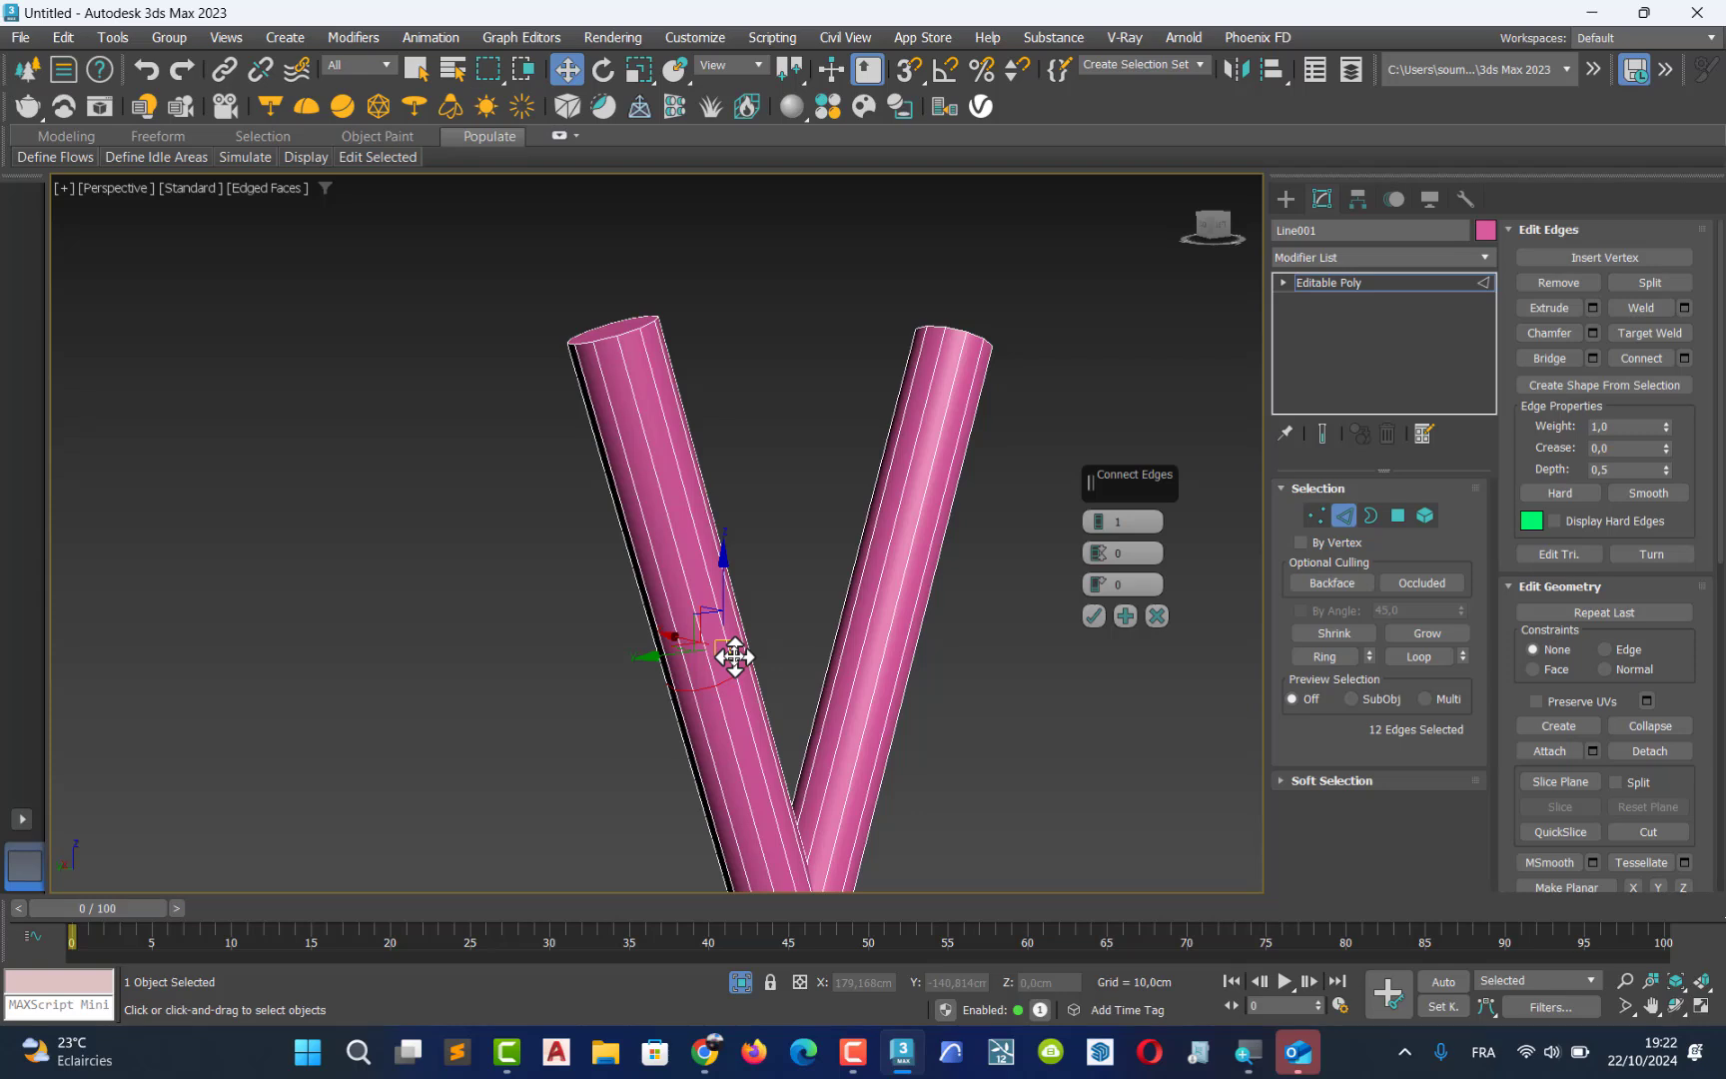
left_click(1093, 517)
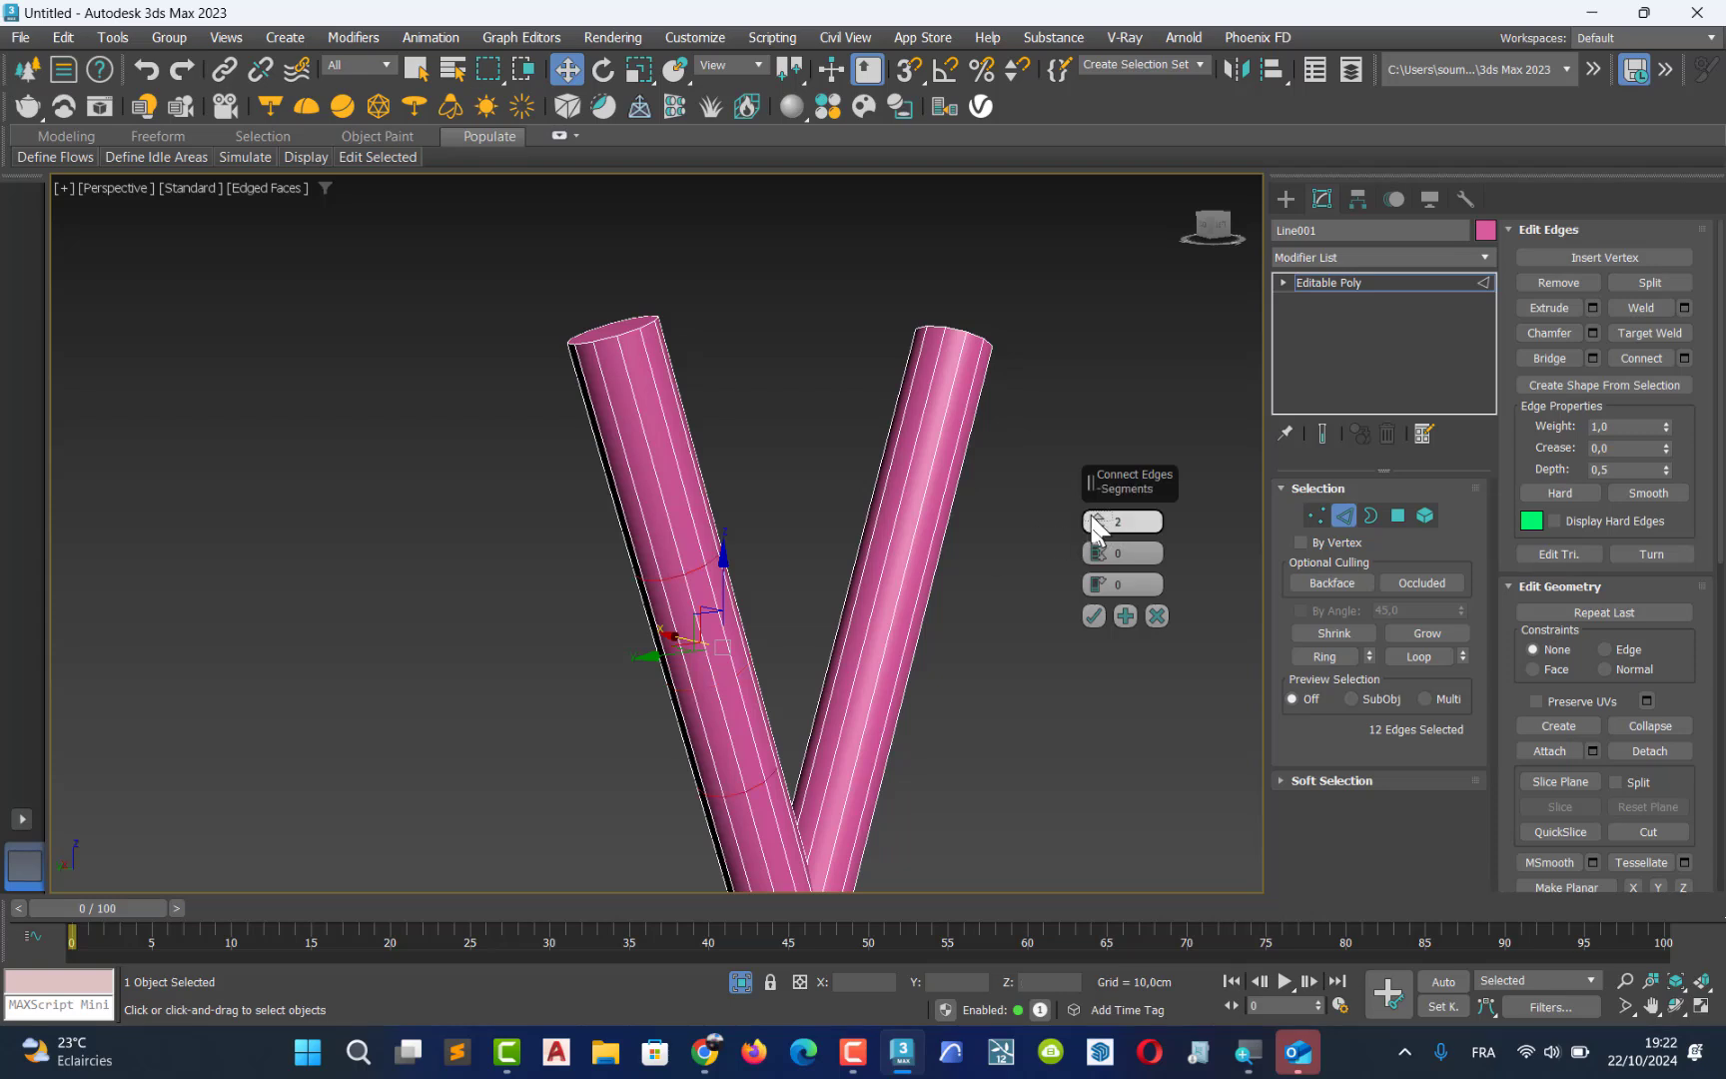
left_click_drag(1097, 557, 1065, 217)
left_click(1095, 615)
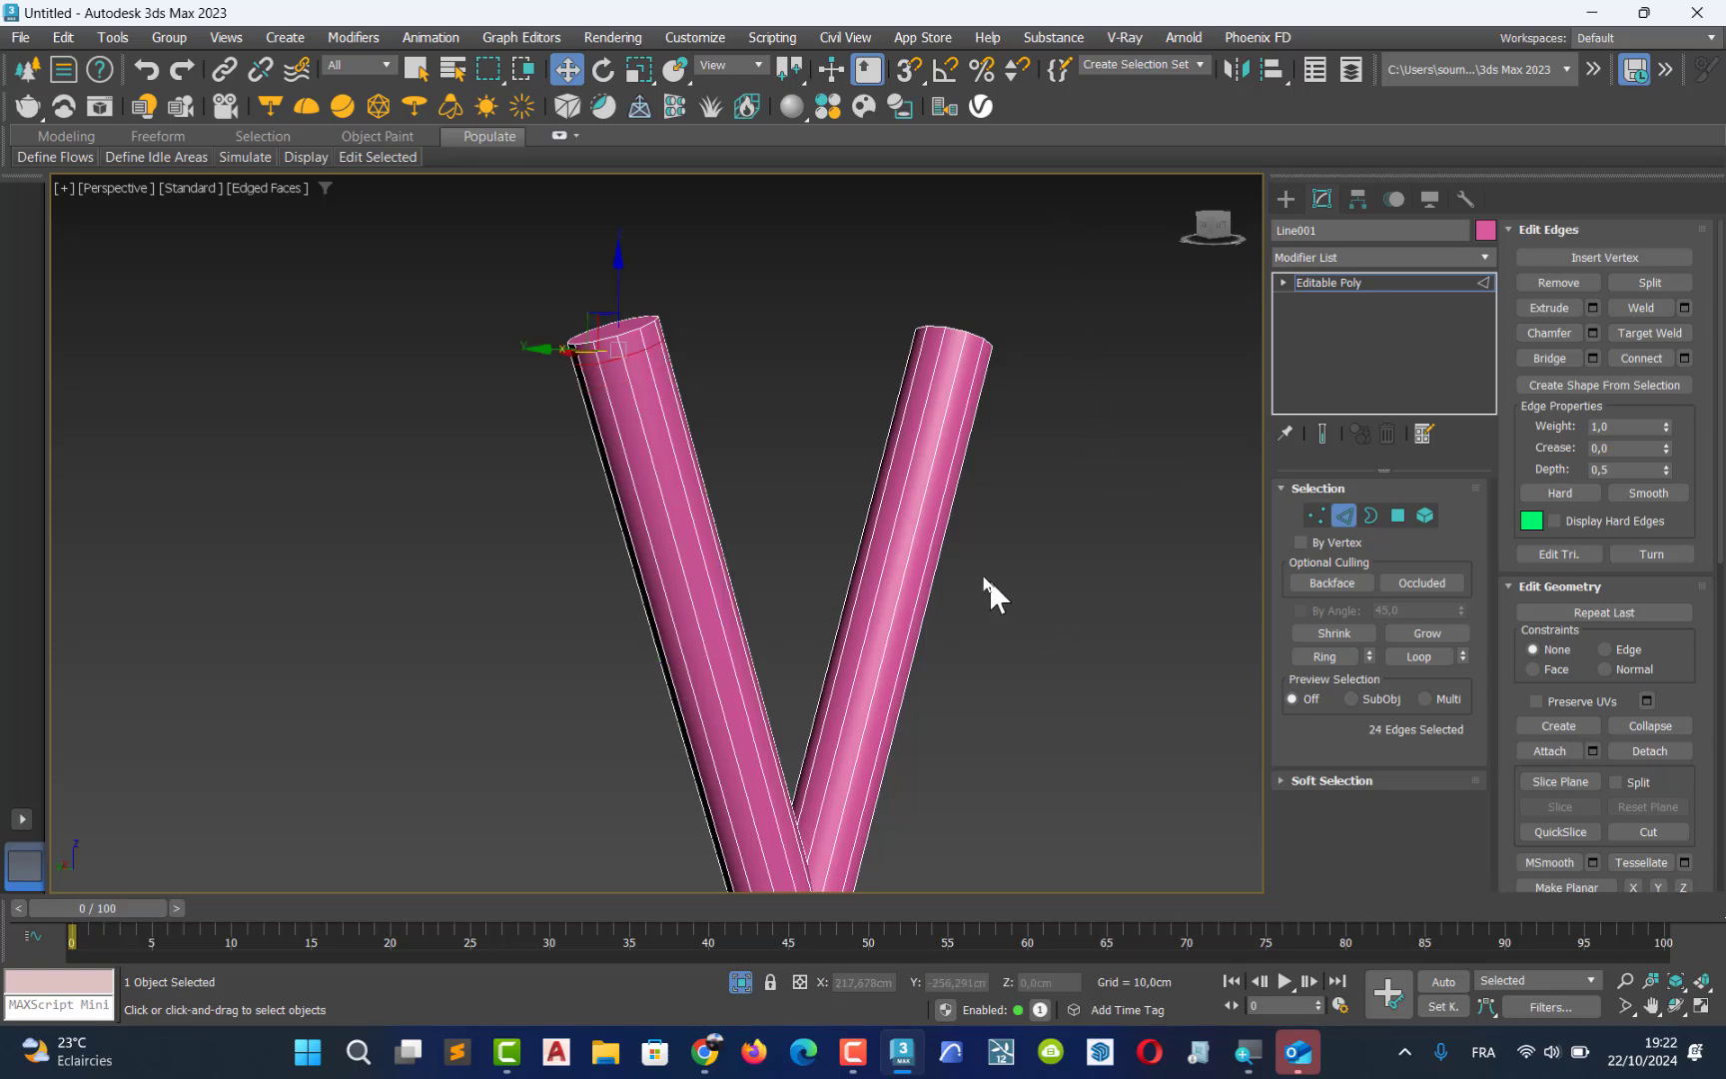
Connect the lengthwise edges of the right upper arm with 2 segments and a pinch of 93, and leave edge editing
left_click_drag(922, 573, 820, 627)
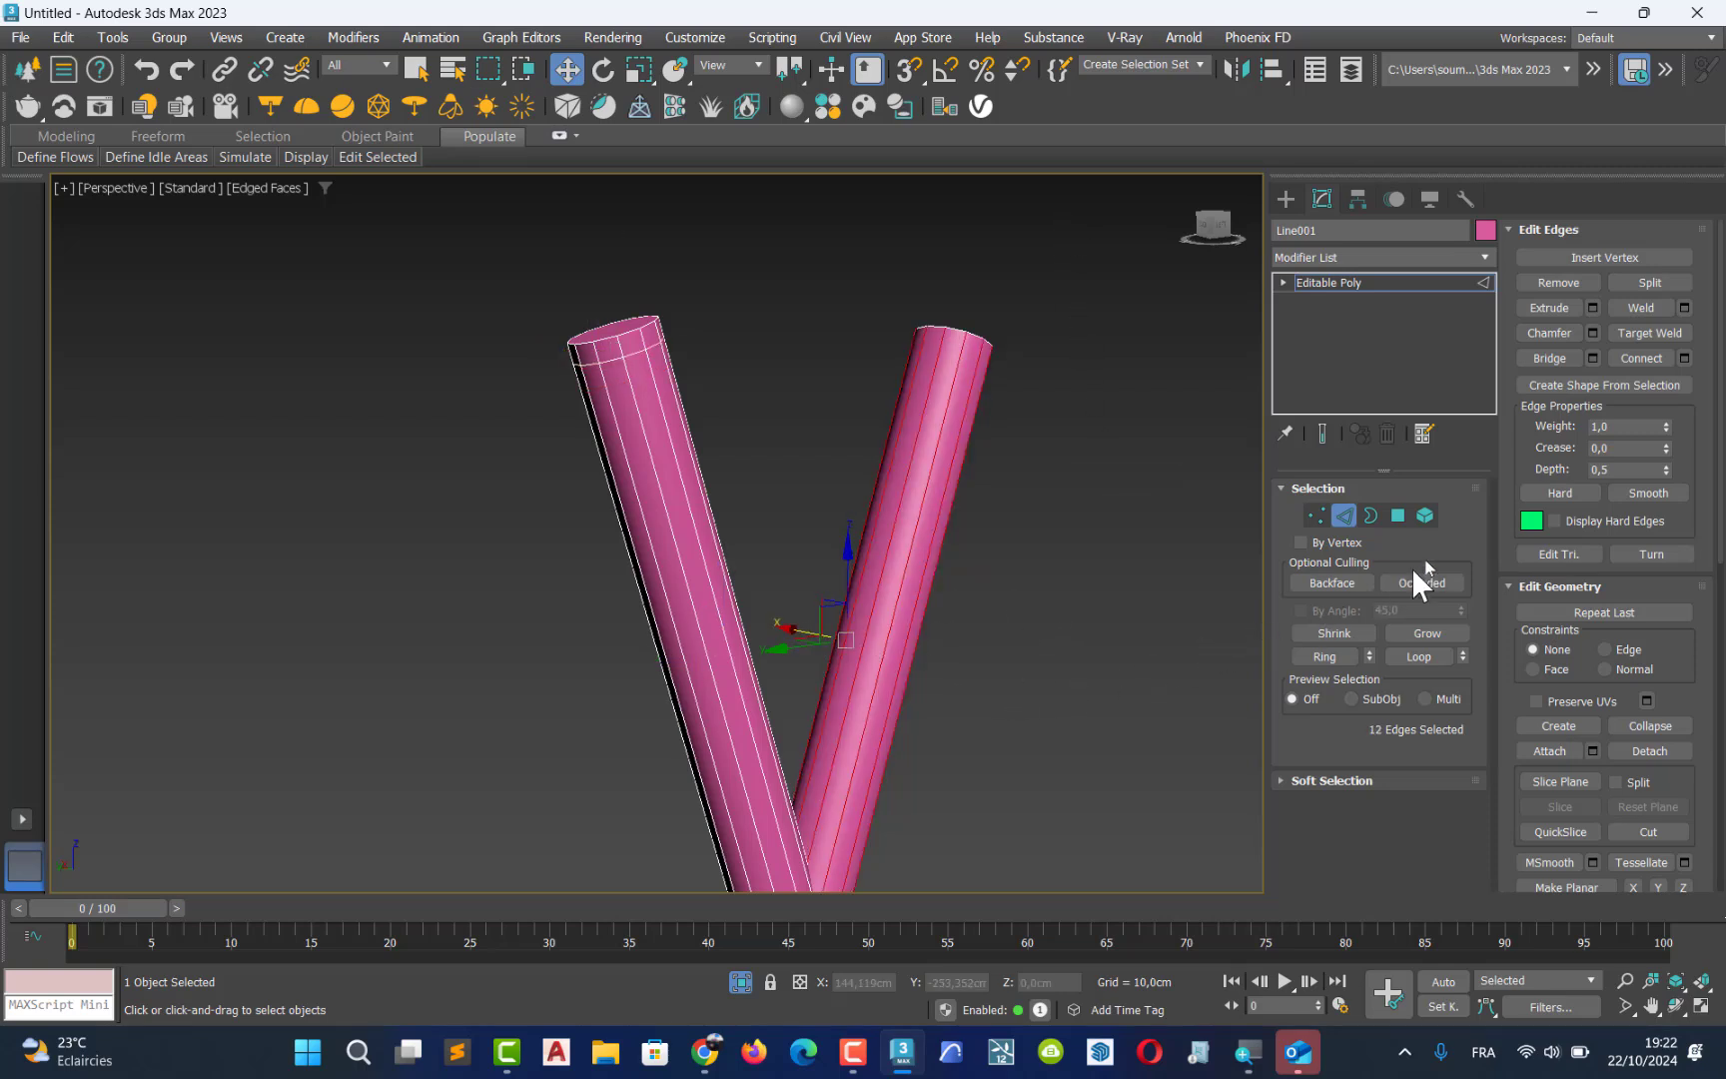
left_click(1684, 360)
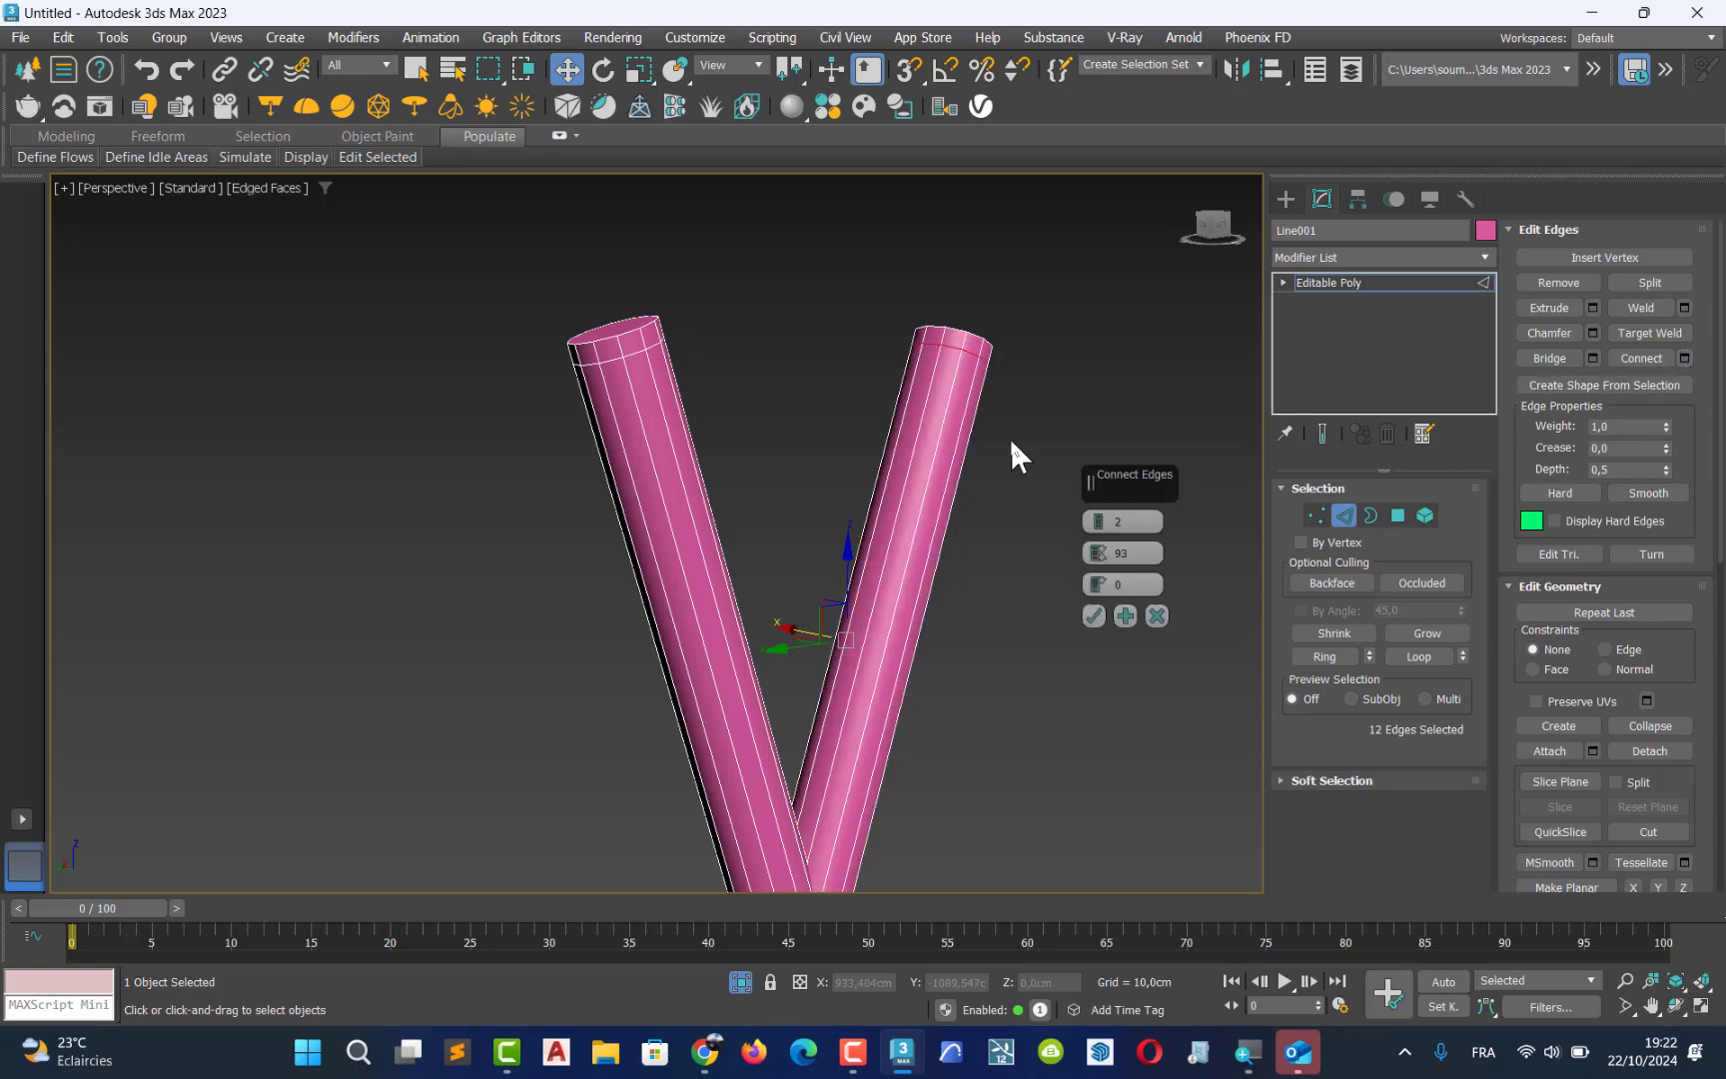
left_click(1094, 616)
left_click(1345, 515)
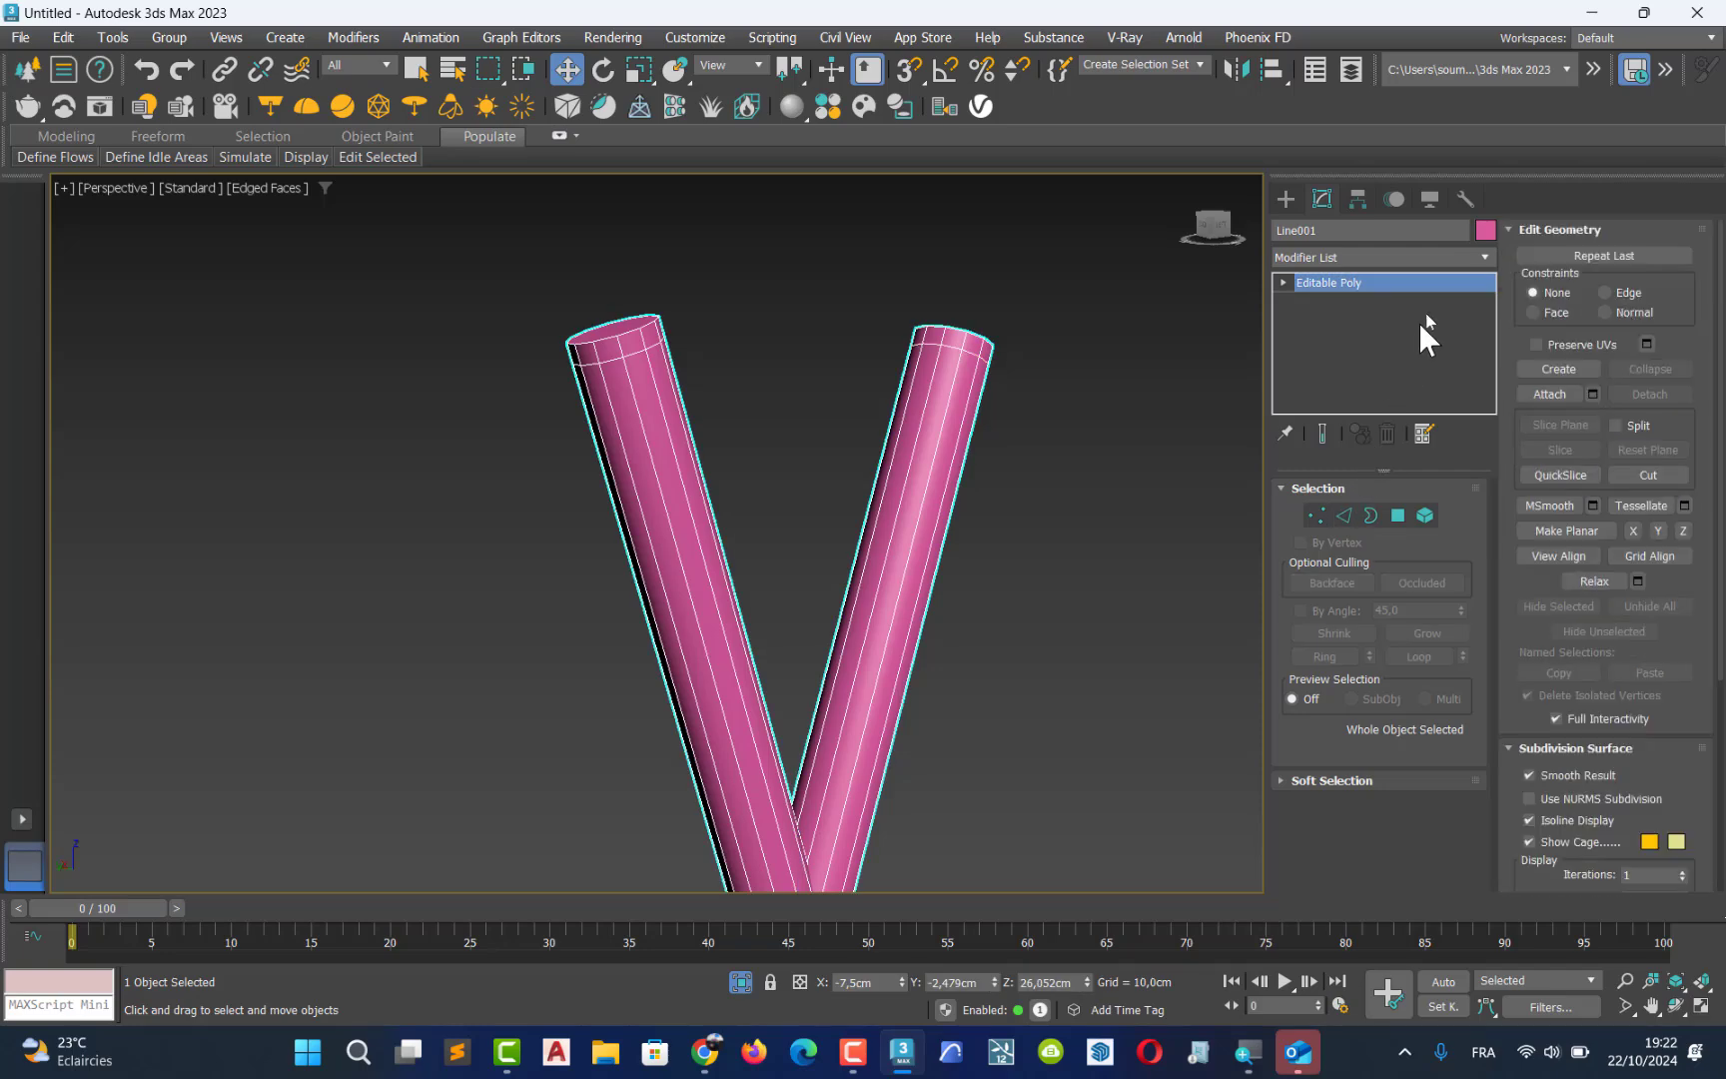
Apply a TurboSmooth modifier to the line stand, end its isolation to bring back the cone, and clear the selection
left_click(1482, 257)
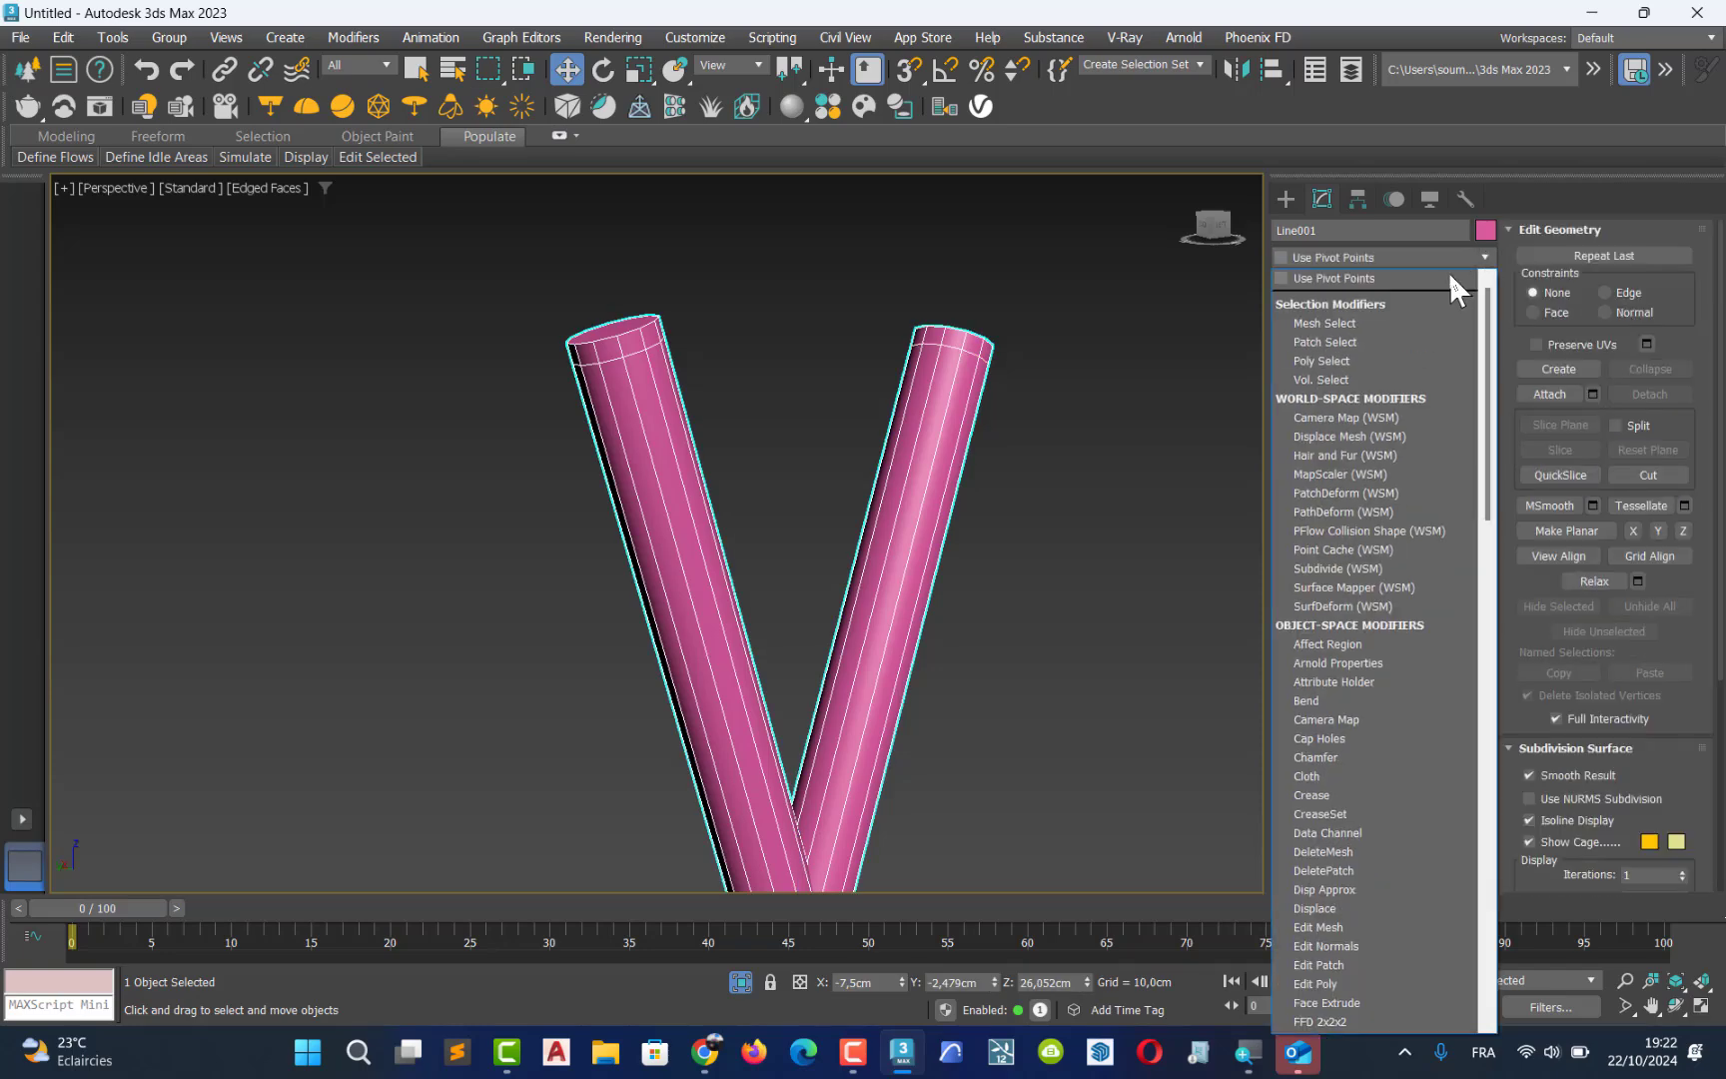
type("tu")
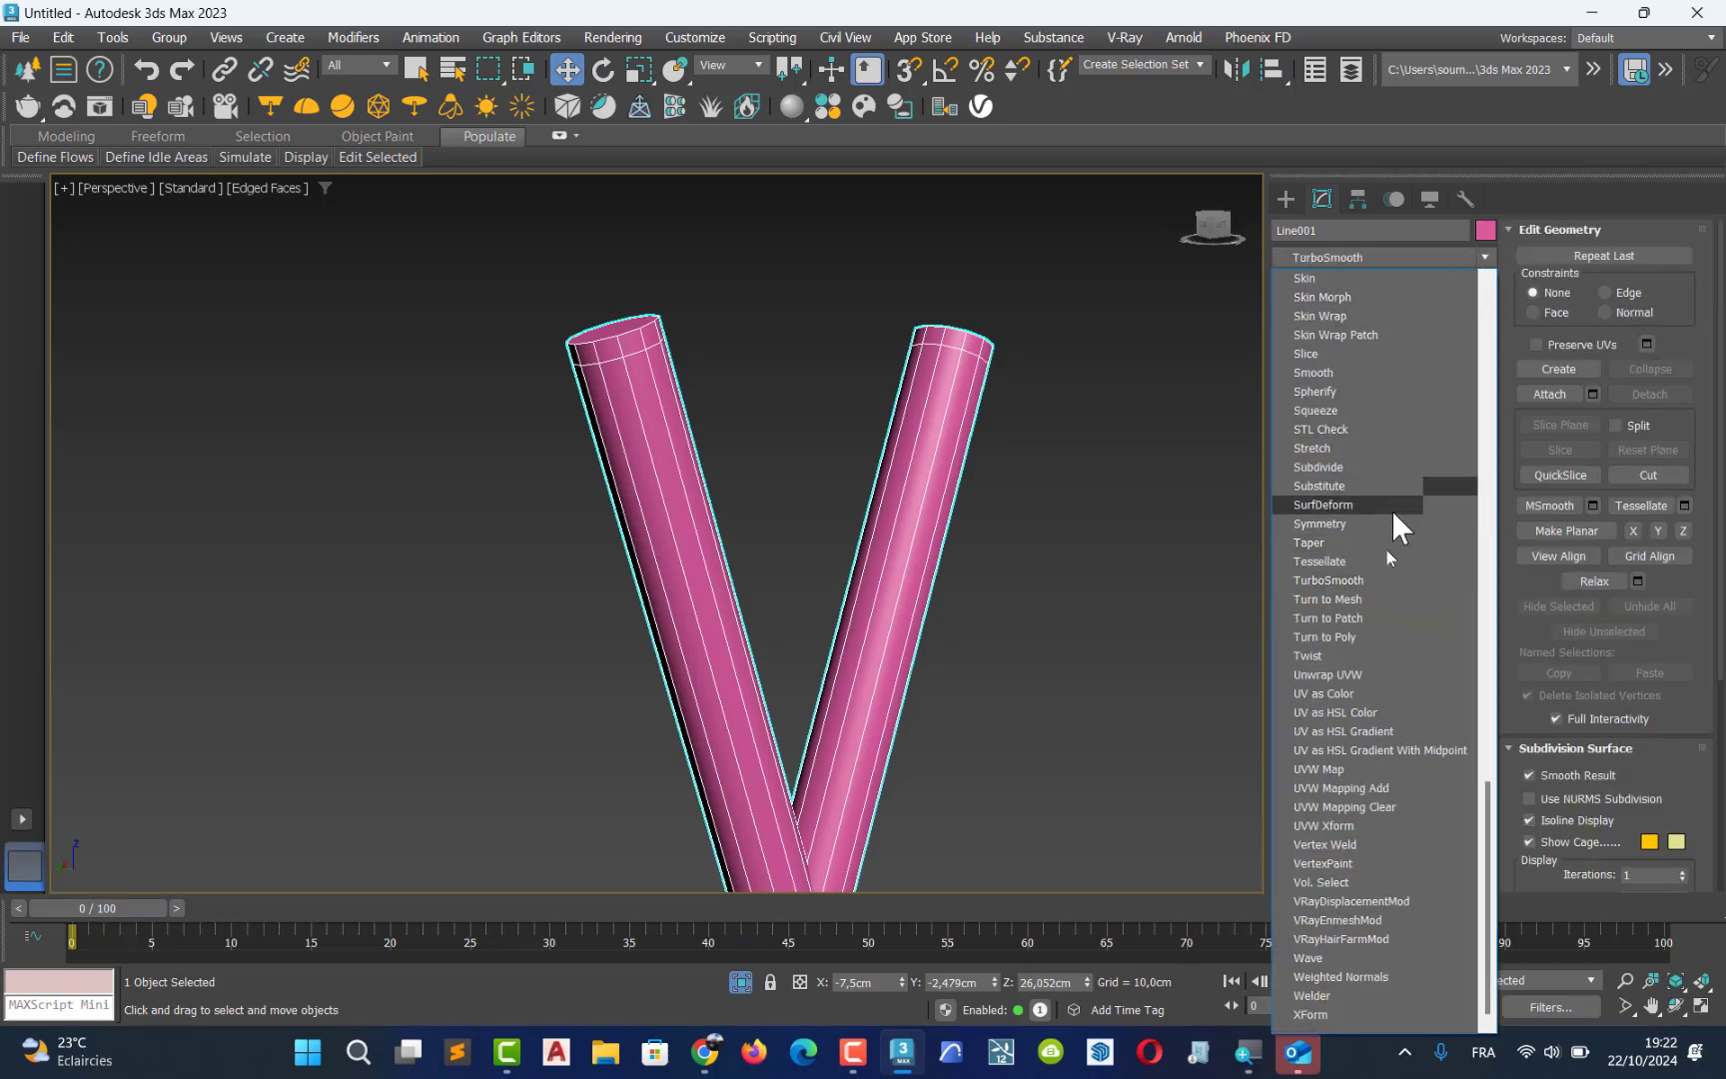
left_click(1371, 579)
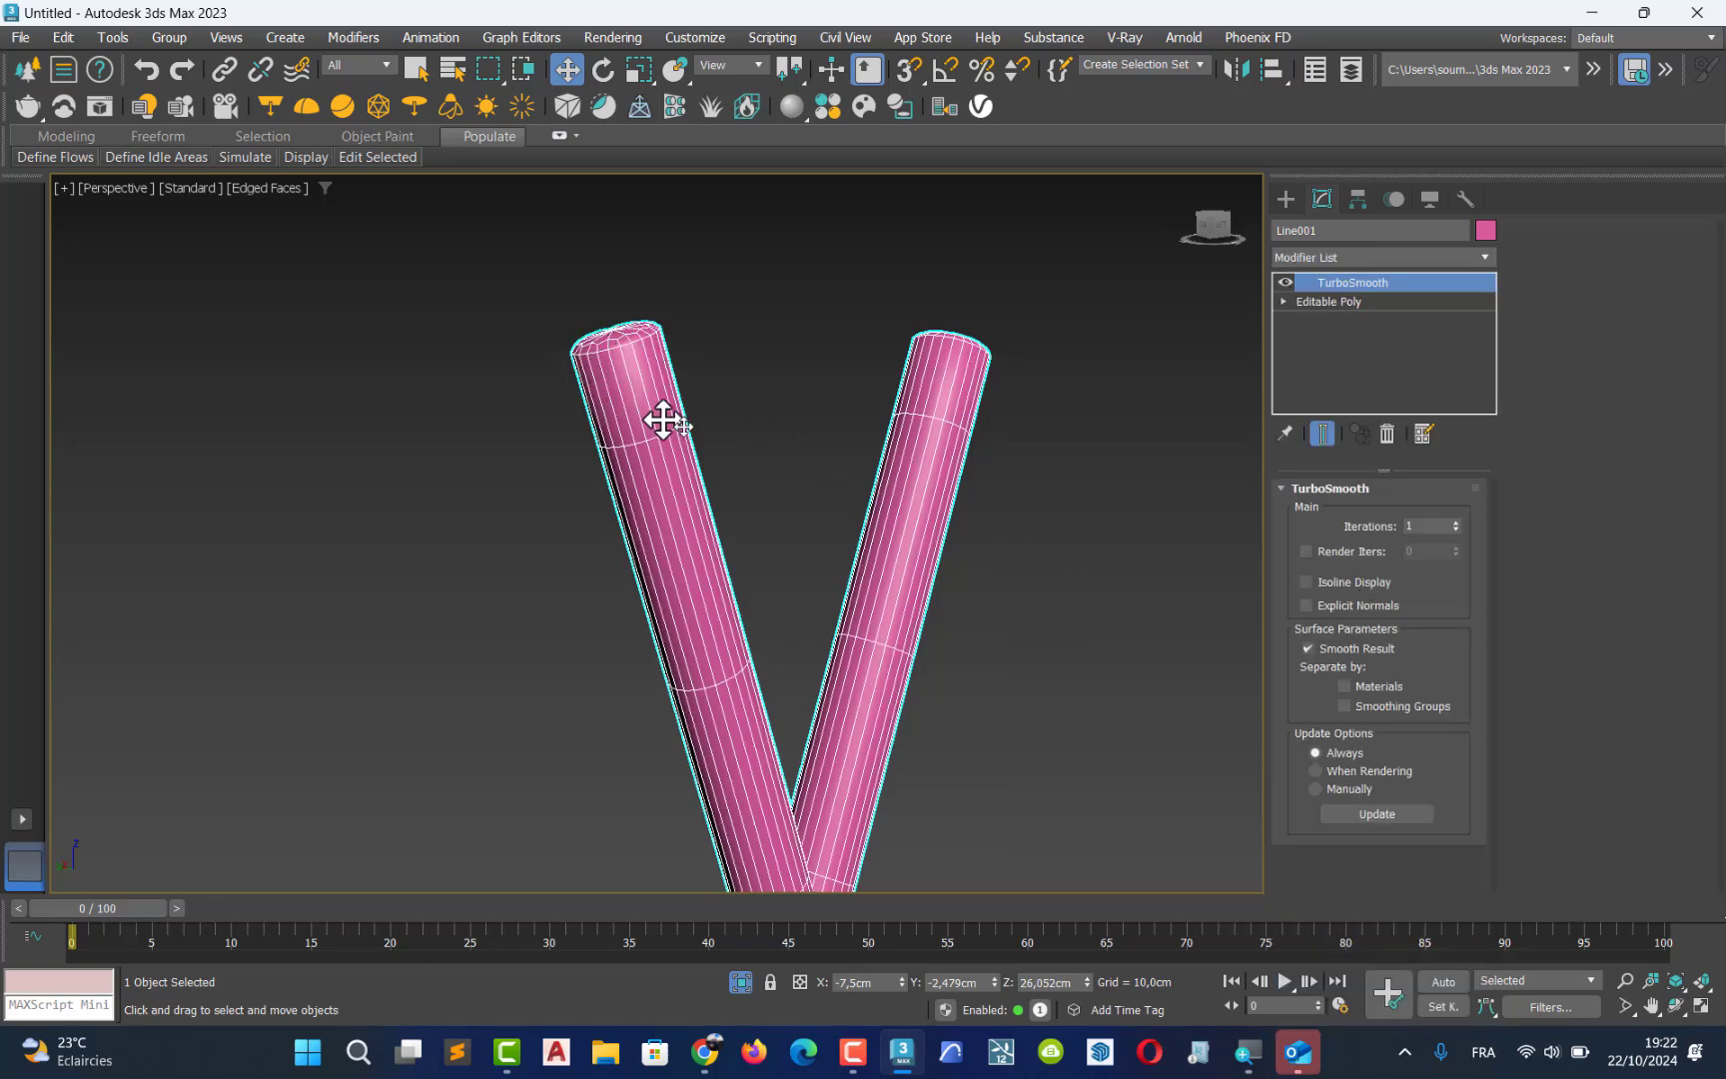
scroll(639, 467, "down", 5)
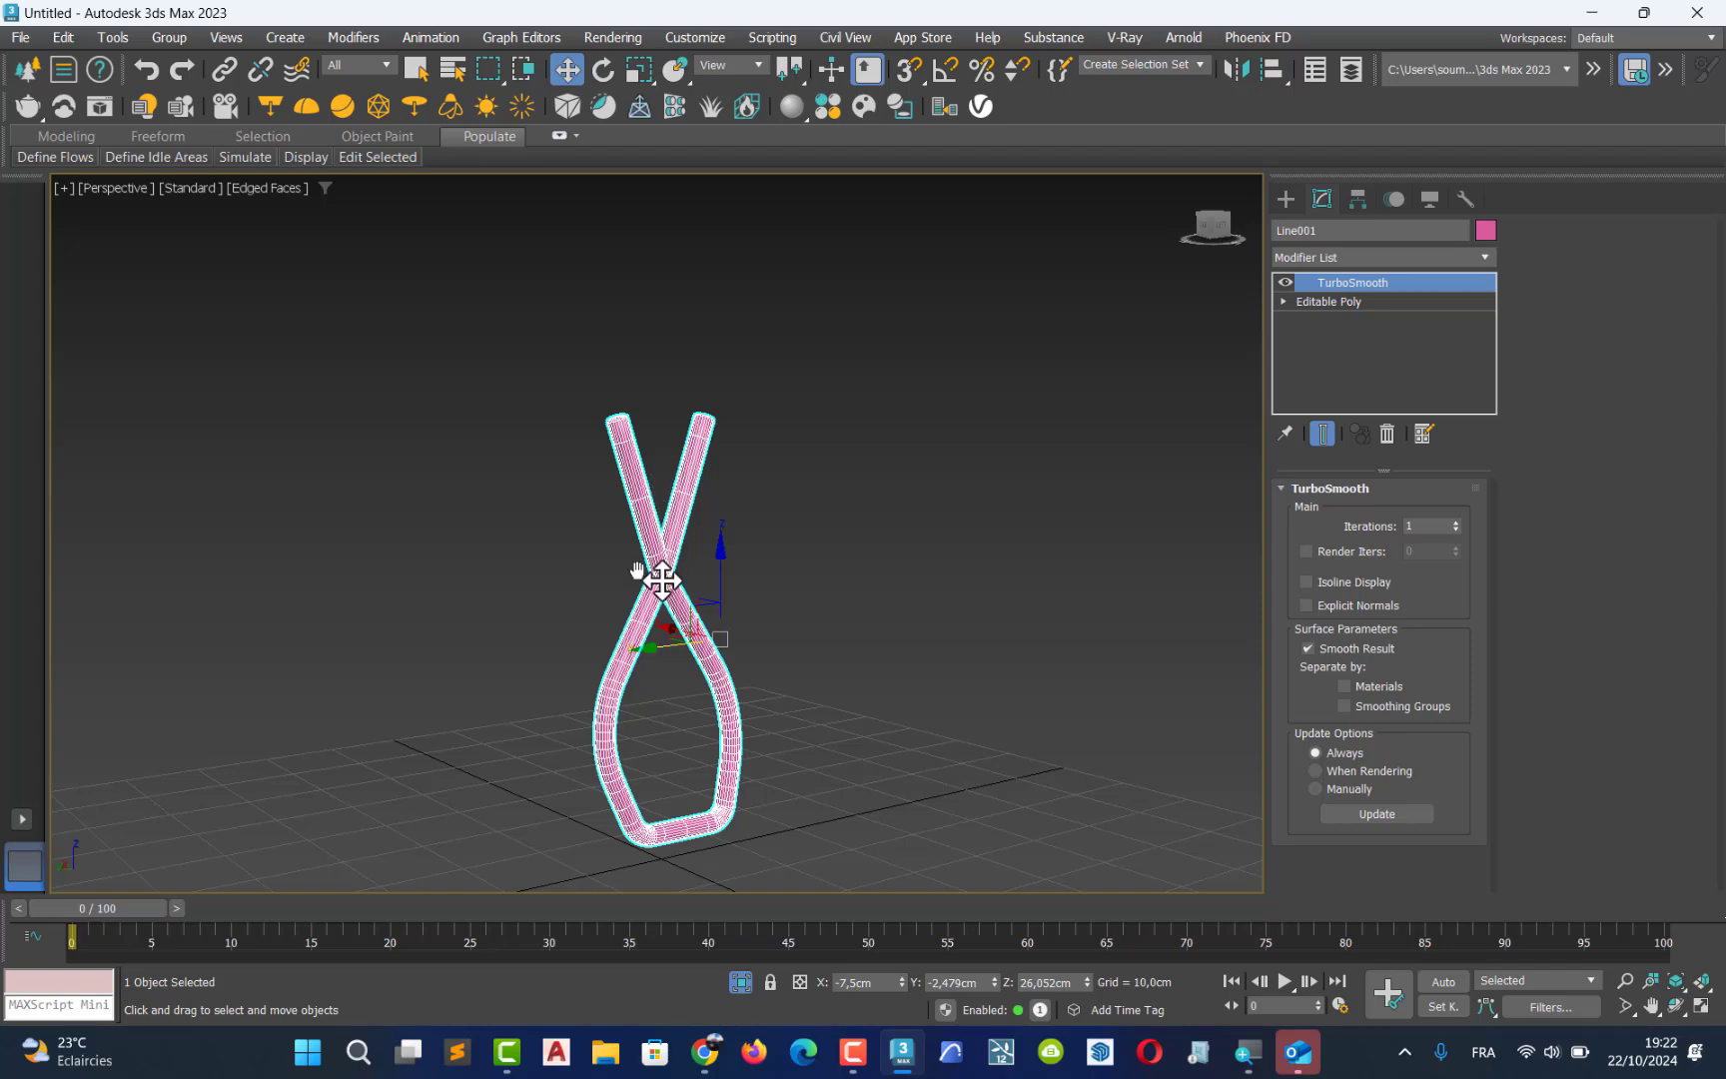
scroll(674, 540, "up", 8)
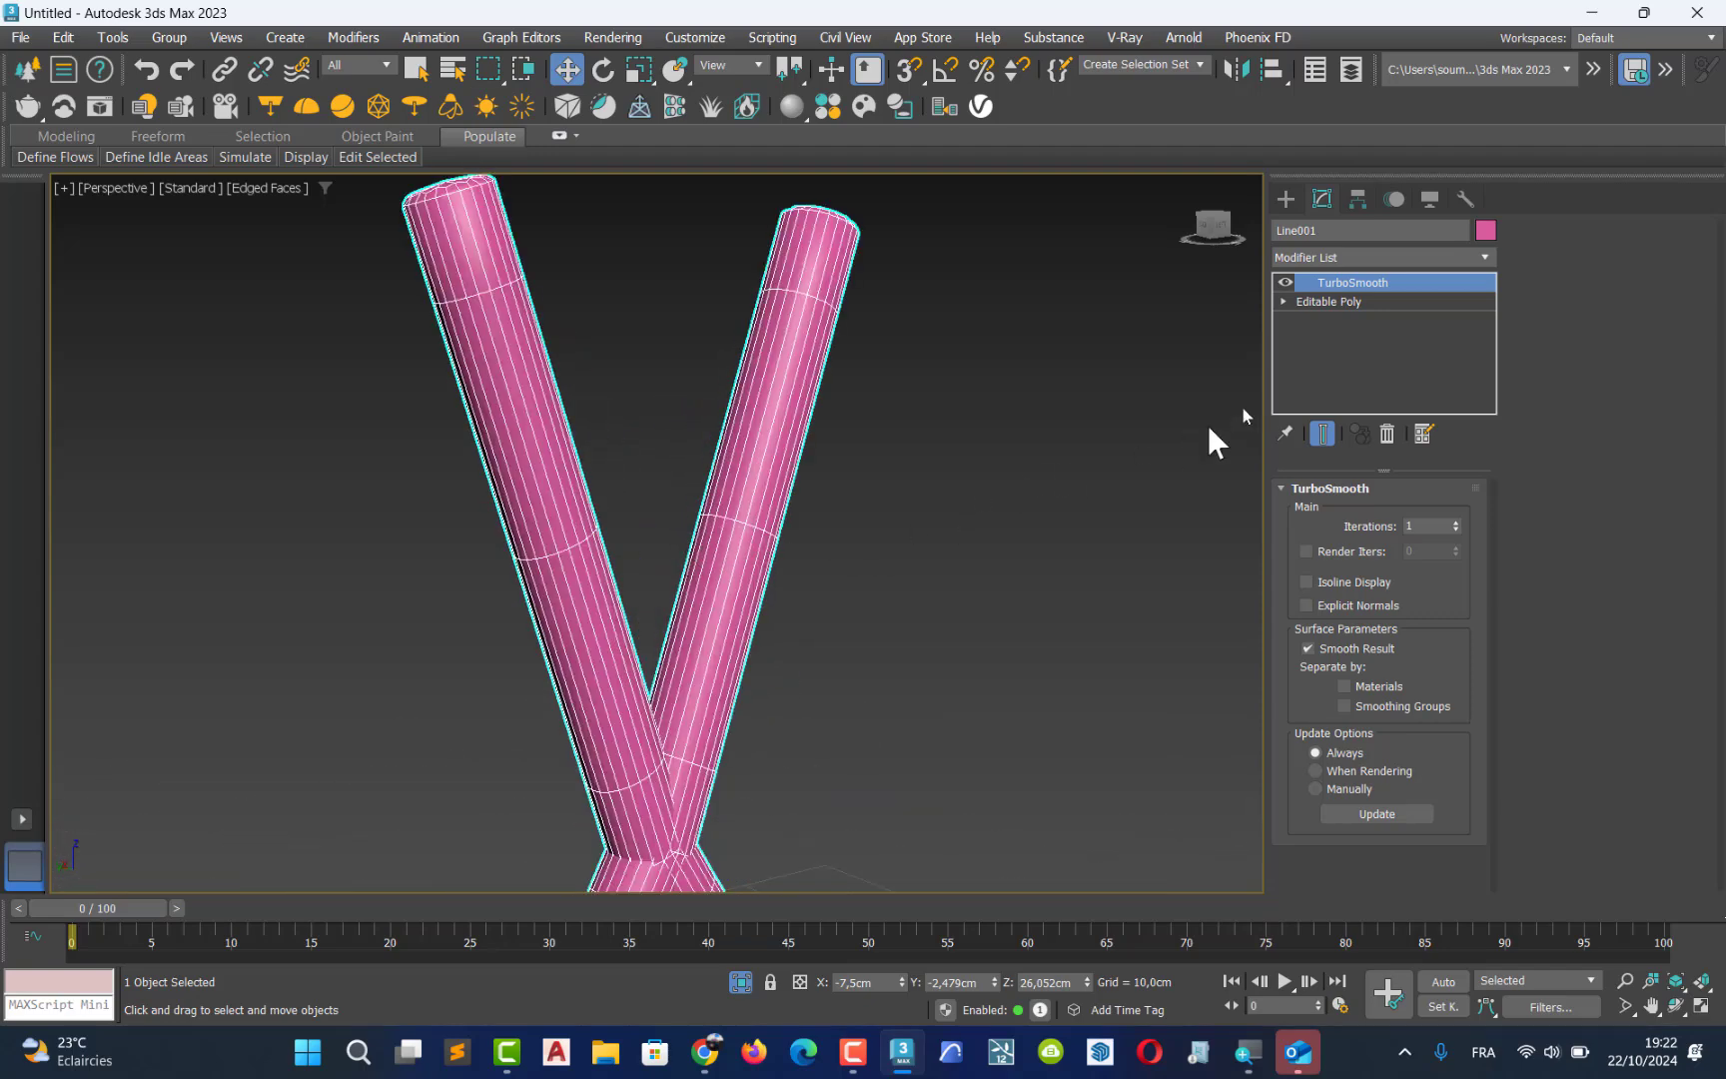
left_click(740, 982)
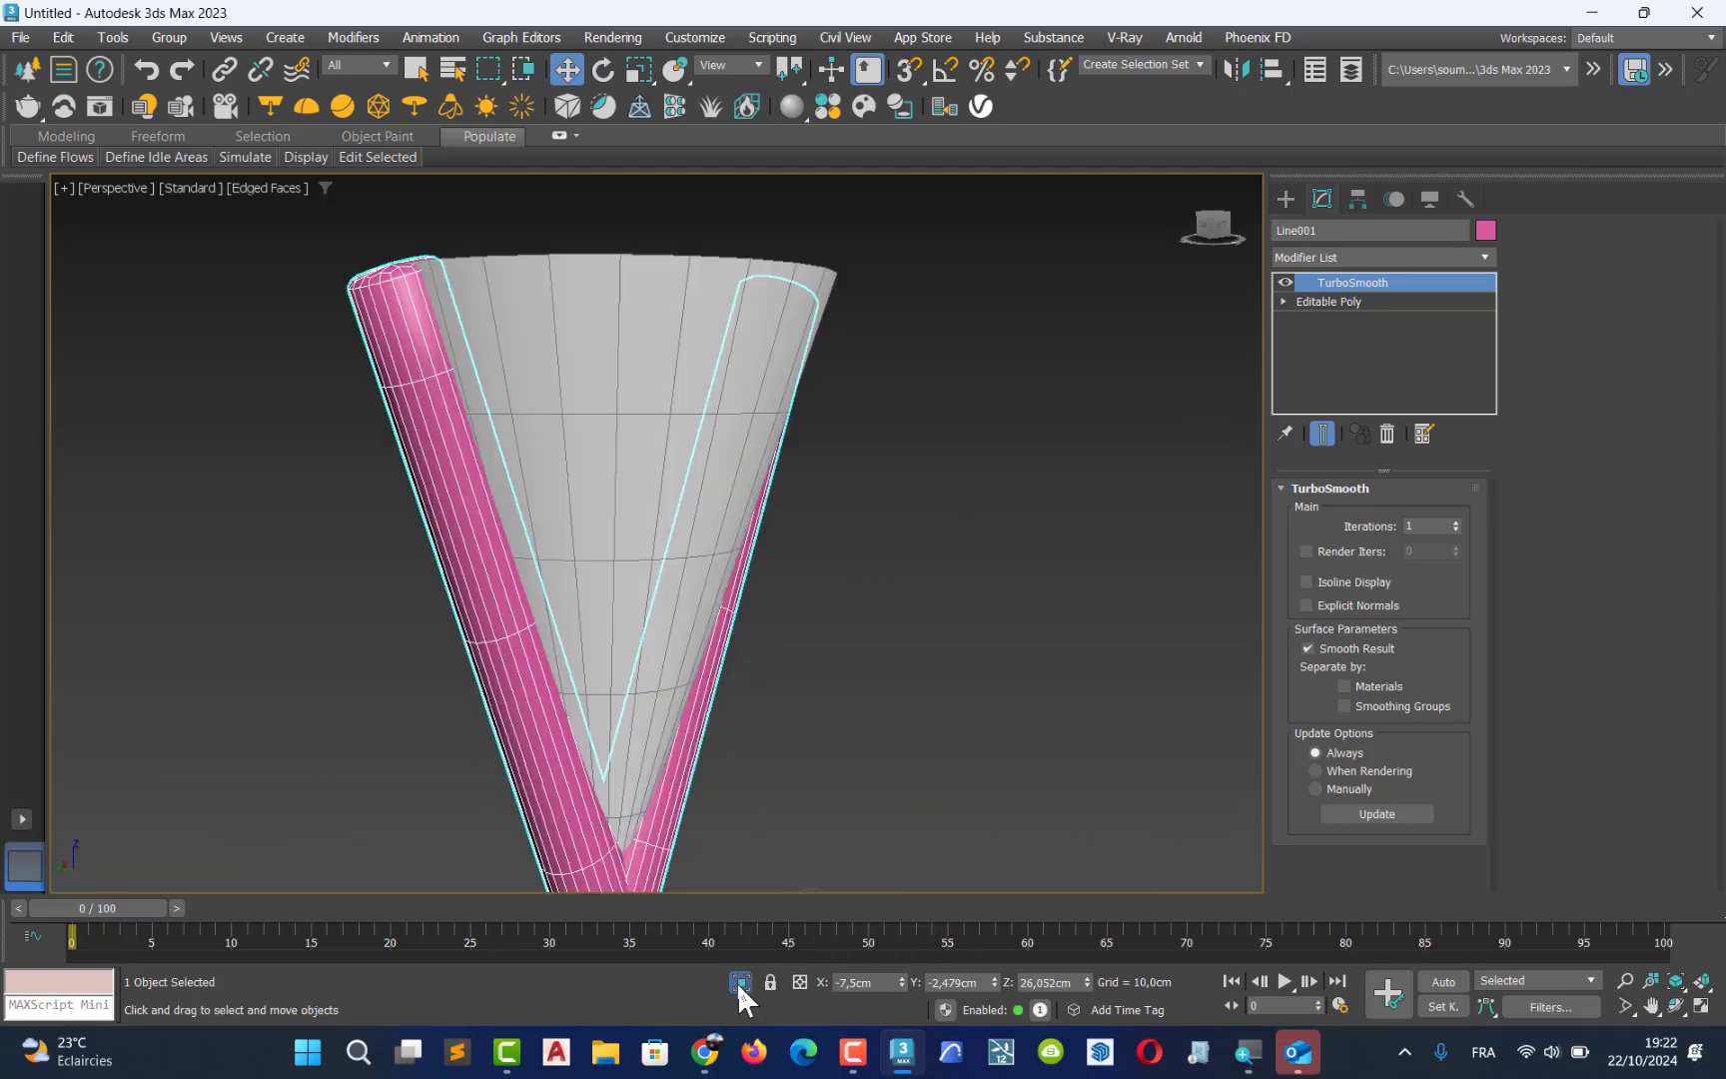
middle_click_drag(713, 575, 725, 574)
left_click(905, 627)
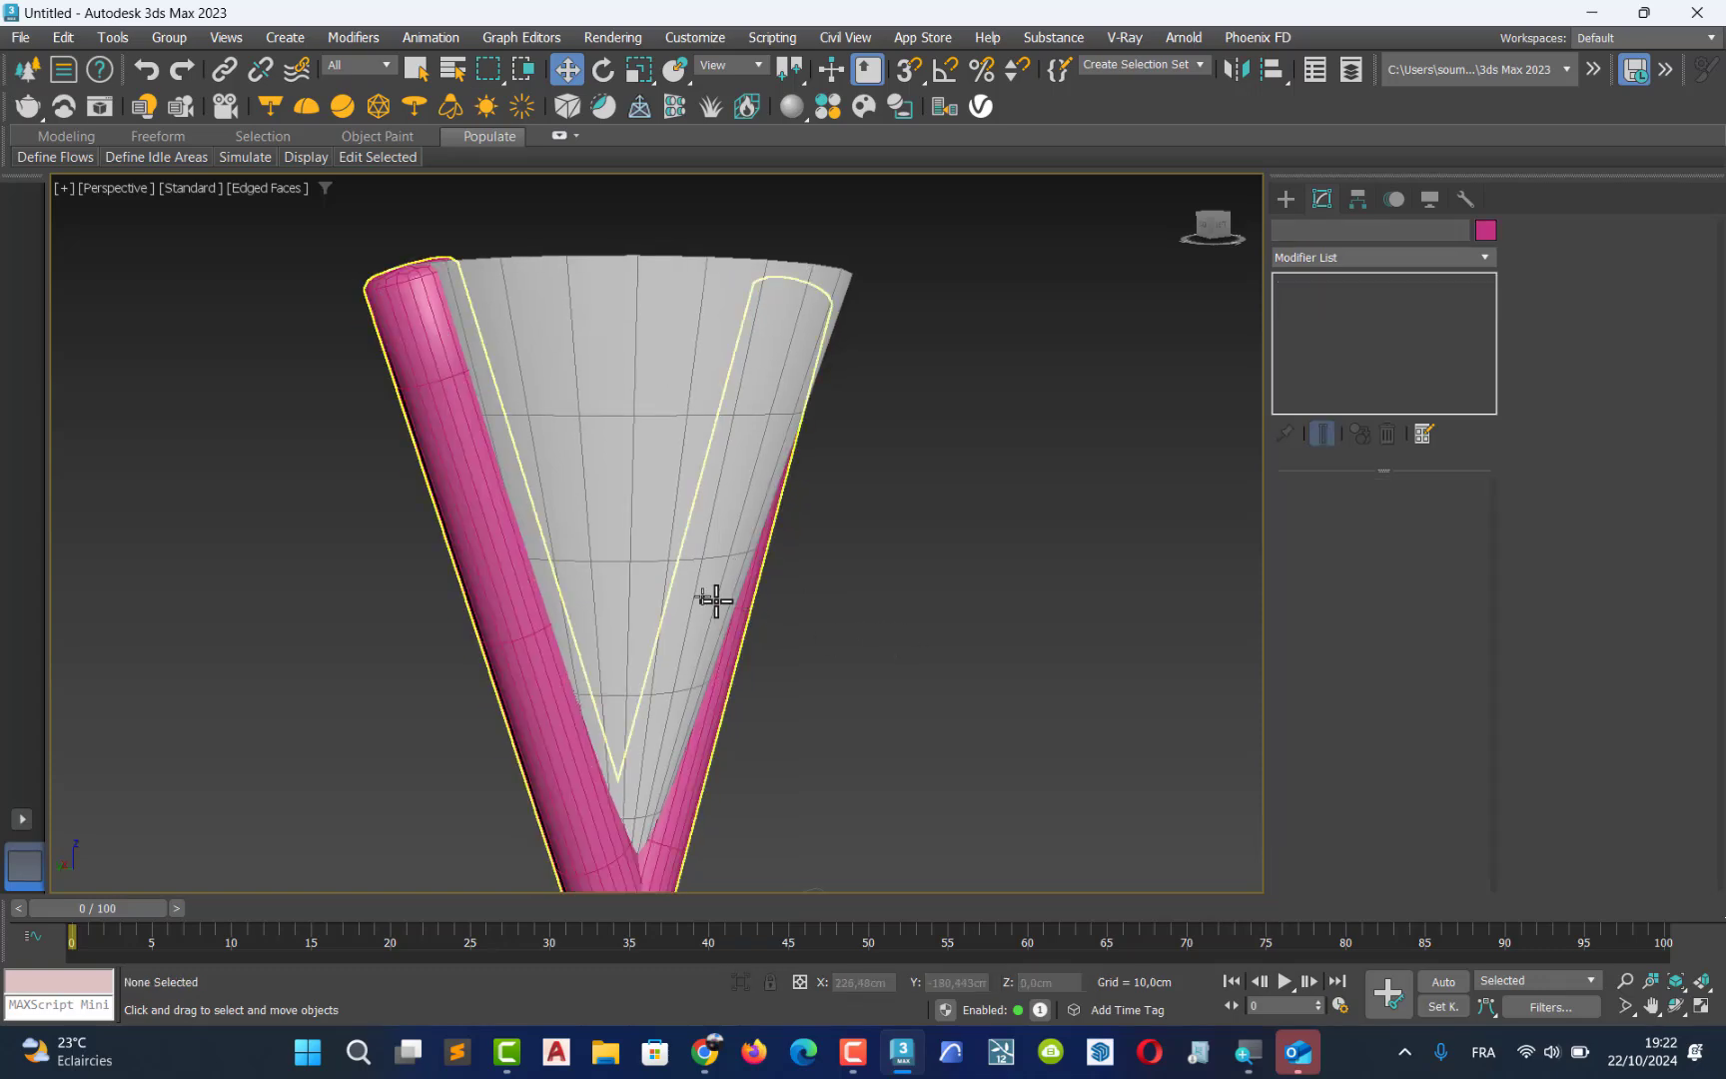
Unfreeze Cone001 through the scene's layer list and close the list
left_click(676, 578)
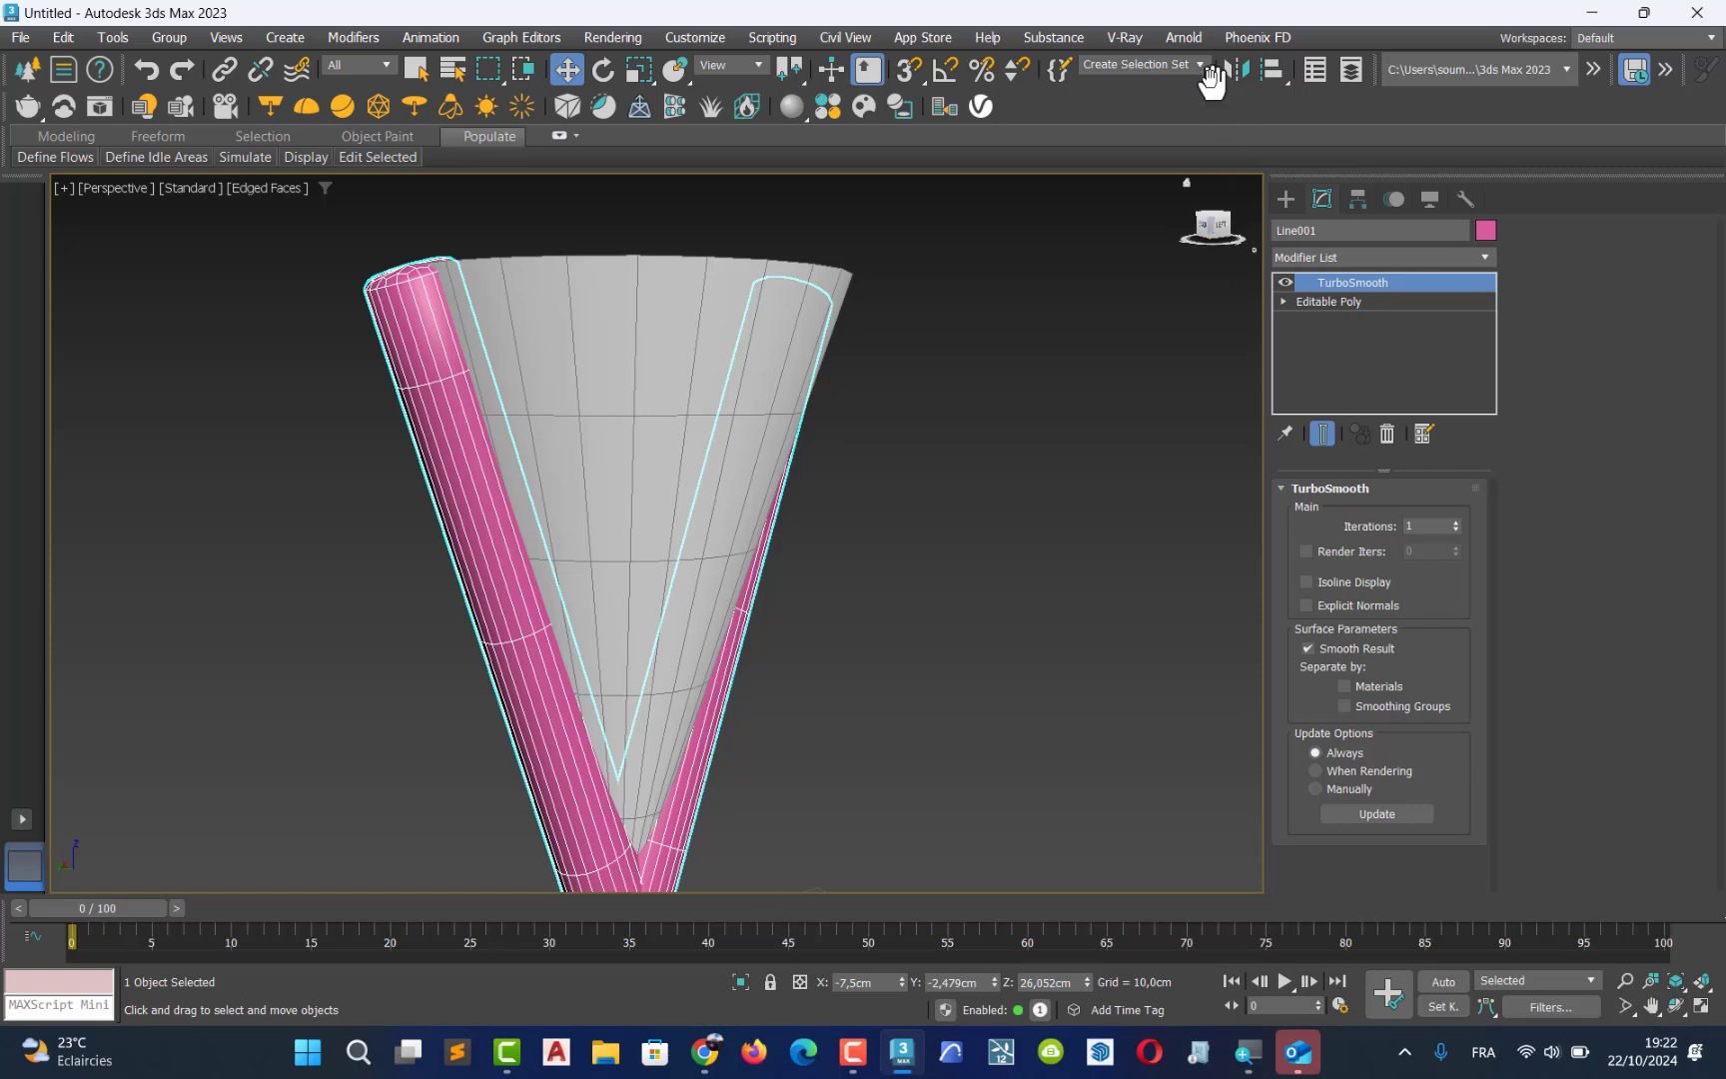
left_click(1354, 71)
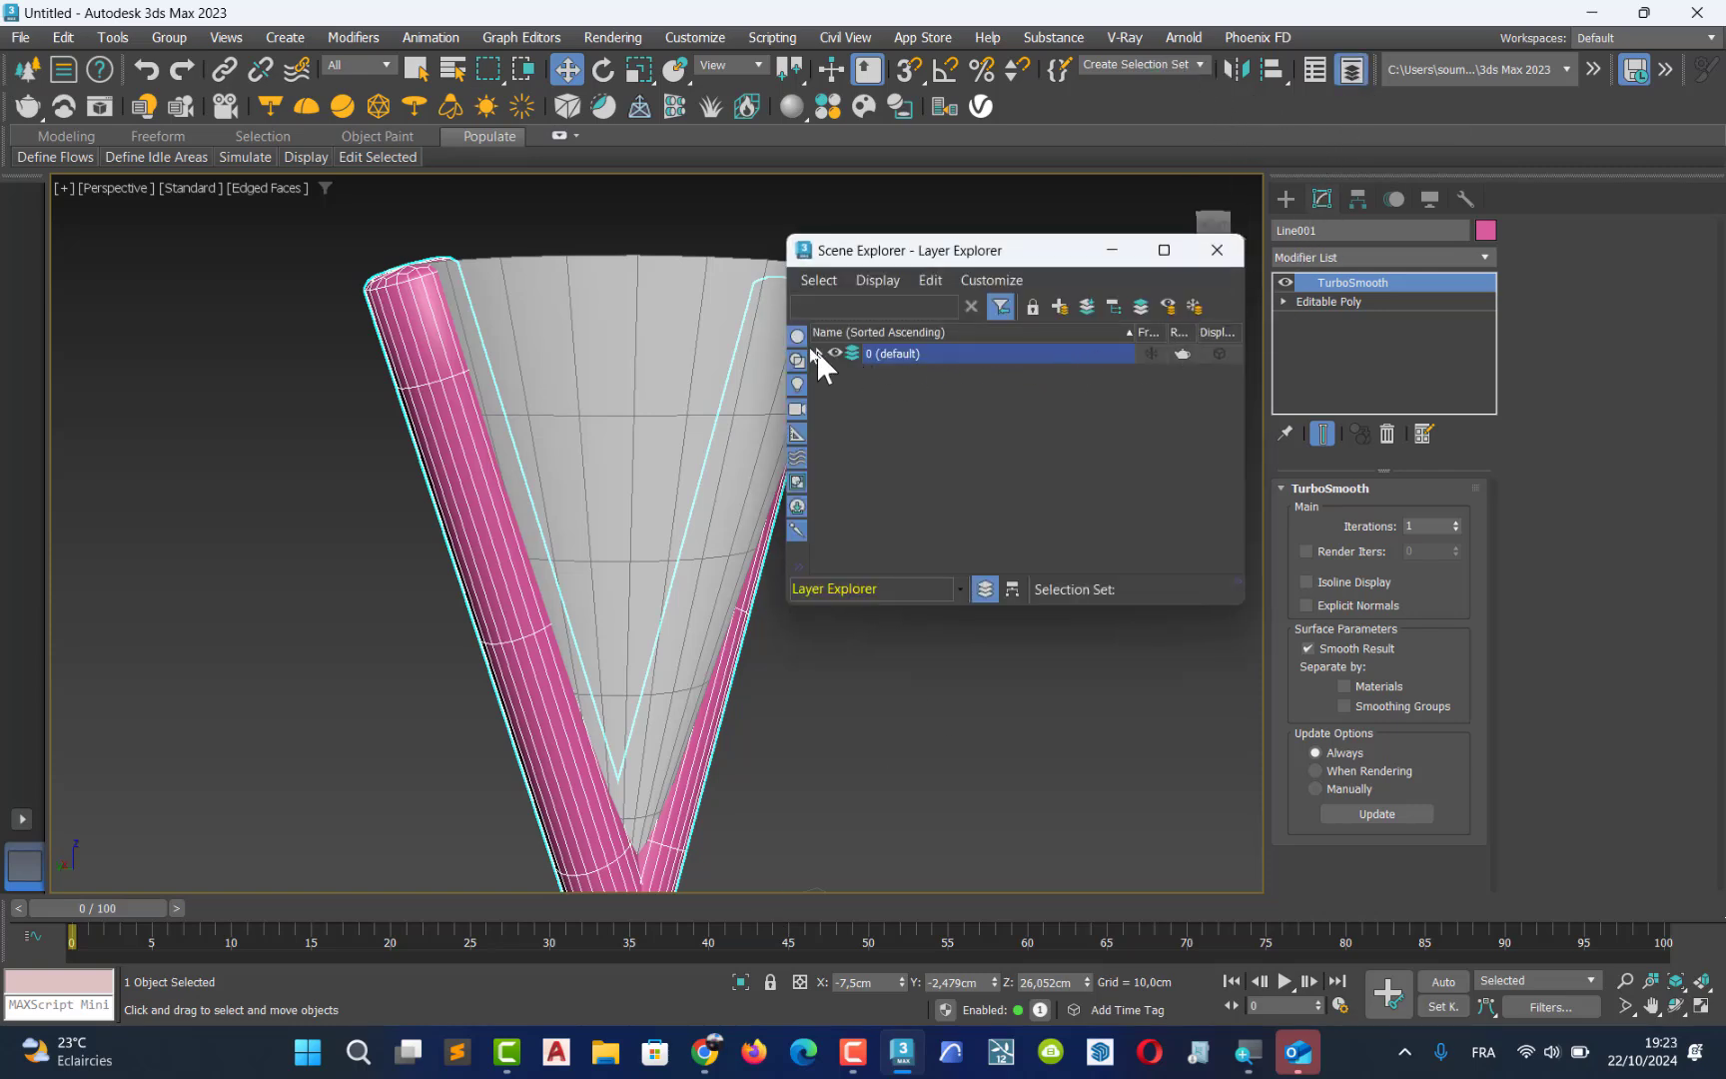
left_click(818, 354)
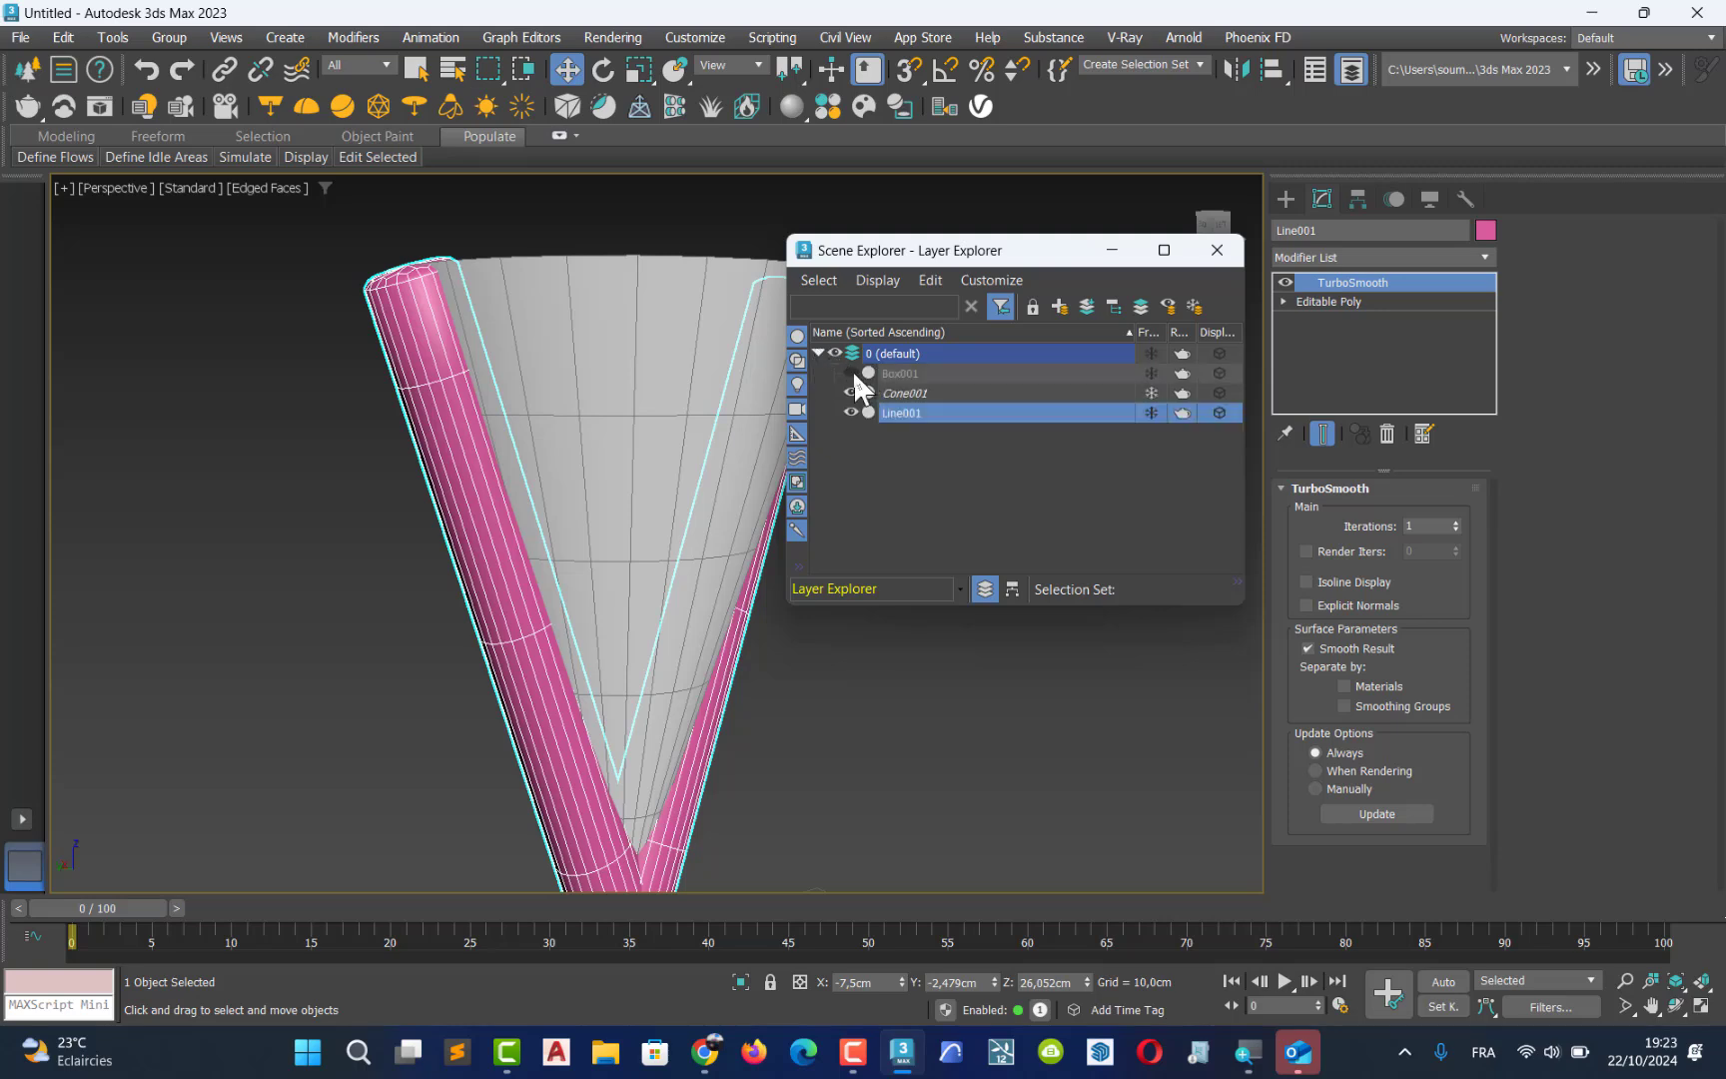
left_click(905, 392)
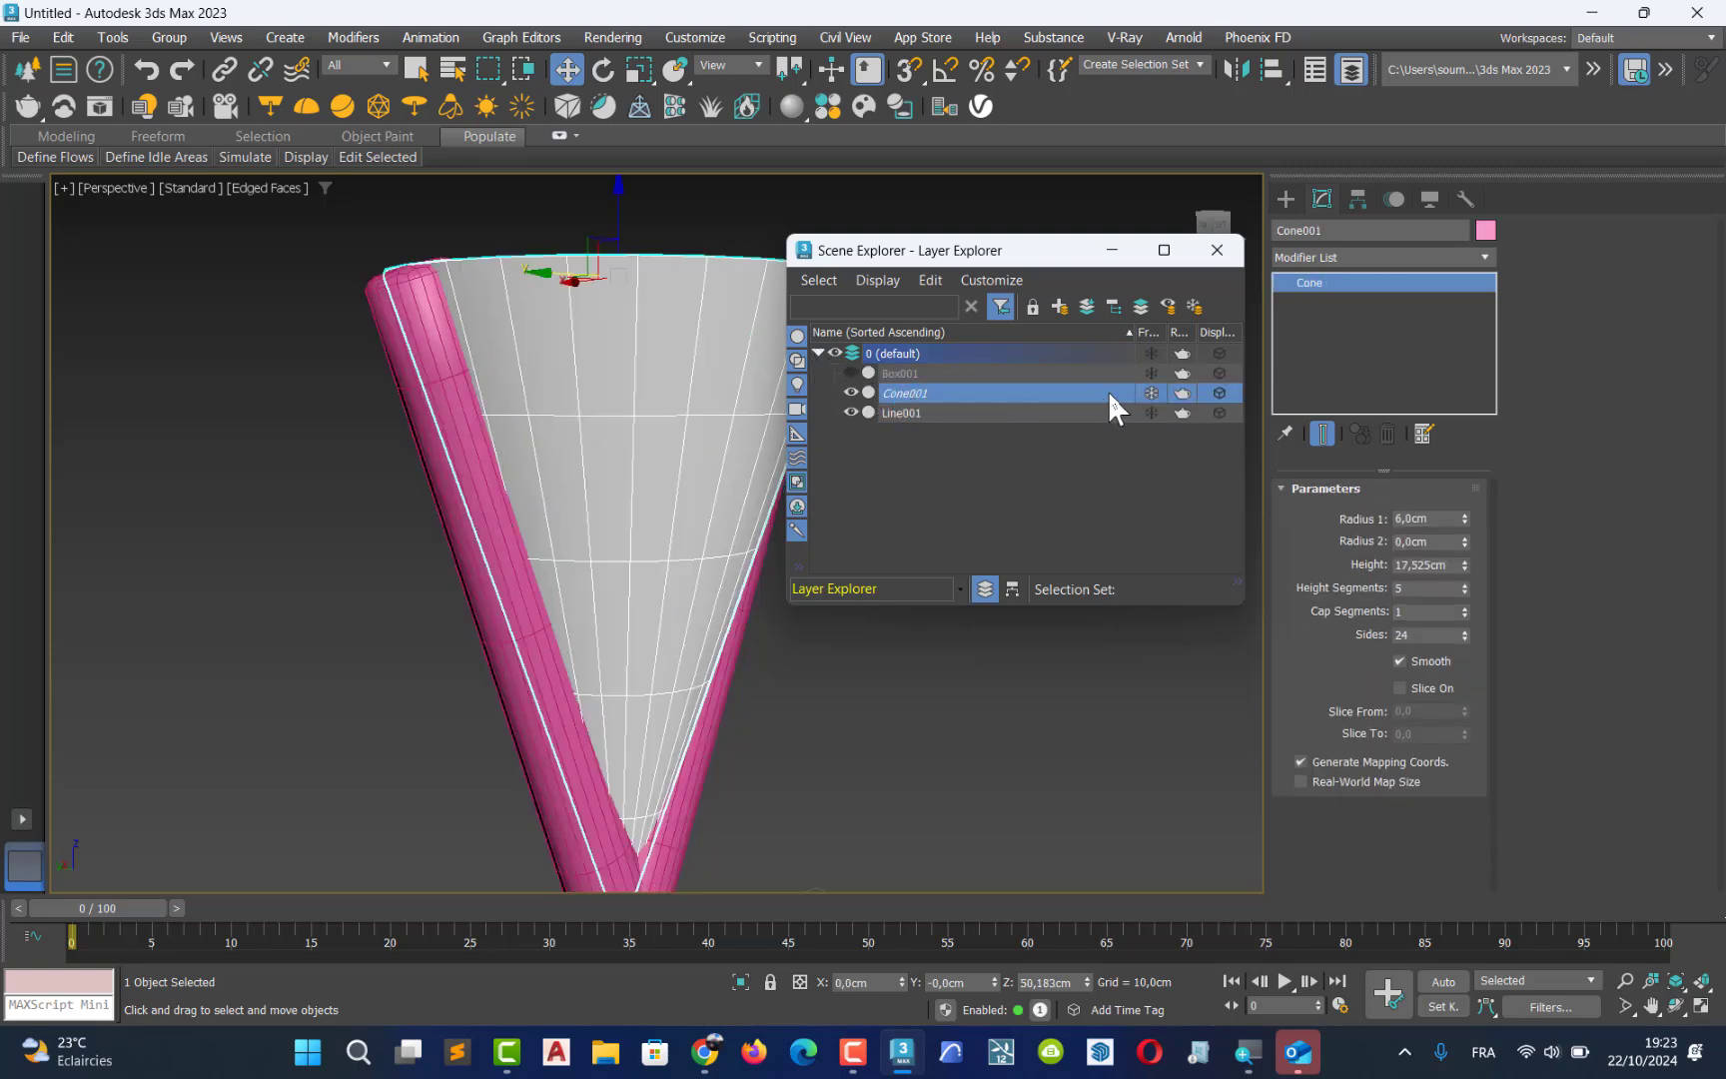
left_click(1151, 392)
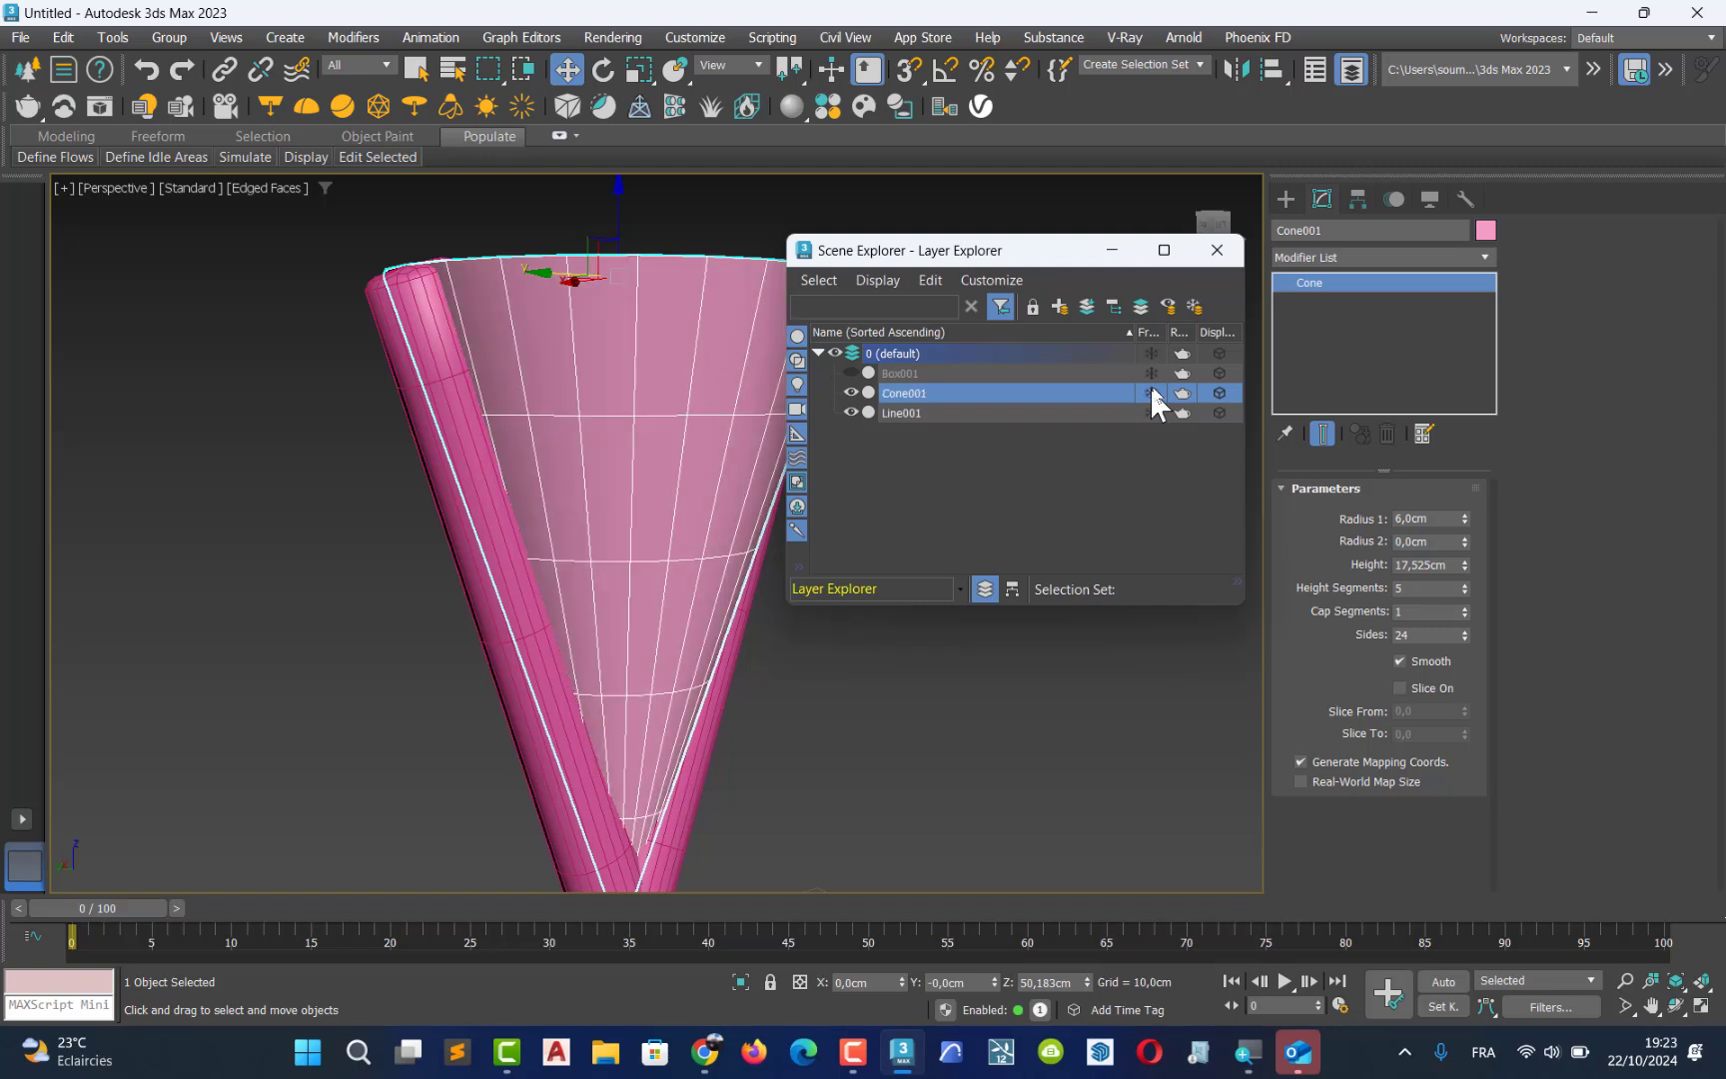
left_click(1209, 249)
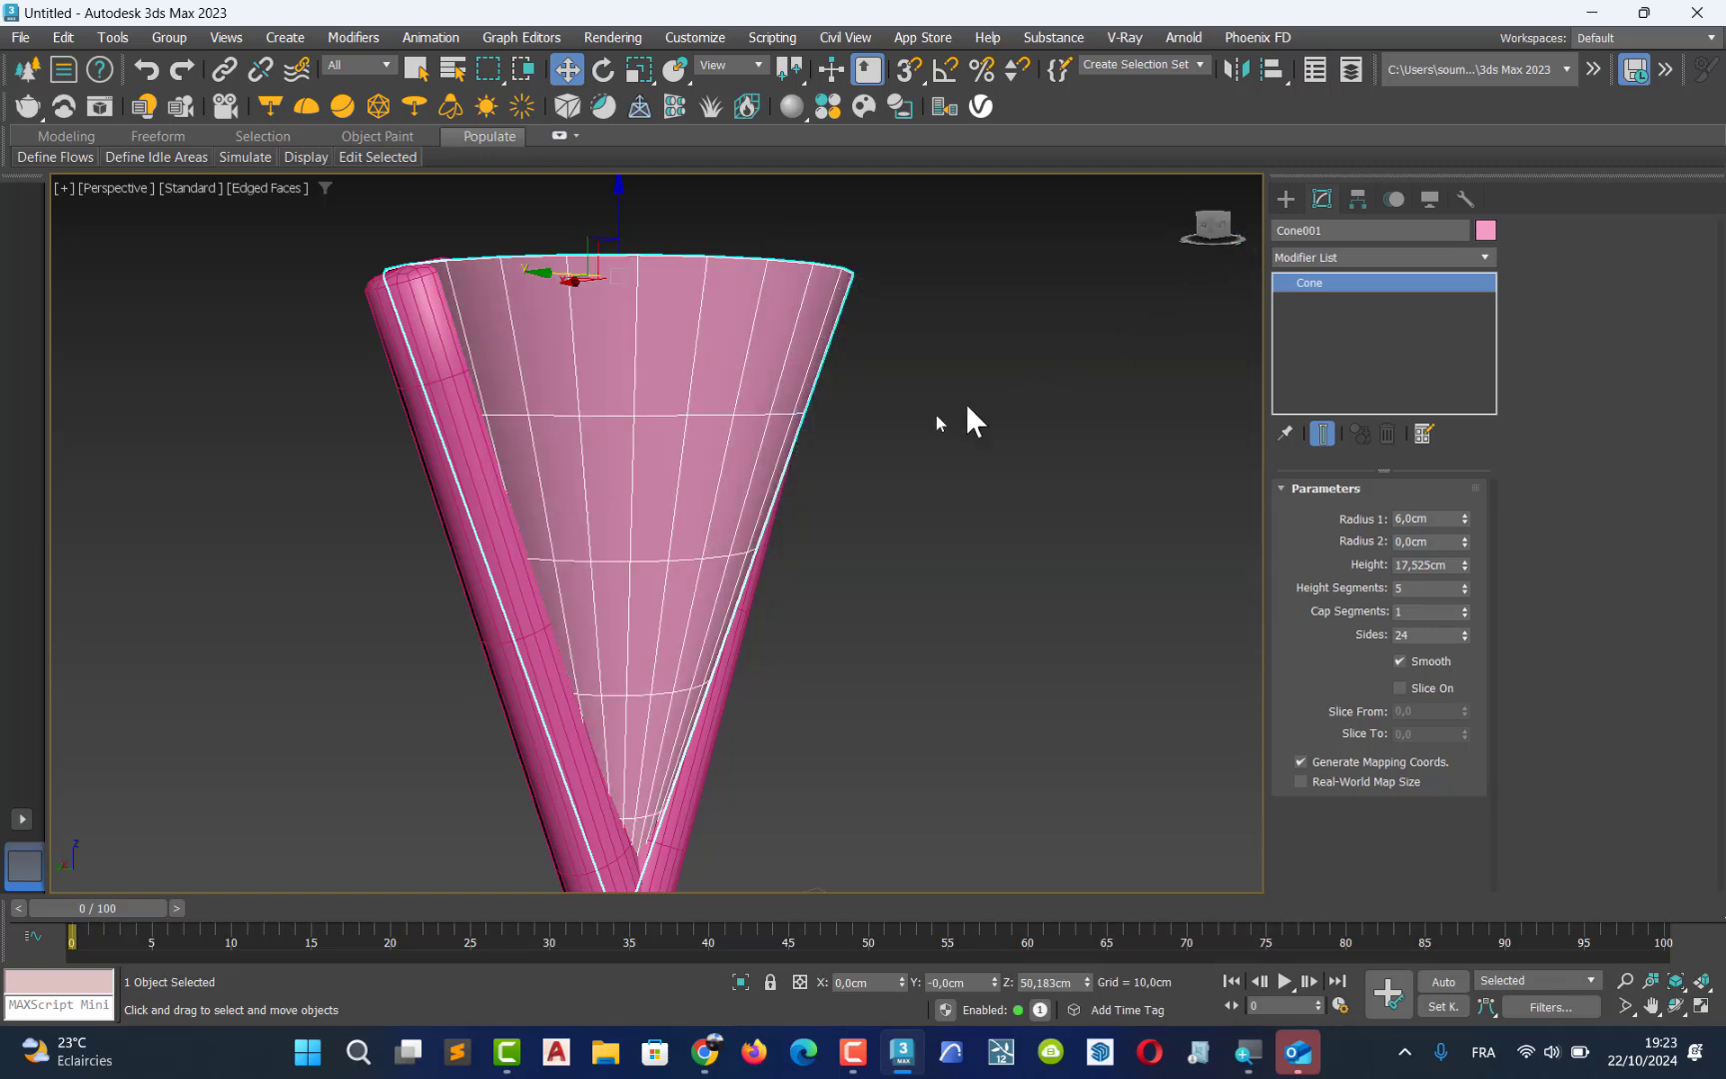
left_click(879, 470)
left_click(640, 408)
right_click(640, 409)
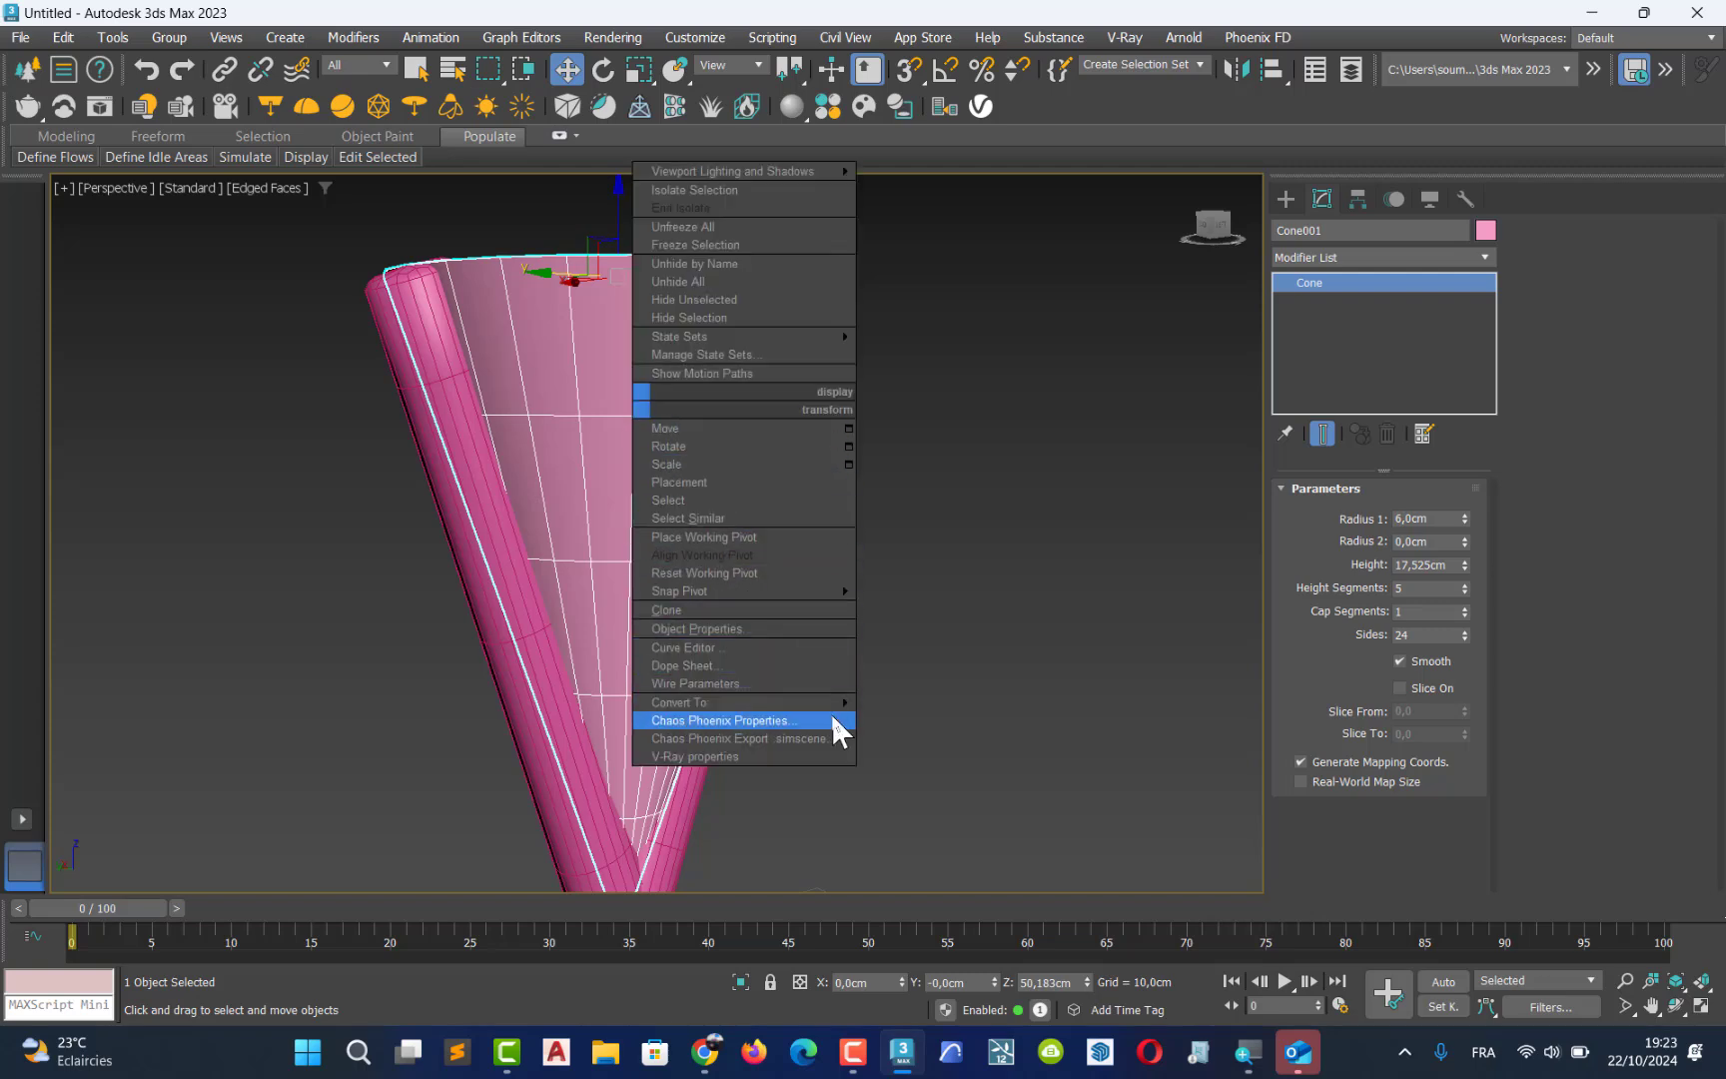
mouse_move(835, 703)
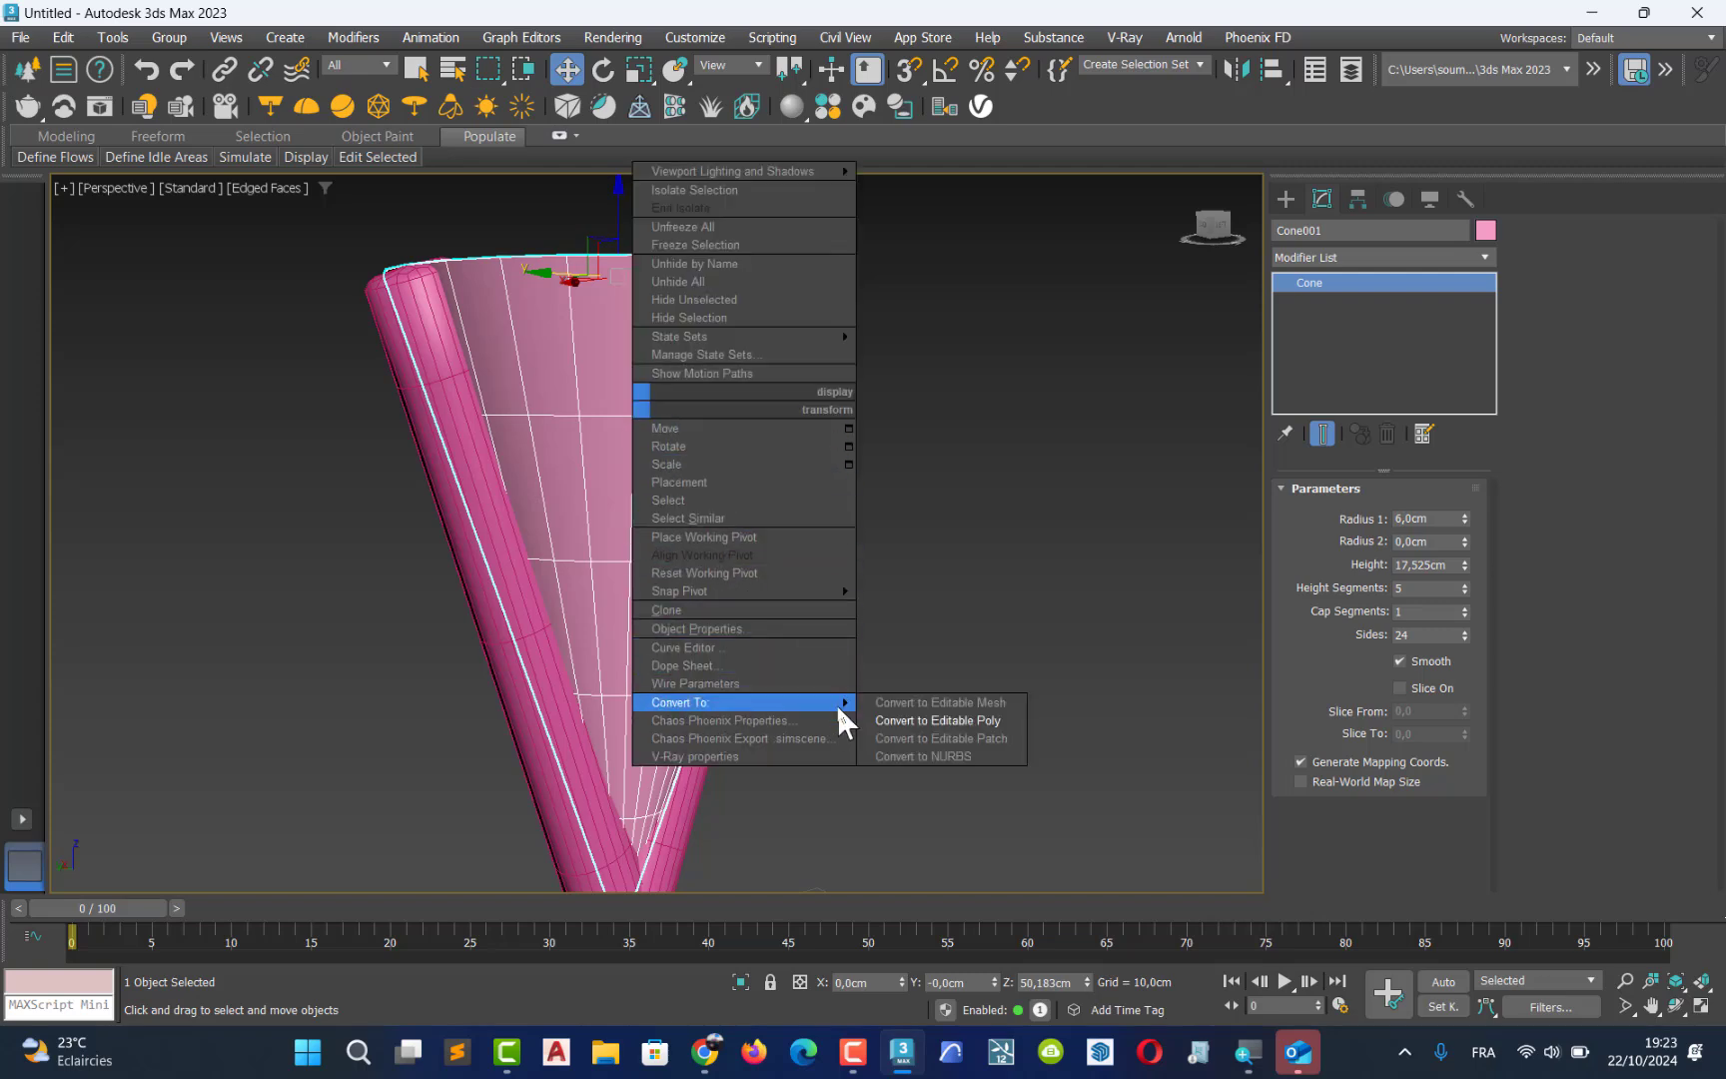
left_click(985, 720)
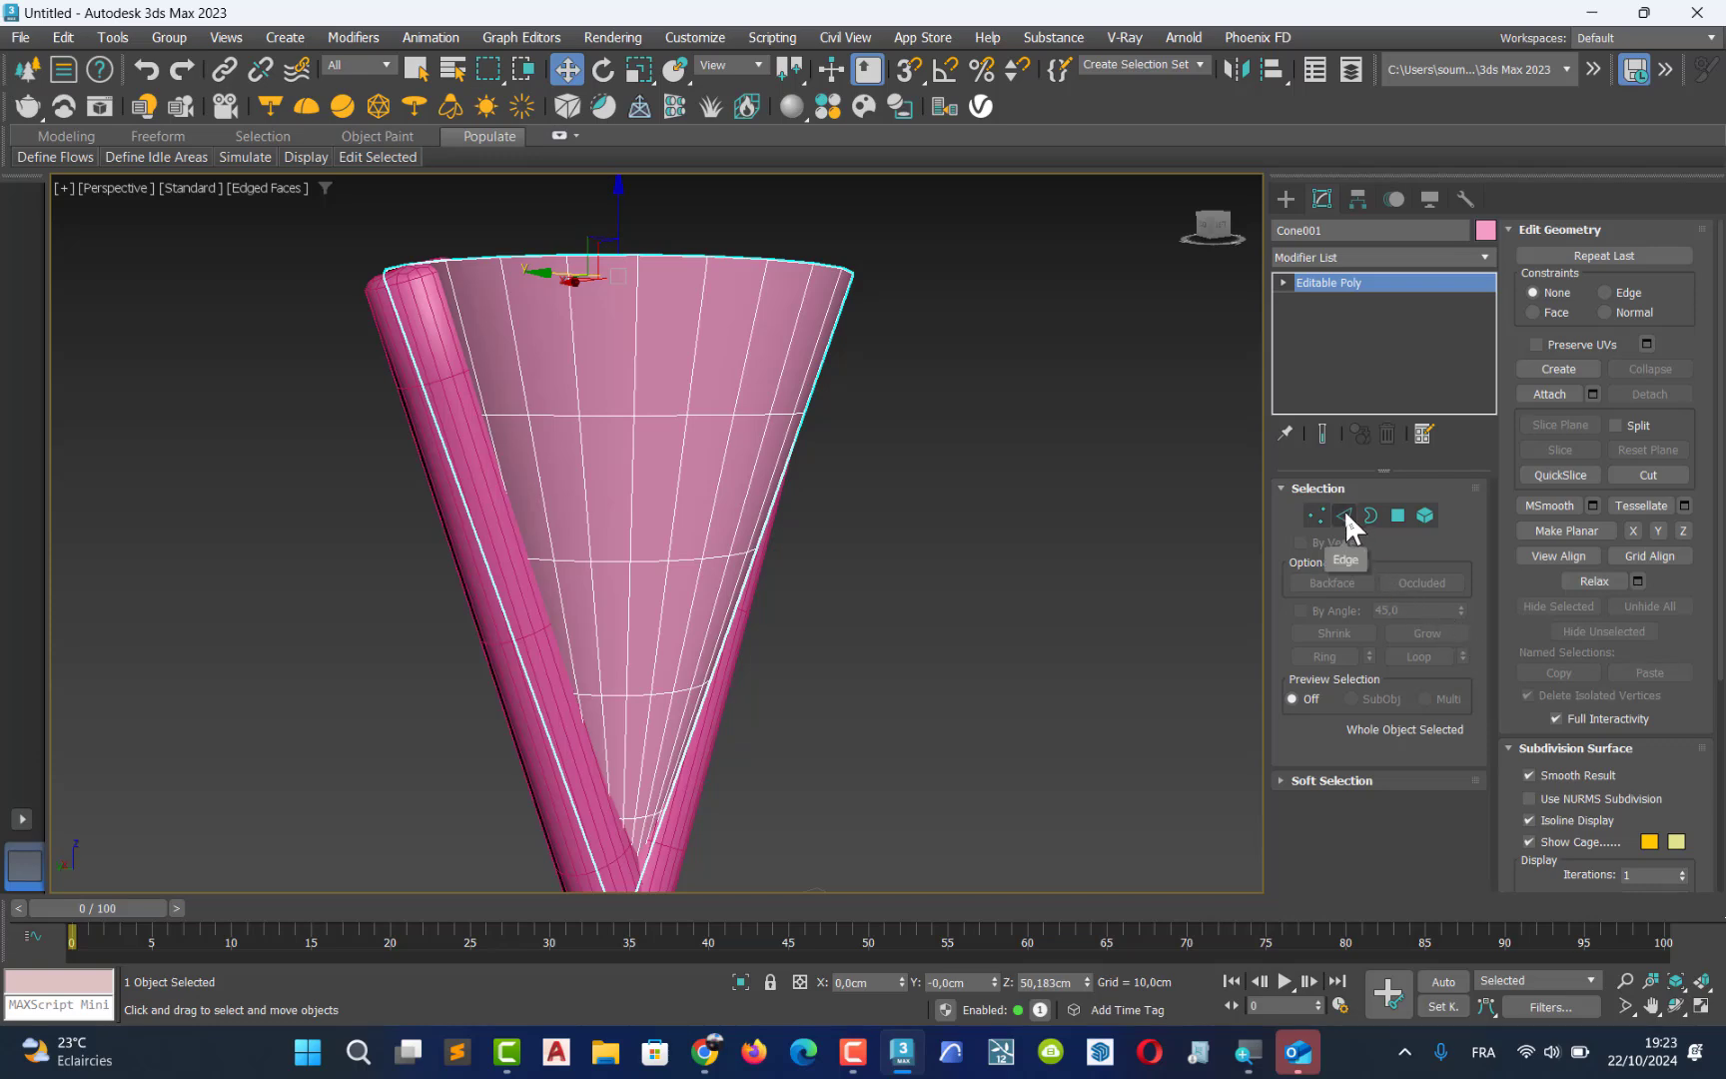
key("ctrl+z")
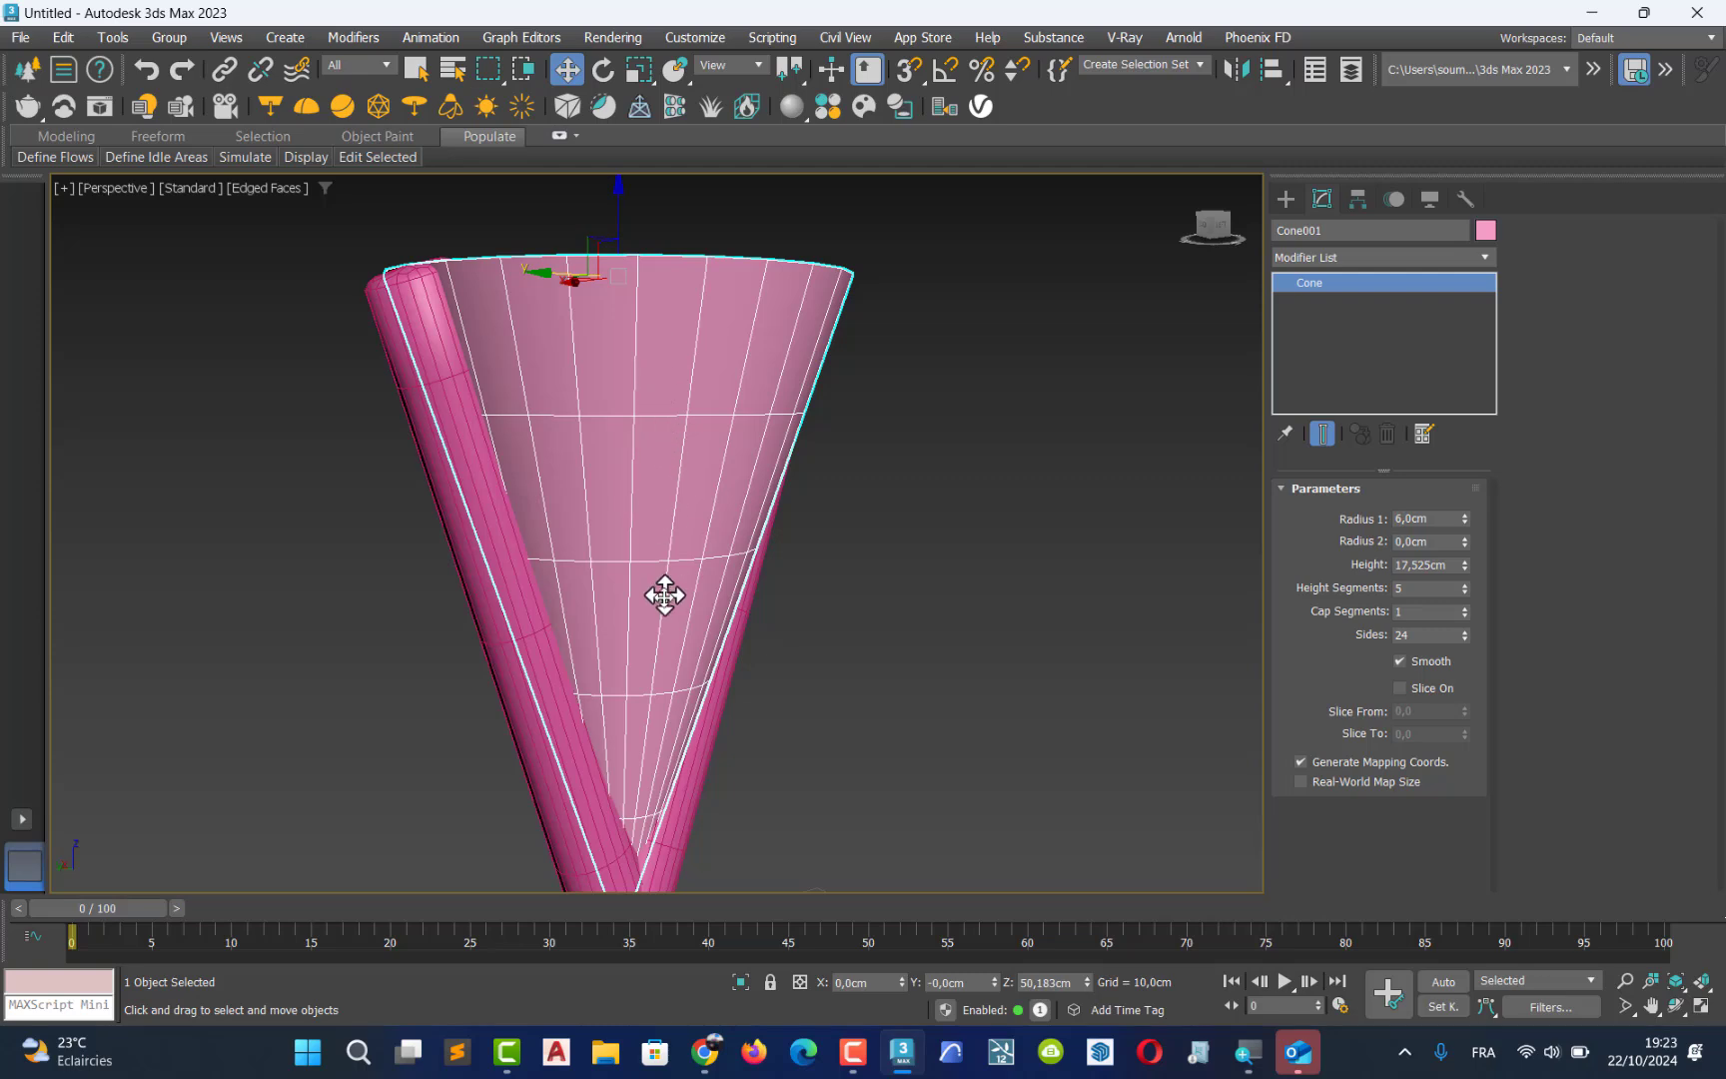
Reduce the cone's height segments to 3 and convert it to an Editable Poly
left_click(1464, 591)
left_click(1464, 592)
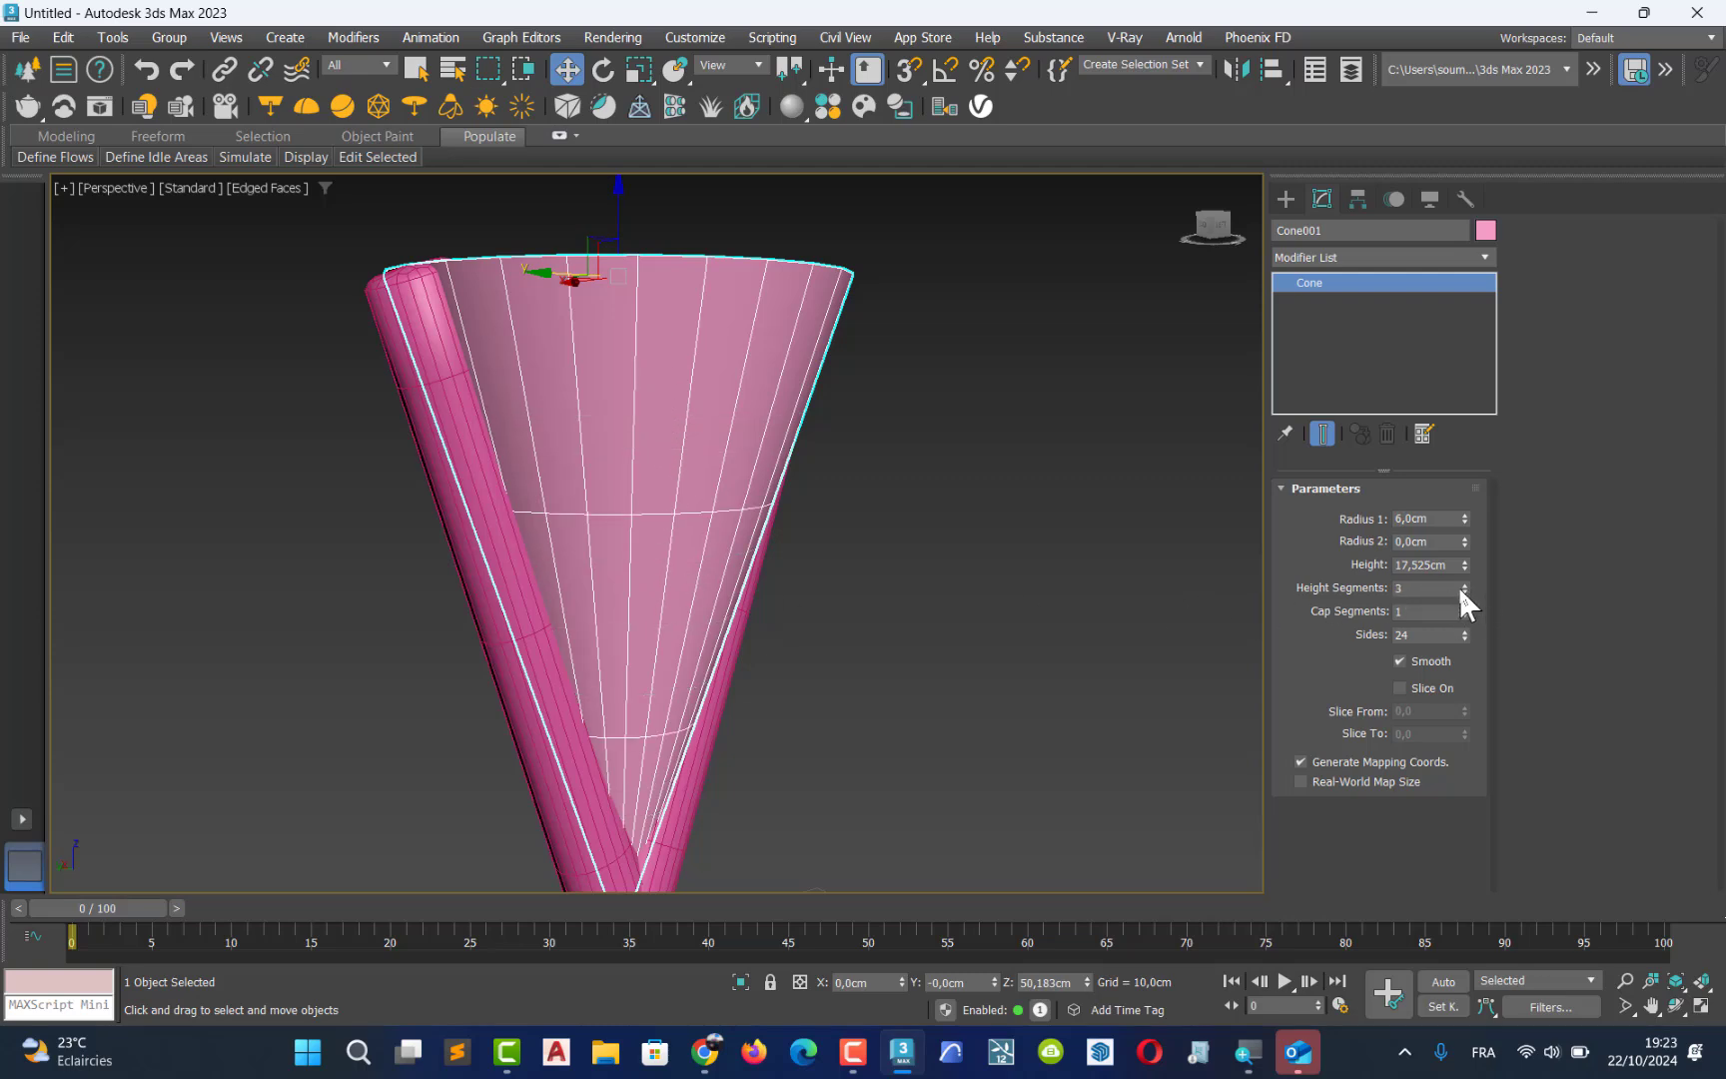
right_click(693, 381)
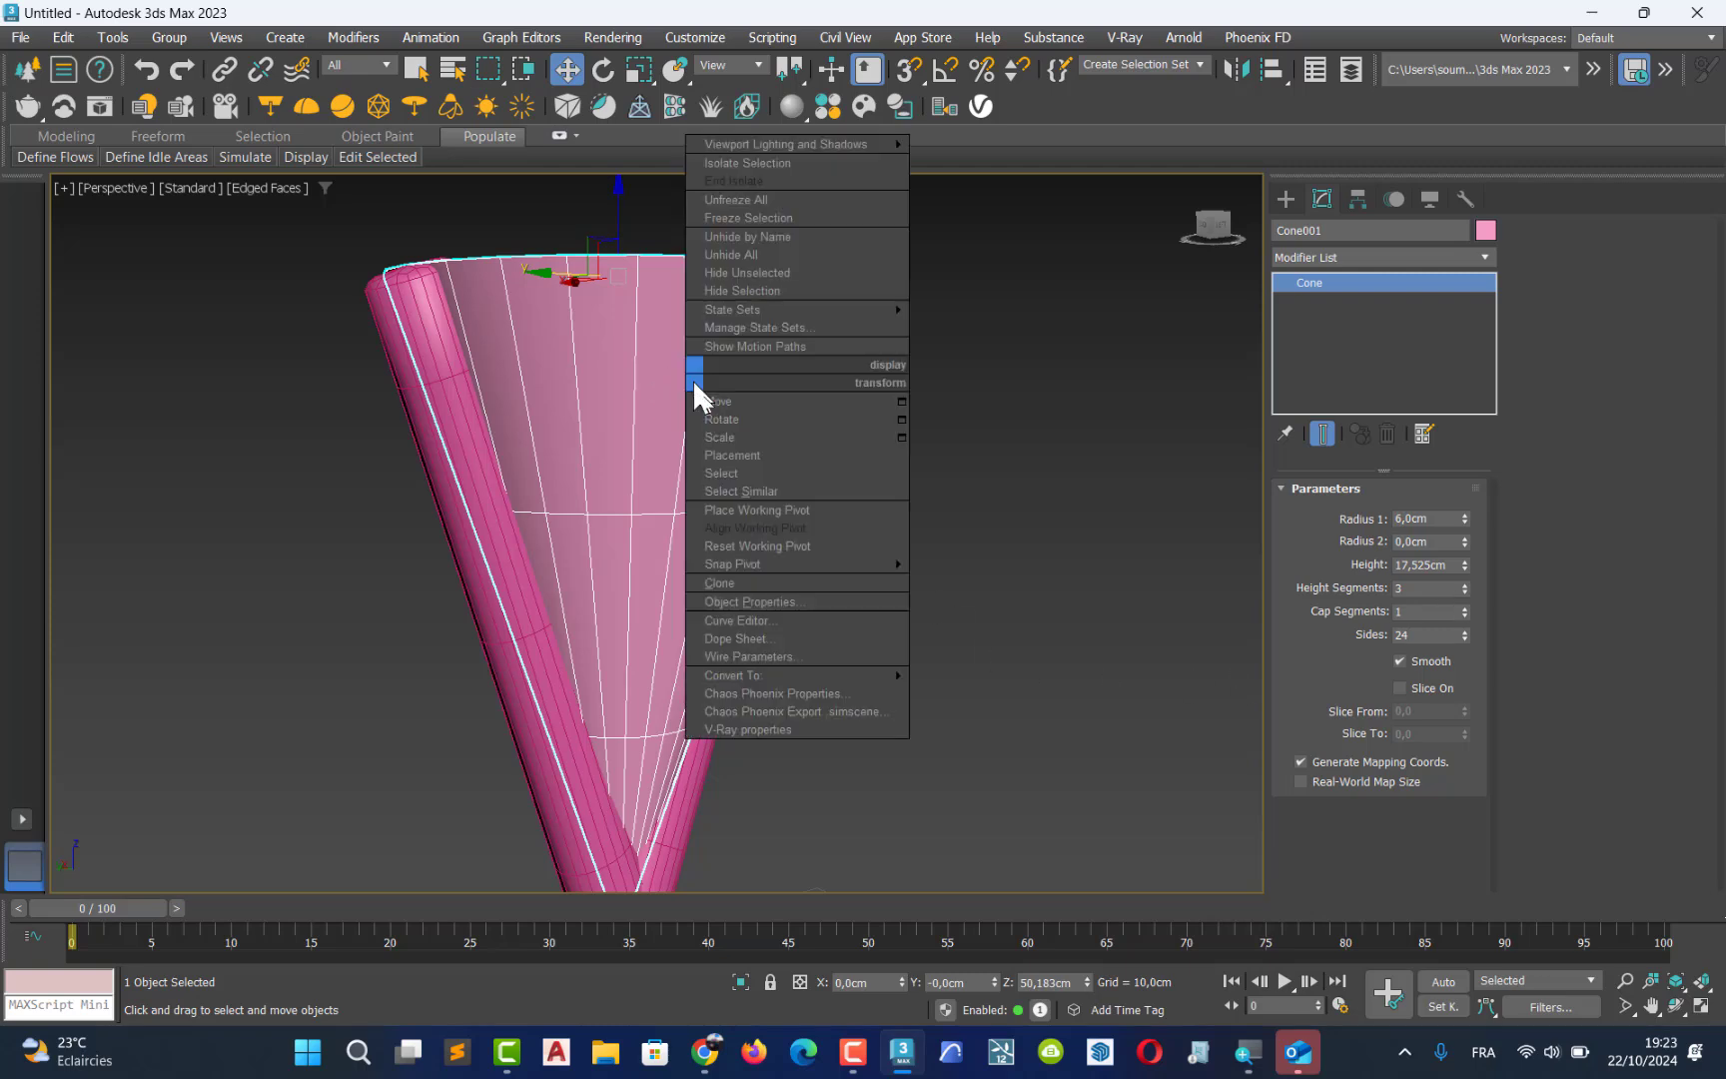
mouse_move(882, 677)
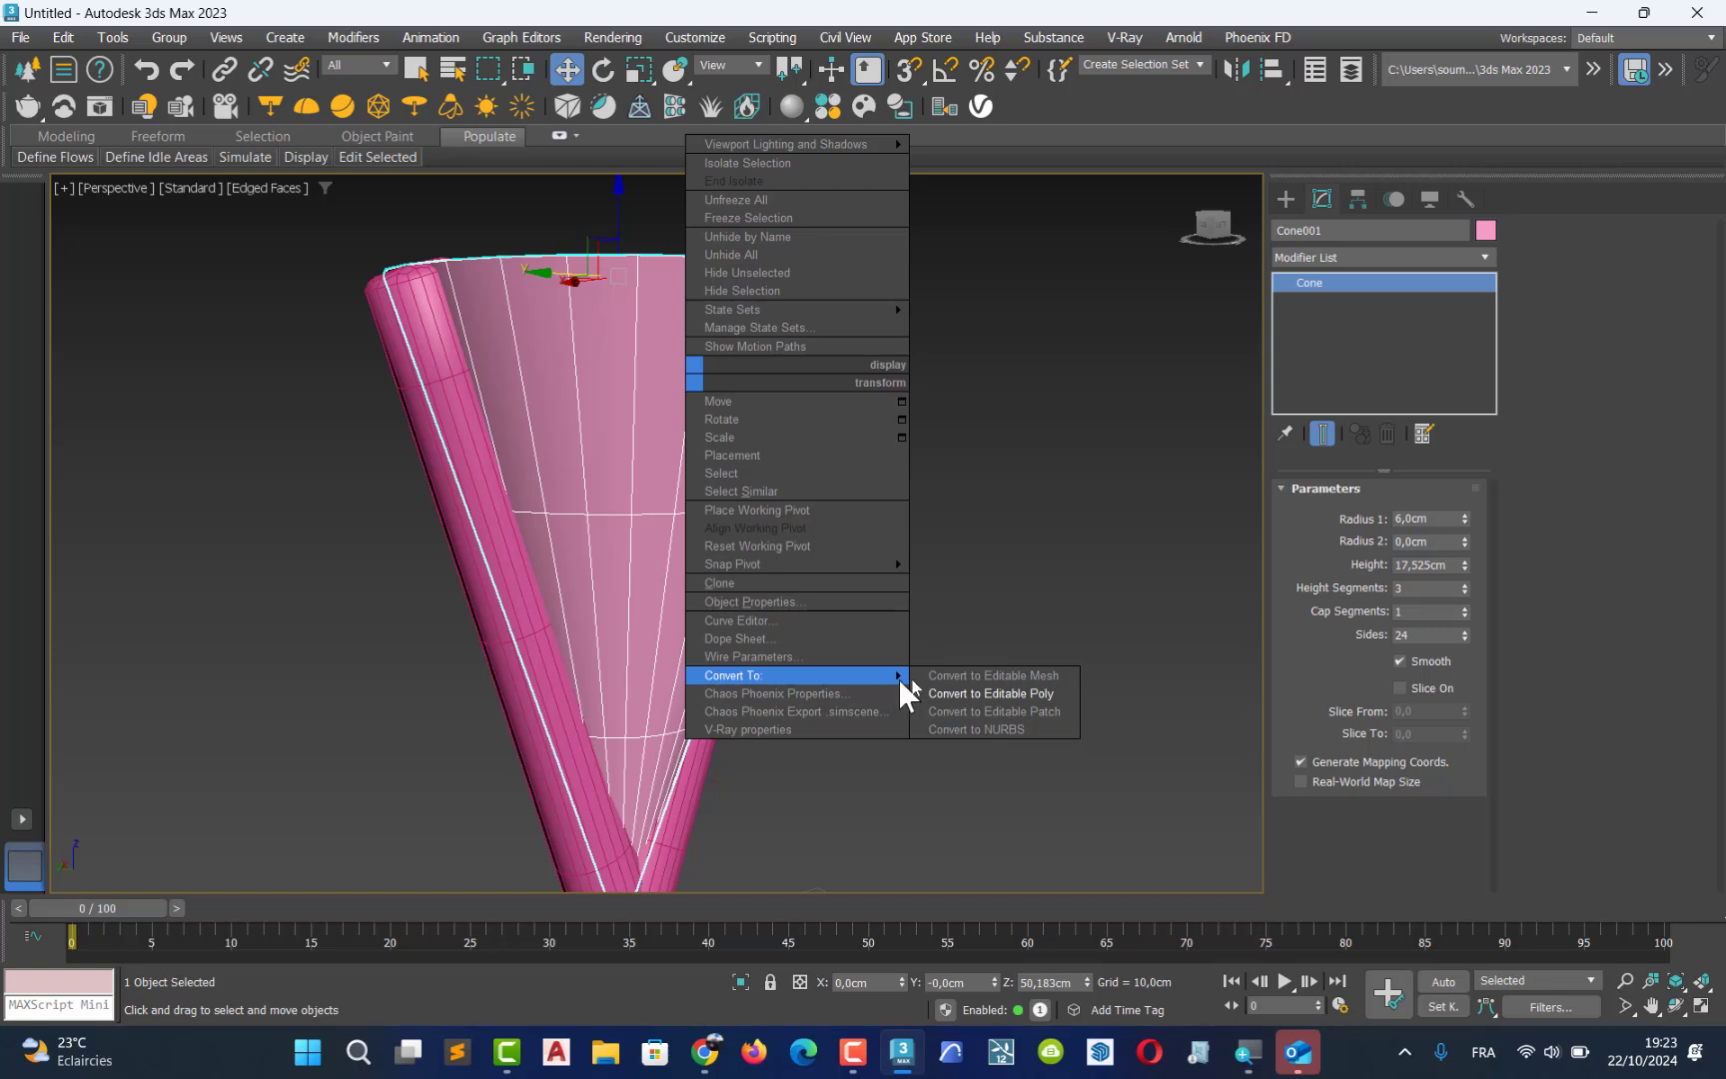
left_click(964, 696)
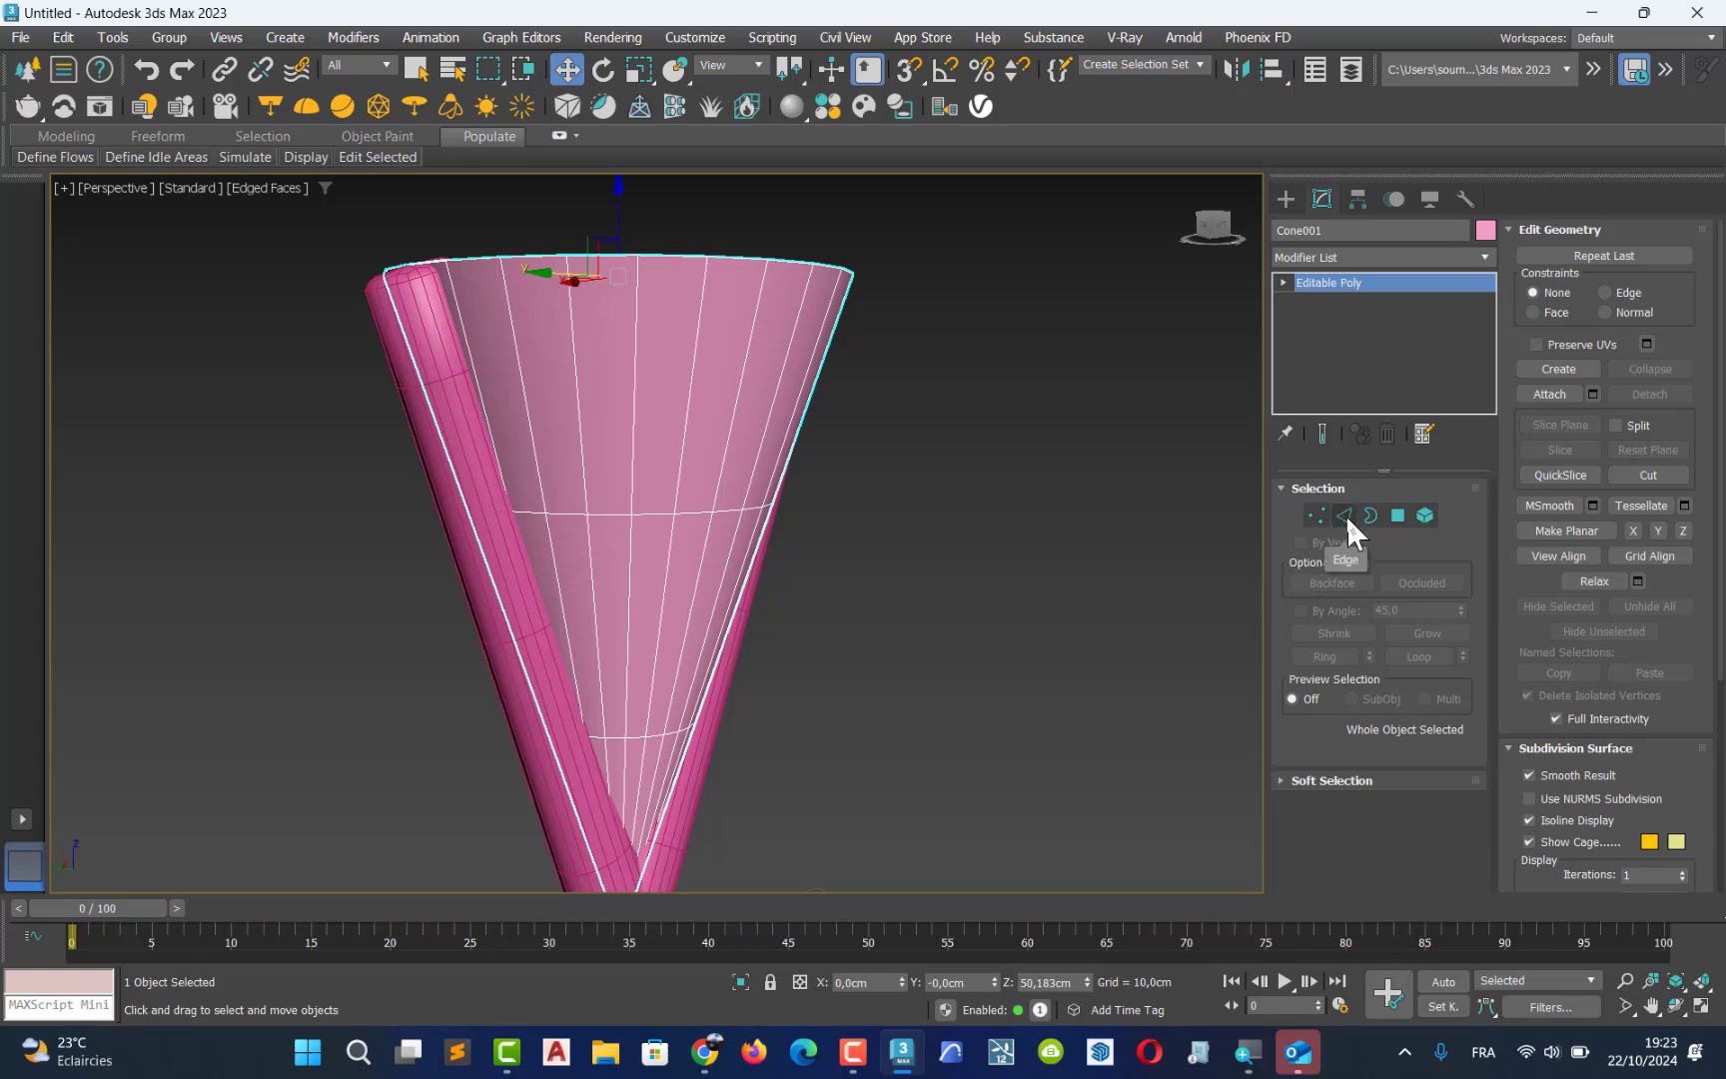
Select all the lengthwise and horizontal edges around the cone's sides in edge mode, leaving the rim unselected
middle_click_drag(697, 435, 786, 427, "alt")
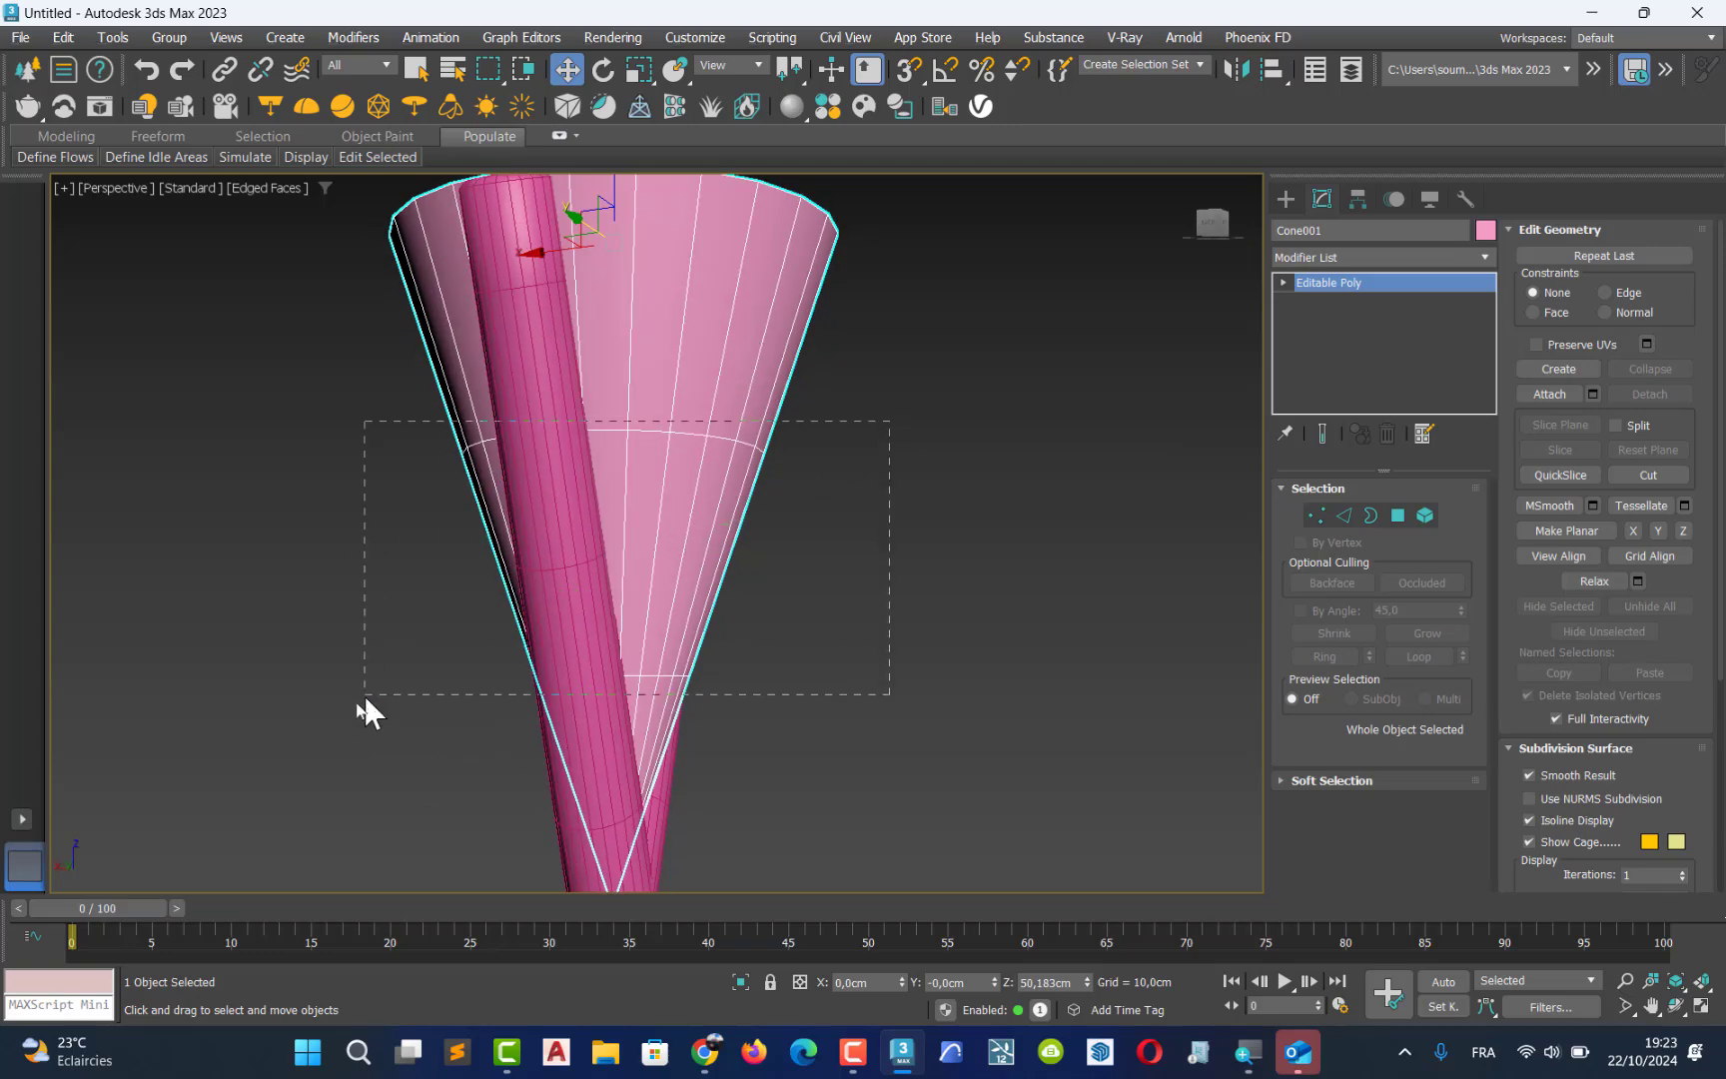
left_click_drag(357, 701, 347, 724)
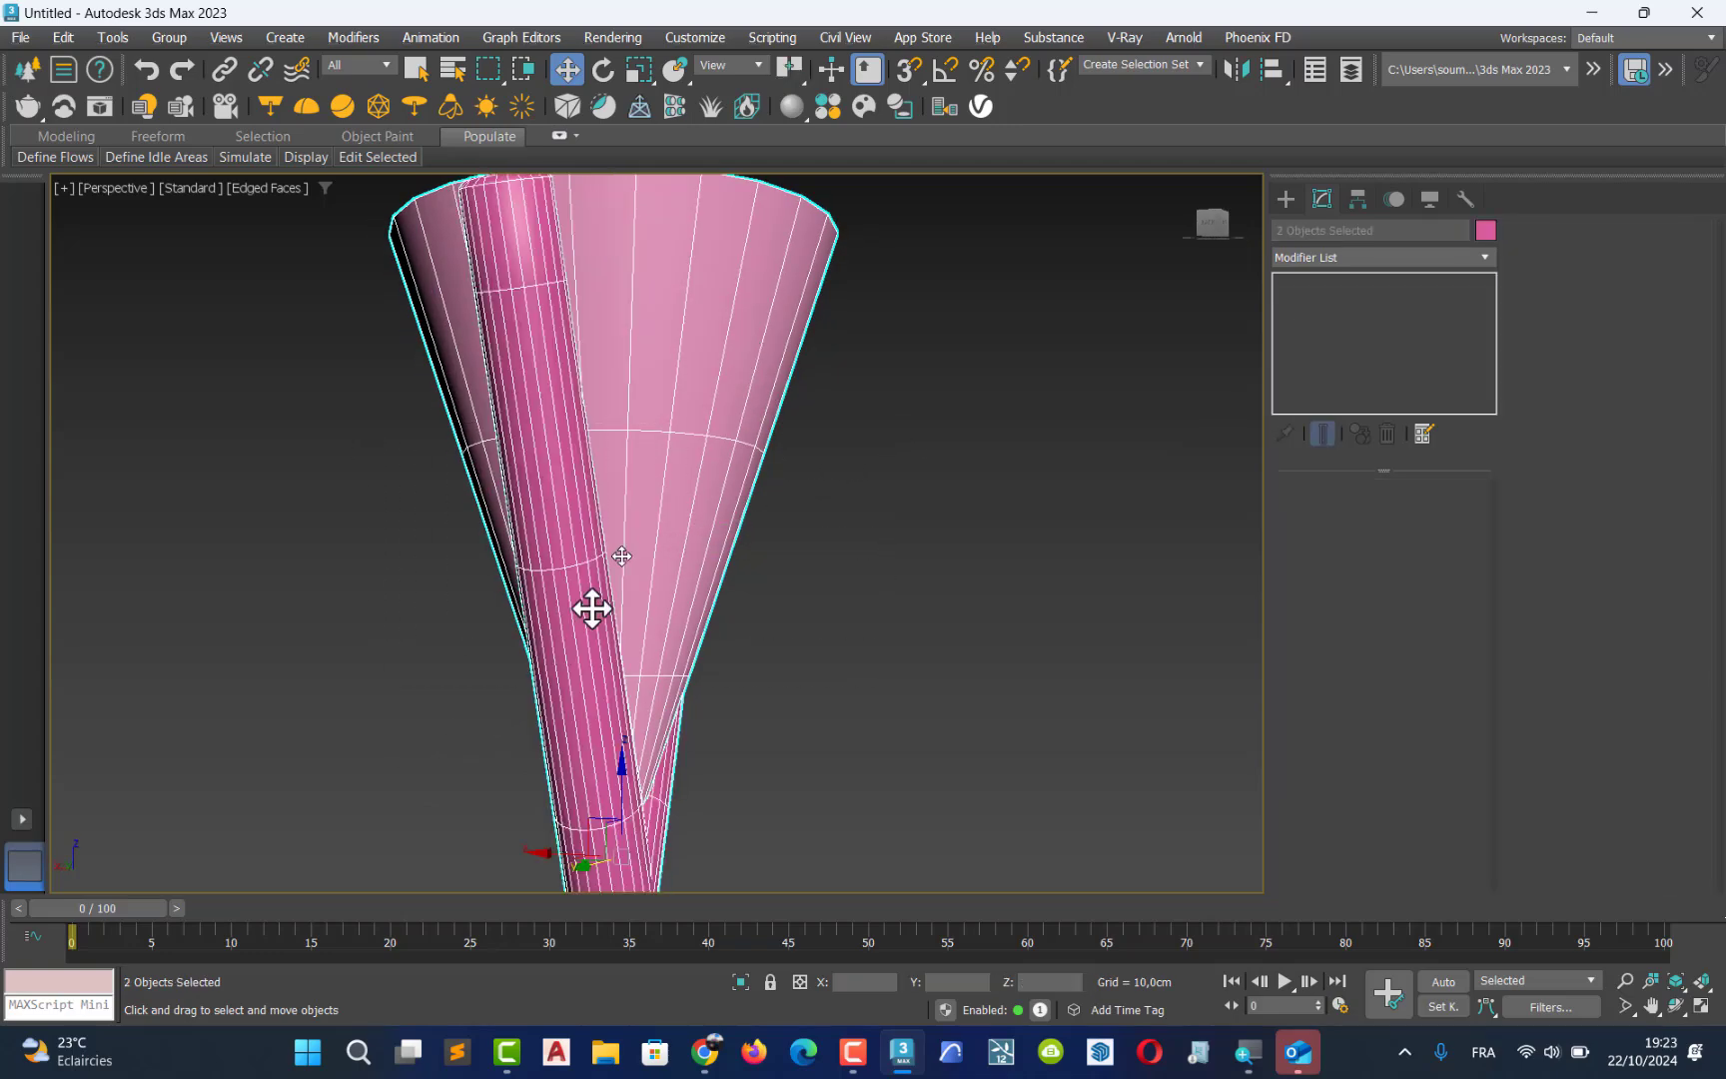
left_click(875, 489)
left_click(693, 394)
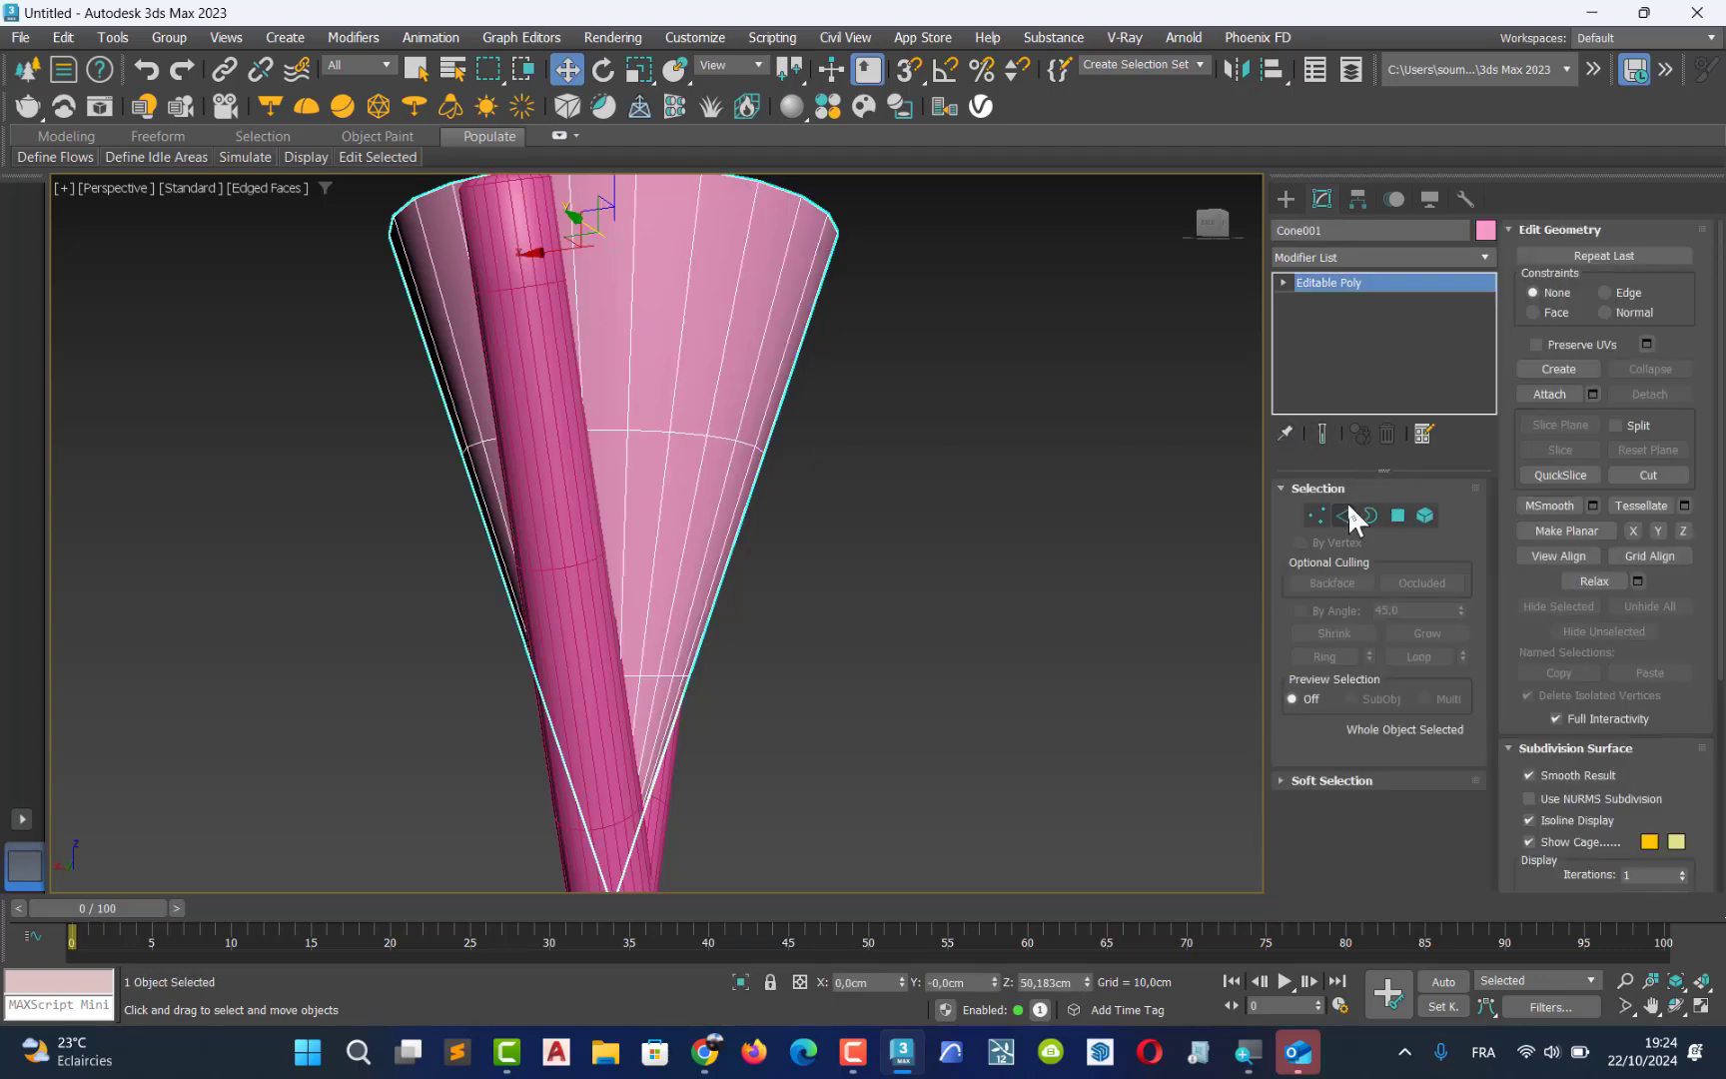
left_click(1348, 505)
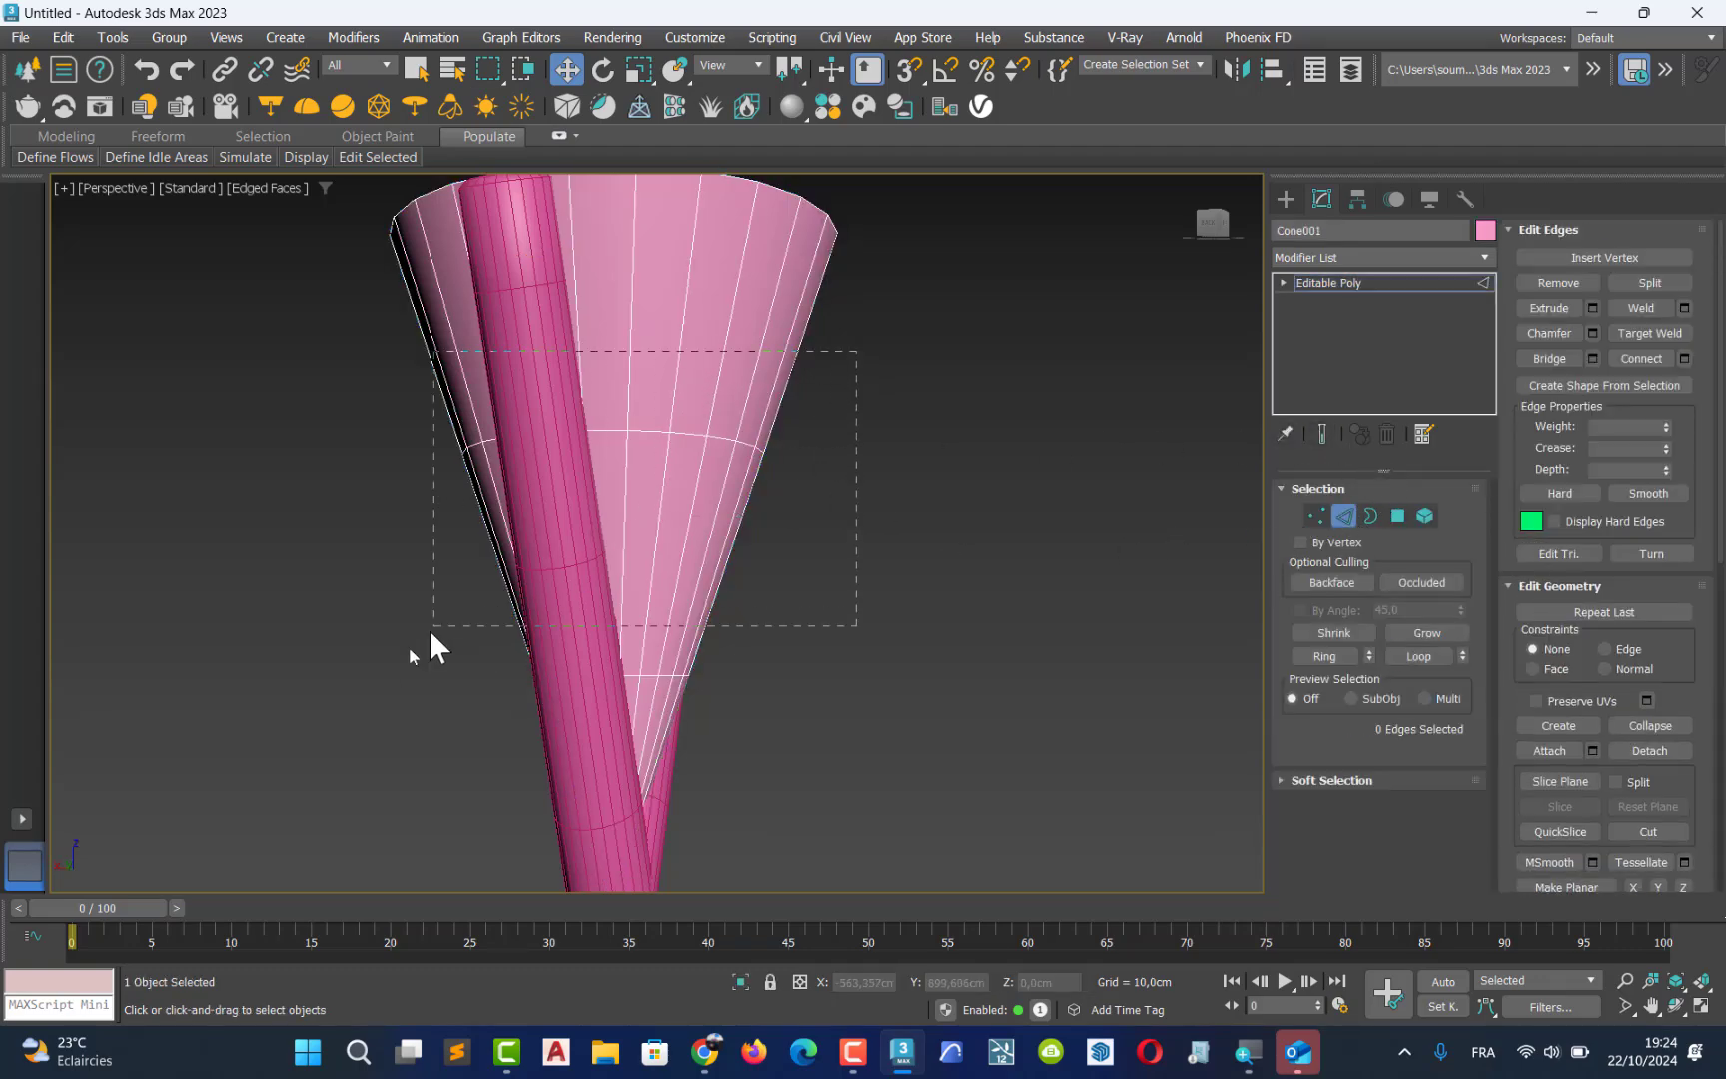
left_click_drag(349, 736, 349, 737)
mouse_move(570, 585)
middle_mouse_down("alt")
mouse_move(586, 548)
mouse_move(415, 580)
mouse_move(446, 601)
mouse_move(590, 578)
middle_mouse_up("alt")
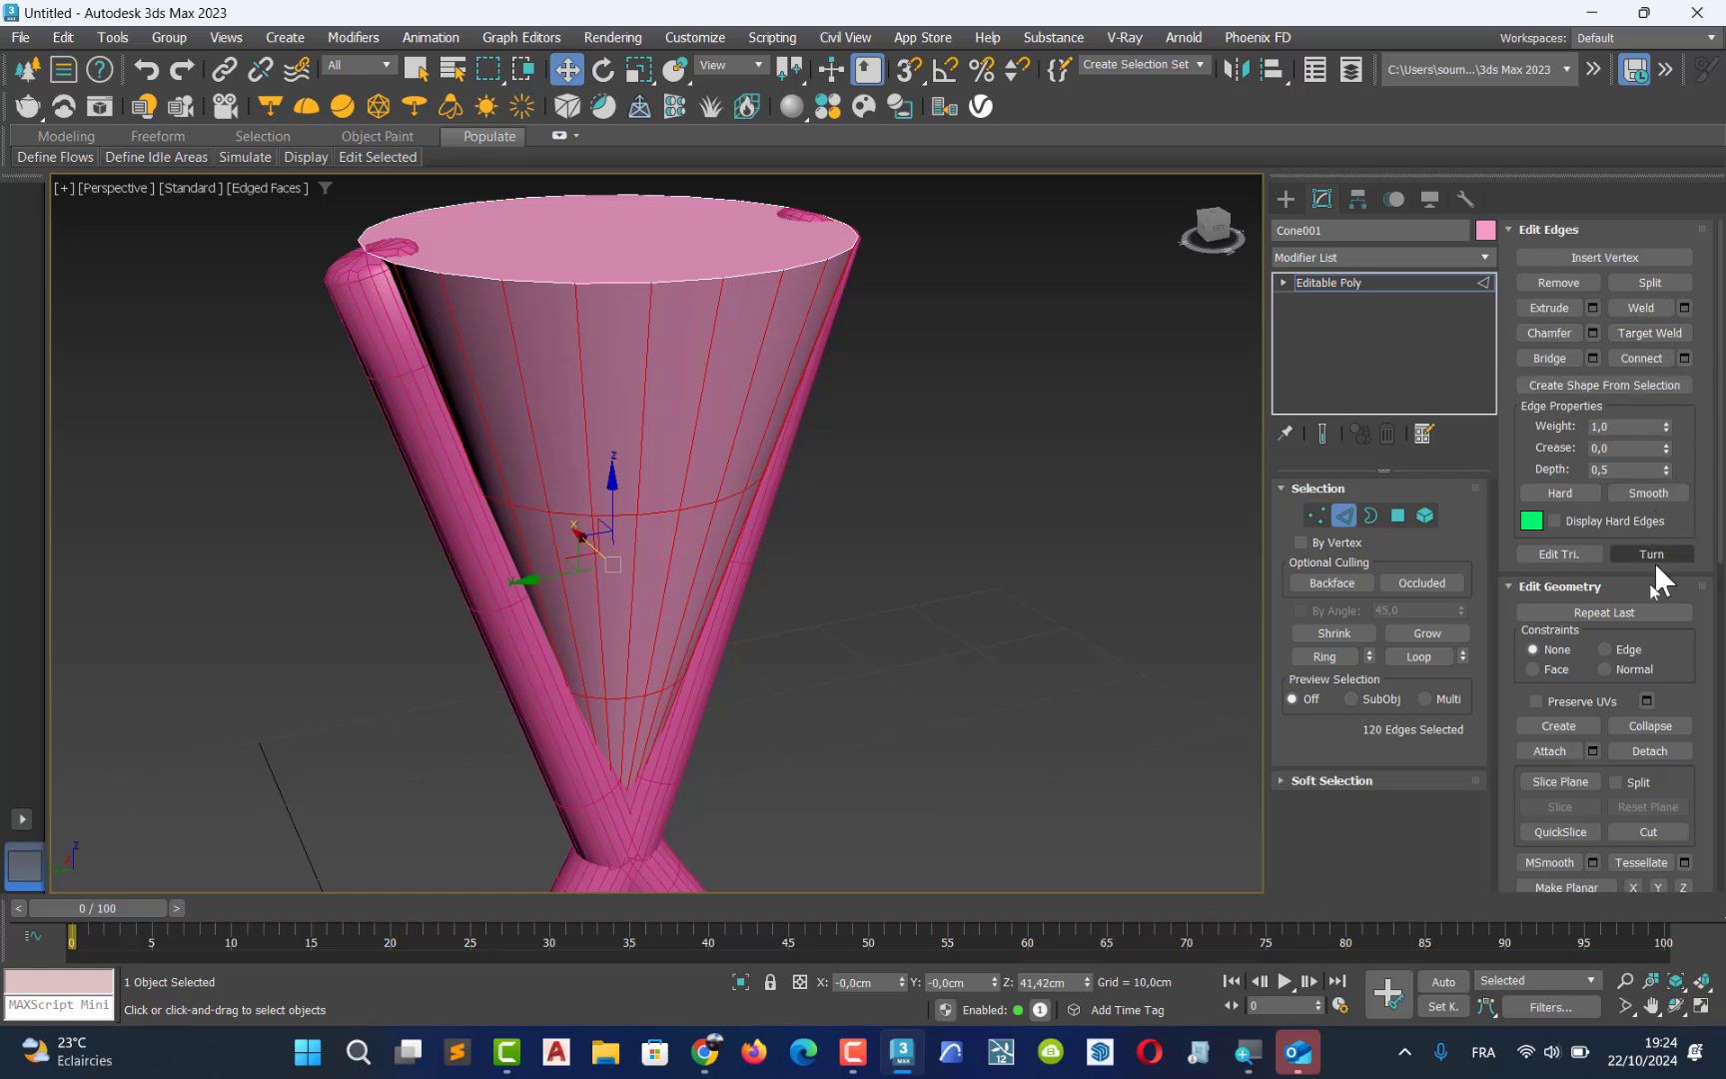
Create a linear shape named "lumière" from the selected cone edges, leave edge editing and deselect the cone
left_click_drag(1649, 620, 1625, 659)
left_click(1645, 382)
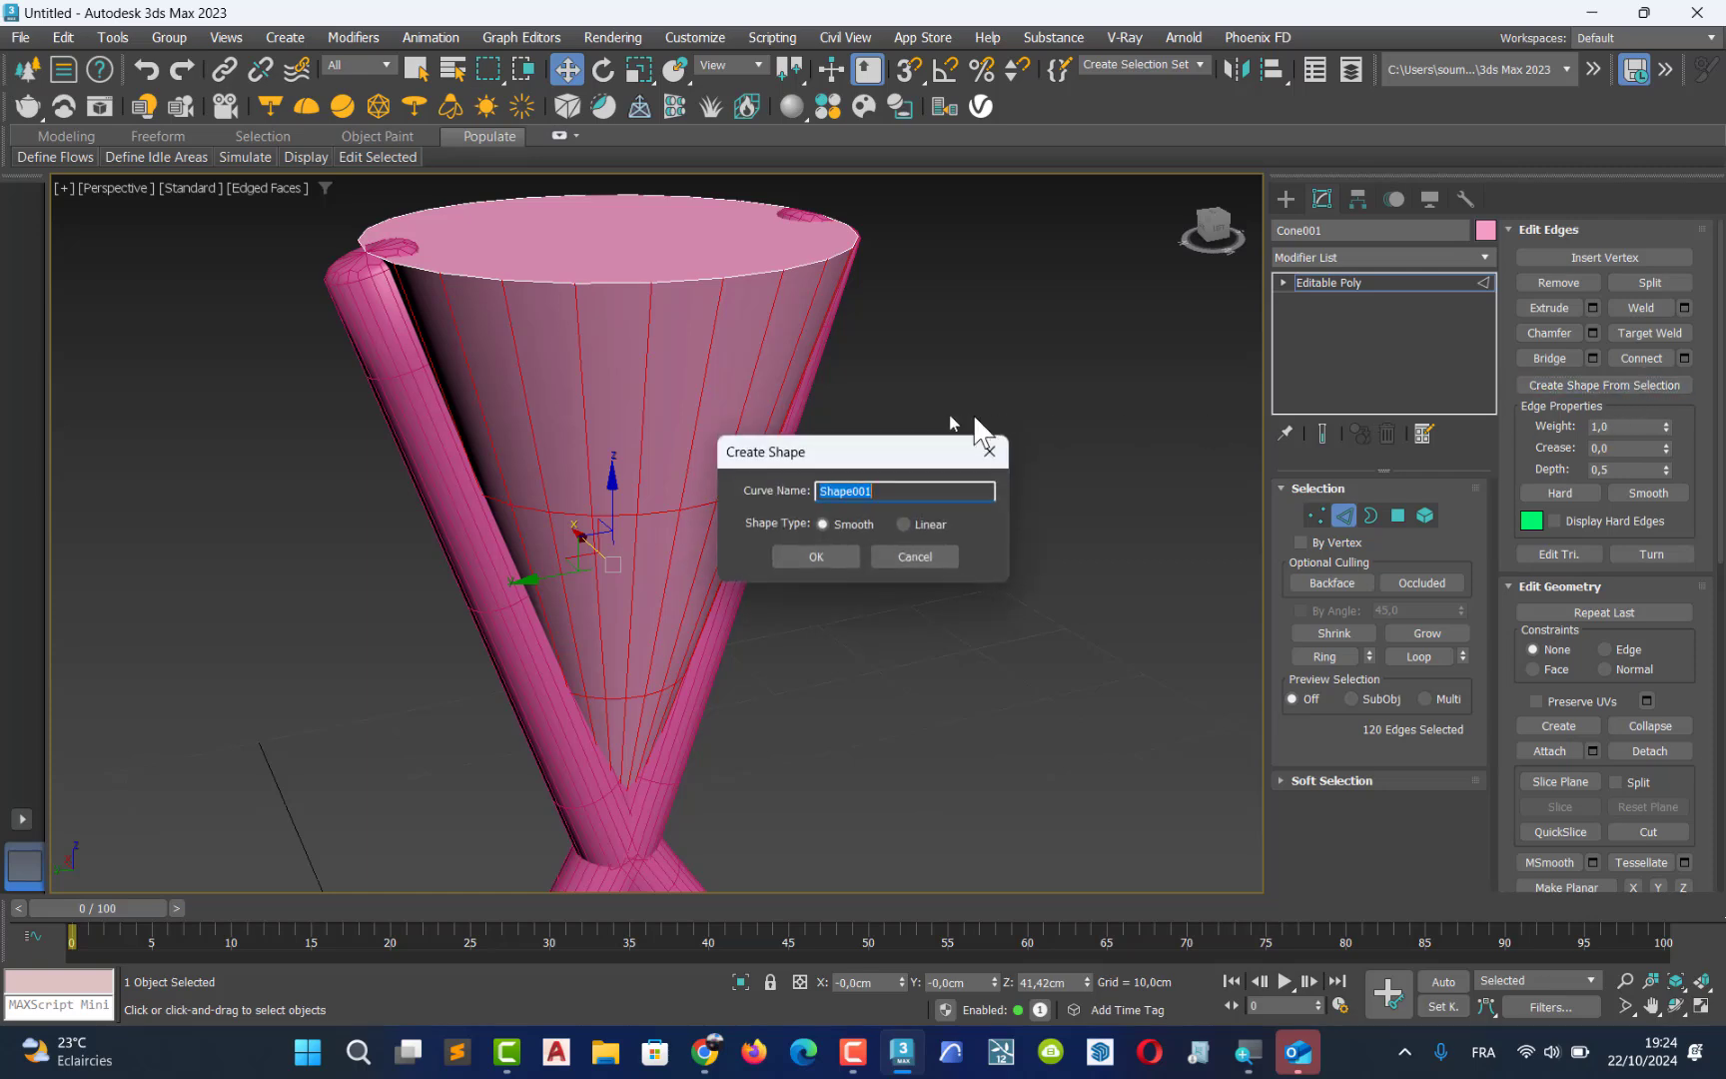
left_click_drag(842, 459, 899, 397)
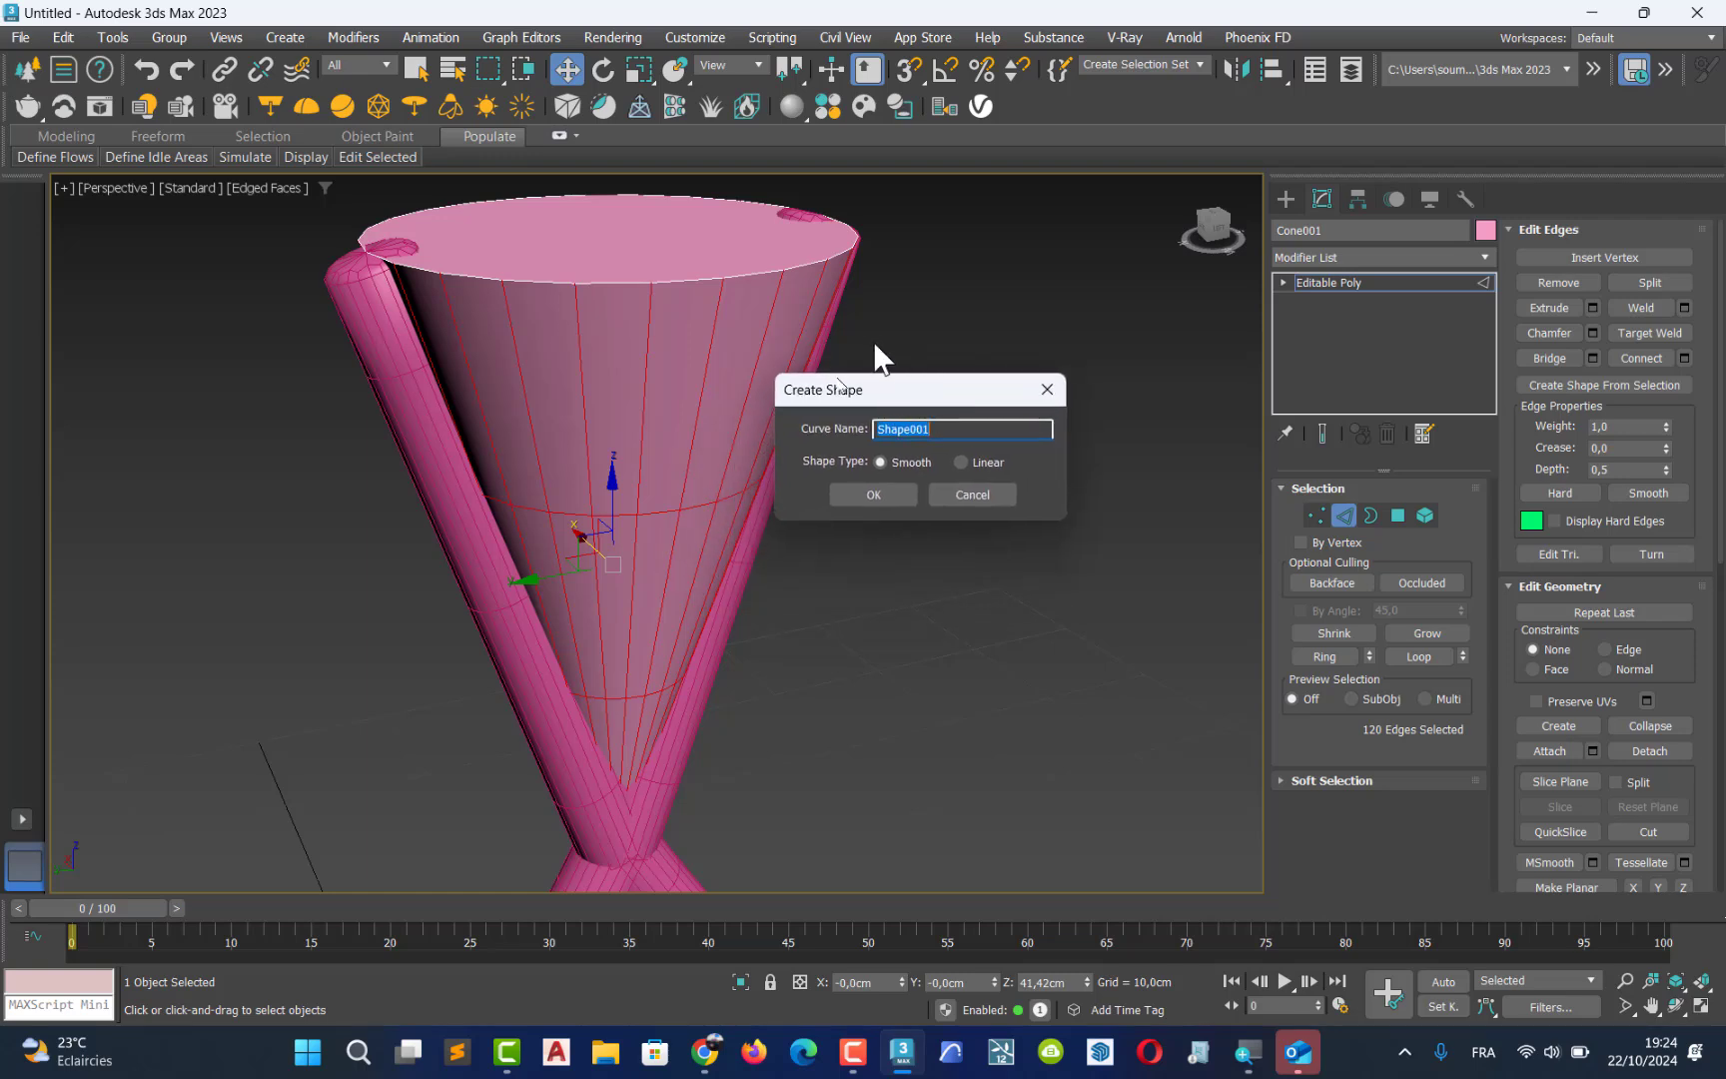
left_click(963, 461)
left_click_drag(944, 435, 794, 433)
key("BackSpace")
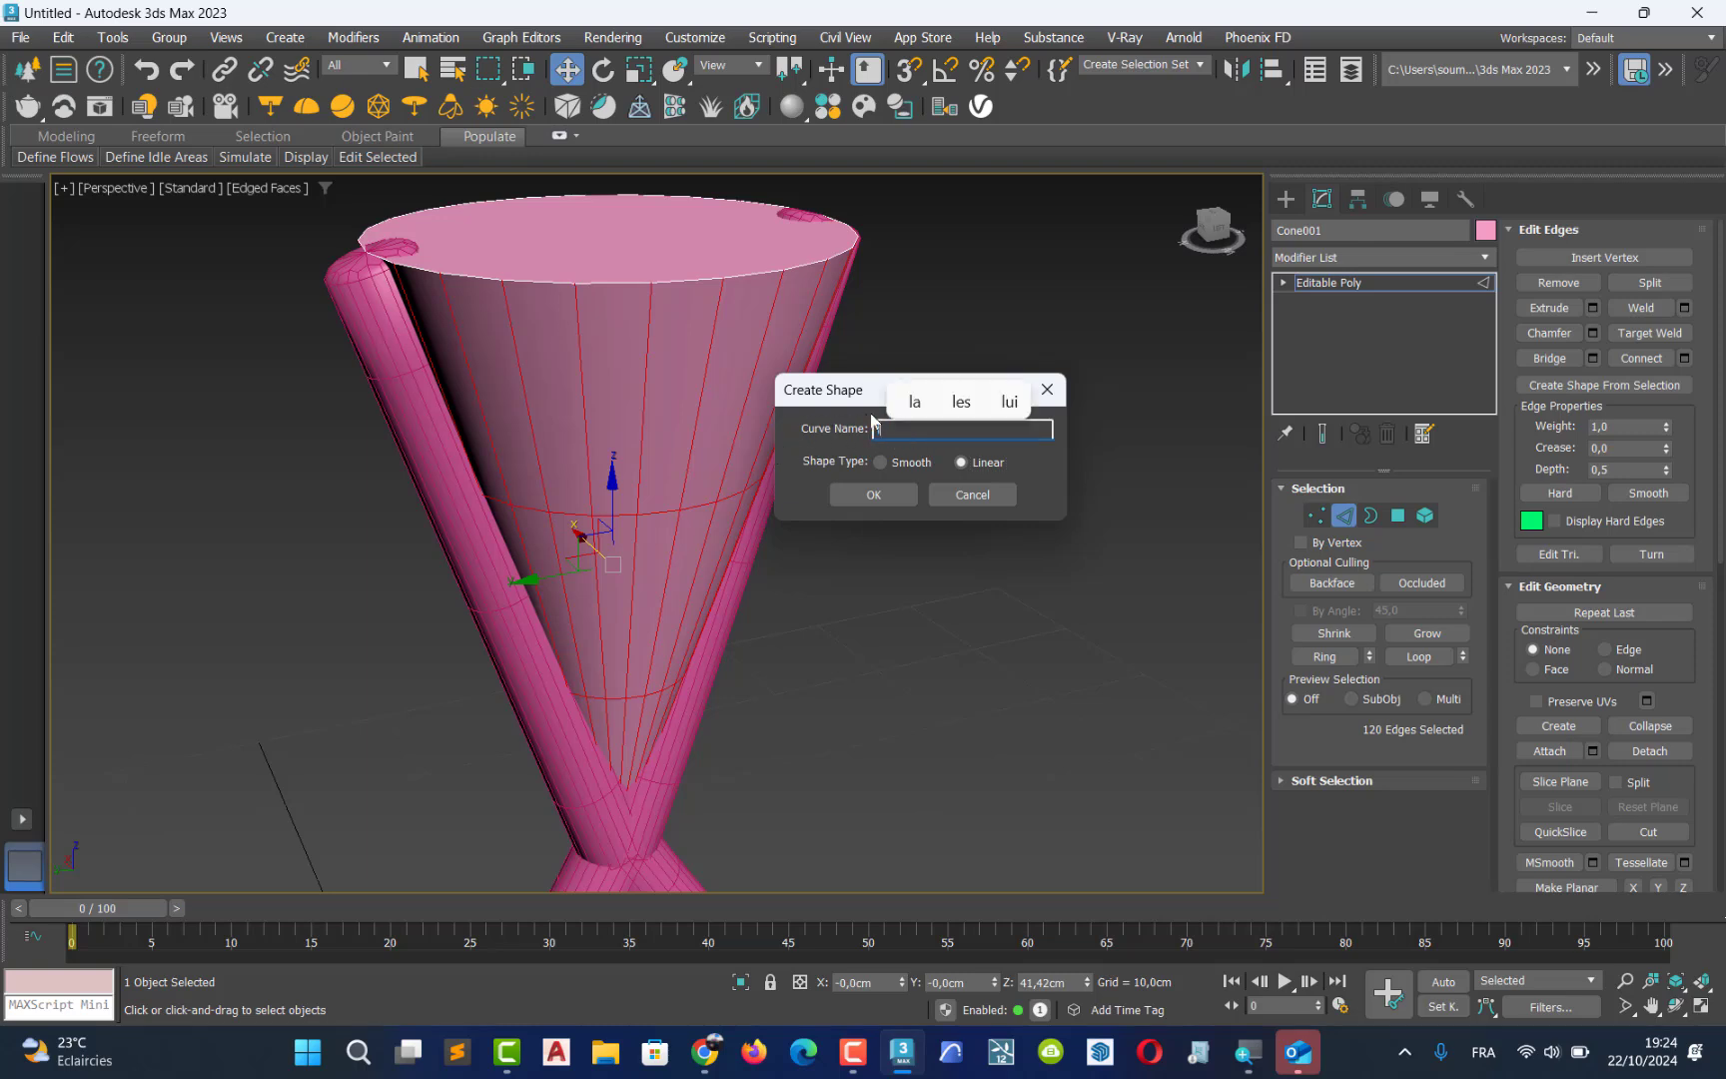
type("lumiet")
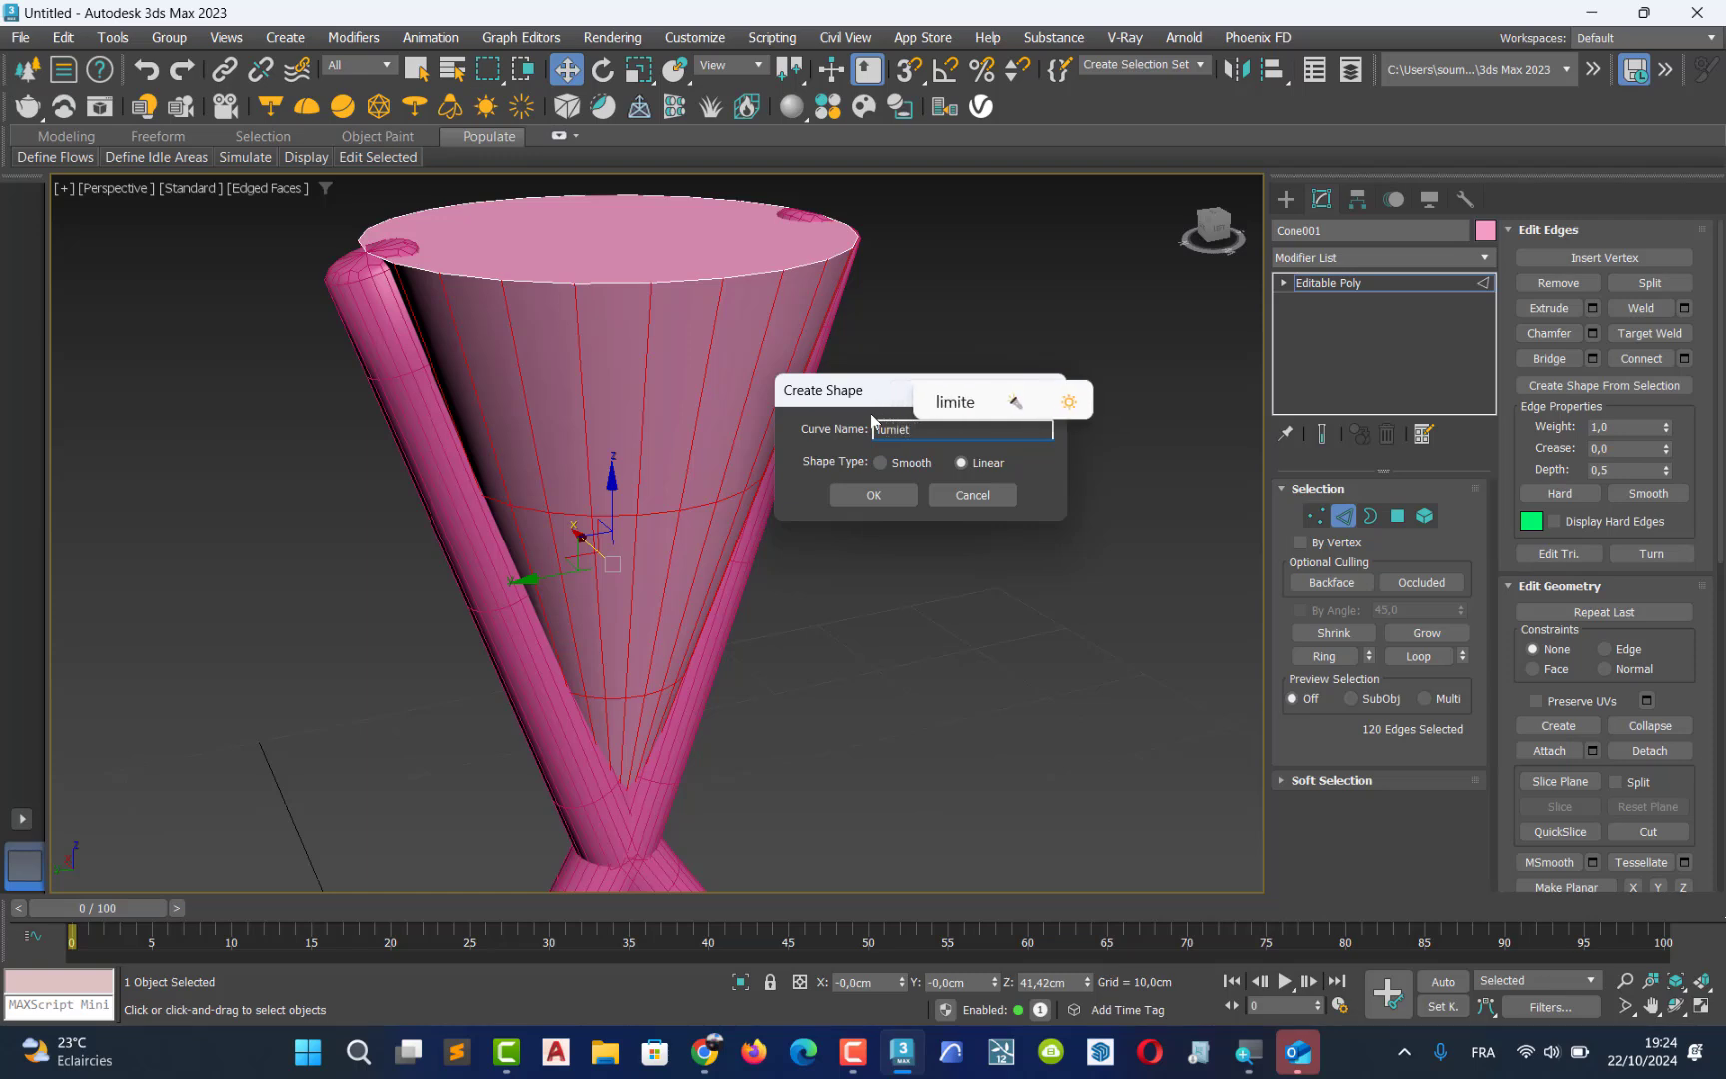
key("BackSpace")
key("BackSpace")
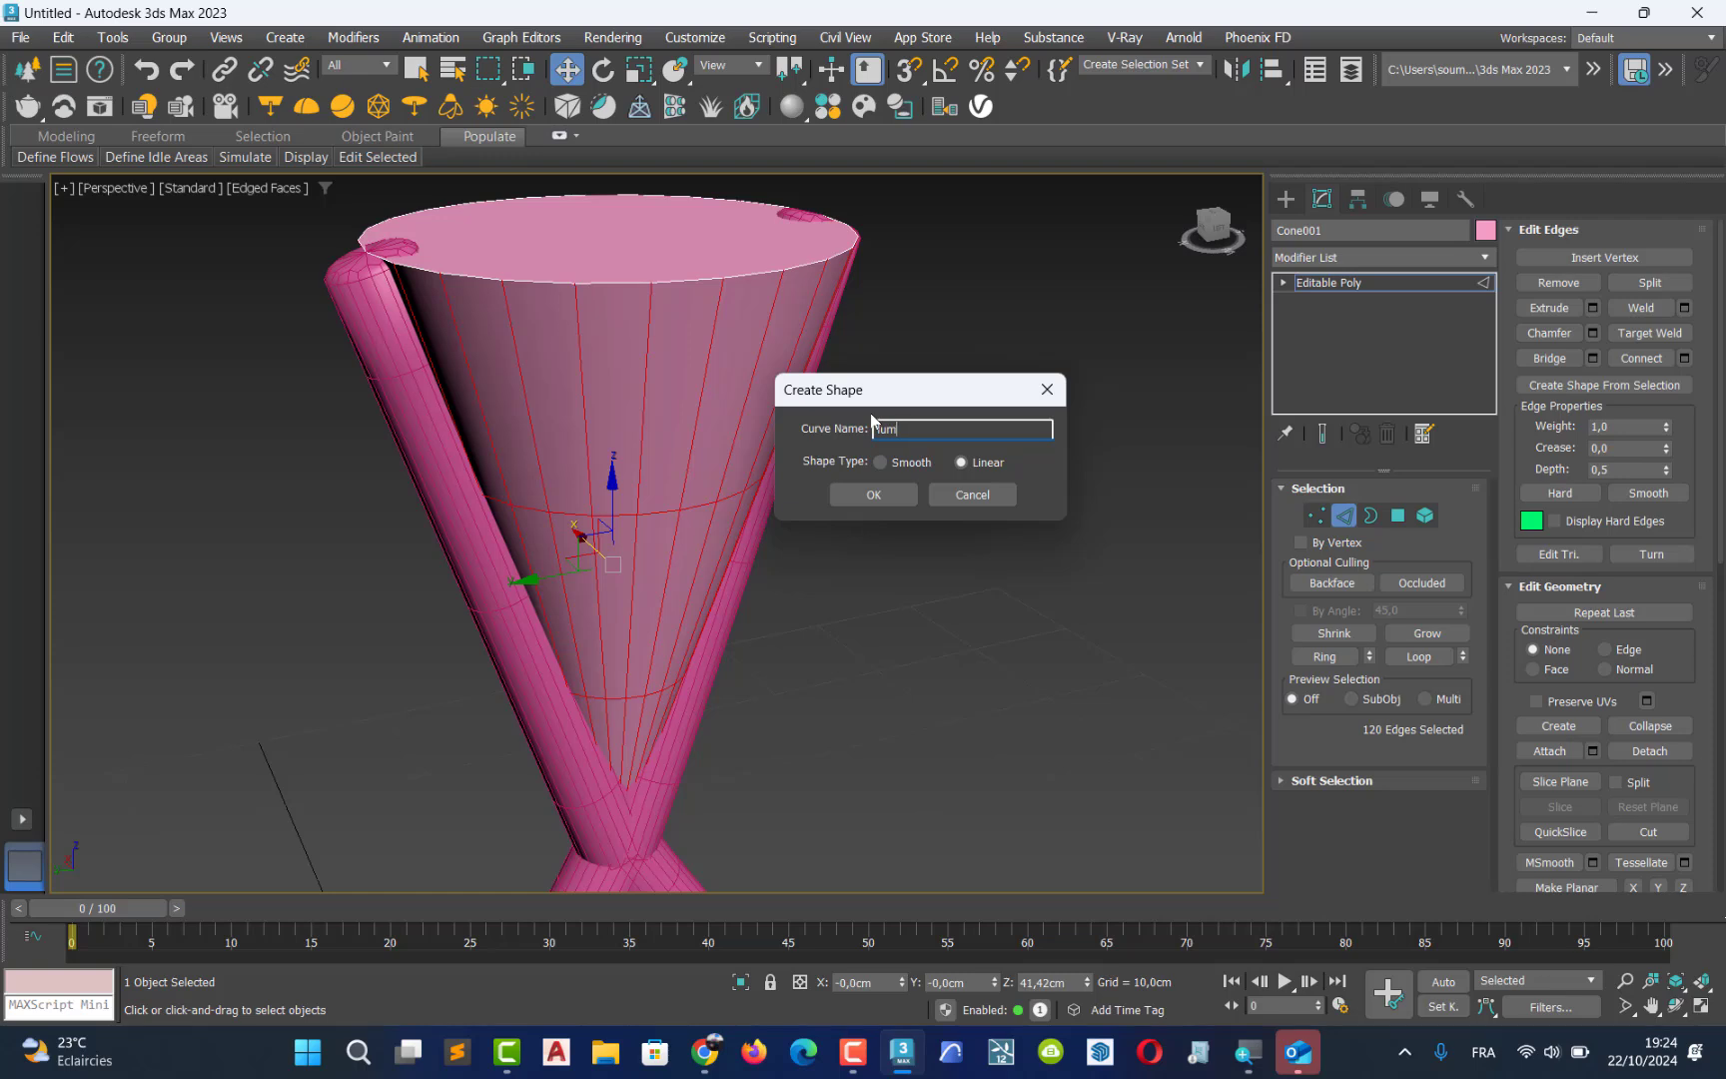
type("mier")
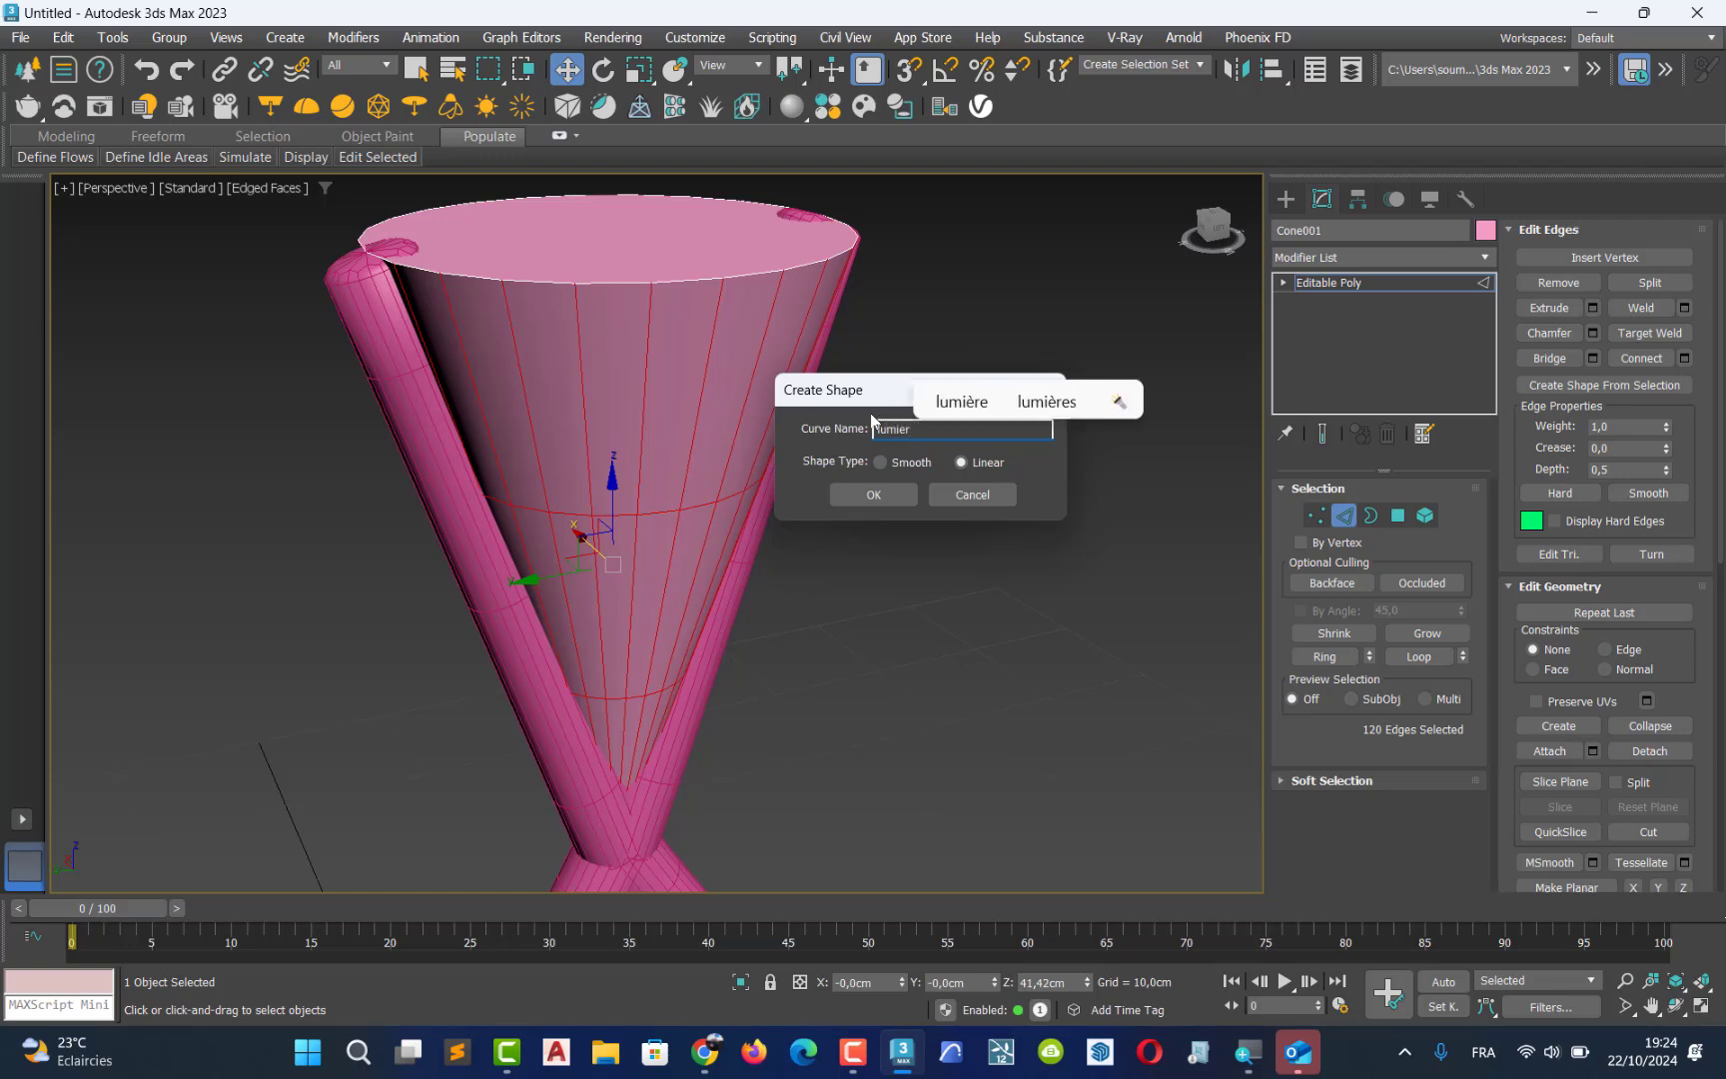
key("Up")
key("Return")
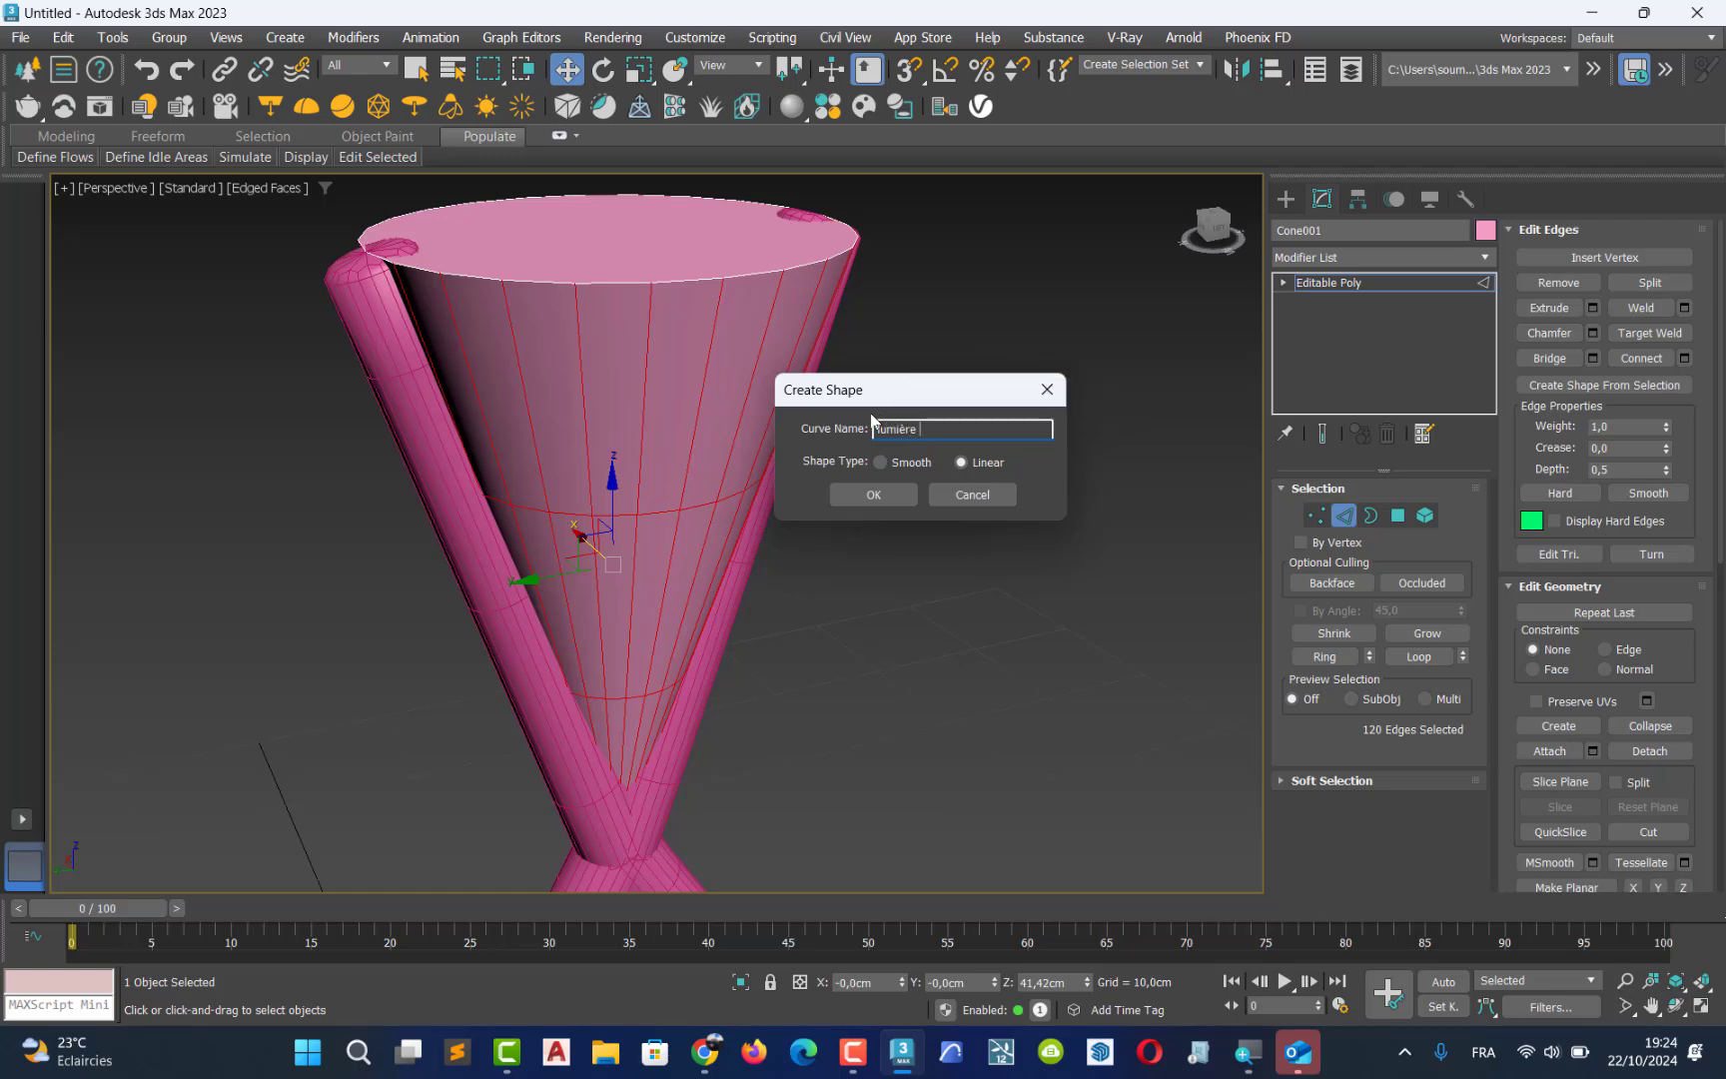
left_click(878, 489)
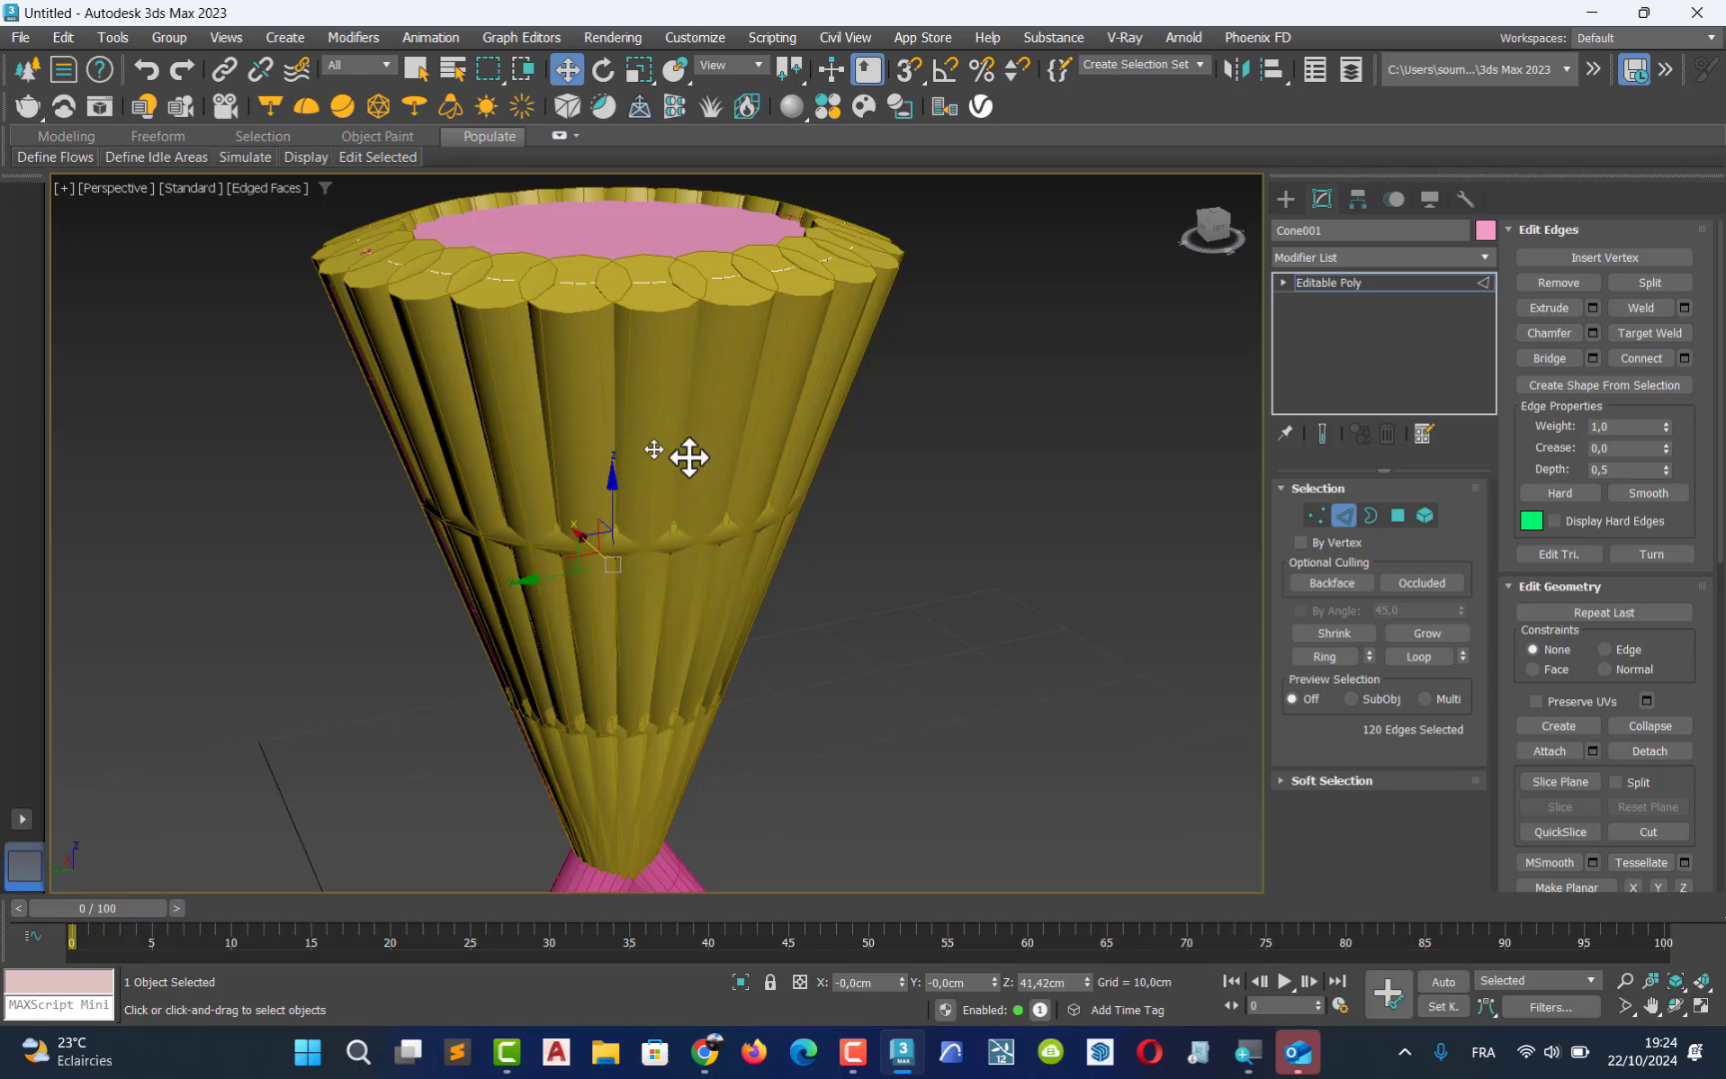
left_click(1346, 512)
left_click(1156, 570)
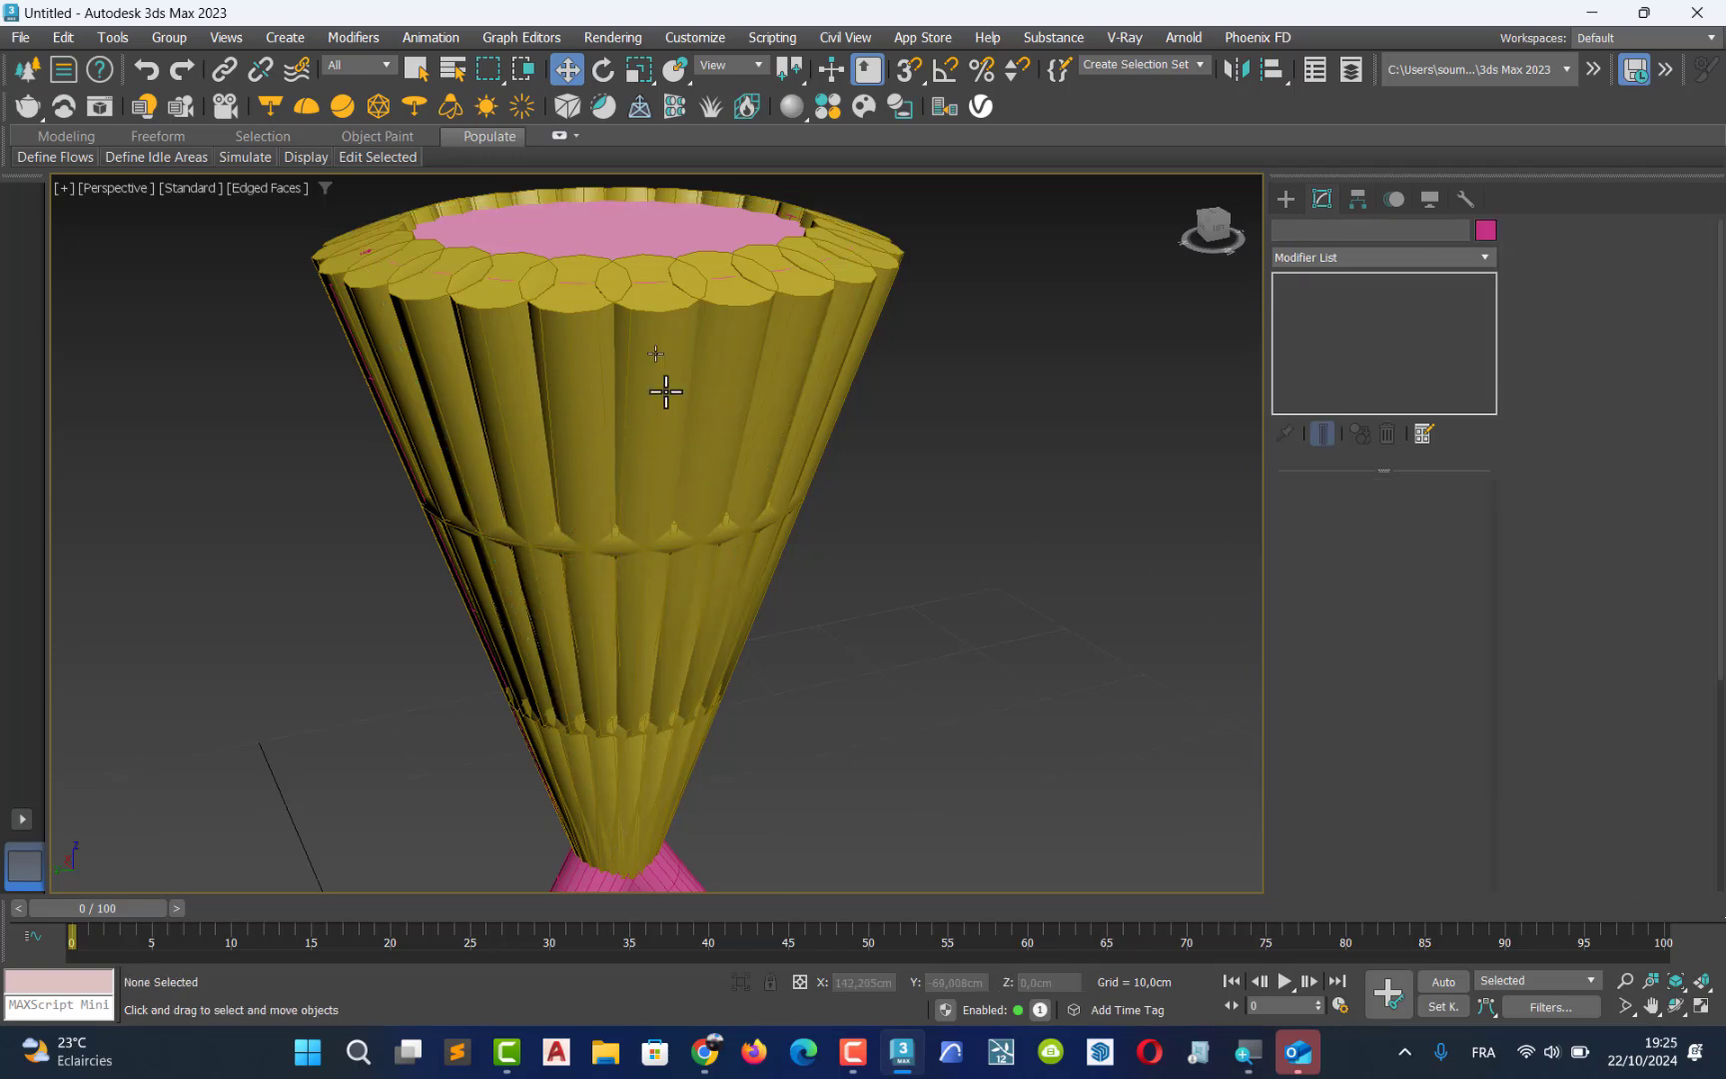
Delete the original cone Cone001 and reduce the radial rendering thickness of the "lumière" shape to 0,339 cm
left_click(639, 237)
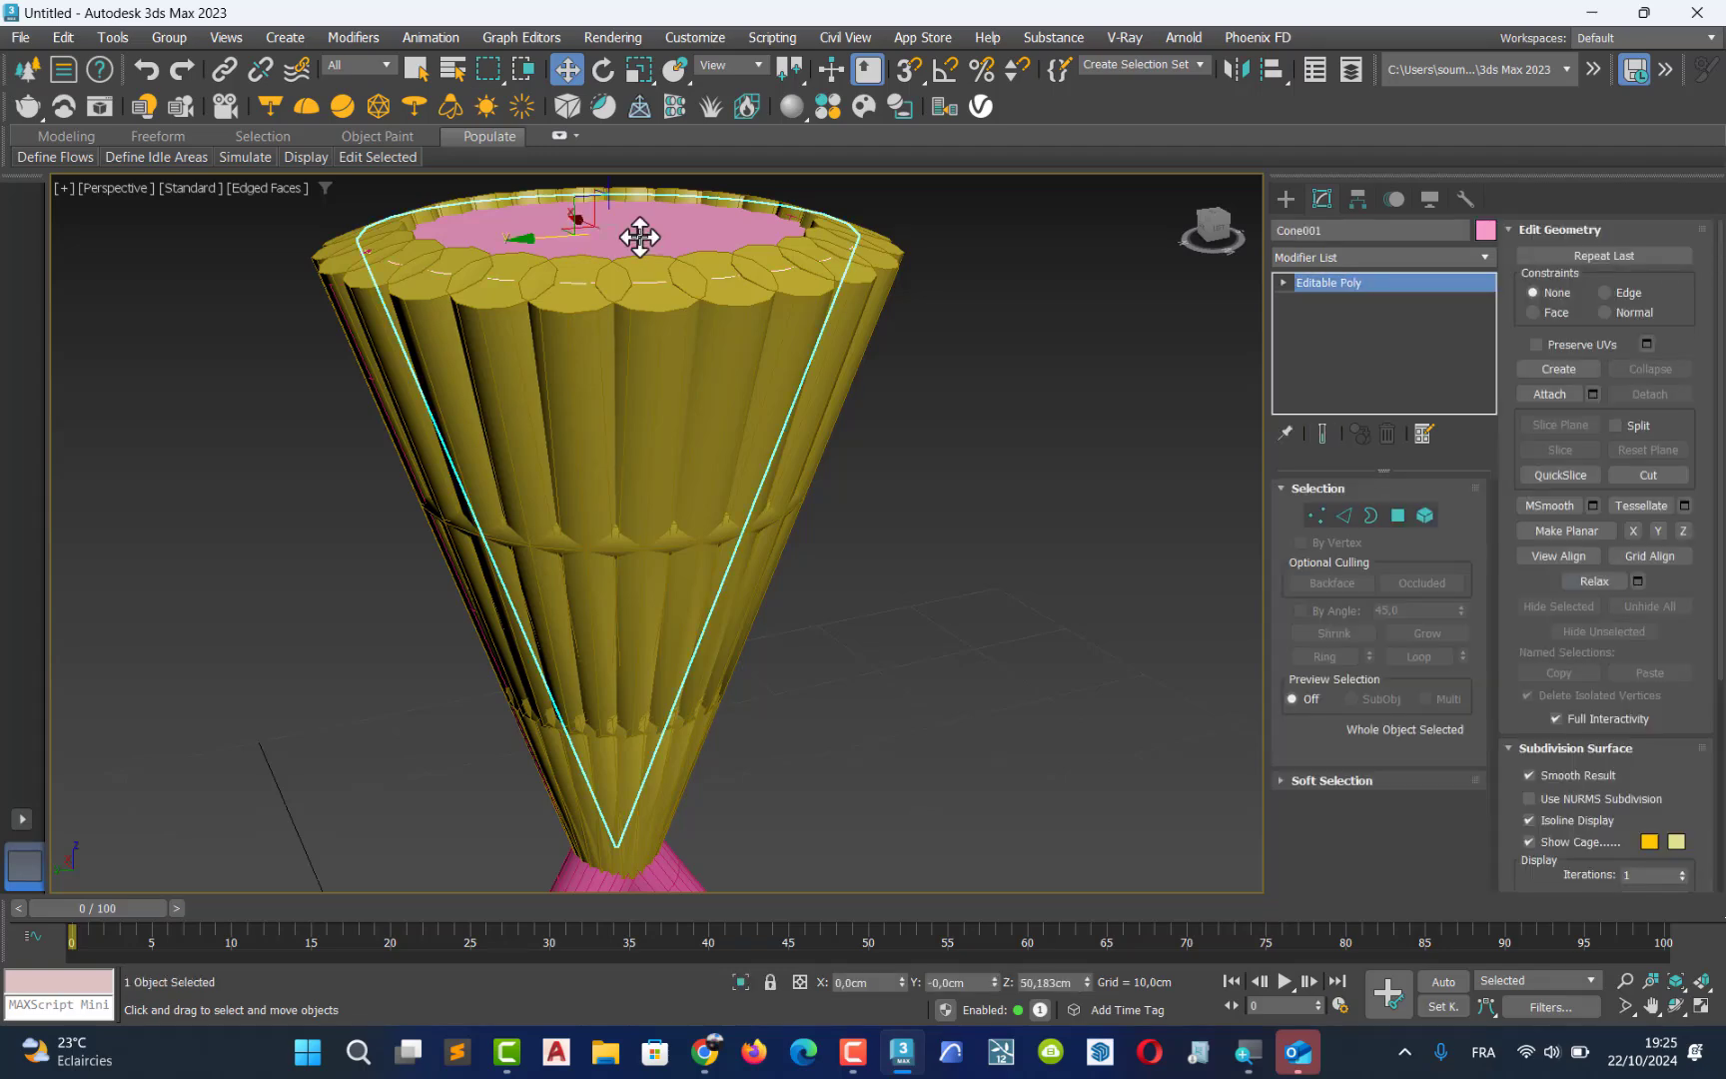
key("Delete")
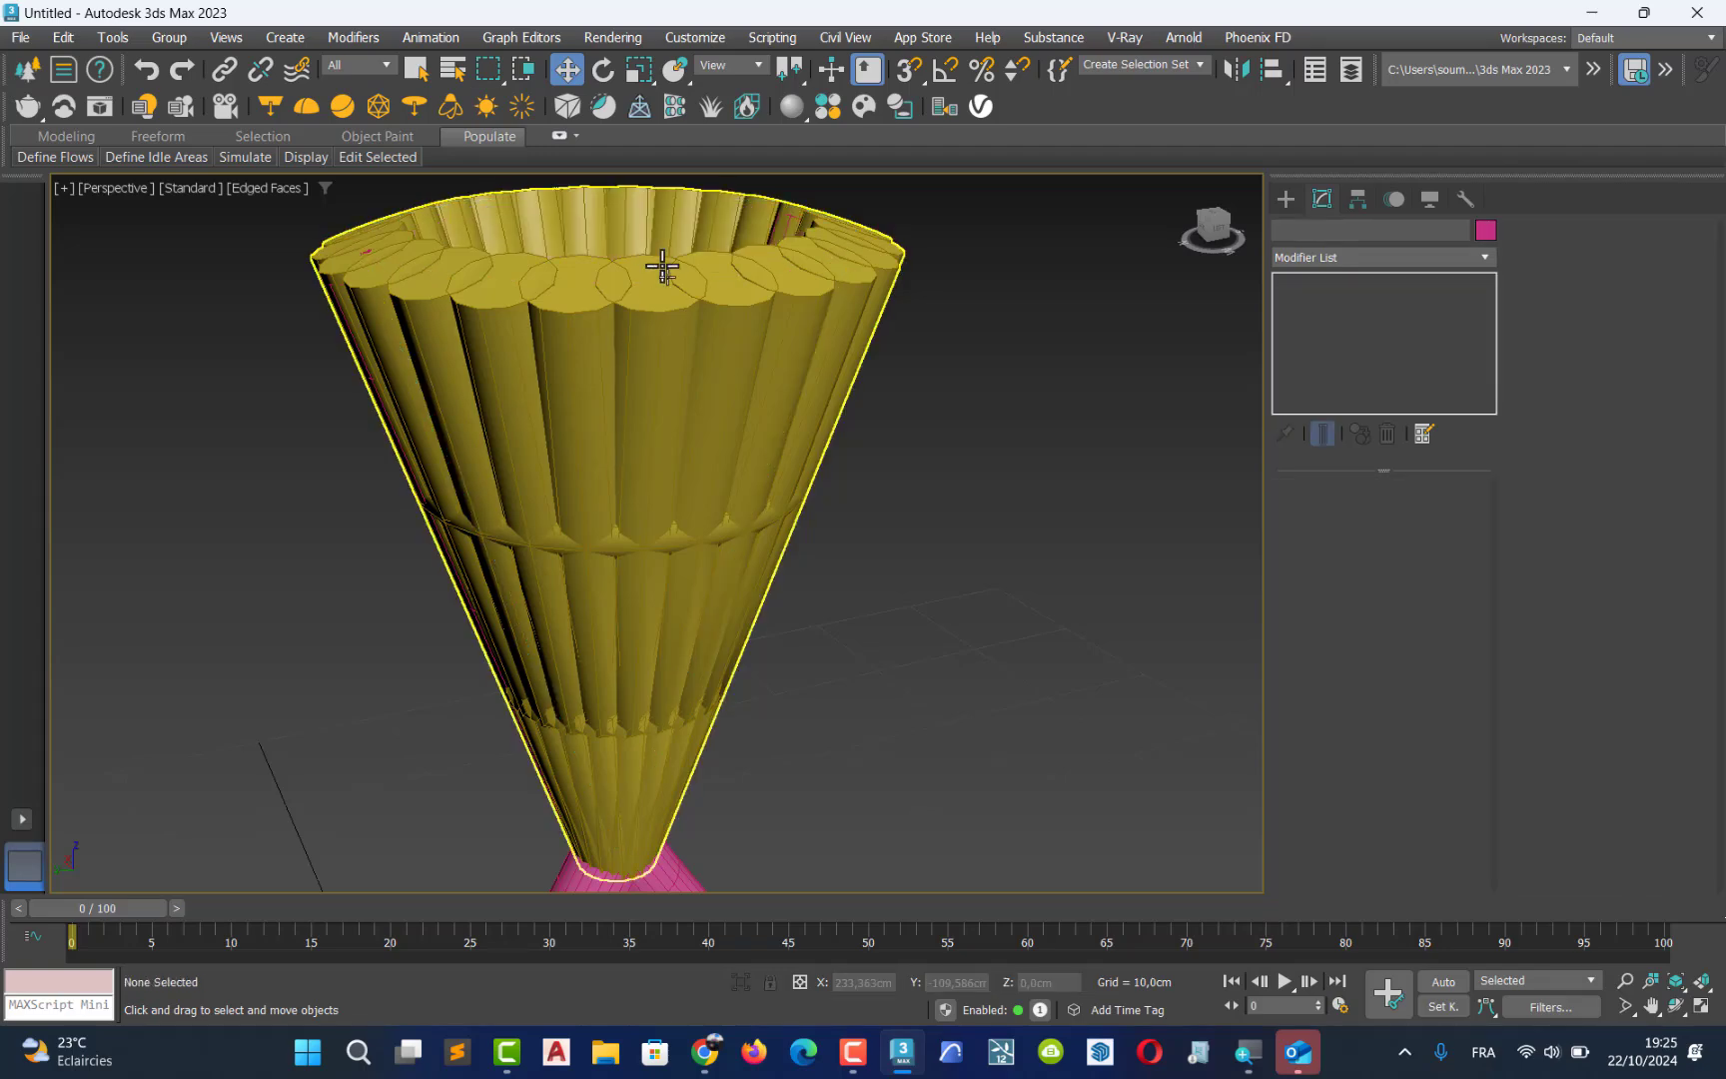
left_click(674, 379)
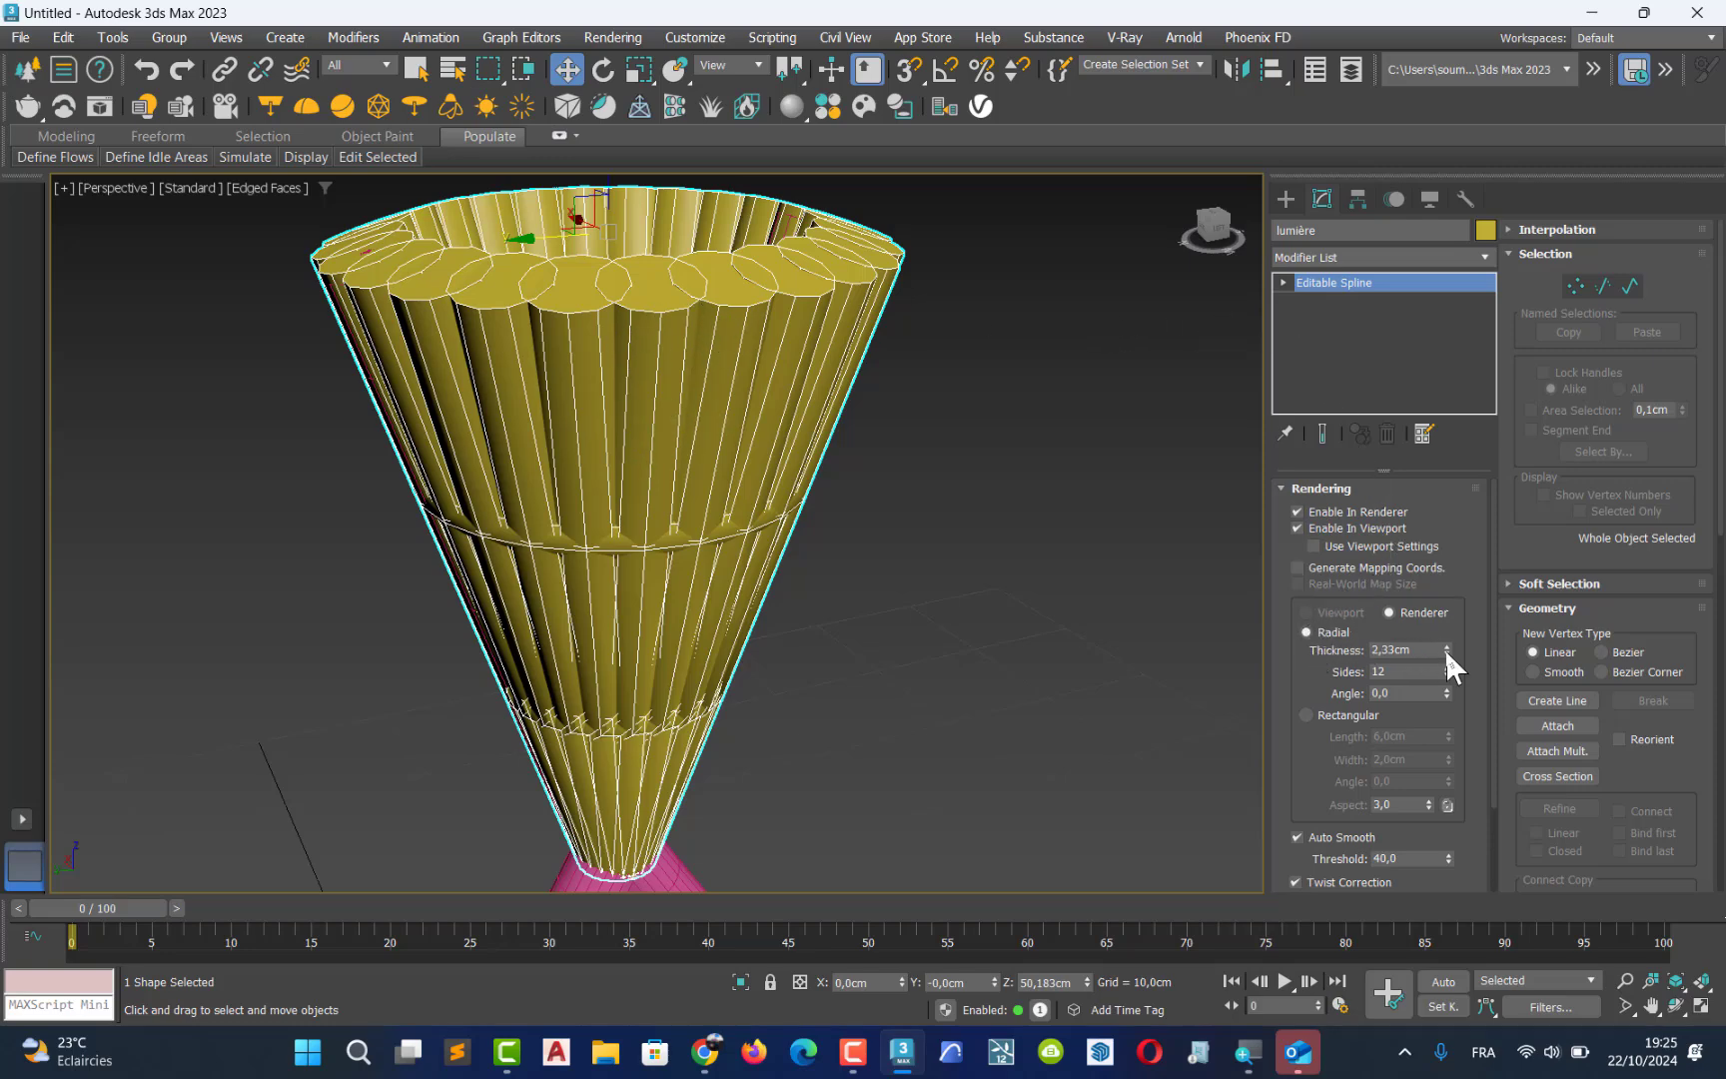
left_click_drag(1446, 650, 1457, 724)
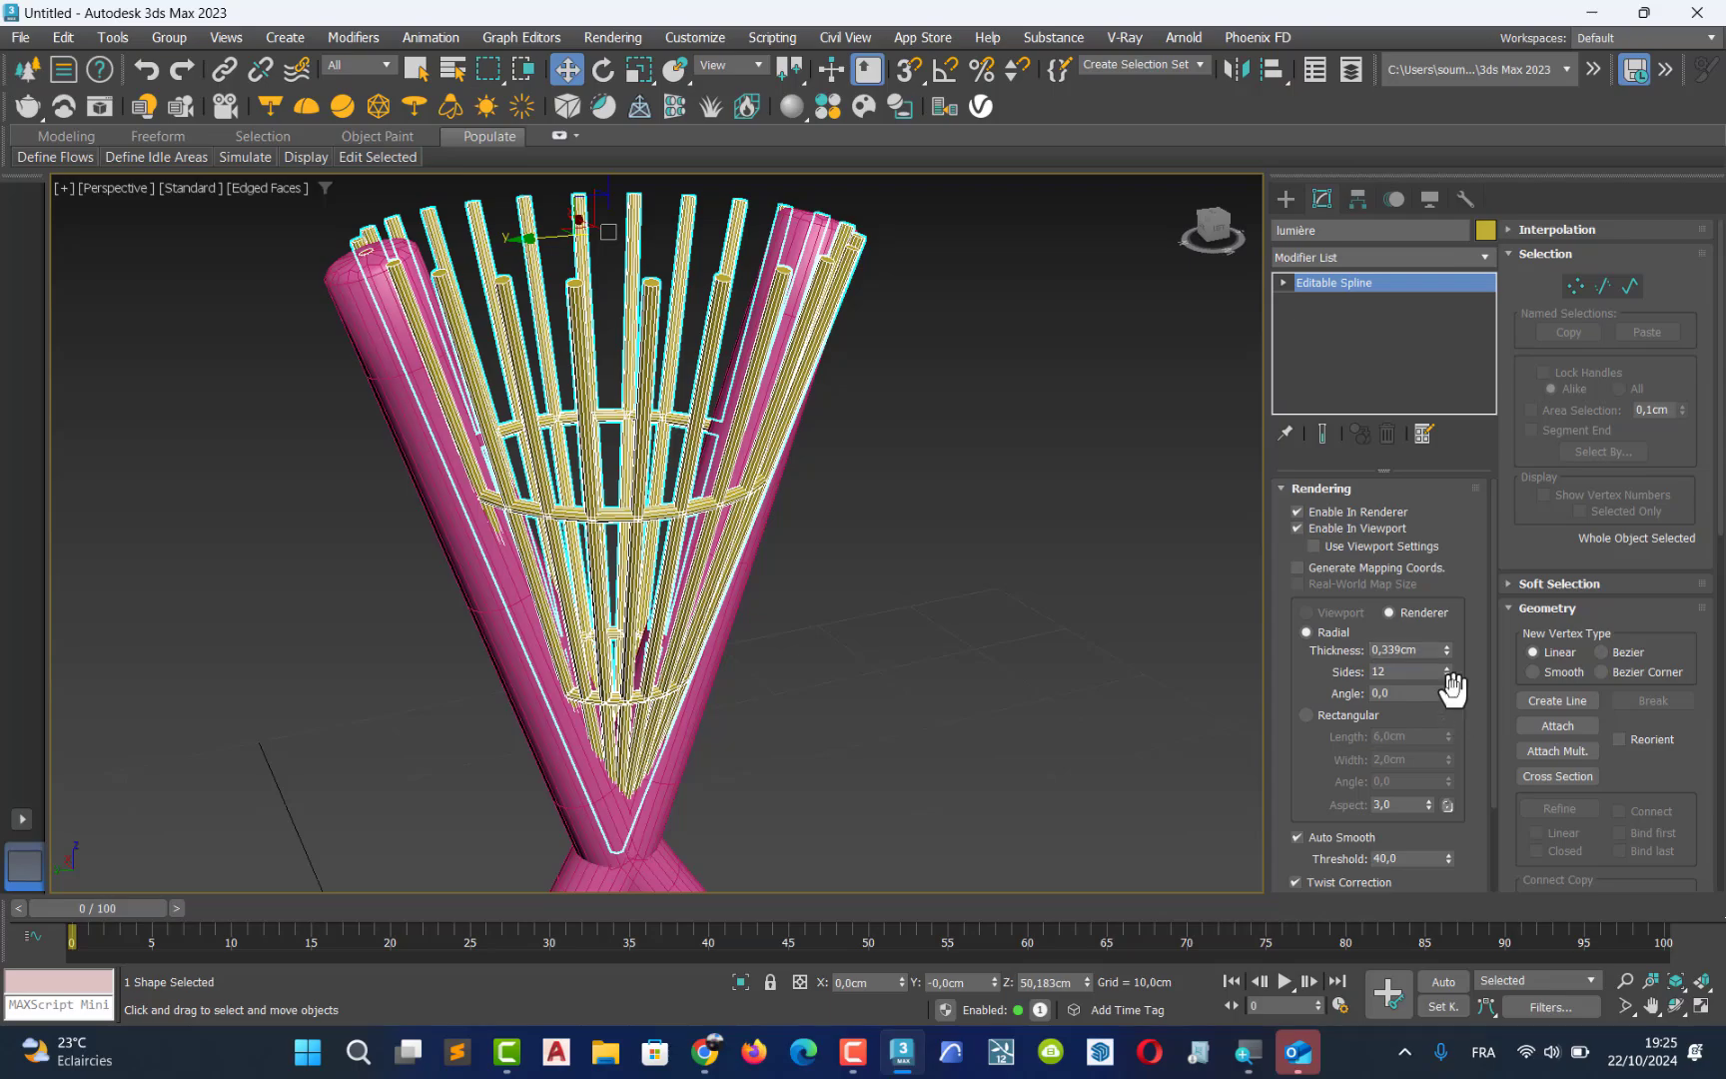
Examine how the light frame sits within the lamp stand, from the base up to the open top
middle_click_drag(700, 475, 530, 490)
scroll(537, 563, "down", 5)
middle_click_drag(576, 703, 701, 576)
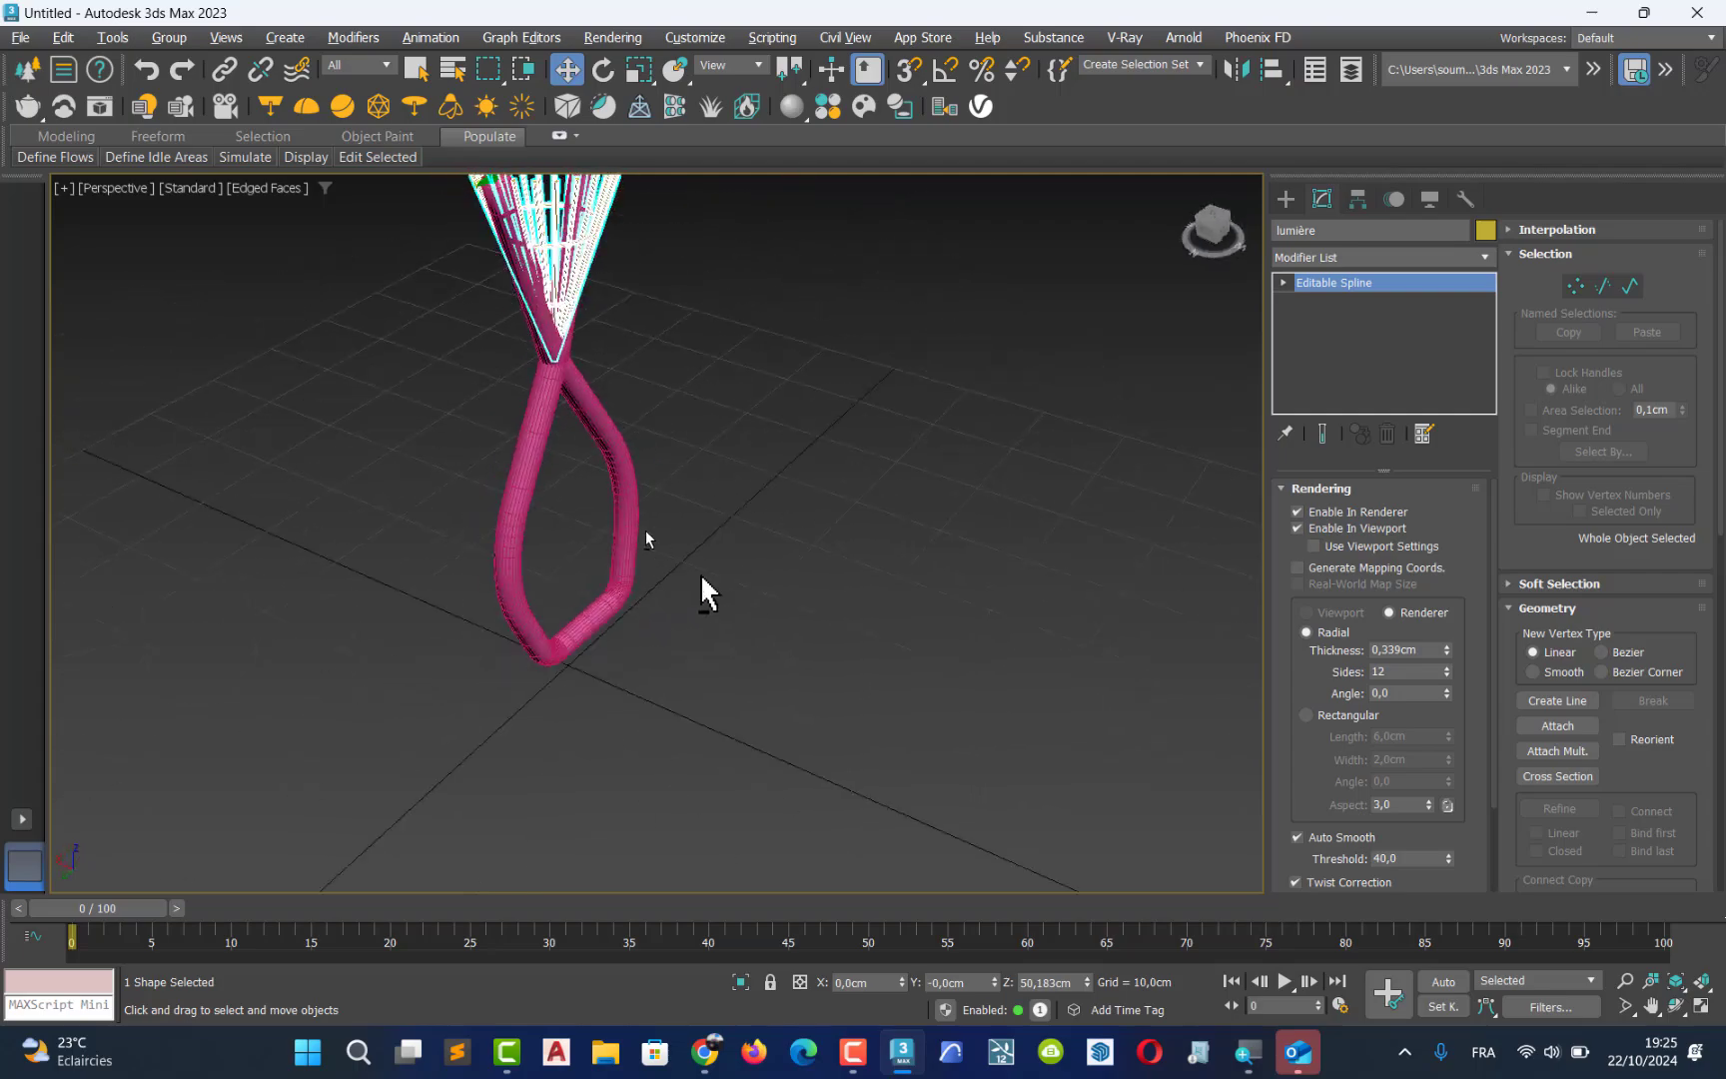
middle_click_drag(560, 434, 505, 705)
scroll(486, 550, "up", 3)
middle_click_drag(486, 550, 553, 722, "alt")
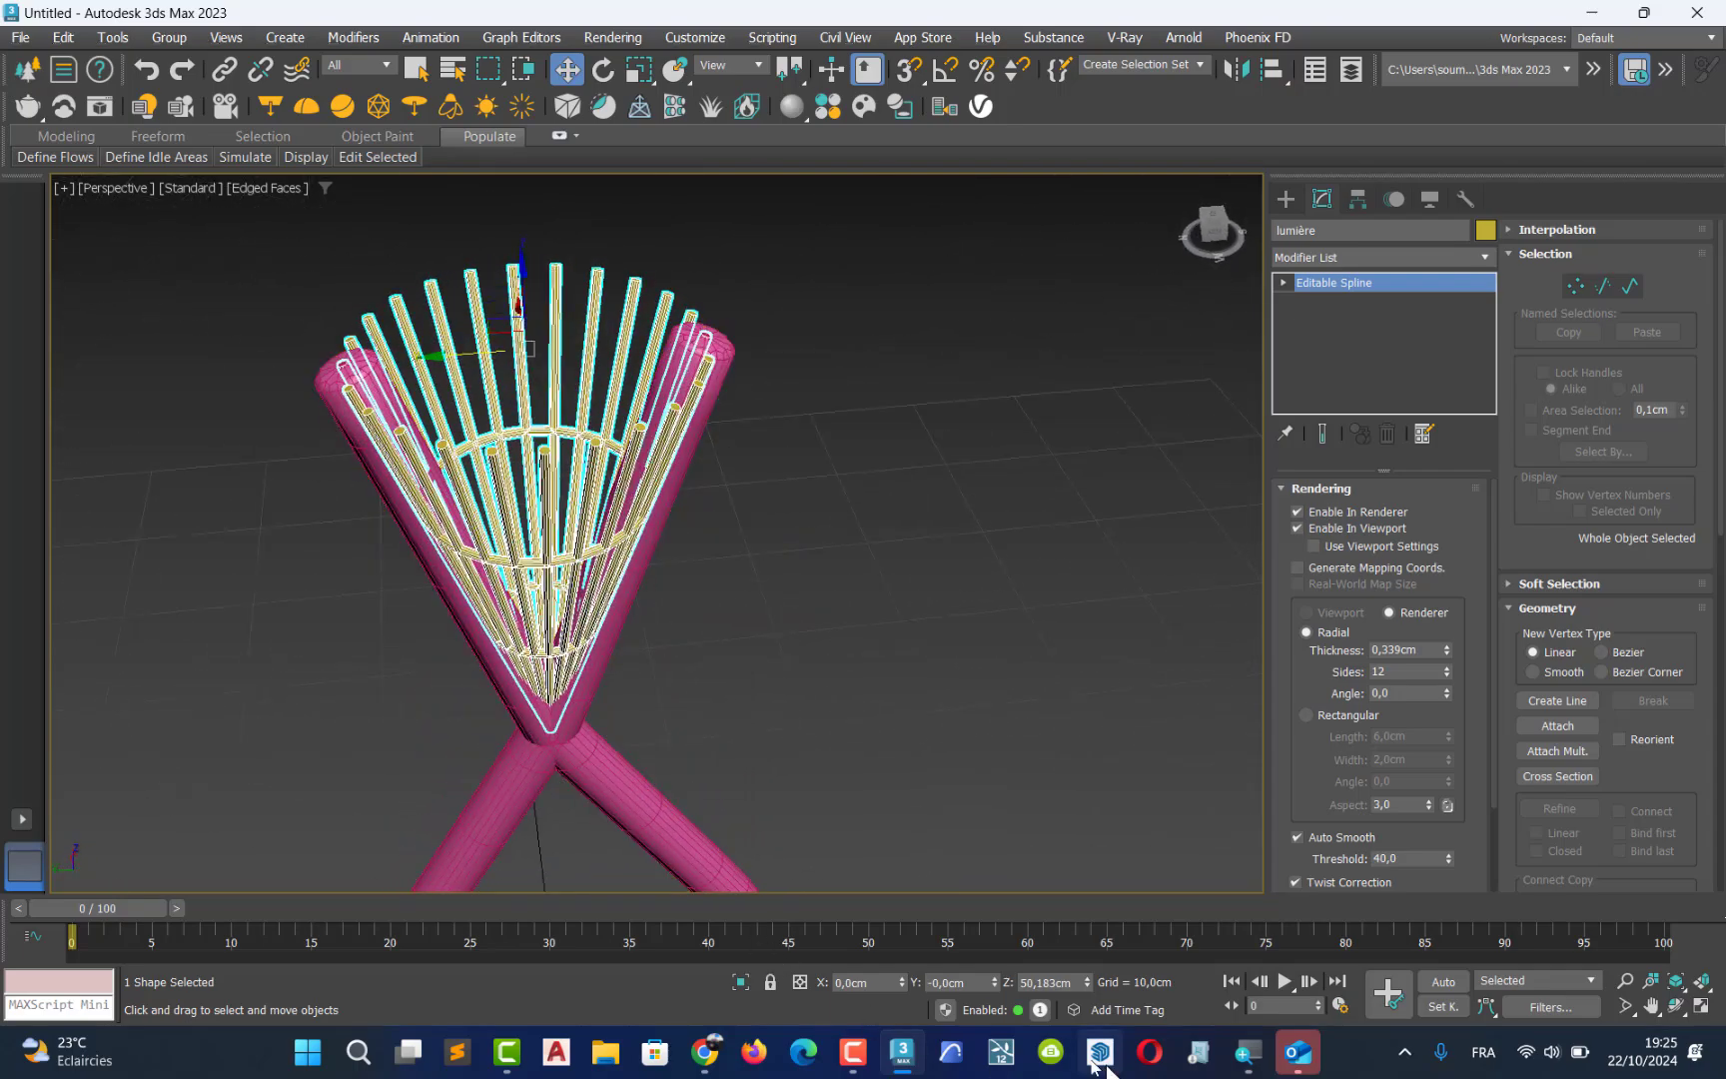